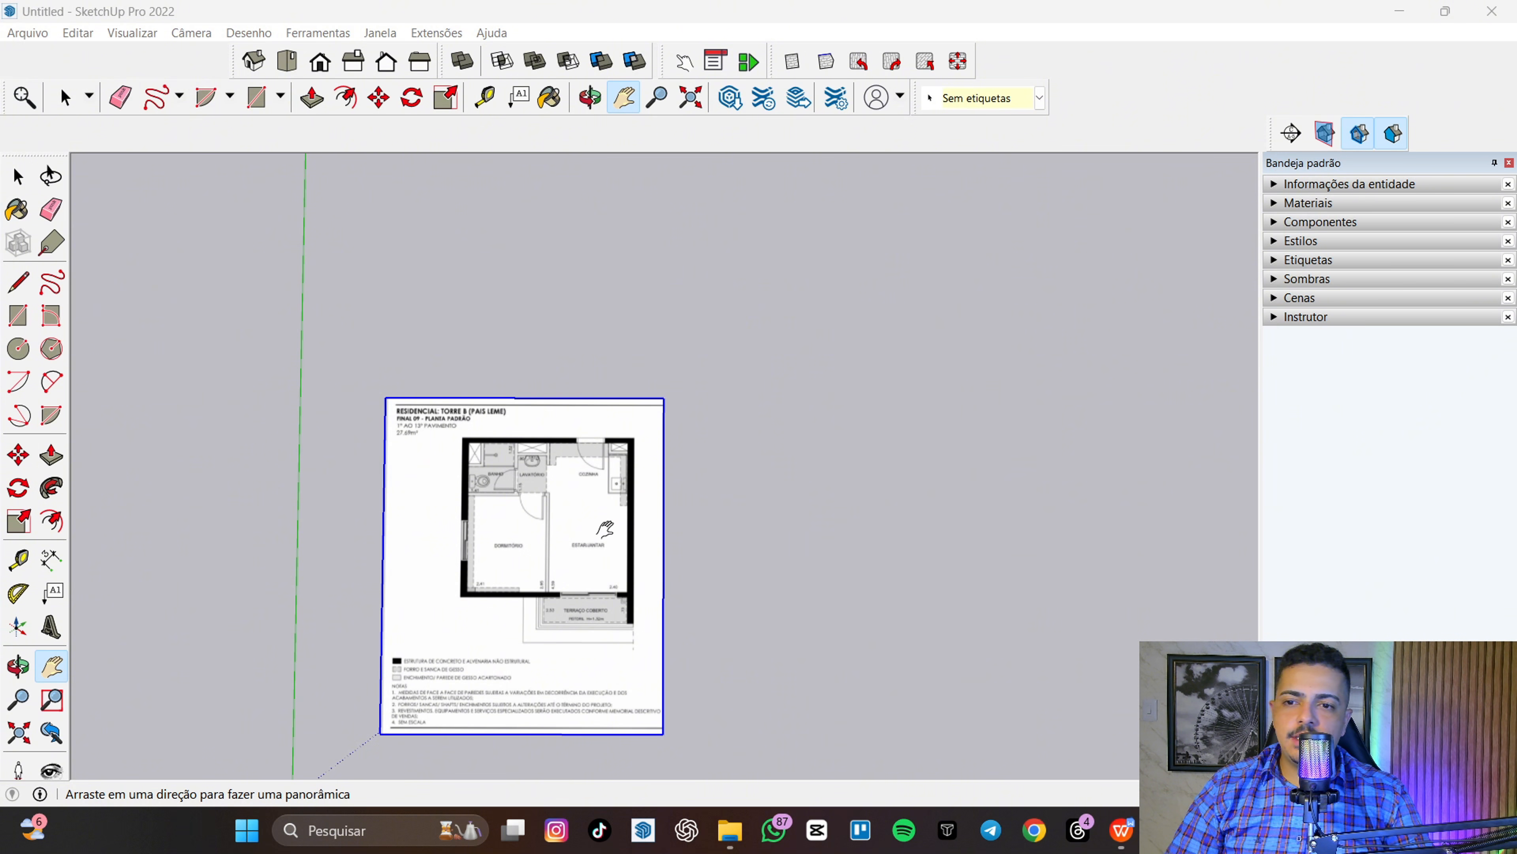
- Examine the imported floor plan image, both as a whole and up close around the rooms
mouse_move(653, 590)
mouse_down()
mouse_move(715, 537)
mouse_move(782, 603)
mouse_up()
scroll(720, 541, up, 2)
scroll(889, 587, up, 2)
drag(889, 587, 933, 600)
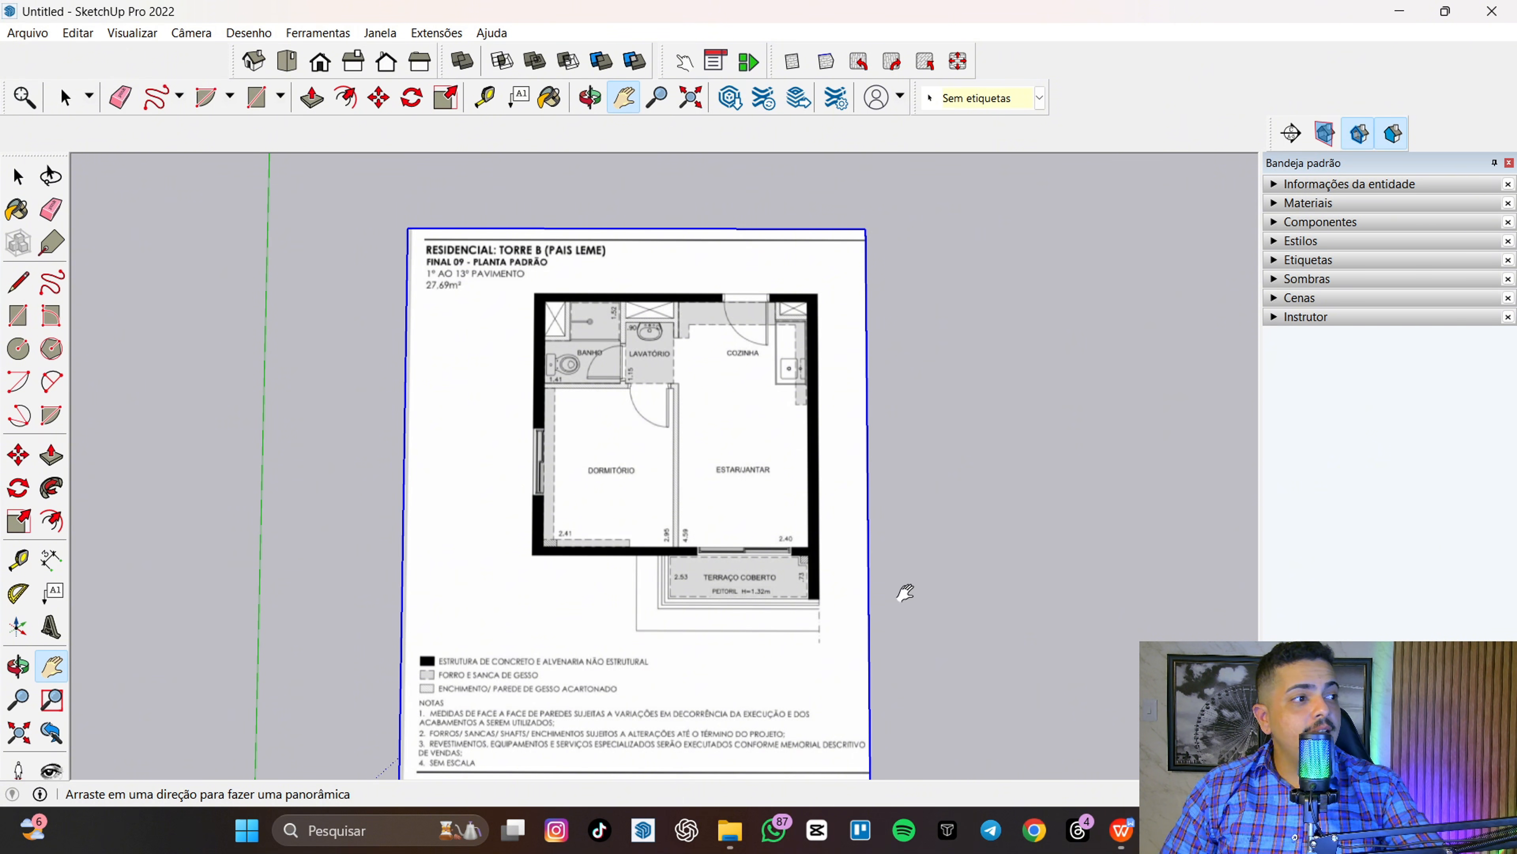
scroll(743, 421, down, 2)
drag(807, 470, 714, 428)
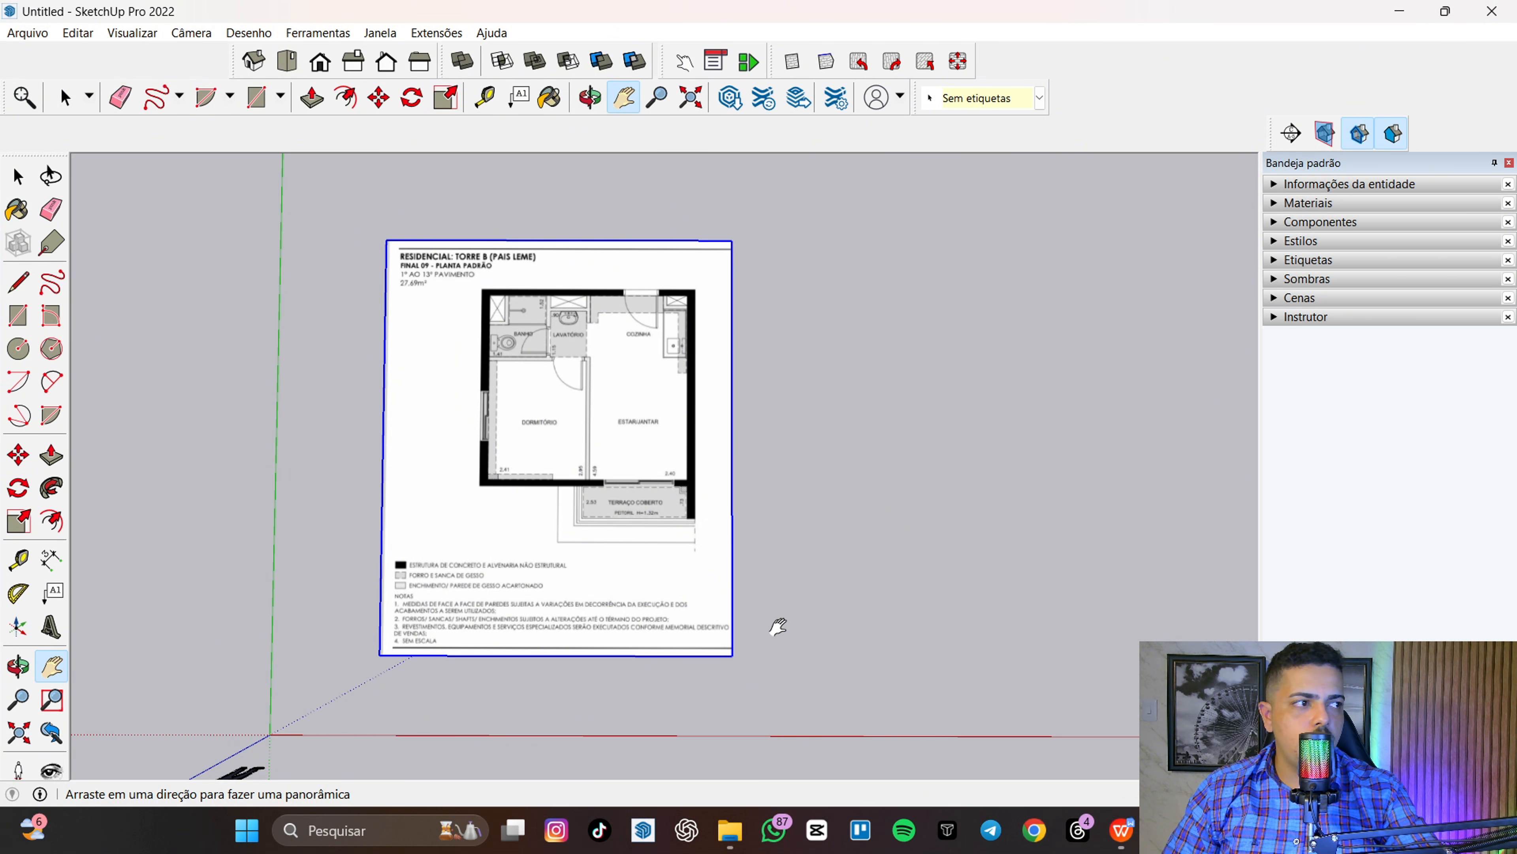
scroll(717, 489, up, 1)
drag(578, 501, 650, 588)
drag(726, 528, 657, 487)
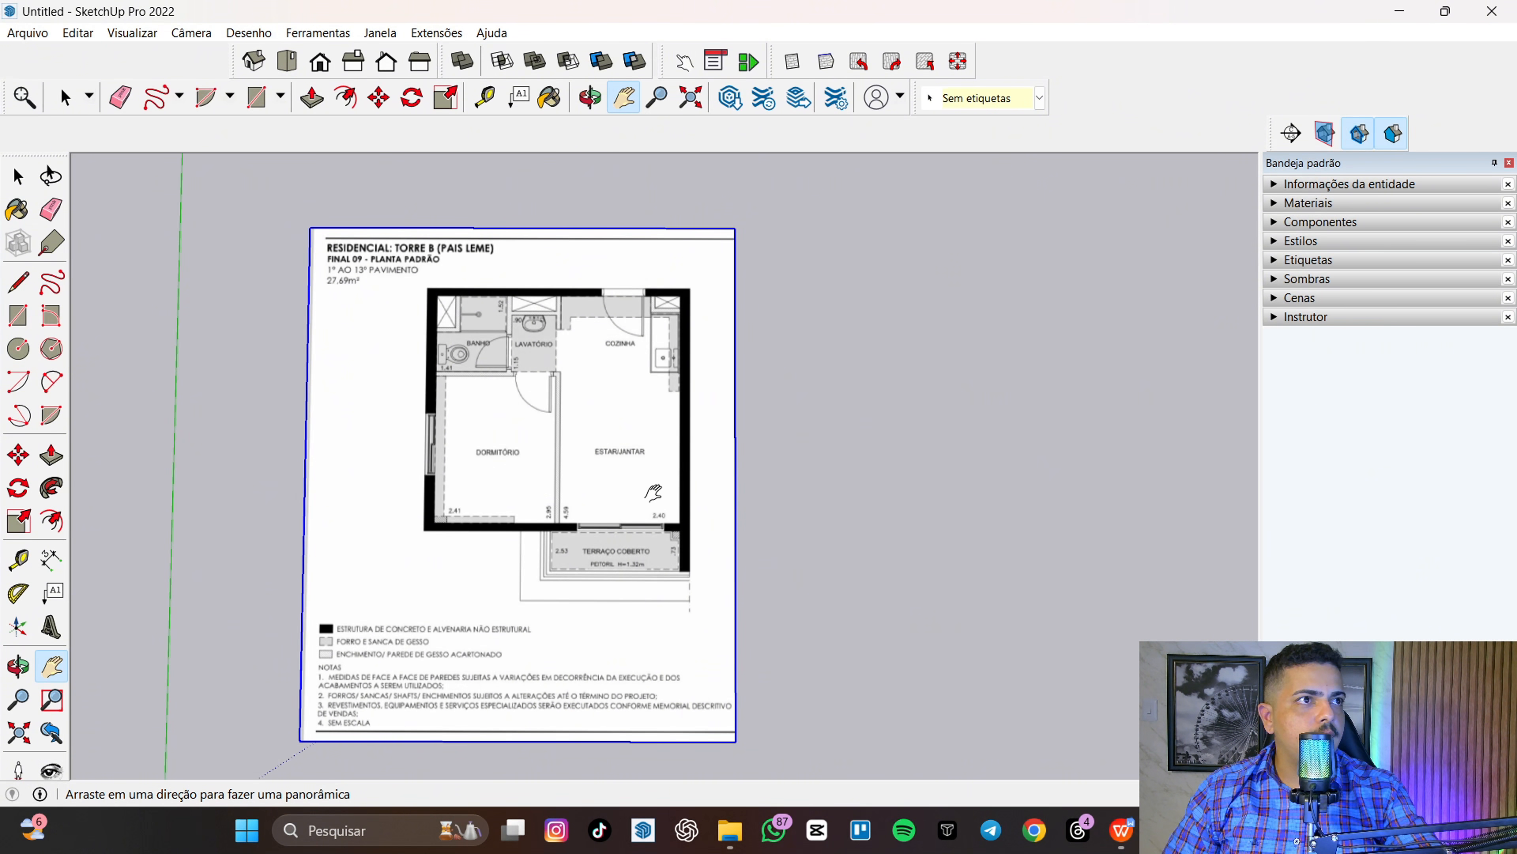
drag(712, 391, 816, 362)
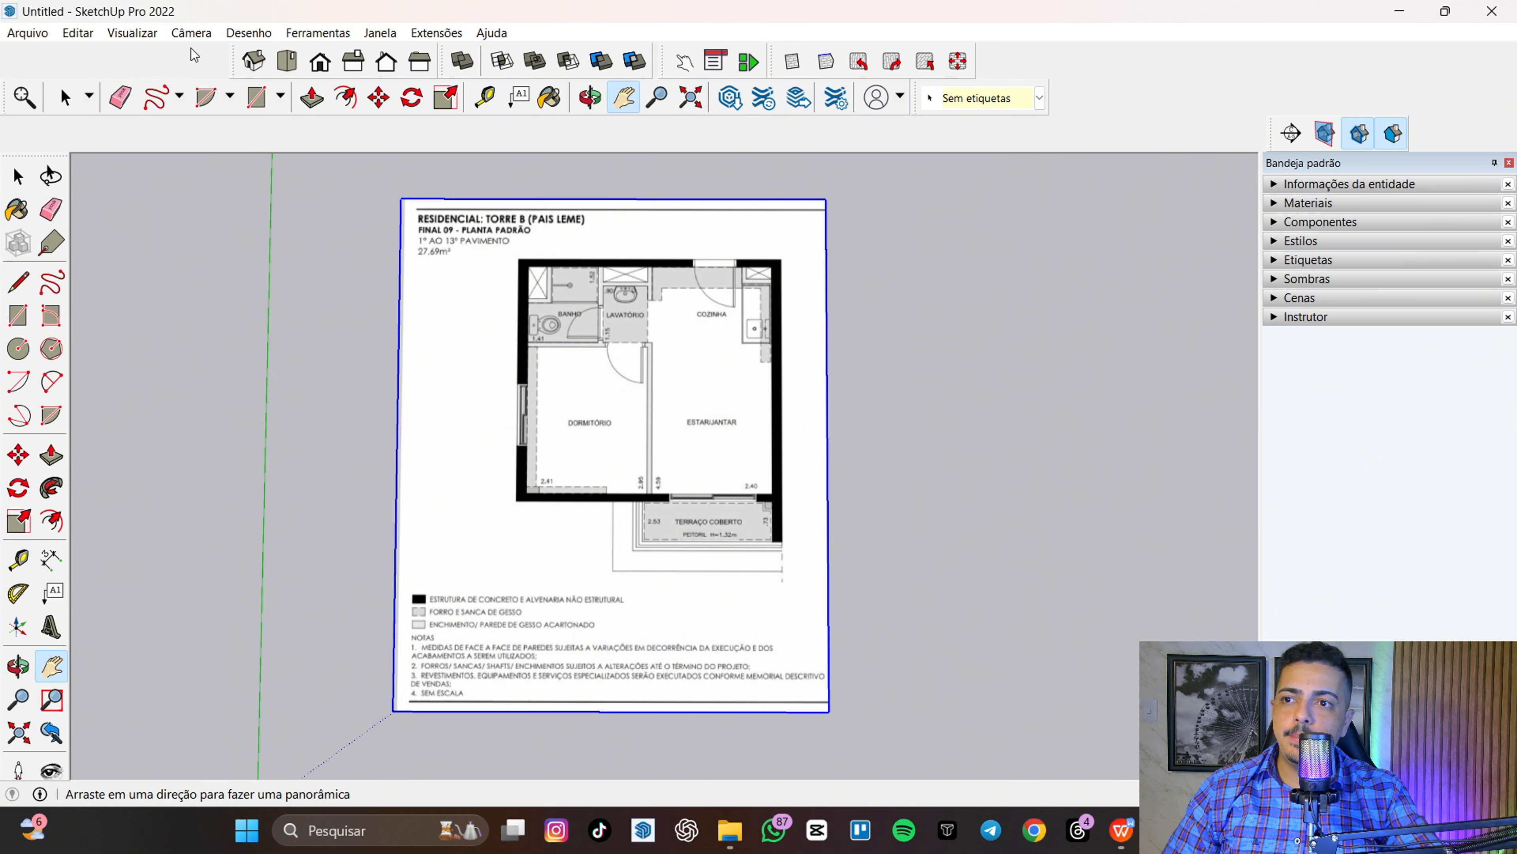
- Review the multisample anti-aliasing choices in the OpenGL preferences and close the dialog without changing anything
click(310, 34)
mouse_move(381, 36)
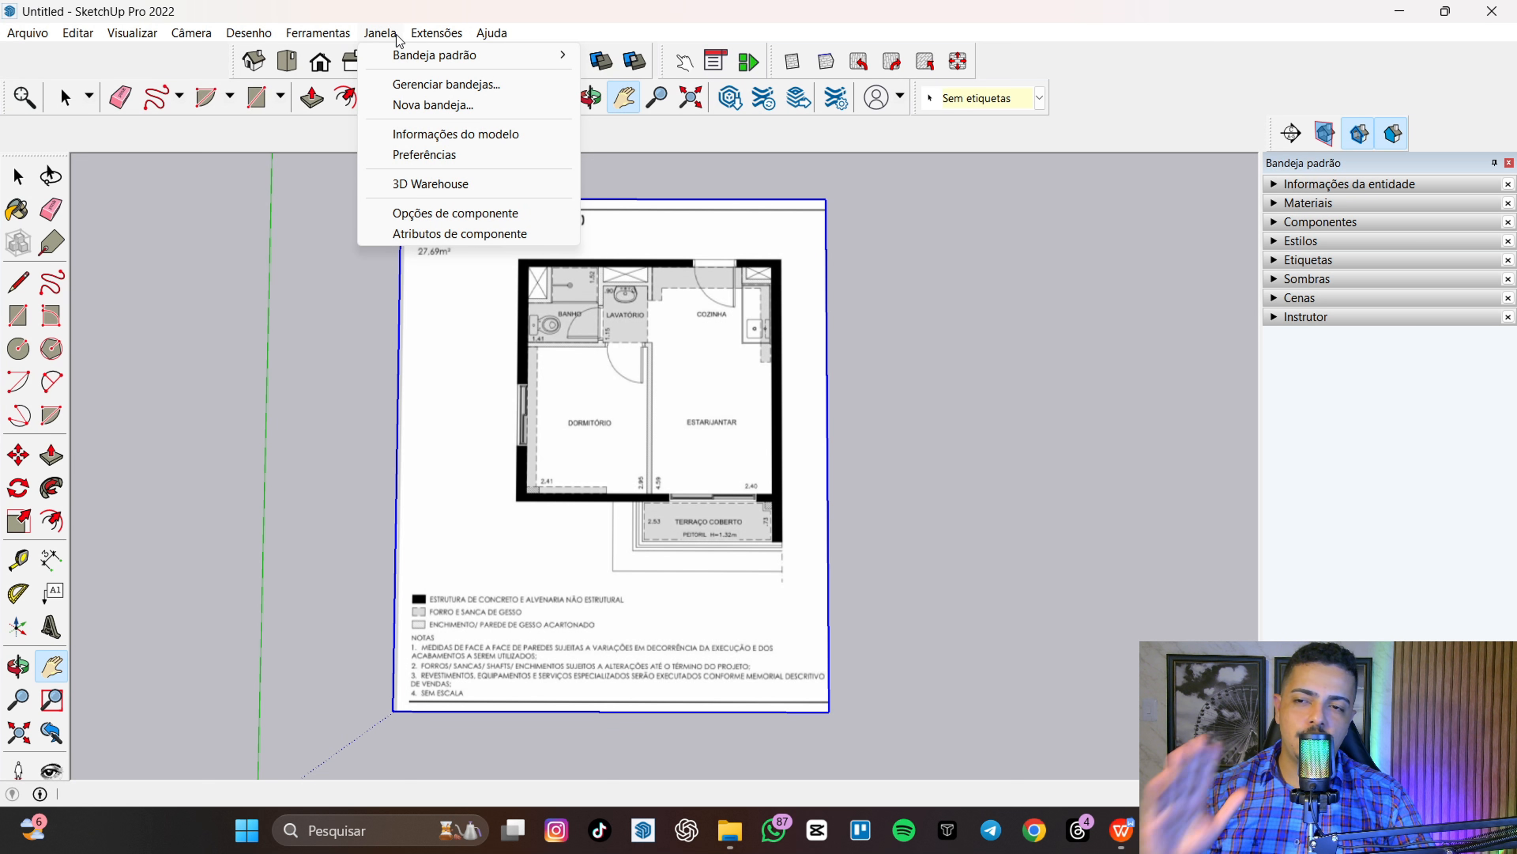
click(452, 157)
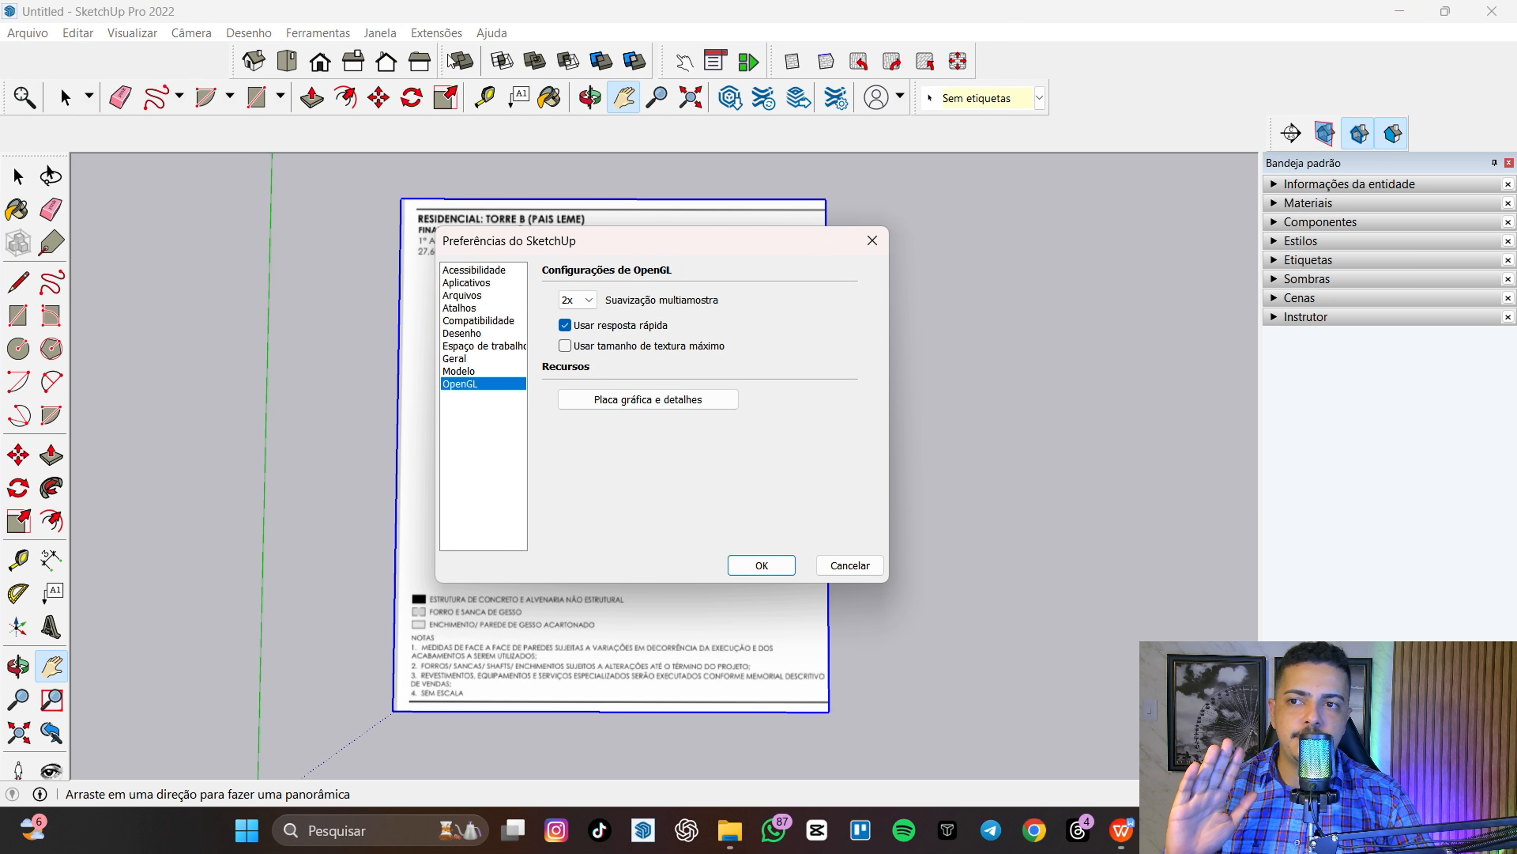
click(873, 240)
click(380, 33)
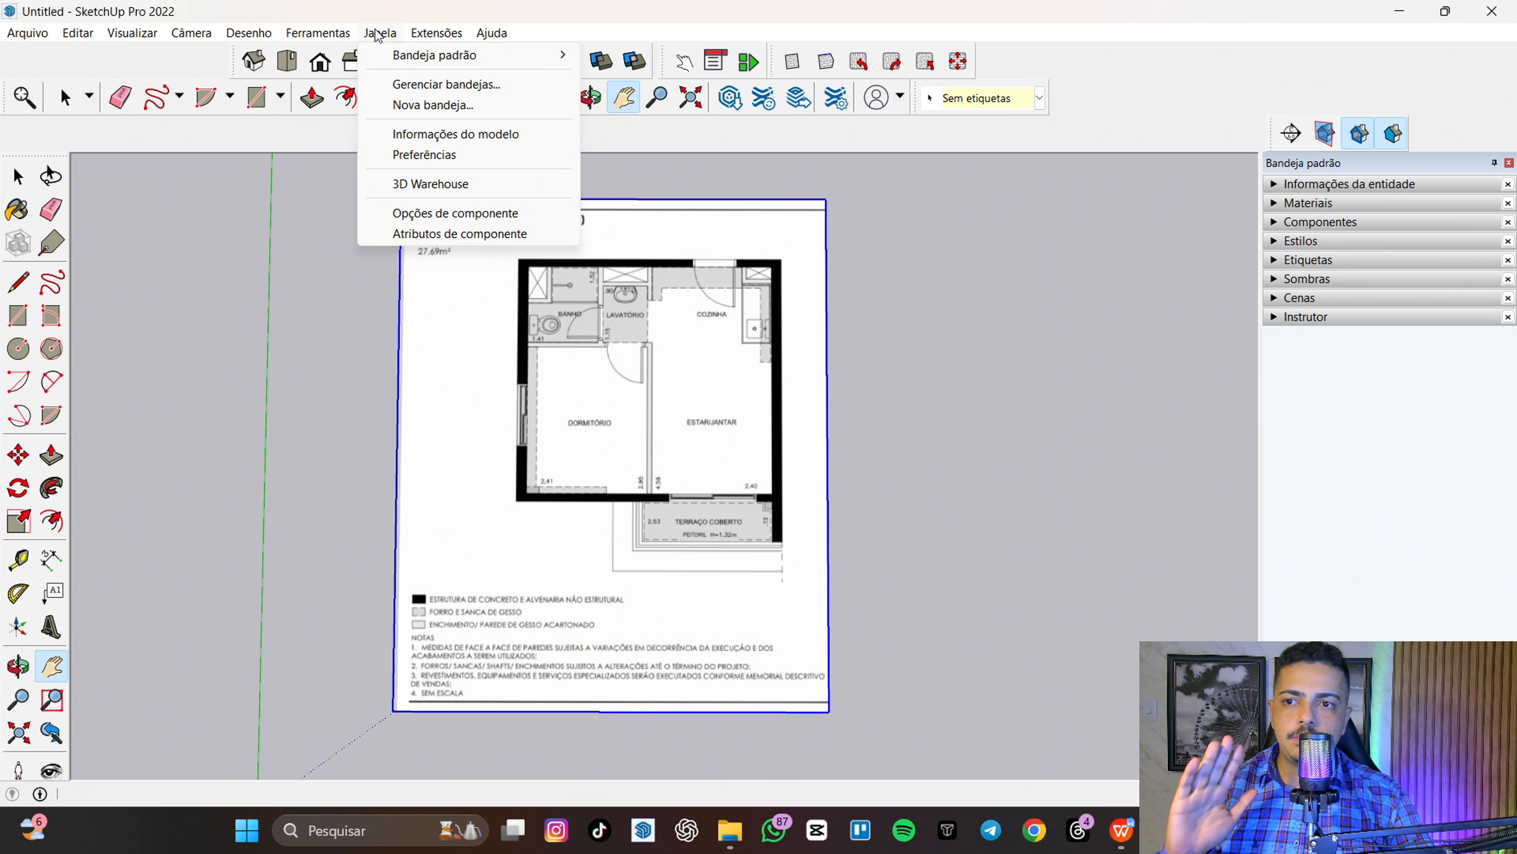
click(436, 158)
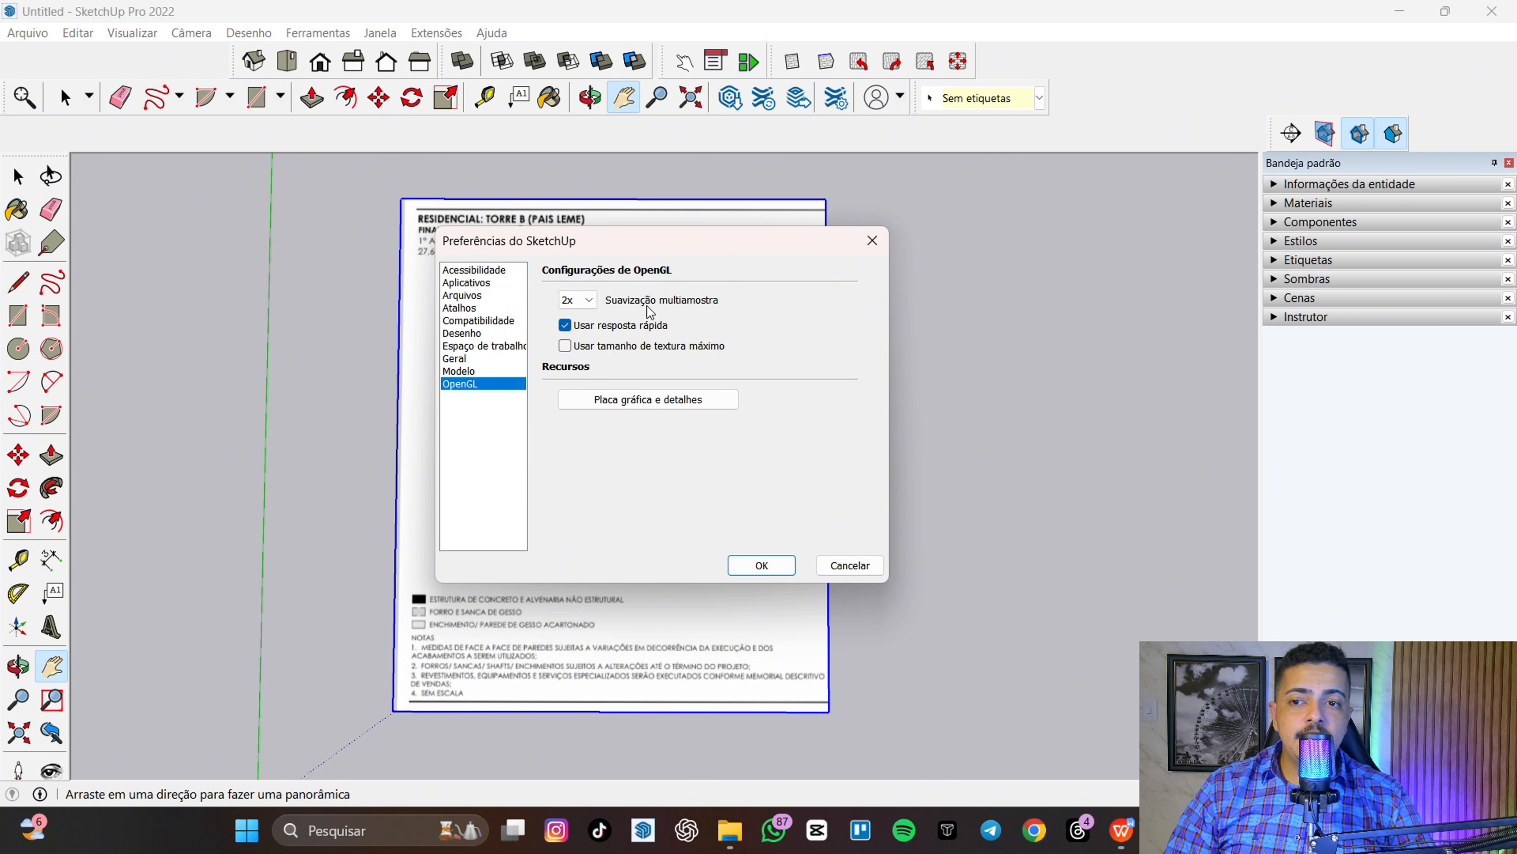
click(576, 300)
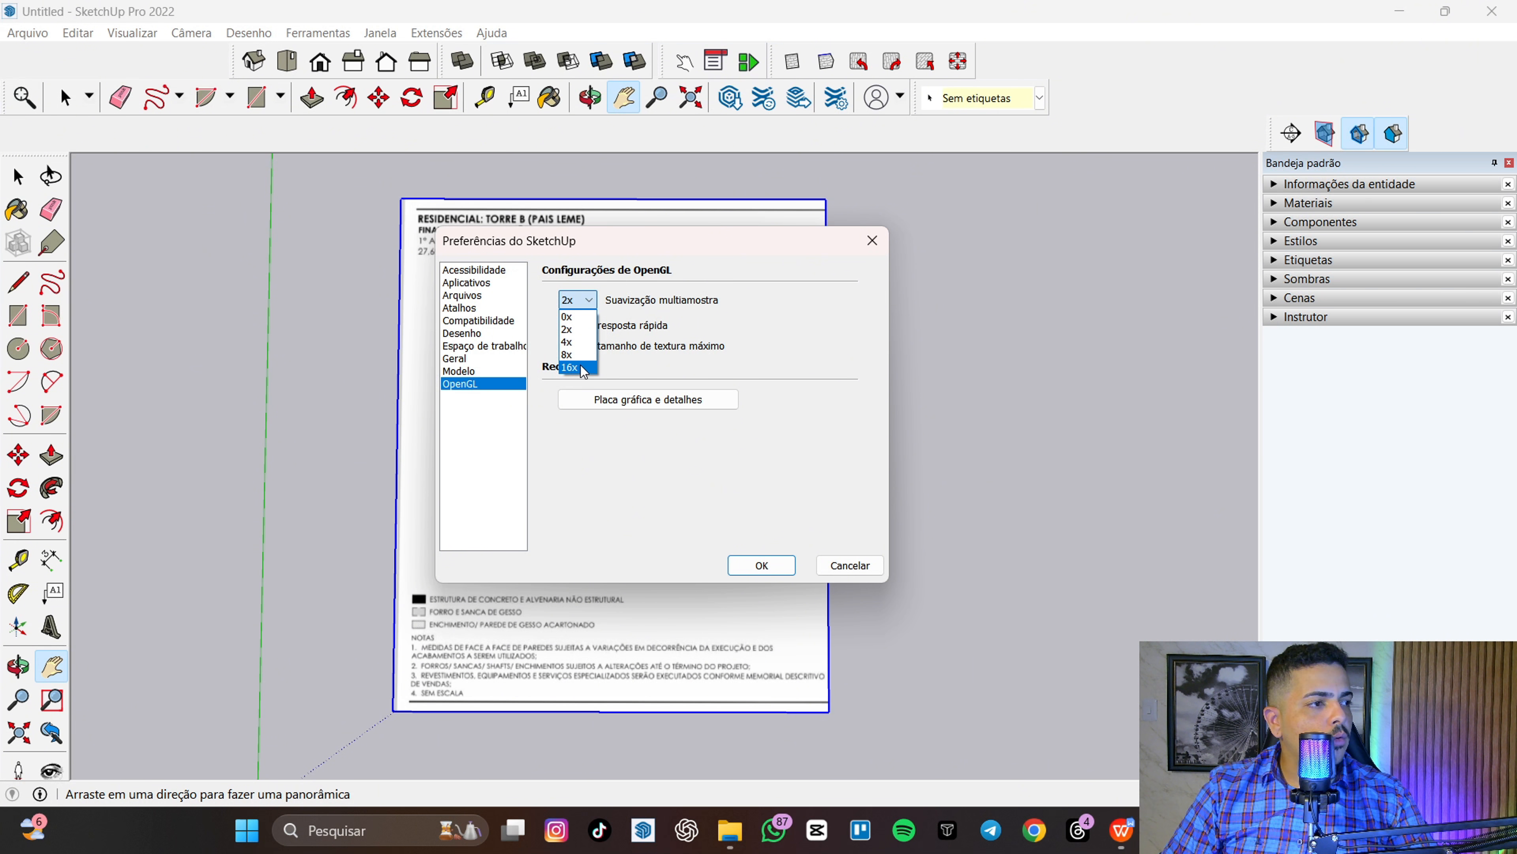
click(679, 469)
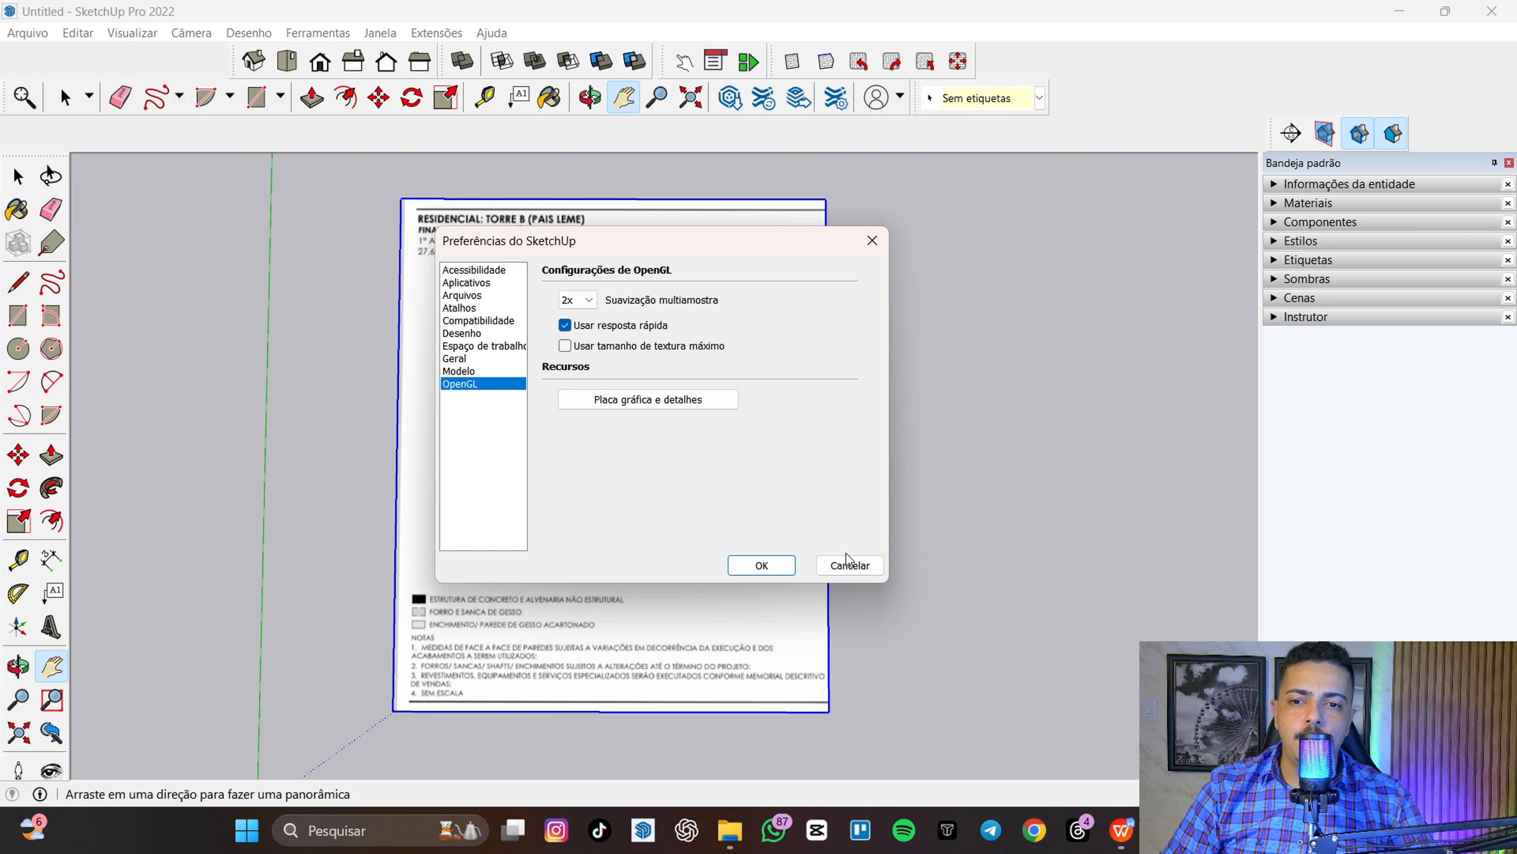
click(848, 565)
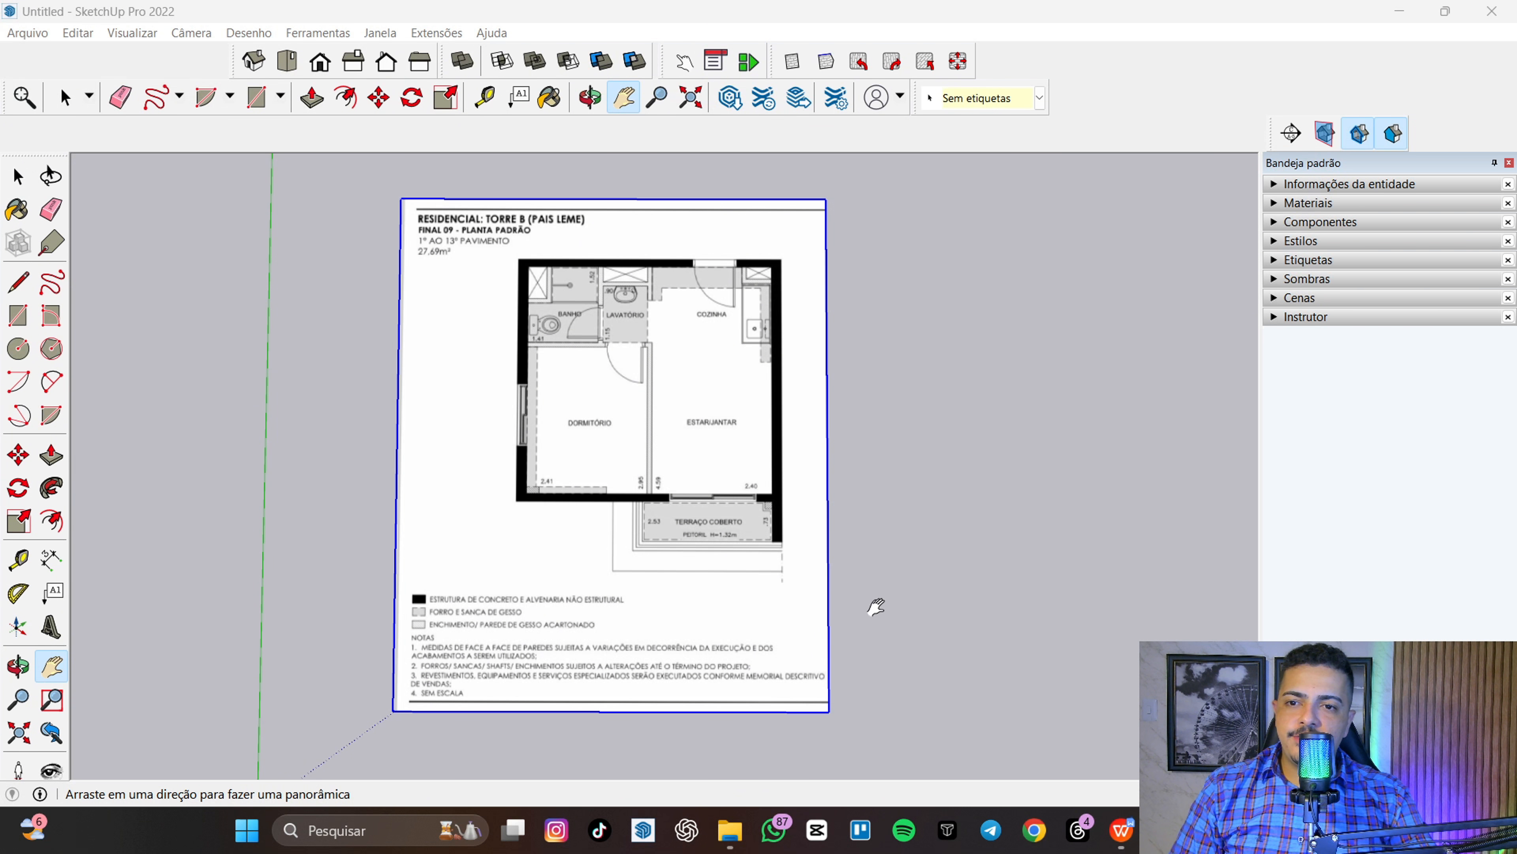
- Inspect the legibility of the room labels and dimensions on the floor plan image
scroll(588, 451, up, 5)
drag(661, 474, 691, 618)
scroll(1174, 568, down, 2)
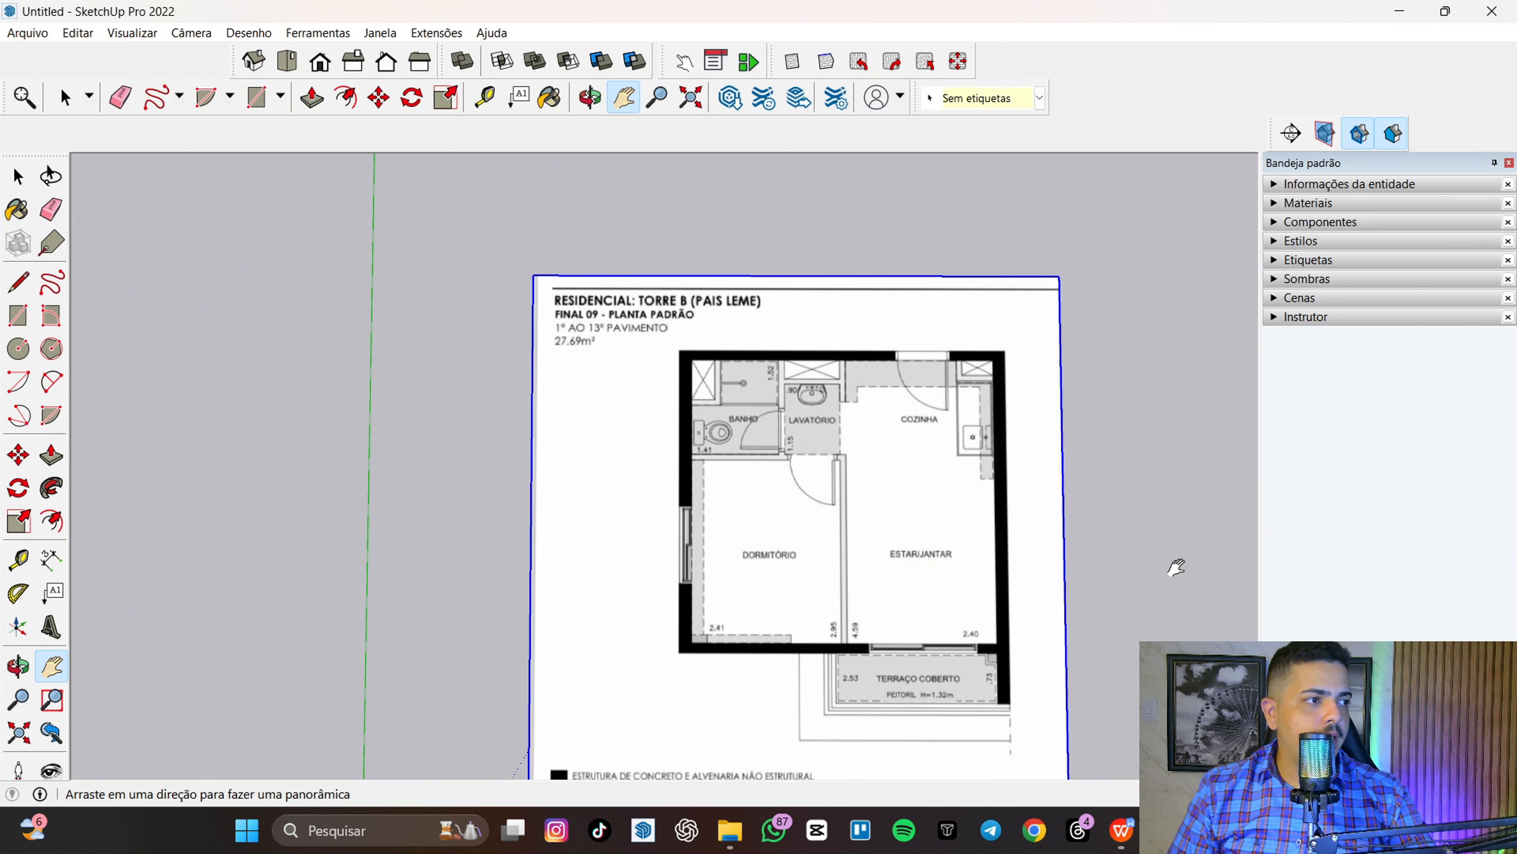
drag(1158, 582, 975, 545)
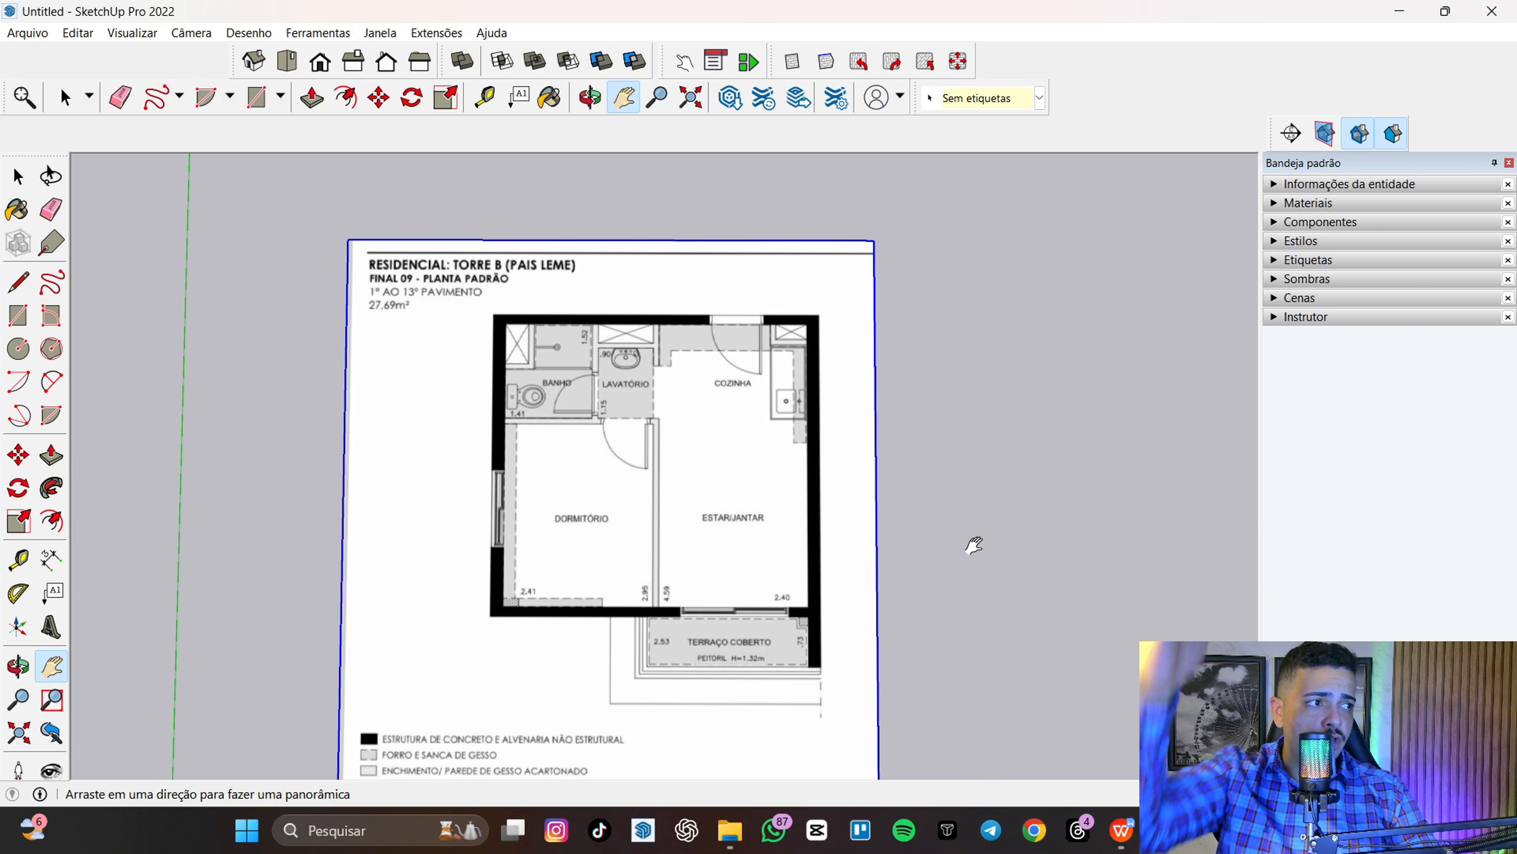
drag(1007, 550, 894, 451)
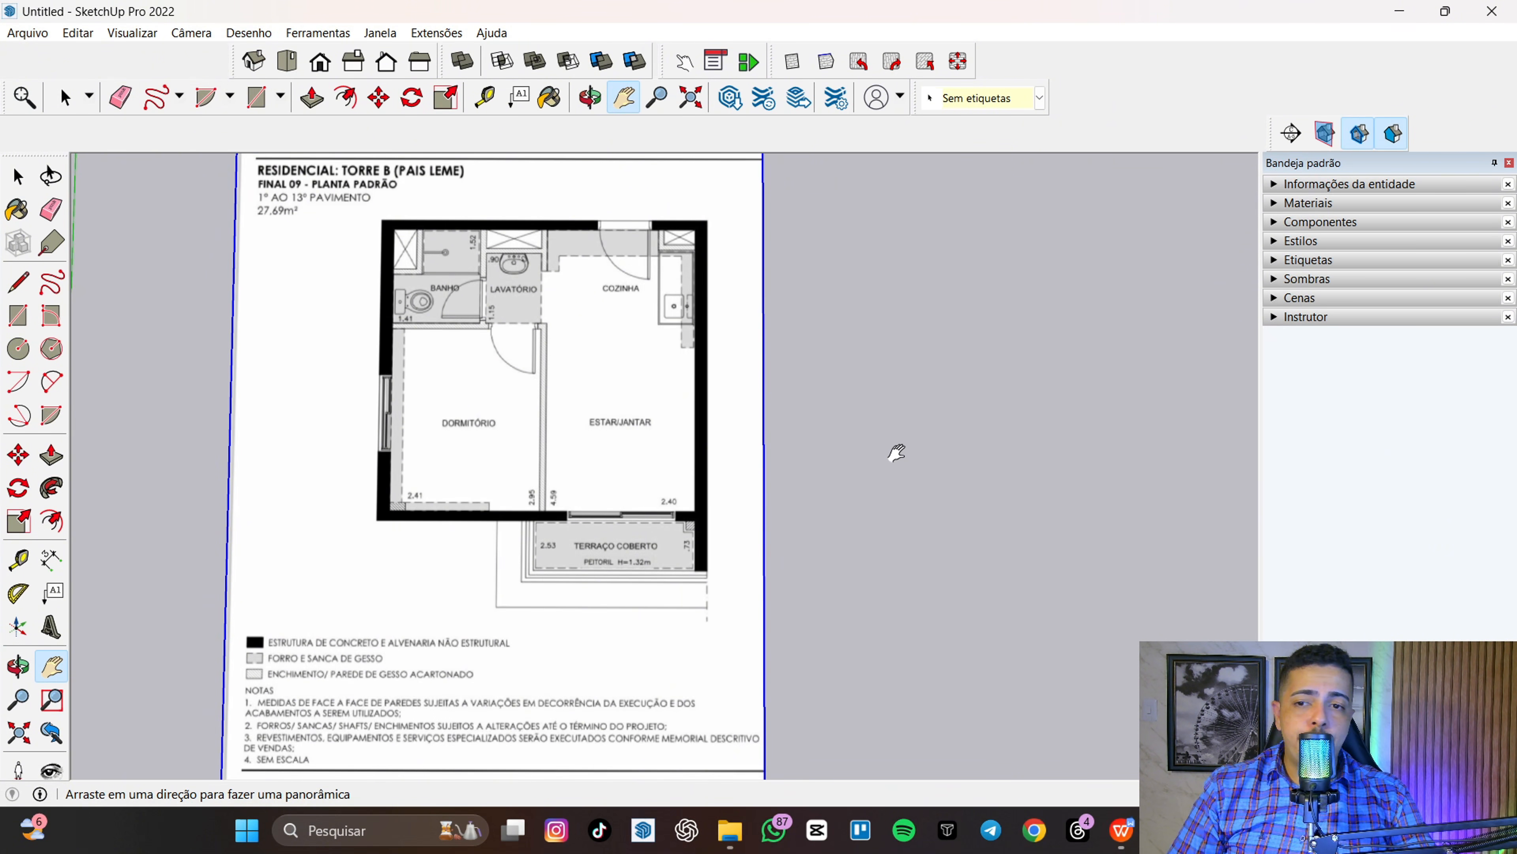
scroll(906, 486, down, 1)
drag(962, 507, 972, 493)
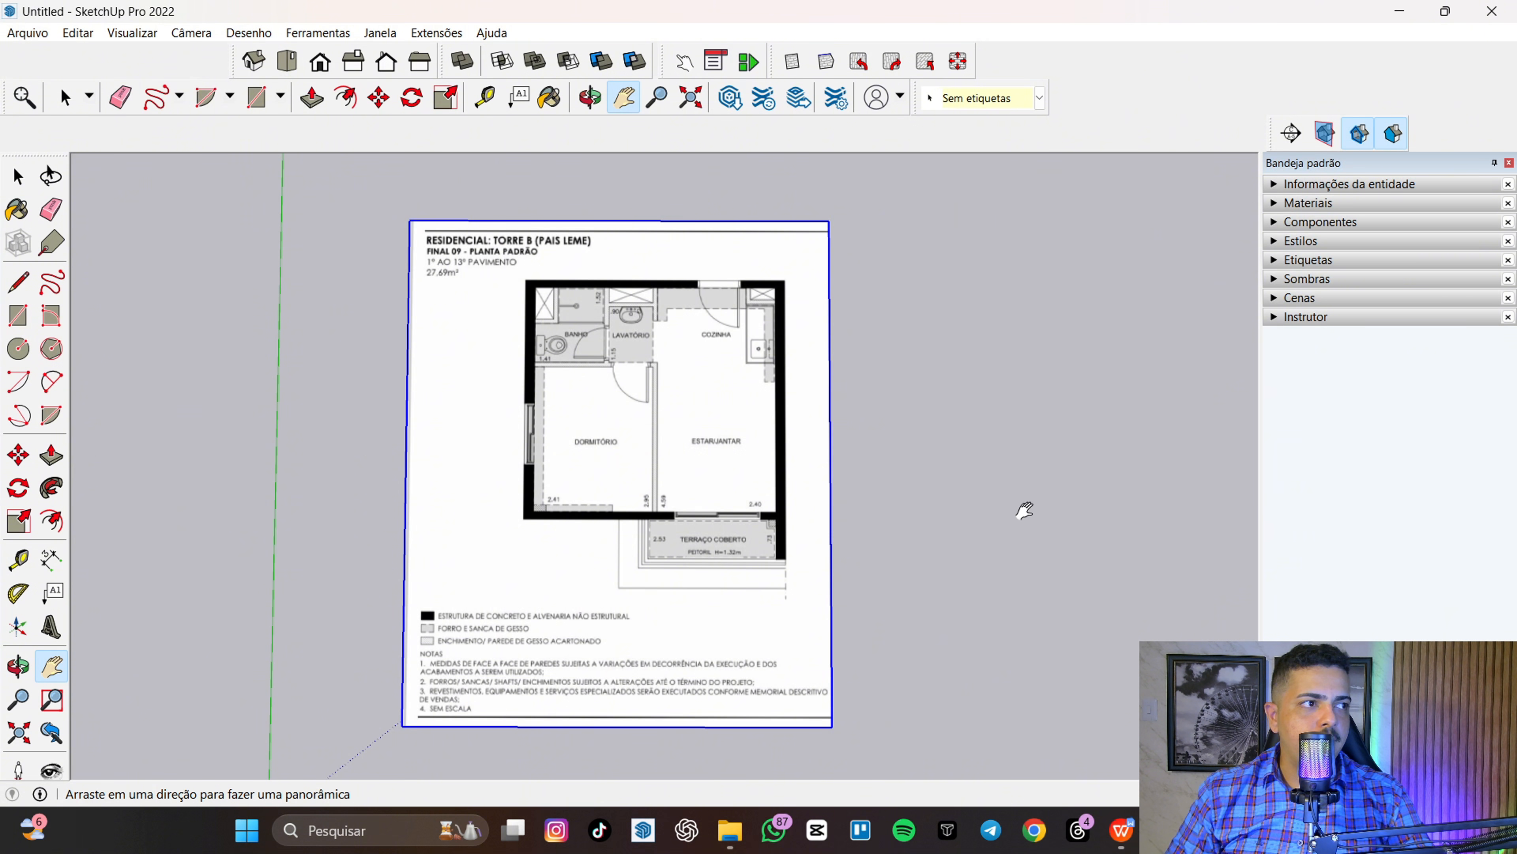
- Import the floor plan file from the AnyDesk folder as an image and place it larger, beside the existing plan
click(23, 36)
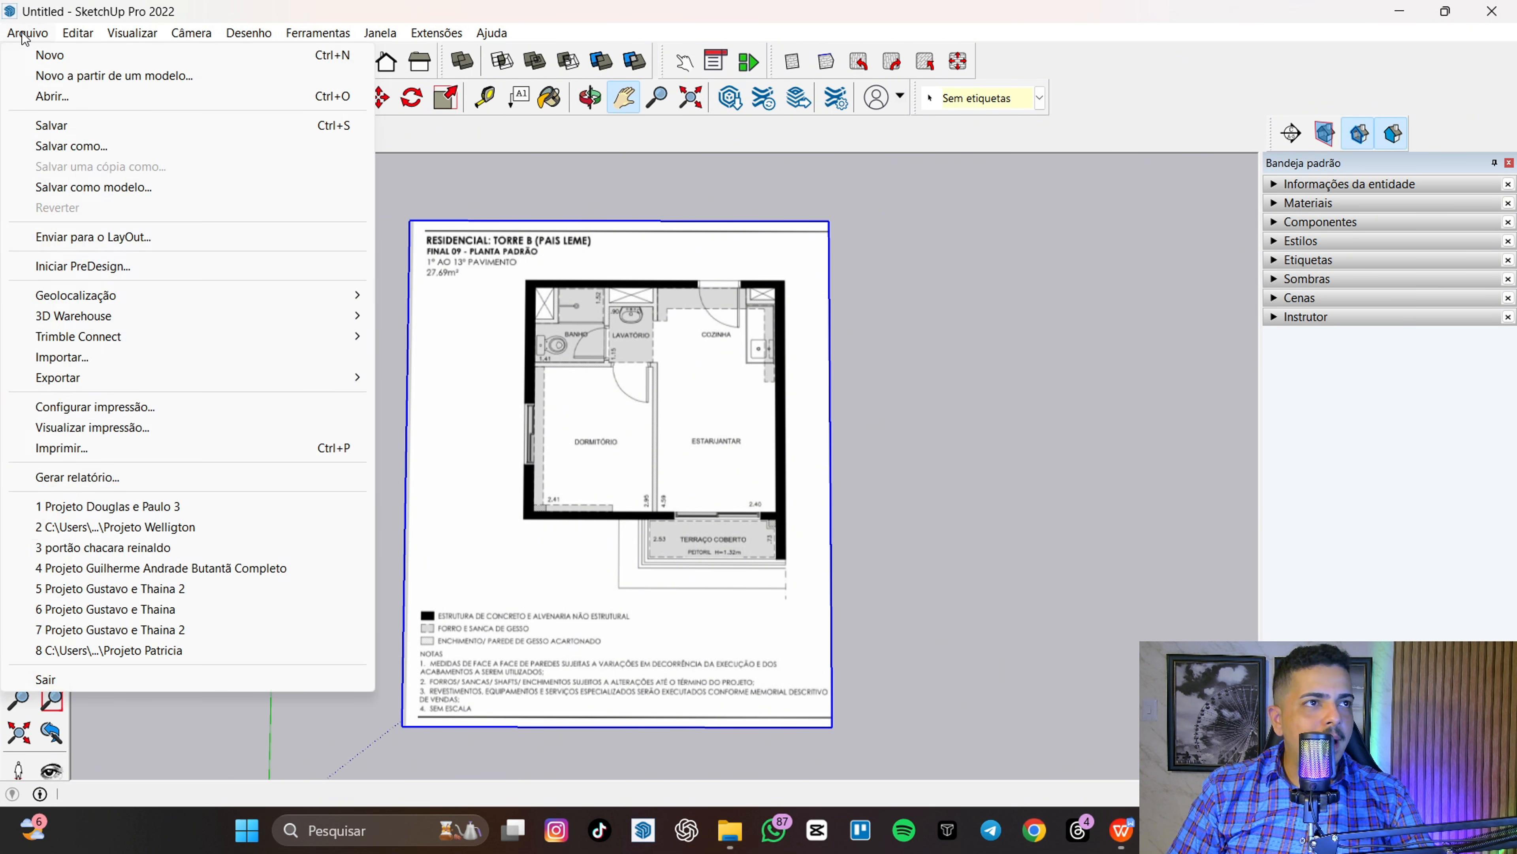
click(97, 363)
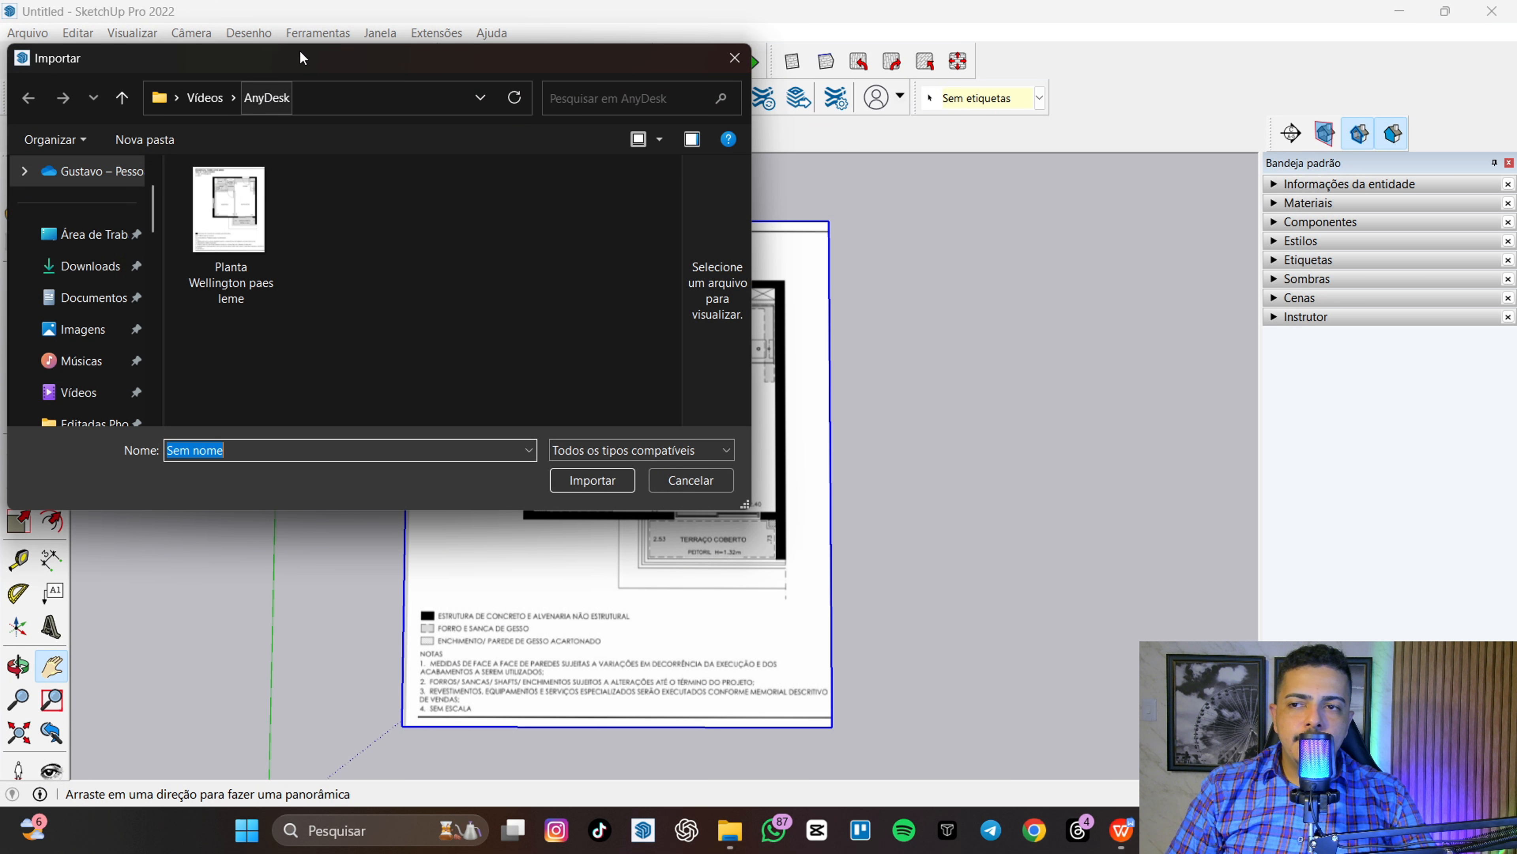
click(236, 263)
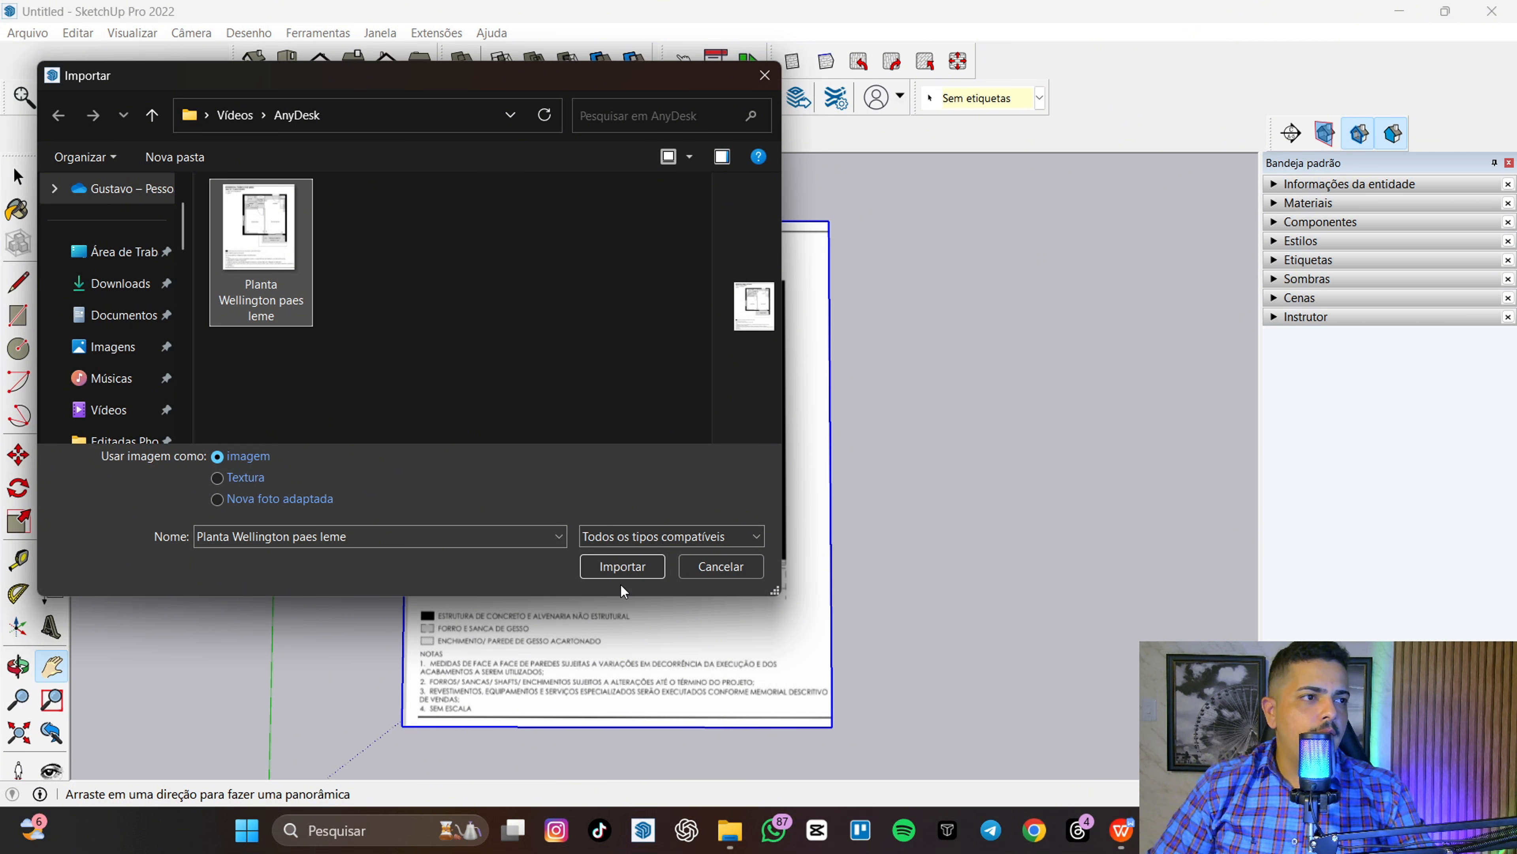
click(621, 566)
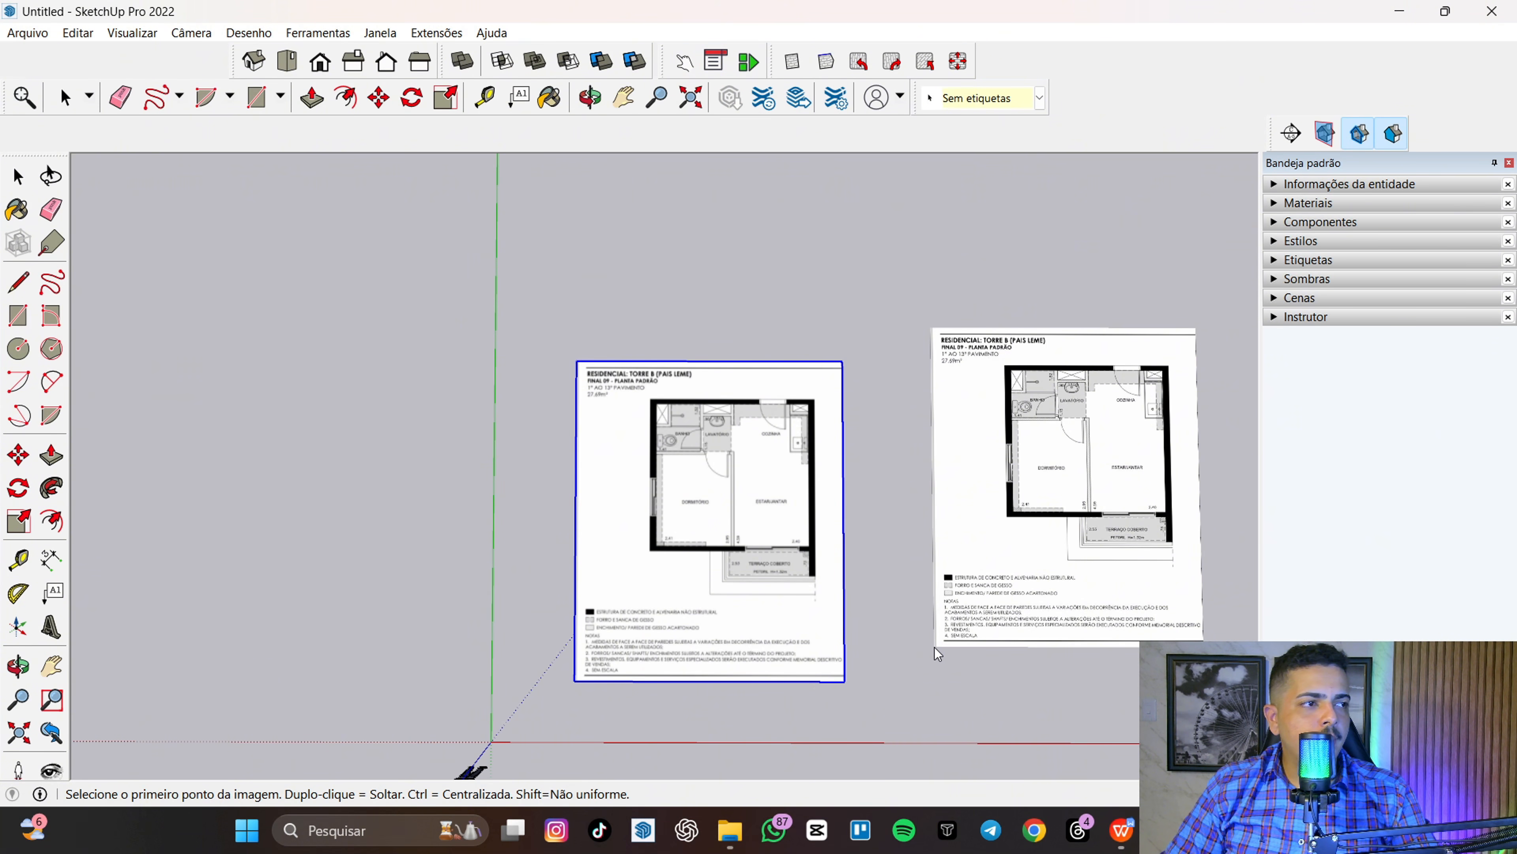
click(948, 644)
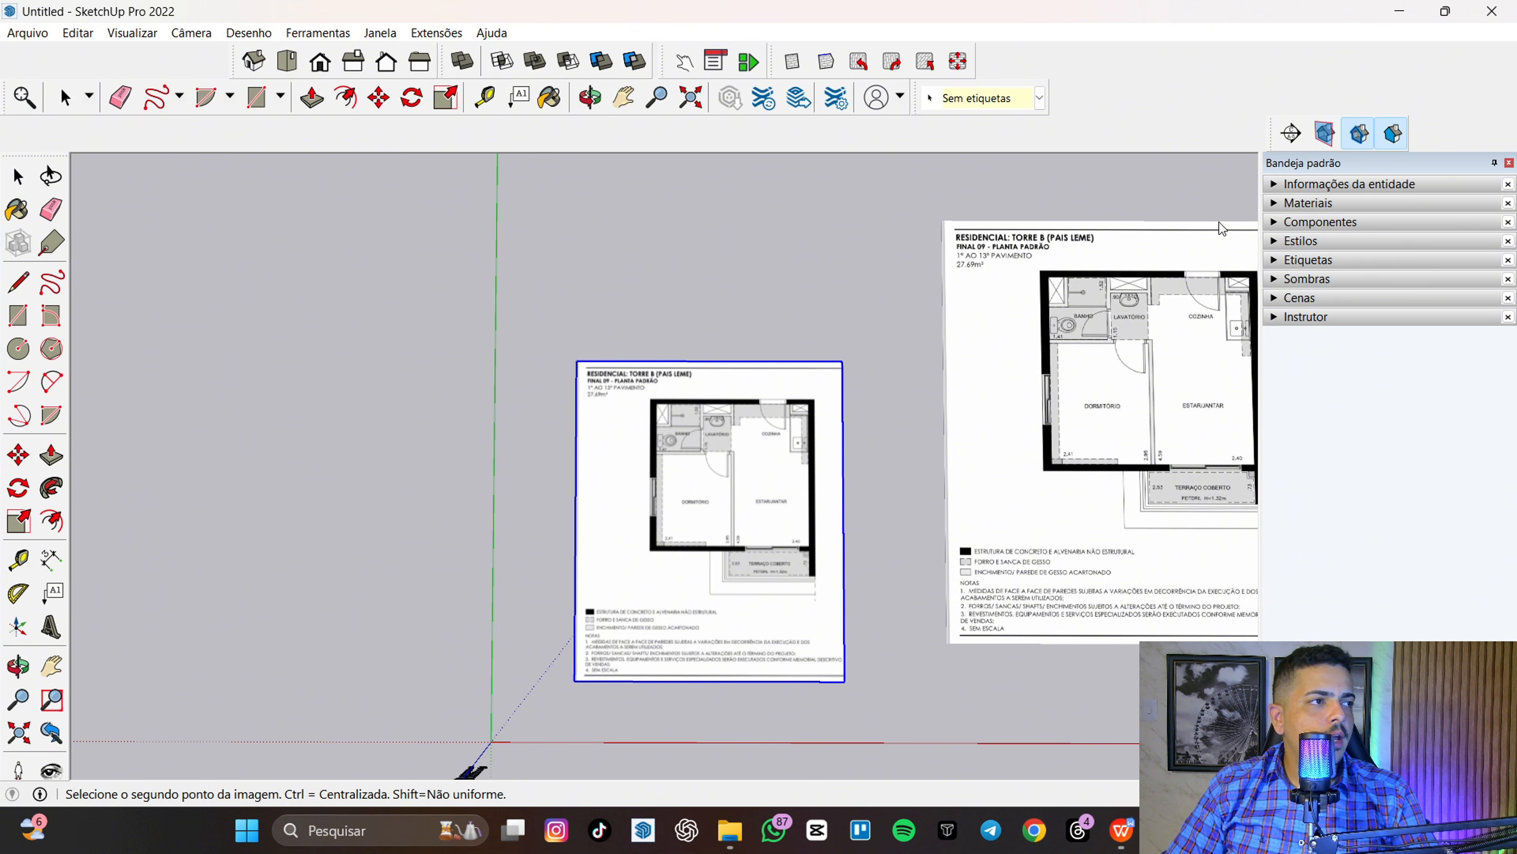
click(1220, 226)
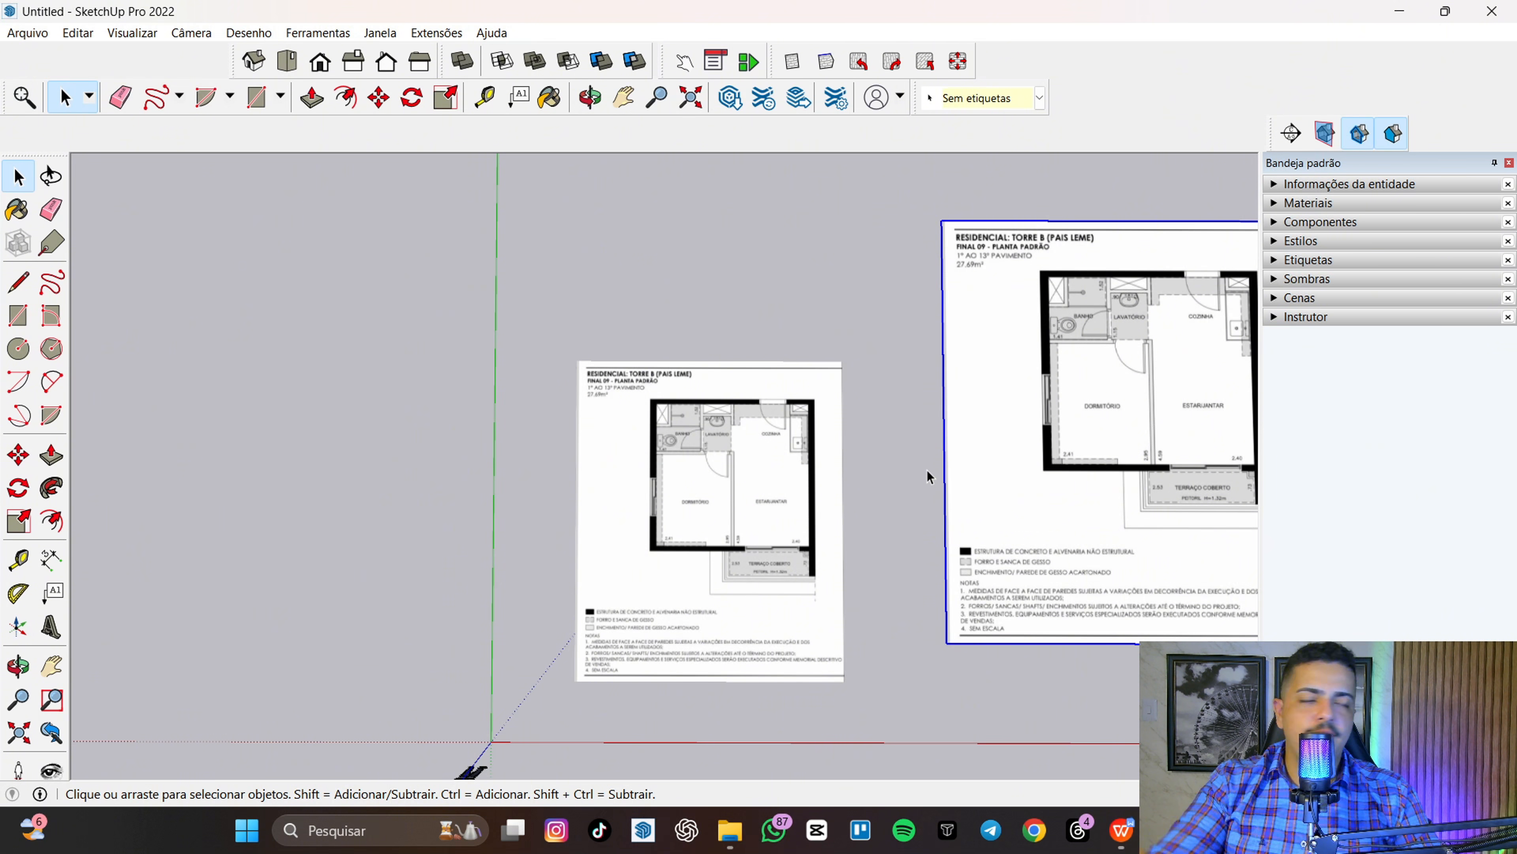
- Examine the newly placed floor plan copy, checking its room dimensions and its size against the first plan
key(o)
drag(921, 444, 917, 447)
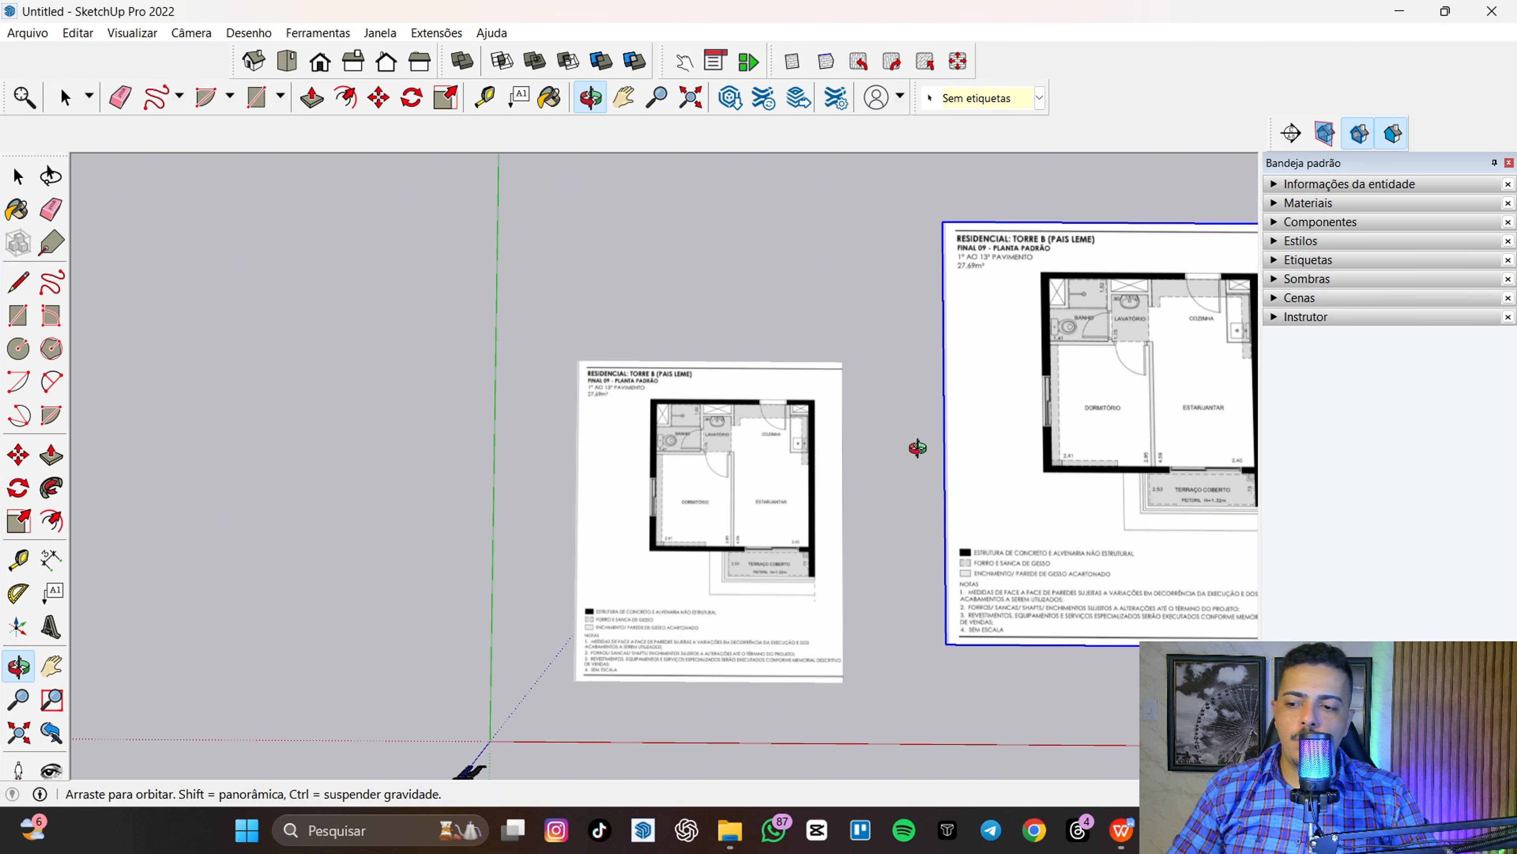
shift+drag(919, 450, 364, 485)
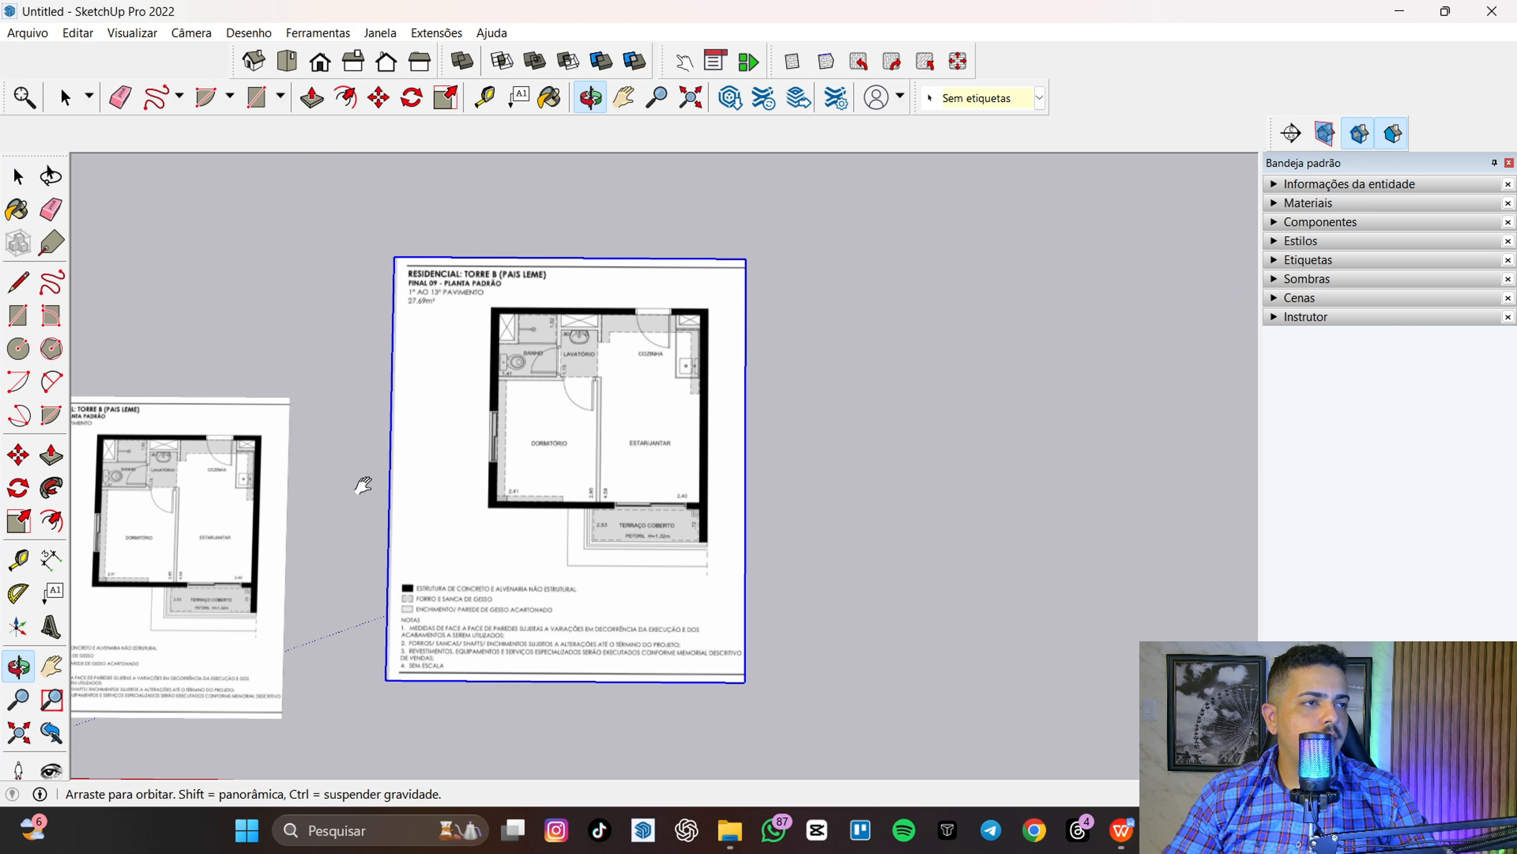
key(space)
key(h)
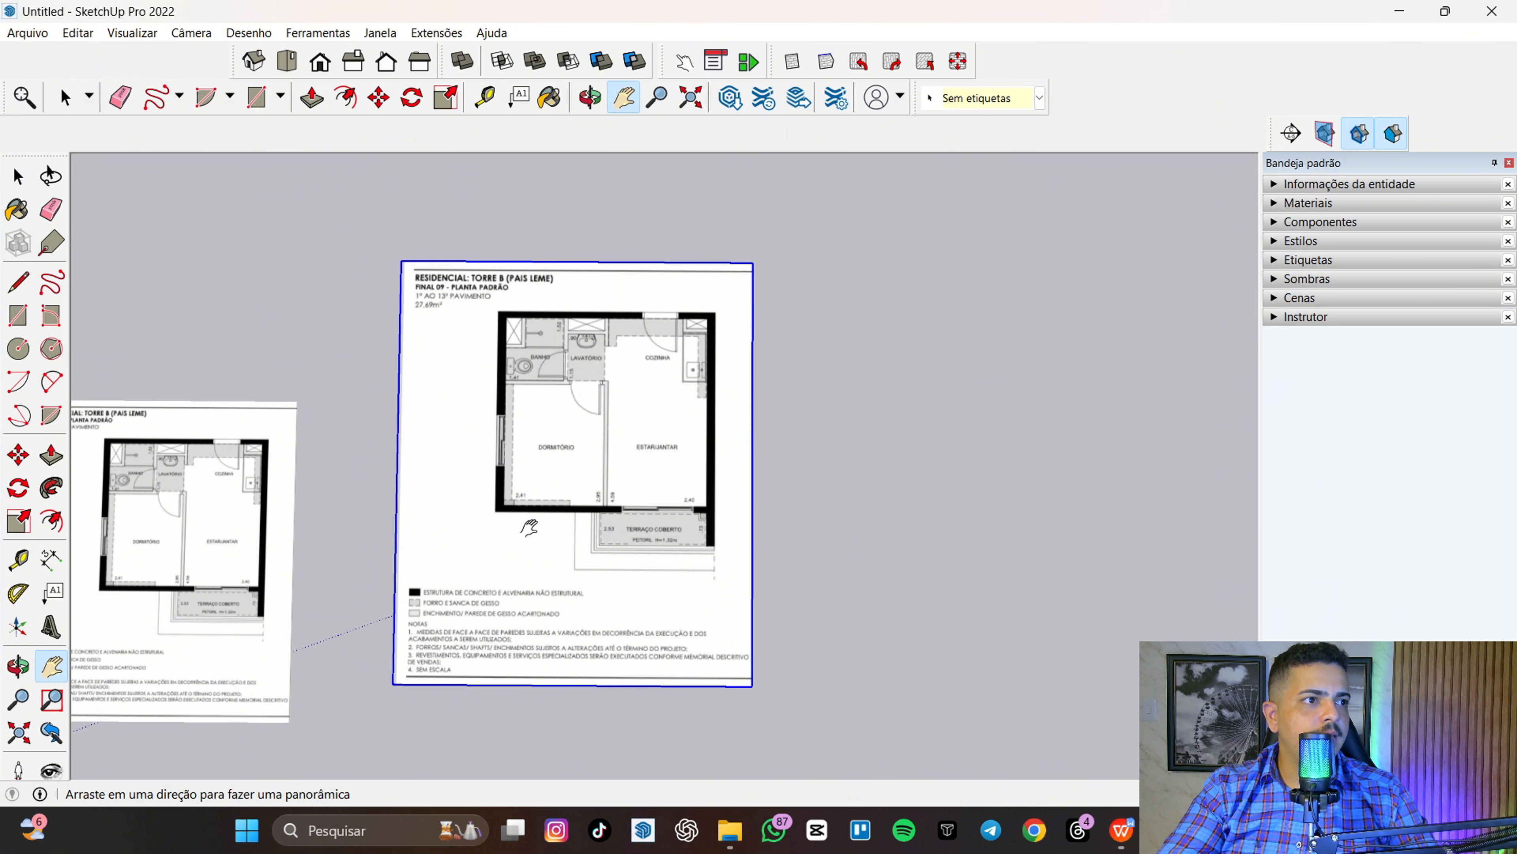
drag(525, 529, 686, 553)
scroll(686, 552, up, 5)
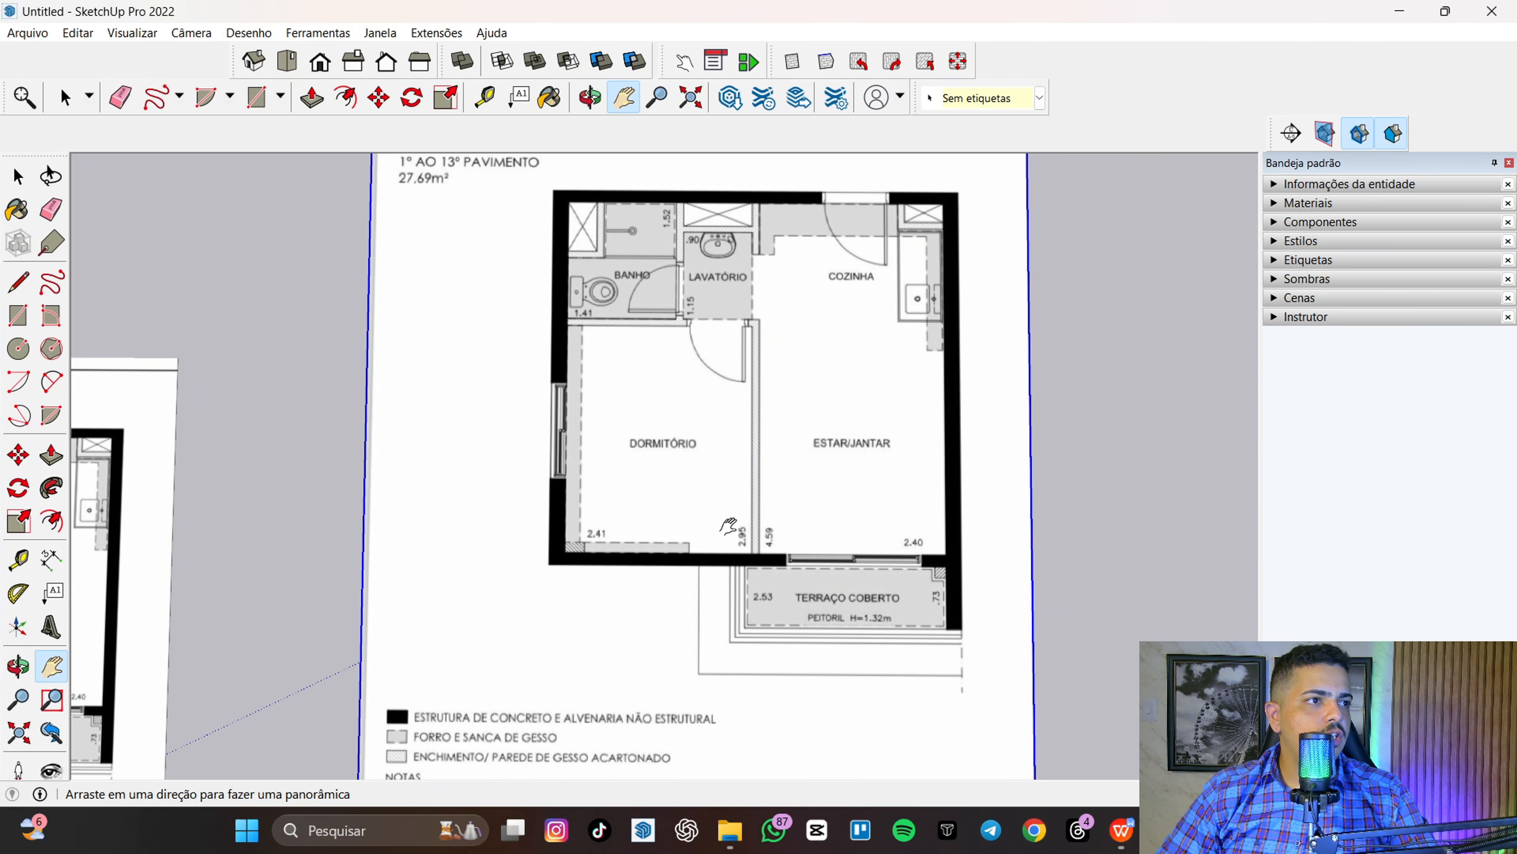
scroll(752, 563, down, 3)
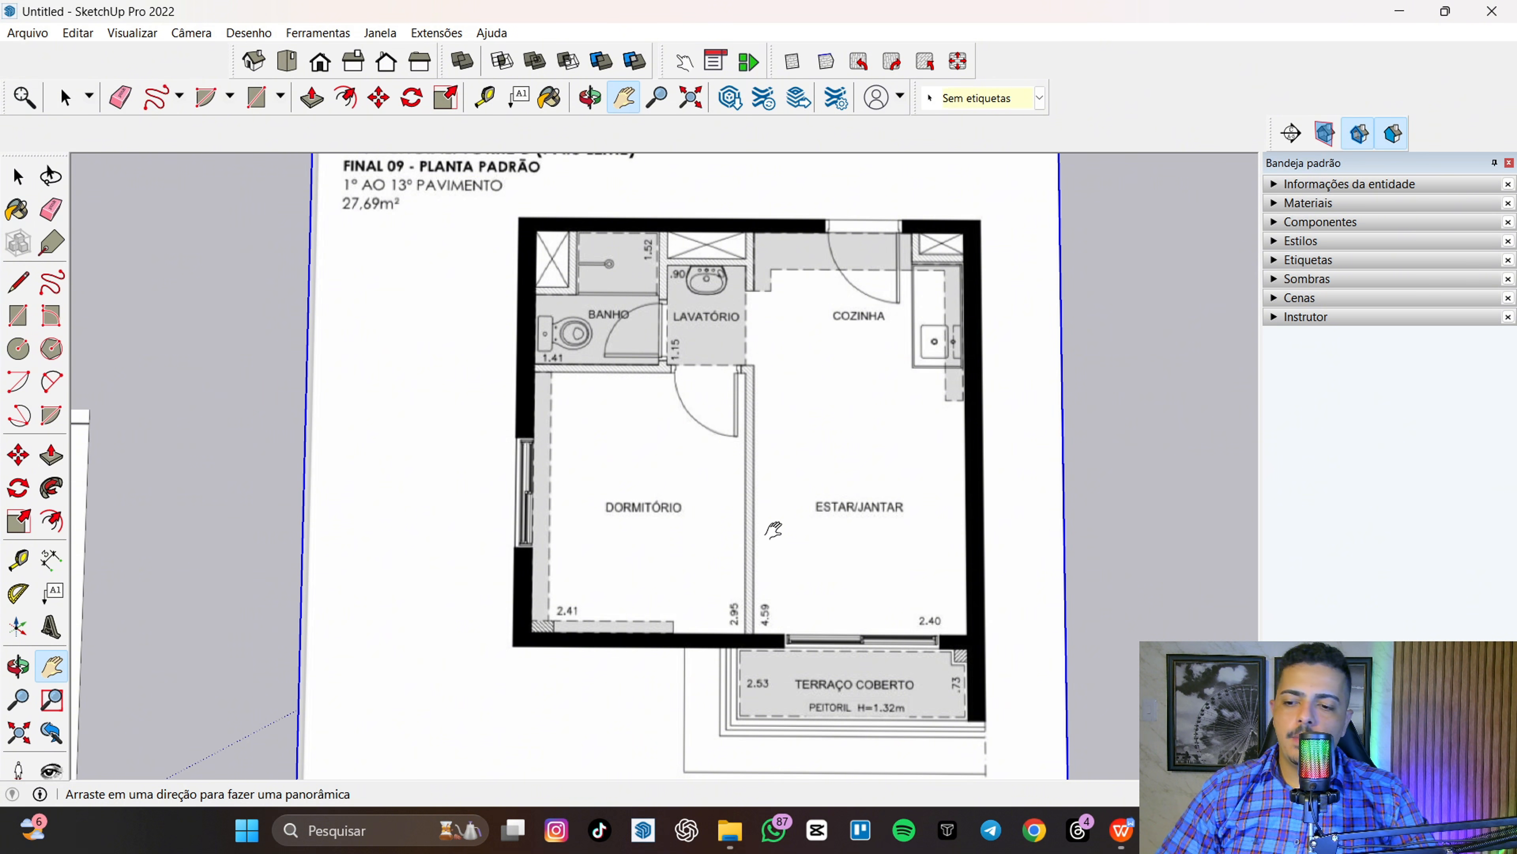
key(z)
drag(746, 517, 964, 637)
key(space)
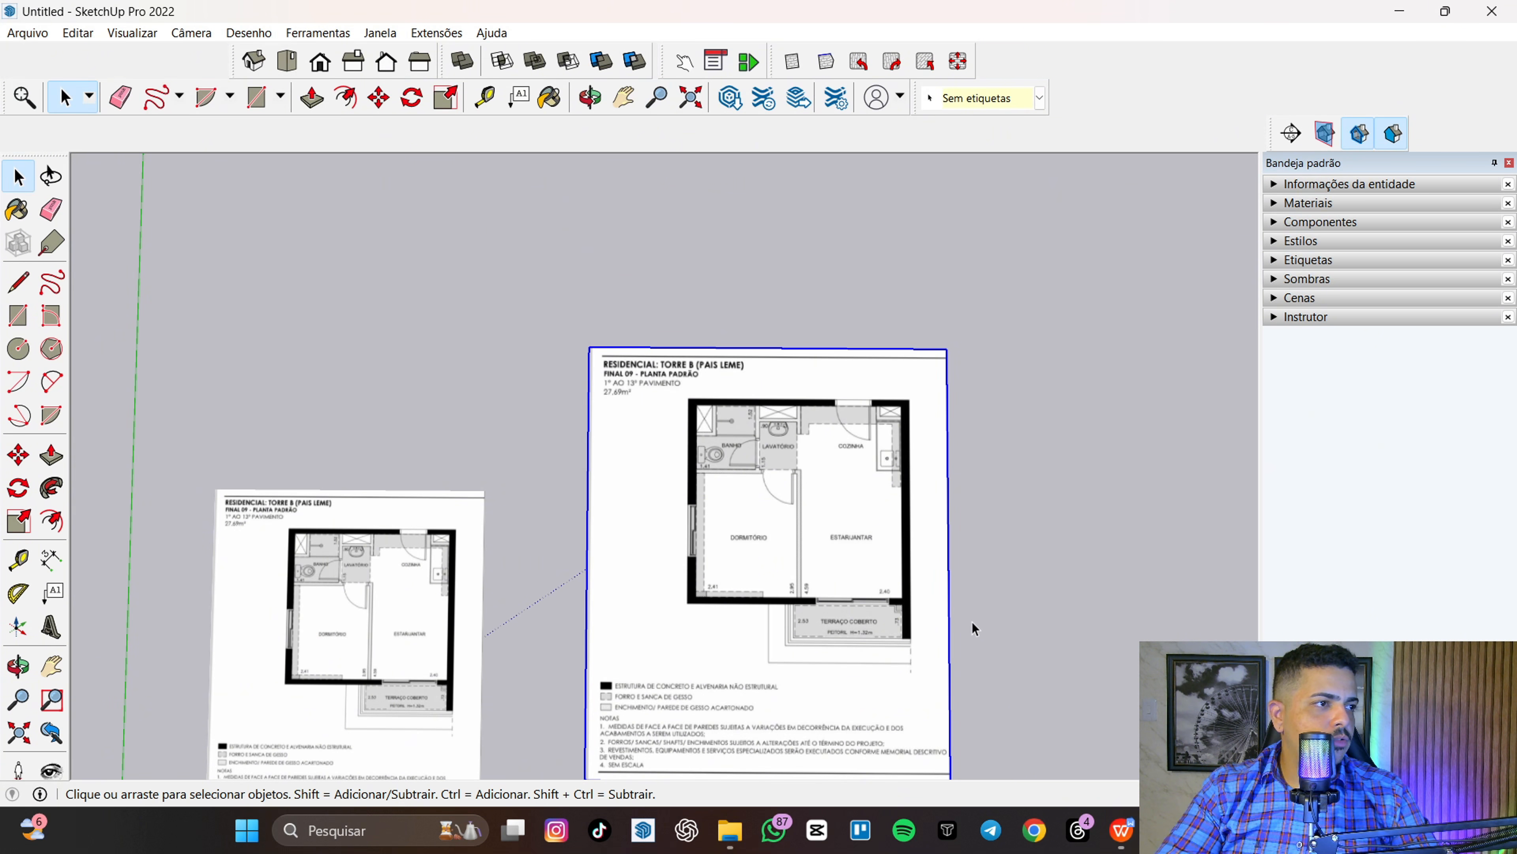
scroll(989, 595, down, 2)
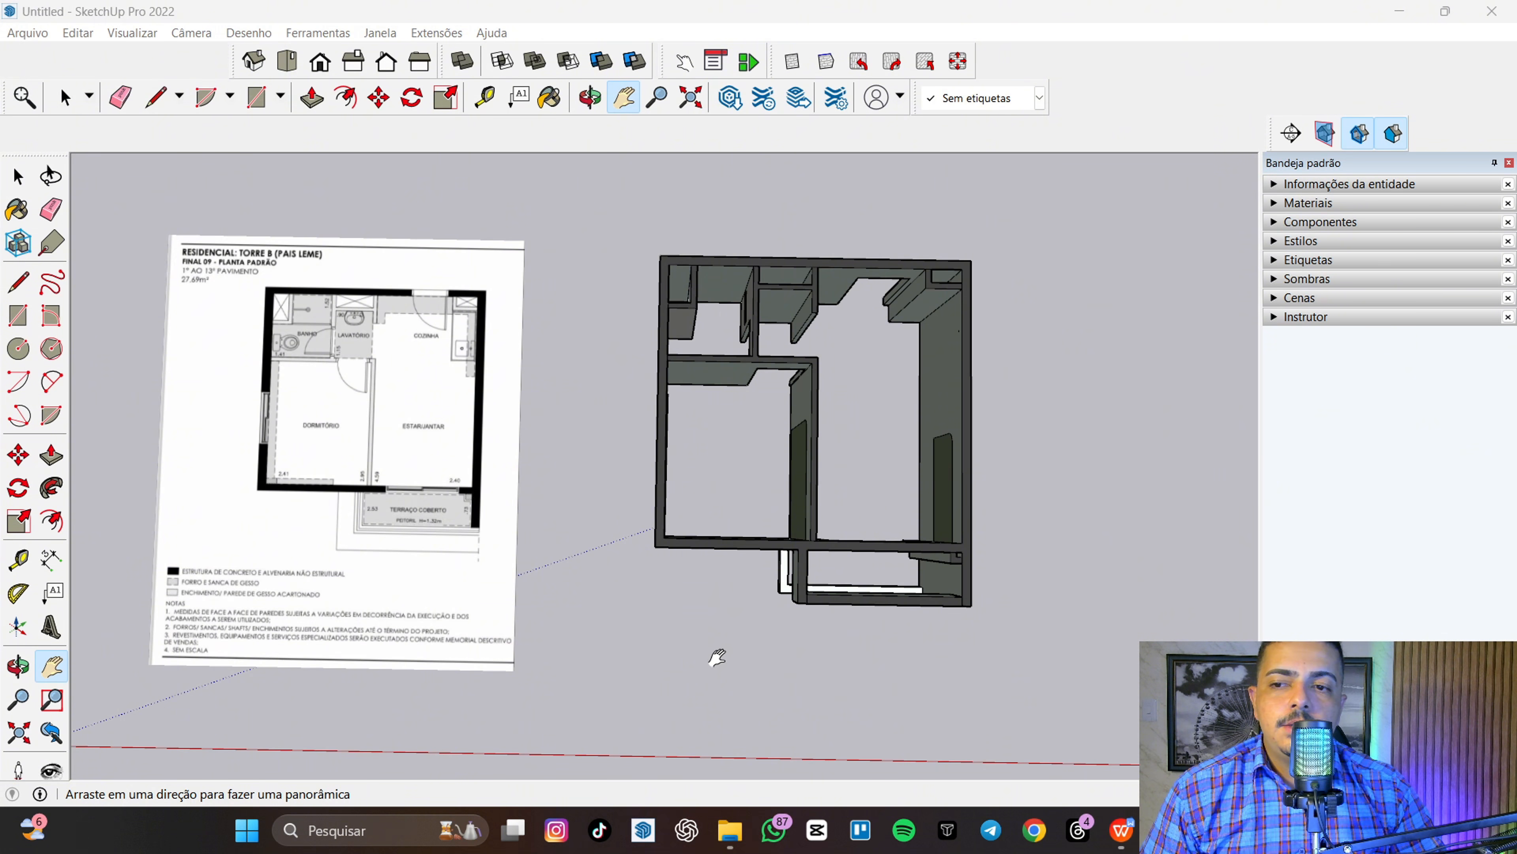
- Compare the 3D wall model with the floor plan image, including the bedroom walls and the covered terrace
scroll(782, 459, down, 1)
scroll(782, 459, up, 3)
drag(816, 501, 841, 413)
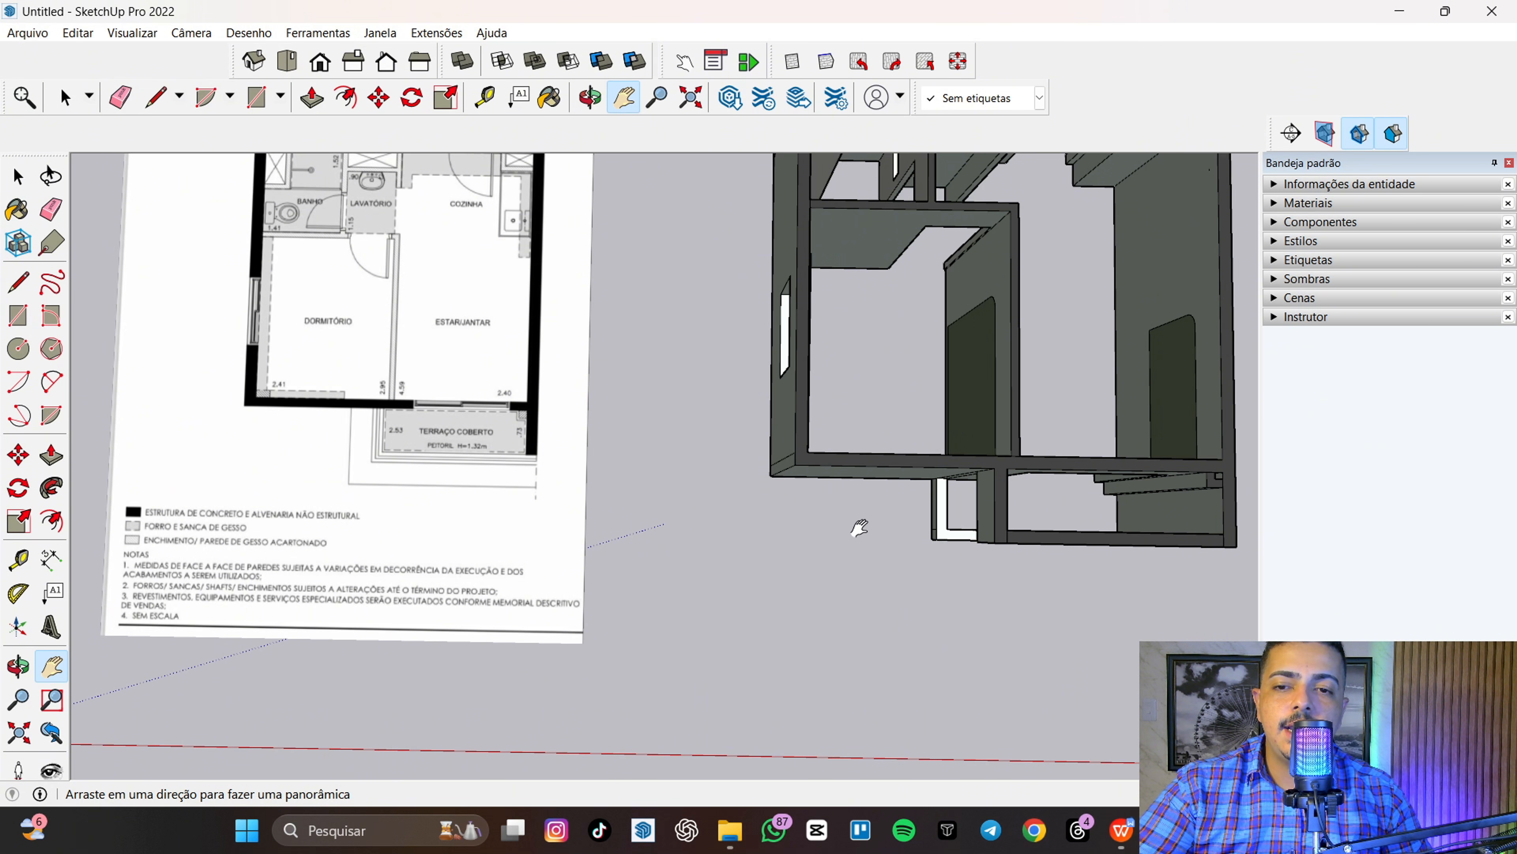
drag(921, 562, 756, 567)
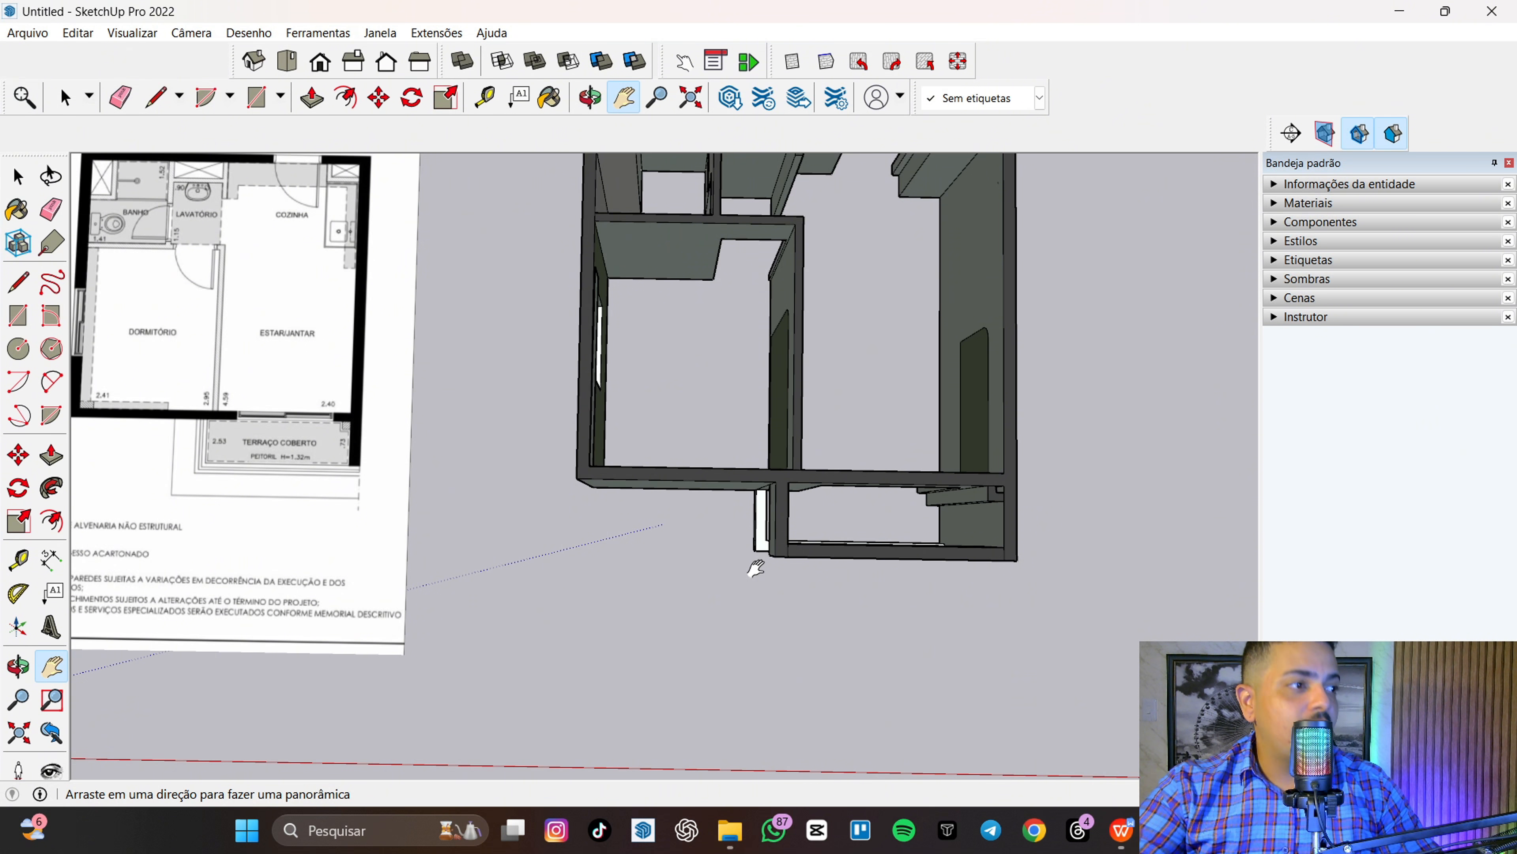
drag(569, 578, 972, 596)
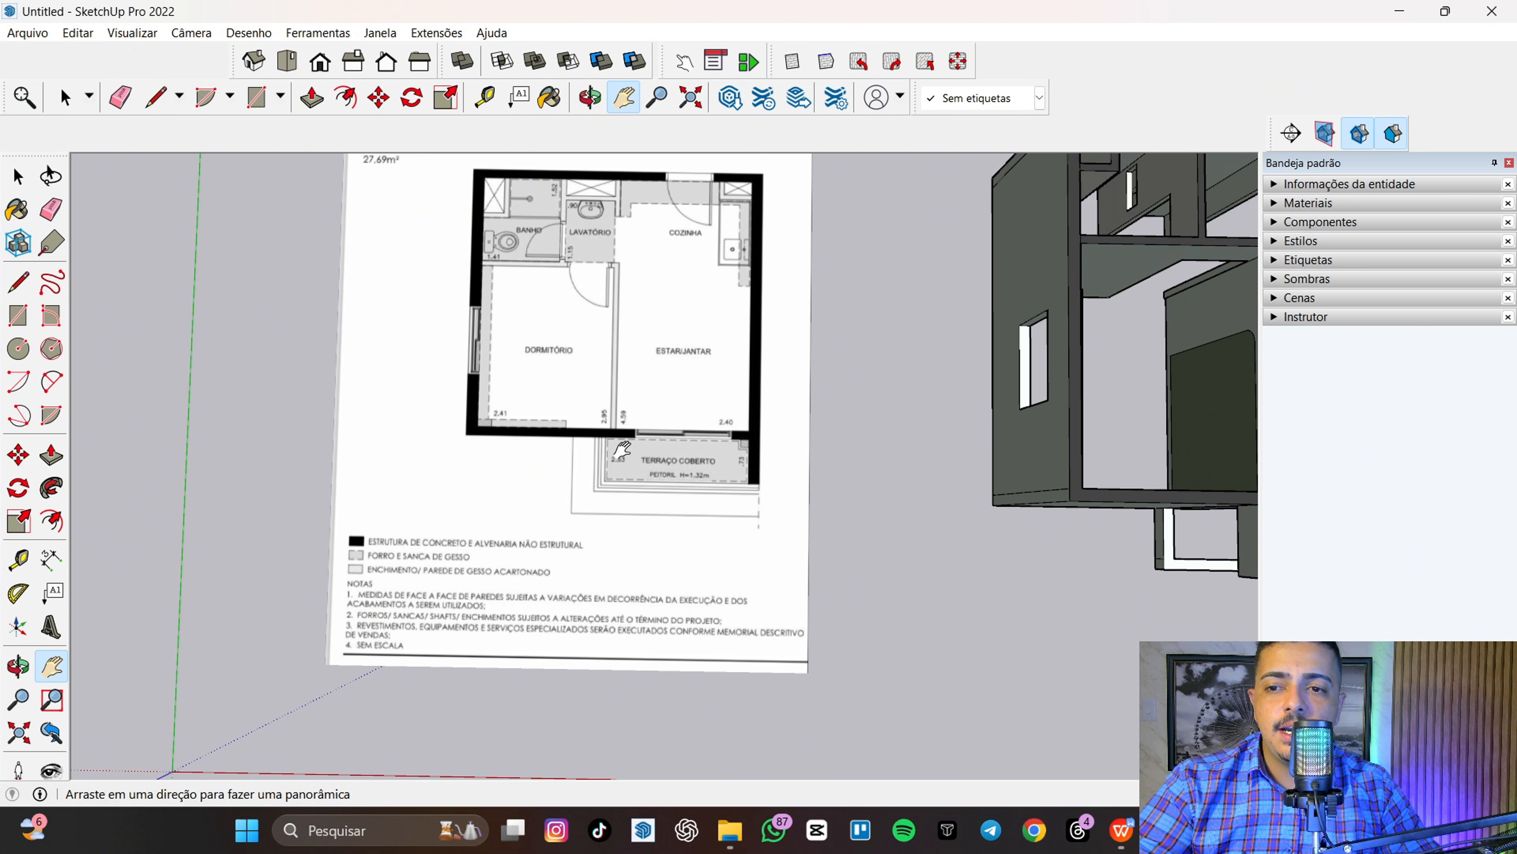
scroll(581, 394, up, 3)
drag(555, 472, 648, 469)
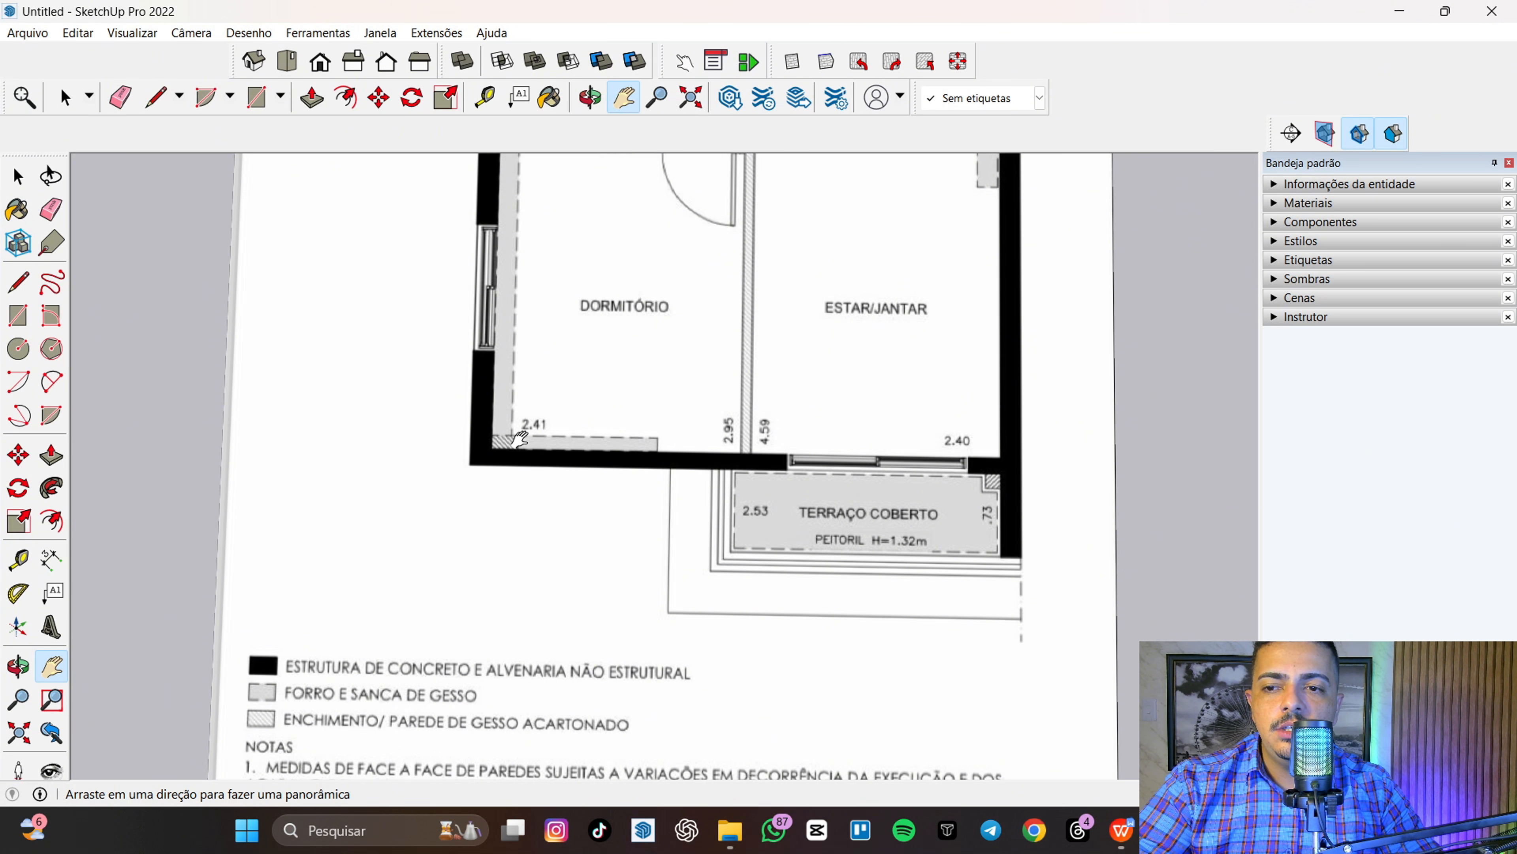
scroll(732, 443, down, 6)
drag(830, 474, 476, 481)
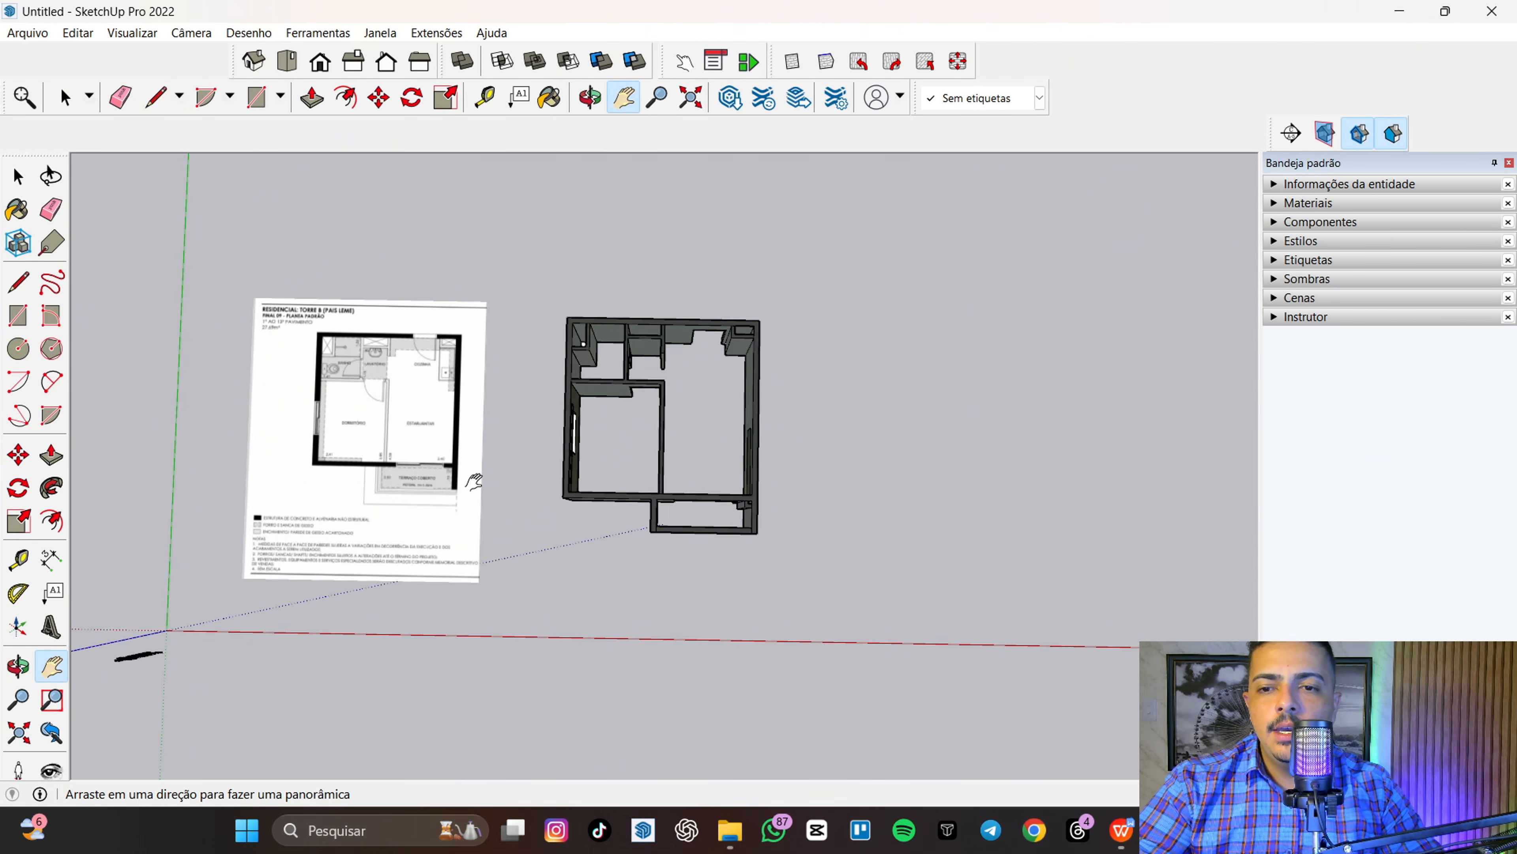
middle_drag(972, 476, 561, 265)
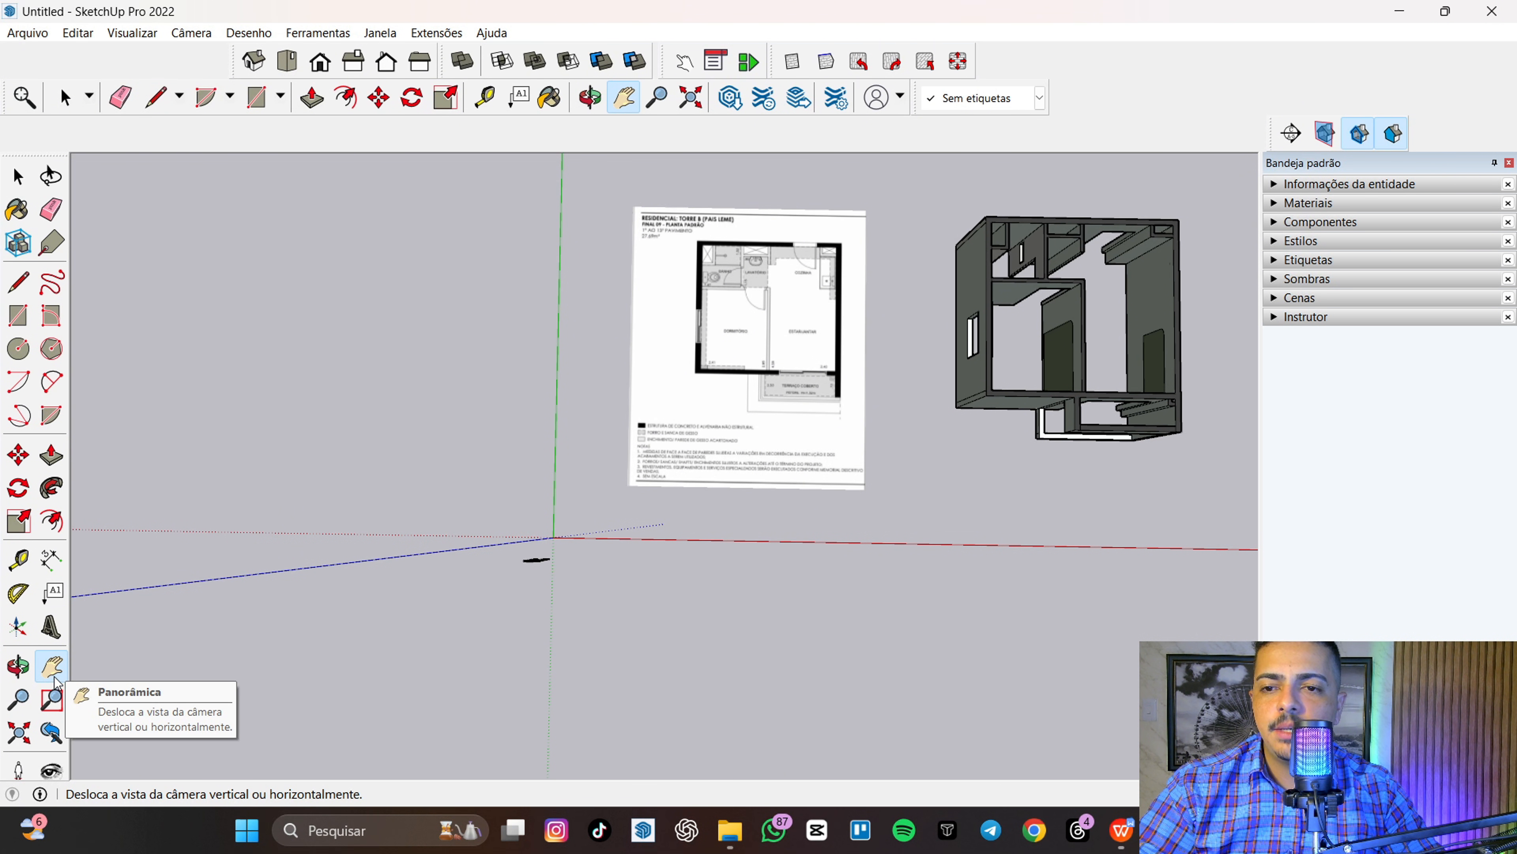
mouse_move(806, 495)
mouse_down()
mouse_move(180, 549)
mouse_move(1209, 552)
mouse_move(625, 571)
mouse_up()
drag(443, 496, 390, 530)
drag(680, 551, 622, 489)
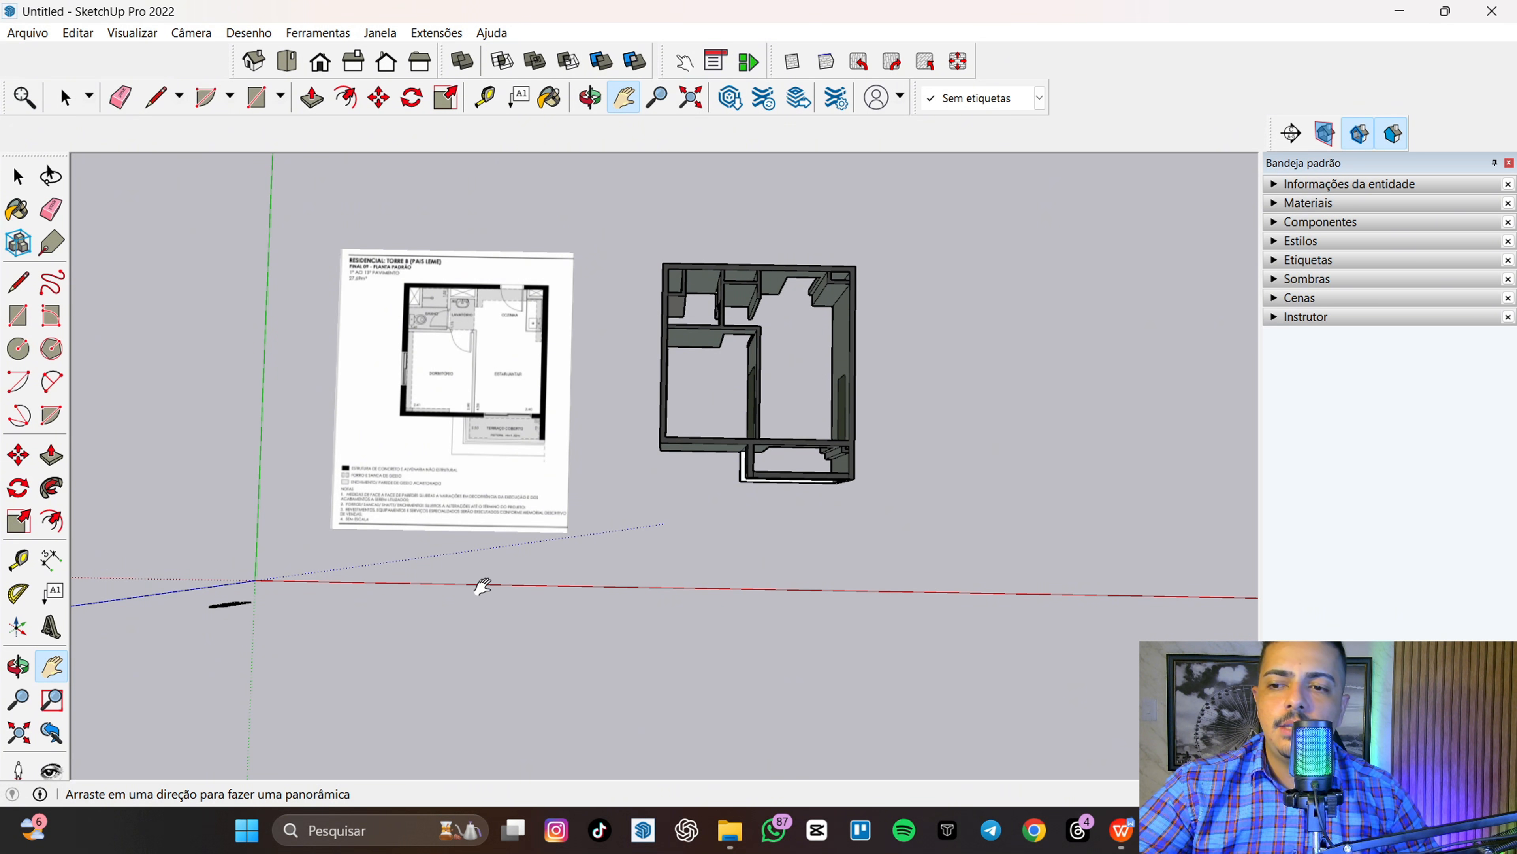
- Examine the bedroom and covered terrace walls and dimensions on the floor plan image
drag(294, 566, 788, 436)
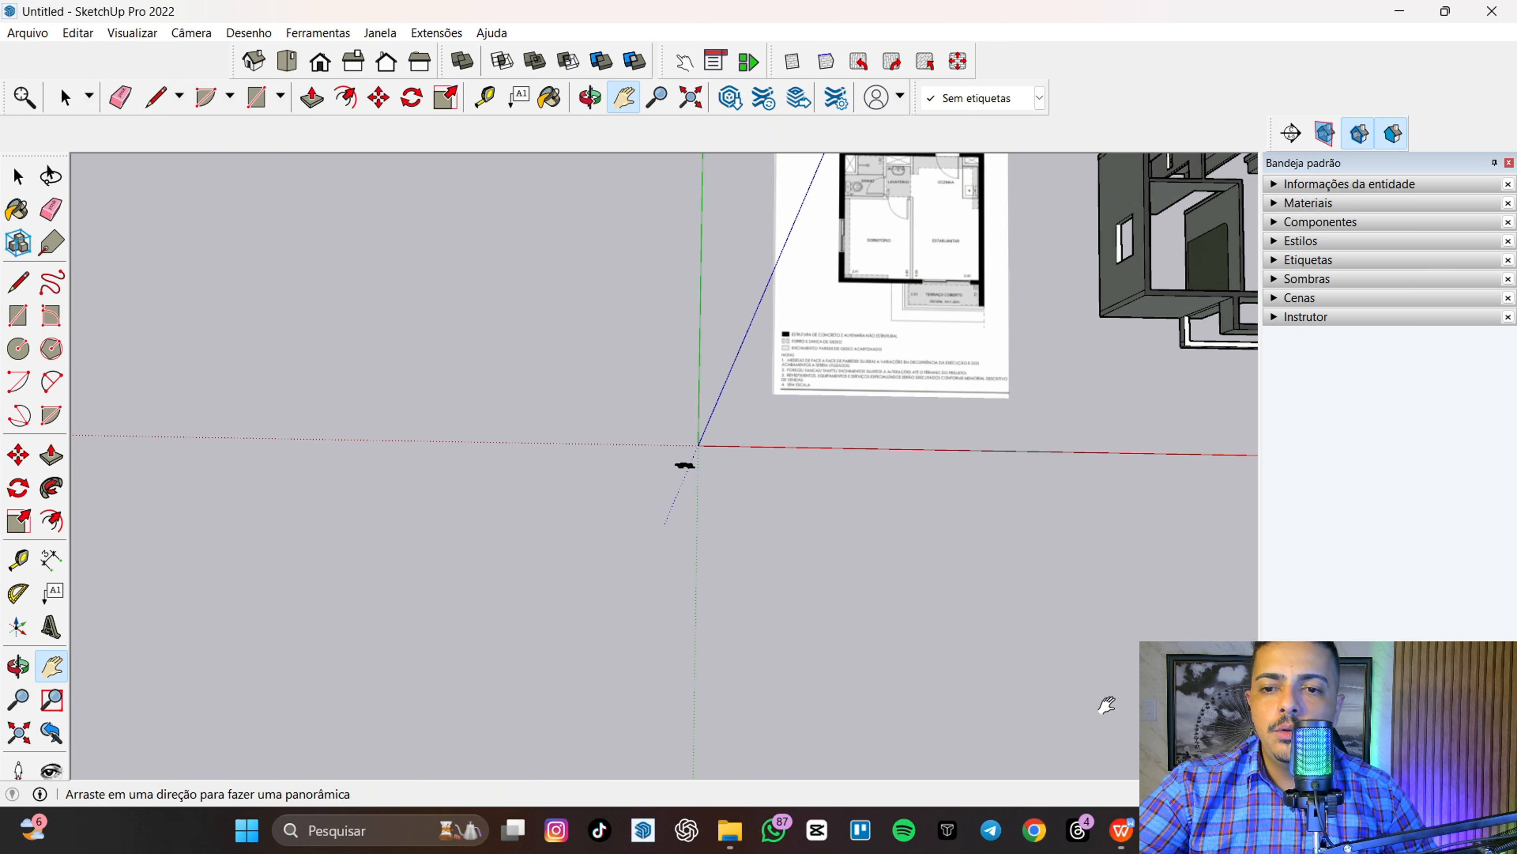
drag(1050, 596, 489, 799)
drag(1061, 614, 747, 522)
drag(369, 549, 408, 544)
drag(541, 520, 866, 529)
scroll(443, 495, up, 4)
scroll(444, 495, up, 3)
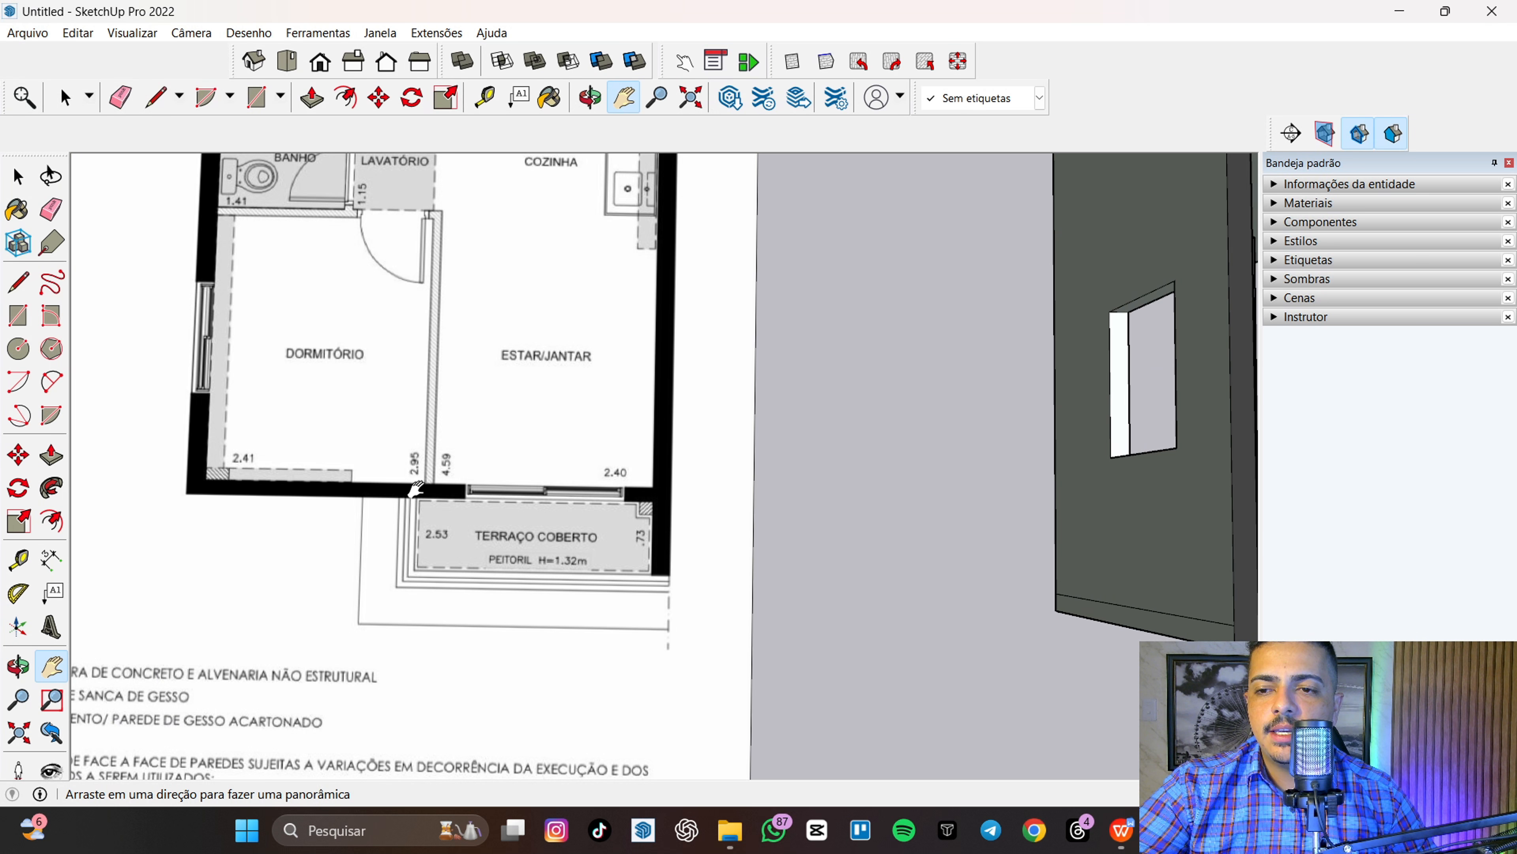
- Measure the thickness of the bedroom's lower wall in the 3D model
scroll(623, 553, down, 5)
scroll(866, 525, up, 1)
key(l)
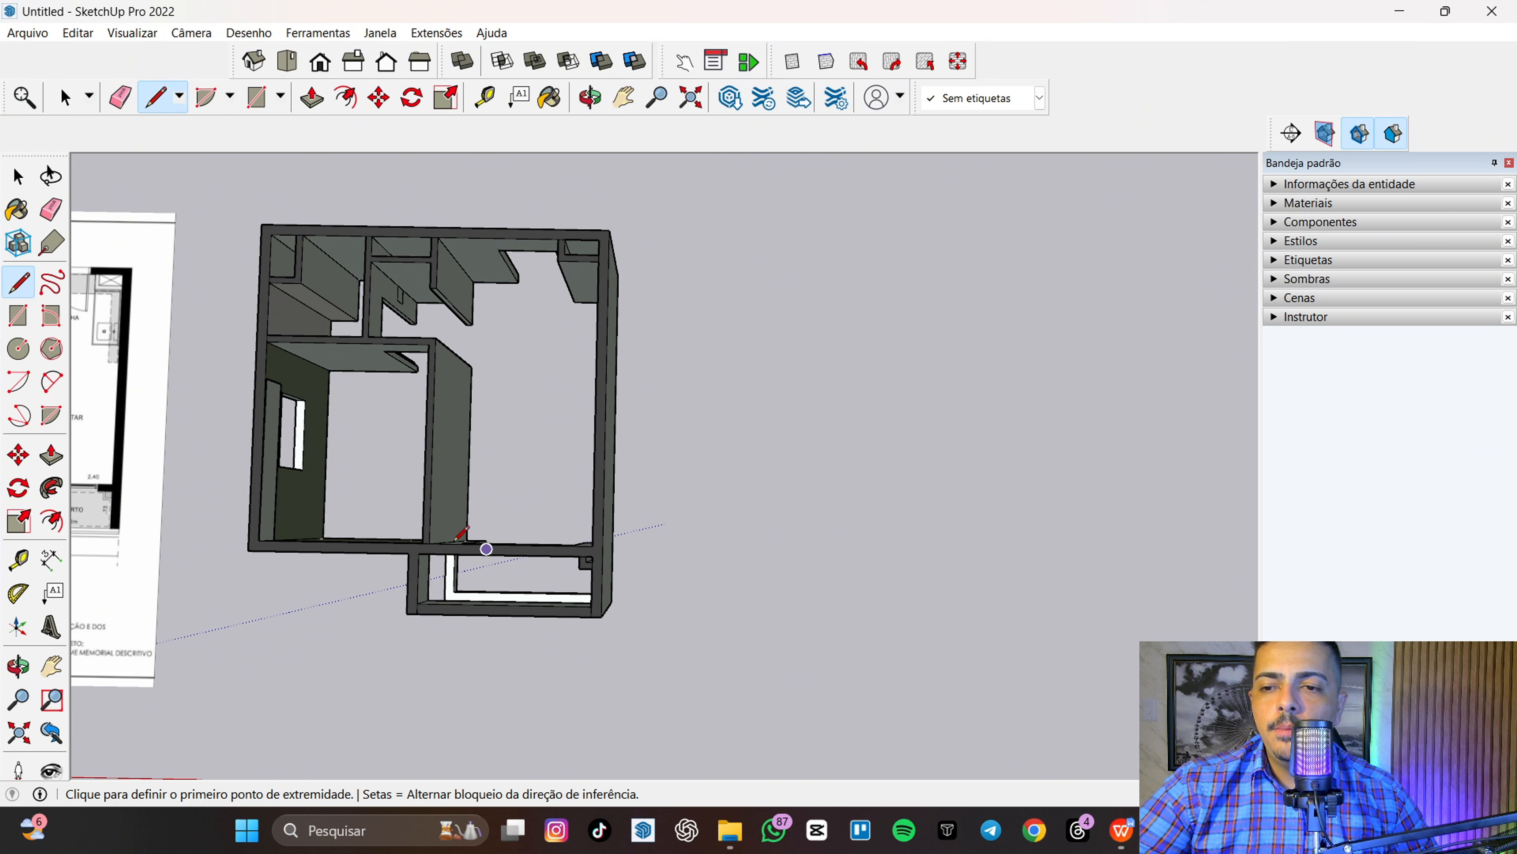
key(space)
scroll(294, 598, up, 3)
key(t)
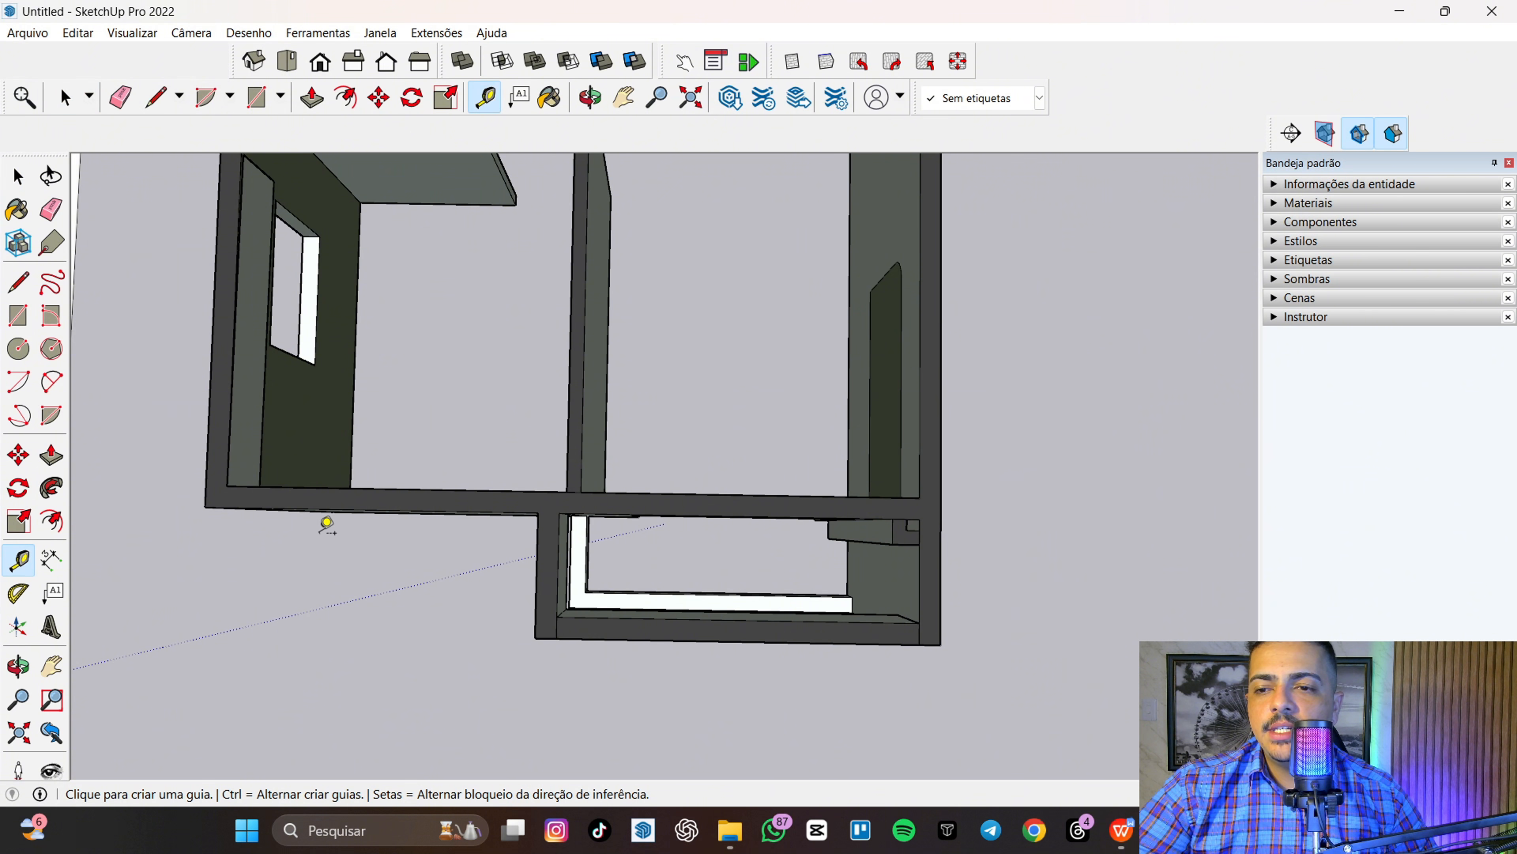
click(330, 500)
key(space)
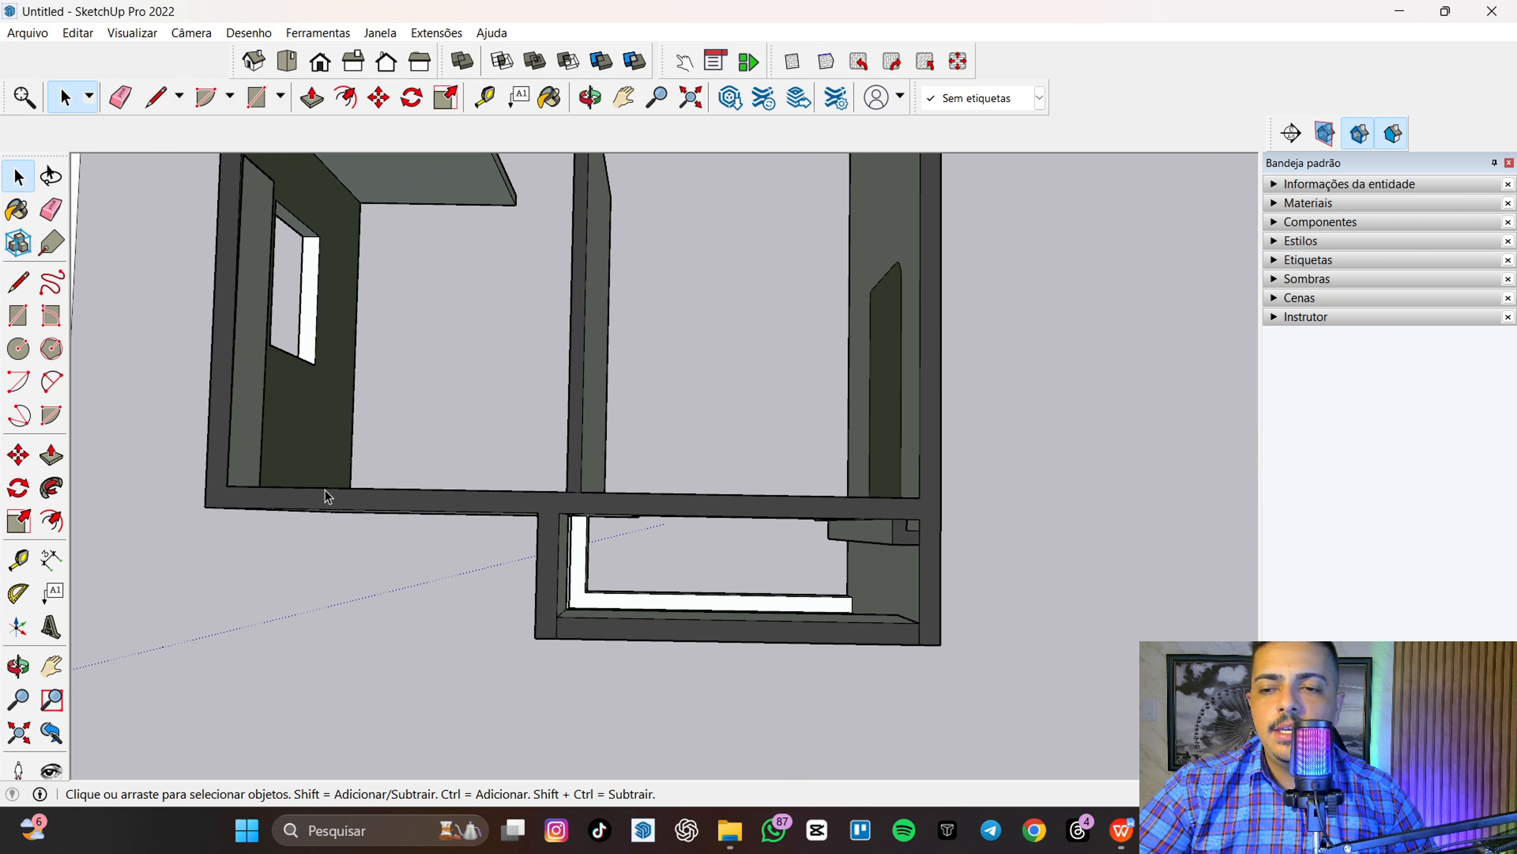
- Compare the overall wall layout of the 3D model with the floor plan image
scroll(896, 547, down, 3)
key(h)
drag(1120, 587, 840, 528)
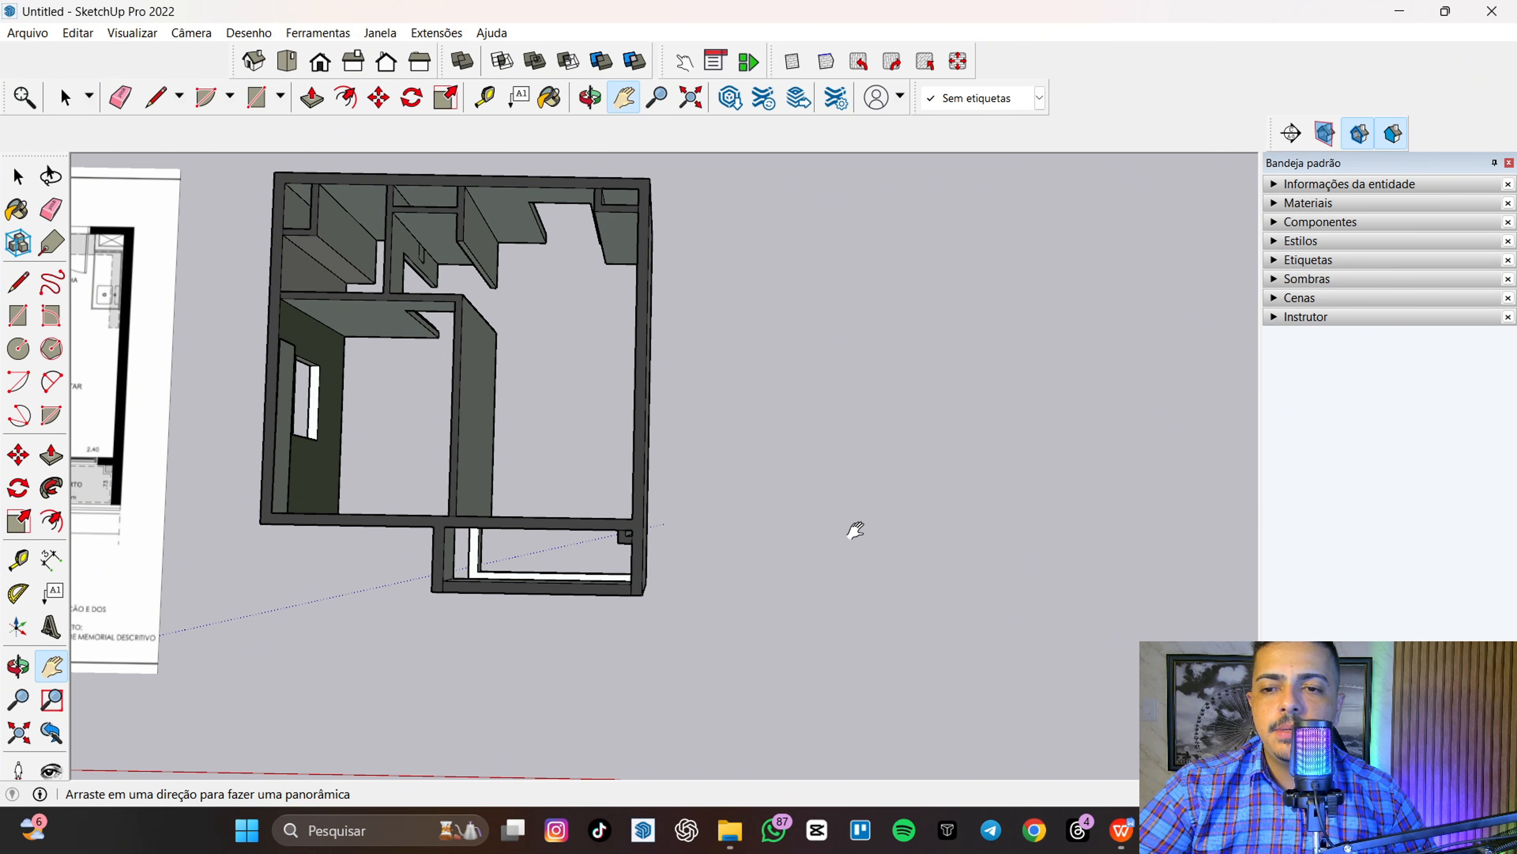
scroll(896, 547, down, 3)
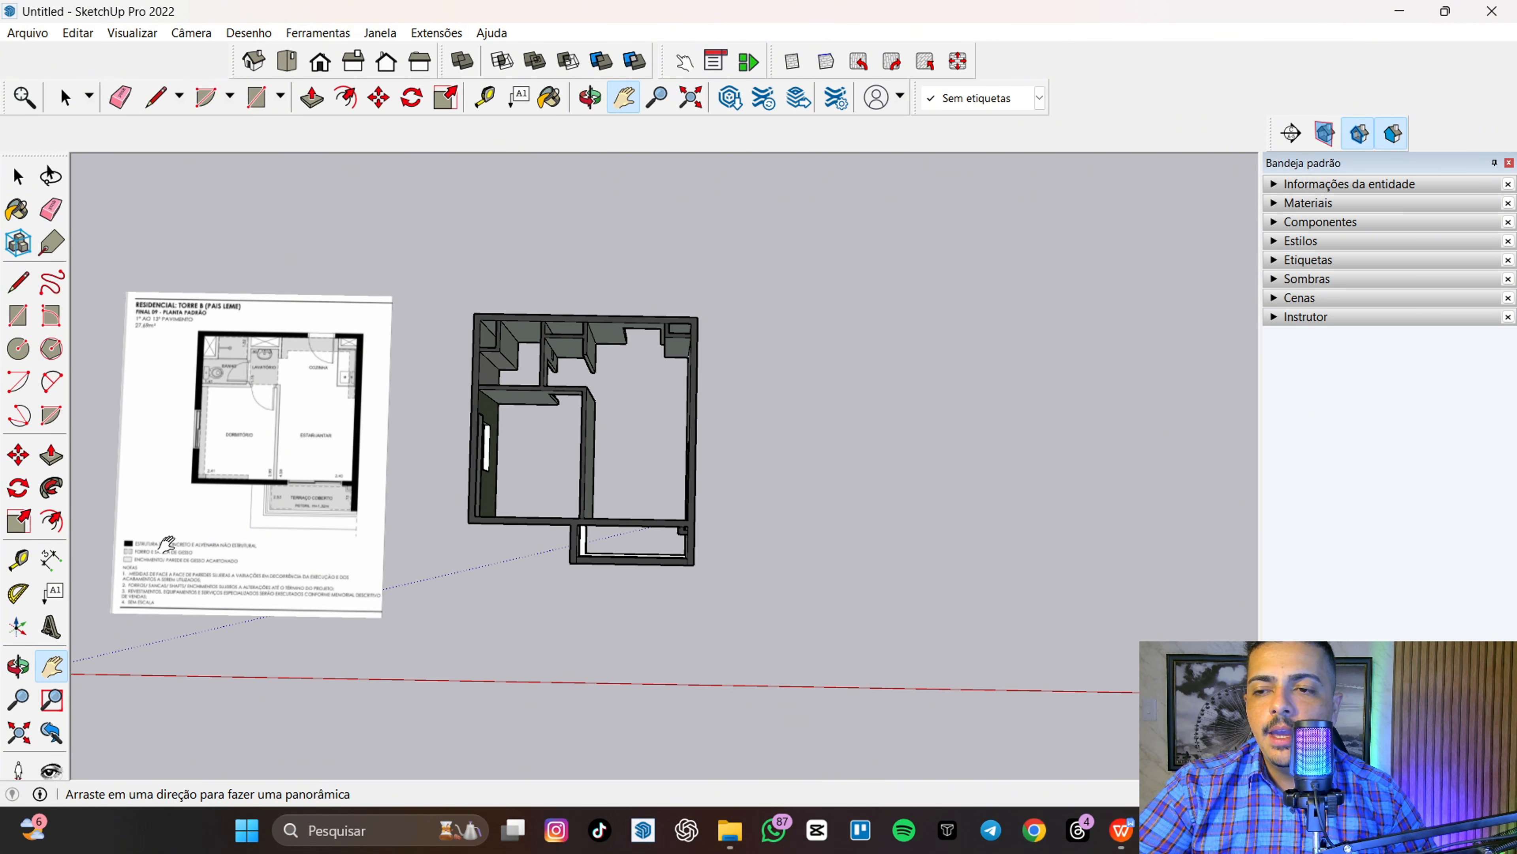
scroll(619, 542, up, 3)
scroll(823, 572, down, 1)
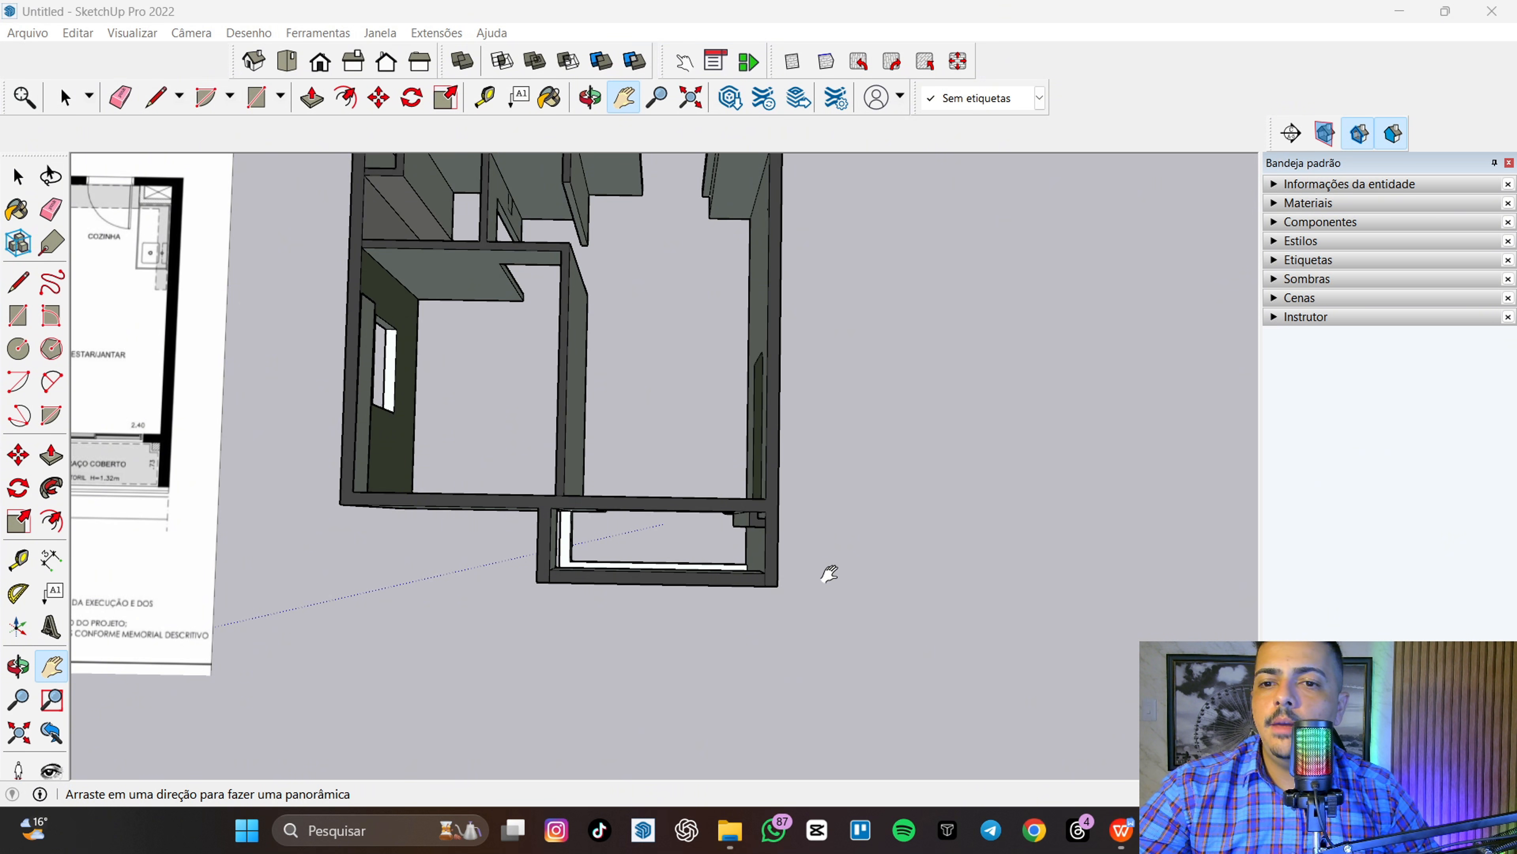
scroll(850, 545, down, 2)
scroll(881, 539, down, 1)
scroll(257, 485, up, 2)
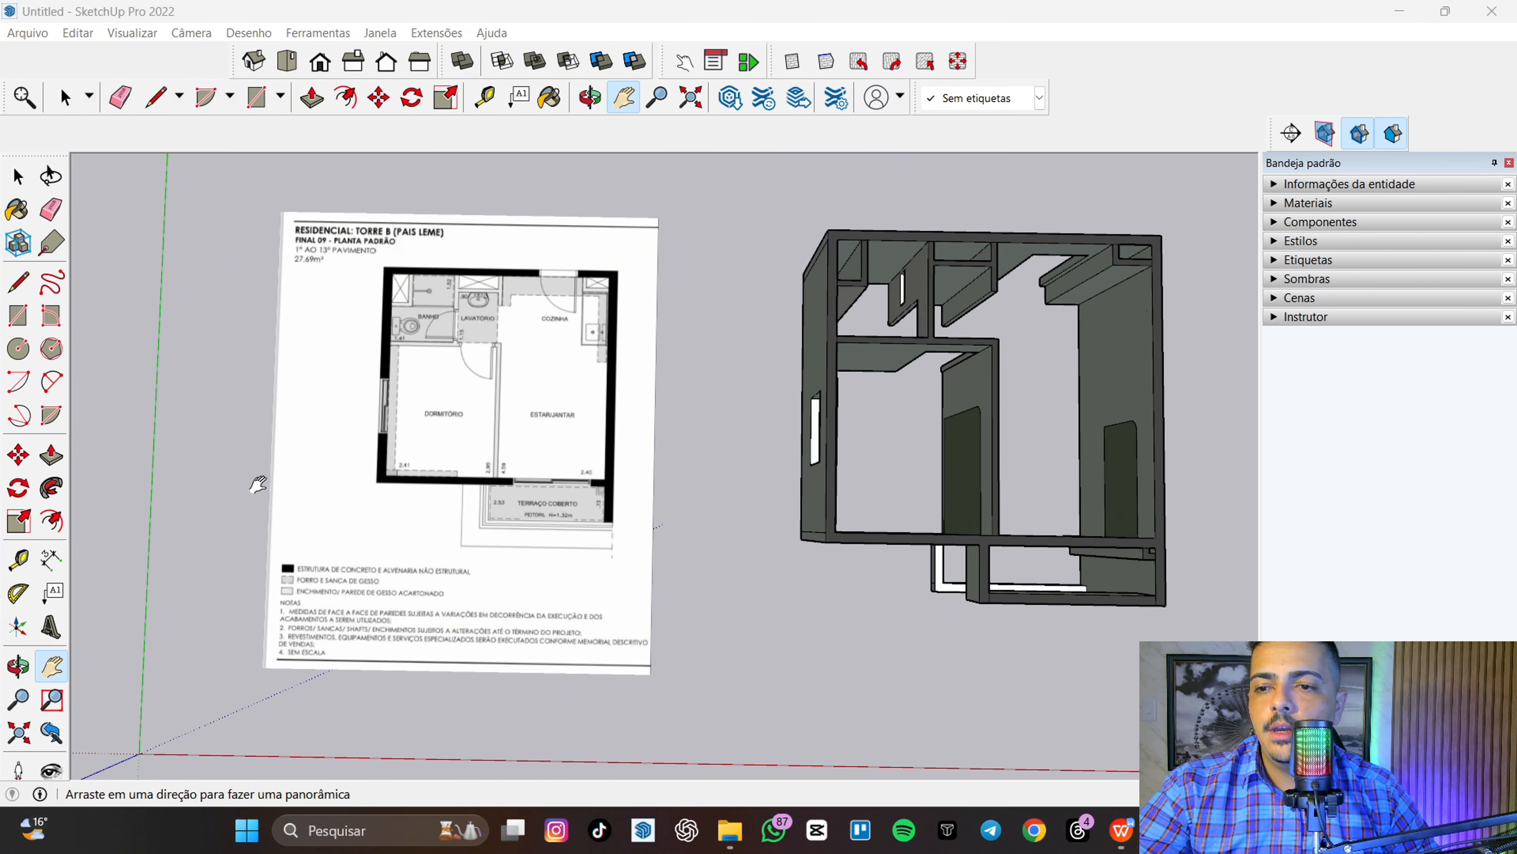
scroll(472, 484, down, 1)
scroll(968, 532, down, 2)
- Draw the bedroom's lower wall as a 0.15 m thick rectangle in the empty area beside the 3D model, following the plan's 2.41 dimension
drag(1165, 554, 1034, 488)
scroll(921, 483, up, 2)
drag(816, 515, 722, 527)
drag(870, 508, 708, 499)
key(r)
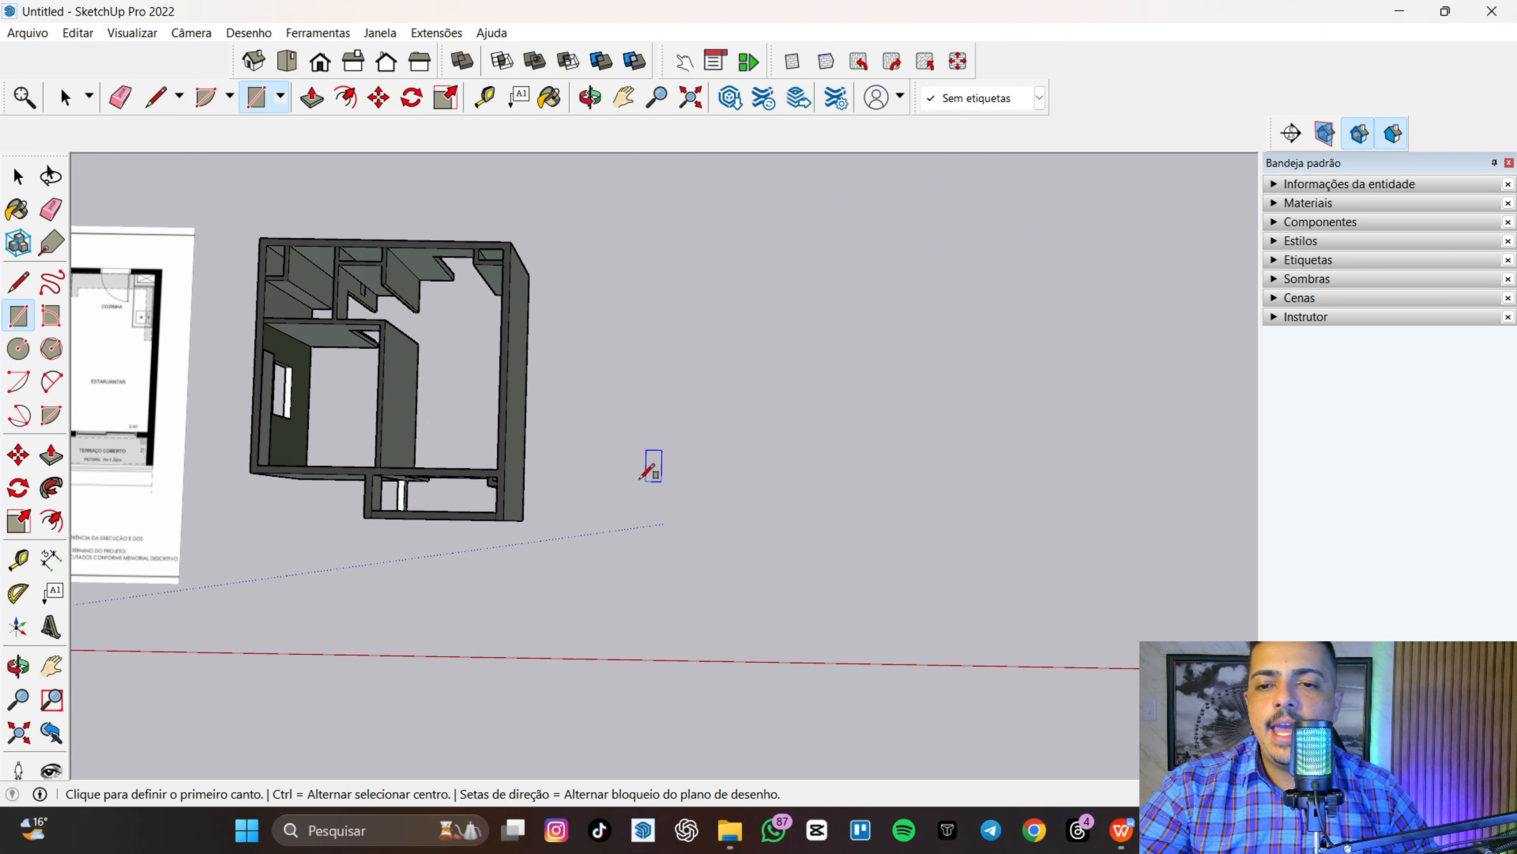
click(630, 453)
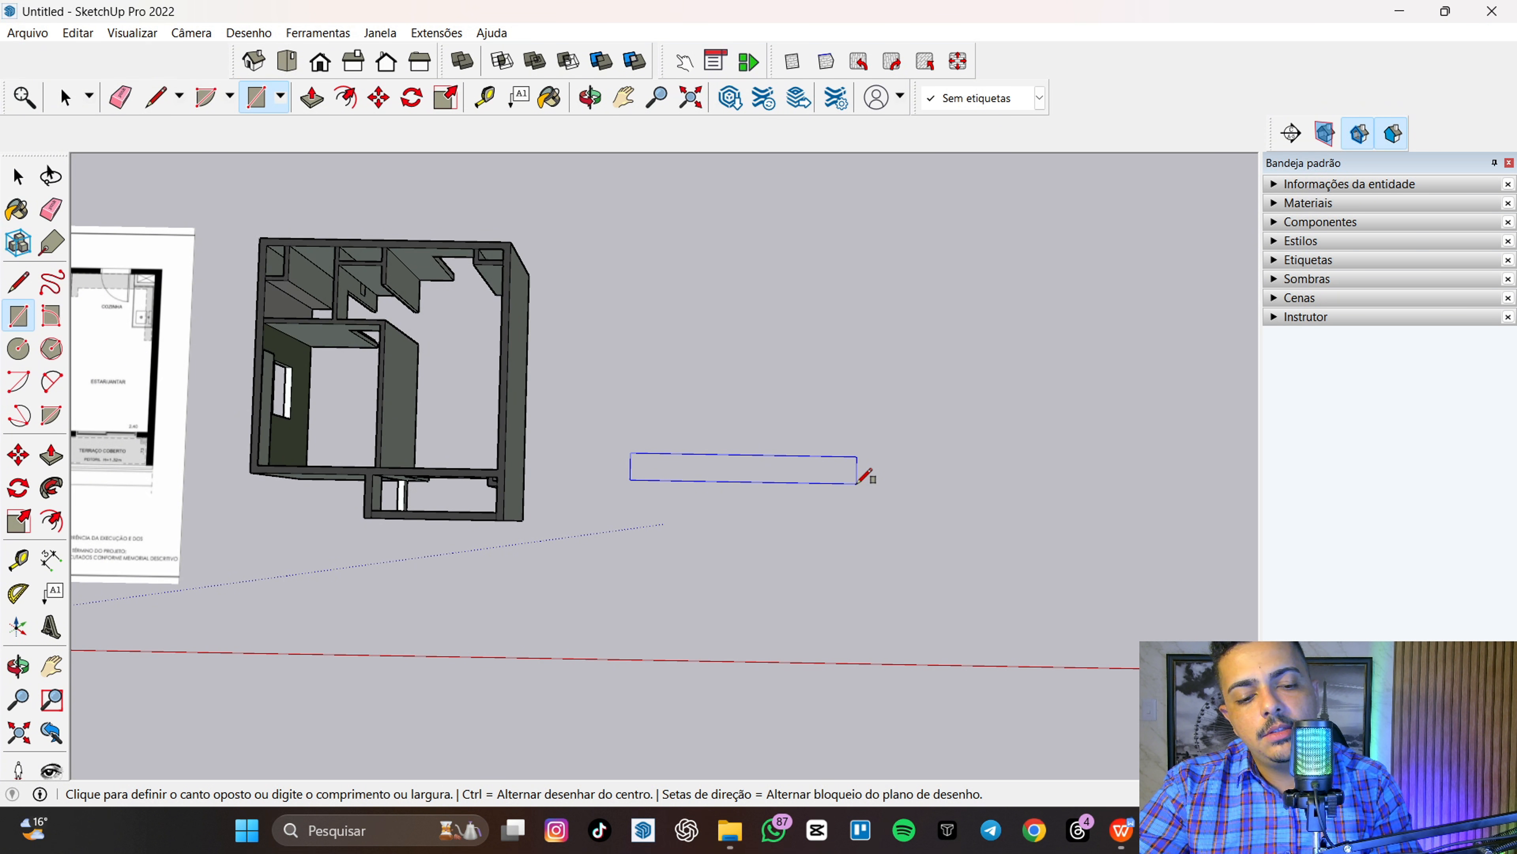
key(Return)
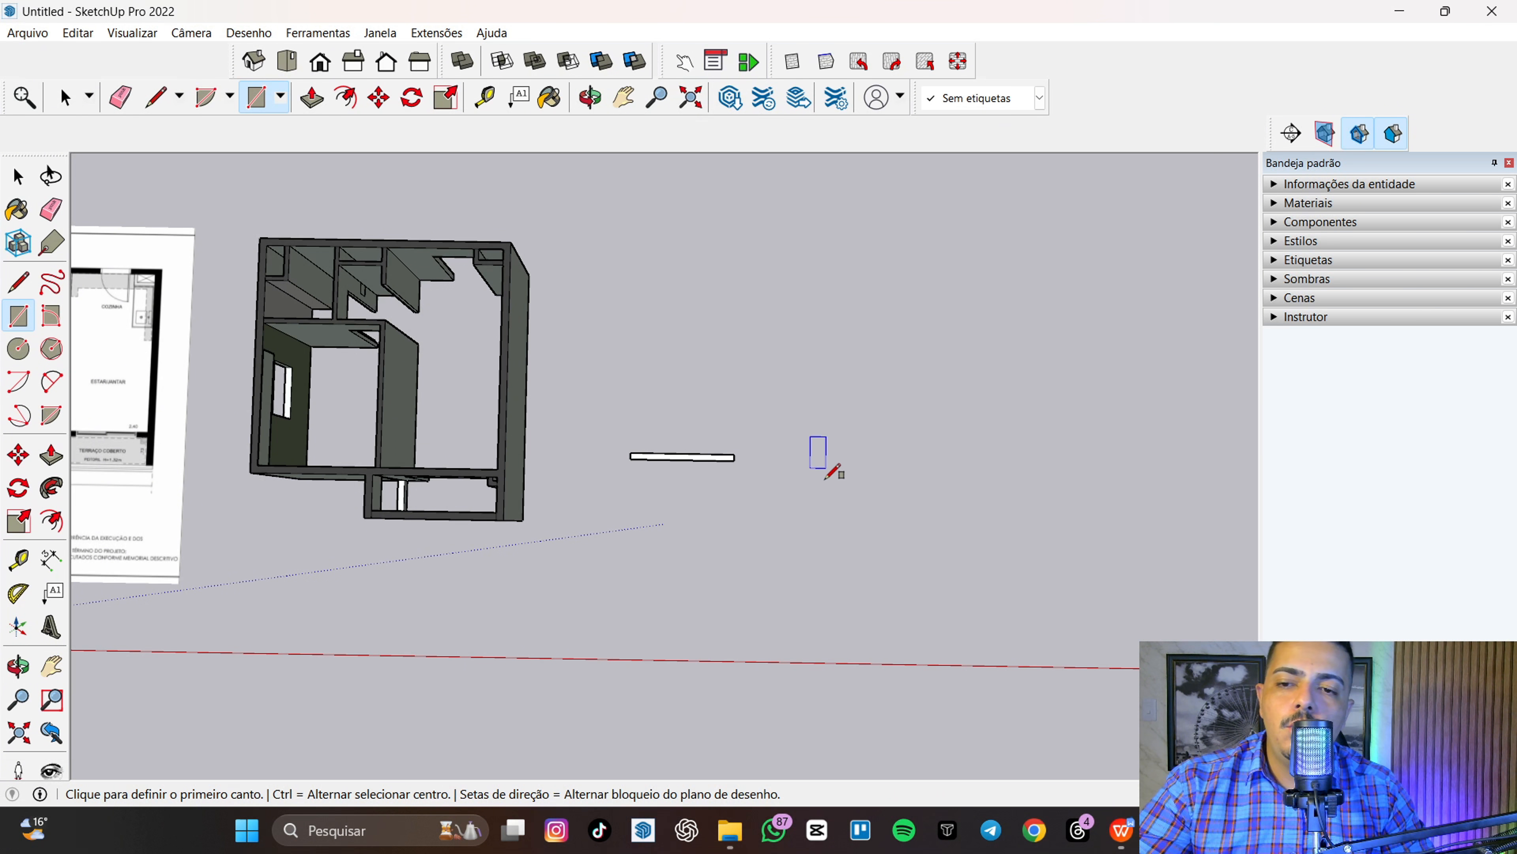
key(space)
- Measure the new wall rectangle's thickness along its left end
scroll(668, 463, up, 6)
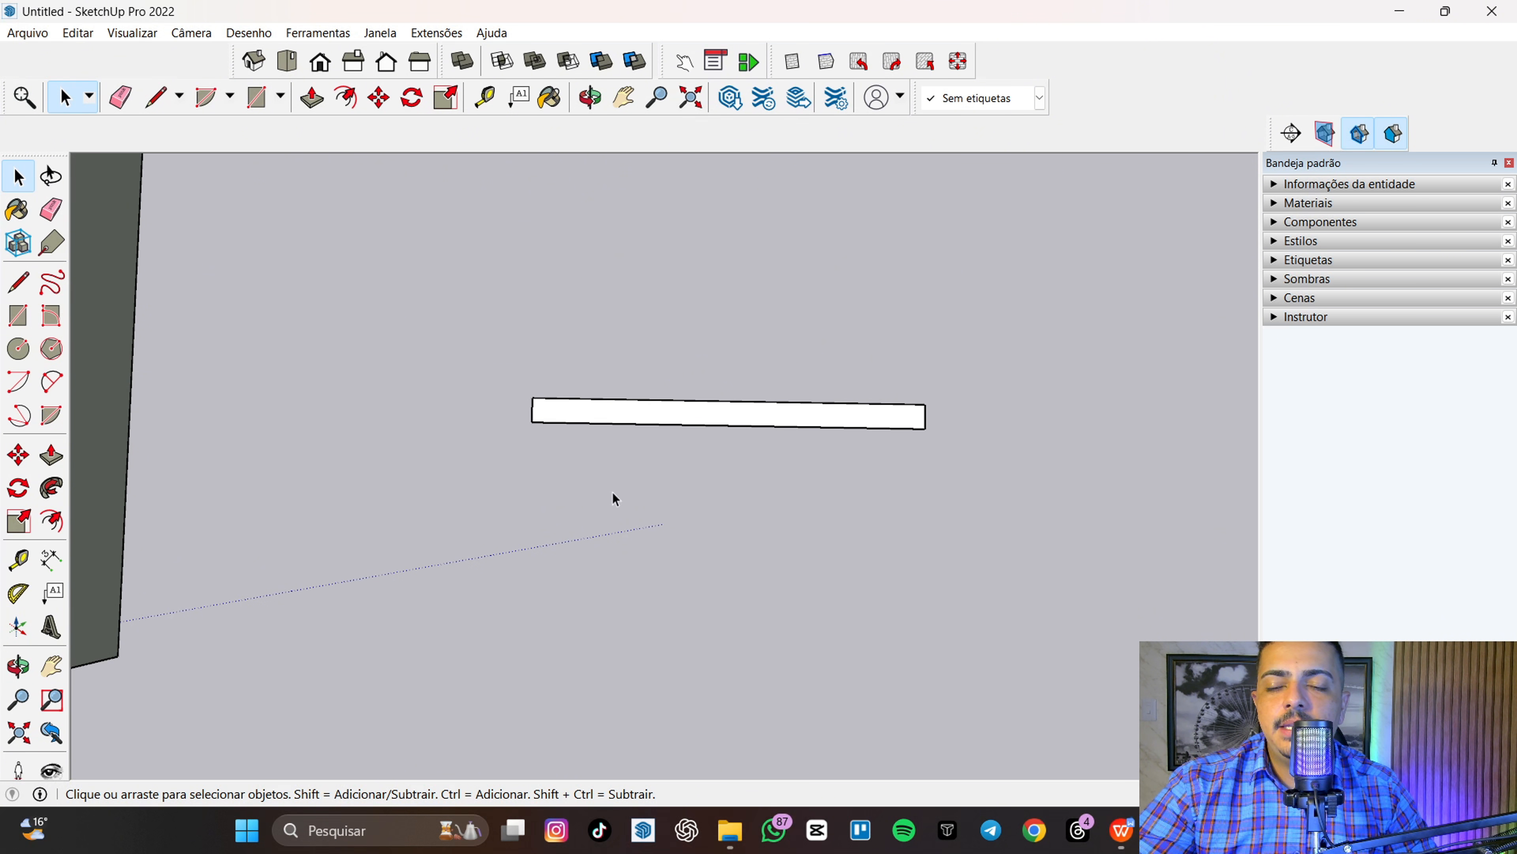
key(t)
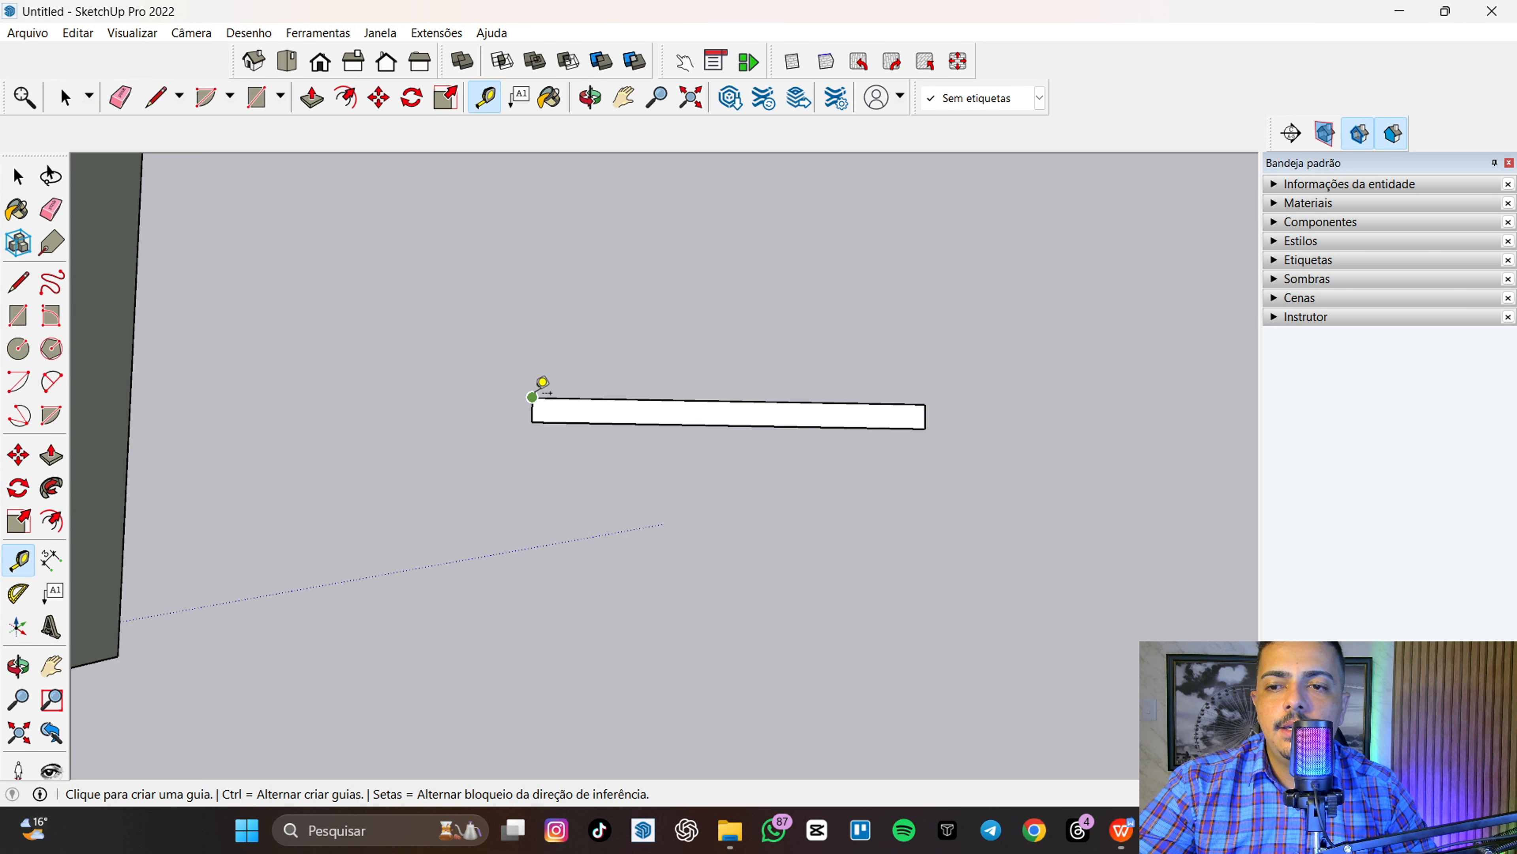
click(533, 397)
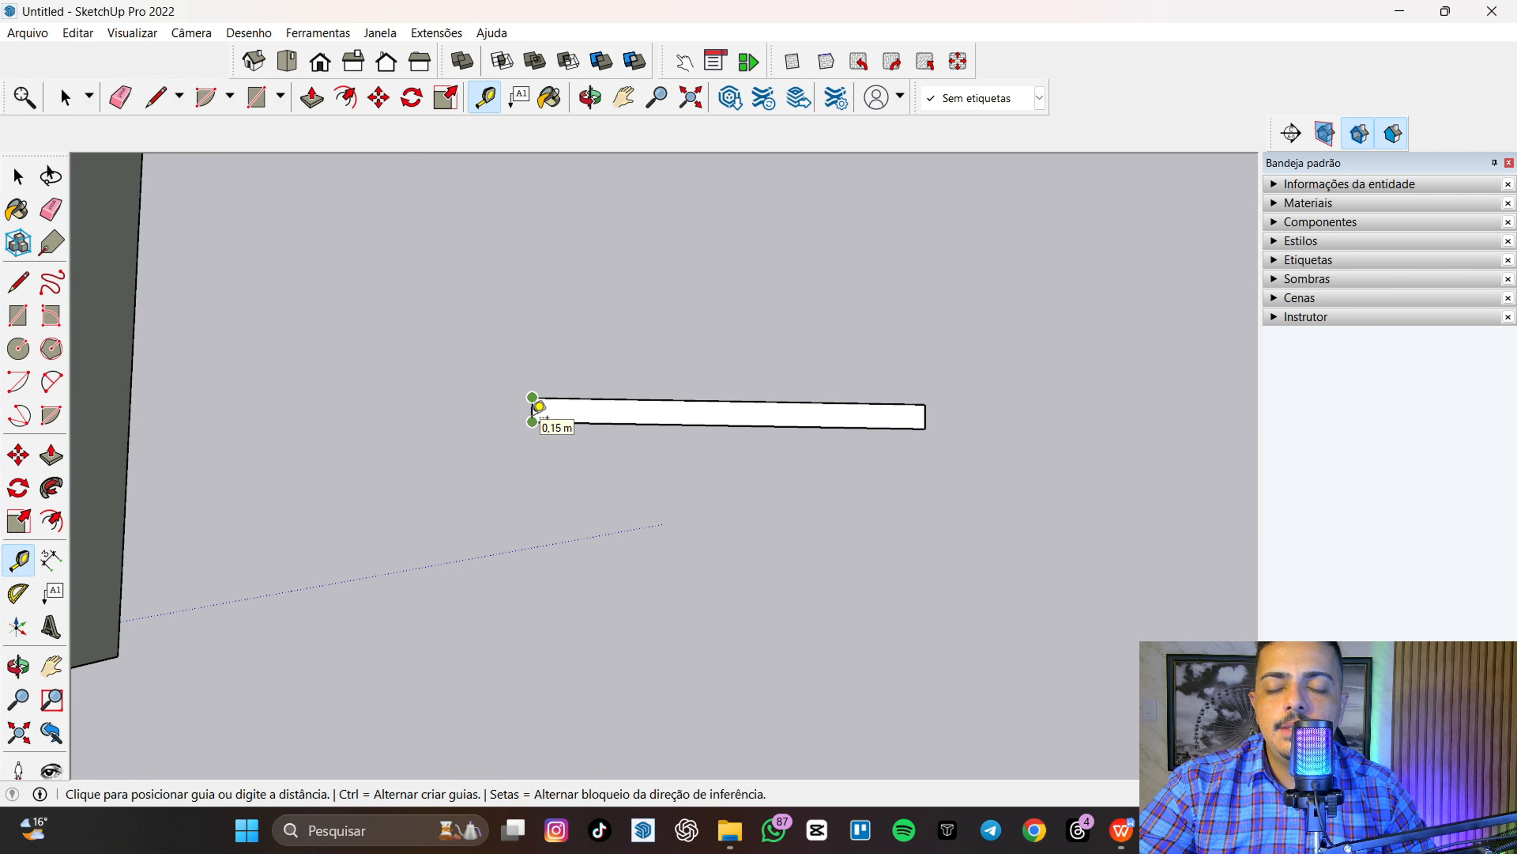
key(space)
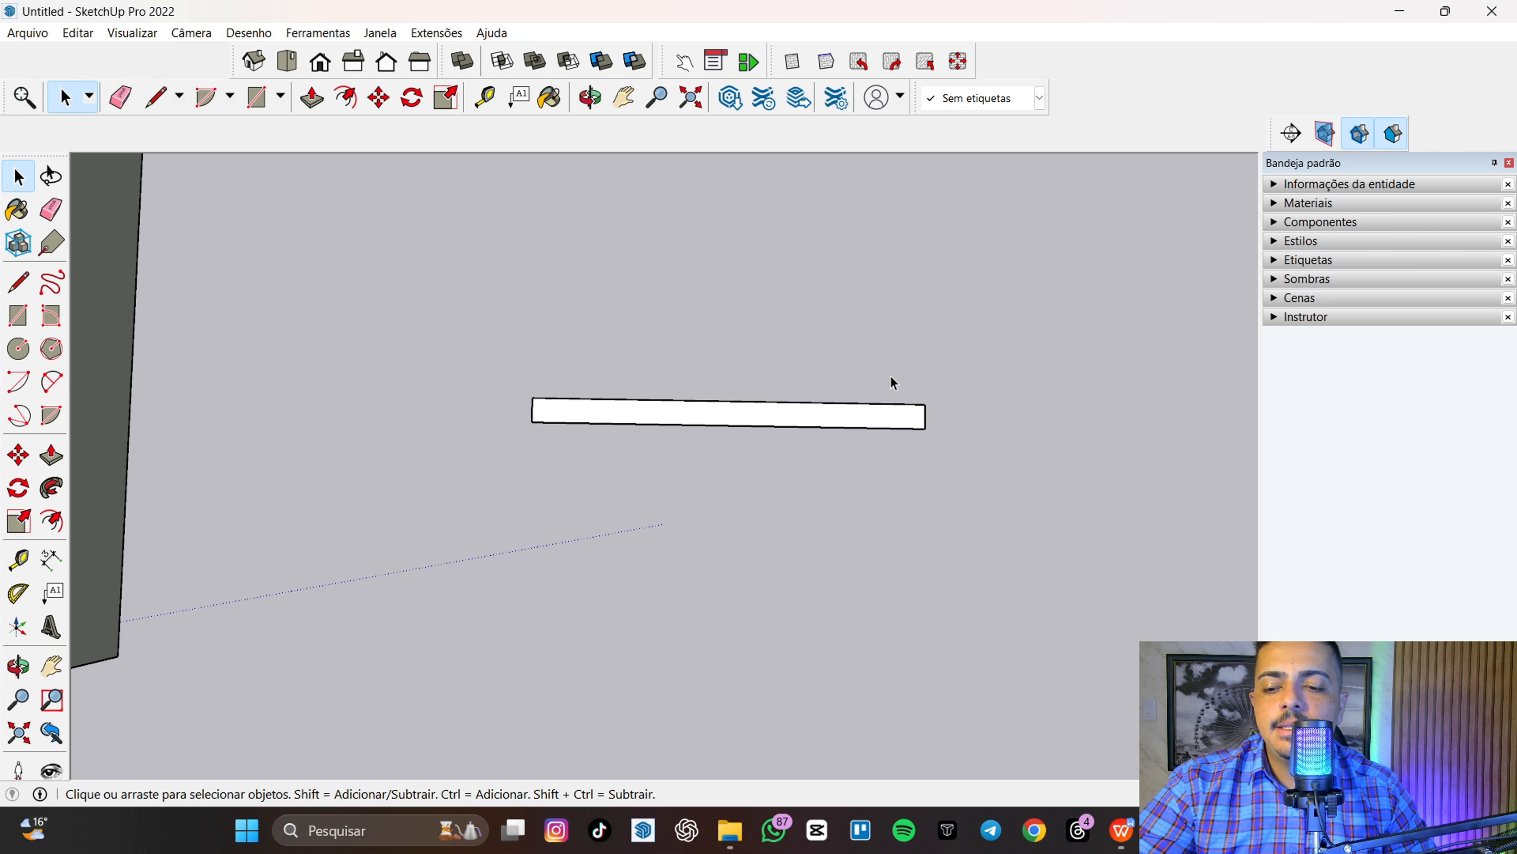
- Check the bedroom's wall dimensions on the floor plan and compare them with the walls in the 3D model
scroll(884, 389, down, 5)
scroll(675, 424, down, 4)
scroll(663, 392, up, 6)
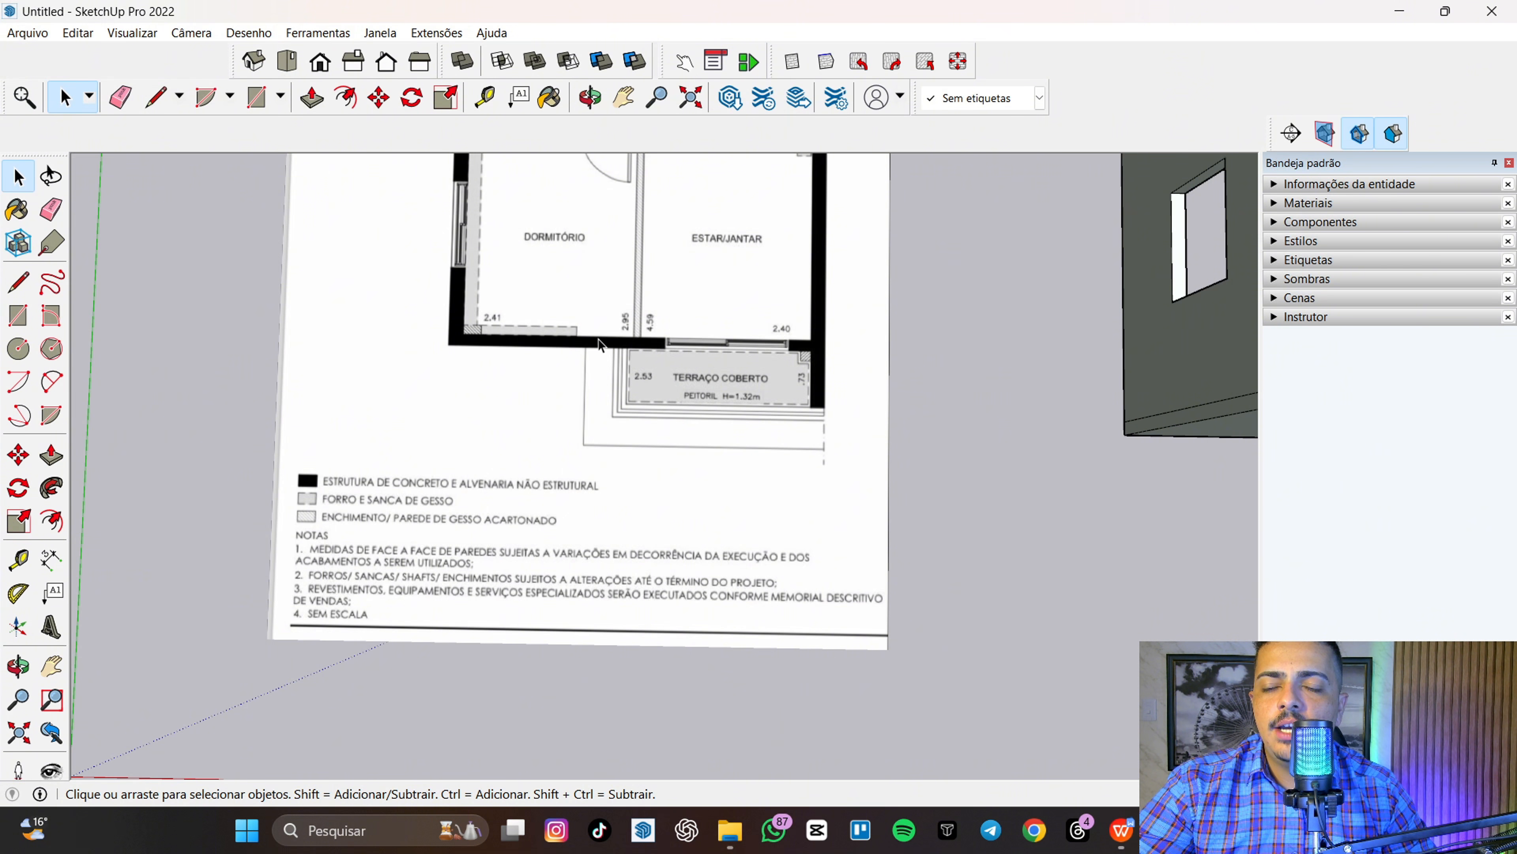
scroll(598, 341, down, 5)
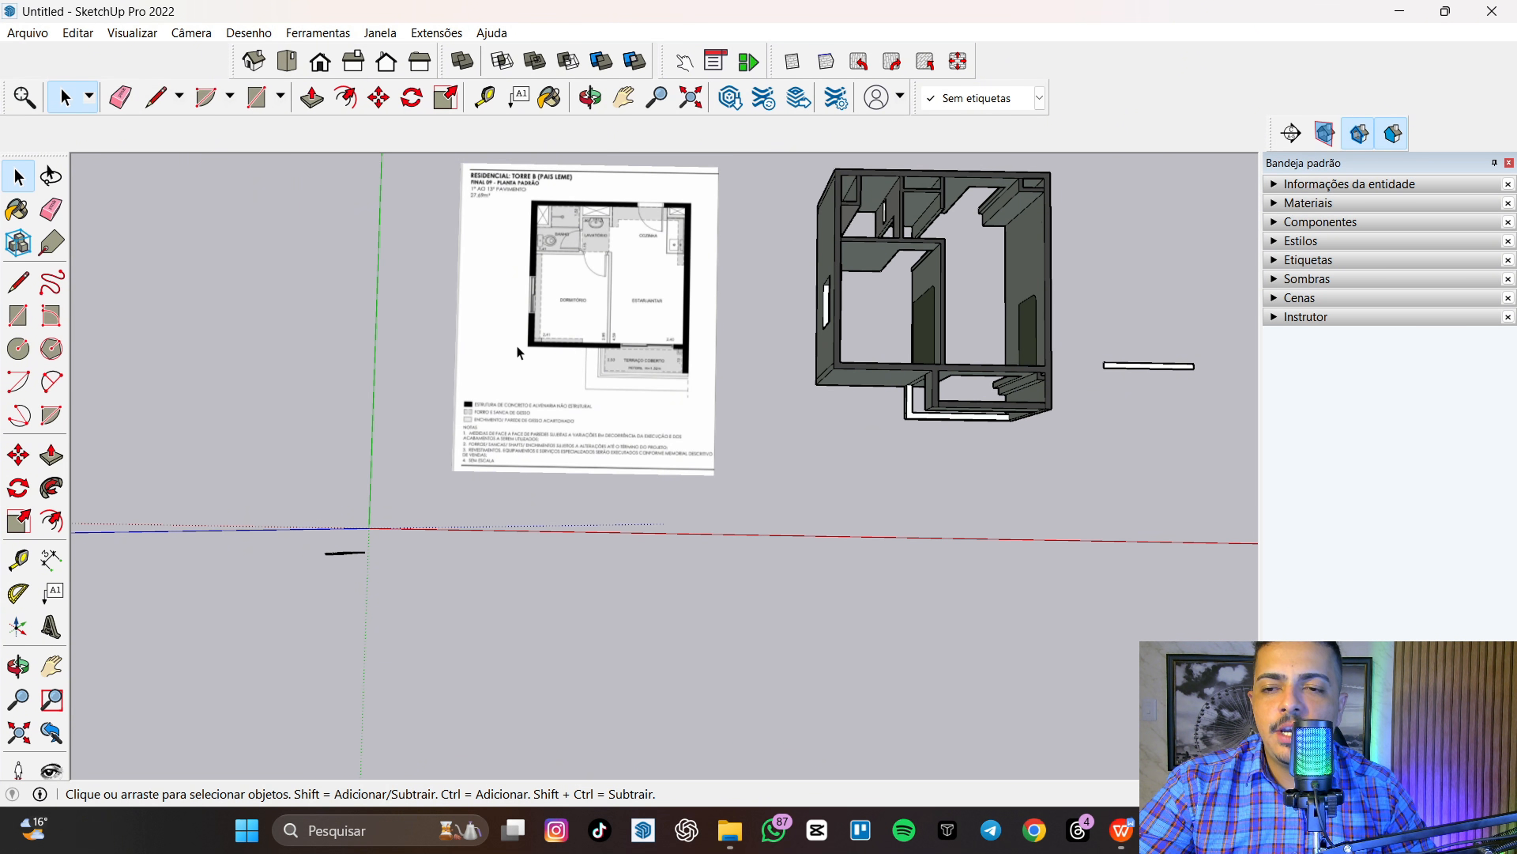
scroll(540, 241, up, 4)
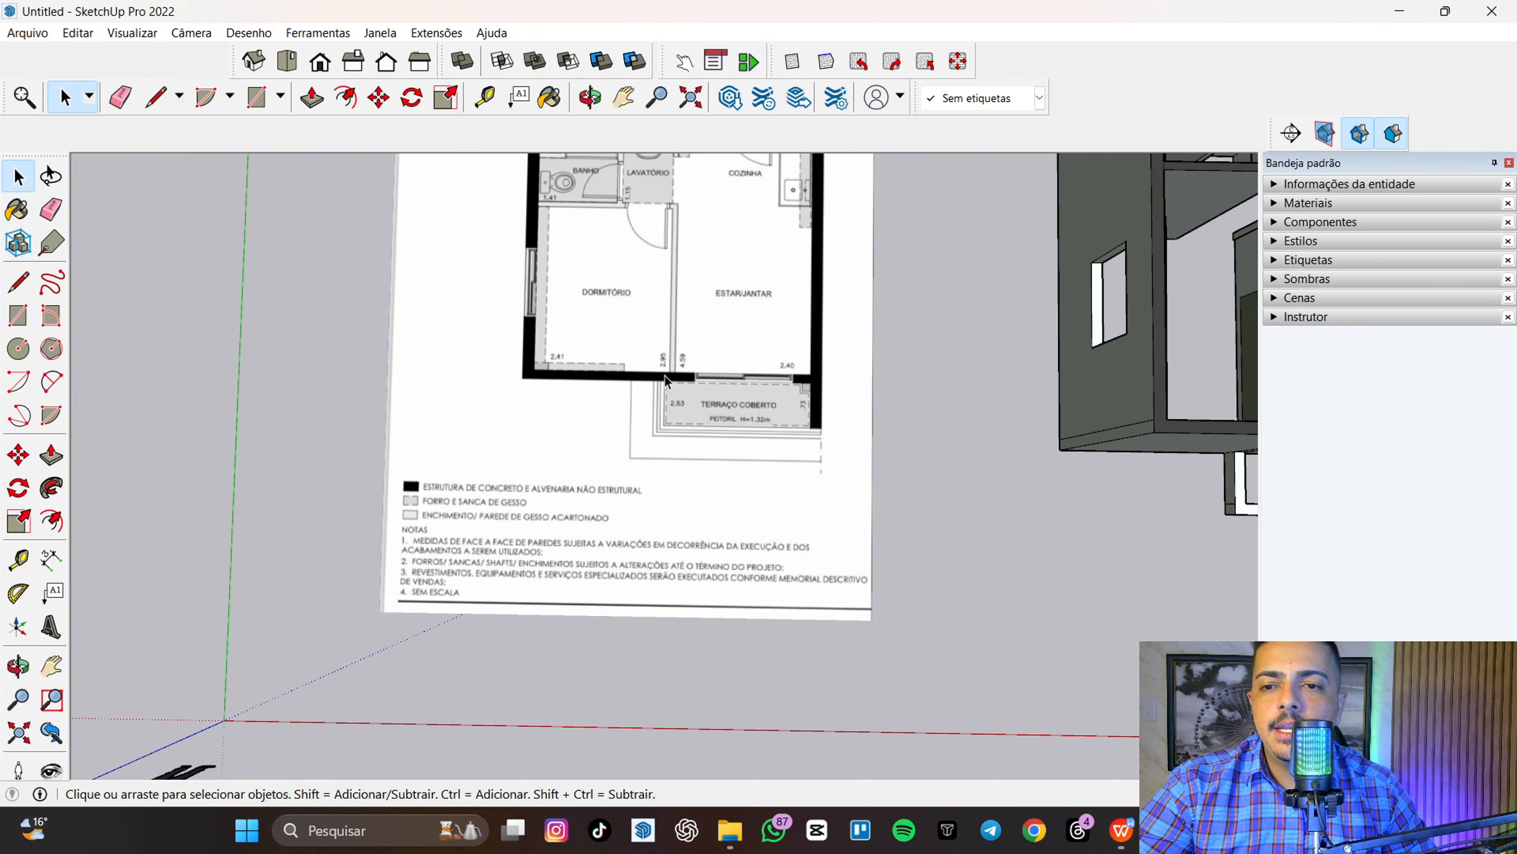
scroll(665, 375, up, 3)
key(h)
drag(665, 369, 651, 527)
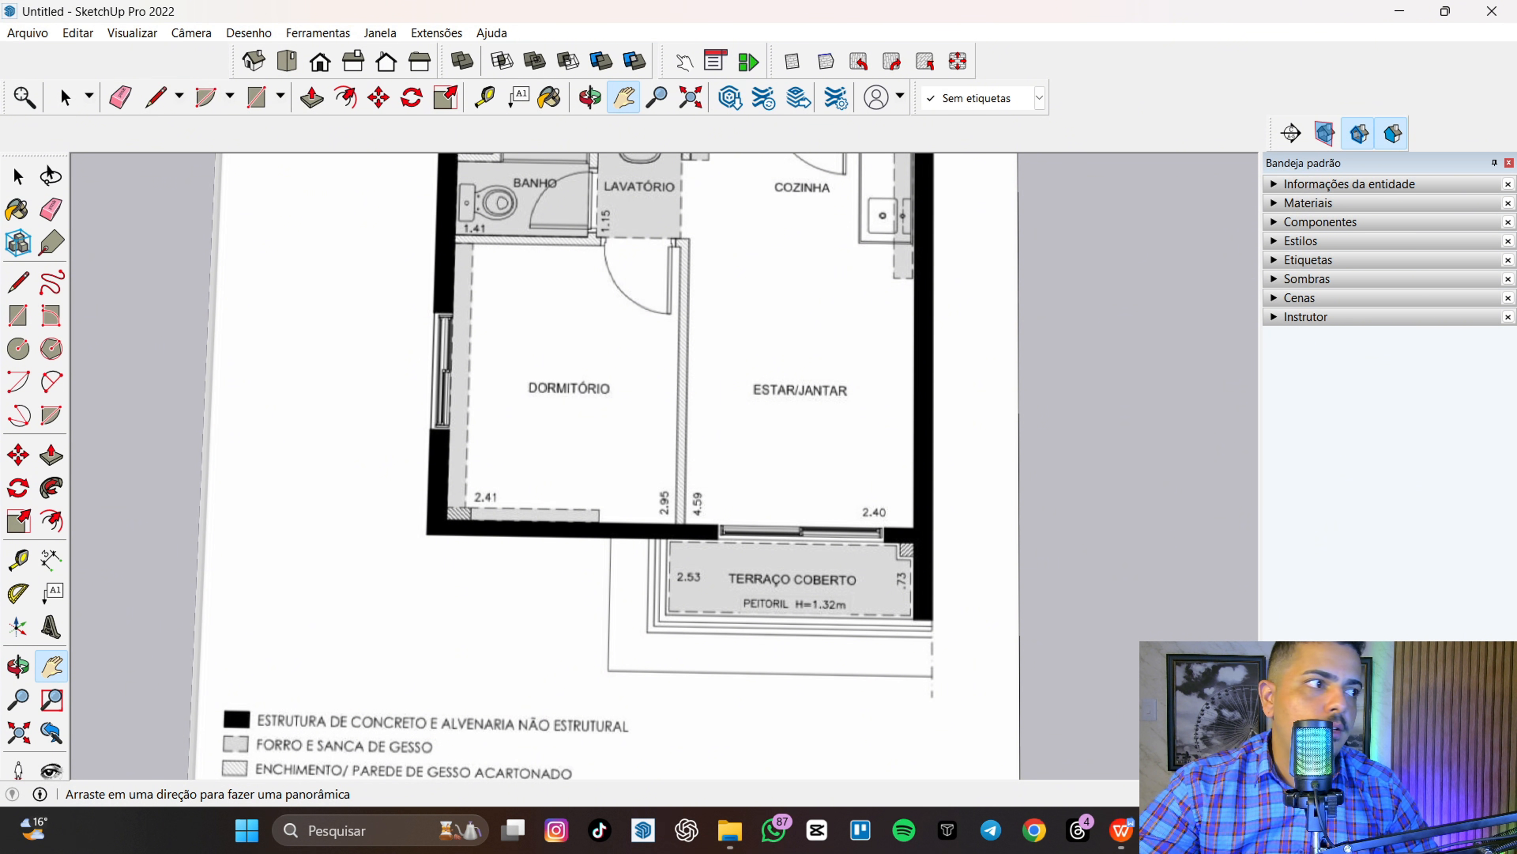
scroll(965, 578, down, 3)
drag(1055, 532, 653, 465)
drag(816, 525, 496, 544)
drag(880, 543, 586, 518)
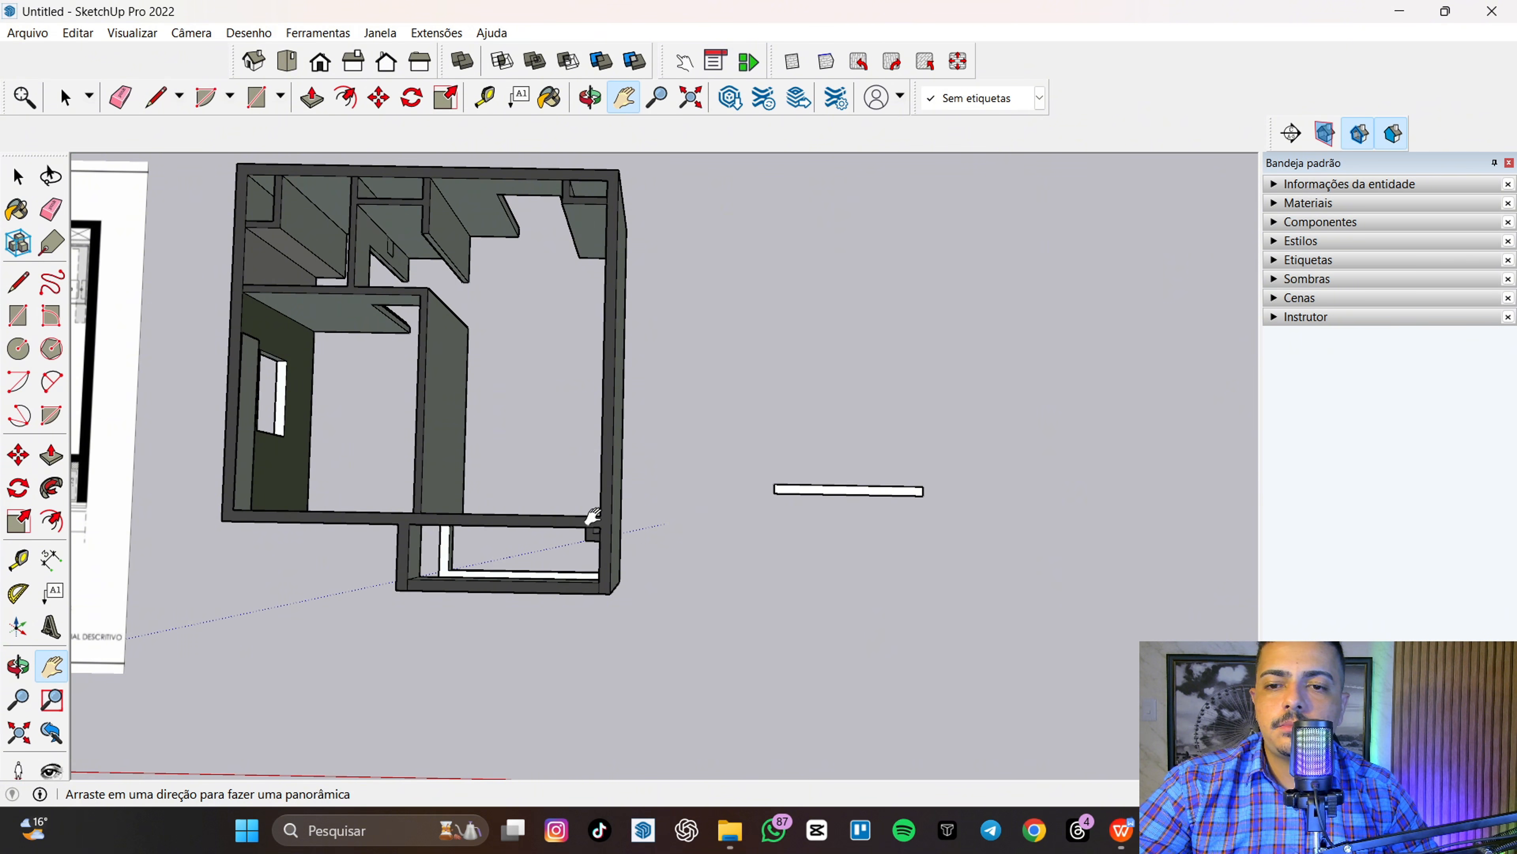
drag(766, 559, 725, 561)
scroll(694, 483, up, 3)
key(r)
click(674, 491)
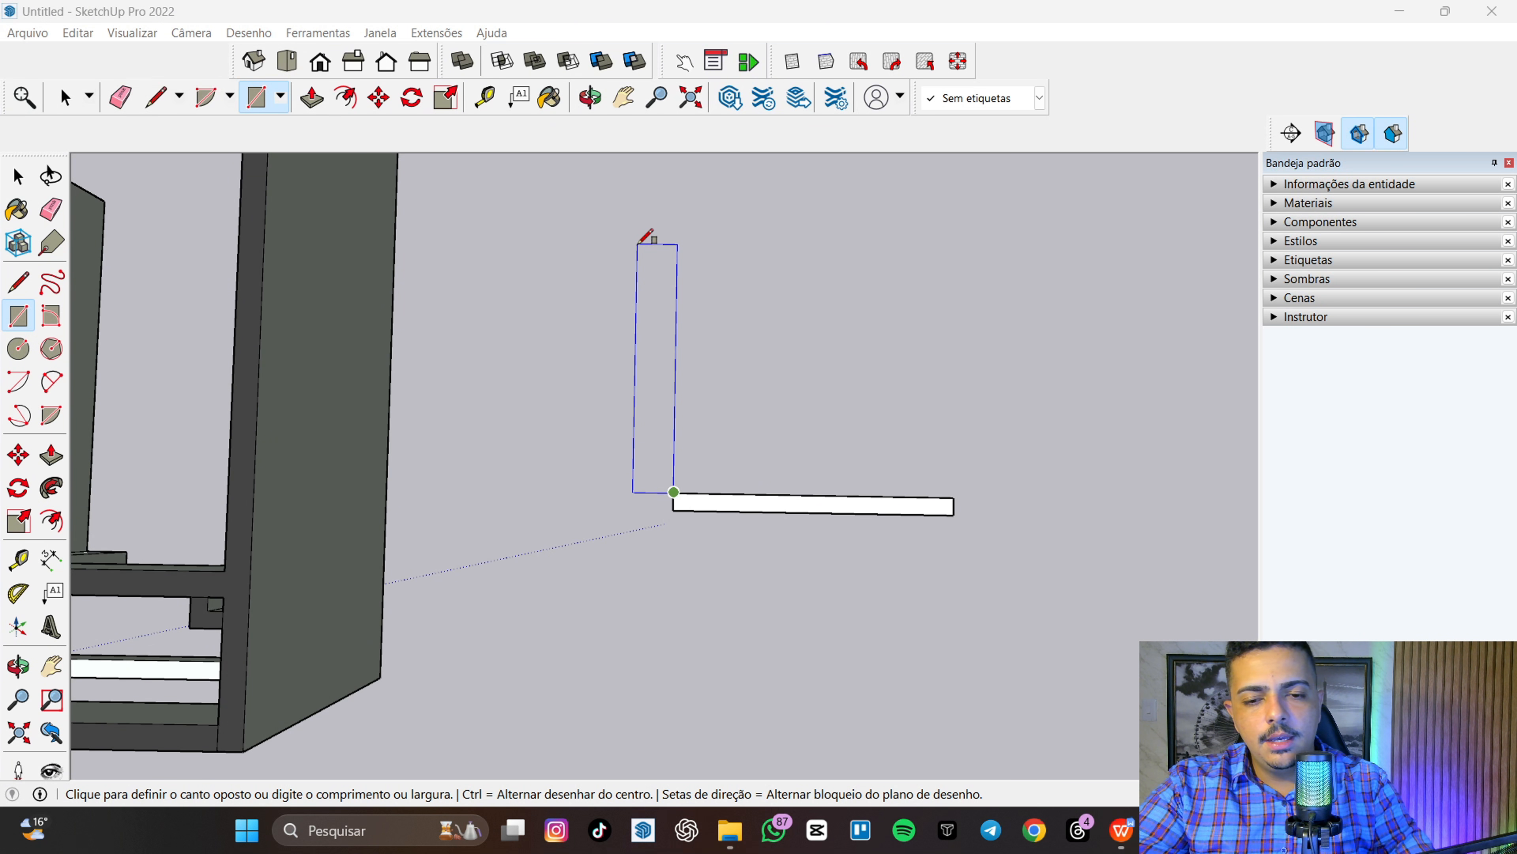
scroll(651, 288, down, 5)
scroll(430, 329, up, 8)
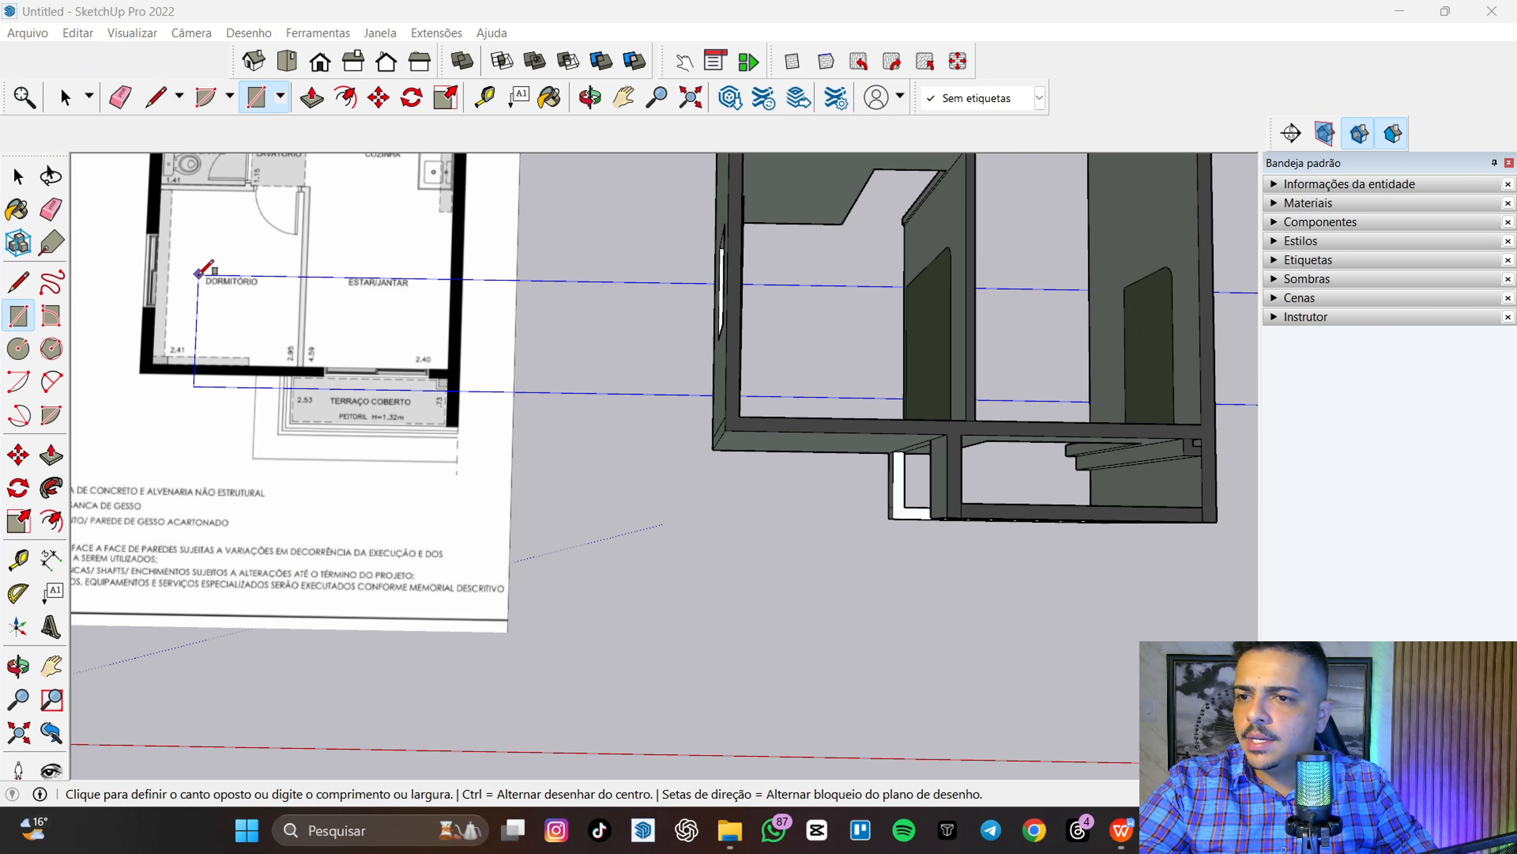
scroll(199, 273, down, 6)
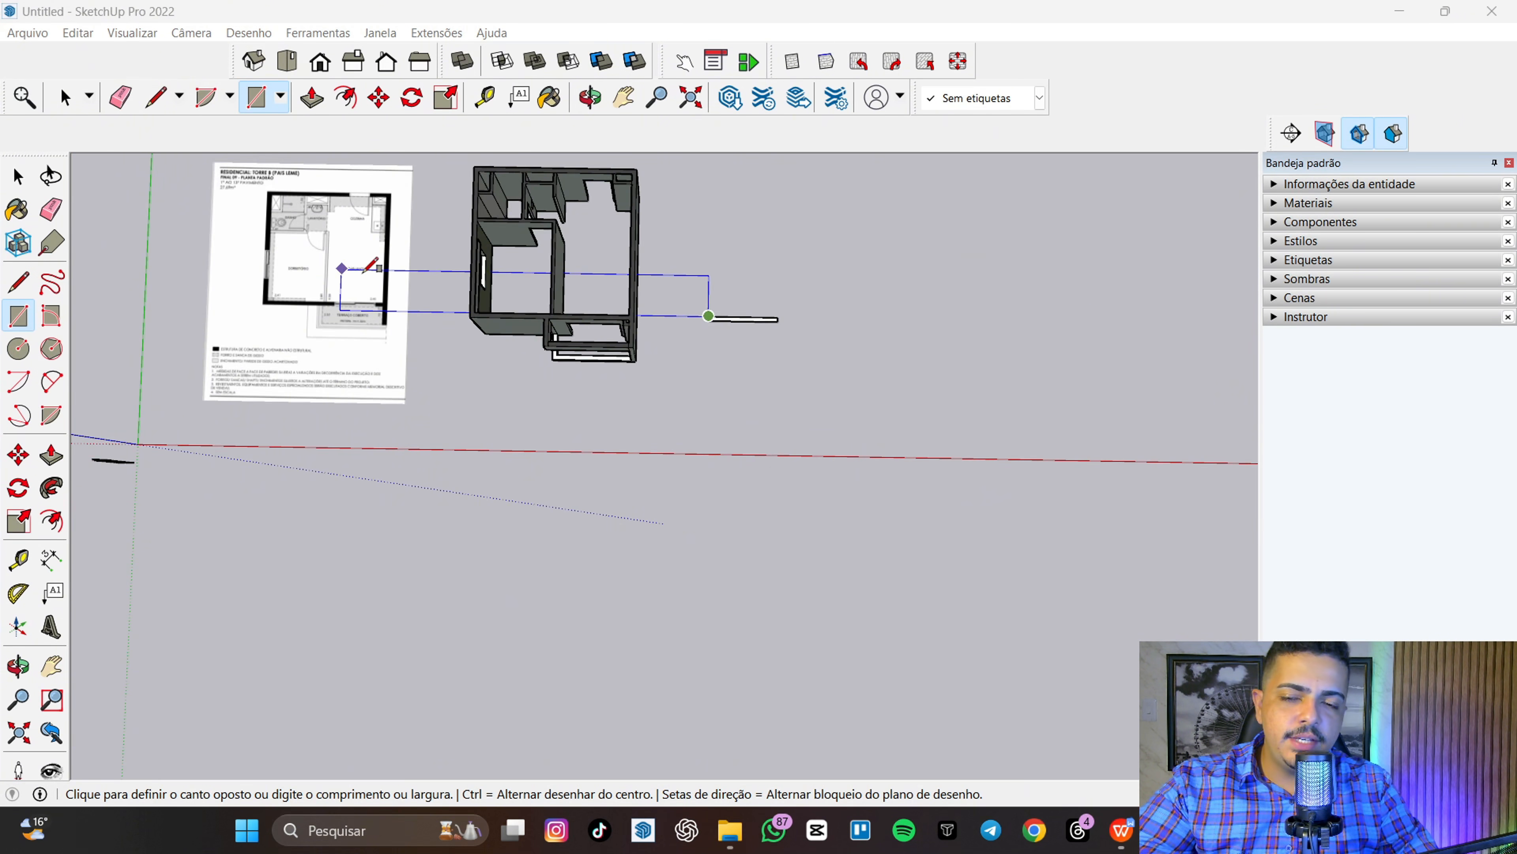
scroll(476, 326, down, 2)
scroll(661, 266, up, 5)
scroll(663, 281, down, 5)
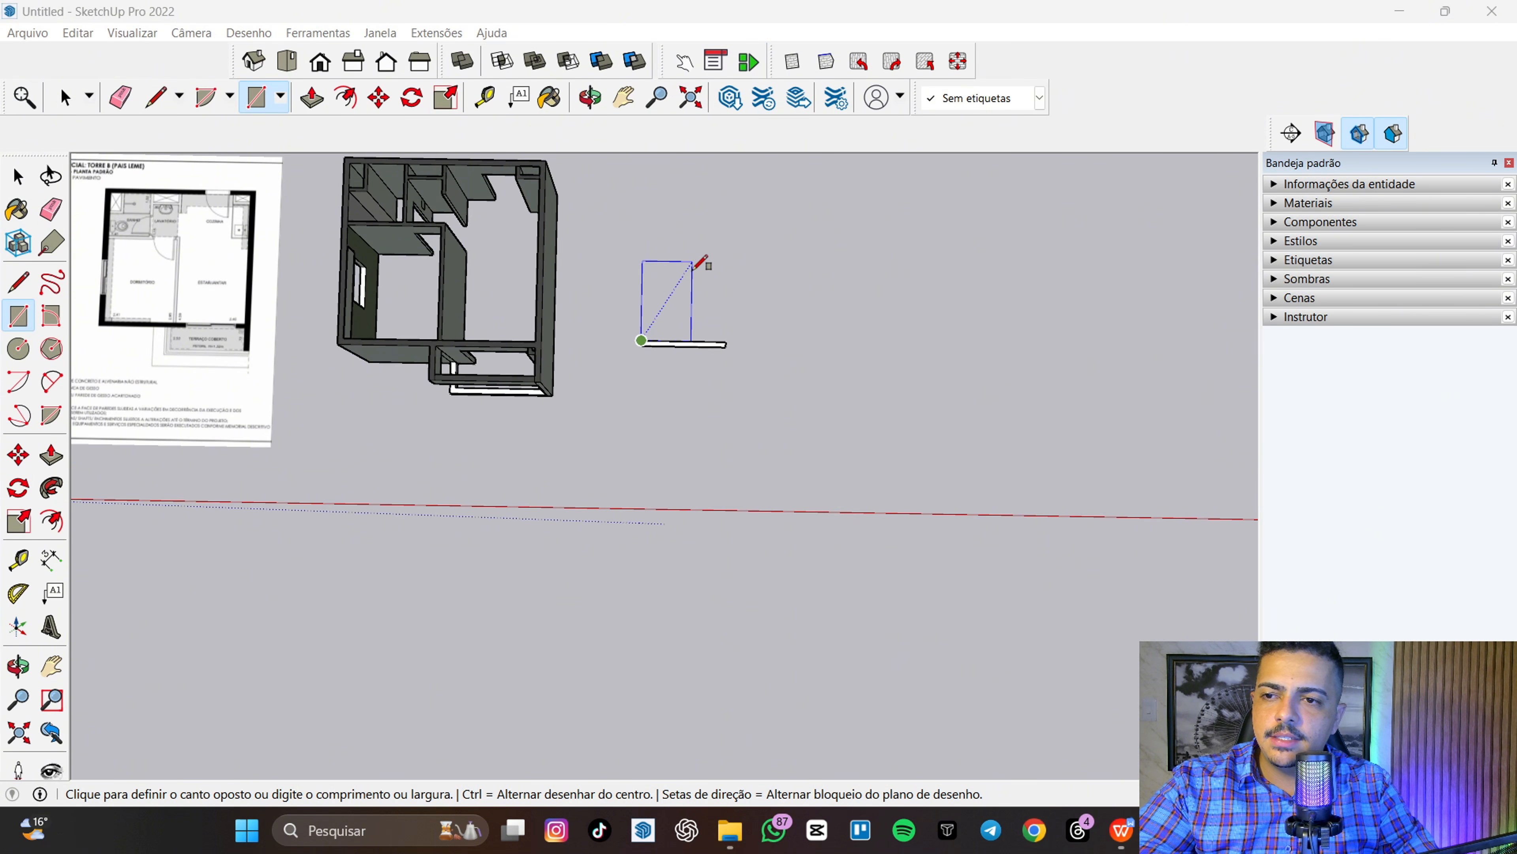
scroll(657, 260, up, 5)
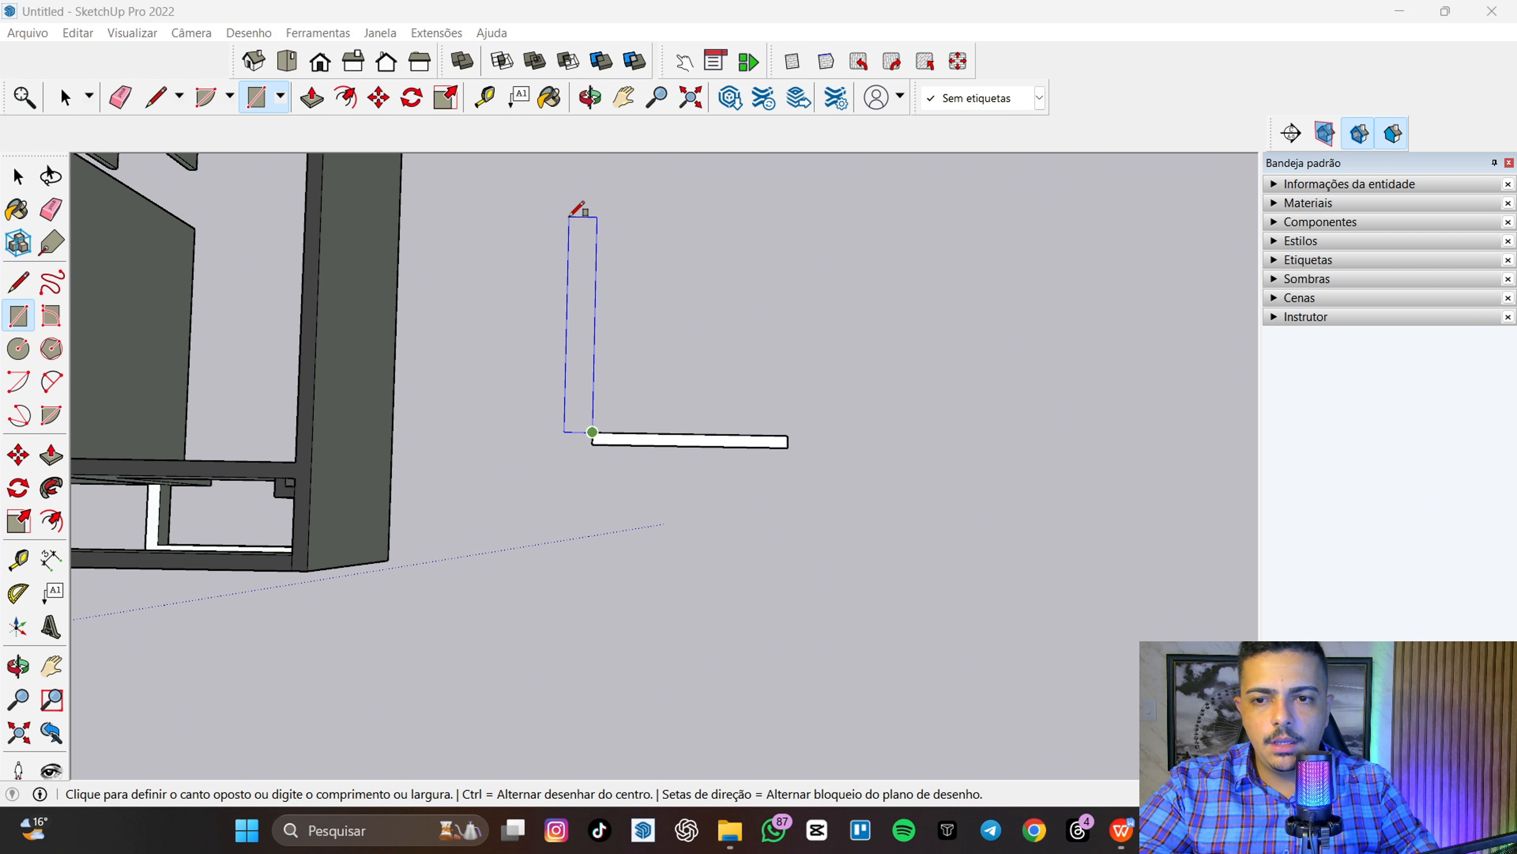
scroll(578, 230, up, 1)
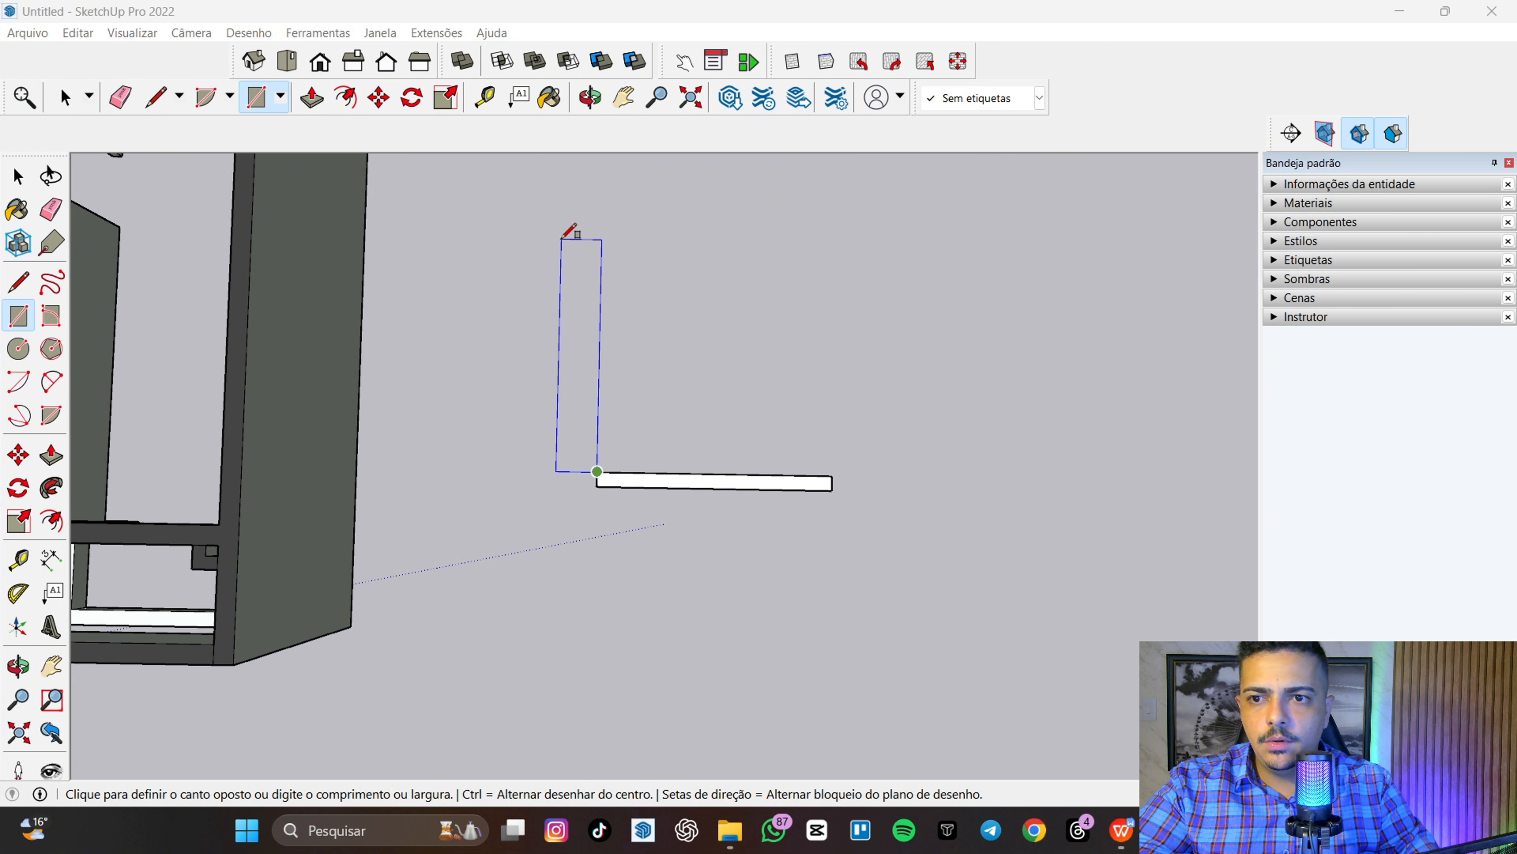
click(567, 237)
key(ctrl+z)
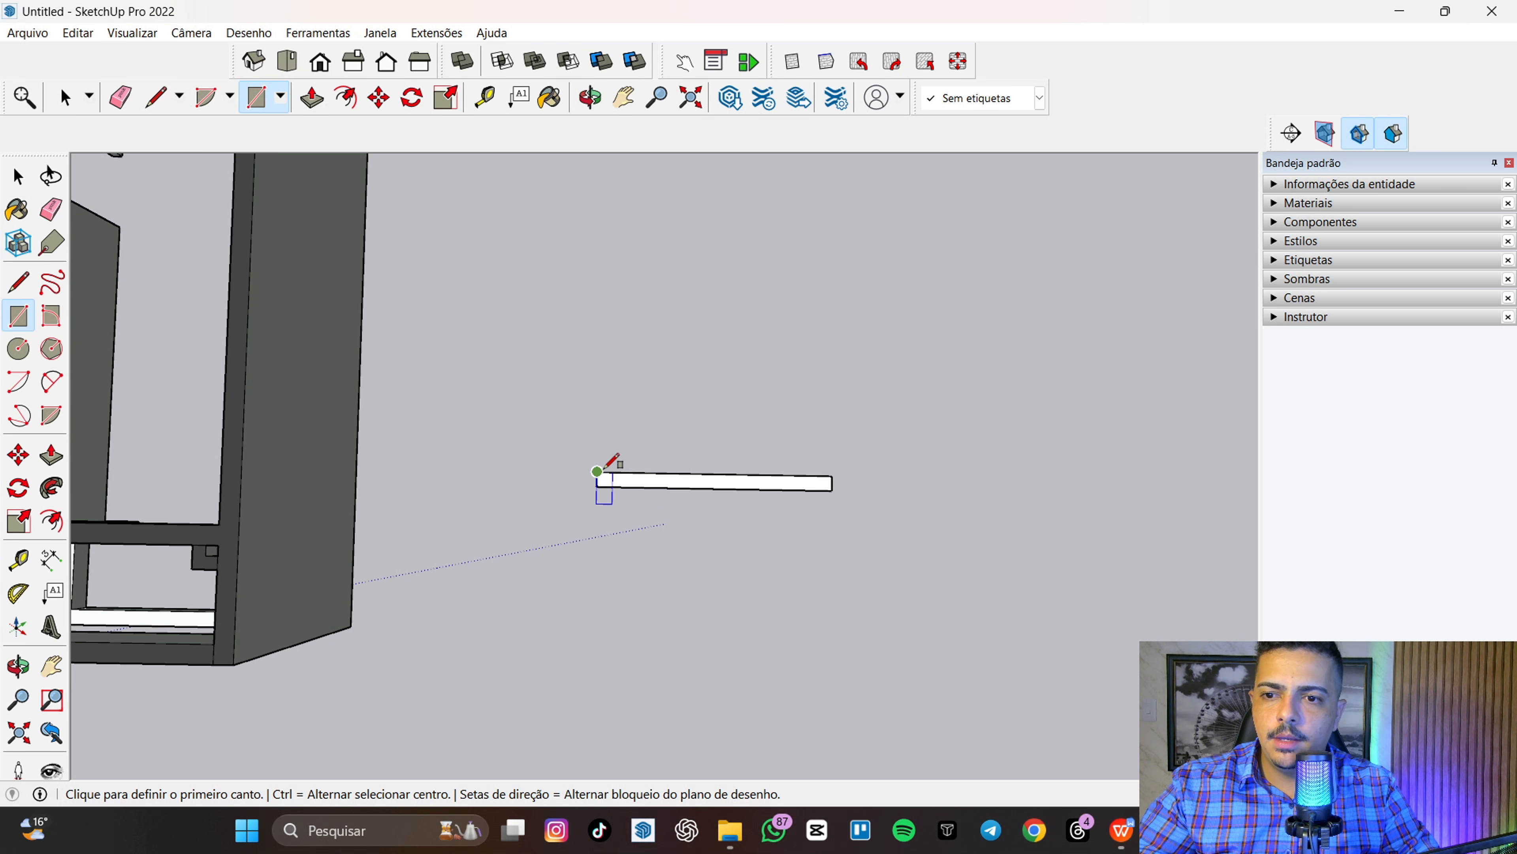
- Draw the bedroom's side wall as a narrow rectangle running up from the first wall's upper-left corner, following the plan's 2.95 dimension
click(597, 472)
key(Up)
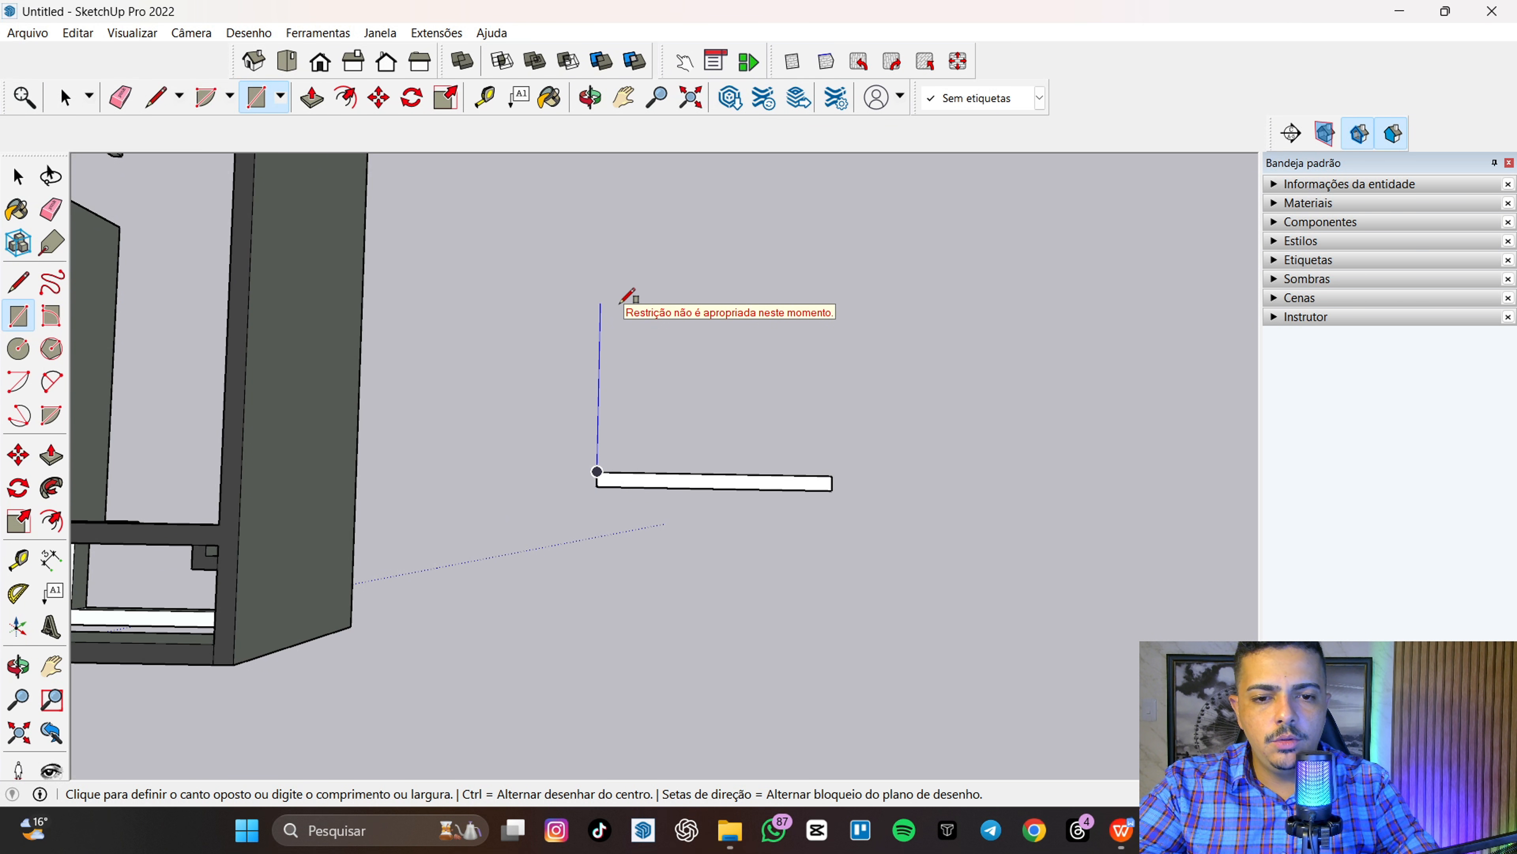
key(Up)
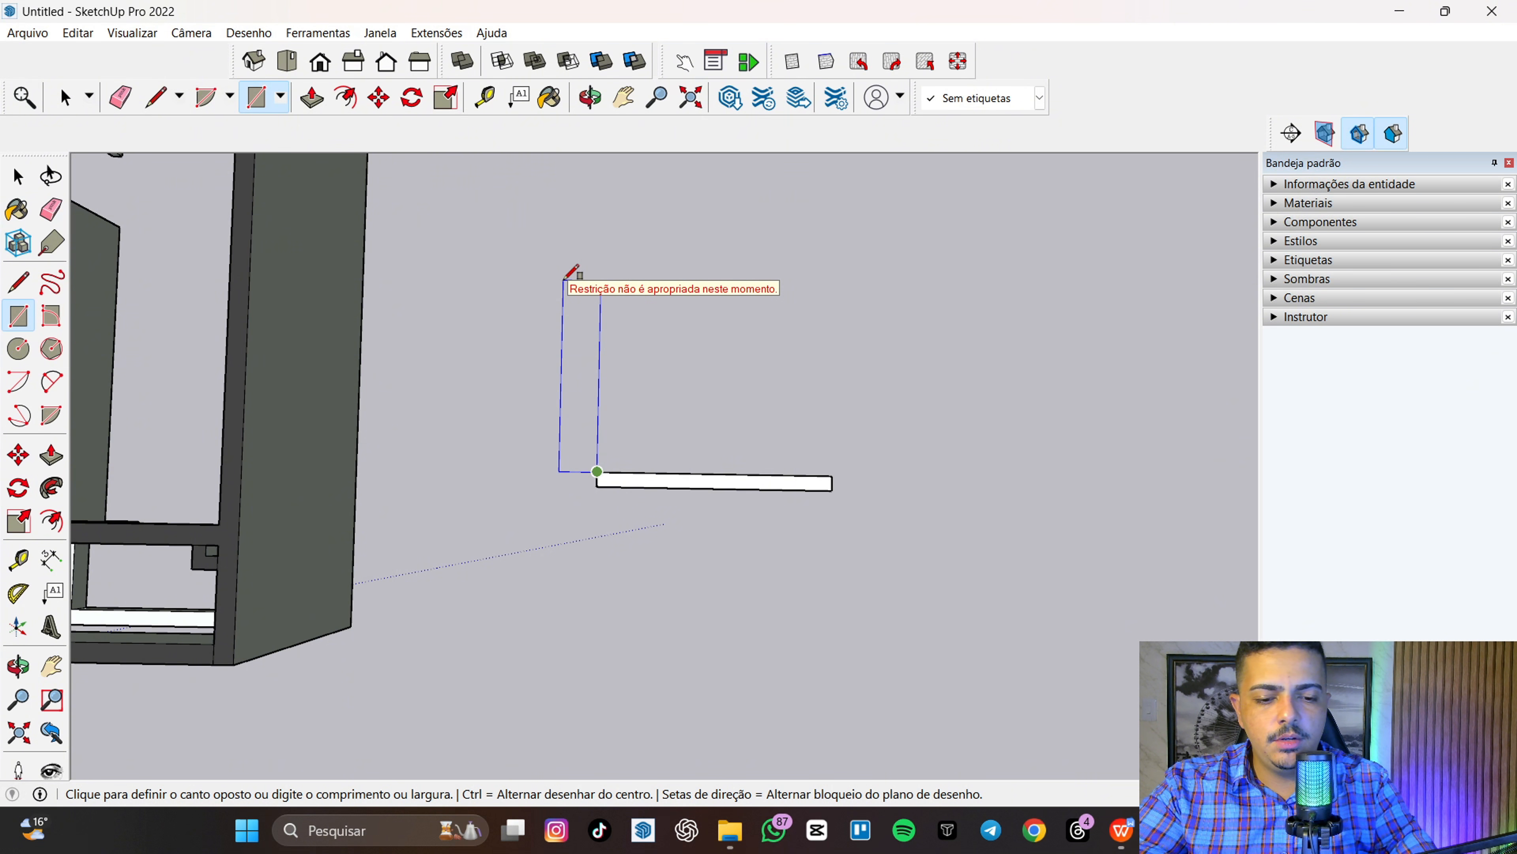
key(Return)
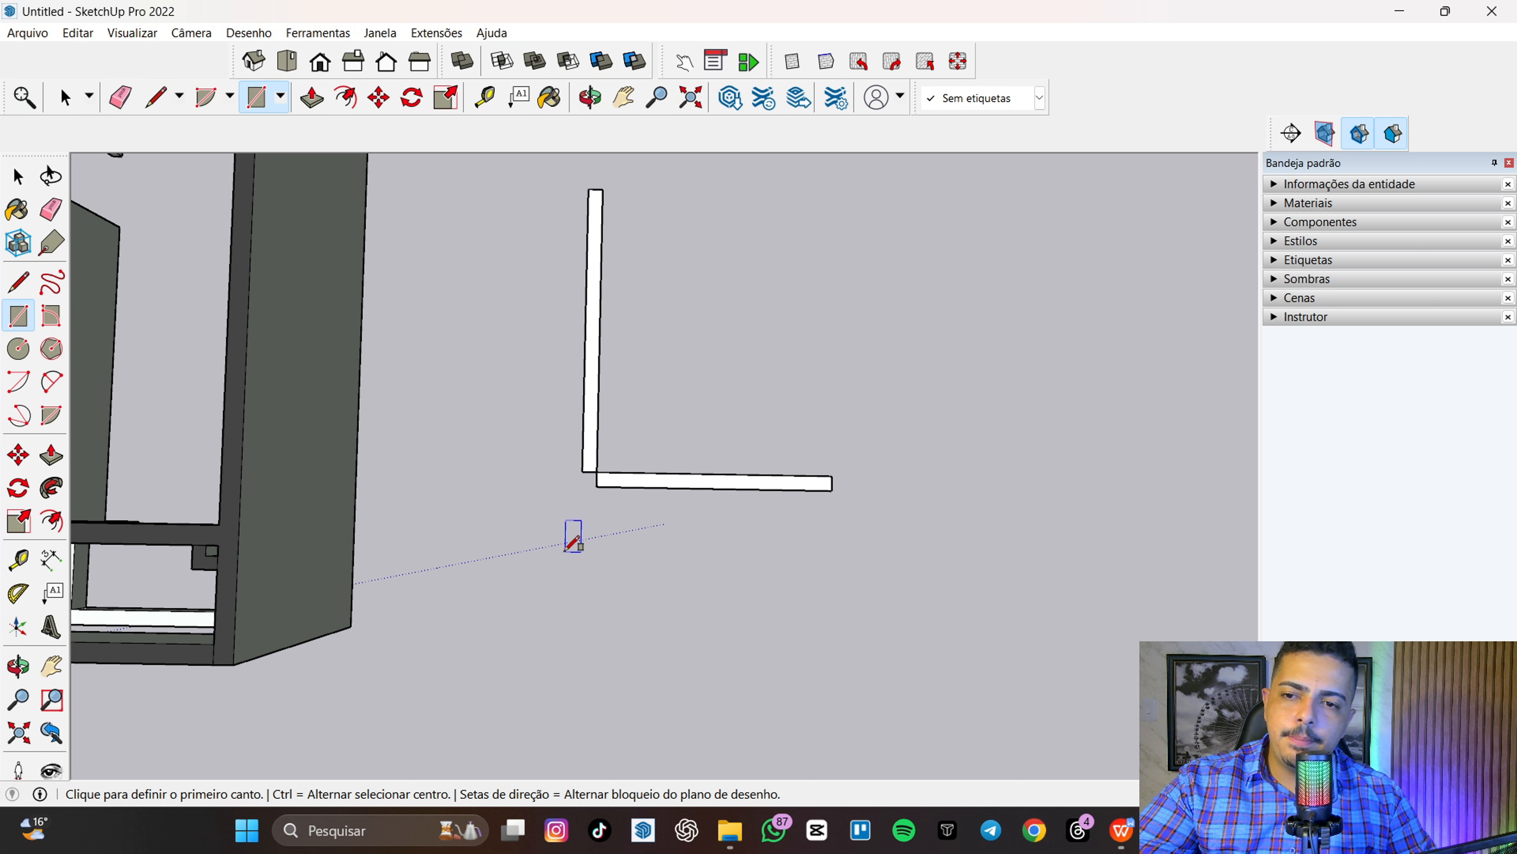
- Close the open outer corner between the two wall rectangles with lines joining their outer endpoints
scroll(559, 535, up, 1)
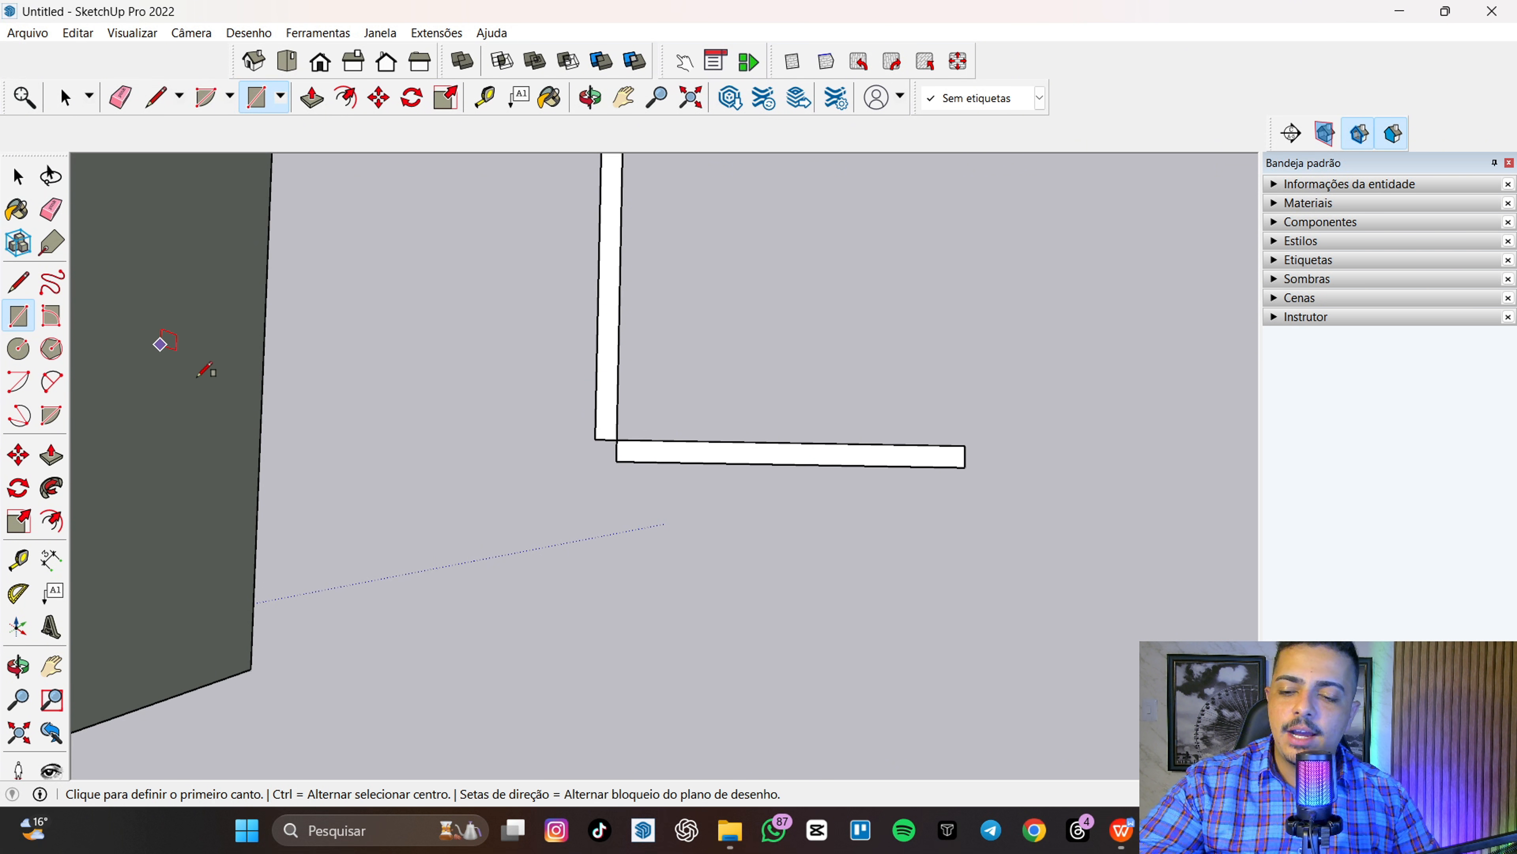
key(l)
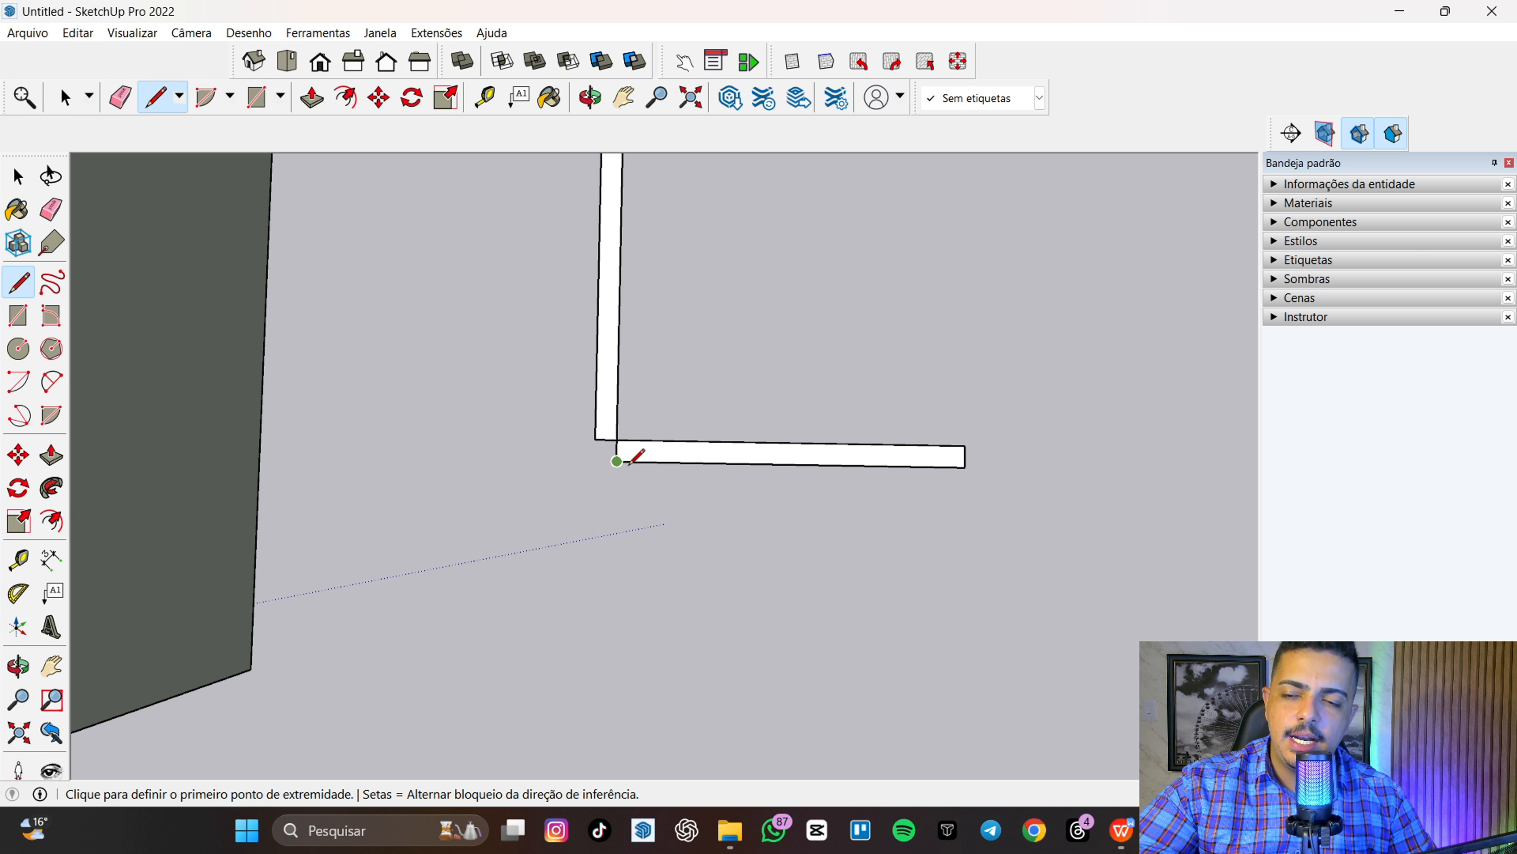
click(595, 438)
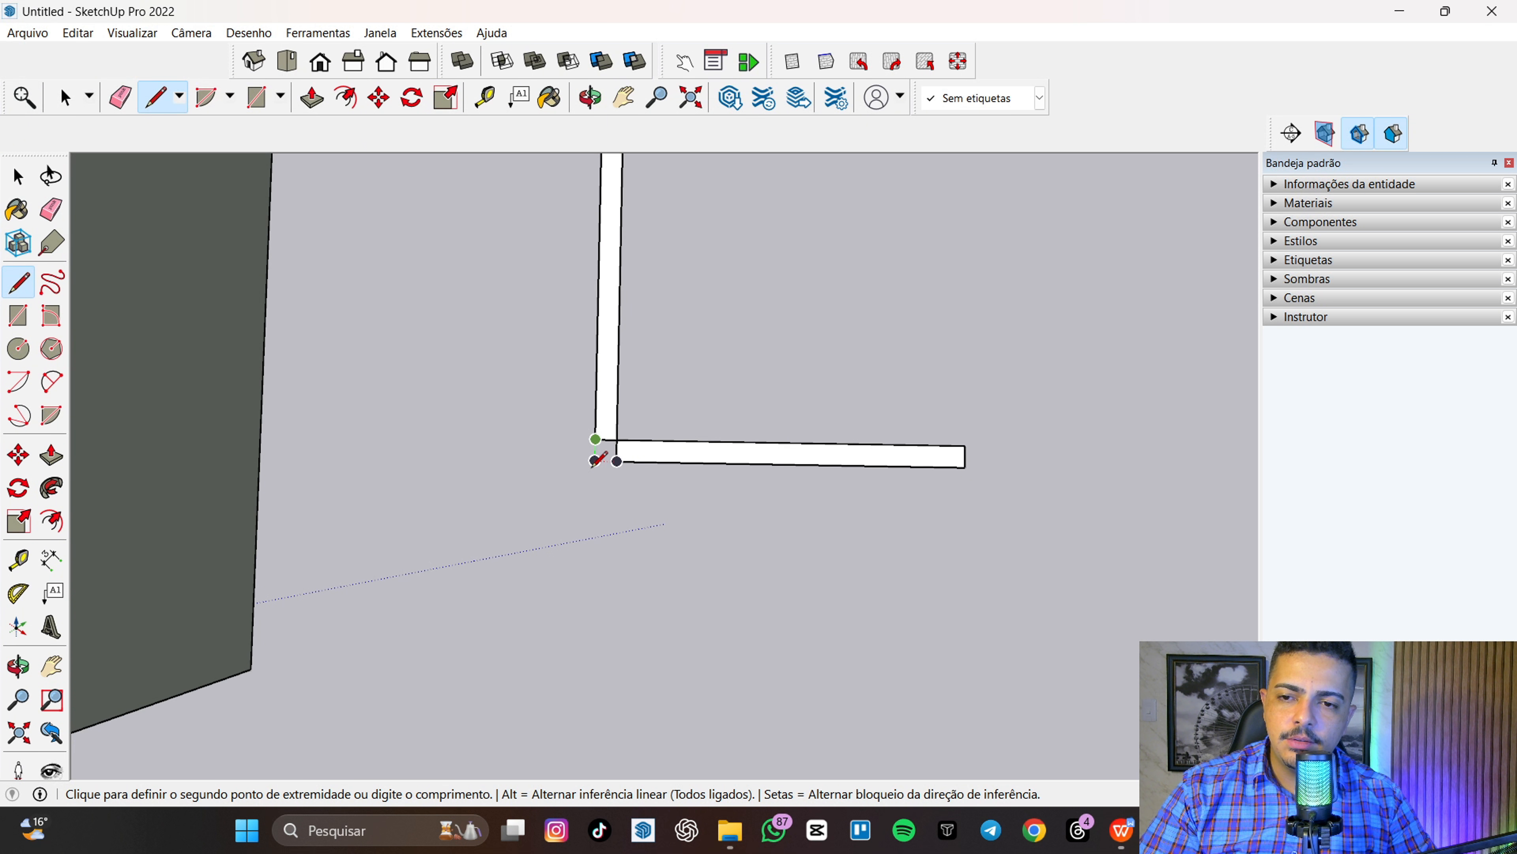
click(617, 461)
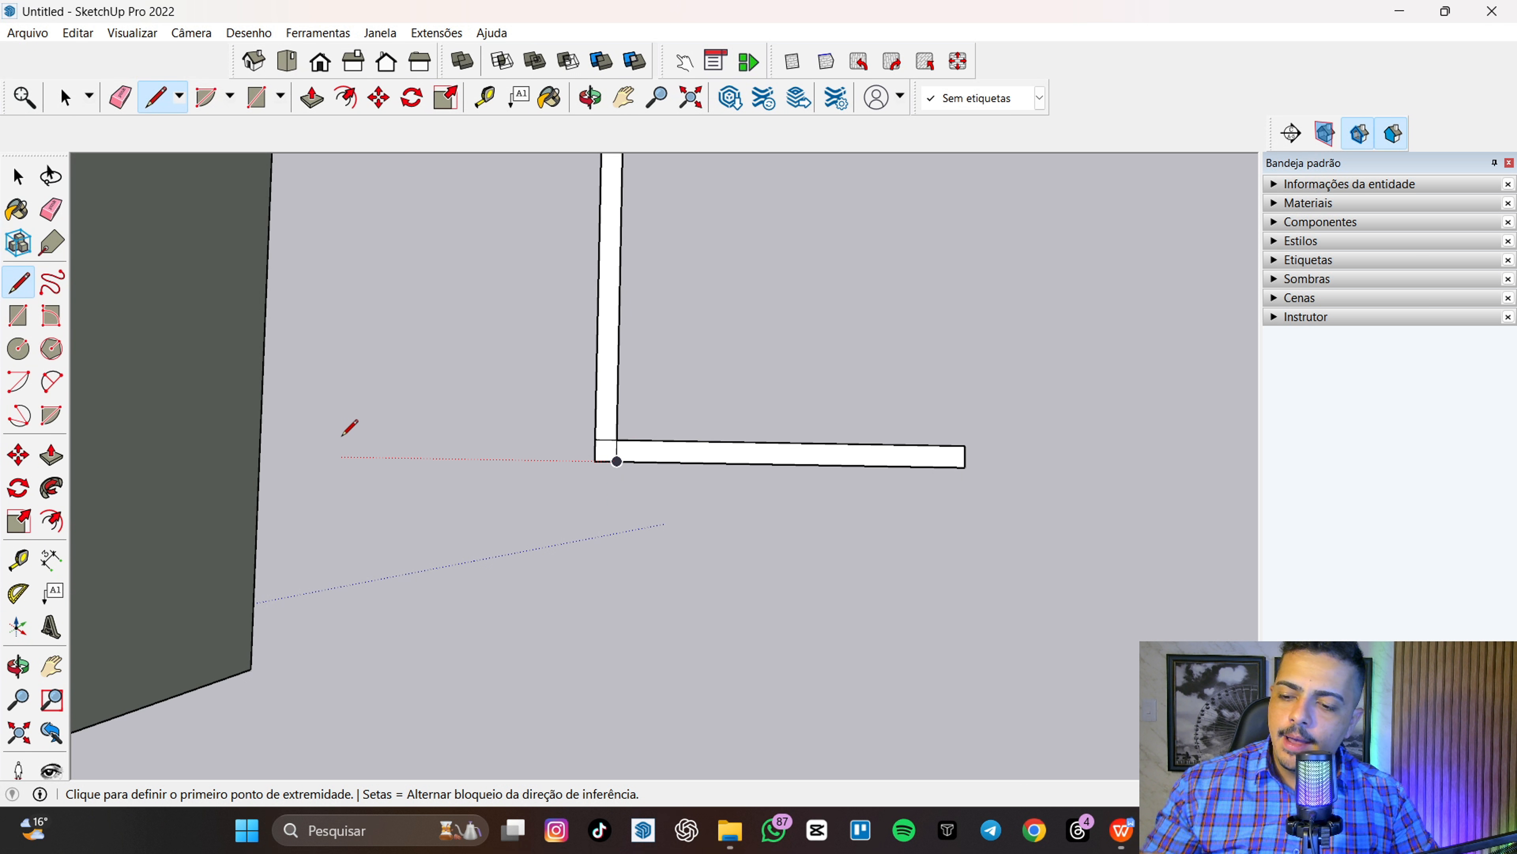
- Undo the lines closing the outer corner between the two wall rectangles, leaving the corner open
key(ctrl+z)
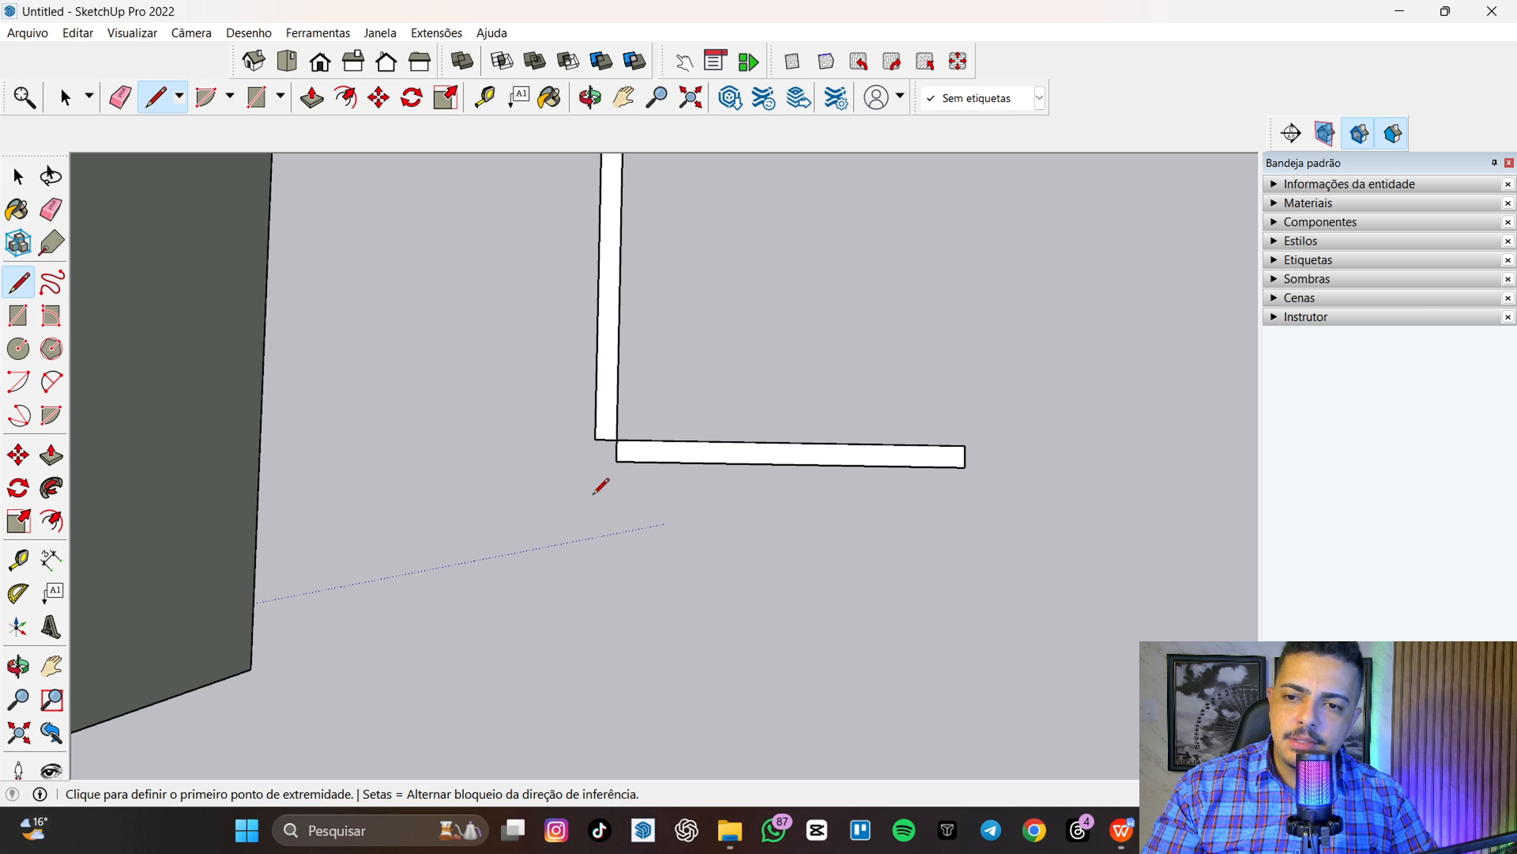
scroll(593, 493, up, 3)
mouse_move(555, 507)
middle_down()
mouse_move(823, 197)
mouse_move(617, 373)
mouse_move(541, 294)
mouse_move(595, 448)
mouse_move(622, 443)
middle_up()
mouse_move(745, 380)
middle_down()
mouse_move(497, 312)
mouse_move(353, 336)
mouse_move(650, 276)
mouse_move(667, 336)
mouse_move(620, 499)
mouse_move(325, 272)
mouse_move(754, 279)
mouse_move(759, 447)
mouse_move(551, 436)
mouse_move(644, 457)
mouse_move(769, 451)
mouse_move(586, 421)
middle_up()
scroll(523, 394, up, 2)
scroll(528, 392, down, 2)
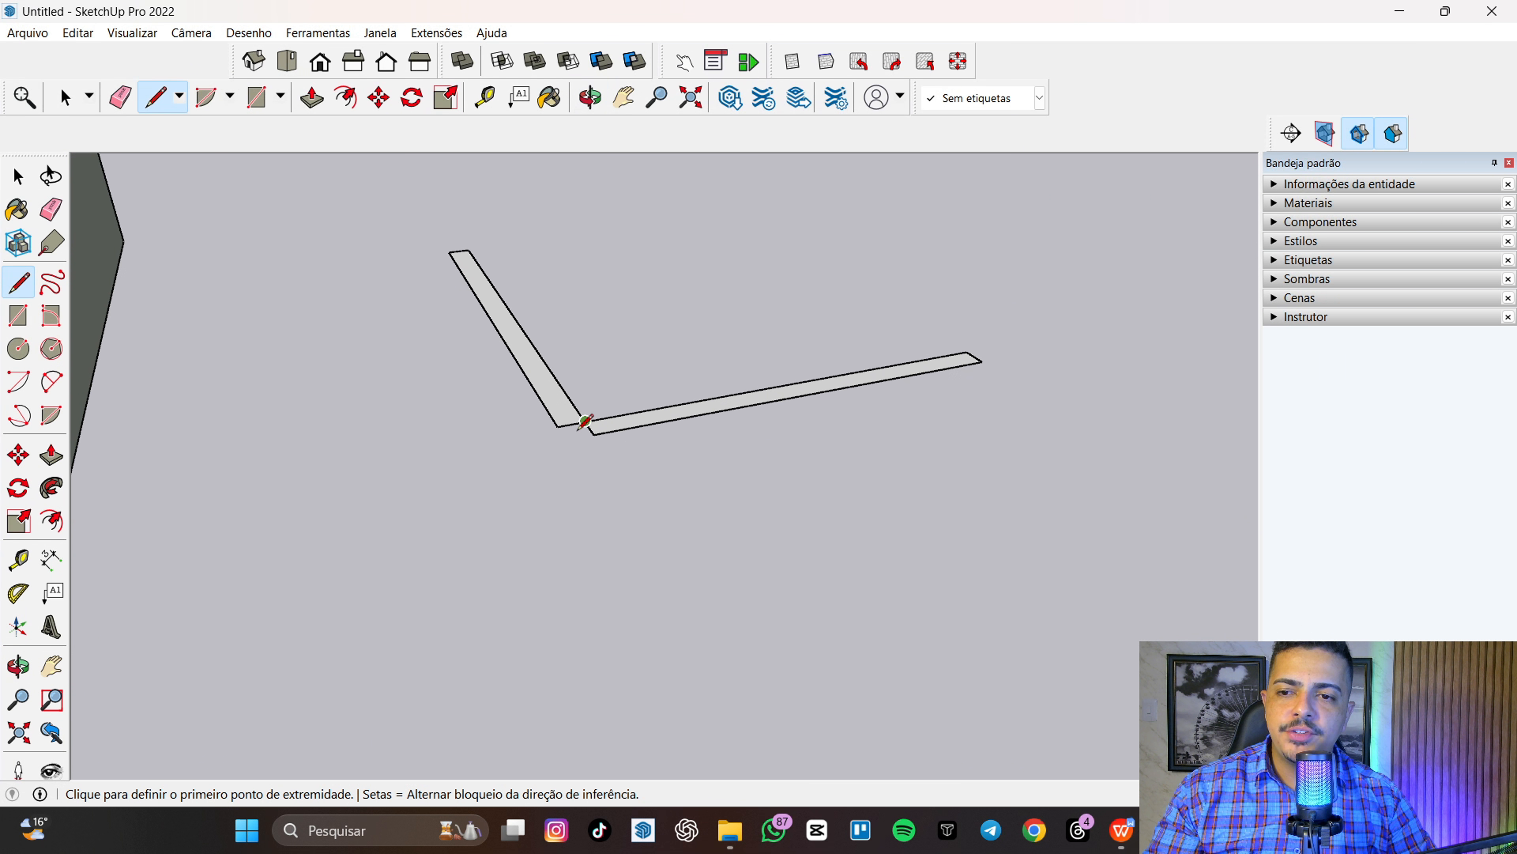
- Try drawing a line from the side wall's lower outer corner along the blue, green and red axes
click(558, 425)
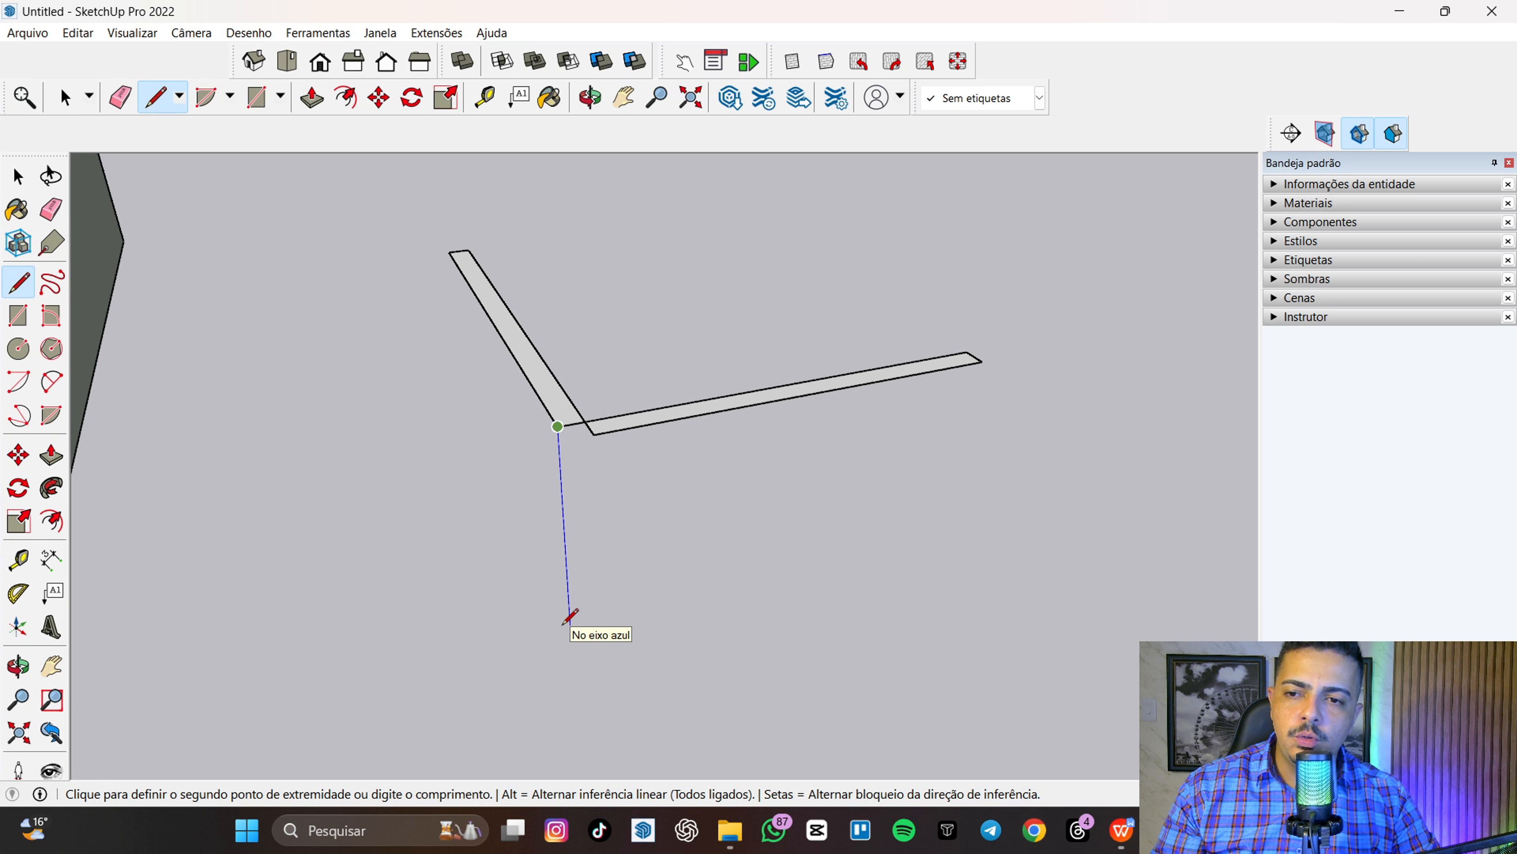
scroll(570, 616, down, 8)
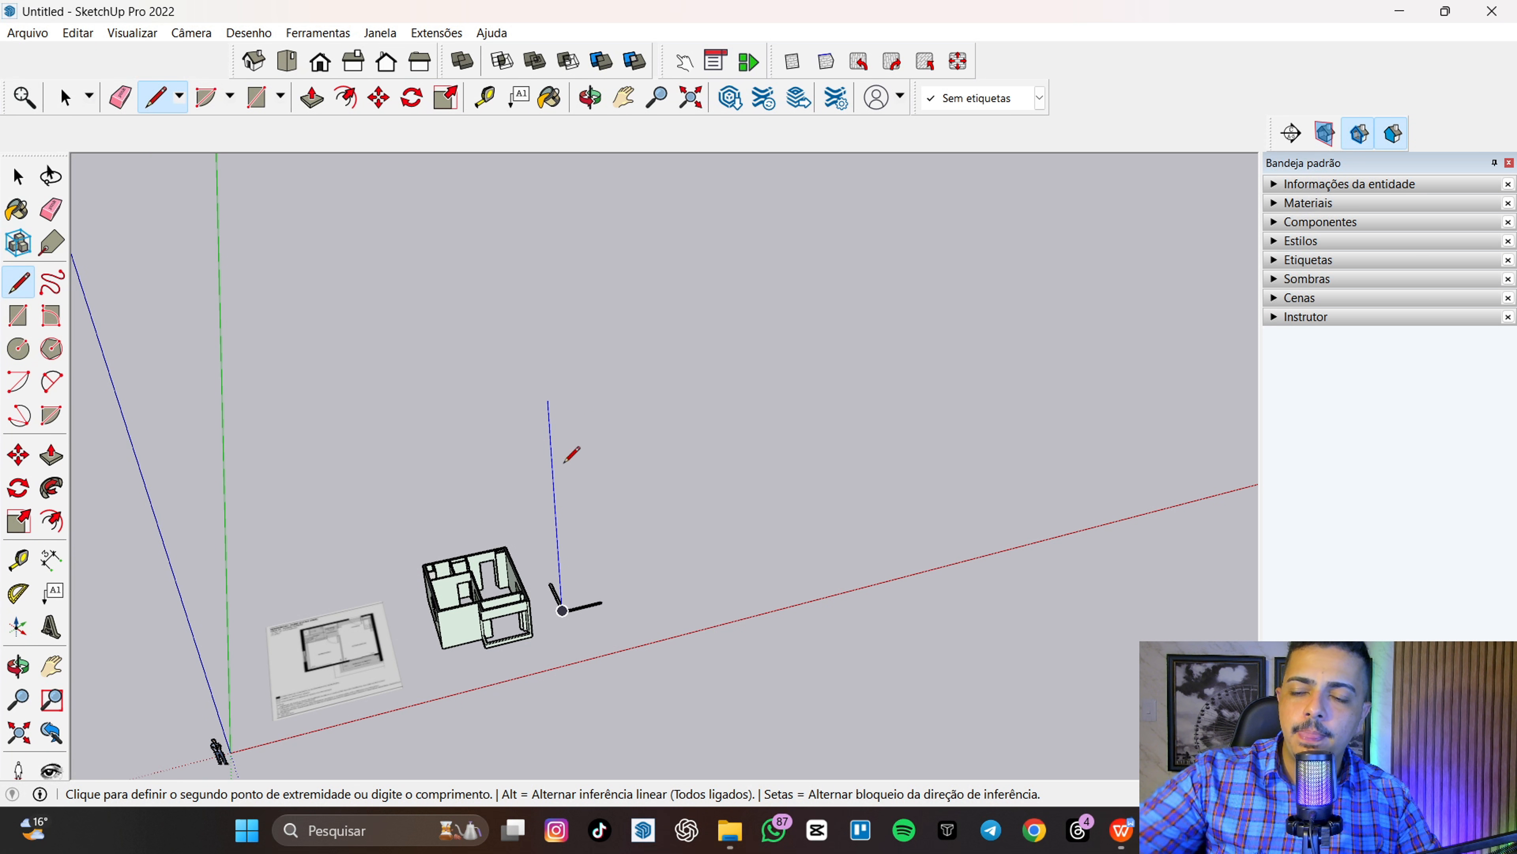
scroll(553, 622, up, 4)
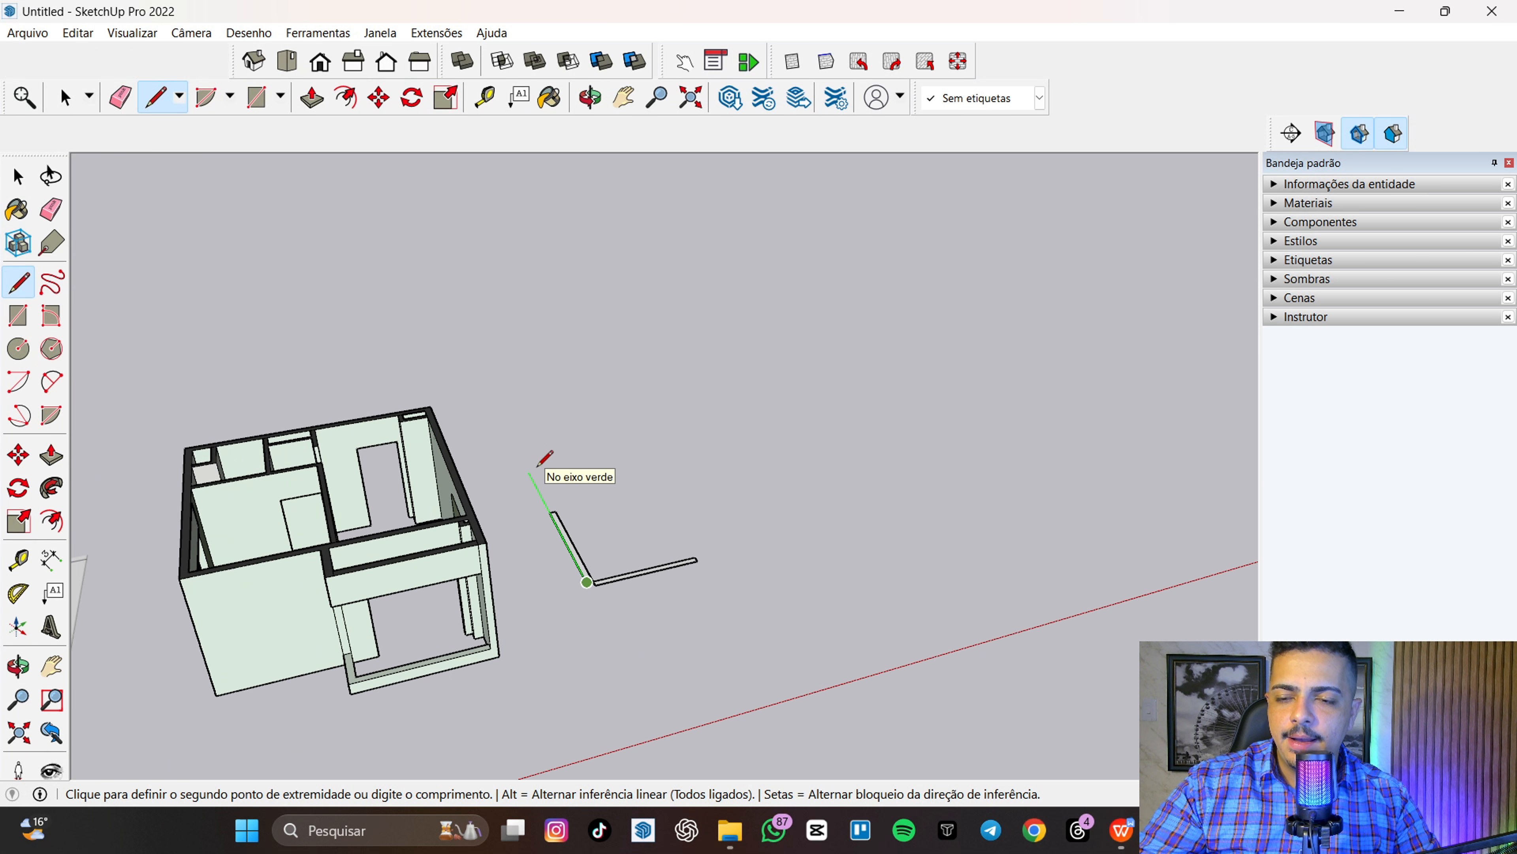
scroll(538, 465, down, 5)
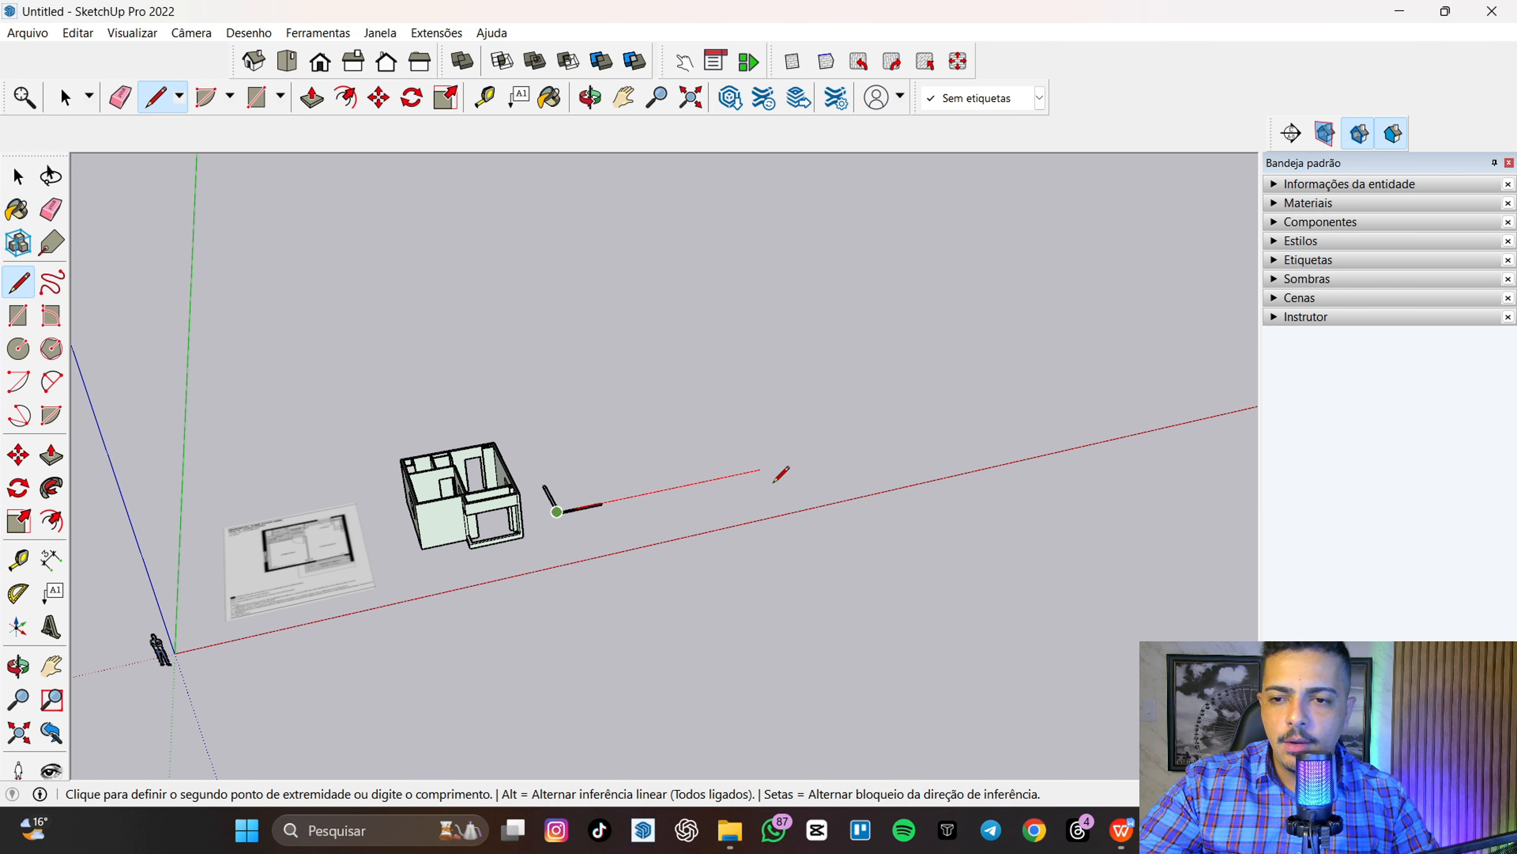
scroll(774, 469, up, 4)
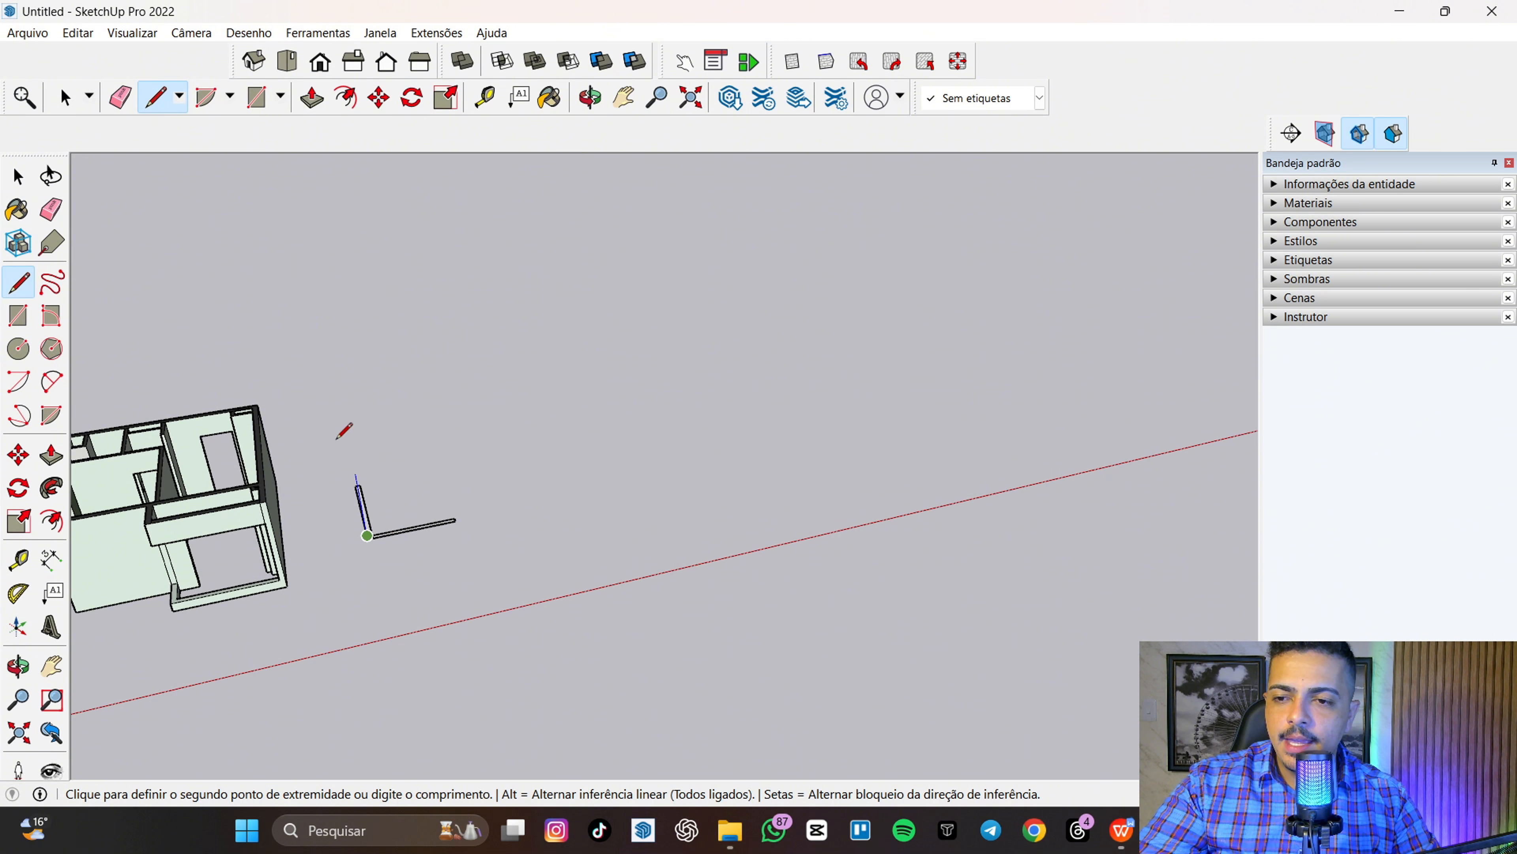
scroll(358, 508, up, 4)
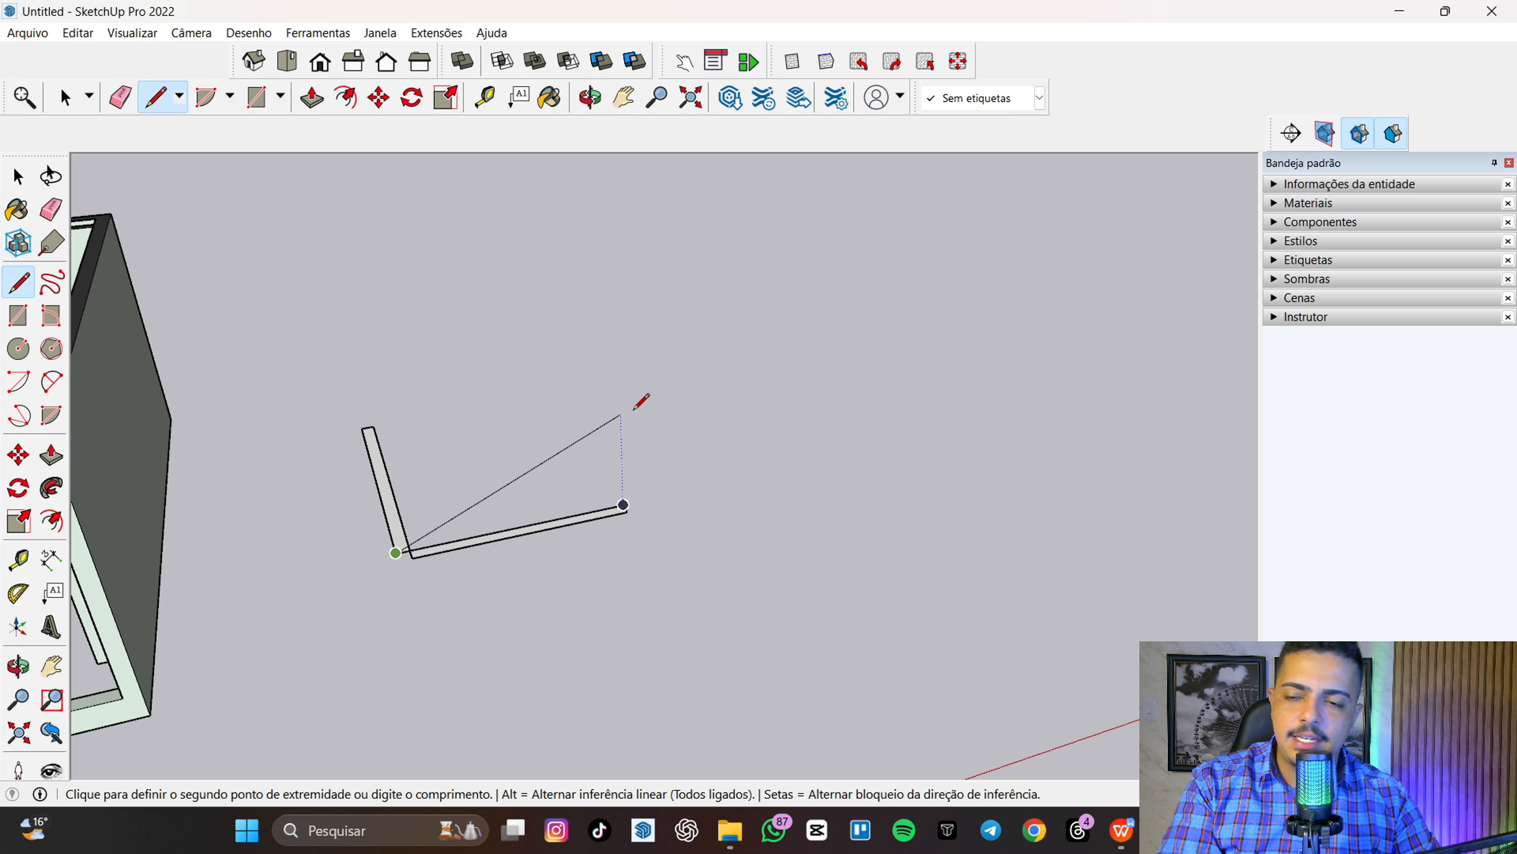
middle_drag(496, 454, 476, 321)
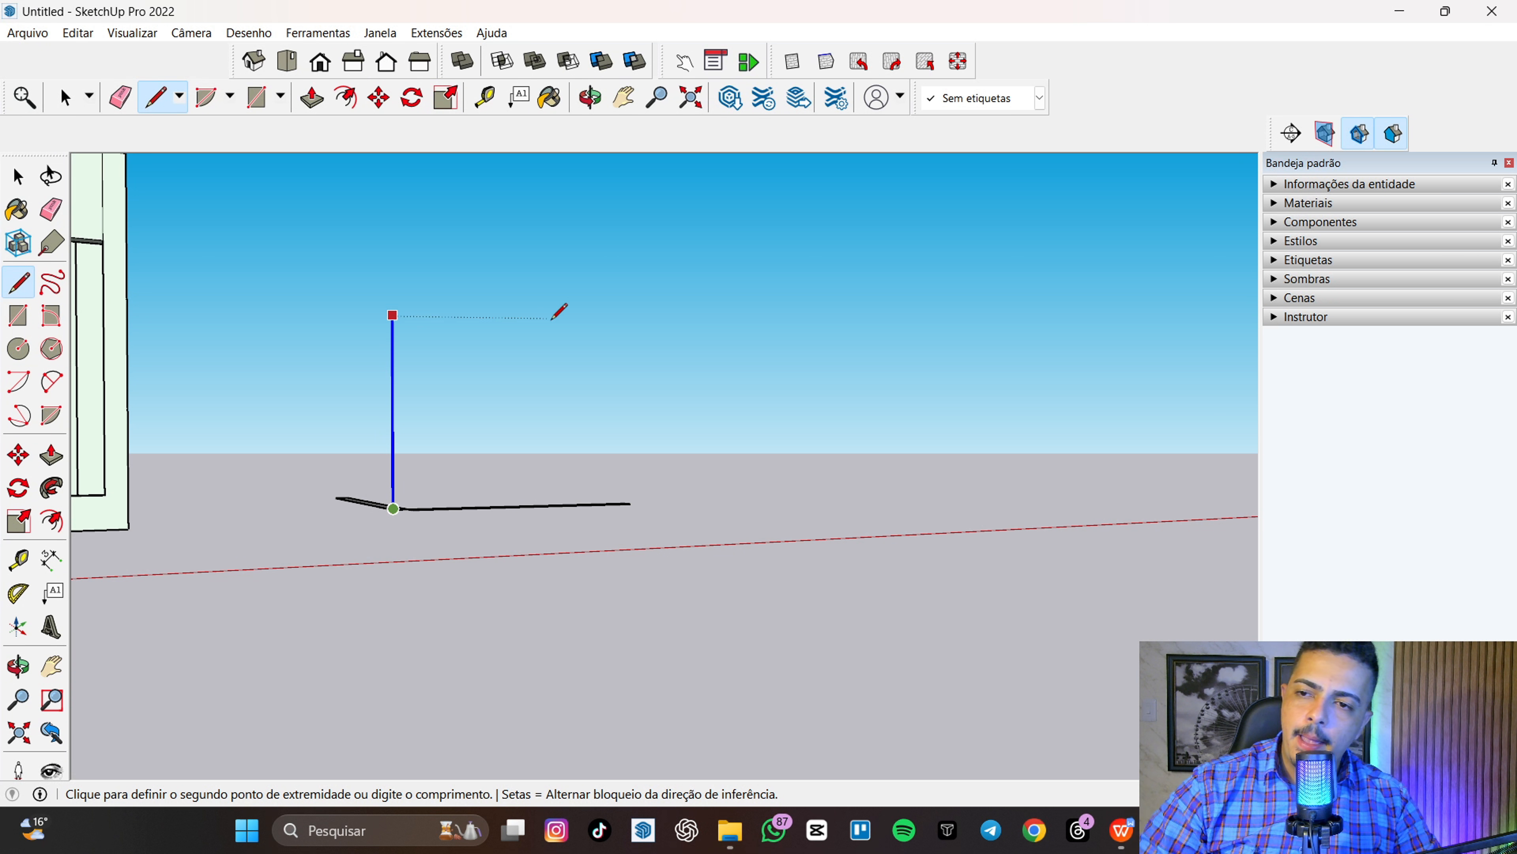
middle_drag(541, 365, 351, 605)
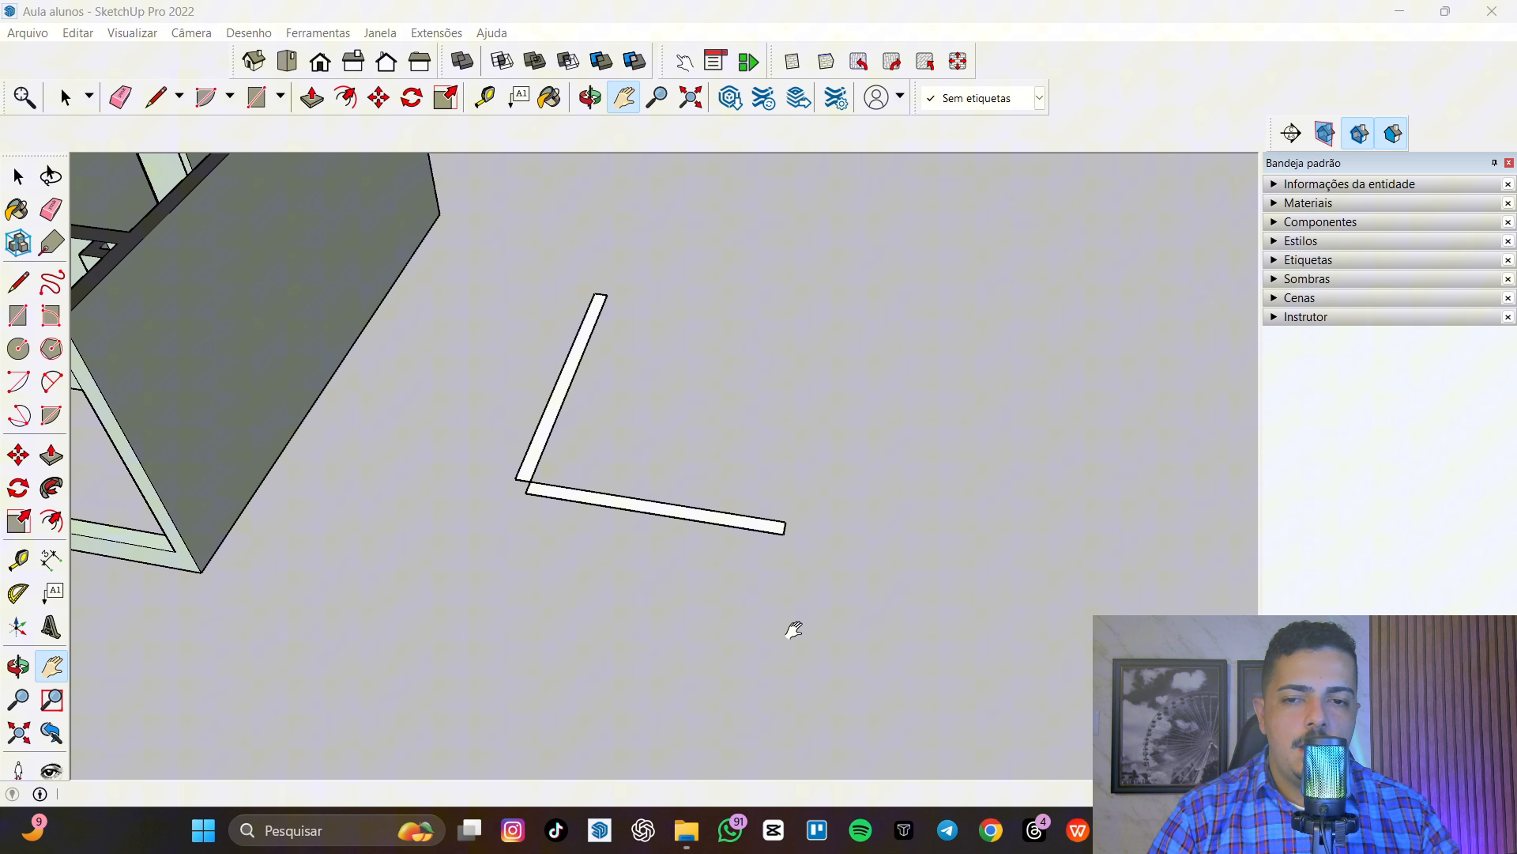
- Examine the floor plan's wall between the bedroom and the bathroom, up to the bedroom door
middle_drag(789, 628, 807, 554)
scroll(807, 555, down, 6)
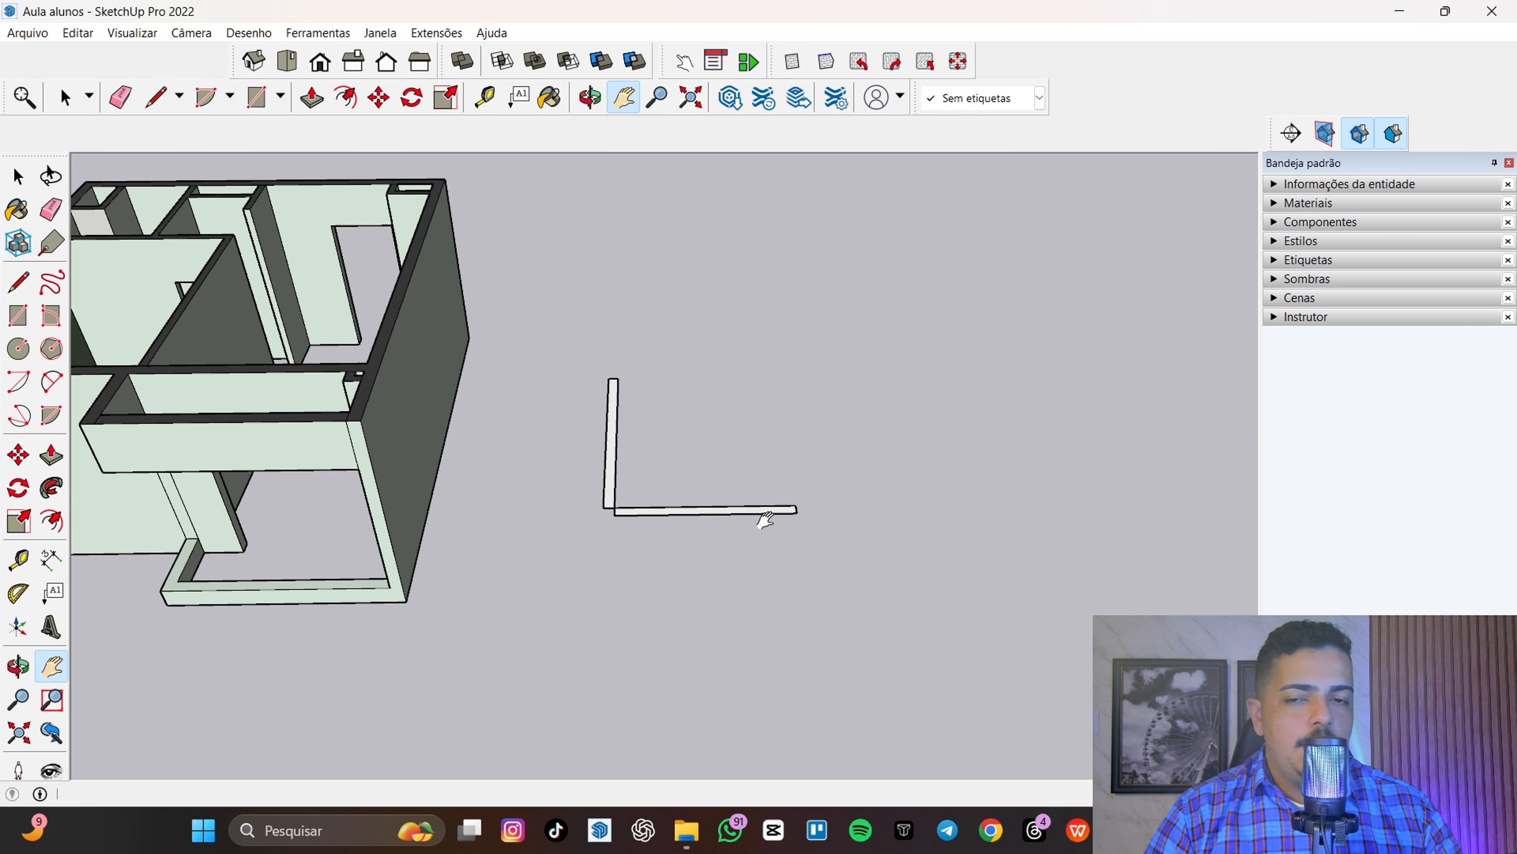
drag(700, 613, 956, 598)
scroll(865, 567, down, 4)
mouse_move(763, 569)
middle_down()
mouse_move(792, 637)
mouse_move(753, 589)
middle_up()
drag(753, 589, 1019, 633)
drag(866, 578, 776, 591)
scroll(776, 589, up, 2)
scroll(610, 580, up, 2)
scroll(633, 586, up, 6)
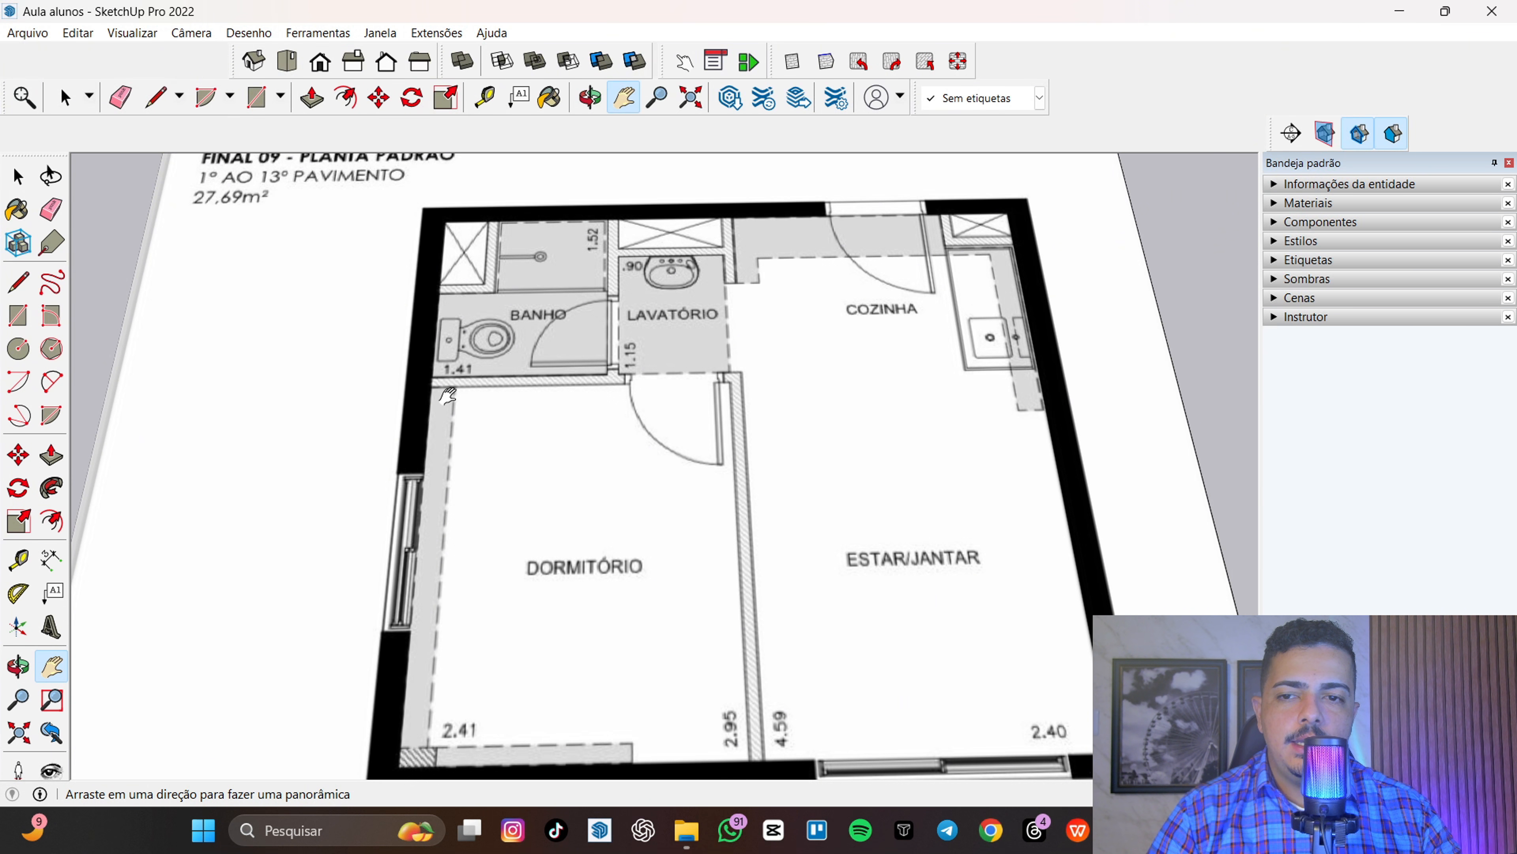
drag(460, 408, 438, 389)
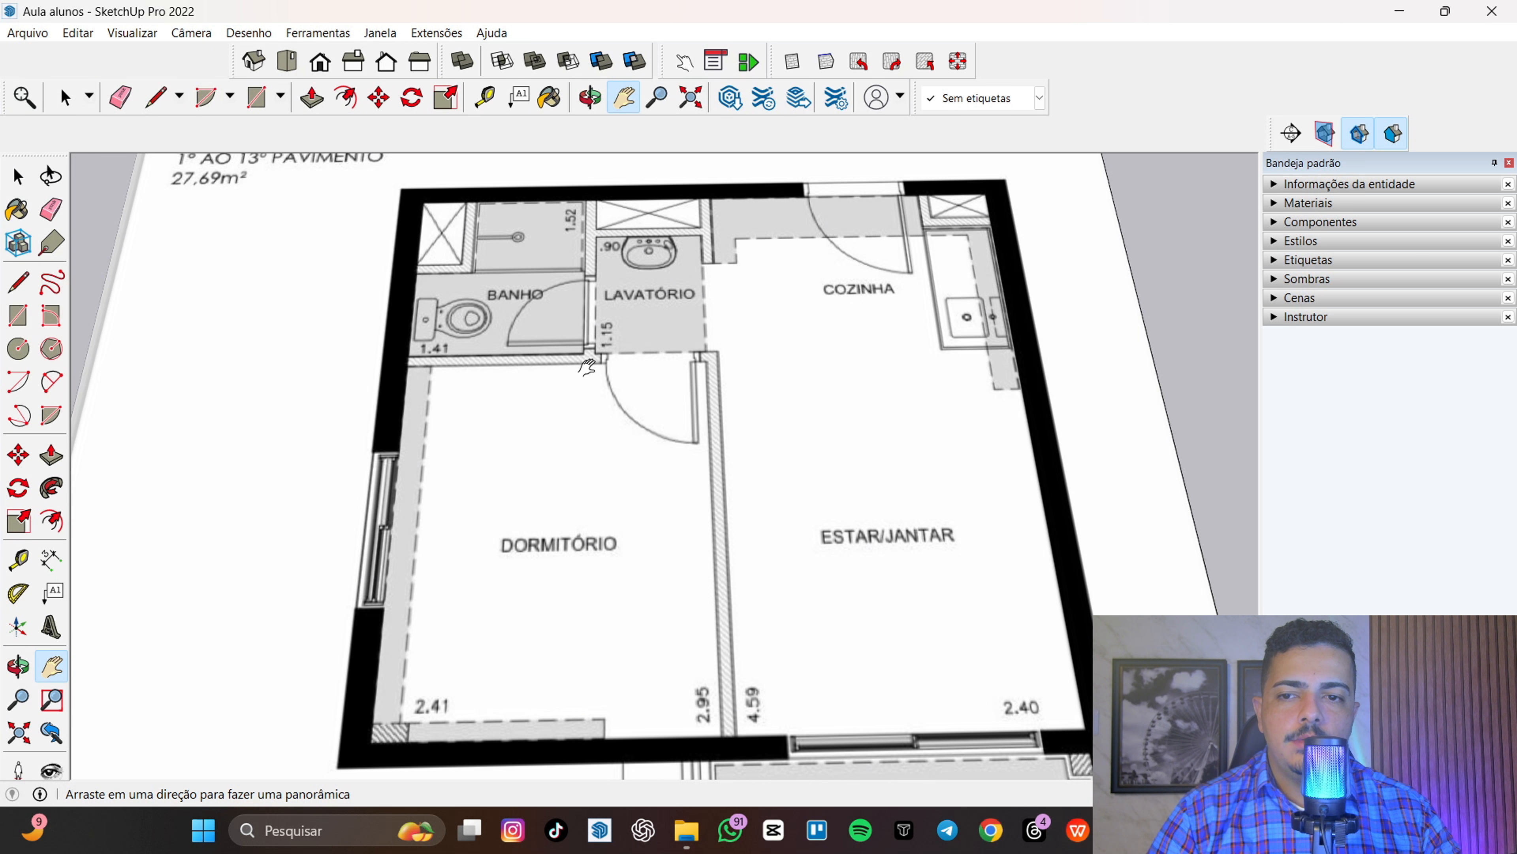
middle_drag(439, 368, 406, 382)
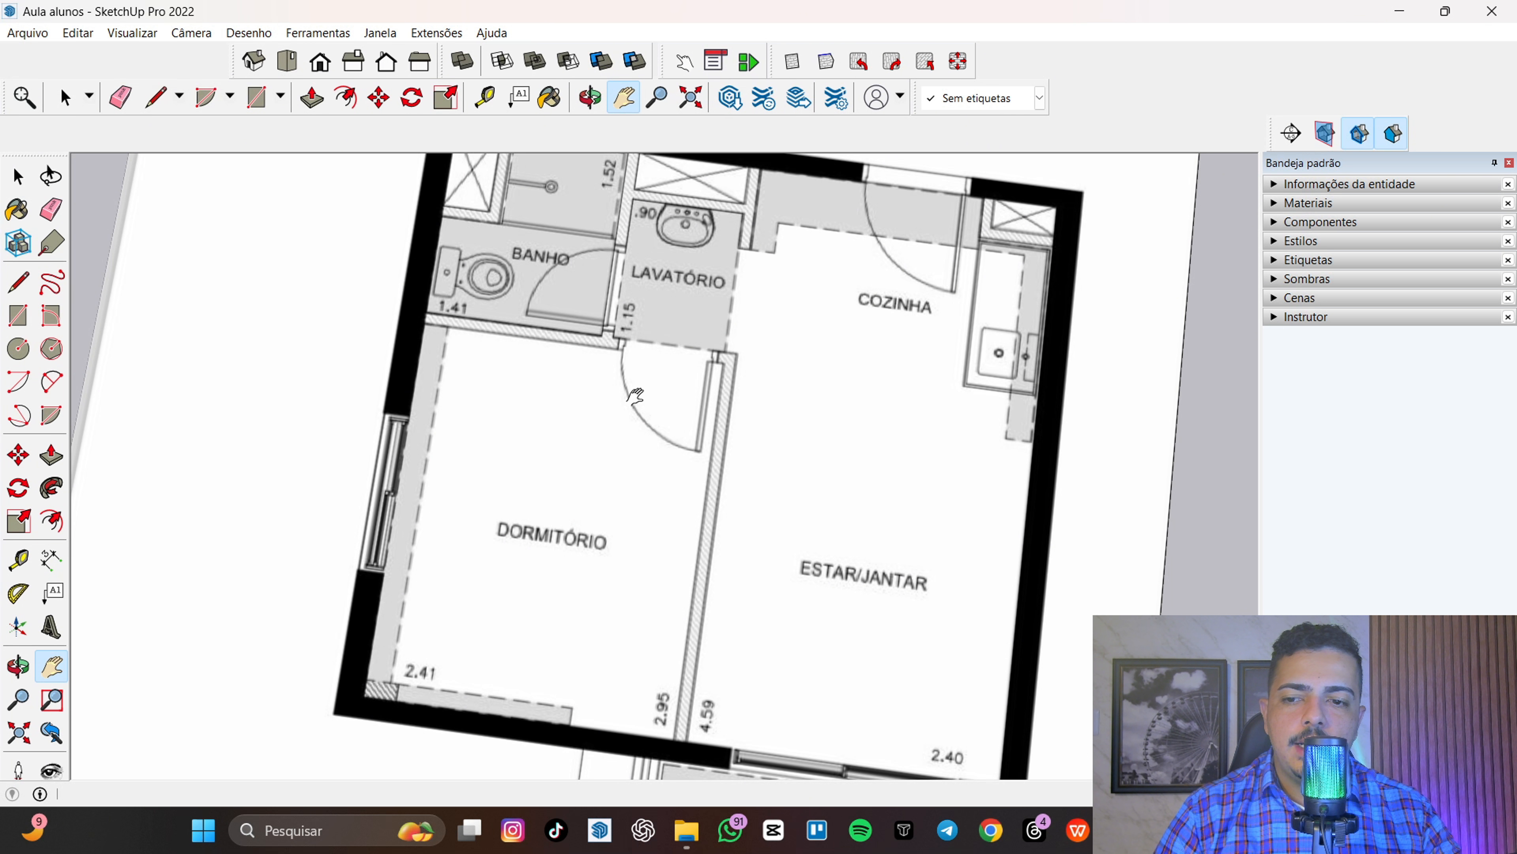
- Draw the wall between bedroom and bathroom as a narrow rectangle running inward from the side wall's upper inner corner
scroll(623, 380, down, 2)
mouse_move(667, 465)
middle_down()
mouse_move(744, 542)
mouse_move(630, 457)
middle_up()
scroll(630, 457, down, 2)
middle_drag(746, 569, 765, 498)
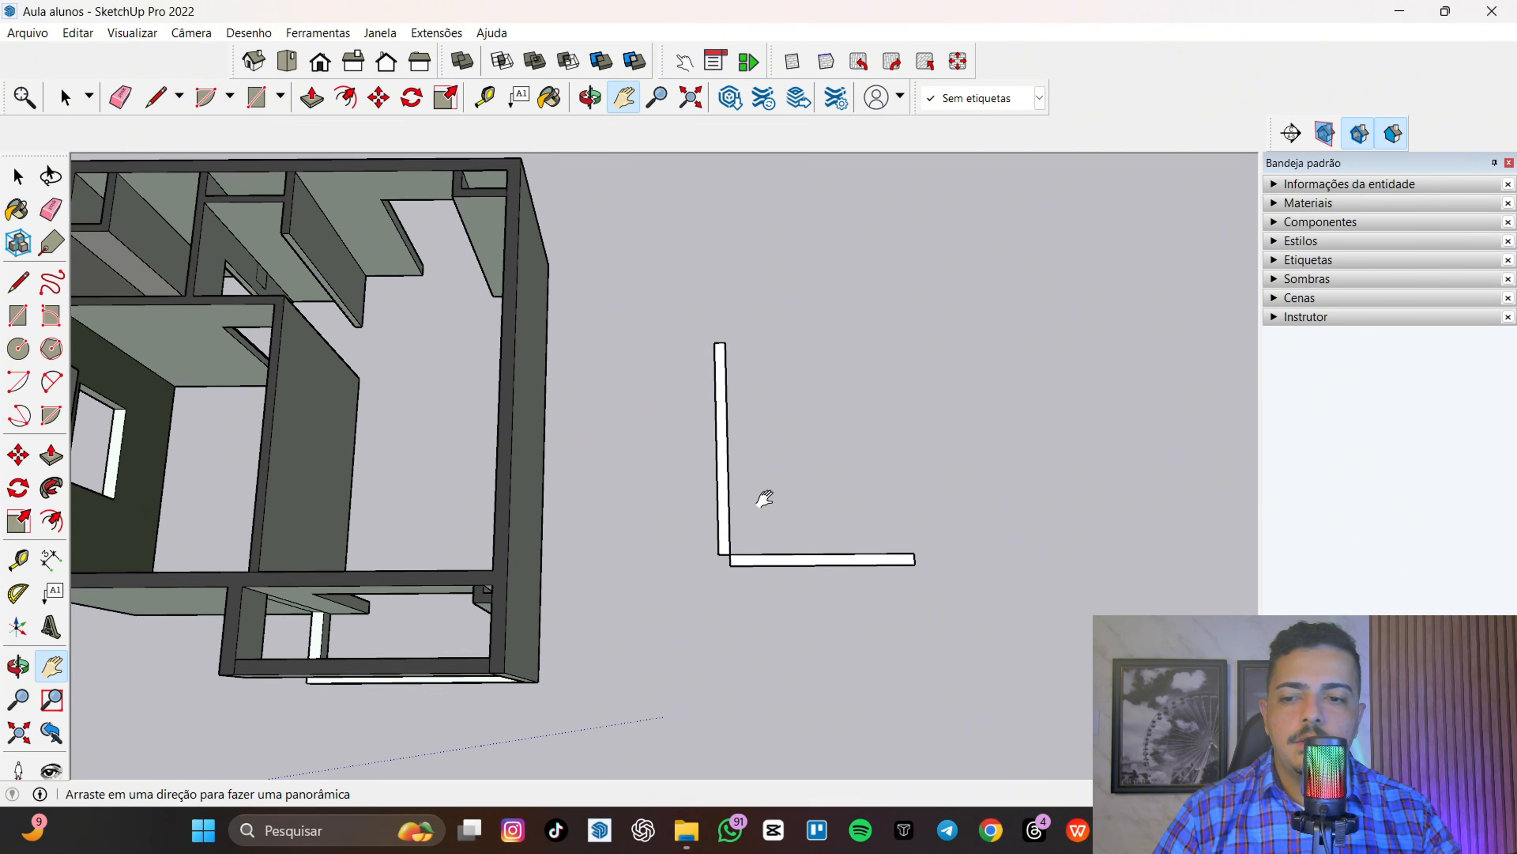
key(r)
click(725, 343)
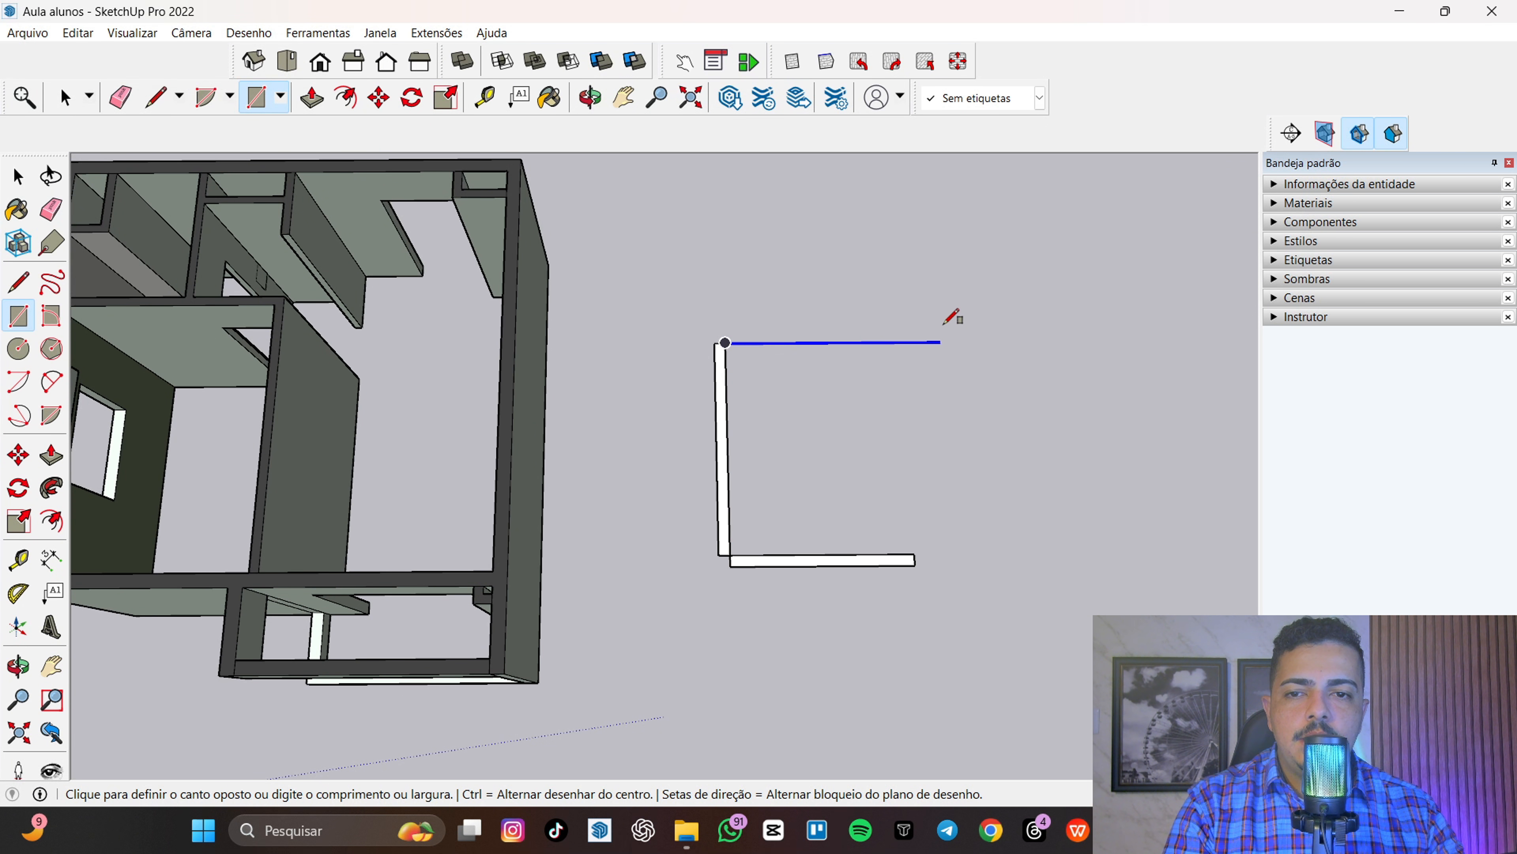
scroll(942, 326, up, 3)
middle_drag(908, 353, 884, 188)
scroll(833, 271, up, 3)
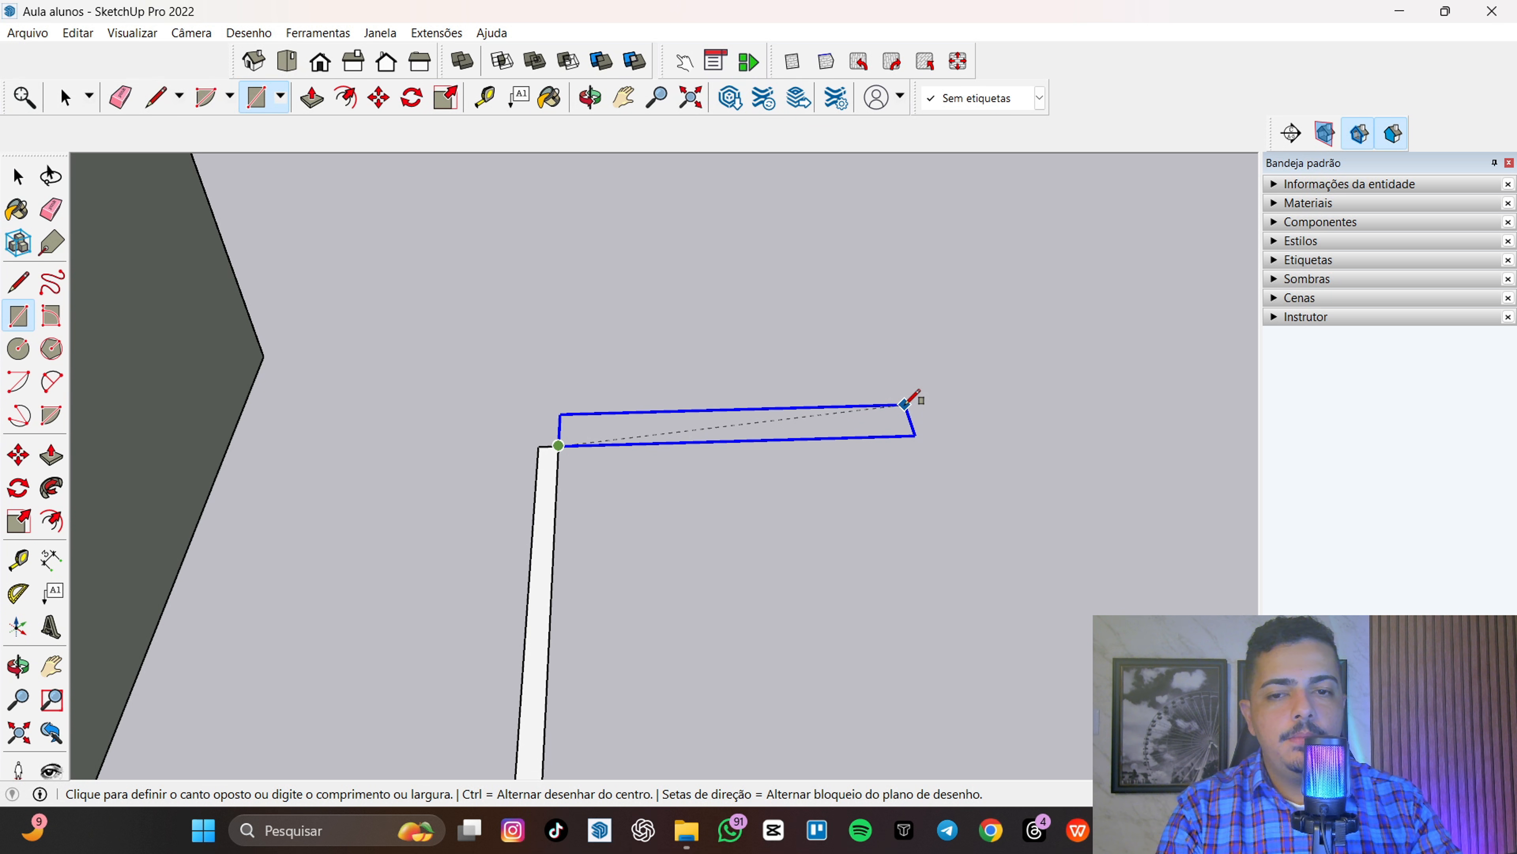
key(Return)
scroll(630, 468, down, 10)
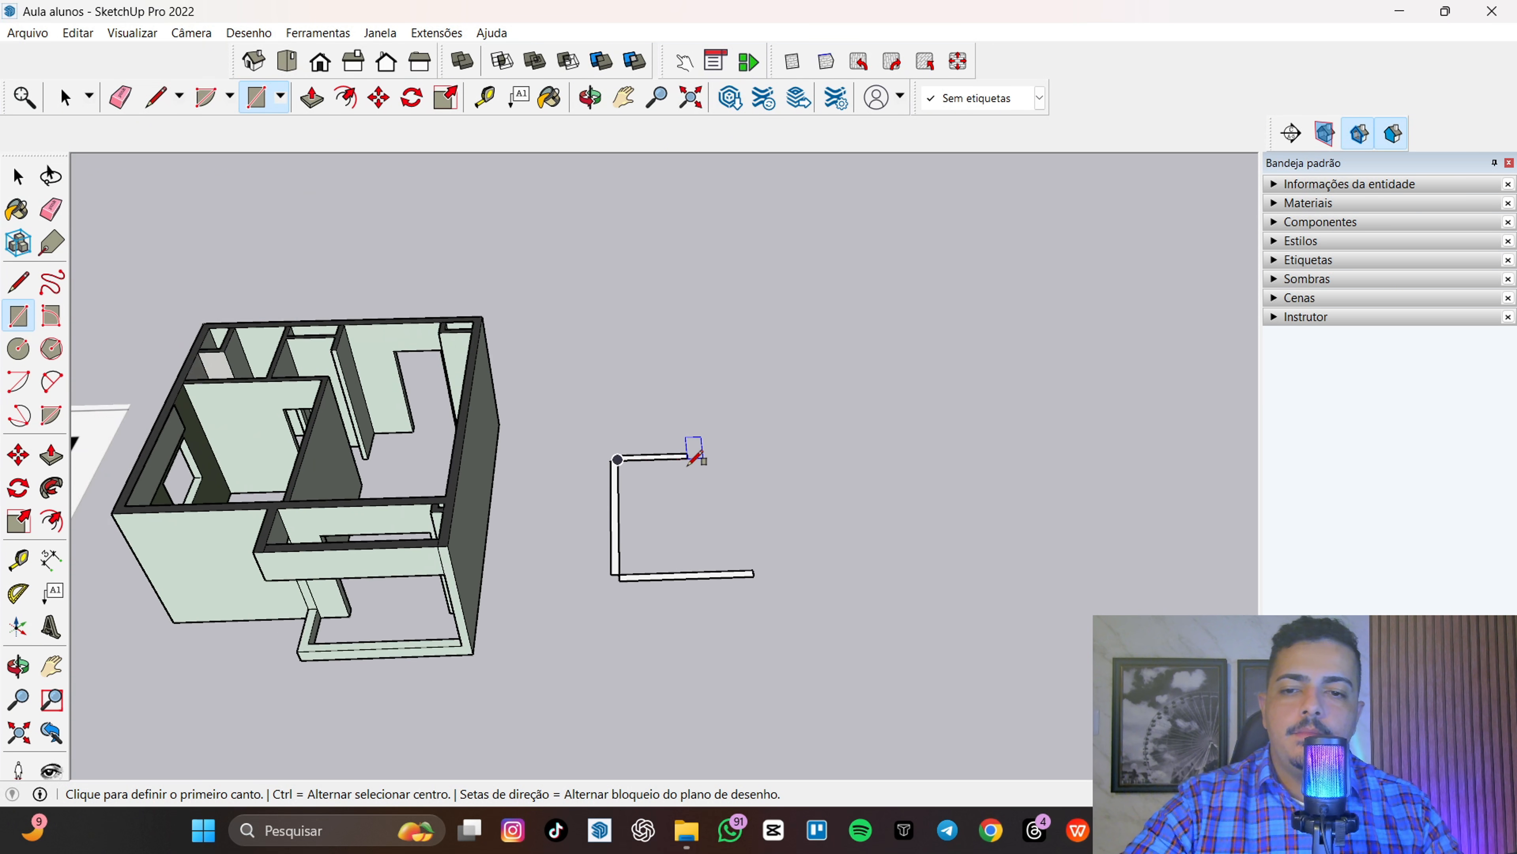
- Close both open outer corners of the side wall with small rectangles spanning the adjoining walls' outer endpoints
key(h)
drag(289, 397, 779, 534)
drag(1108, 648, 678, 556)
scroll(776, 567, up, 6)
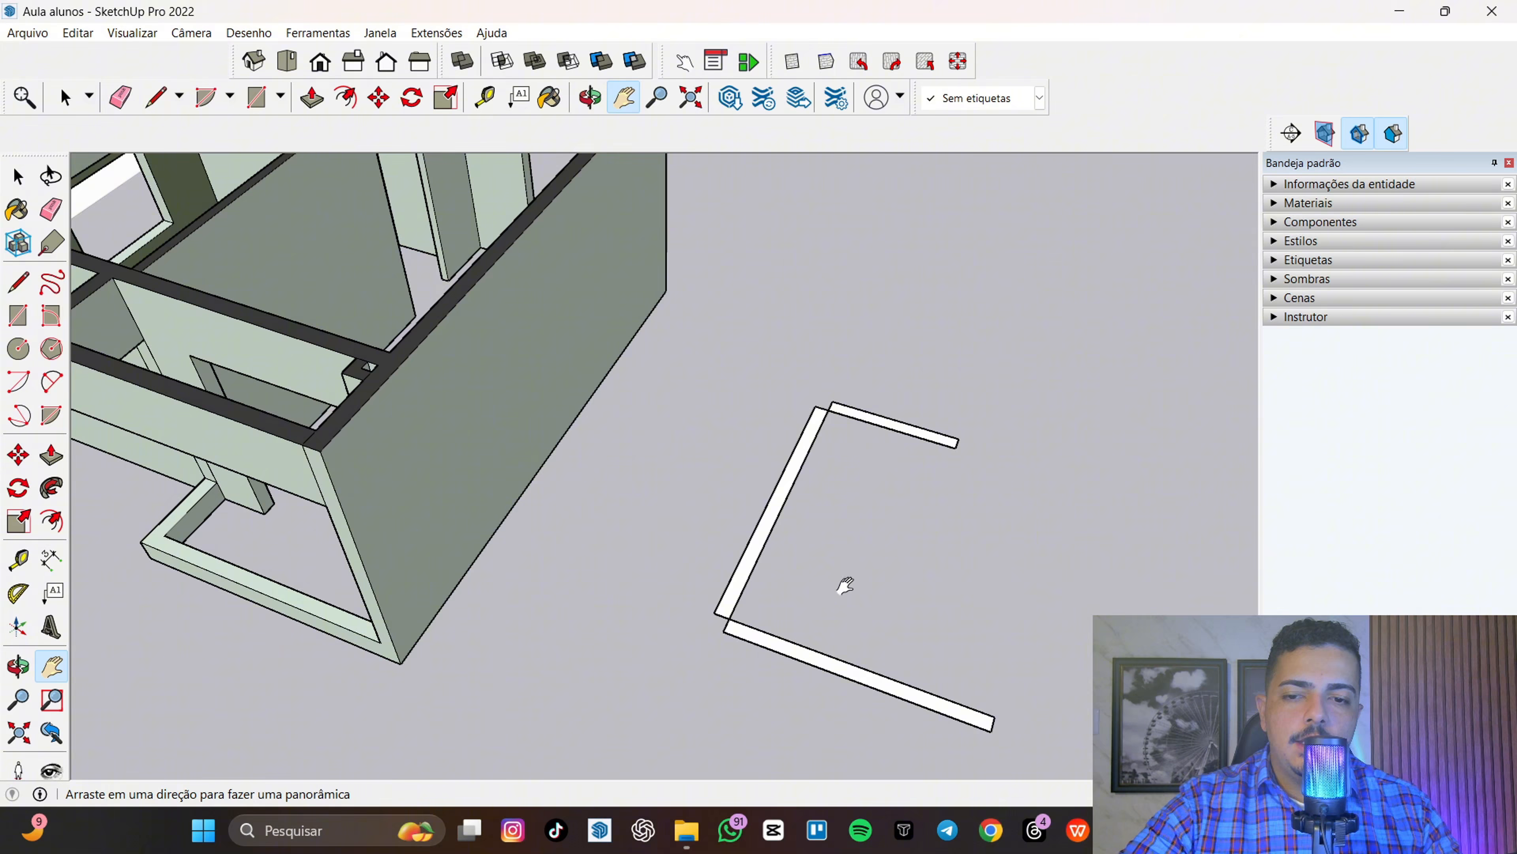
middle_drag(847, 579, 969, 576)
scroll(965, 517, up, 3)
middle_drag(879, 514, 830, 433)
key(r)
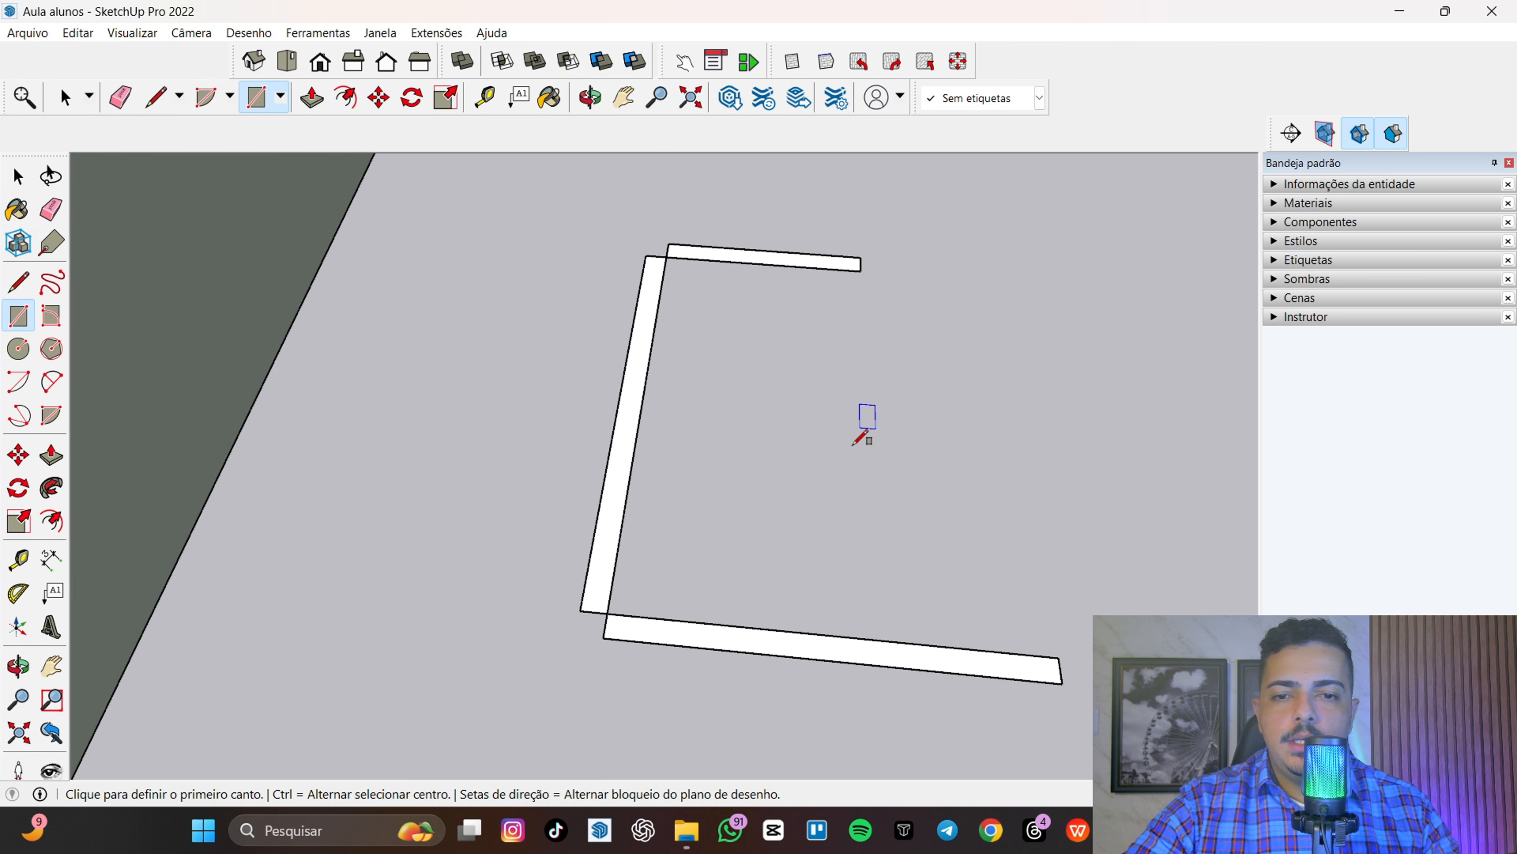
click(603, 637)
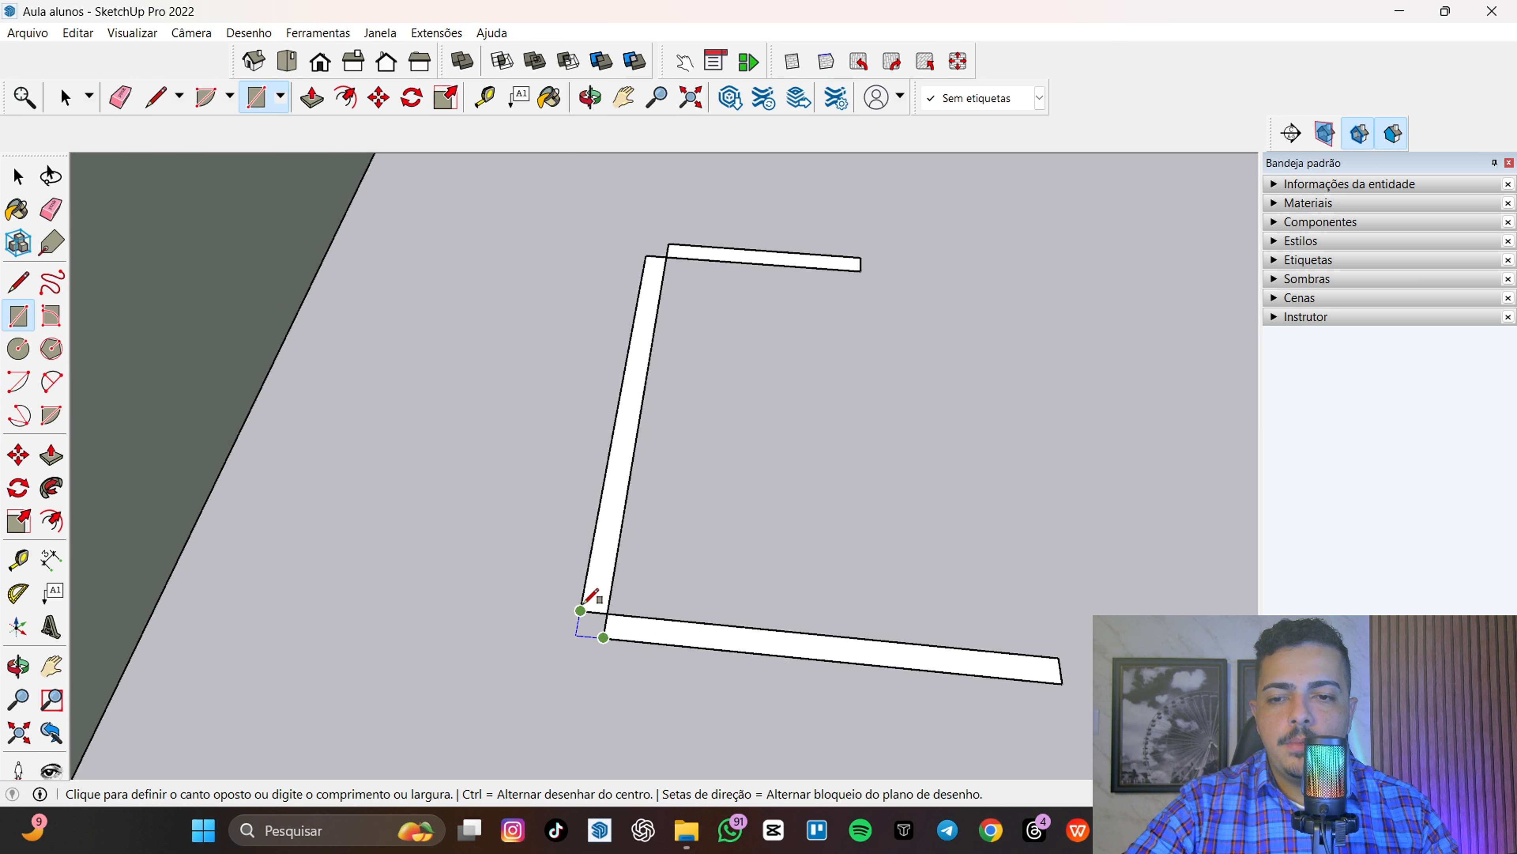
click(584, 604)
click(646, 253)
click(667, 244)
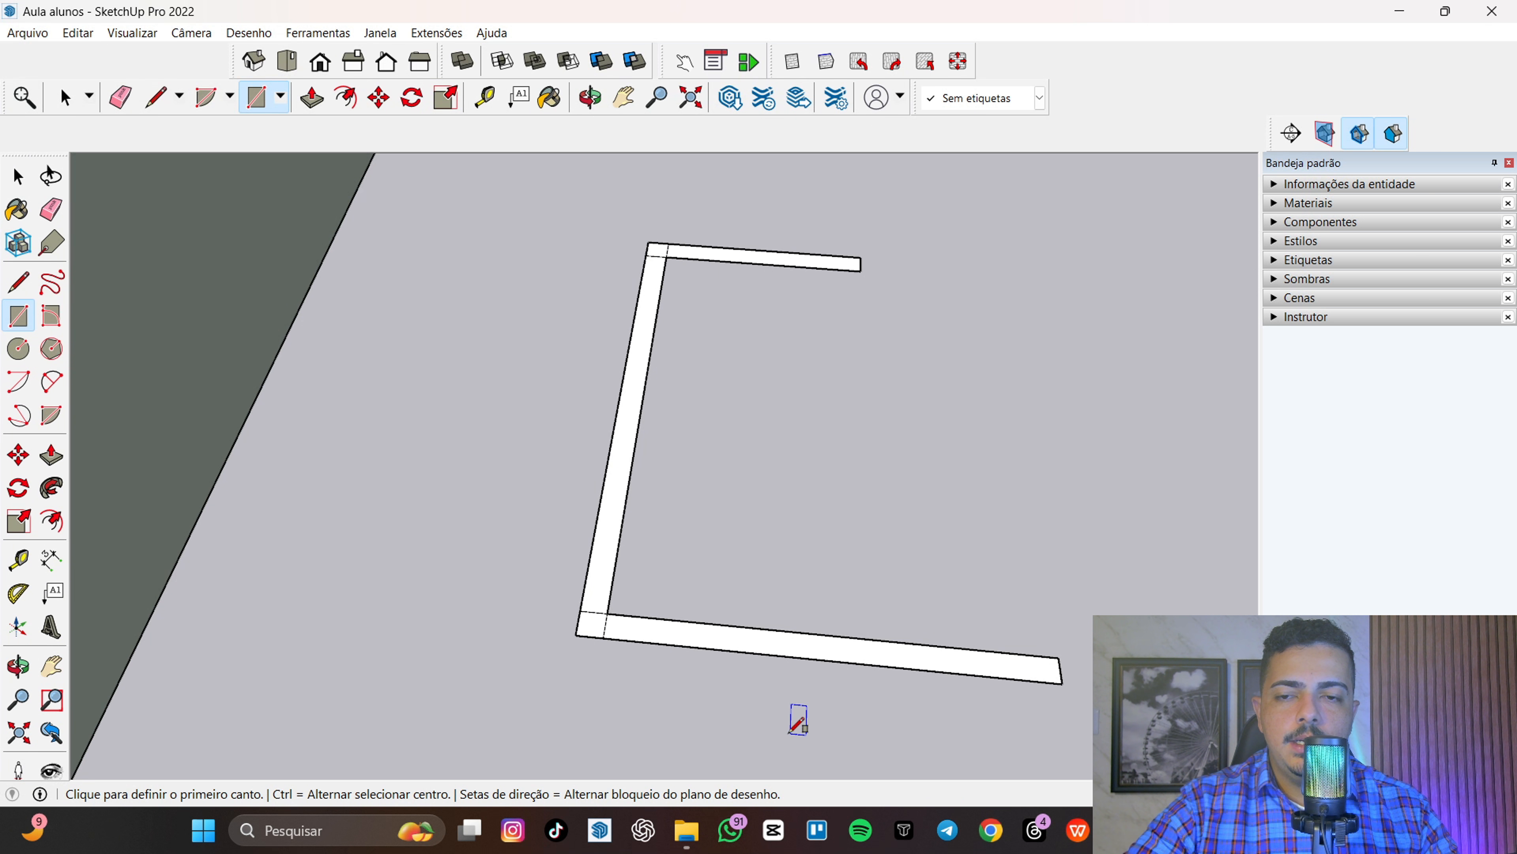
- Examine the bedroom's lower wall and its corner with the side wall on the floor plan
scroll(522, 661, down, 10)
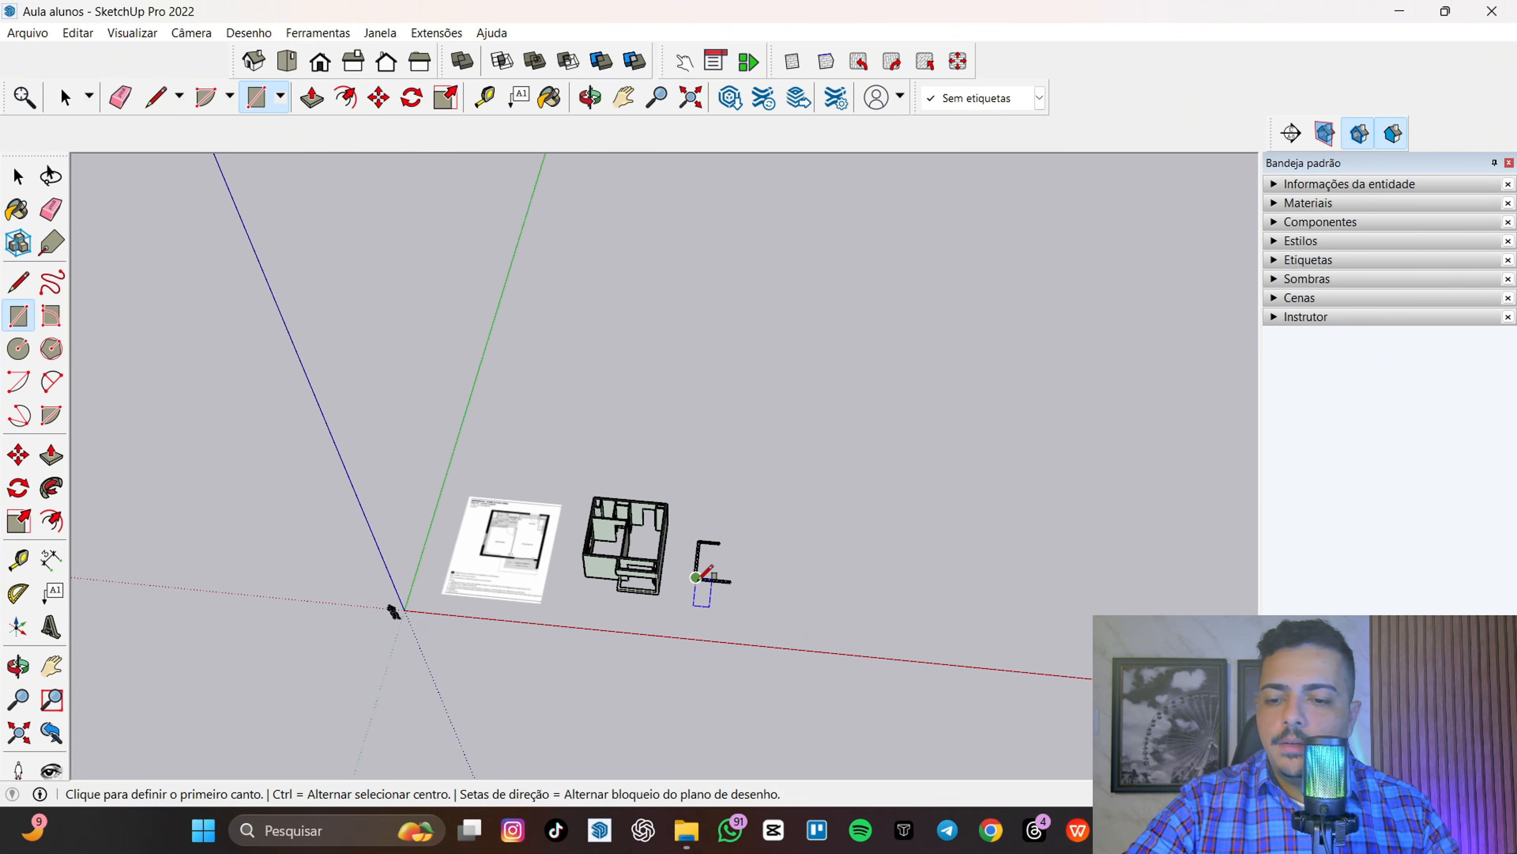
scroll(693, 601, up, 10)
middle_drag(508, 419, 540, 454)
key(r)
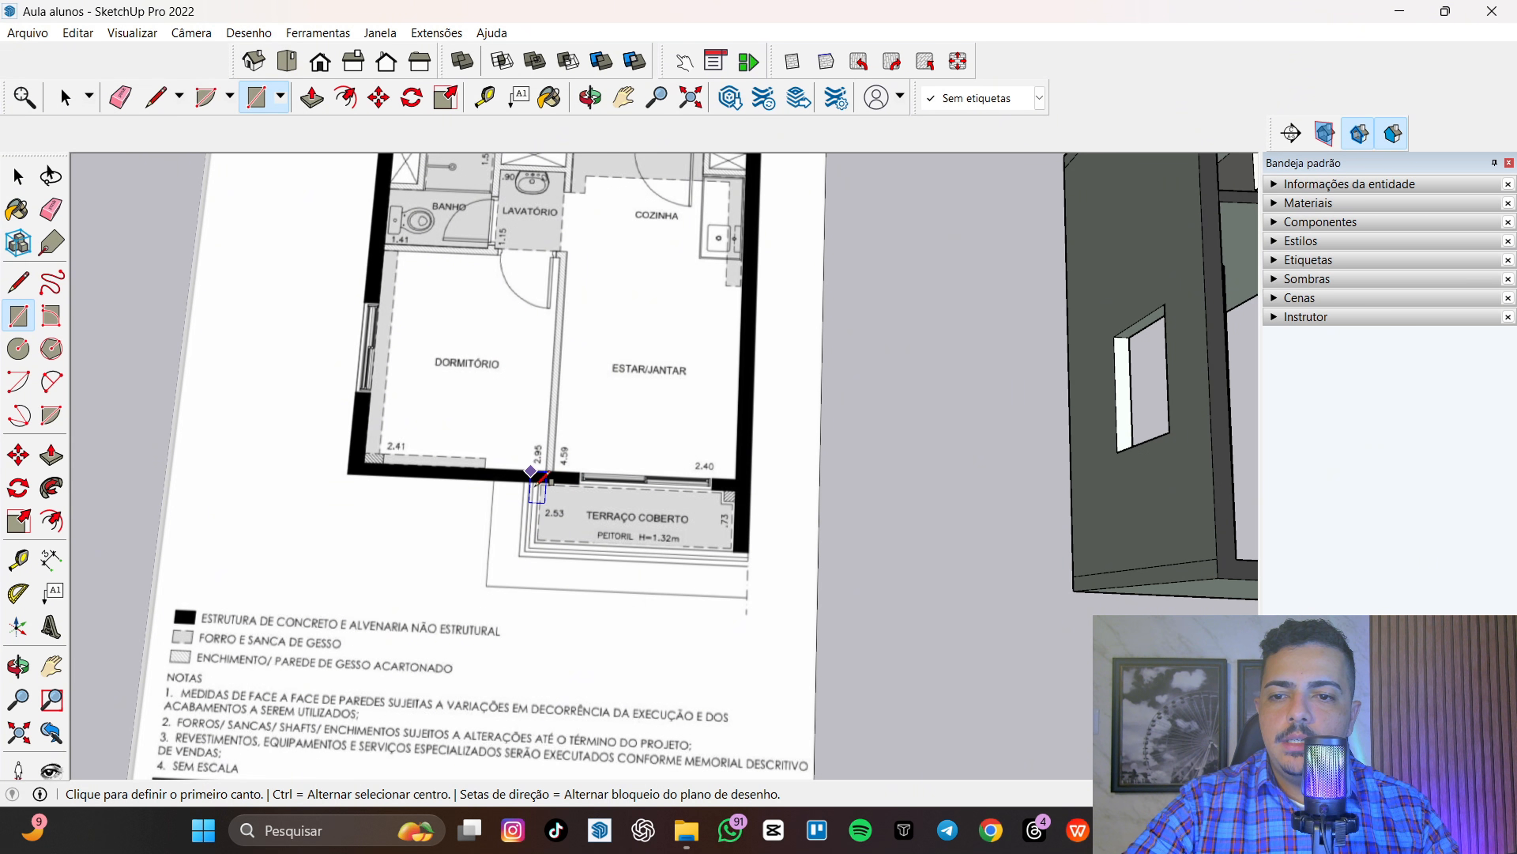
key(h)
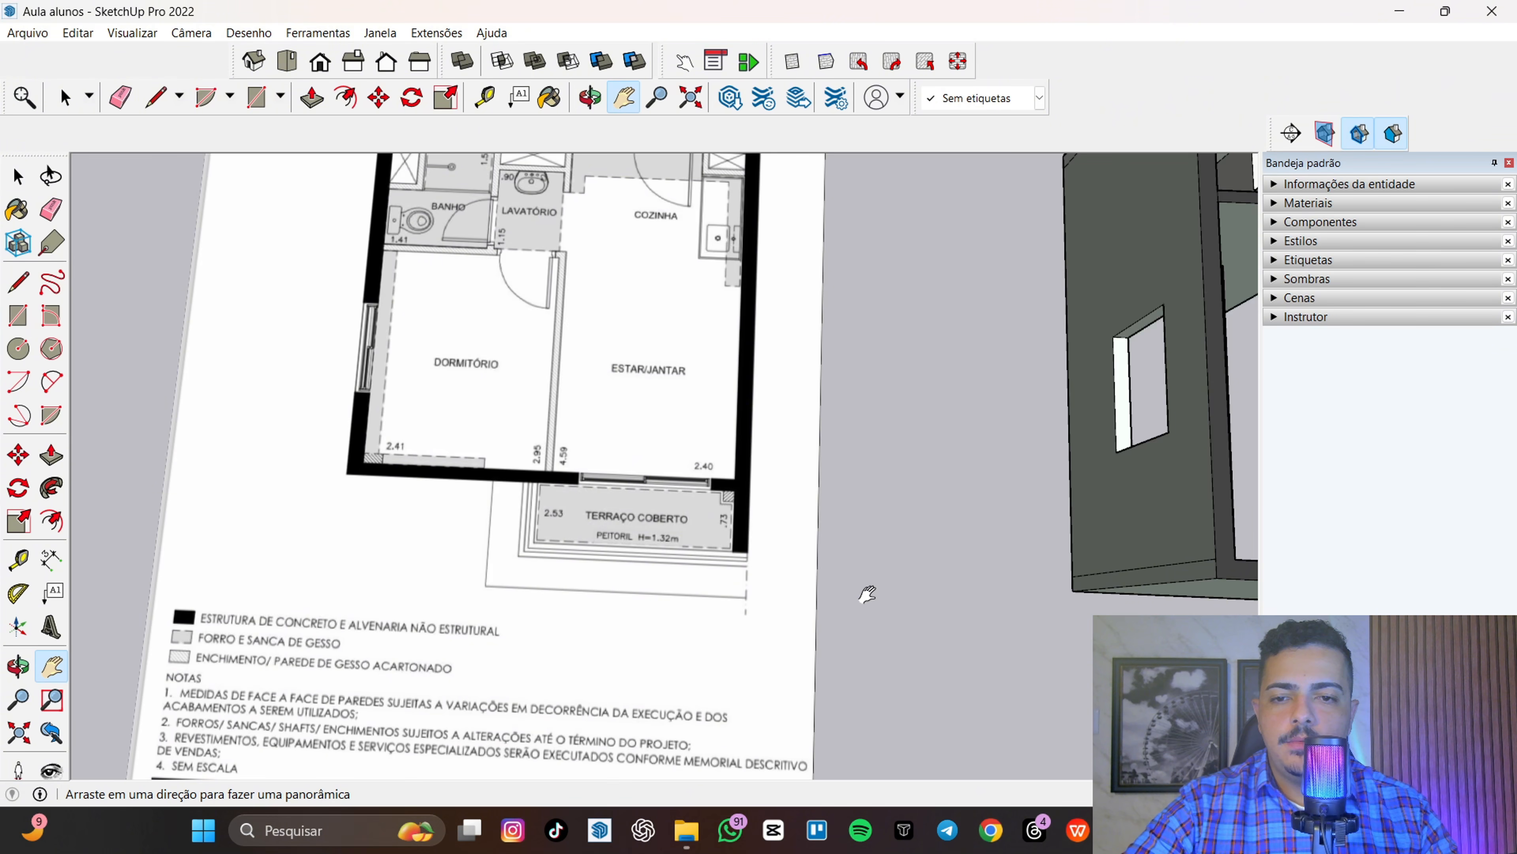
drag(865, 593, 702, 569)
scroll(714, 575, down, 2)
scroll(451, 441, up, 5)
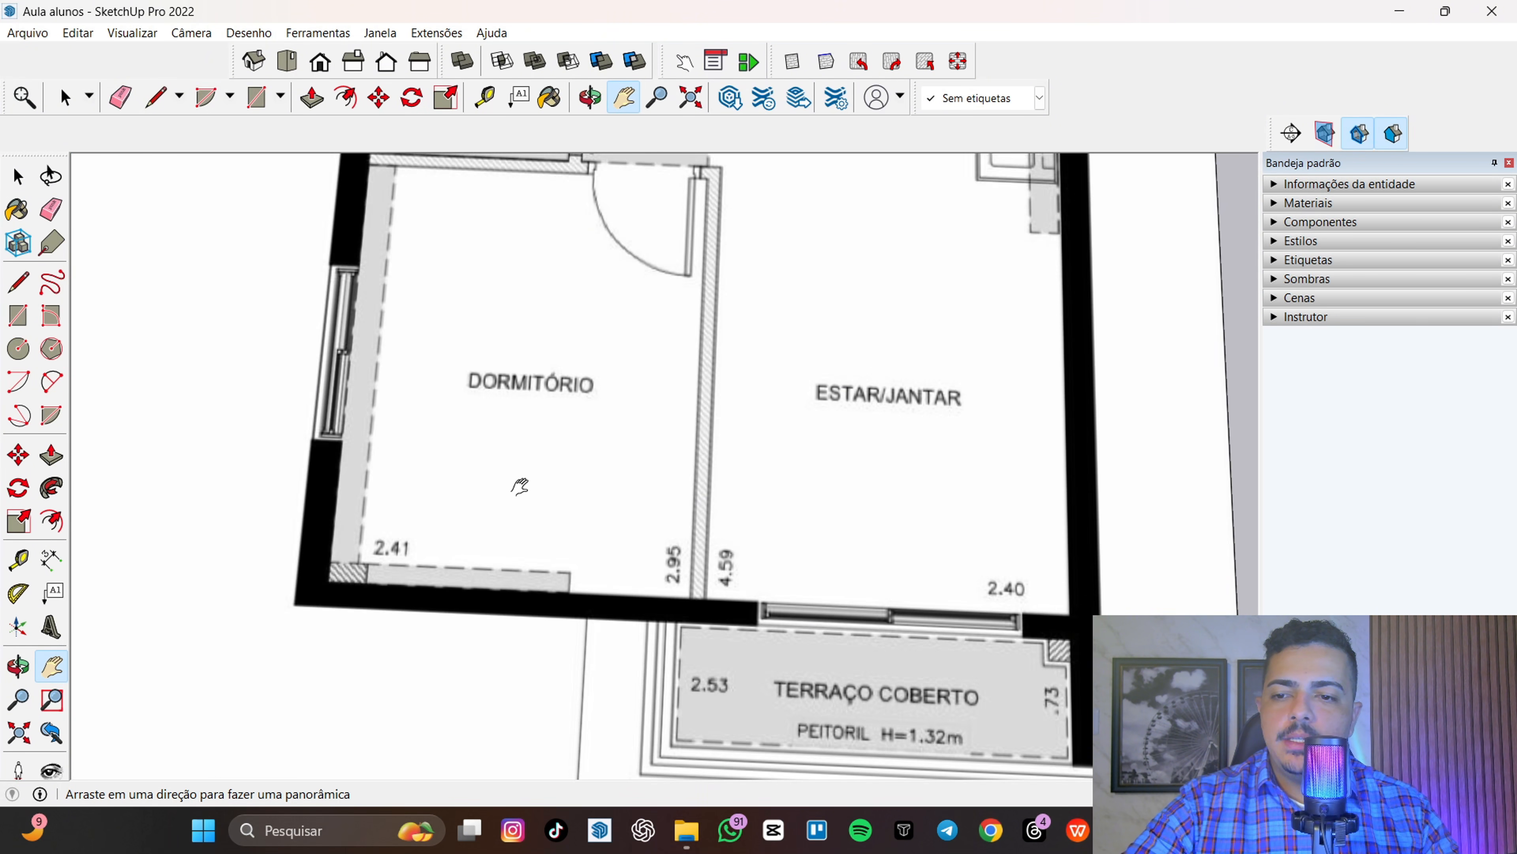
- Measure the thickness of the bedroom's front wall at its outer corner in the finished 3D model
scroll(608, 571, down, 2)
scroll(505, 484, up, 4)
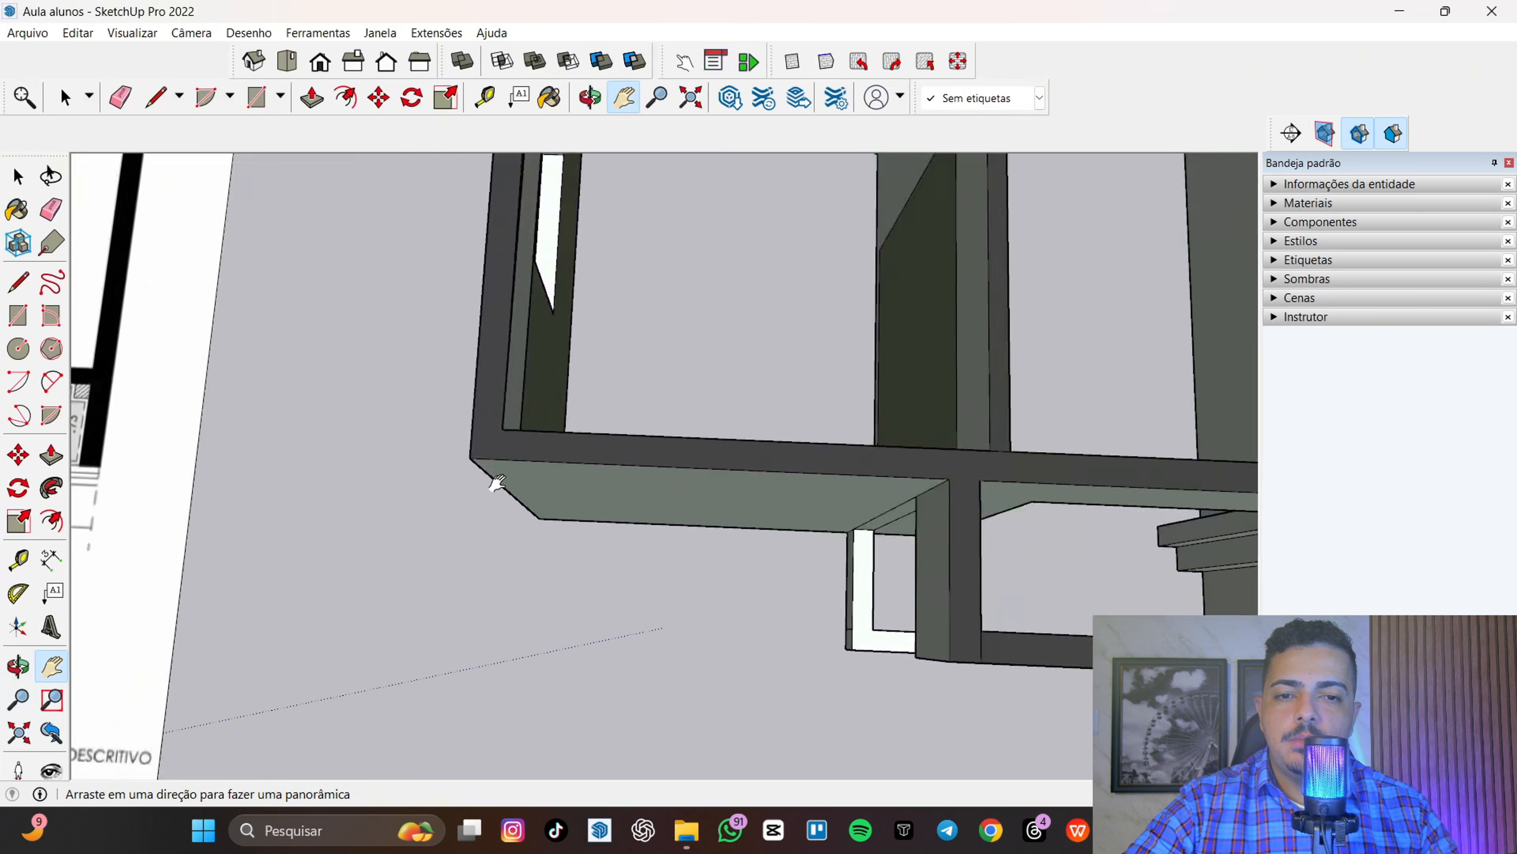
scroll(737, 561, down, 5)
scroll(737, 562, up, 6)
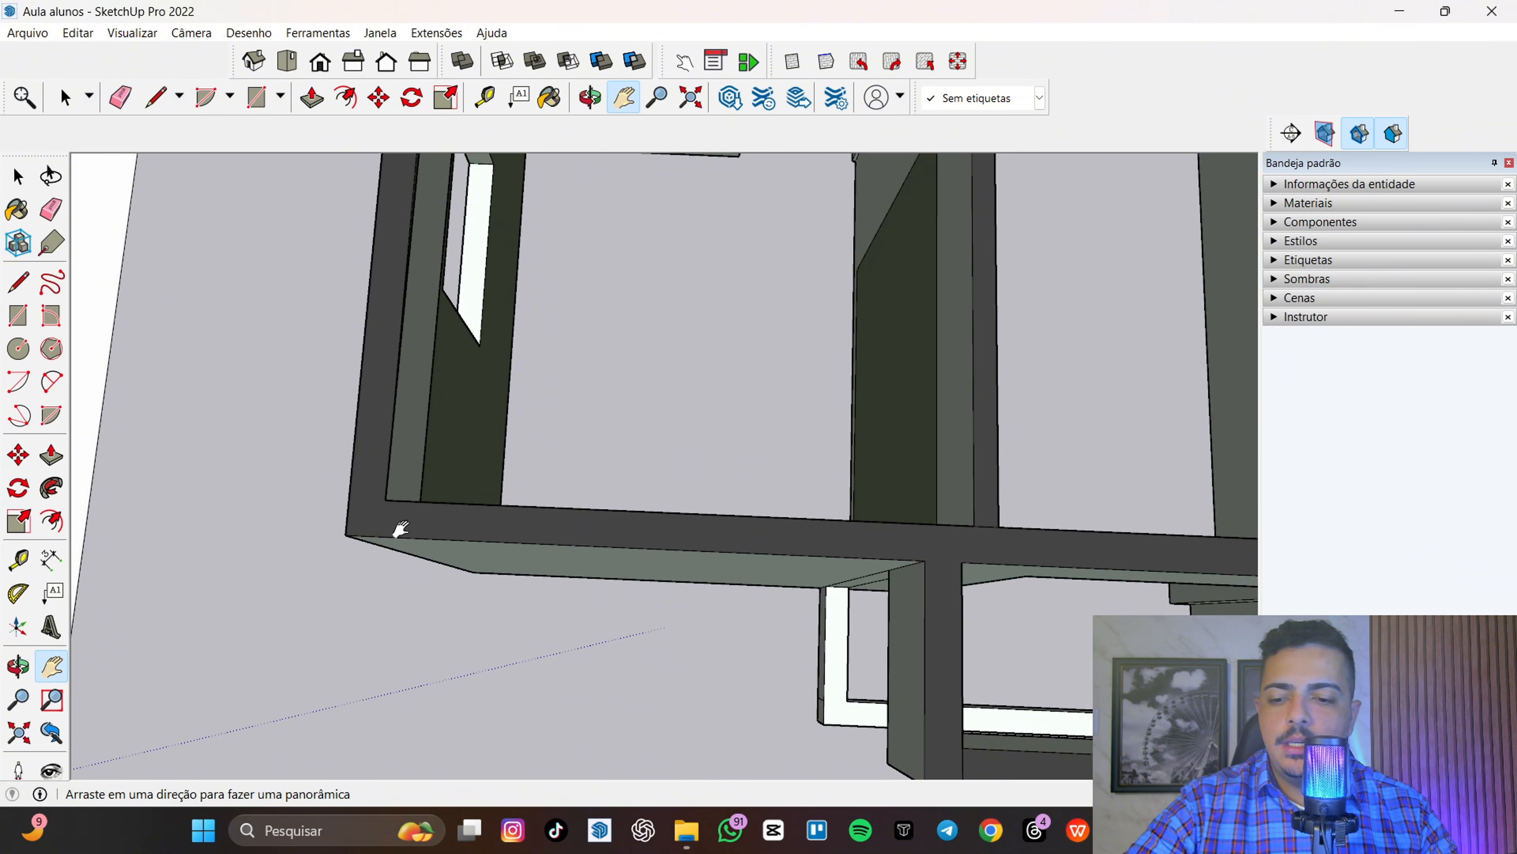
key(t)
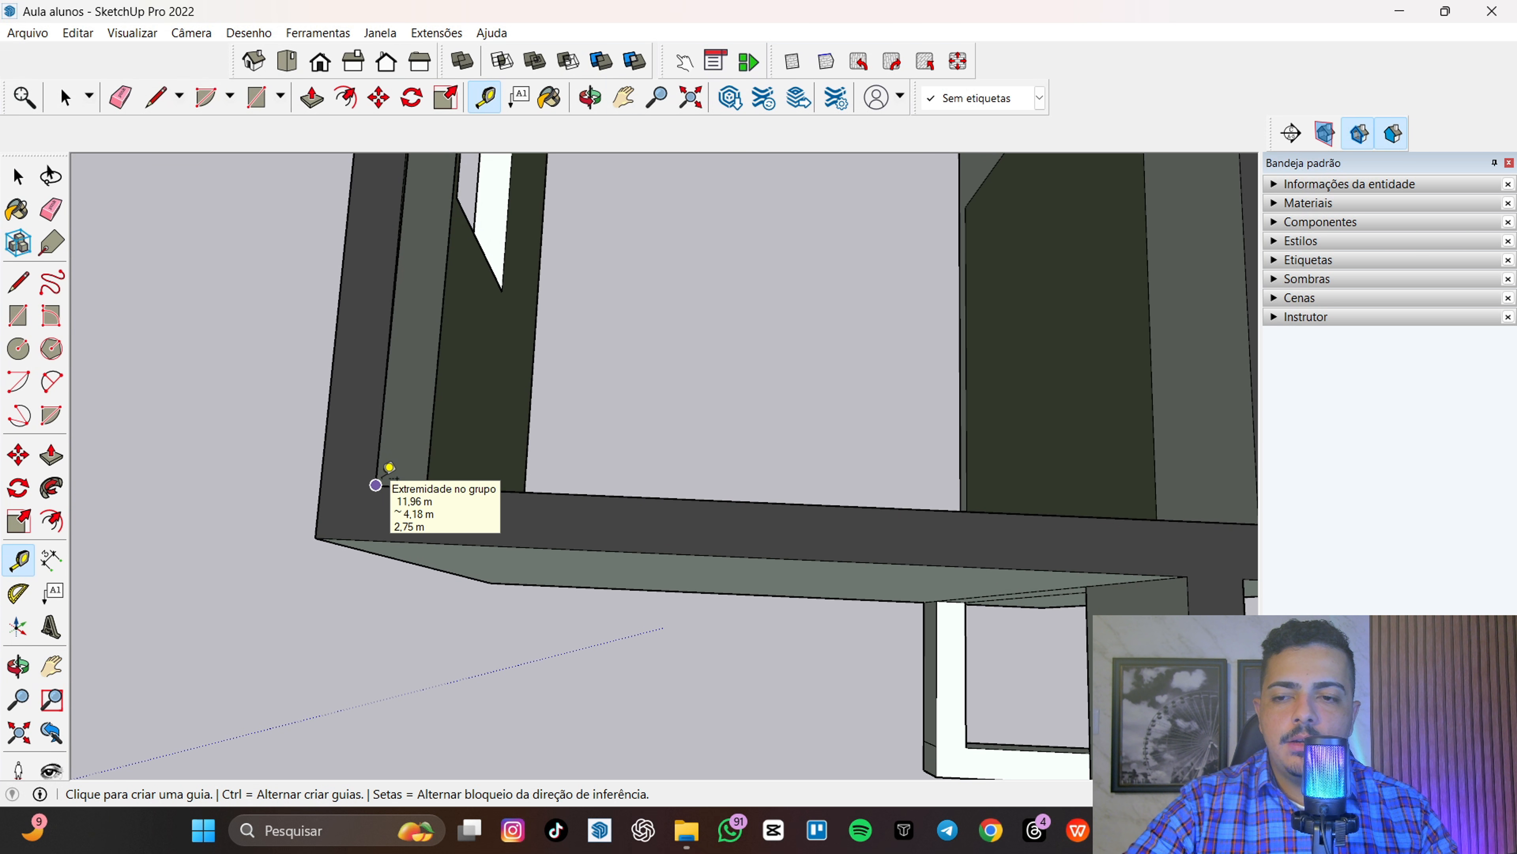
click(376, 484)
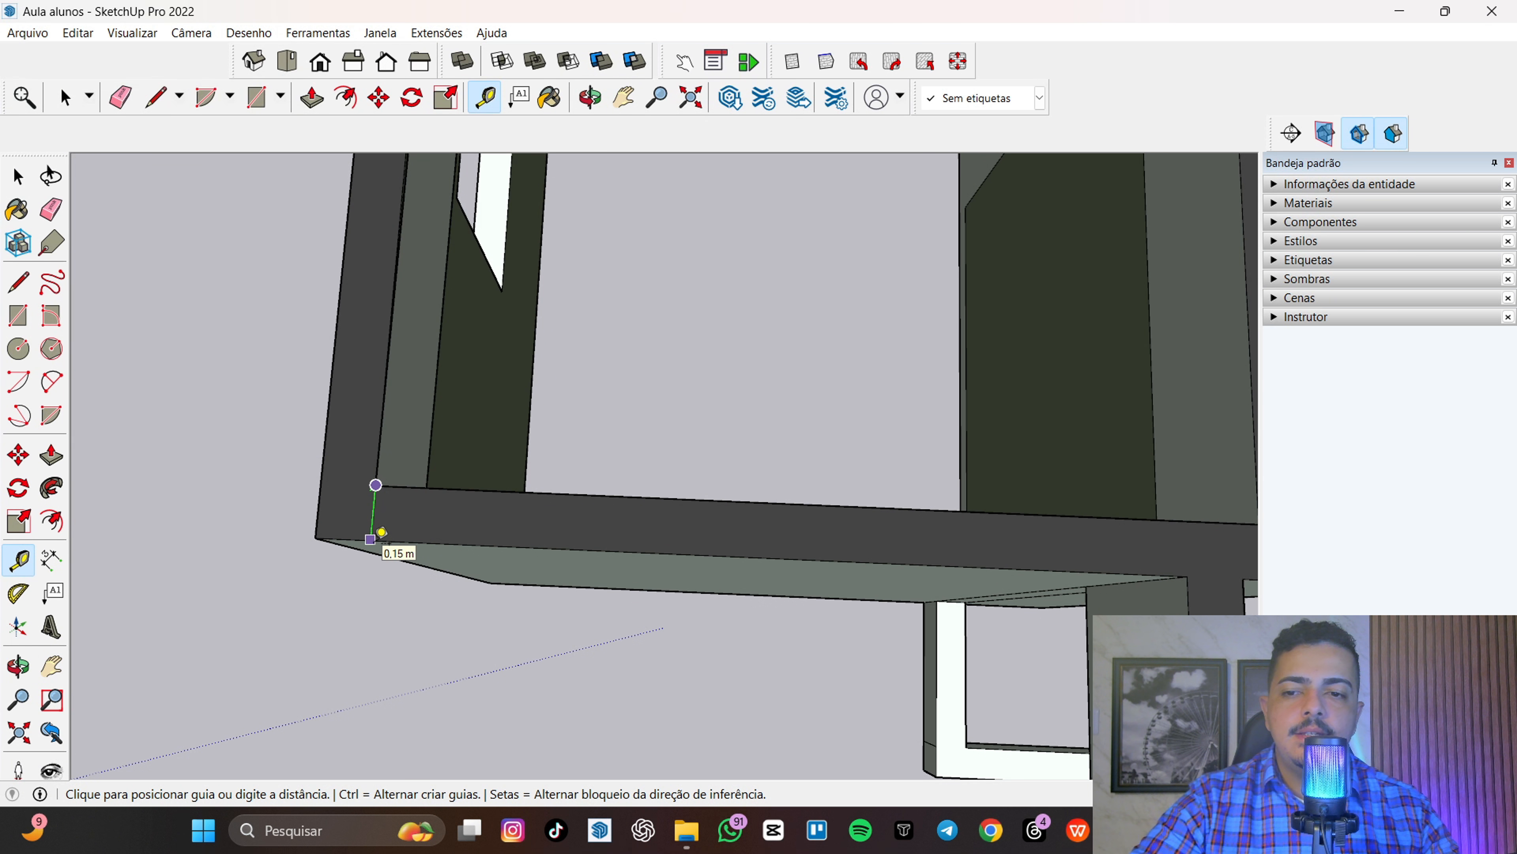
scroll(430, 542, down, 10)
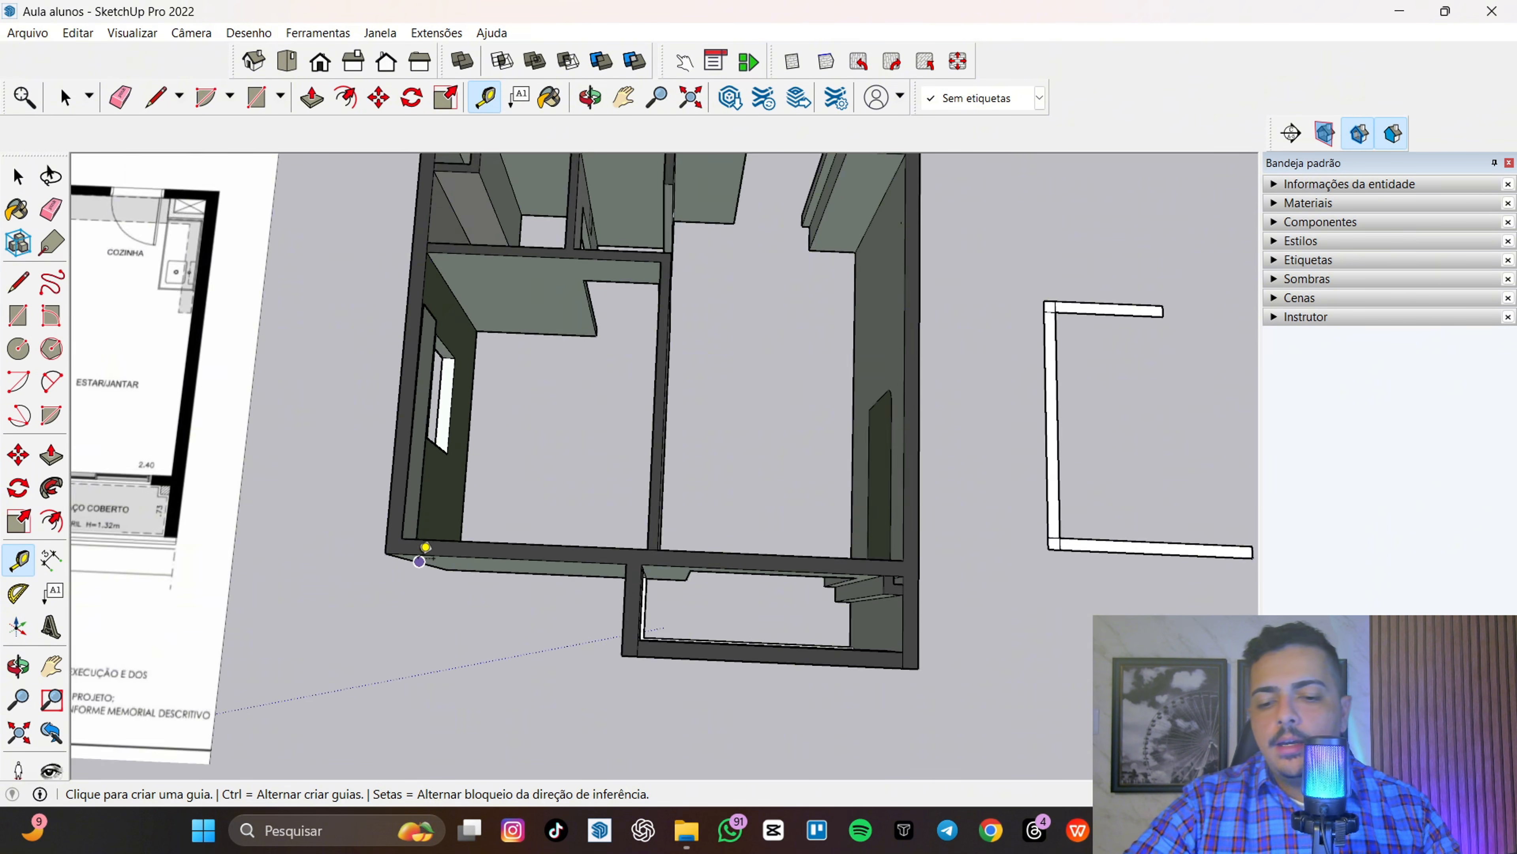
- Check the floor plan's wall-type legend and compare it with the hatched fill in the bedroom's lower-left corner
key(h)
drag(297, 523, 601, 476)
scroll(729, 534, up, 8)
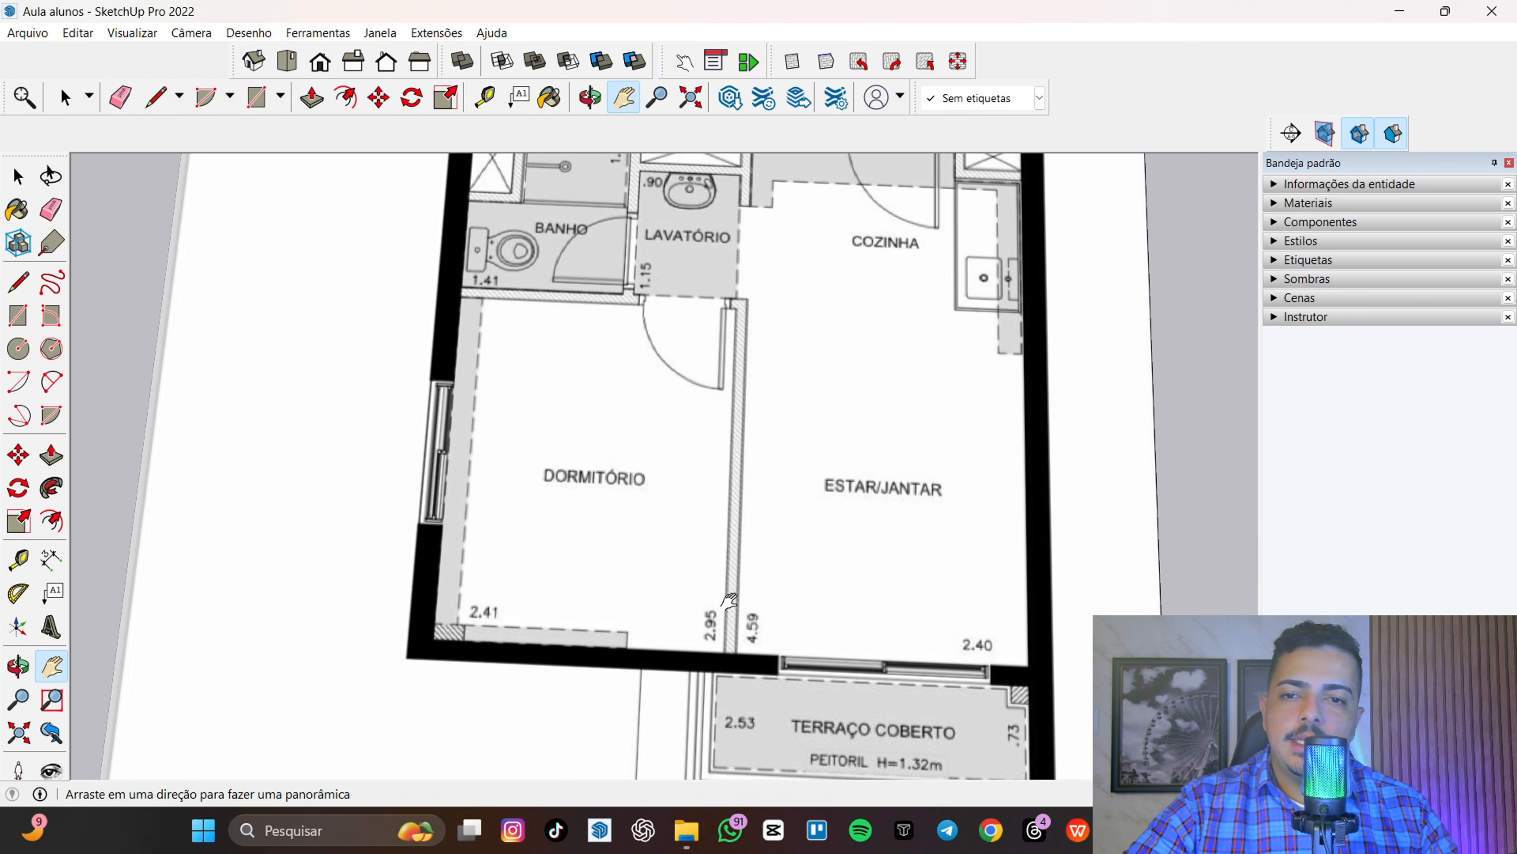
scroll(666, 377, down, 5)
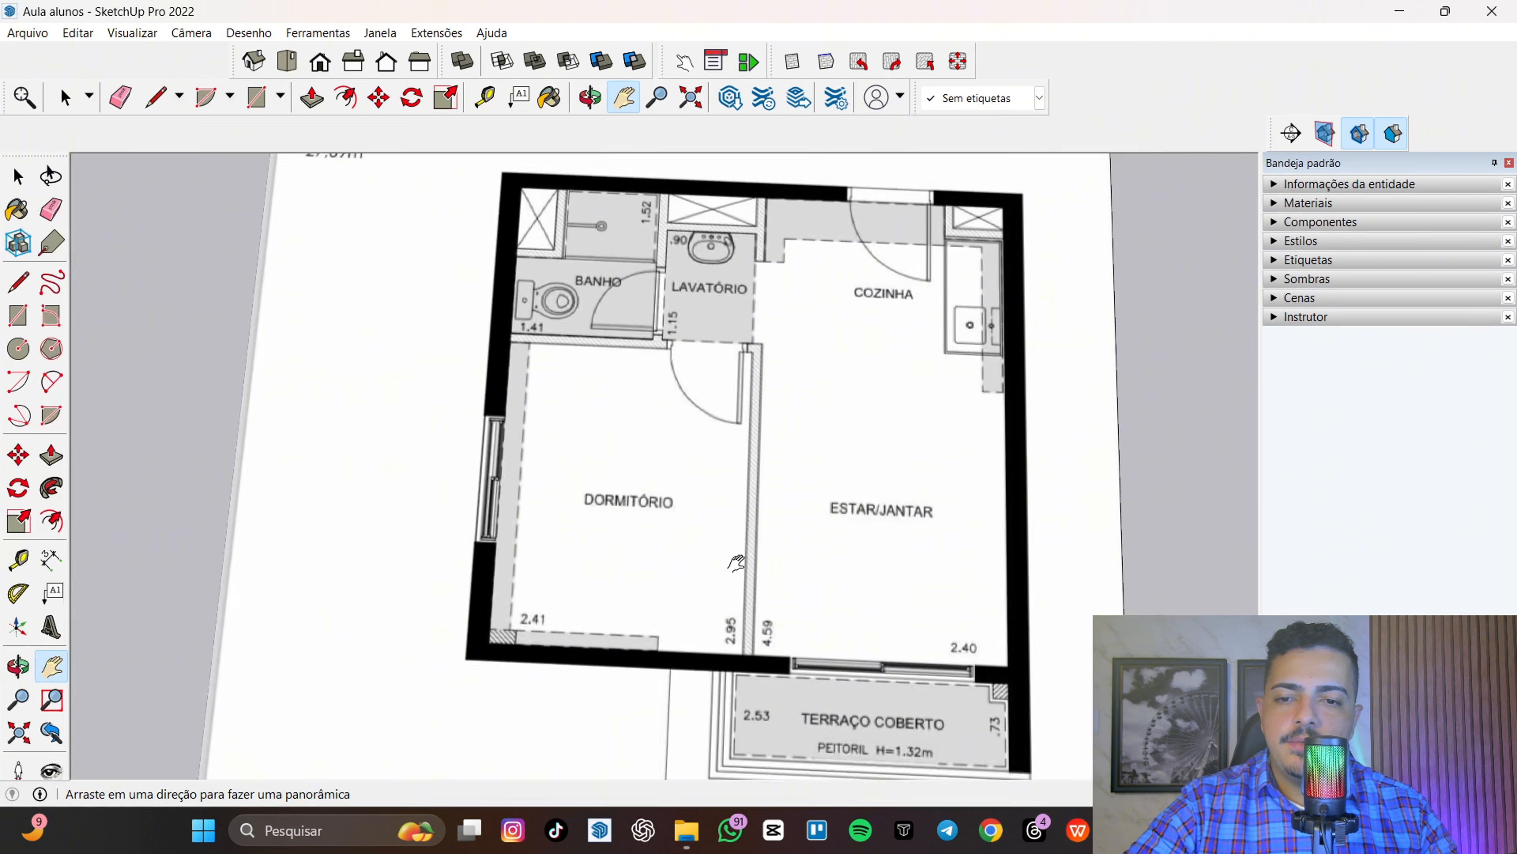
drag(573, 771, 597, 508)
scroll(508, 589, up, 4)
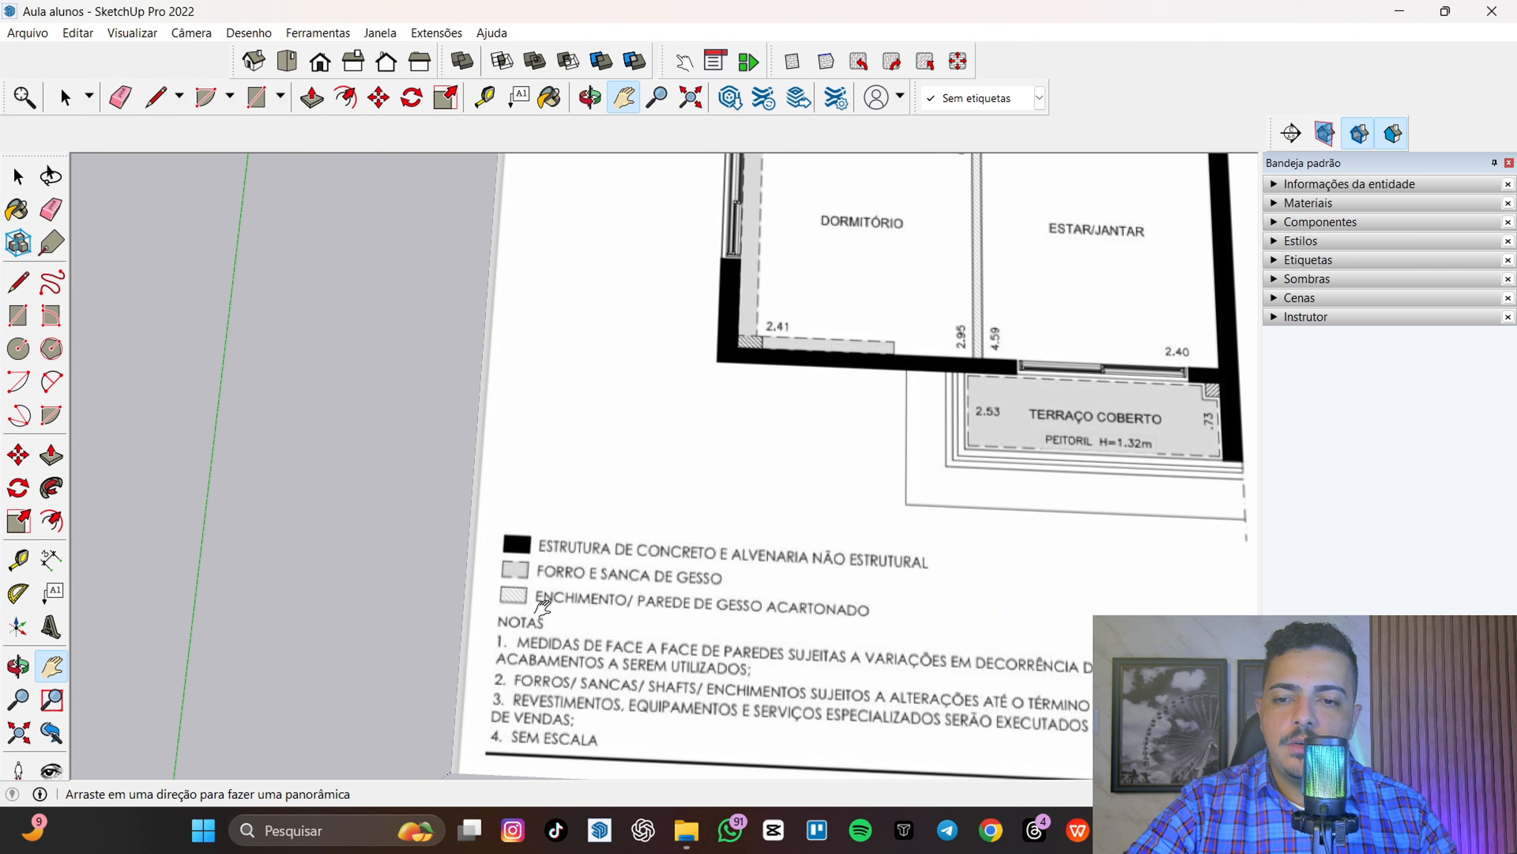
scroll(845, 607, up, 2)
scroll(855, 496, down, 3)
drag(853, 484, 815, 742)
drag(865, 533, 830, 559)
scroll(694, 621, up, 4)
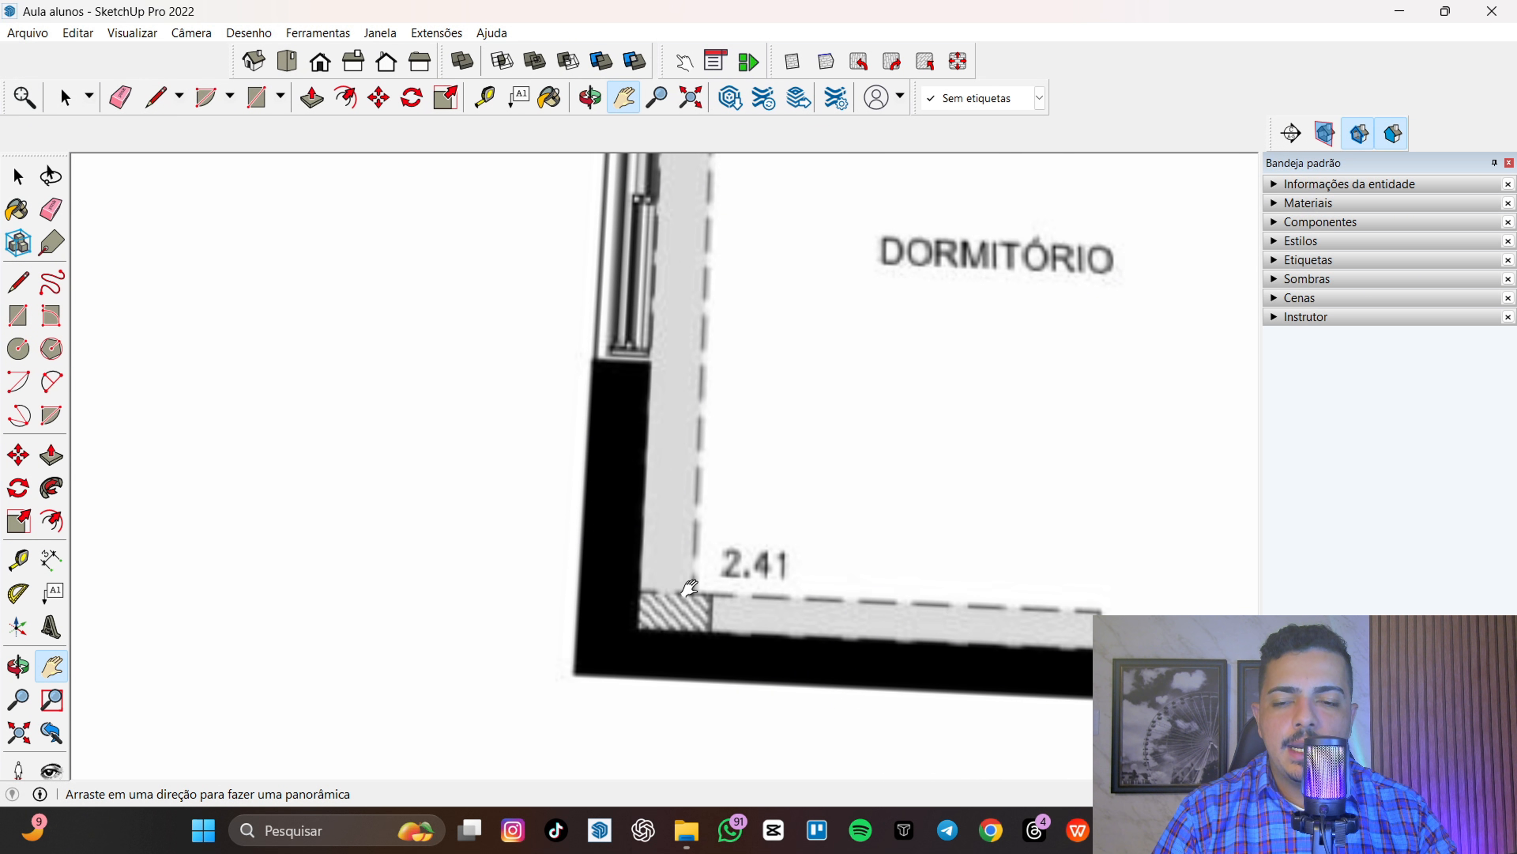
- Examine the partition wall between the bedroom and the living room on the floor plan
scroll(751, 618, down, 5)
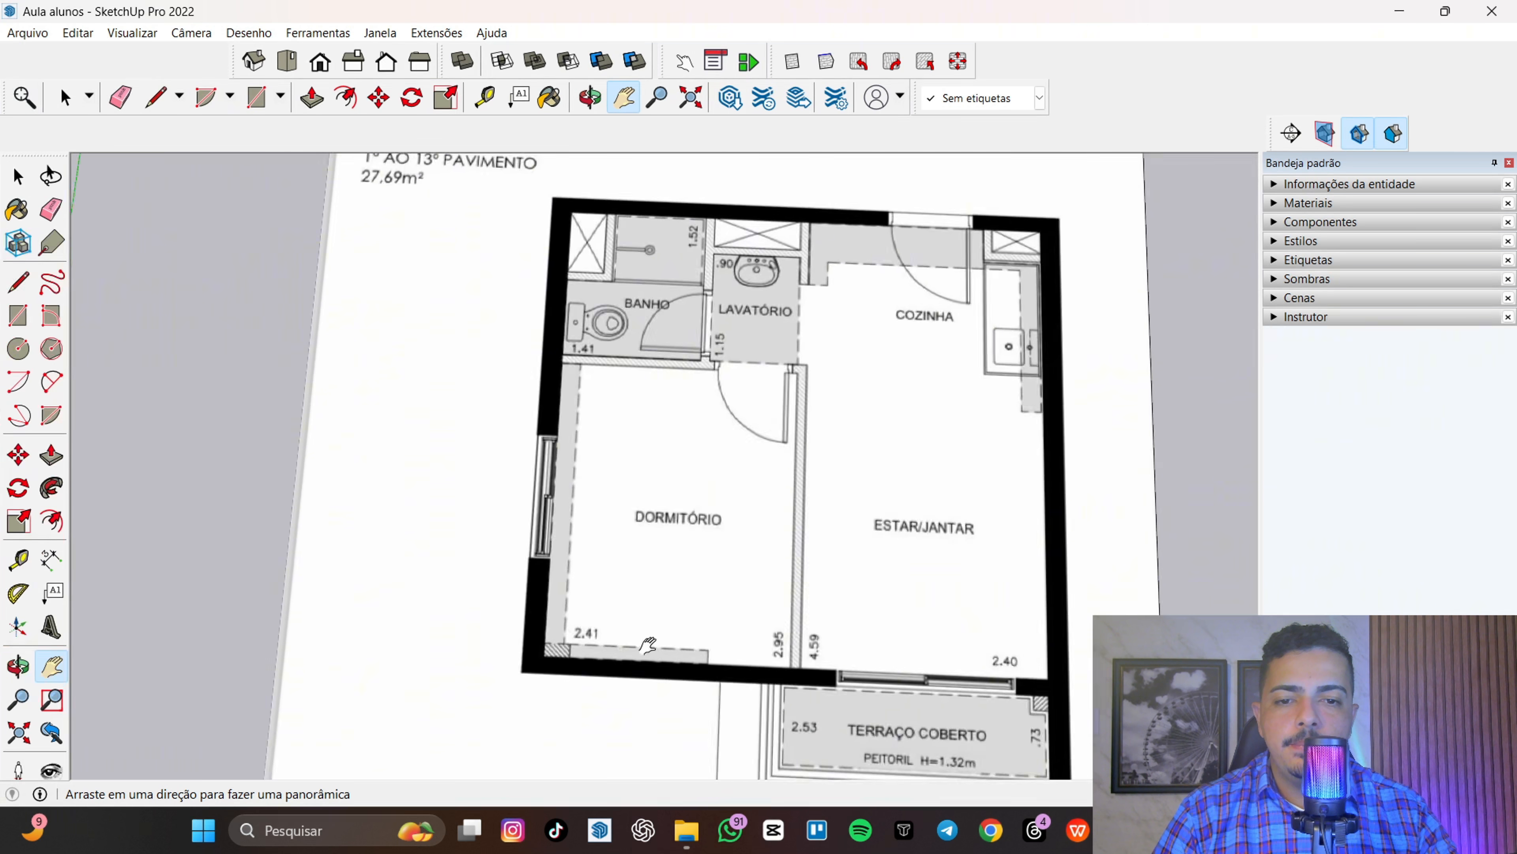
scroll(739, 611, up, 3)
drag(763, 361, 741, 409)
scroll(741, 419, down, 2)
middle_drag(742, 418, 550, 338)
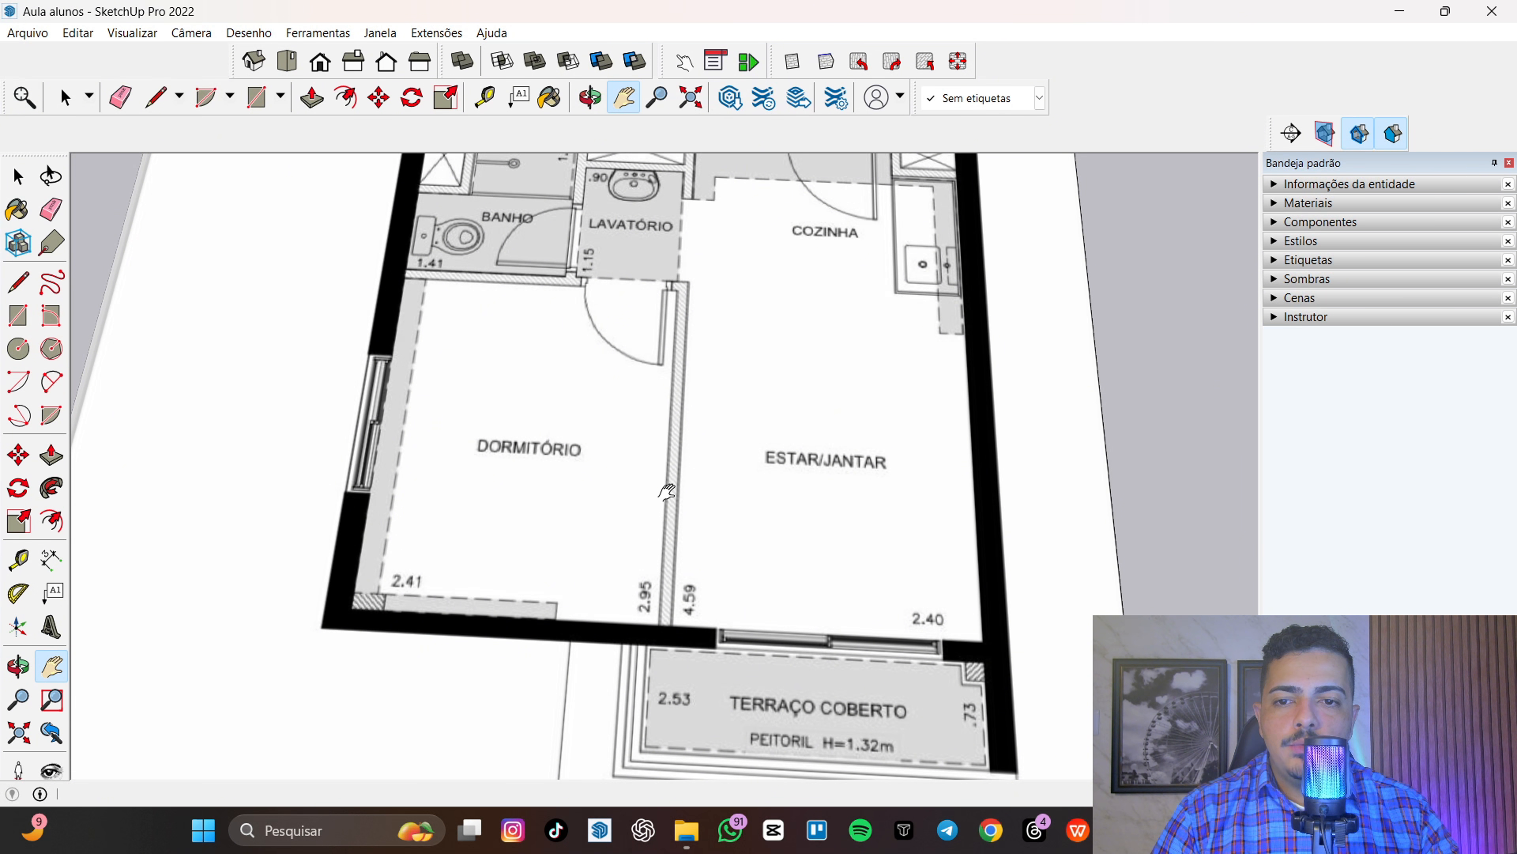
scroll(675, 509, down, 5)
drag(796, 587, 674, 561)
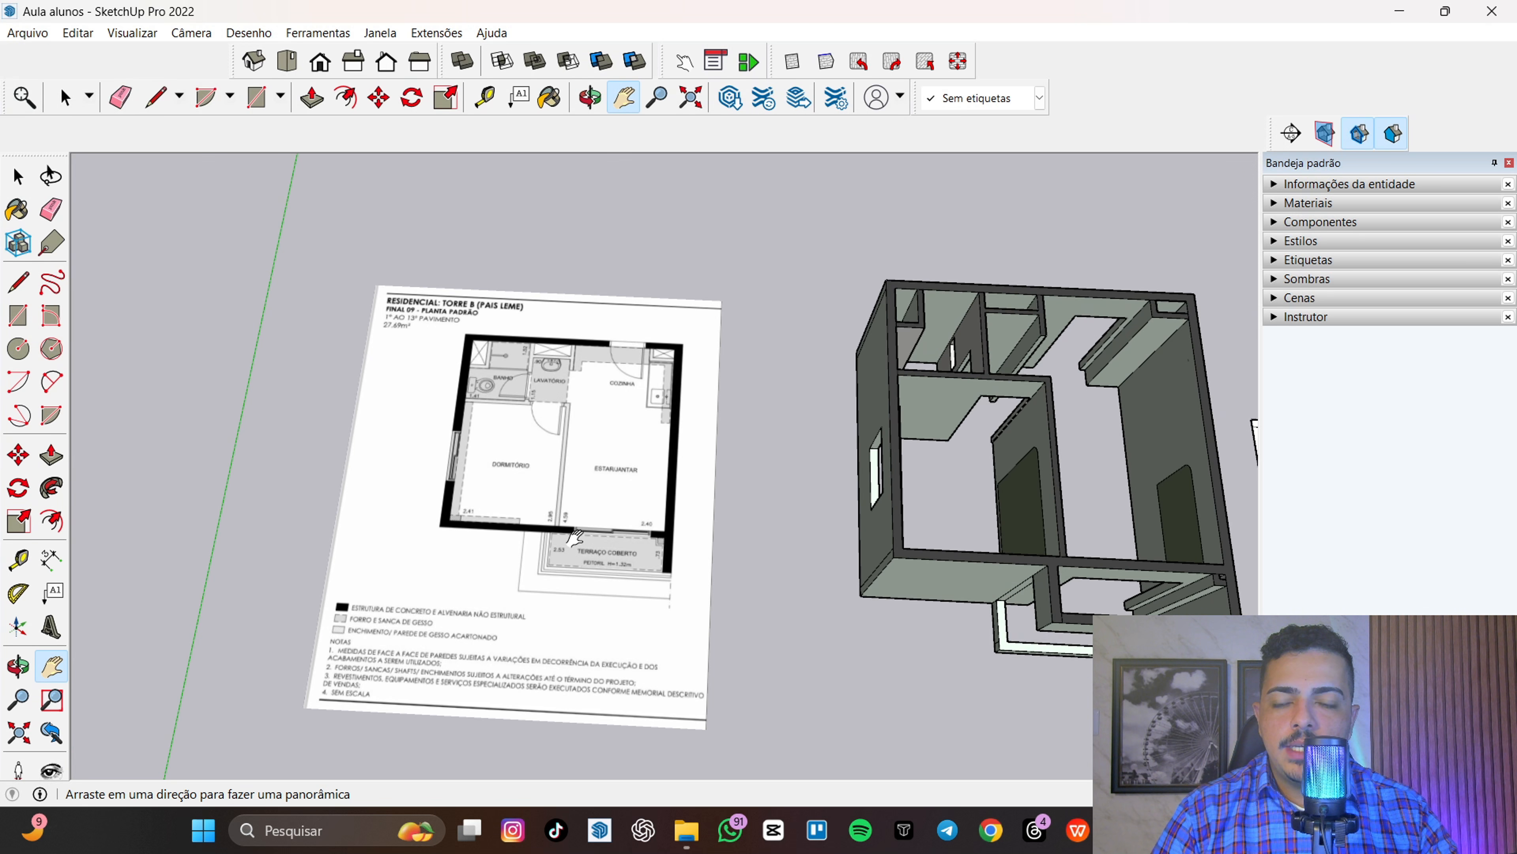
- Compare the free end of the drawn lower wall with the place where the partition meets it on the floor plan
scroll(760, 555, down, 4)
drag(851, 584, 535, 564)
scroll(890, 575, up, 5)
scroll(837, 526, up, 2)
scroll(872, 538, down, 7)
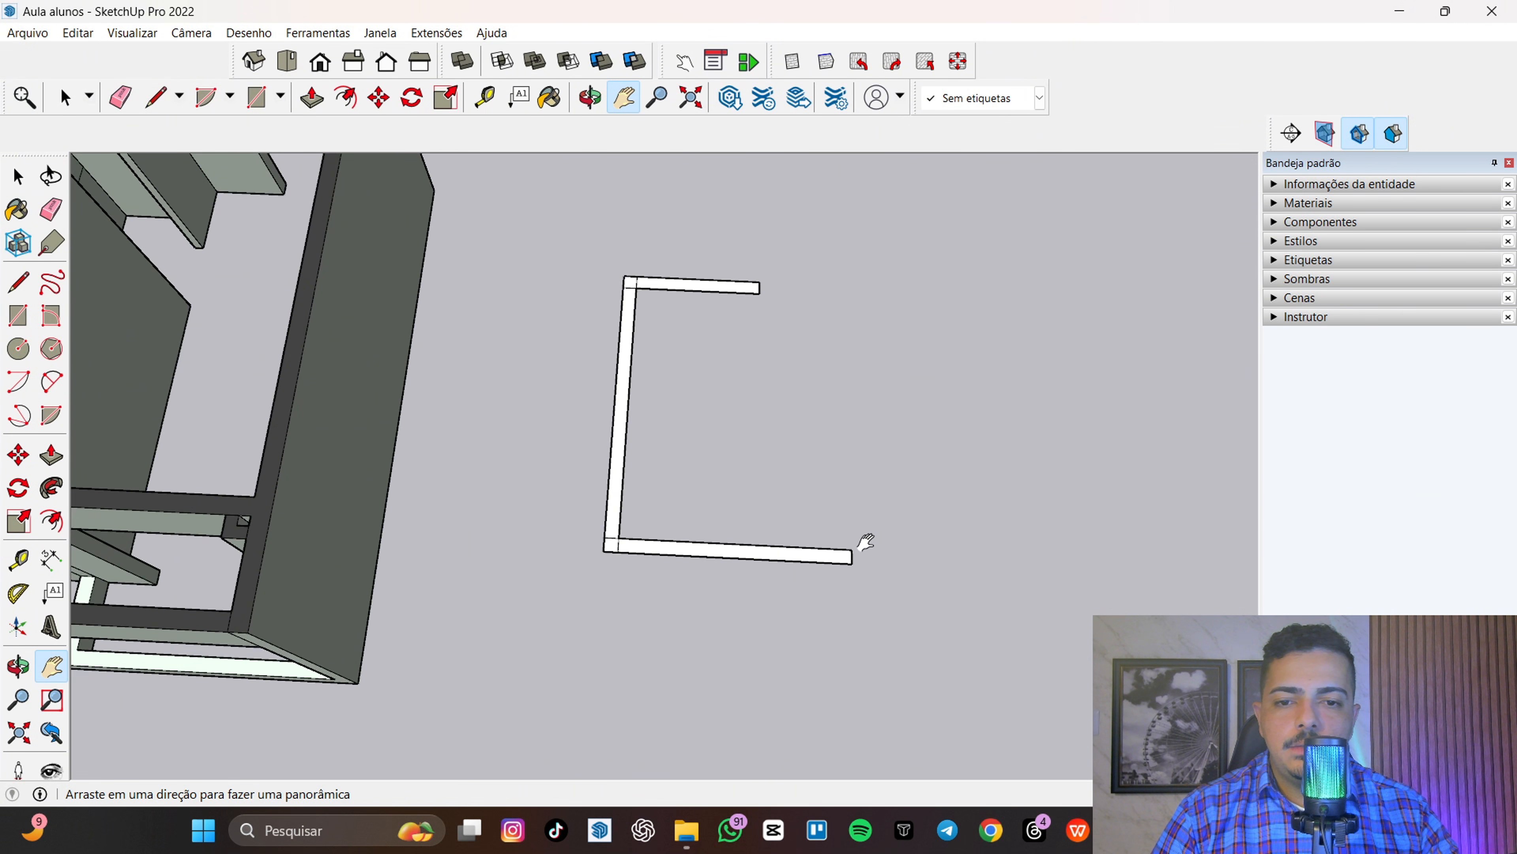
scroll(352, 484, up, 8)
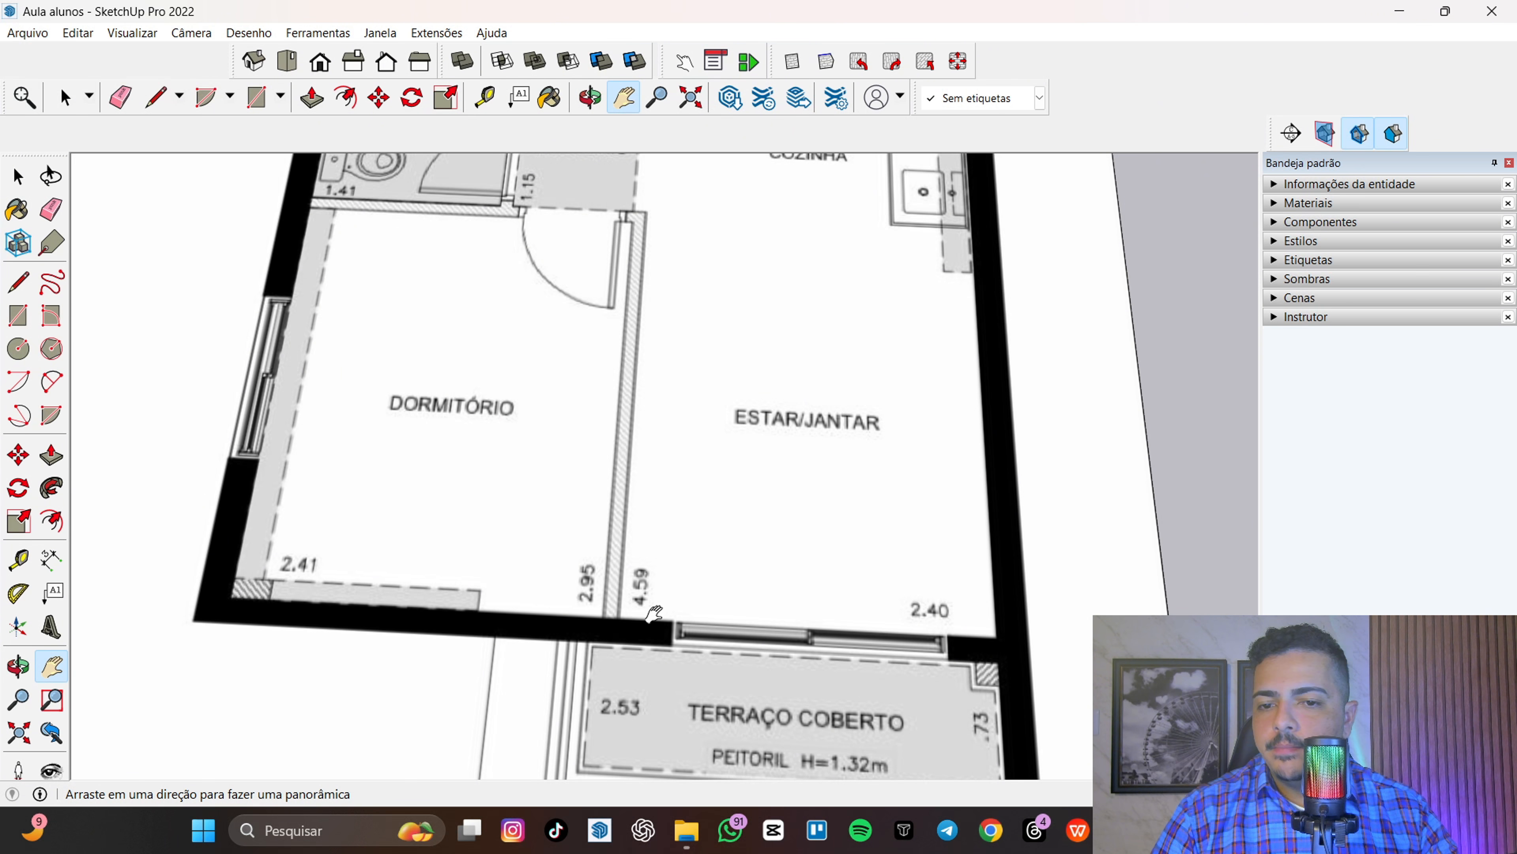
scroll(593, 604, down, 7)
scroll(928, 650, down, 3)
scroll(896, 598, up, 12)
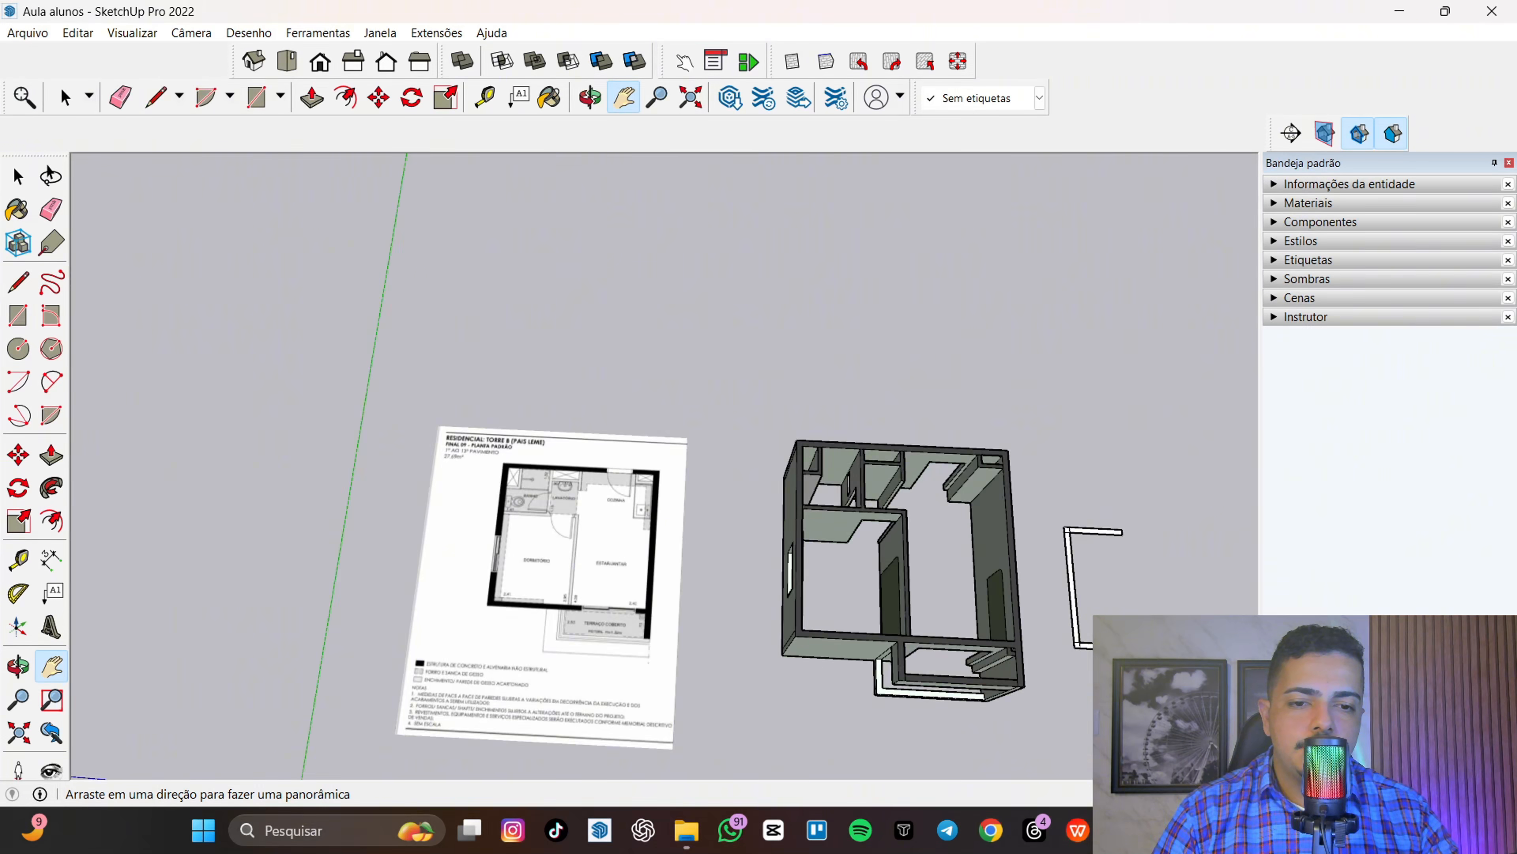
- Try to draw the bedroom's partition wall as a thin rectangle from the inner corner at the lower wall's free end
drag(1138, 665, 836, 614)
scroll(908, 640, up, 3)
key(r)
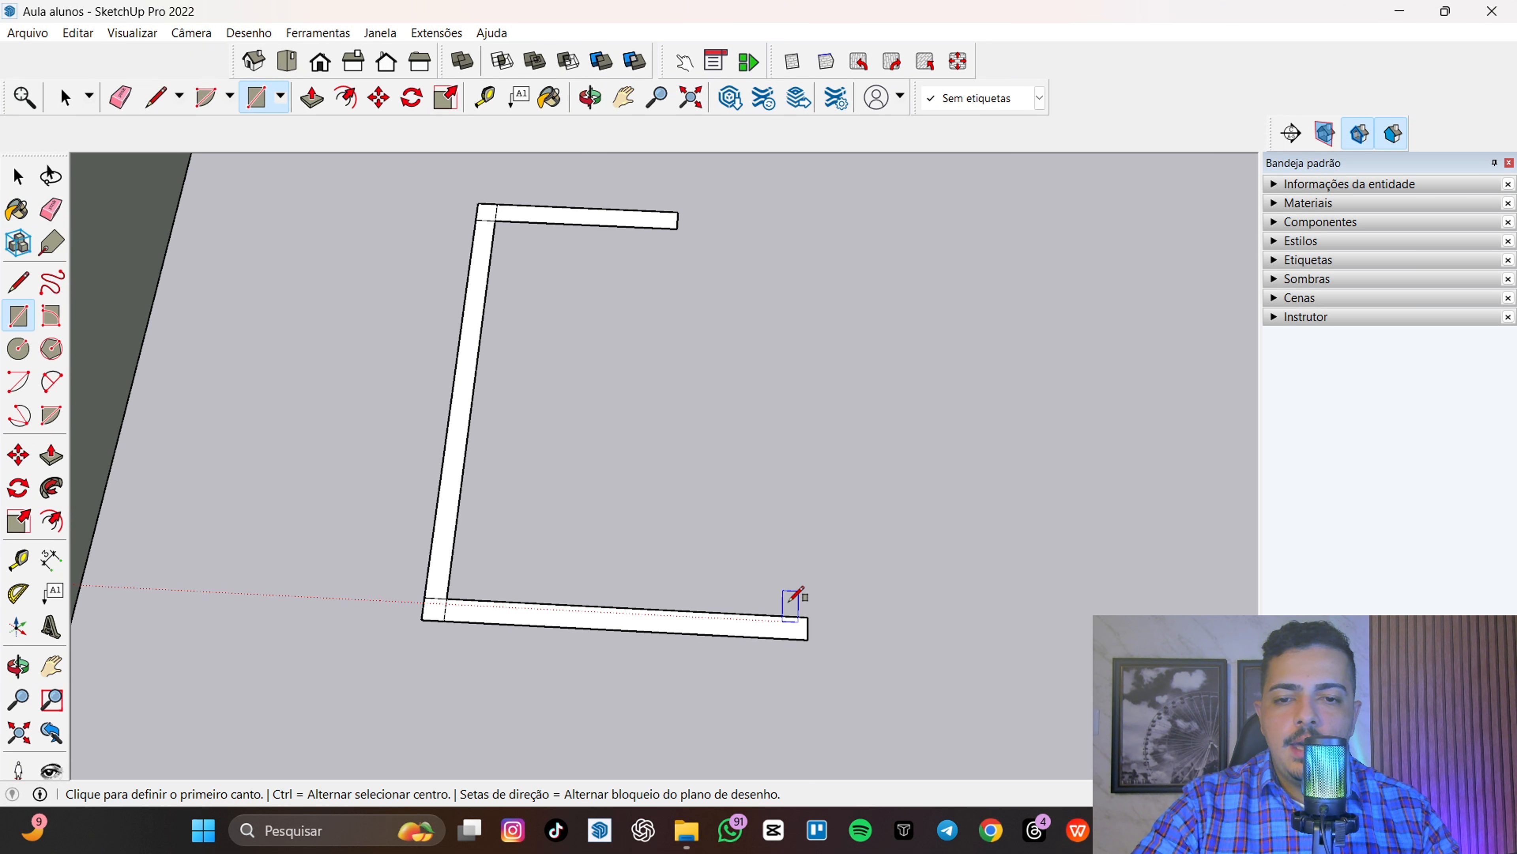
click(808, 616)
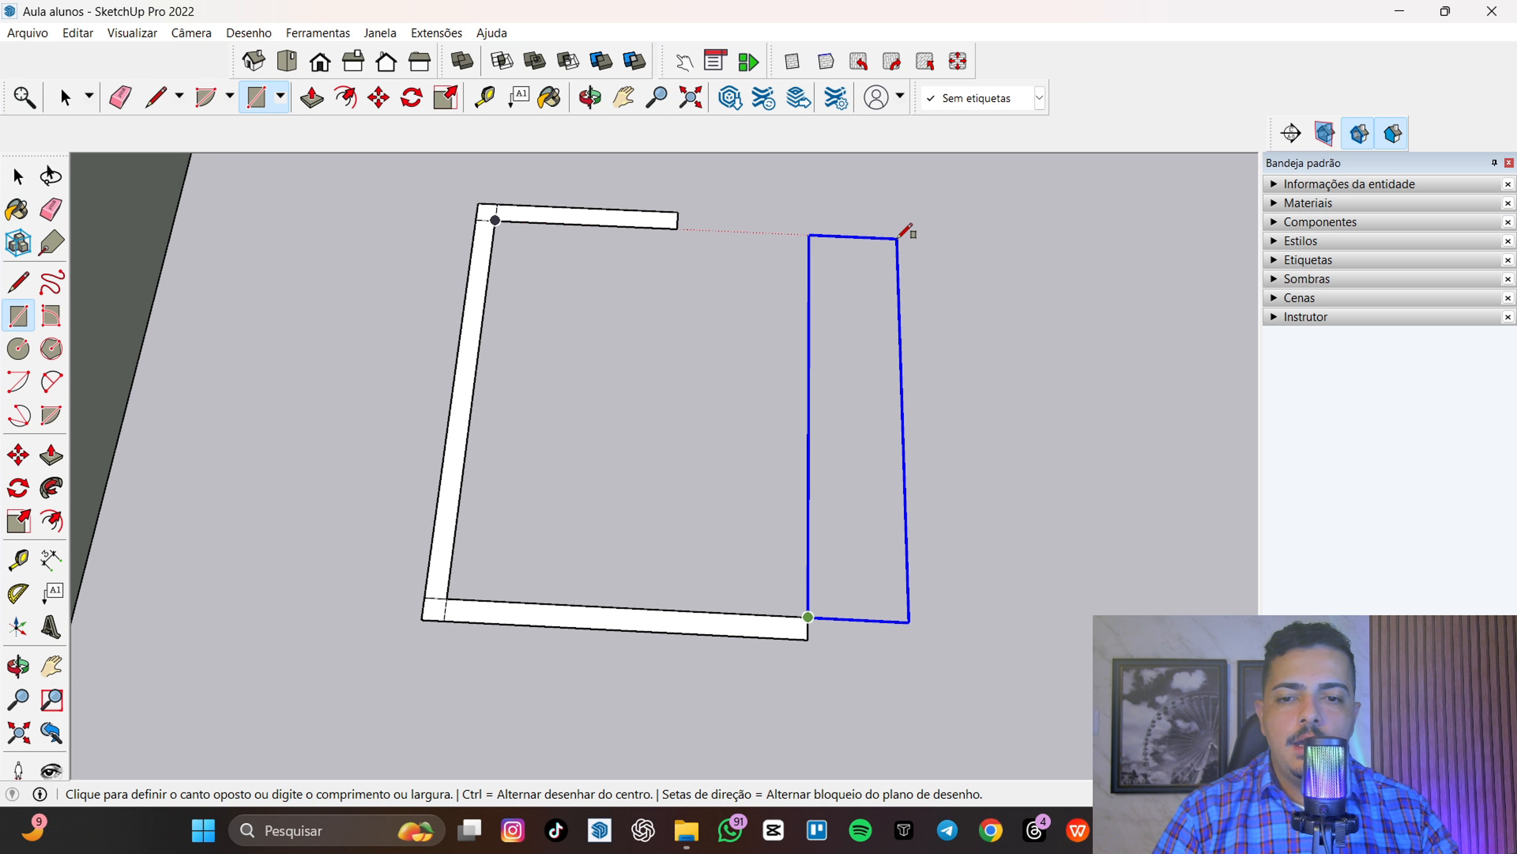
middle_drag(855, 231, 958, 331)
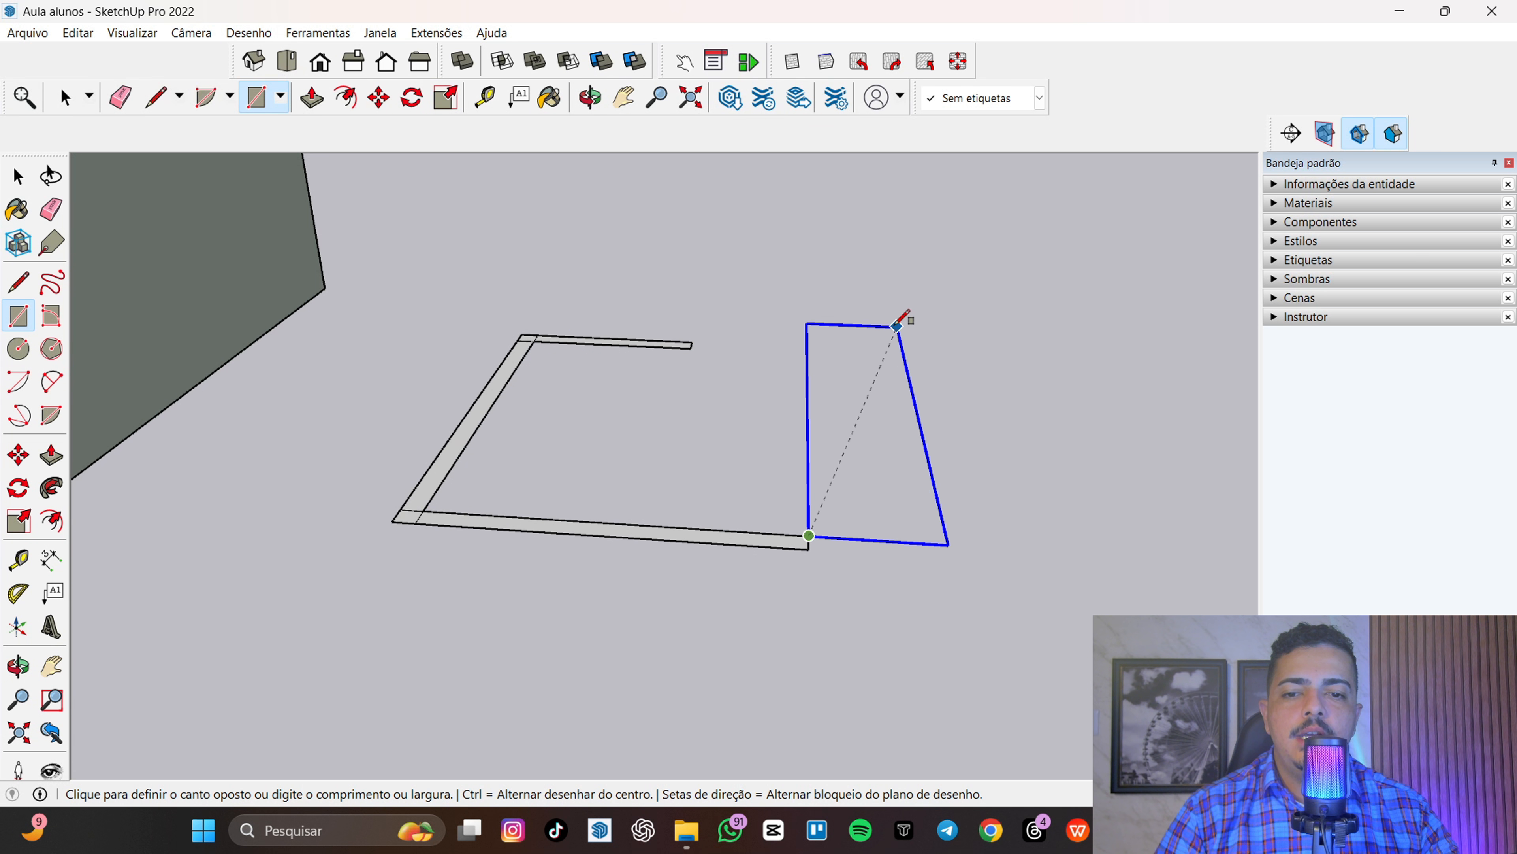
scroll(860, 386, down, 5)
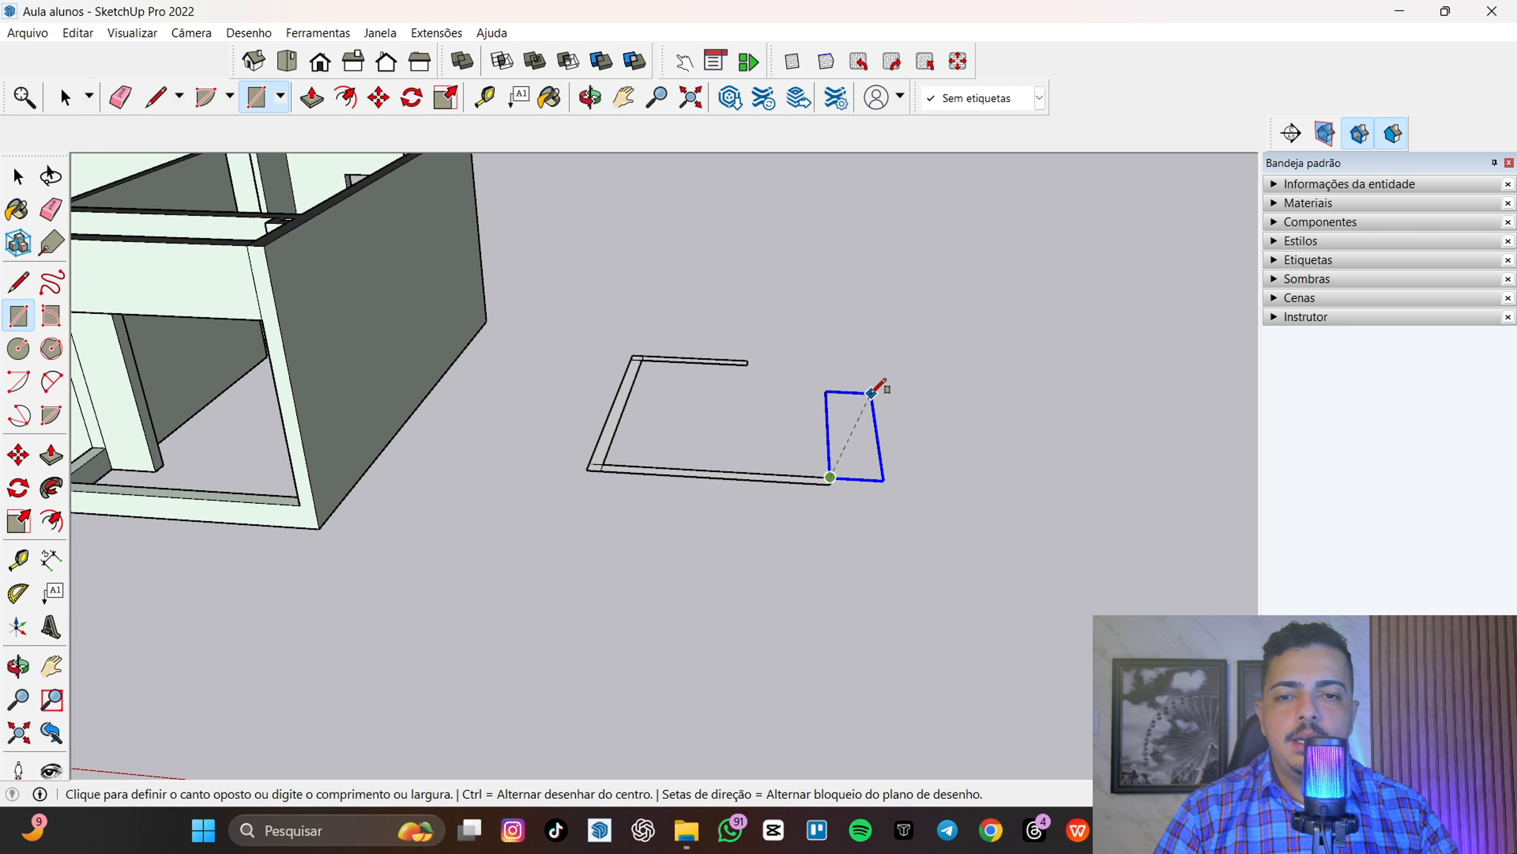
scroll(591, 374, up, 3)
scroll(591, 372, up, 4)
scroll(583, 414, down, 5)
scroll(949, 406, up, 6)
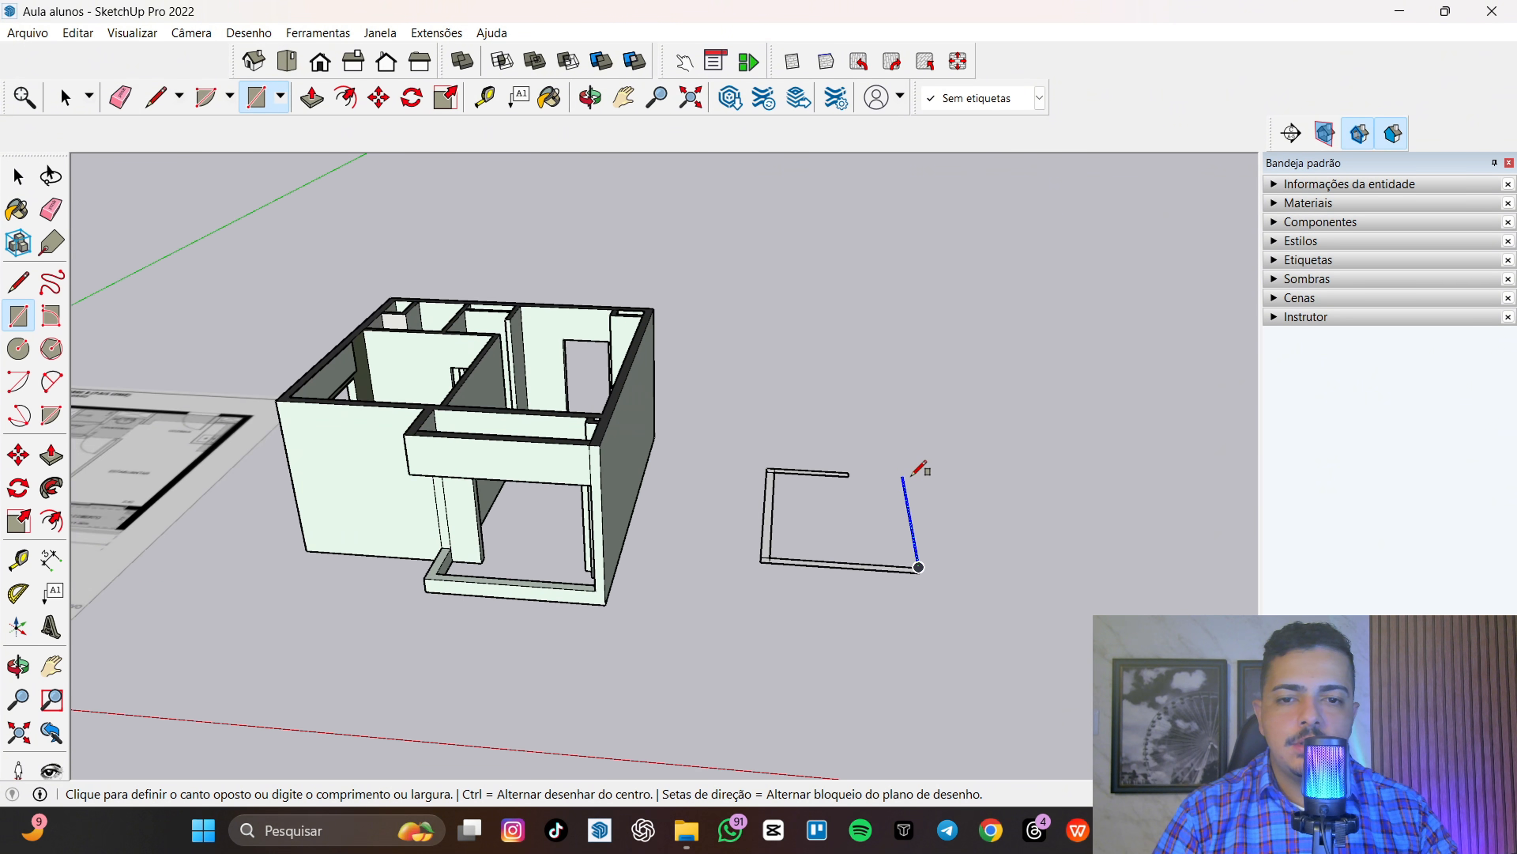
middle_drag(918, 532, 1031, 535)
scroll(929, 537, down, 3)
scroll(1031, 535, up, 2)
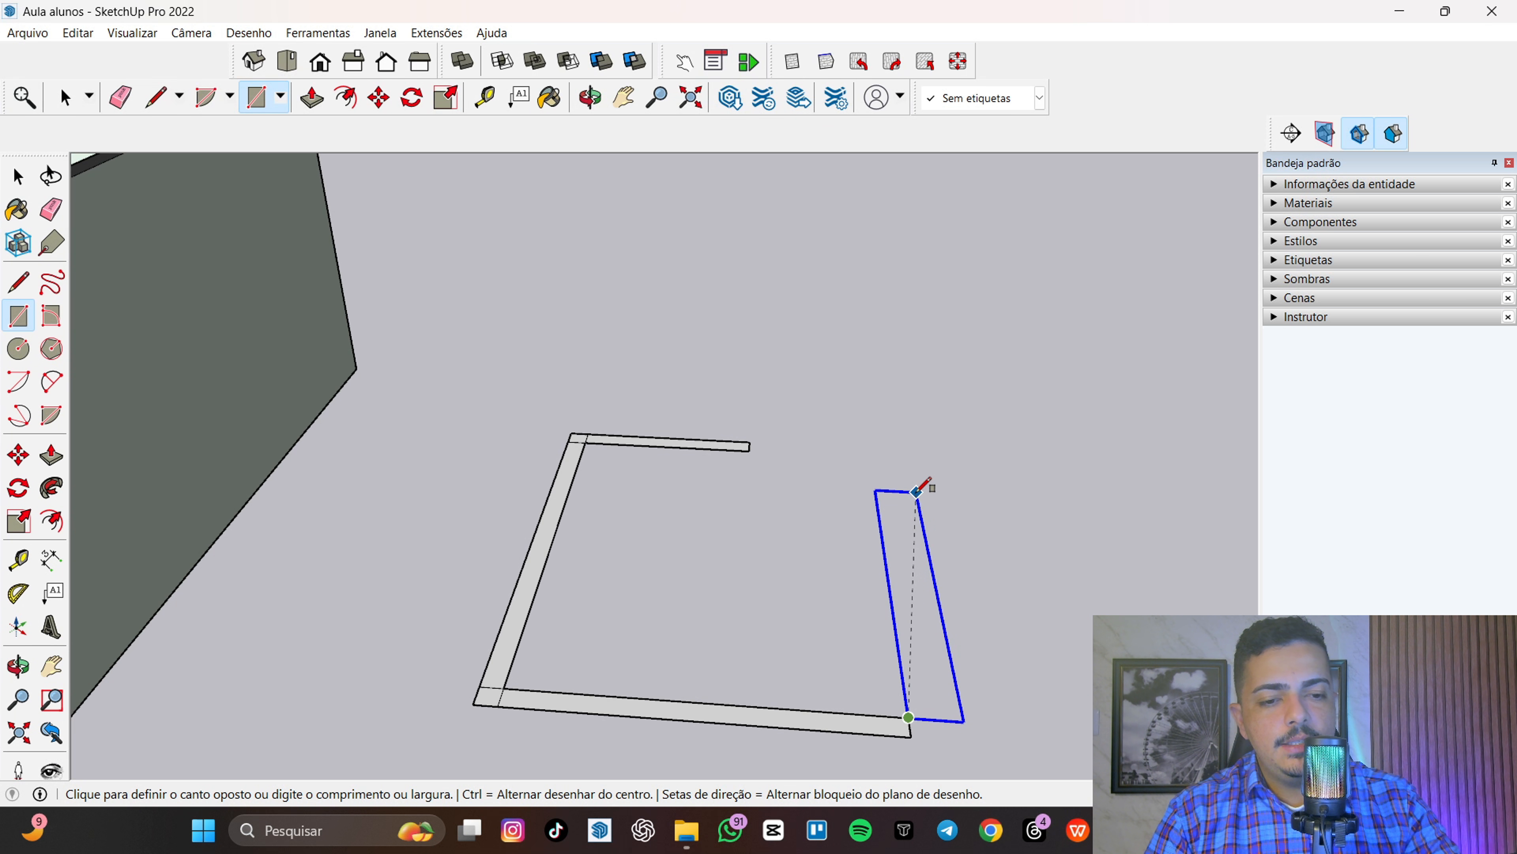
click(916, 491)
scroll(955, 499, down, 4)
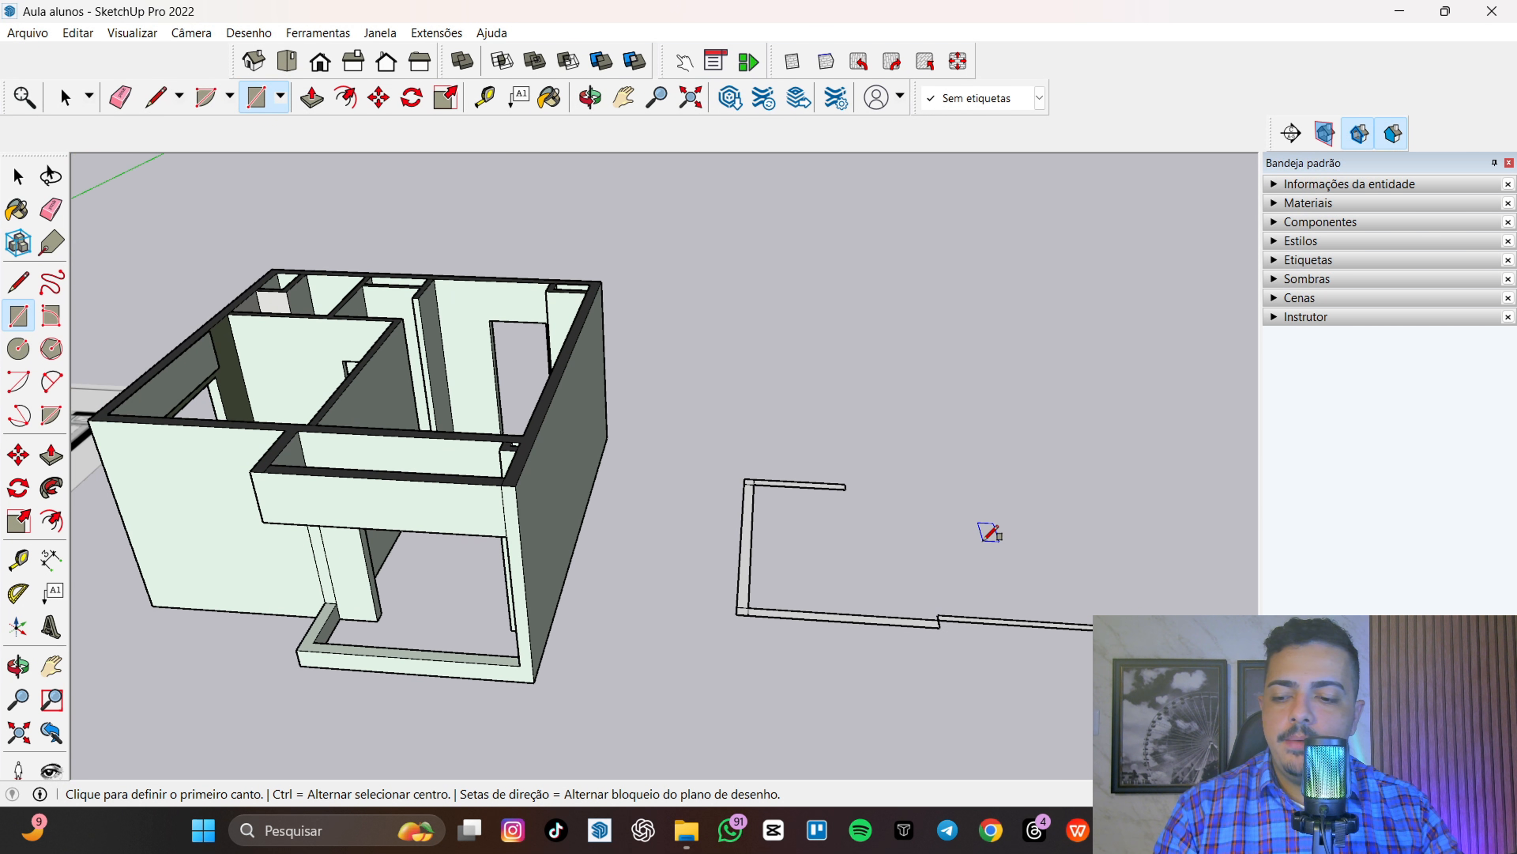
- Retry the partition wall rectangle from the lower wall's inner end corner, then undo it
click(939, 619)
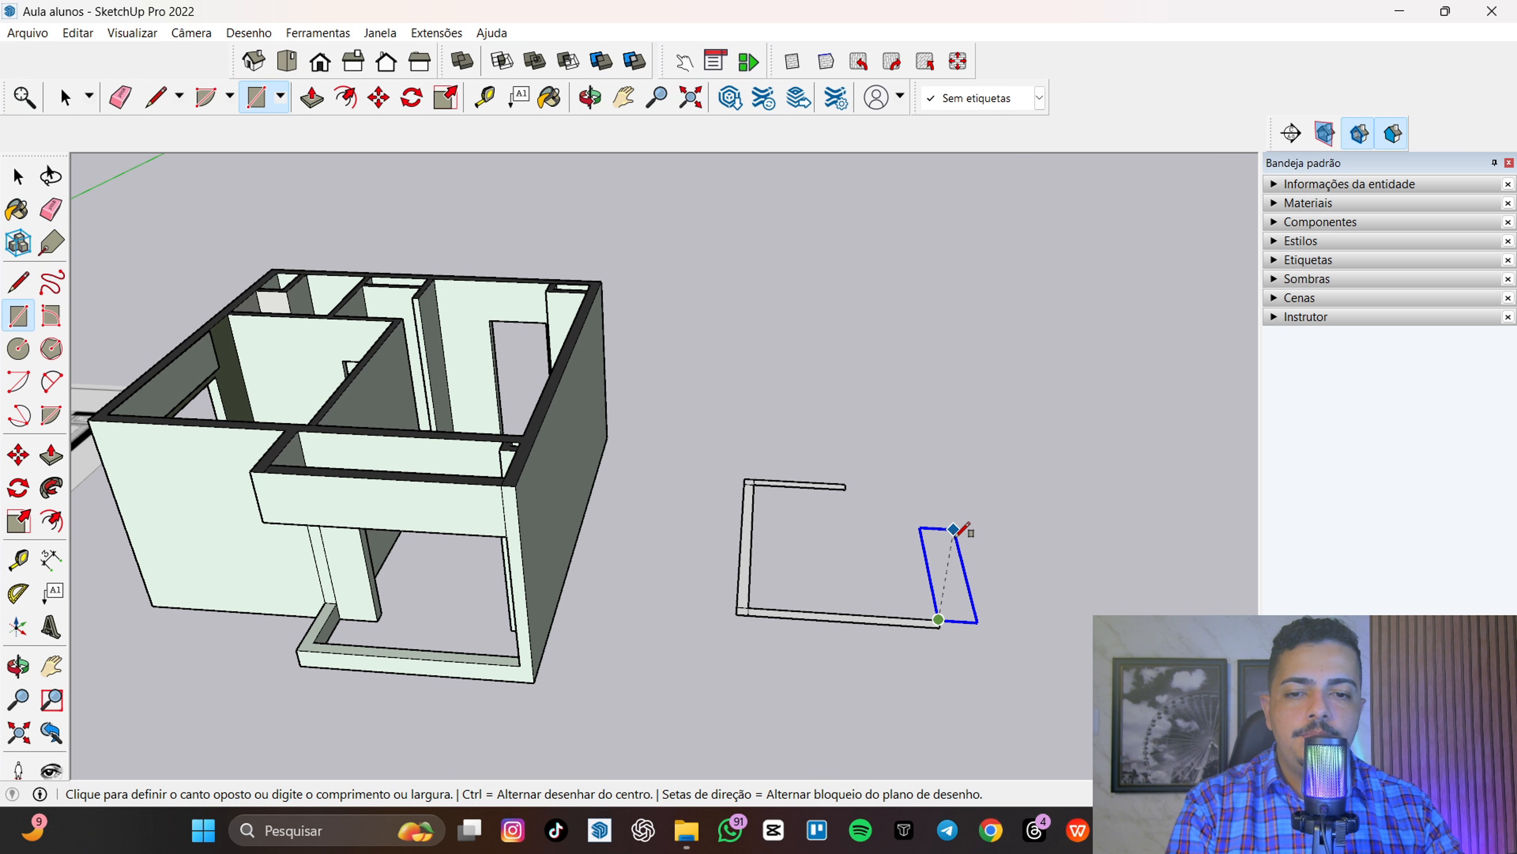
scroll(958, 532, up, 2)
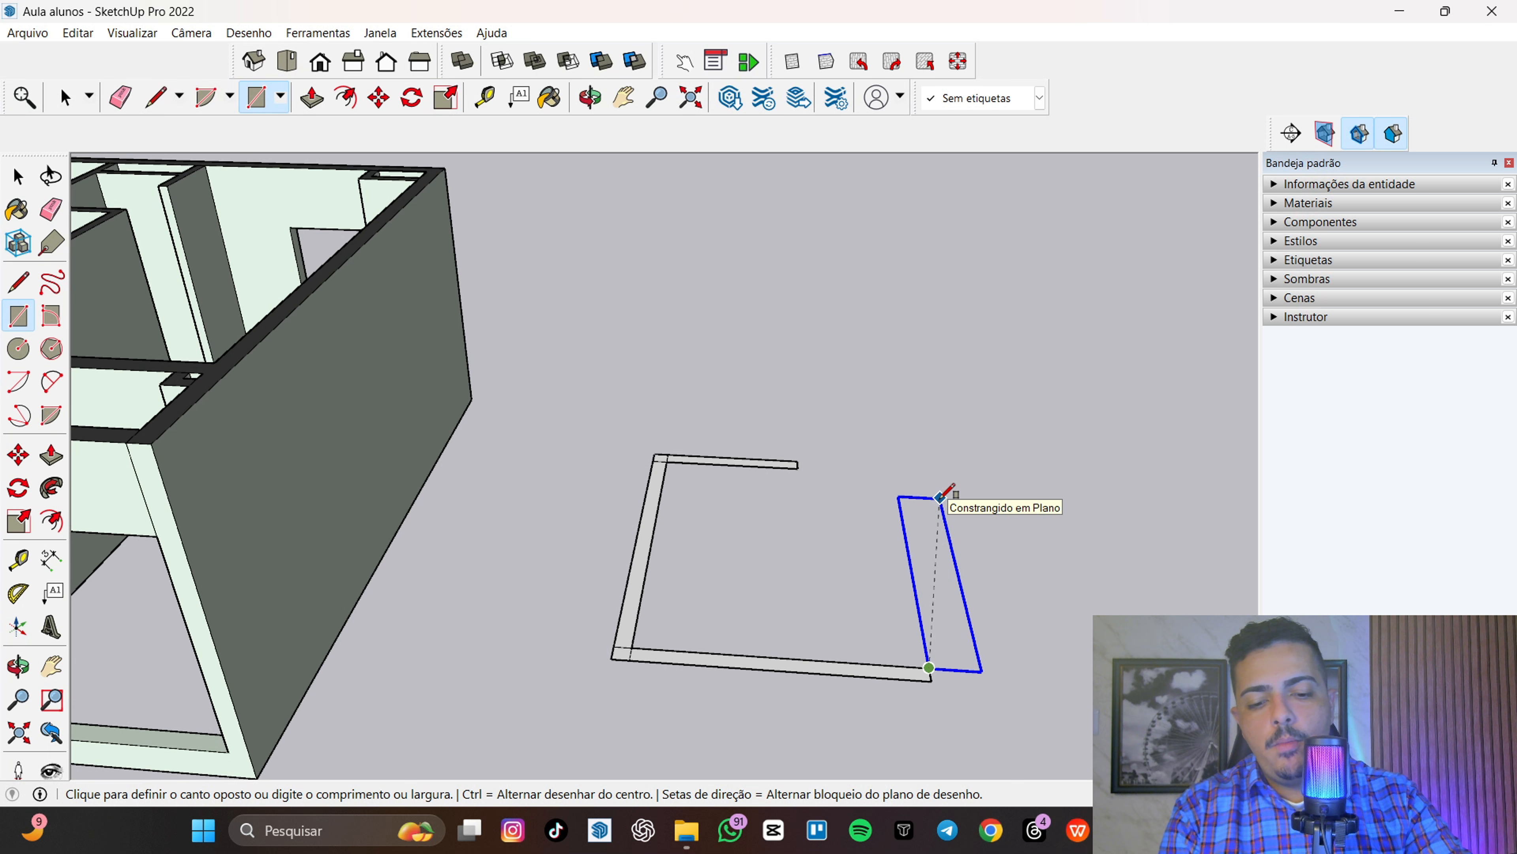
key(Escape)
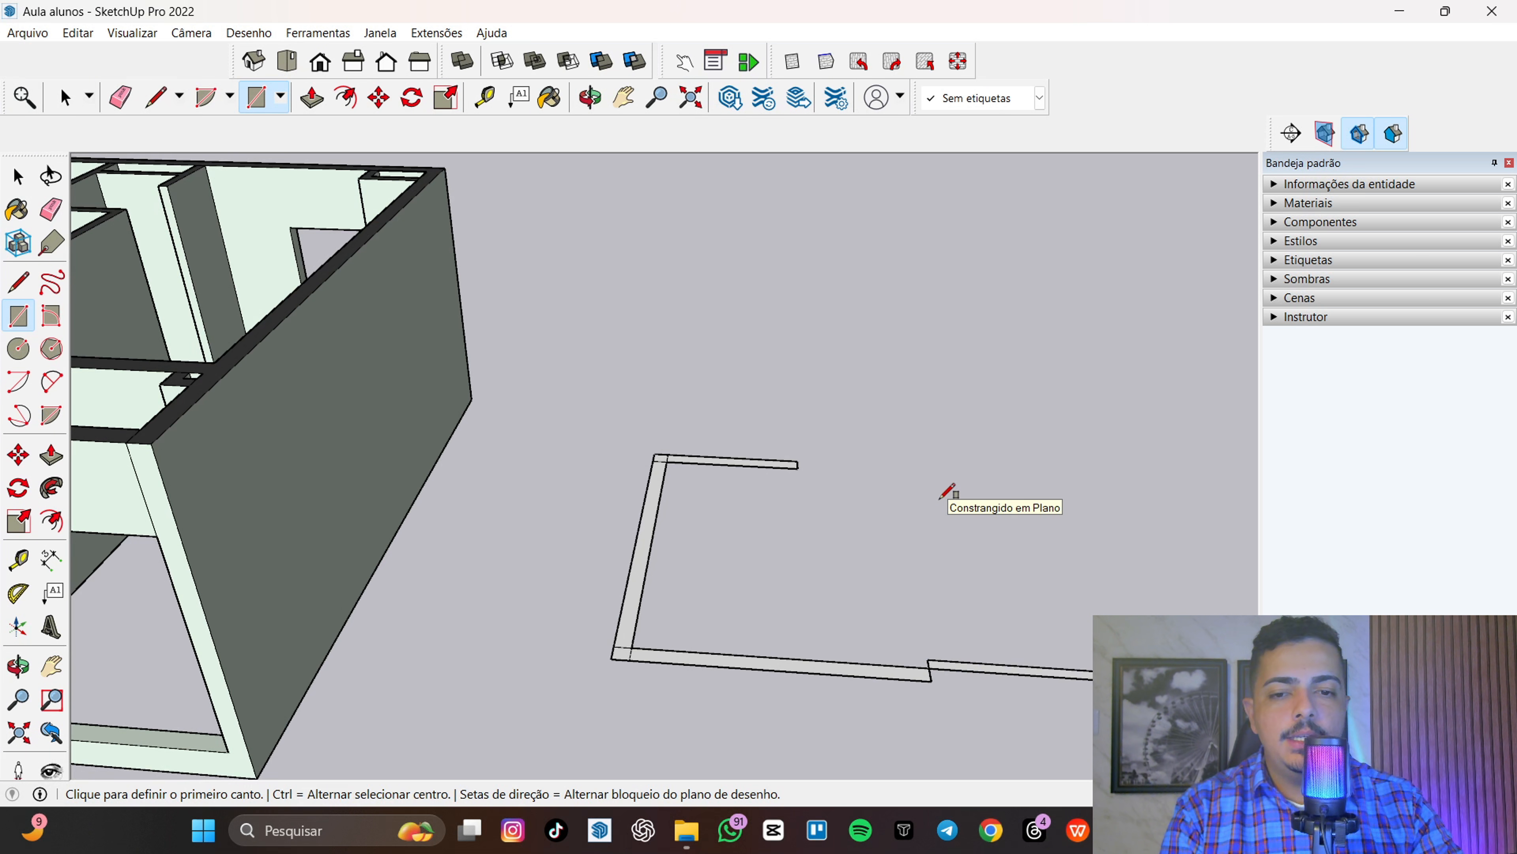
scroll(907, 583, down, 4)
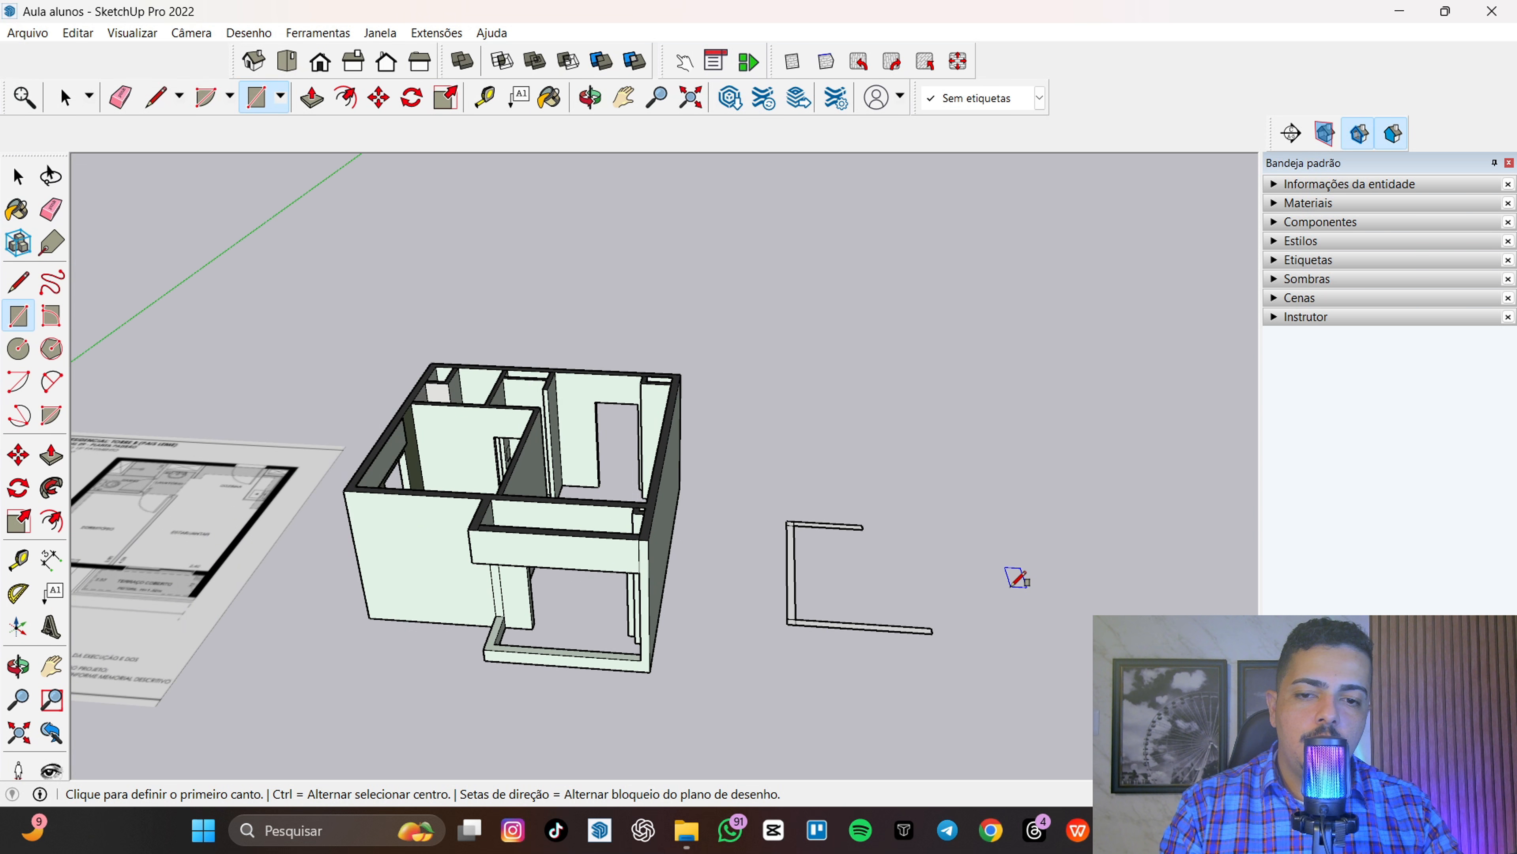
- Draw the bedroom's partition wall as a thin rectangle running back from the inner corner at the lower wall's free end
scroll(950, 616, up, 5)
click(893, 634)
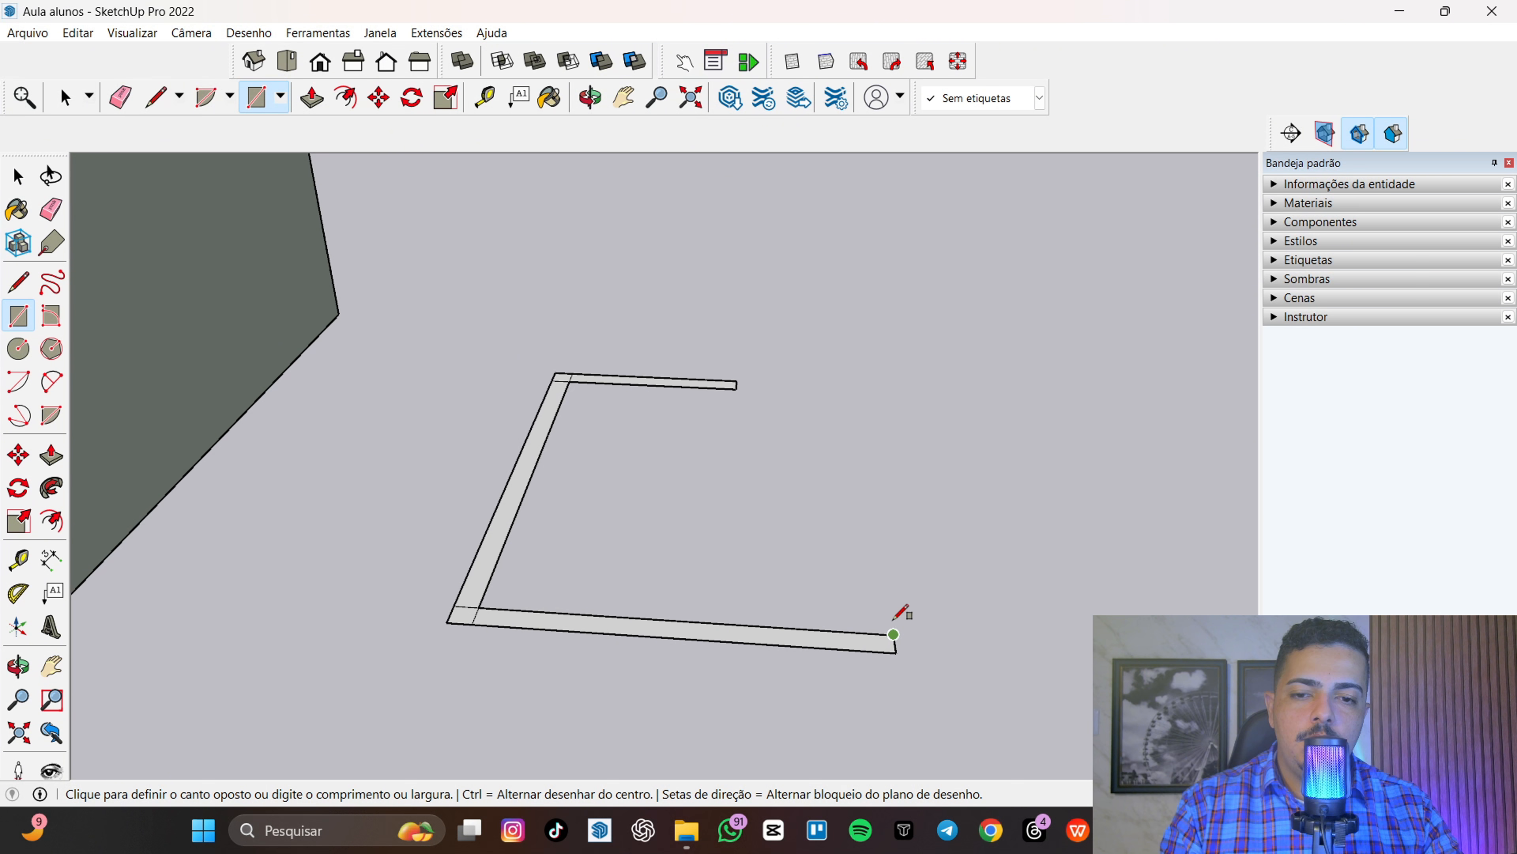
scroll(896, 383, up, 3)
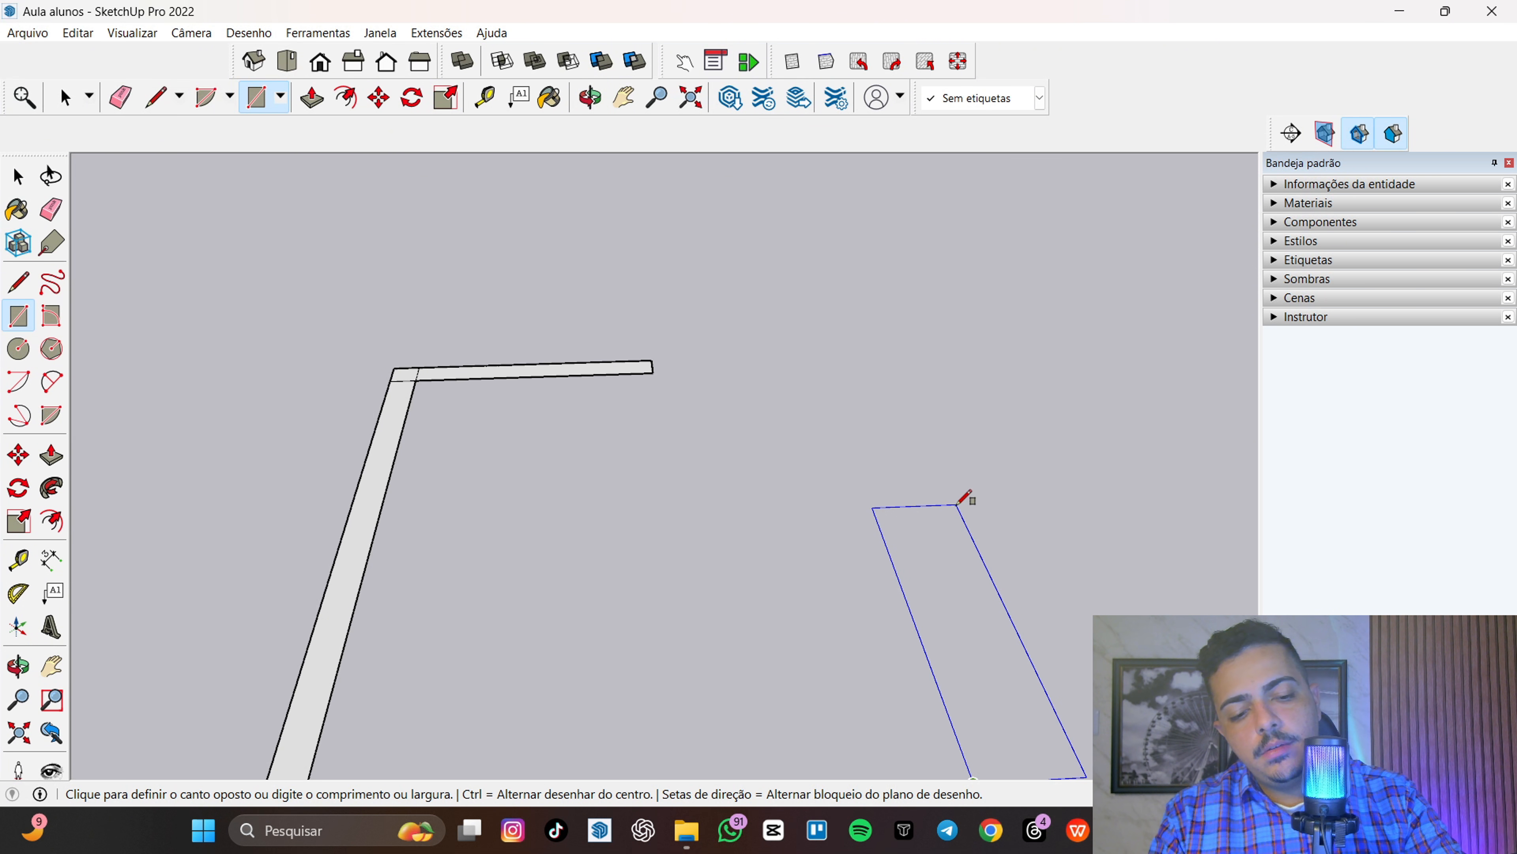
click(965, 497)
- Close the corner between the lower wall and the partition wall with a small rectangle matching both wall thicknesses
middle_drag(915, 502, 921, 694)
click(912, 679)
key(space)
key(r)
click(912, 700)
key(Escape)
key(space)
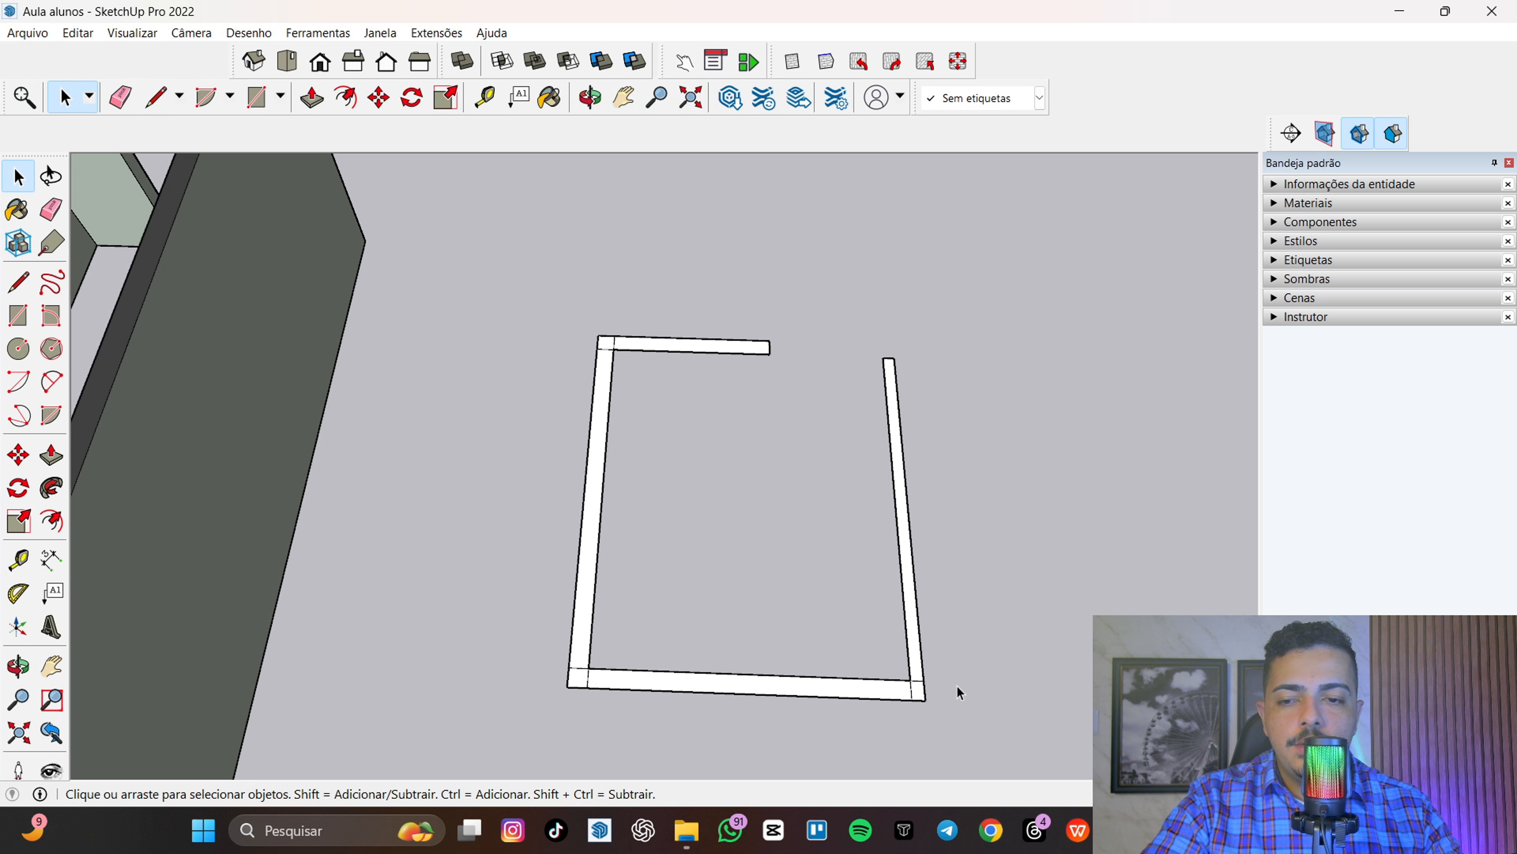
- Examine the bedroom's walls, door opening and neighbouring rooms on the floor plan
scroll(982, 625, down, 5)
scroll(962, 664, down, 4)
middle_drag(562, 567, 772, 609)
scroll(374, 598, down, 3)
middle_drag(375, 598, 697, 507)
scroll(901, 525, up, 3)
scroll(778, 623, up, 5)
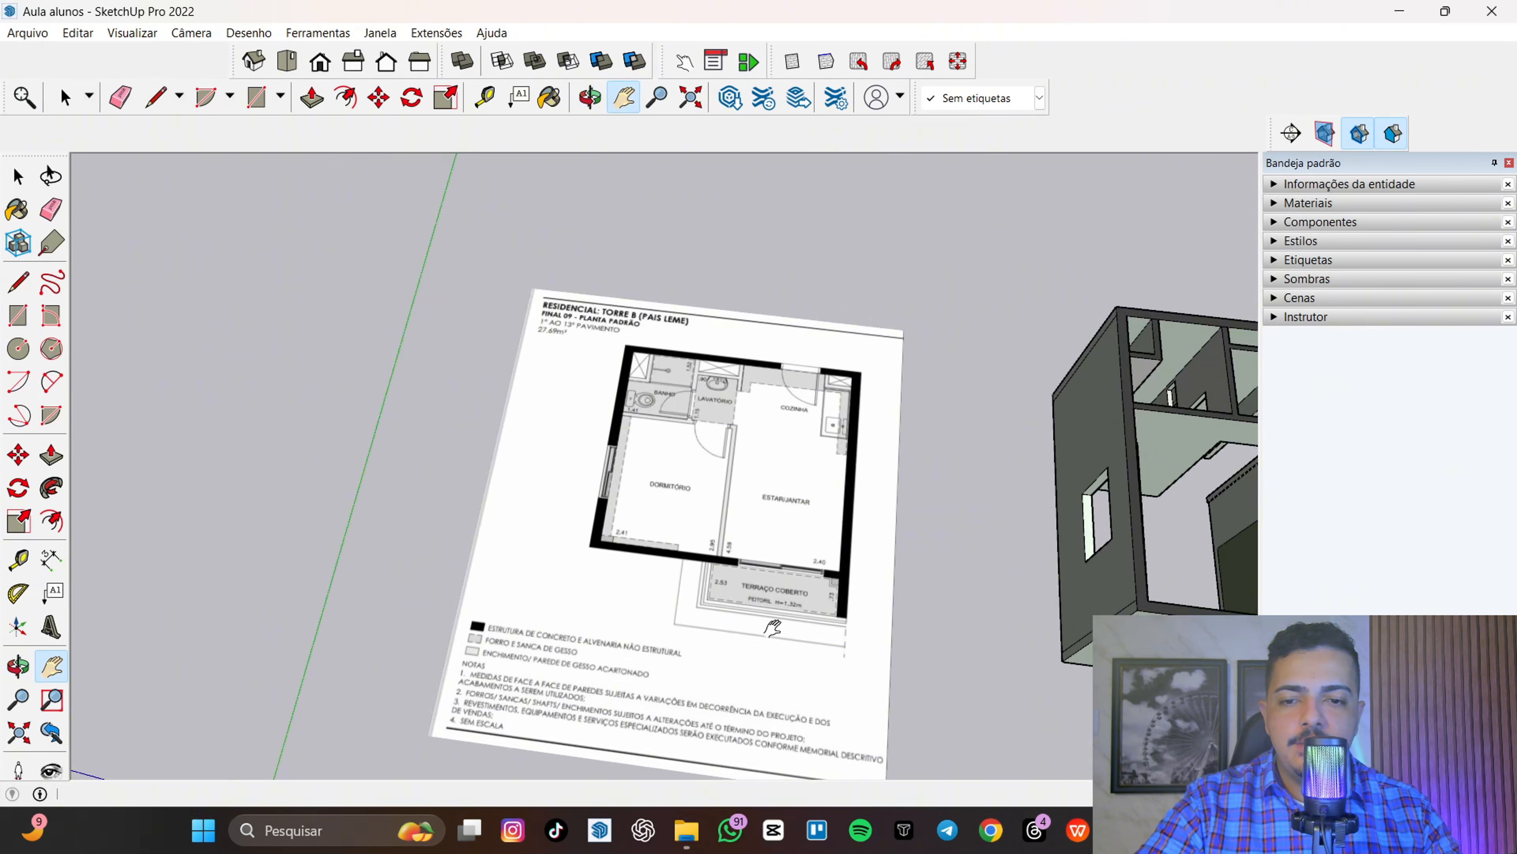
shift+middle_drag(797, 565, 492, 581)
shift+middle_drag(859, 594, 788, 520)
scroll(754, 568, down, 5)
shift+middle_drag(788, 520, 920, 531)
scroll(699, 520, up, 4)
scroll(634, 529, up, 3)
scroll(635, 641, down, 3)
scroll(645, 627, down, 5)
scroll(627, 472, up, 6)
shift+middle_drag(592, 558, 779, 497)
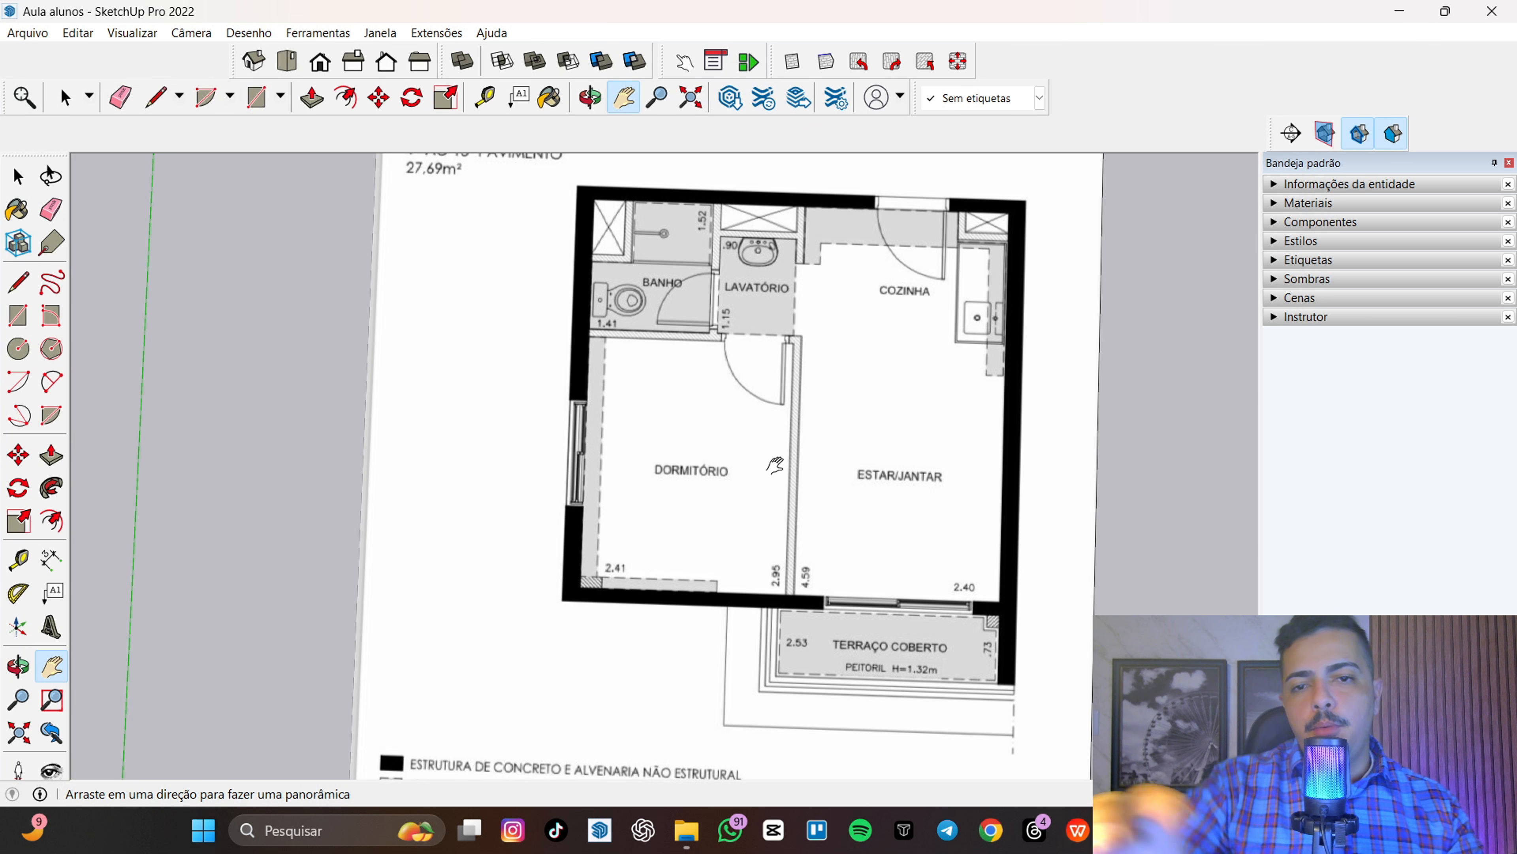
scroll(914, 470, down, 3)
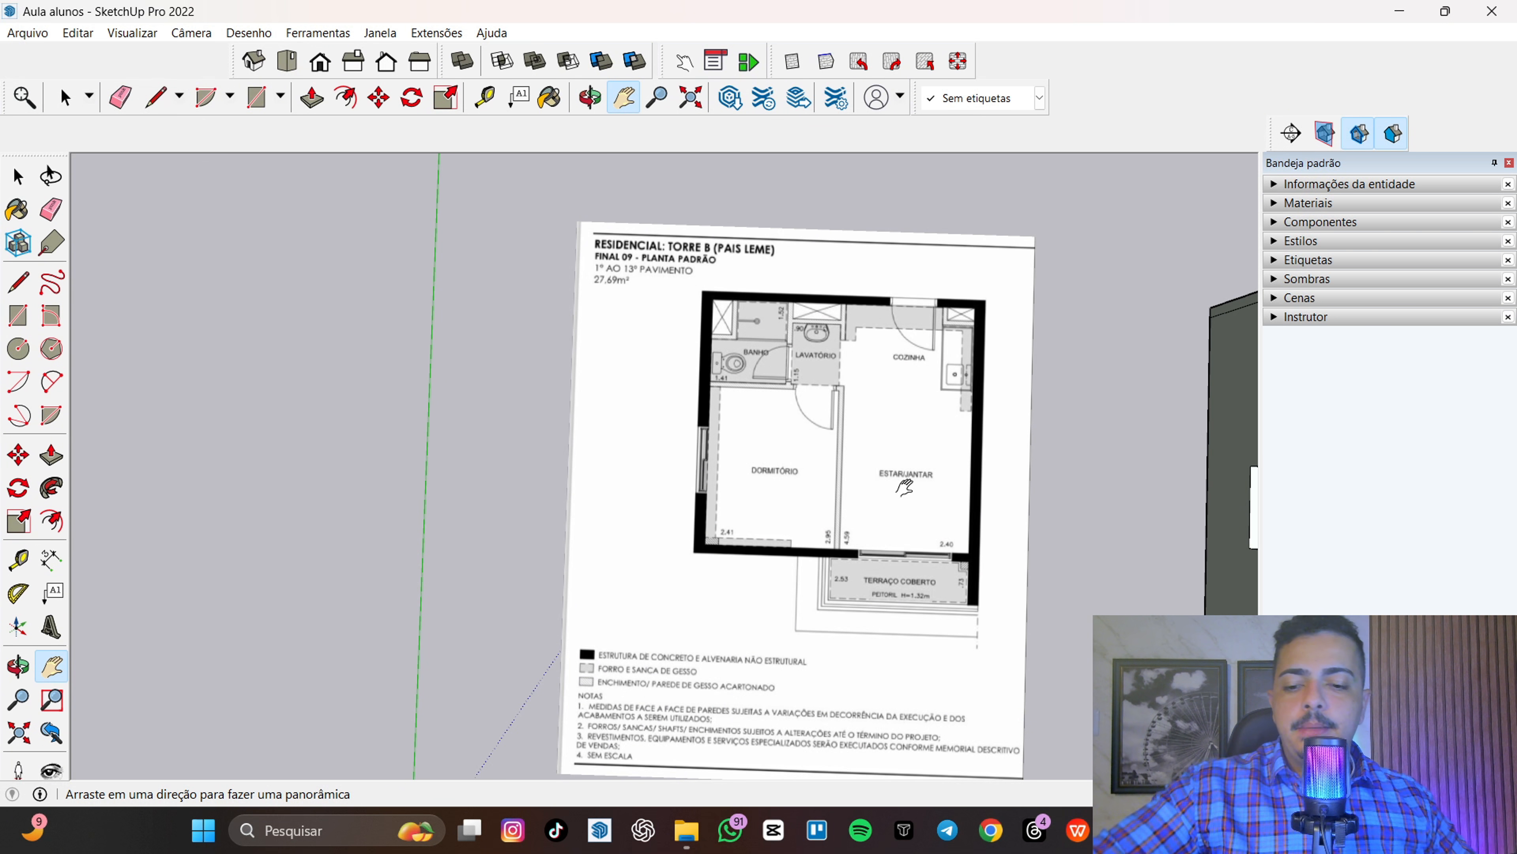
scroll(731, 326, up, 2)
mouse_move(905, 483)
middle_down()
mouse_move(919, 491)
mouse_move(878, 485)
middle_up()
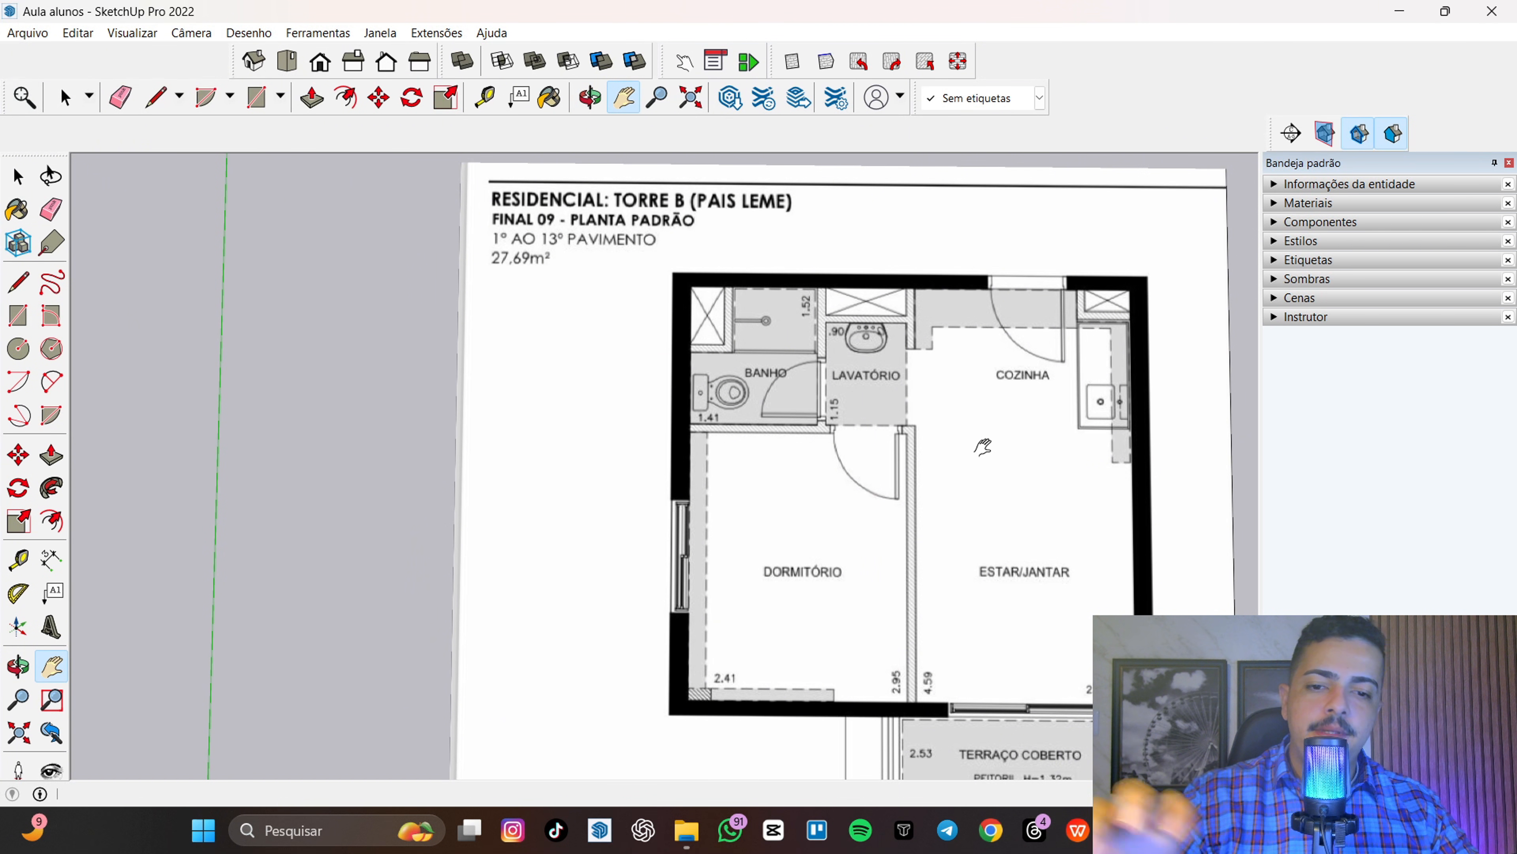
drag(978, 504, 805, 411)
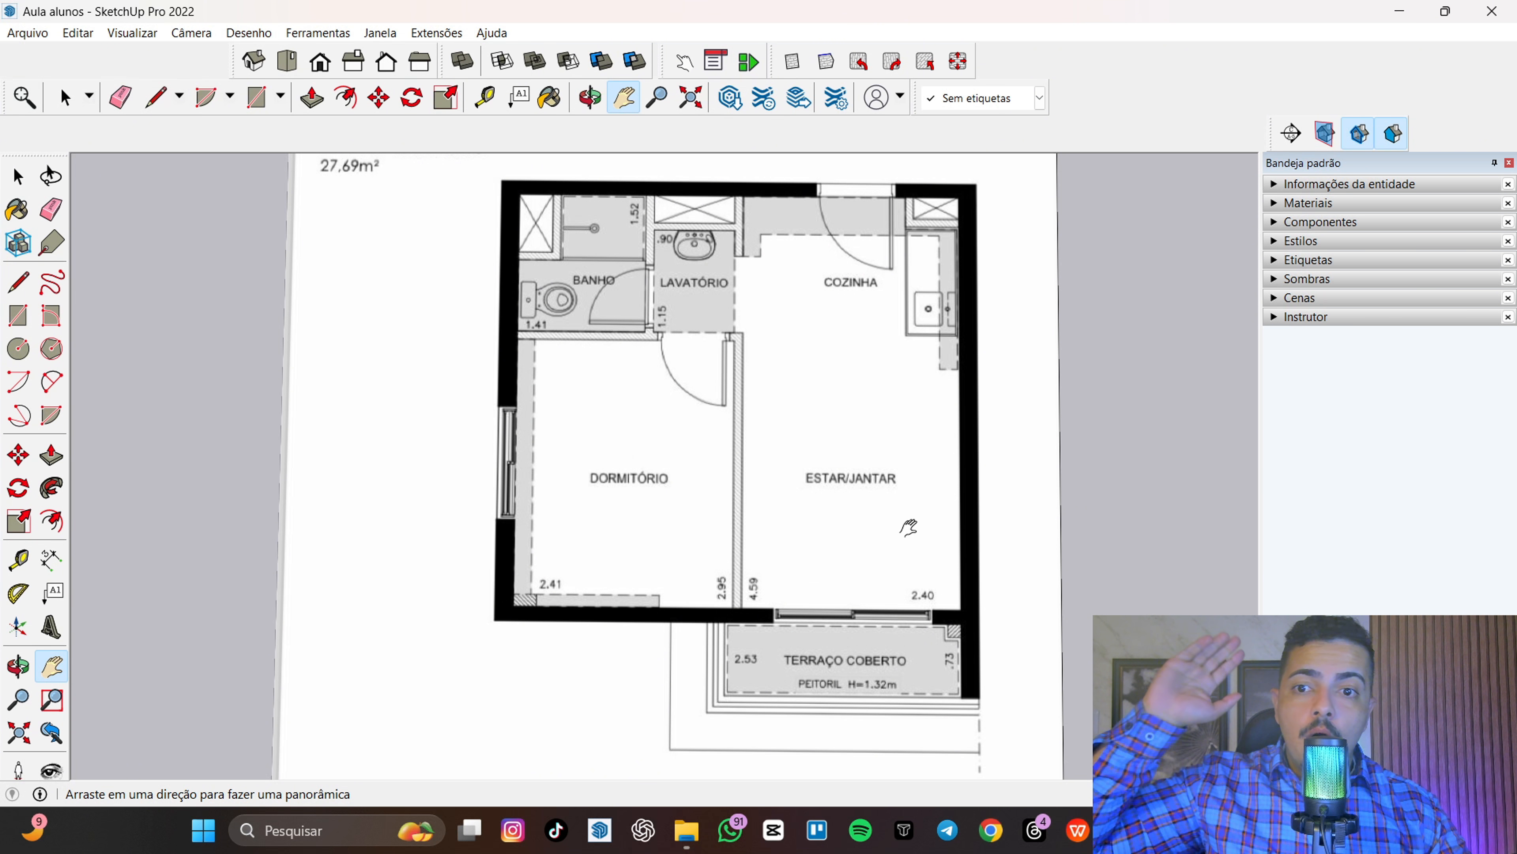
- Compare the drawn bedroom walls with the same room on the floor plan and in the finished 3D model
scroll(909, 526, down, 6)
drag(922, 525, 639, 431)
scroll(877, 508, up, 3)
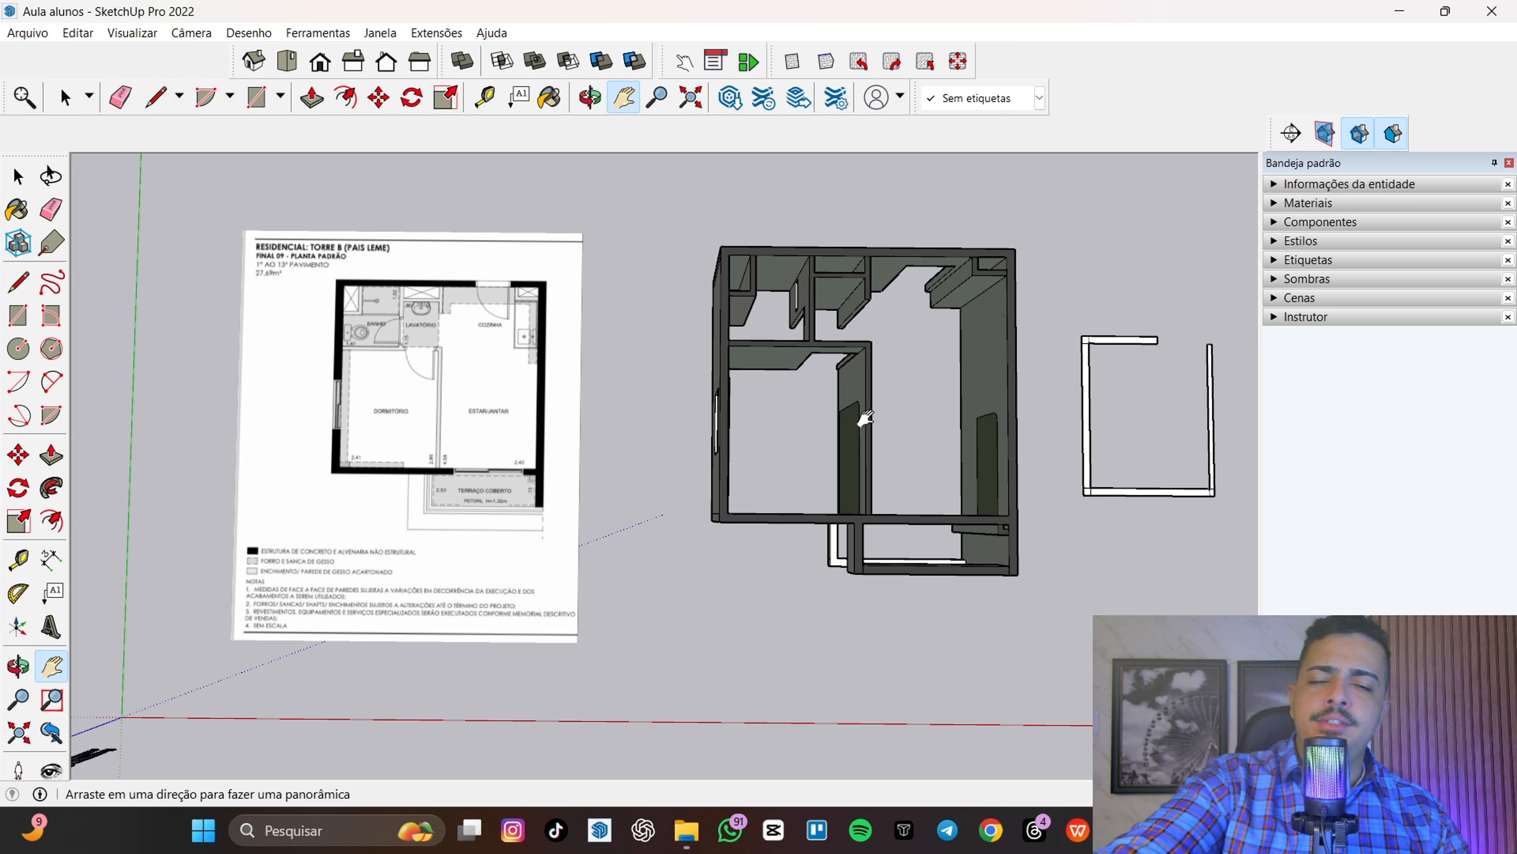
drag(873, 407, 757, 404)
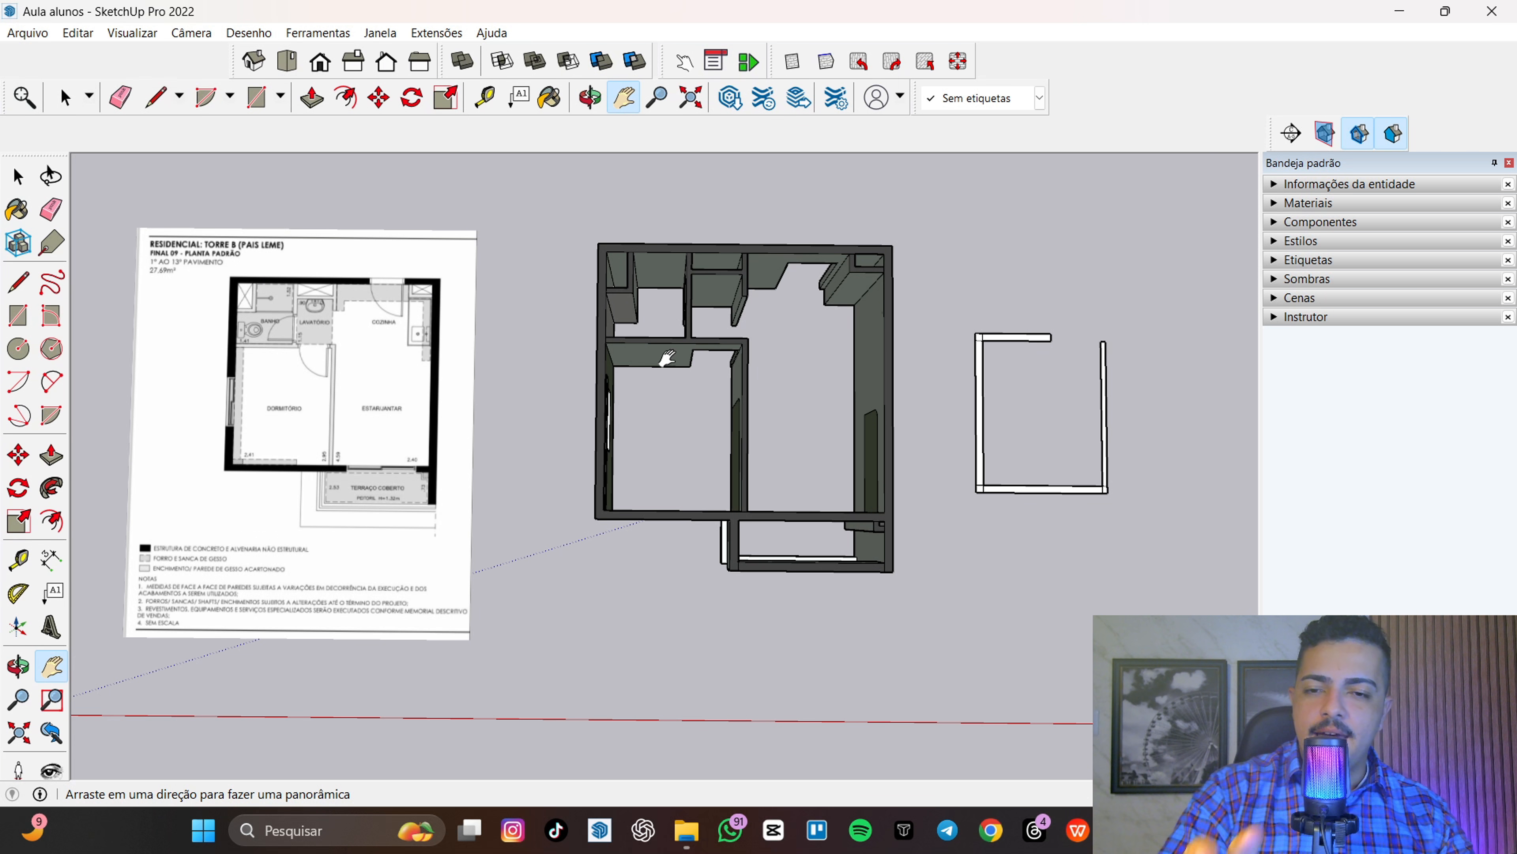
scroll(687, 359, up, 3)
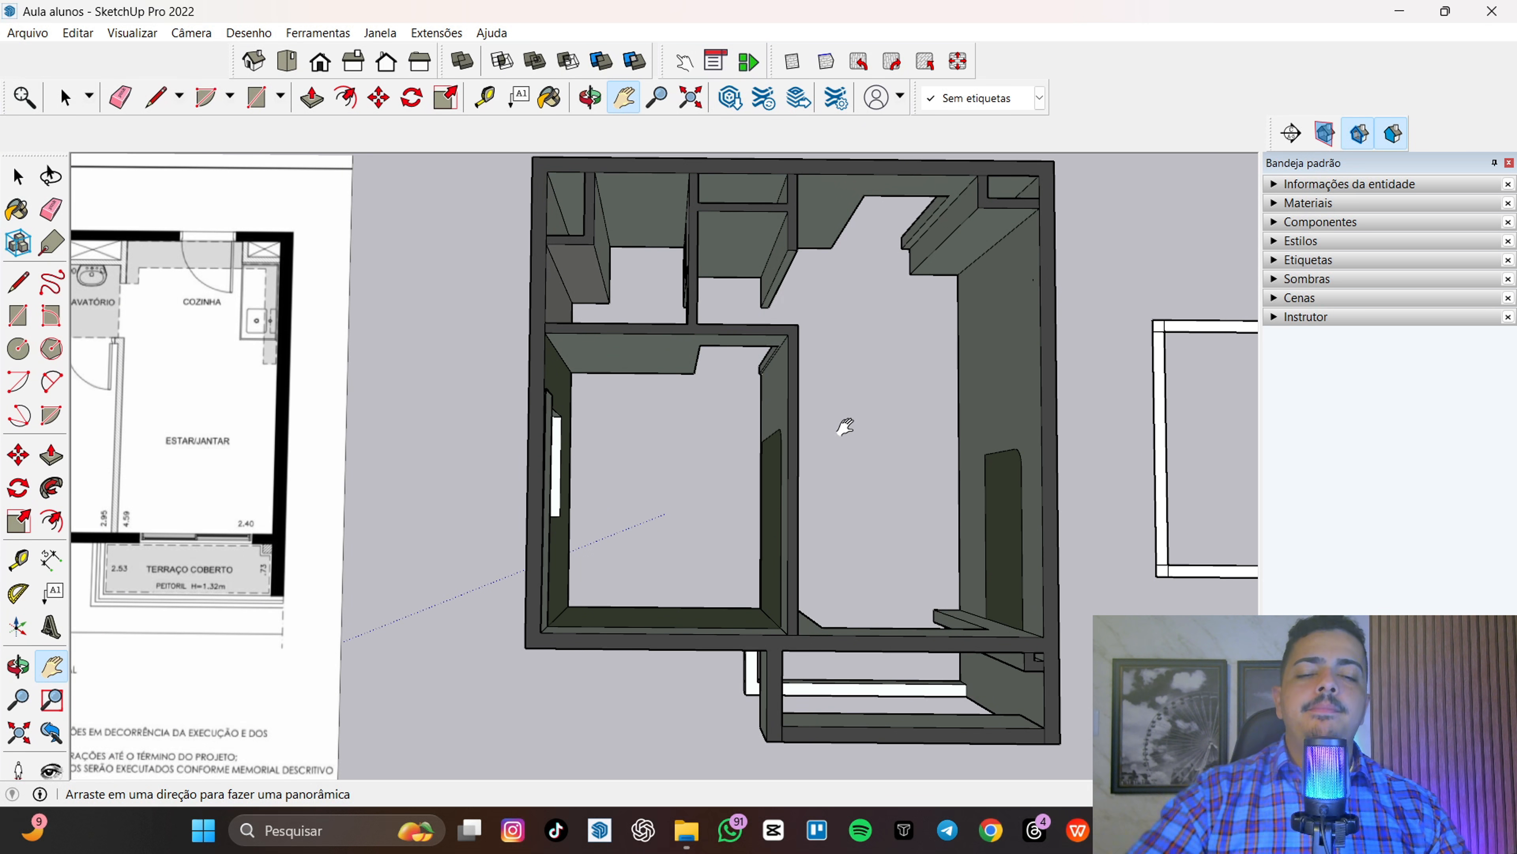
scroll(928, 491, down, 5)
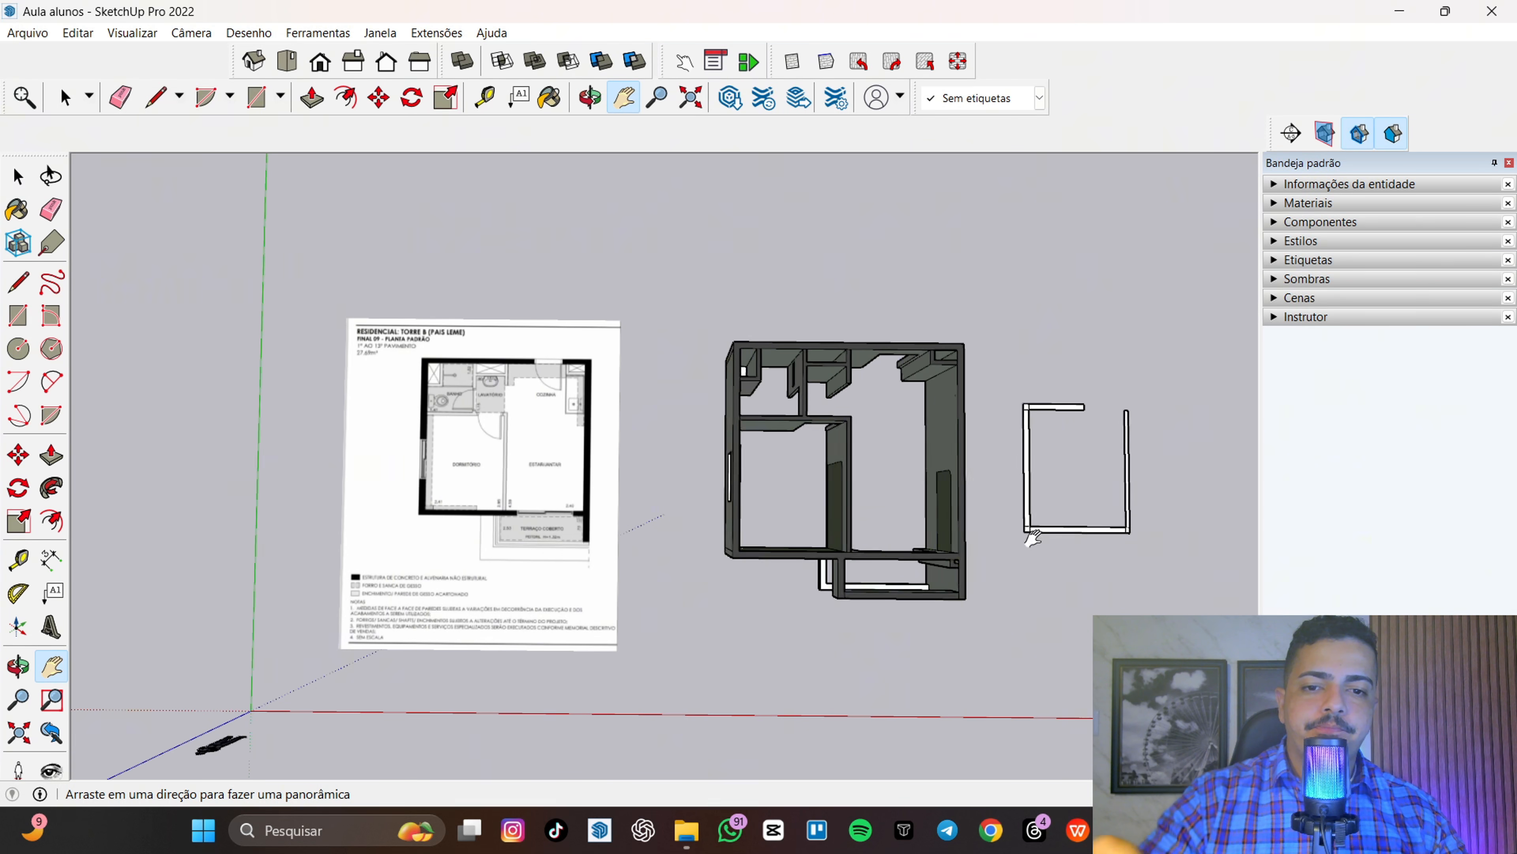
drag(1127, 530, 1011, 496)
scroll(1006, 496, up, 4)
drag(574, 426, 659, 423)
scroll(935, 413, up, 2)
drag(935, 412, 758, 361)
scroll(461, 332, down, 3)
drag(389, 351, 745, 381)
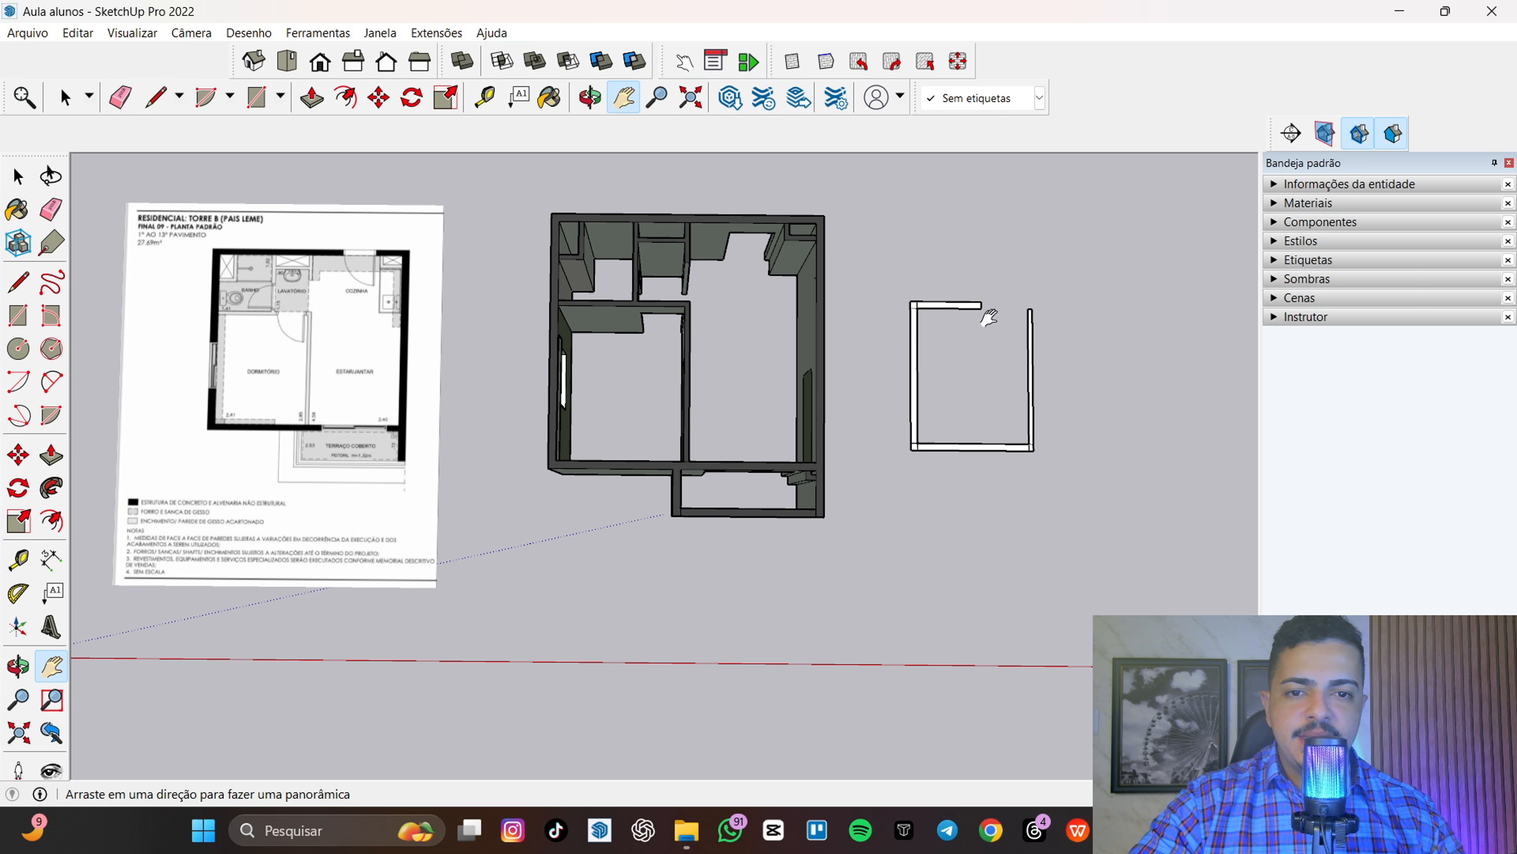
- Examine the bedroom's door opening beside the partition wall in the finished 3D model and compare it with the drawn walls
scroll(1002, 300, up, 2)
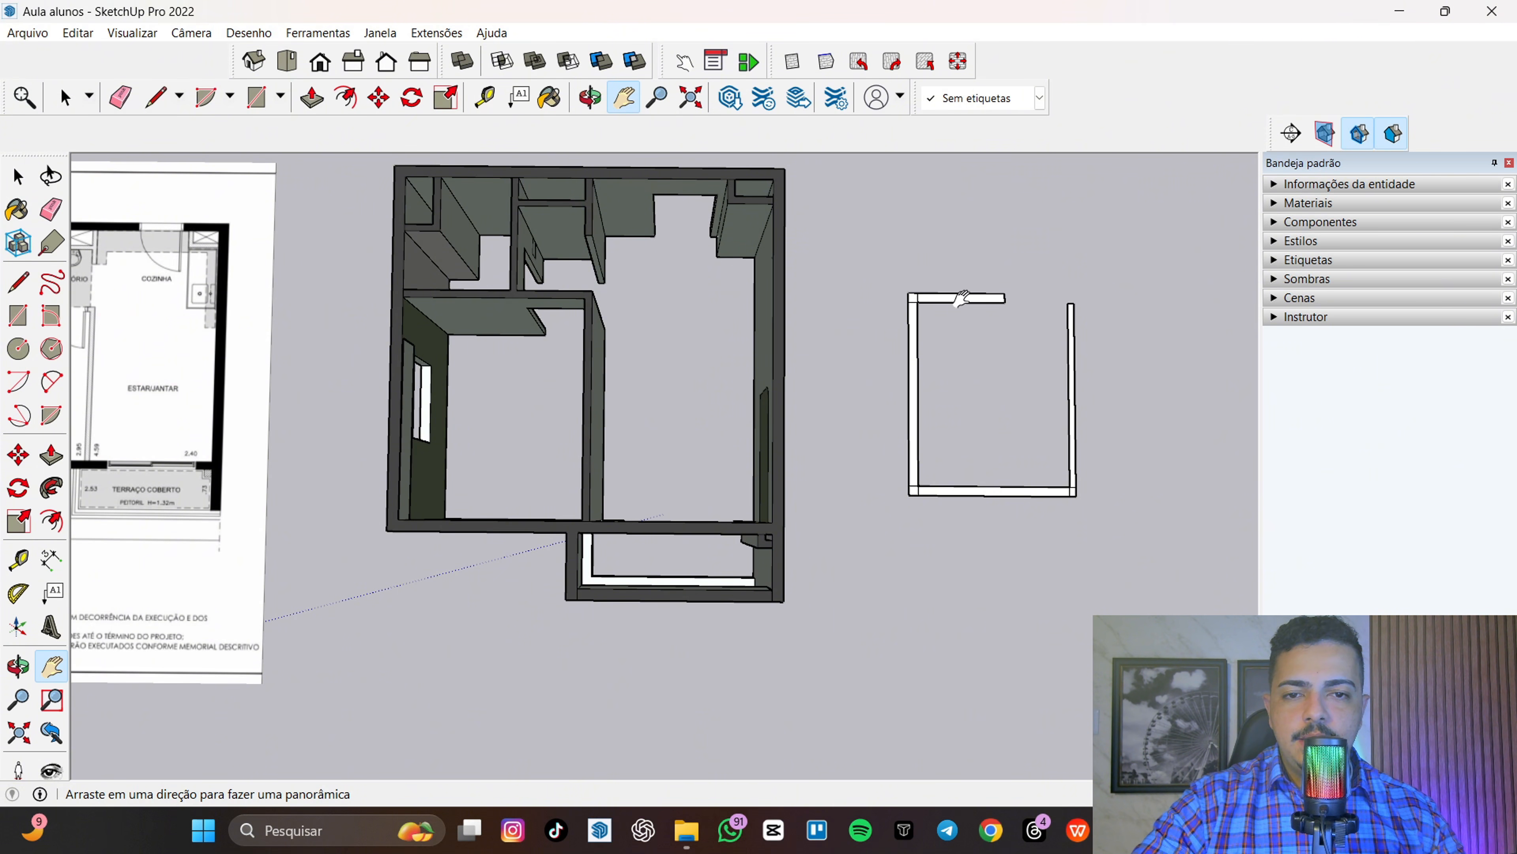
scroll(921, 322, up, 2)
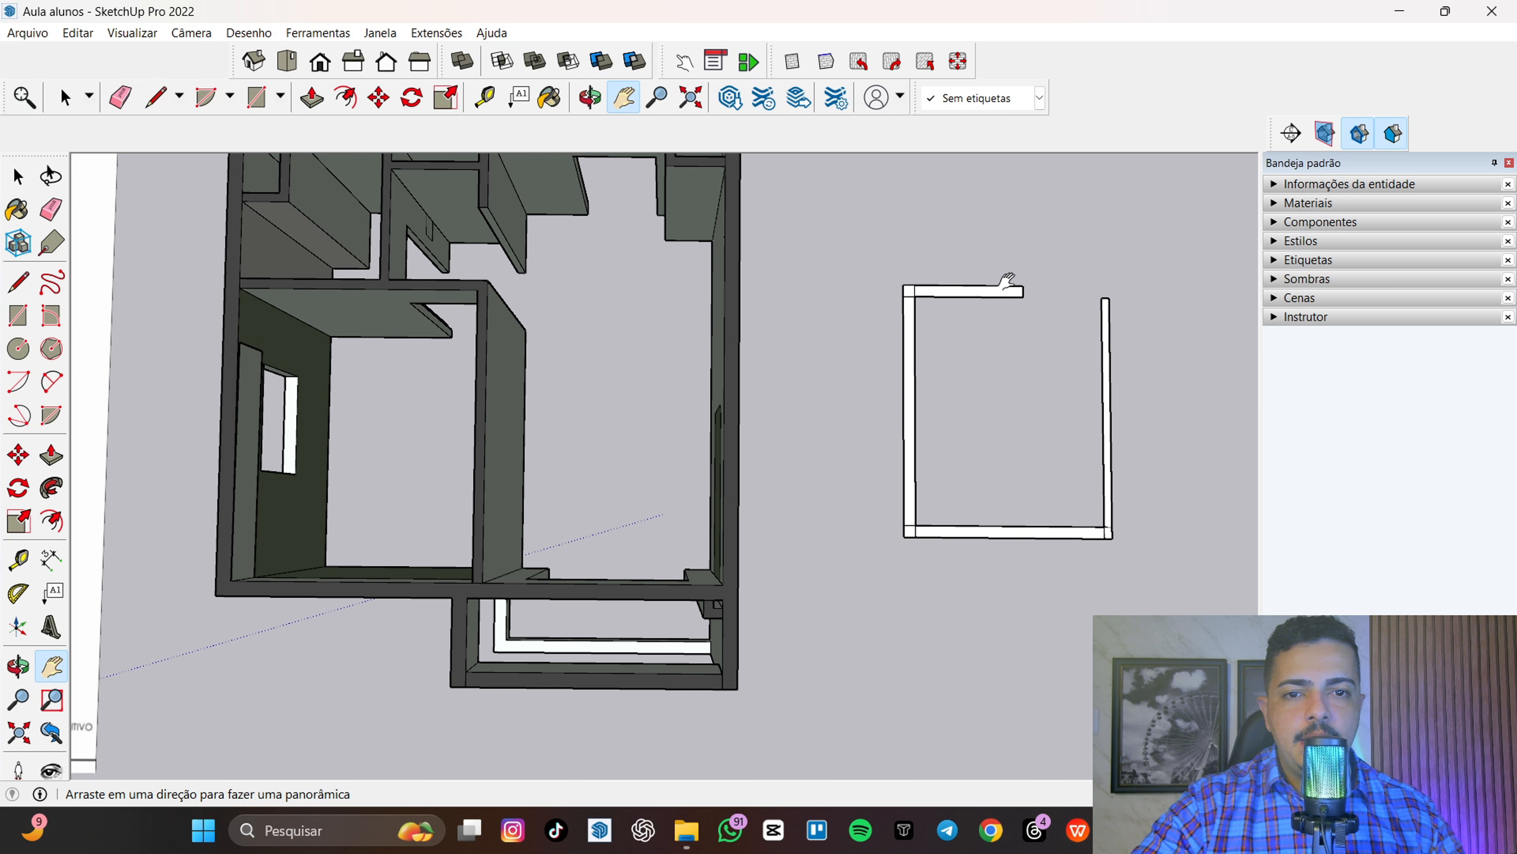
scroll(1115, 309, up, 2)
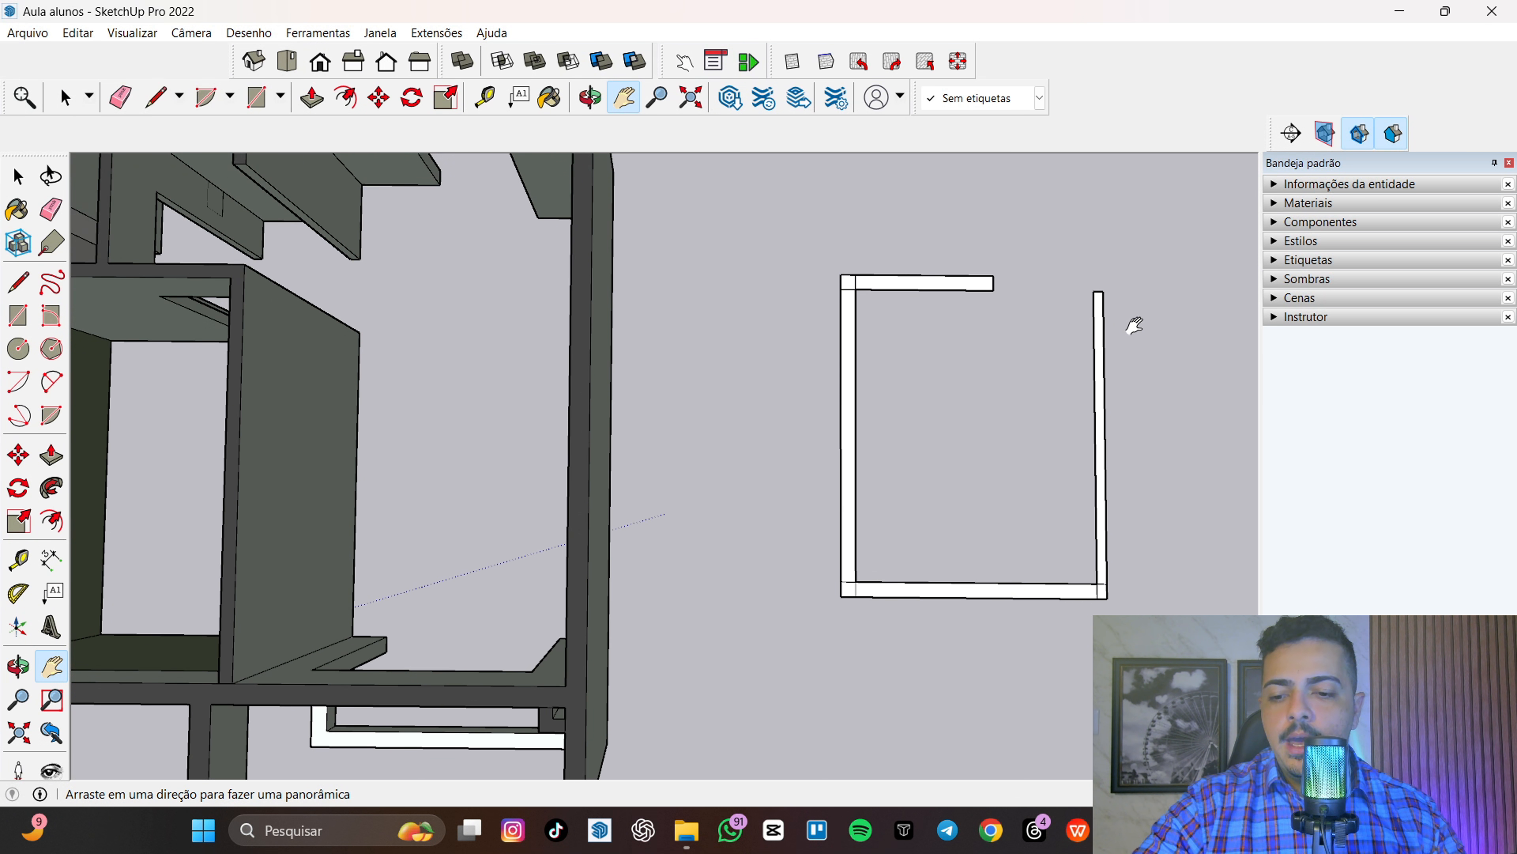
key(r)
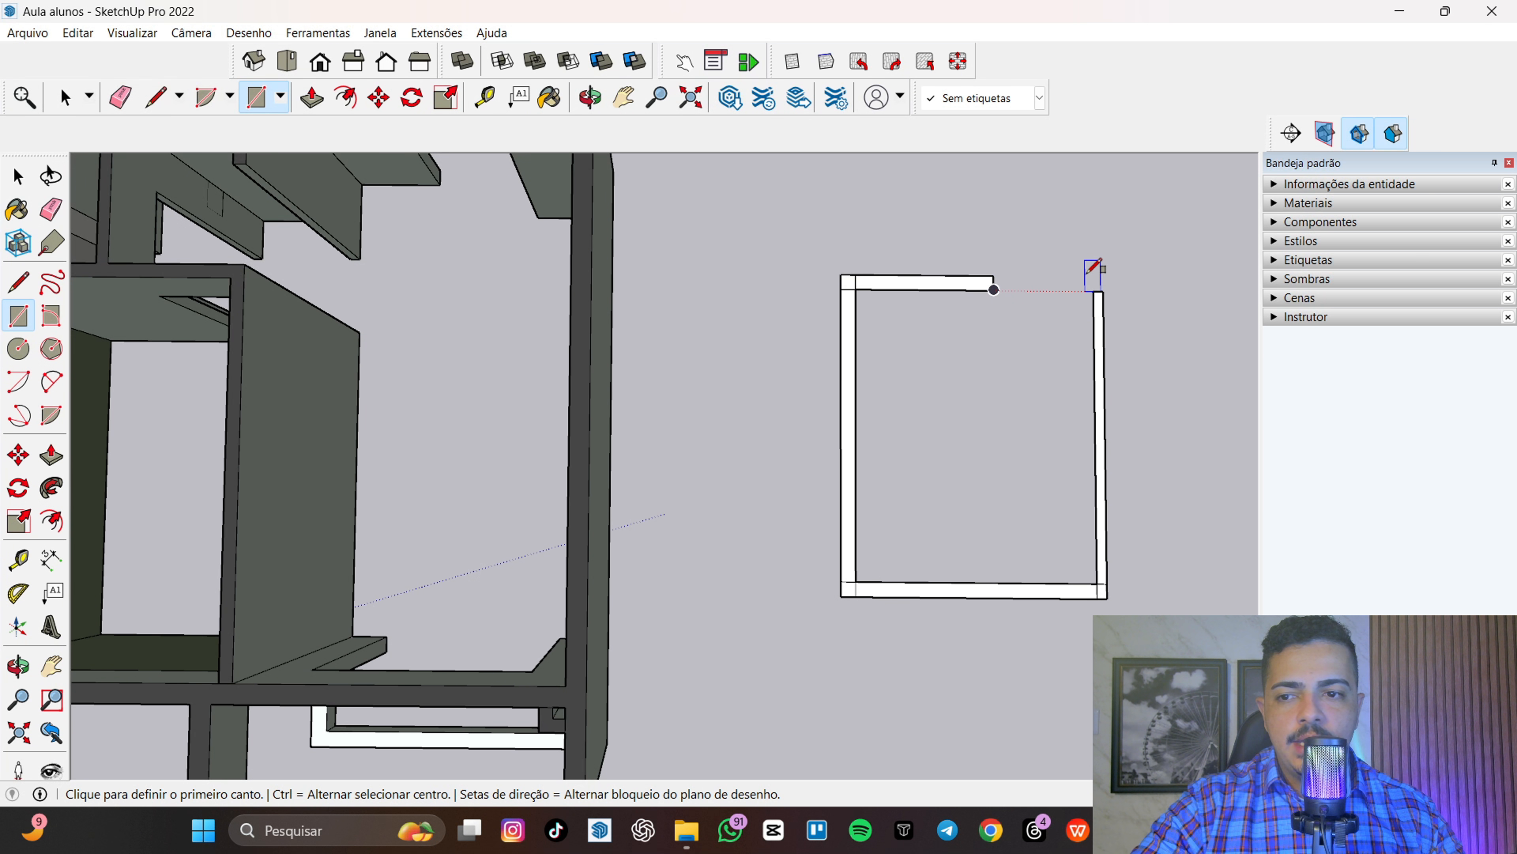
scroll(298, 491, down, 3)
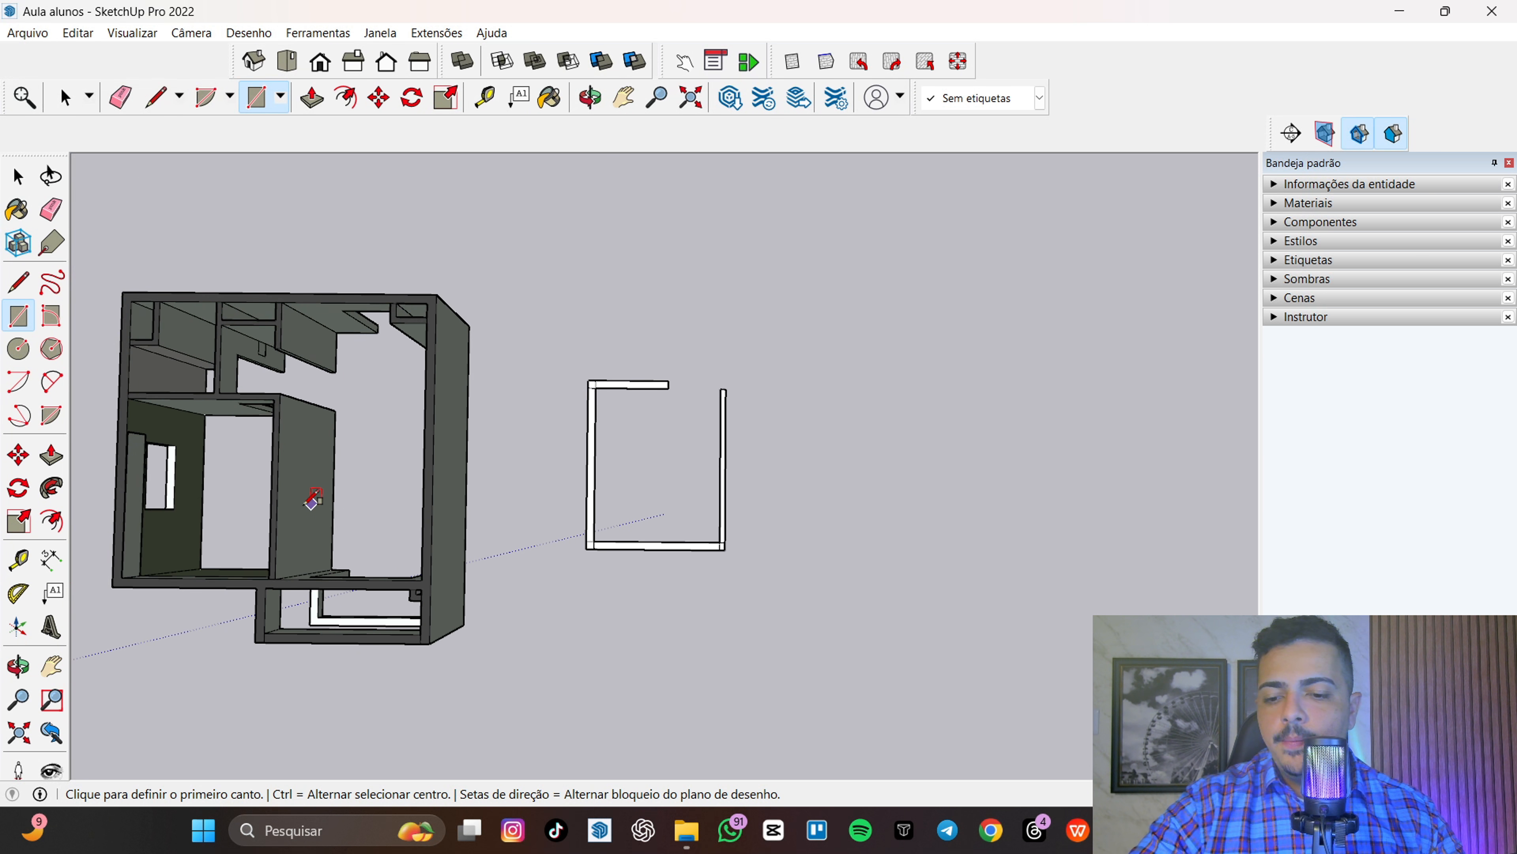
key(h)
drag(277, 508, 844, 422)
scroll(844, 422, up, 5)
middle_drag(844, 422, 847, 142)
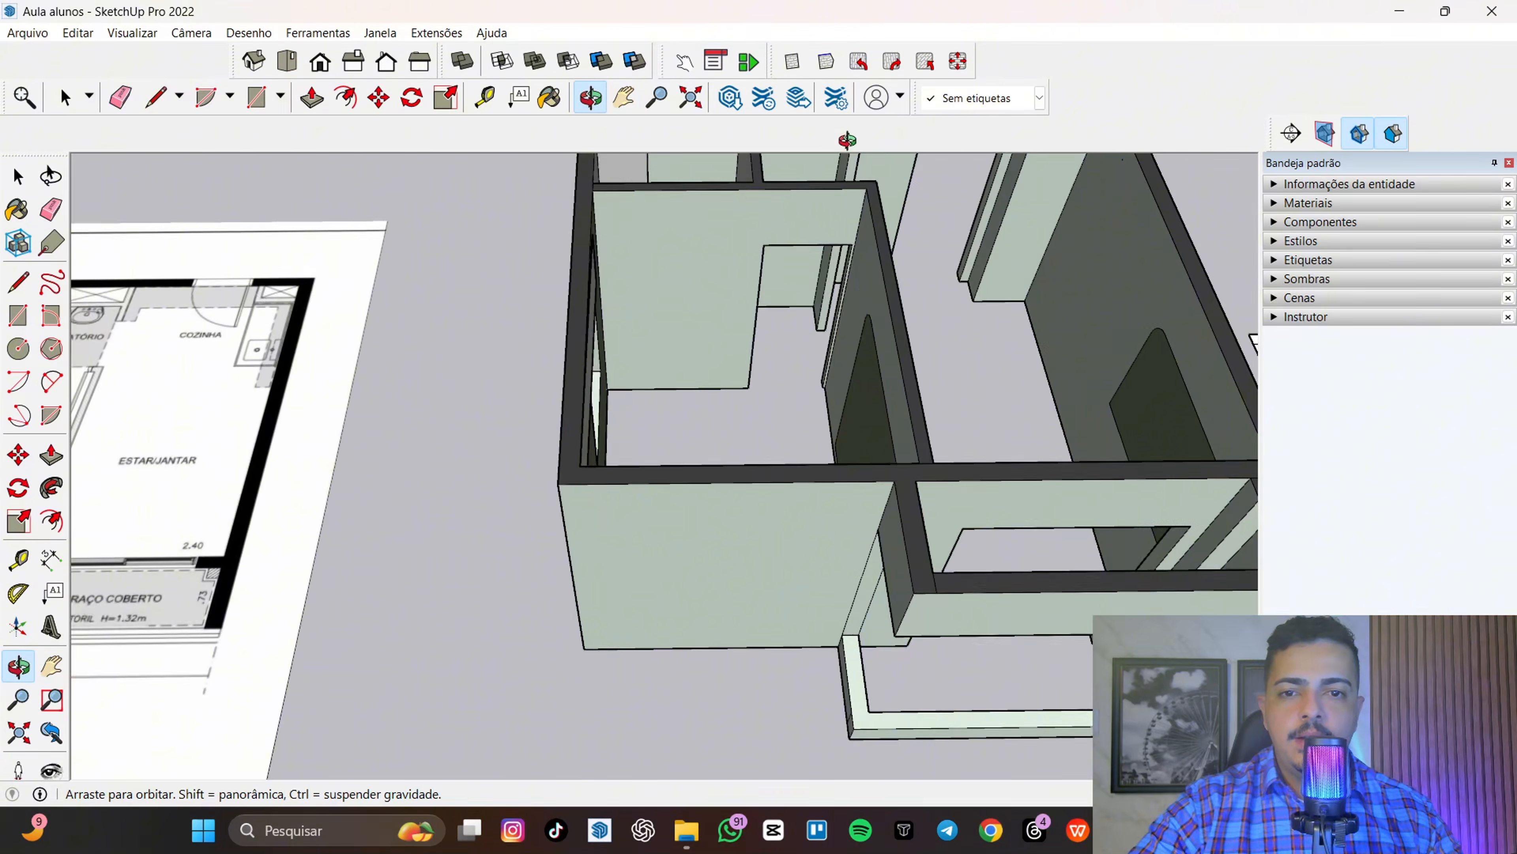
scroll(846, 209, up, 5)
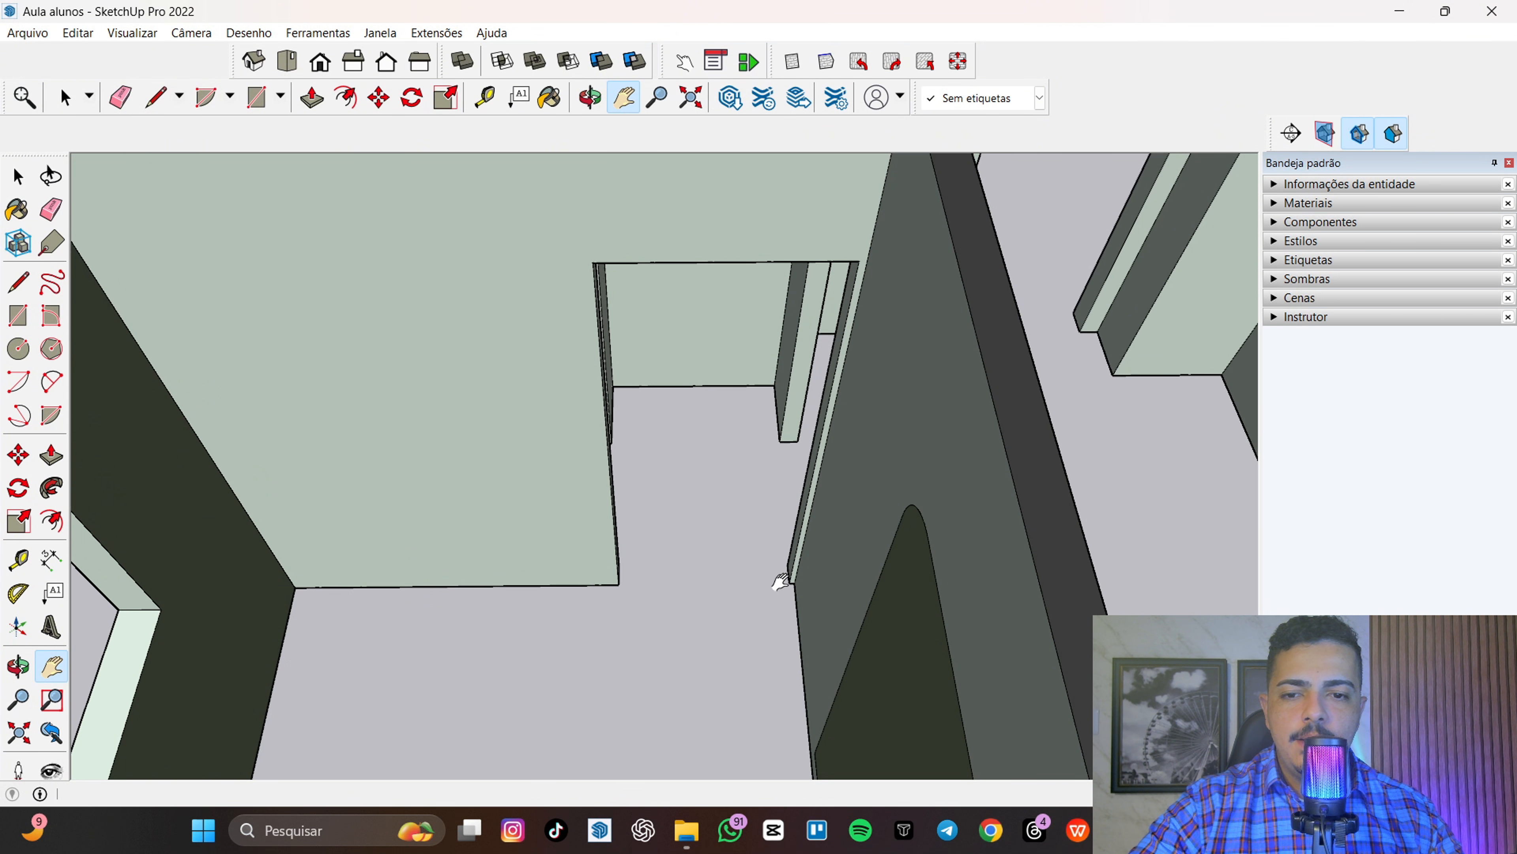
scroll(843, 522, down, 6)
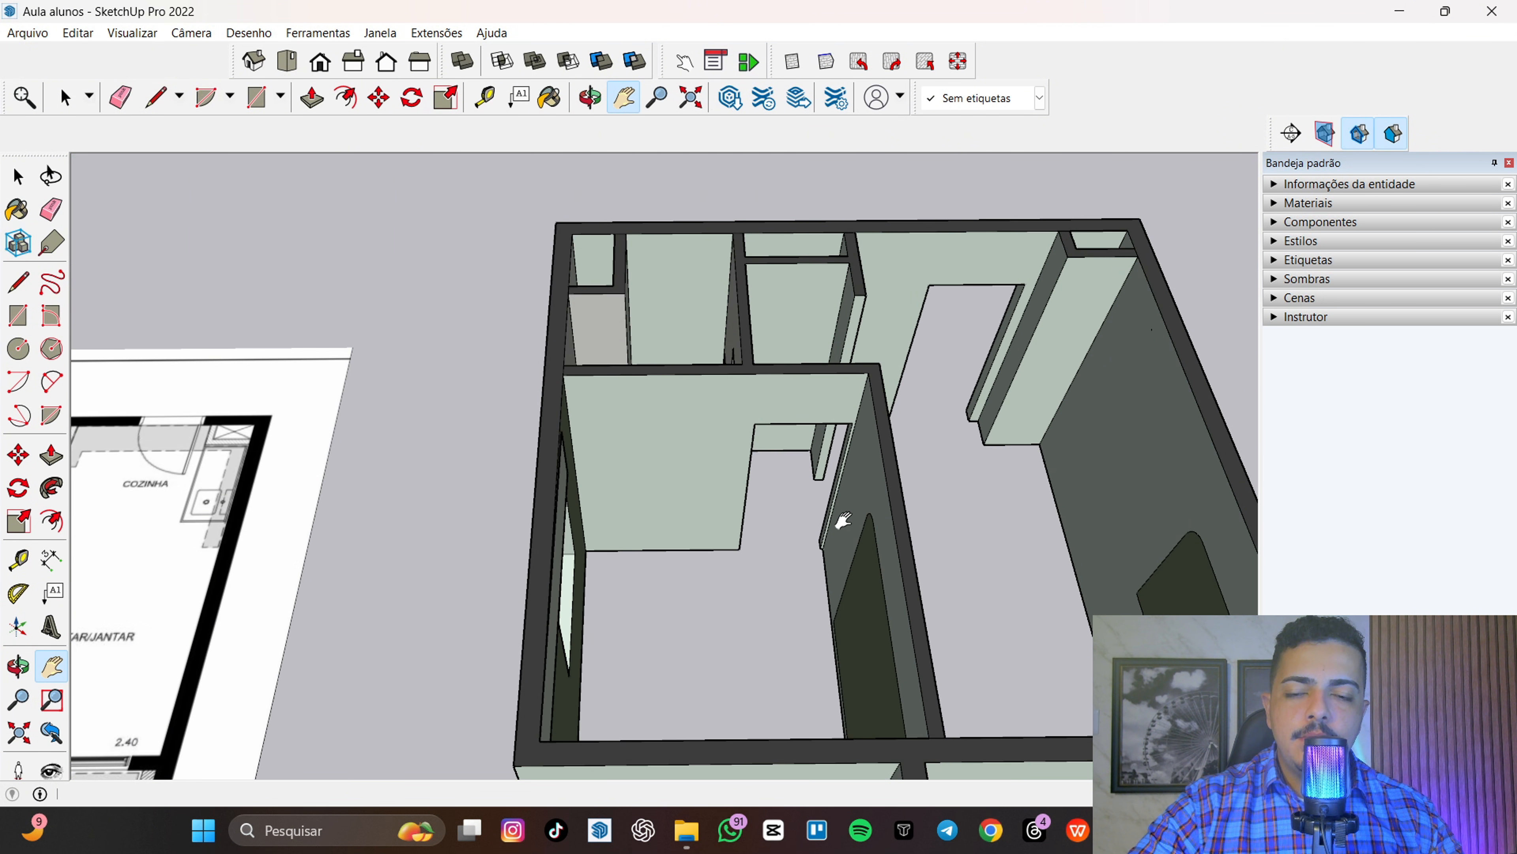
scroll(837, 528, down, 3)
scroll(993, 577, up, 6)
middle_drag(993, 576, 884, 590)
scroll(883, 592, up, 6)
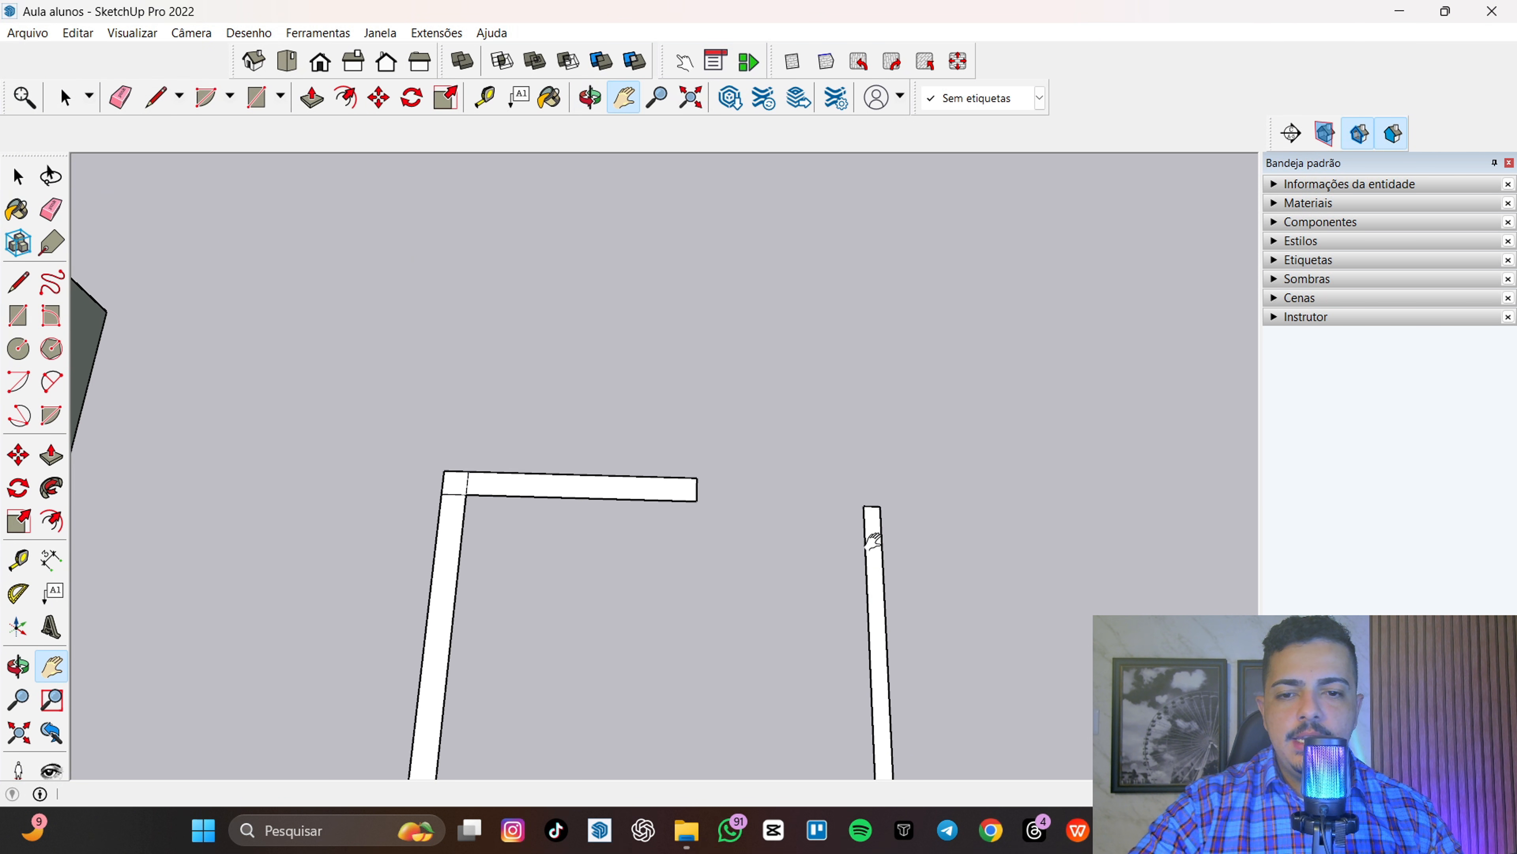
- Draw a short line from the partition wall's free end, aligned with the outer edge of the wall across the door opening
shift+middle_drag(850, 525, 856, 498)
key(r)
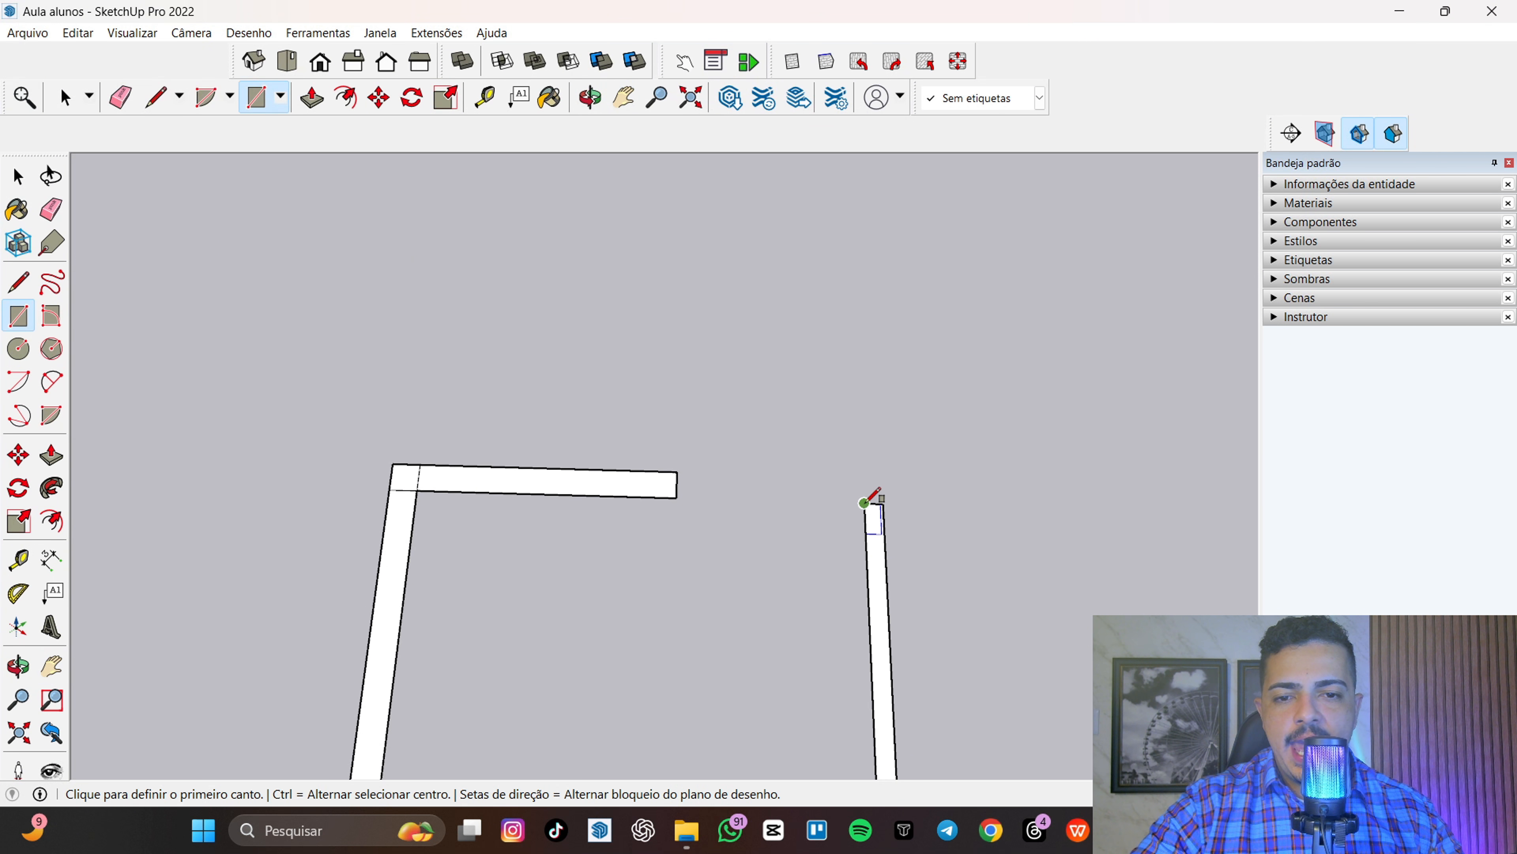
click(863, 503)
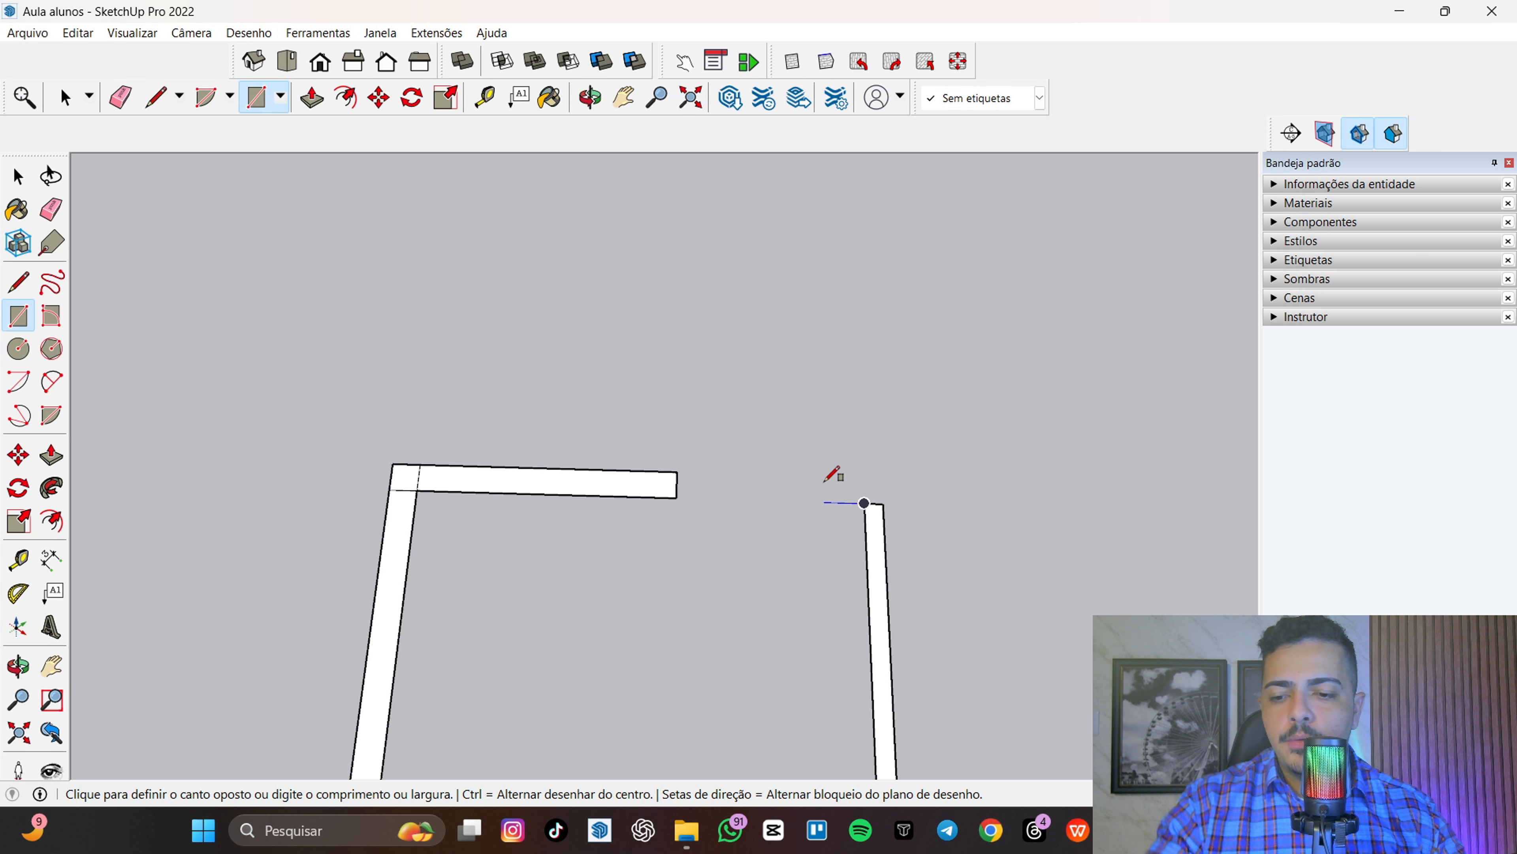
key(l)
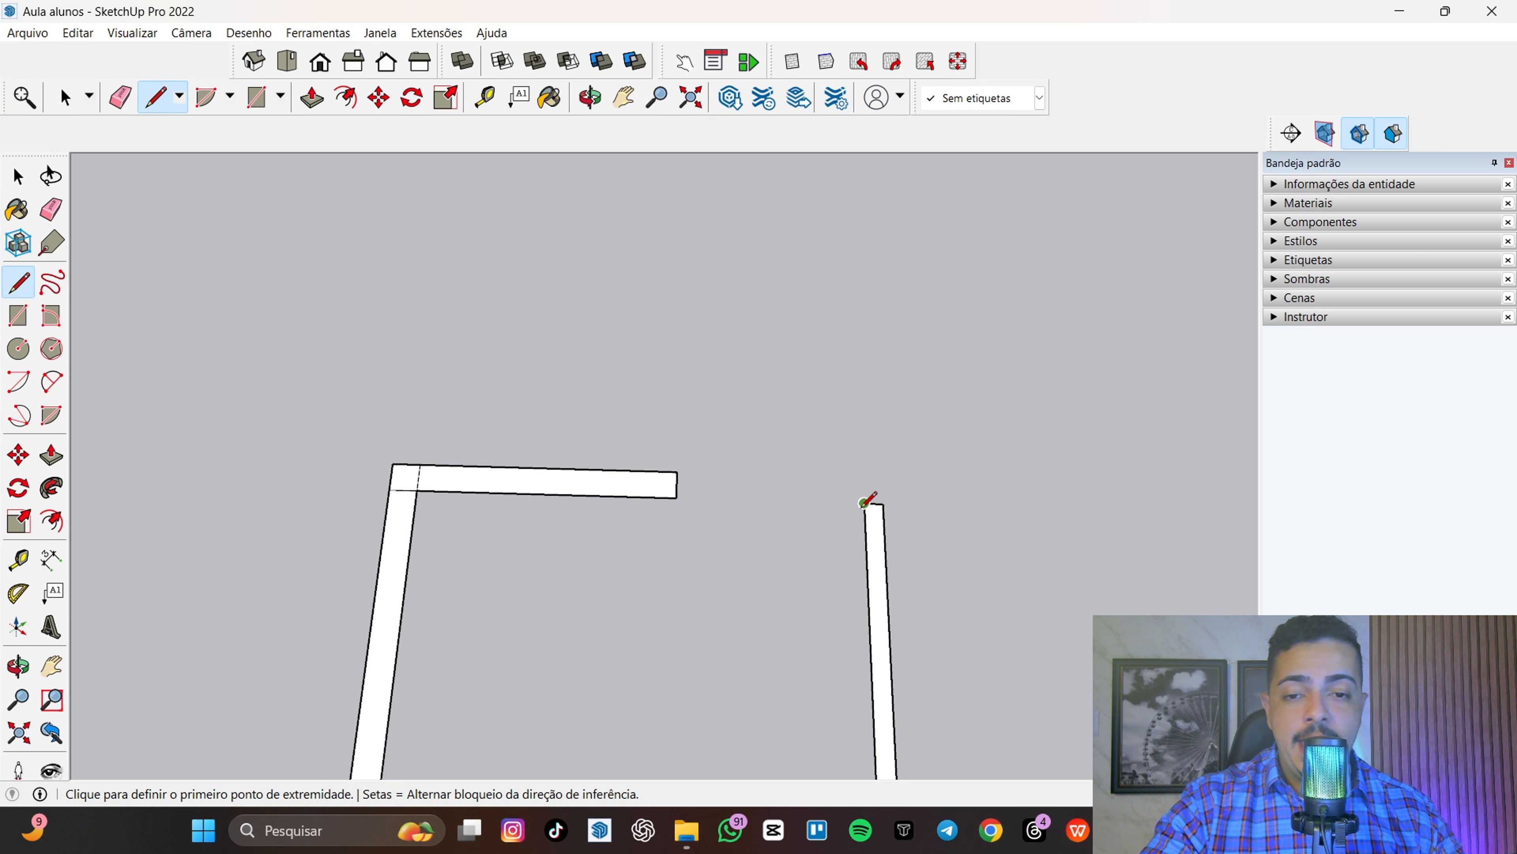
click(864, 502)
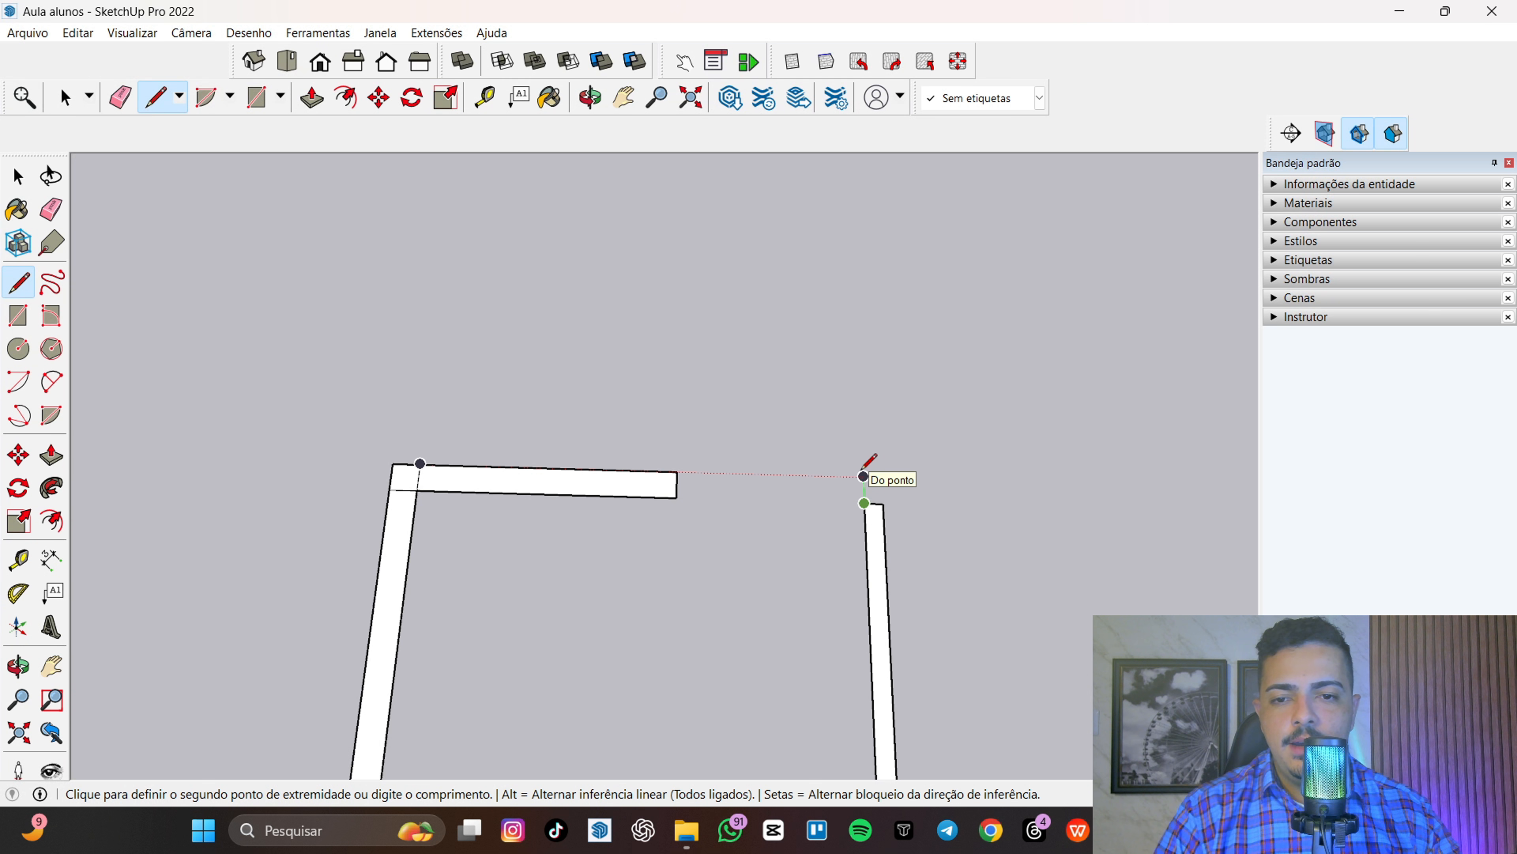
click(864, 476)
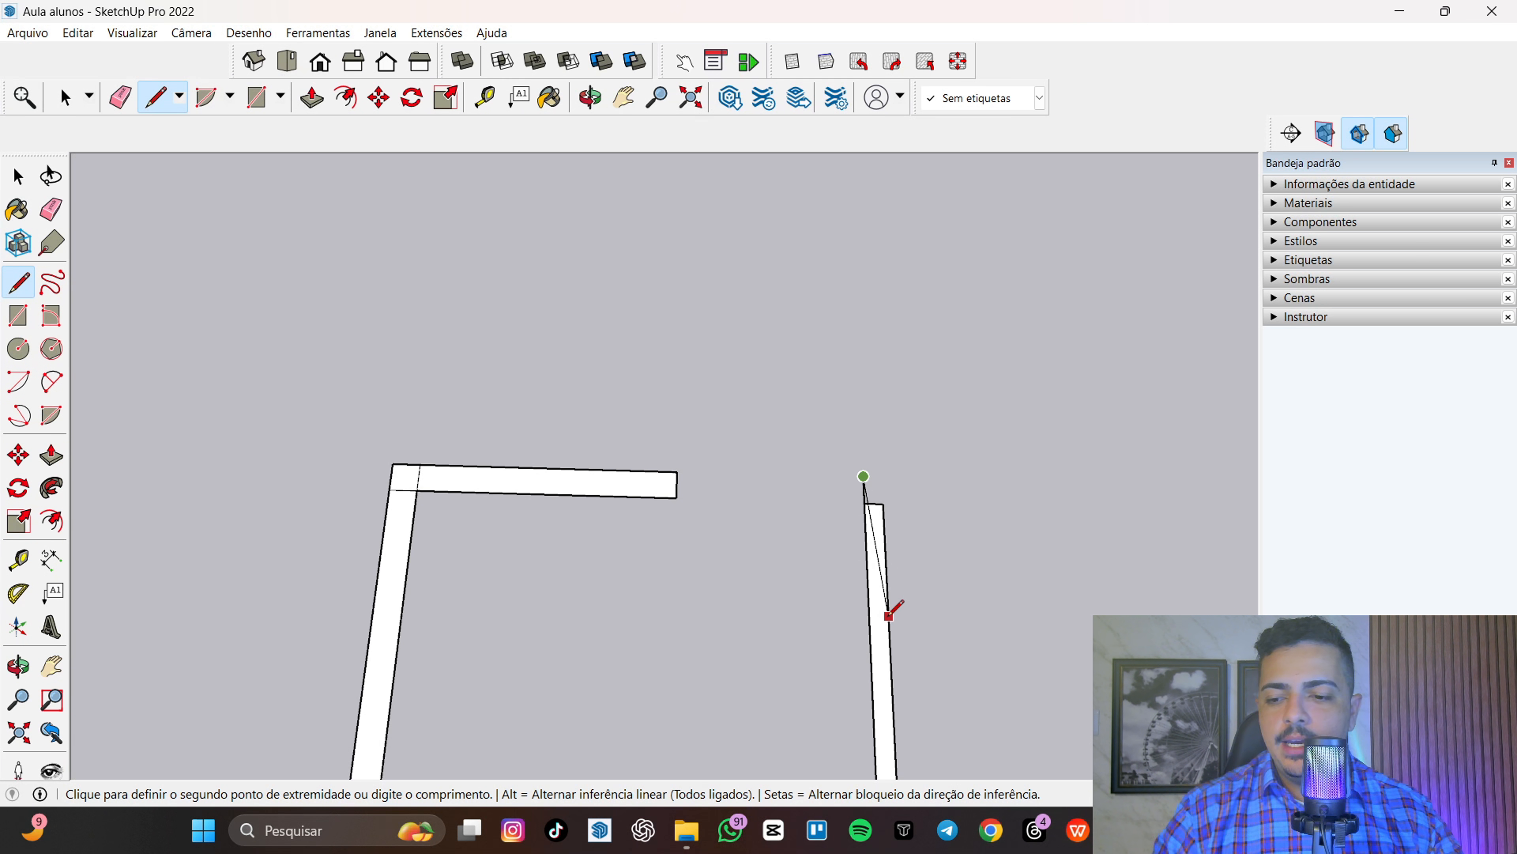
key(Escape)
- Extend the partition wall's free end with a small rectangle across its full thickness, reaching the end of the short line
key(r)
click(883, 504)
click(864, 476)
key(space)
scroll(857, 635, down, 5)
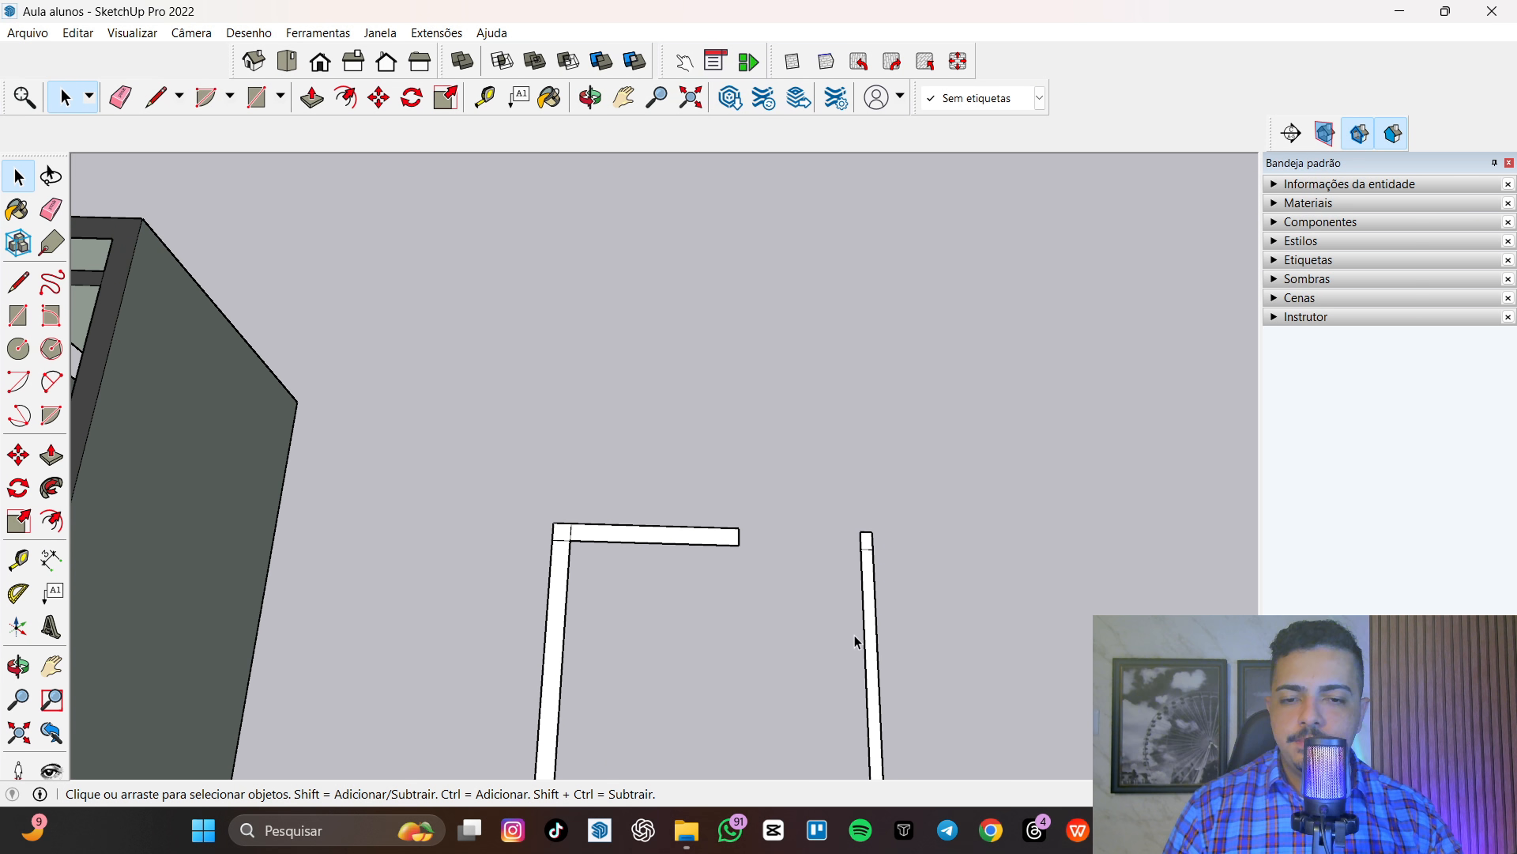
- Examine the drawn bedroom wall outline from several sides, checking the corners and the door opening
middle_drag(854, 685, 717, 345)
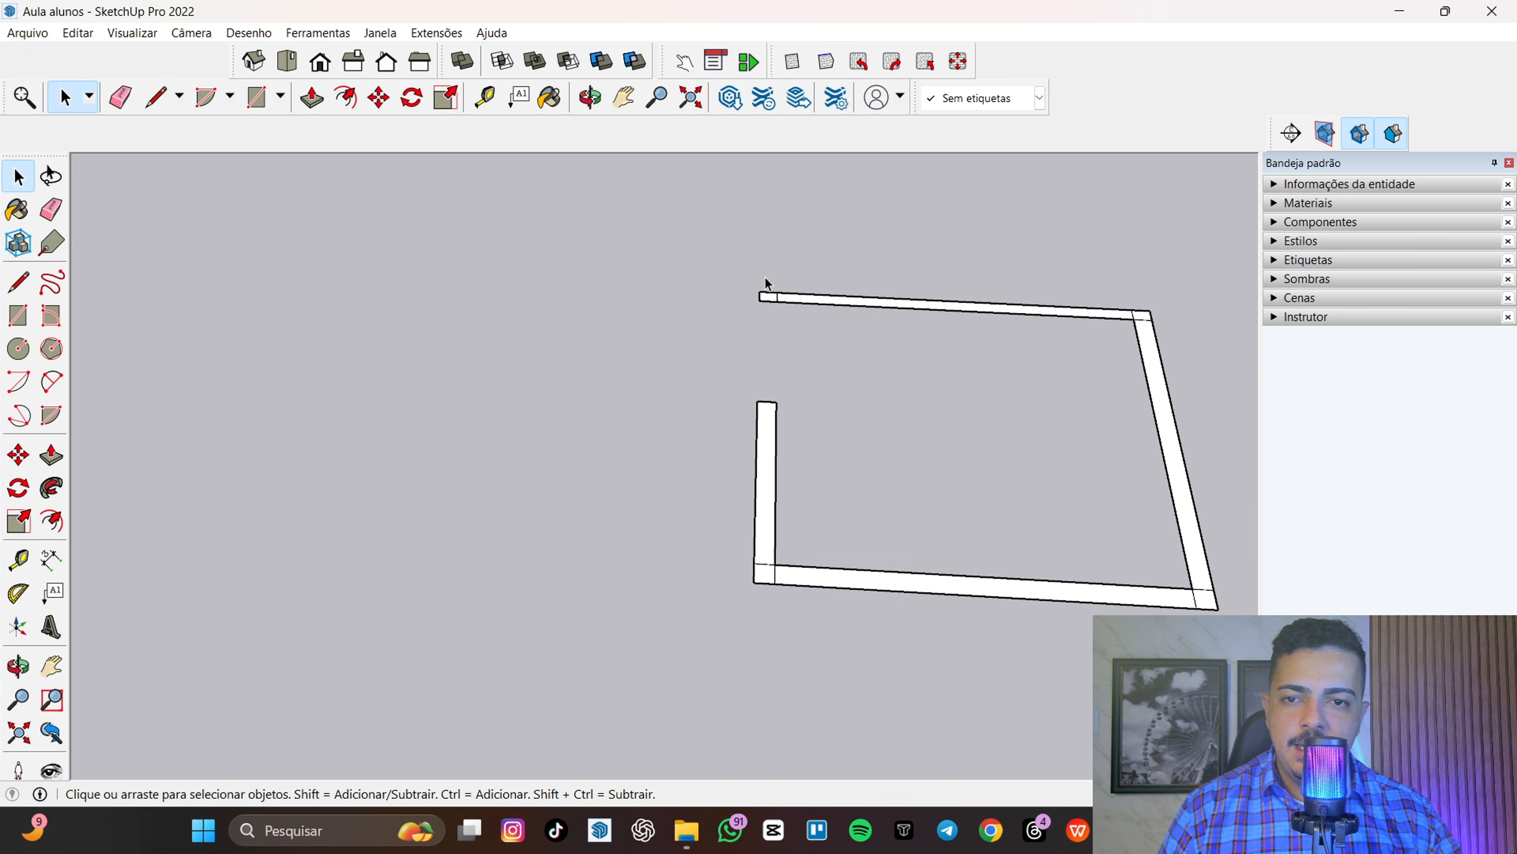
scroll(833, 494, down, 3)
middle_drag(832, 494, 694, 552)
scroll(694, 552, down, 5)
scroll(572, 606, up, 3)
middle_drag(1013, 655, 884, 619)
scroll(837, 598, down, 3)
scroll(965, 692, up, 5)
scroll(965, 692, down, 5)
scroll(965, 692, down, 5)
scroll(965, 692, up, 5)
shift+middle_drag(950, 687, 713, 644)
key(space)
scroll(787, 478, up, 3)
scroll(770, 603, down, 7)
scroll(712, 644, up, 2)
scroll(732, 655, up, 5)
- Delete the dividing lines at the three wall corners and the partition's free end to merge the walls into one continuous face
middle_drag(752, 596, 789, 576)
scroll(654, 613, up, 6)
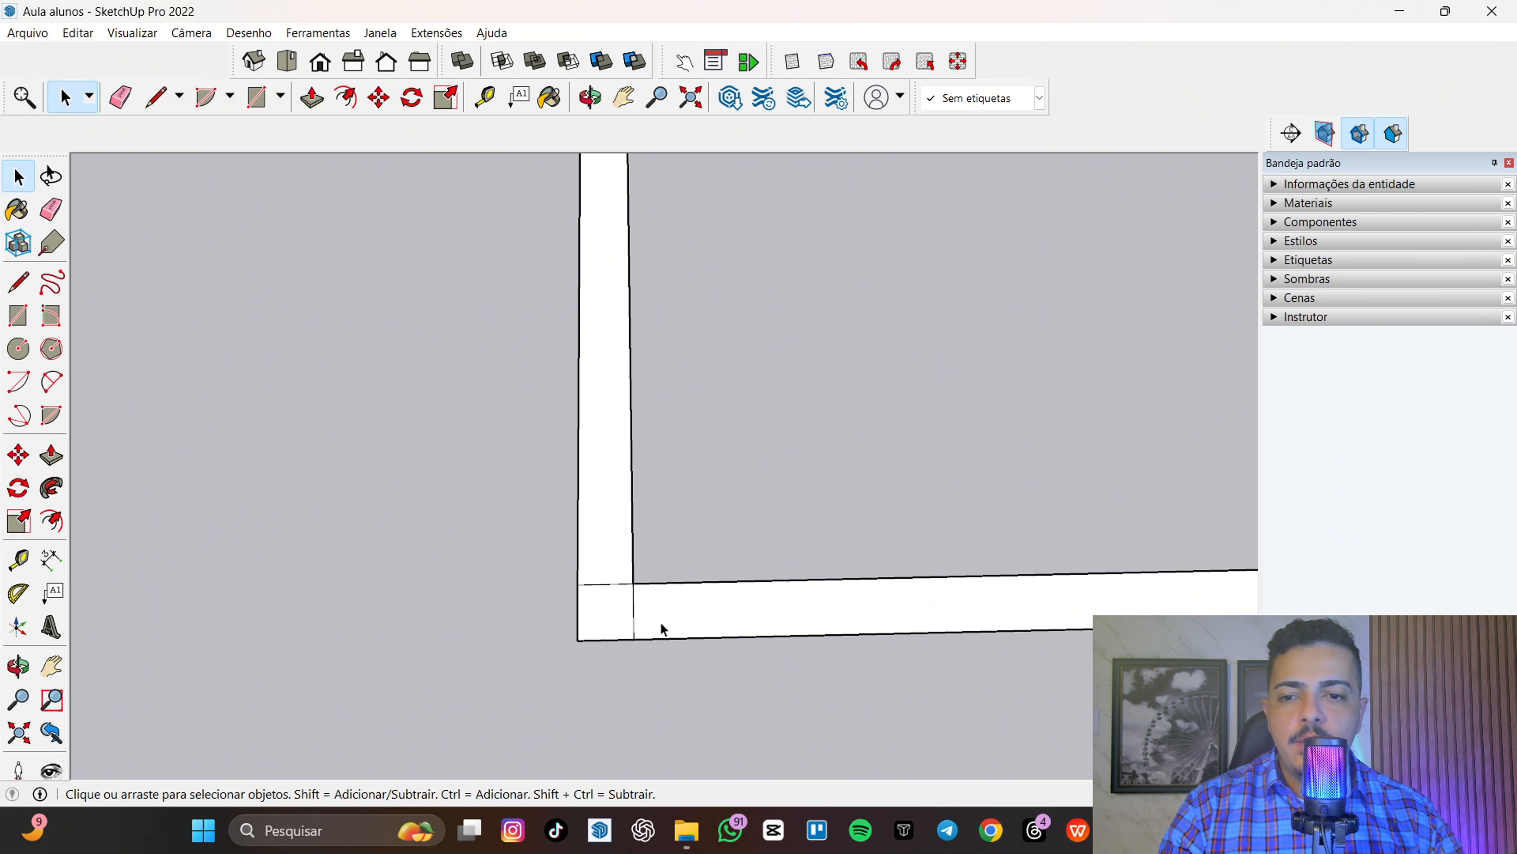
click(635, 616)
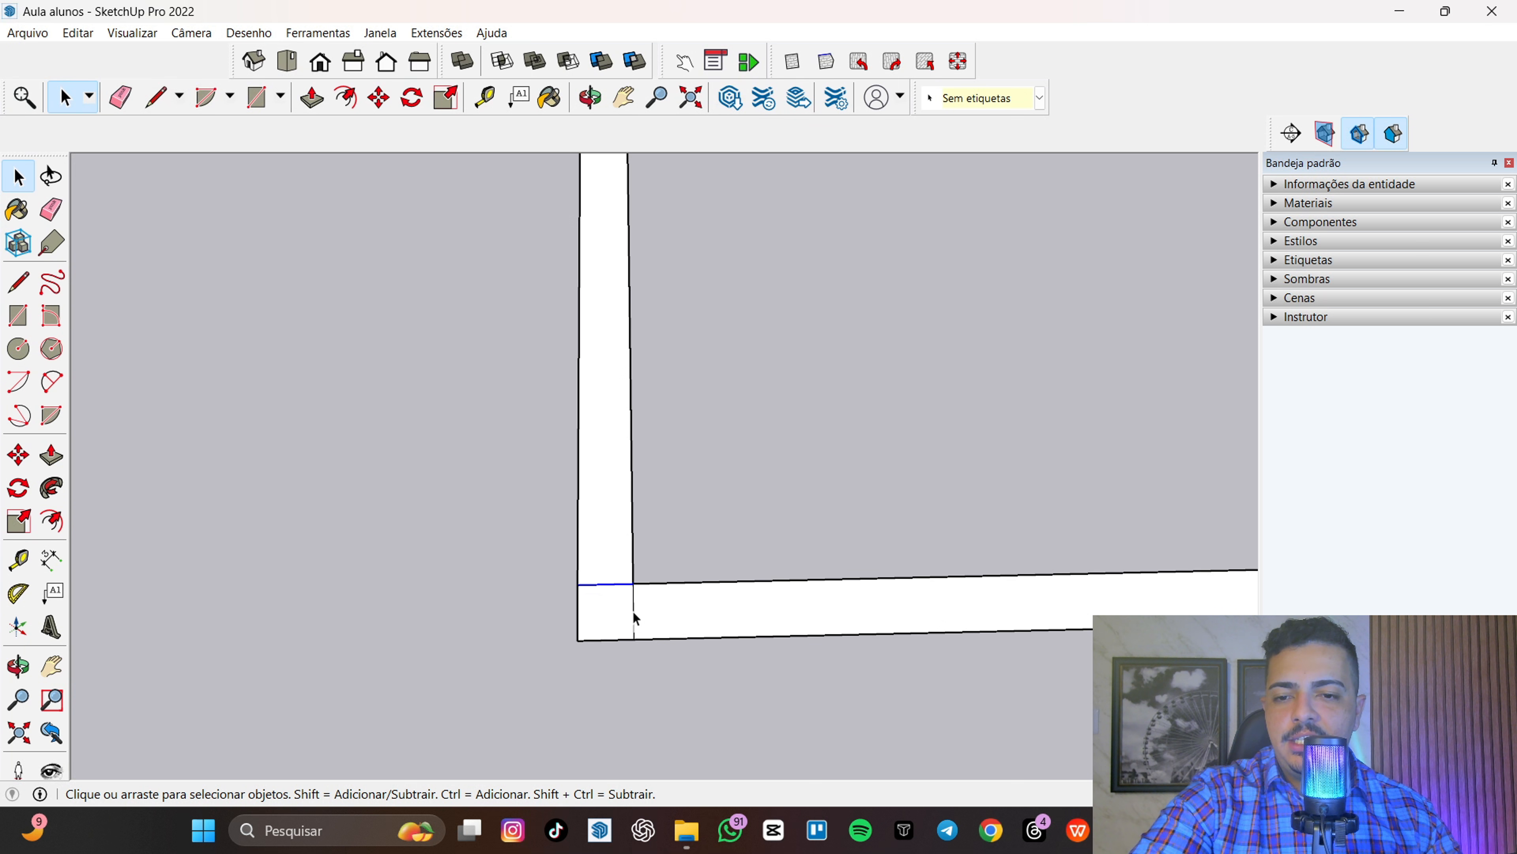
scroll(696, 616, down, 1)
click(694, 618)
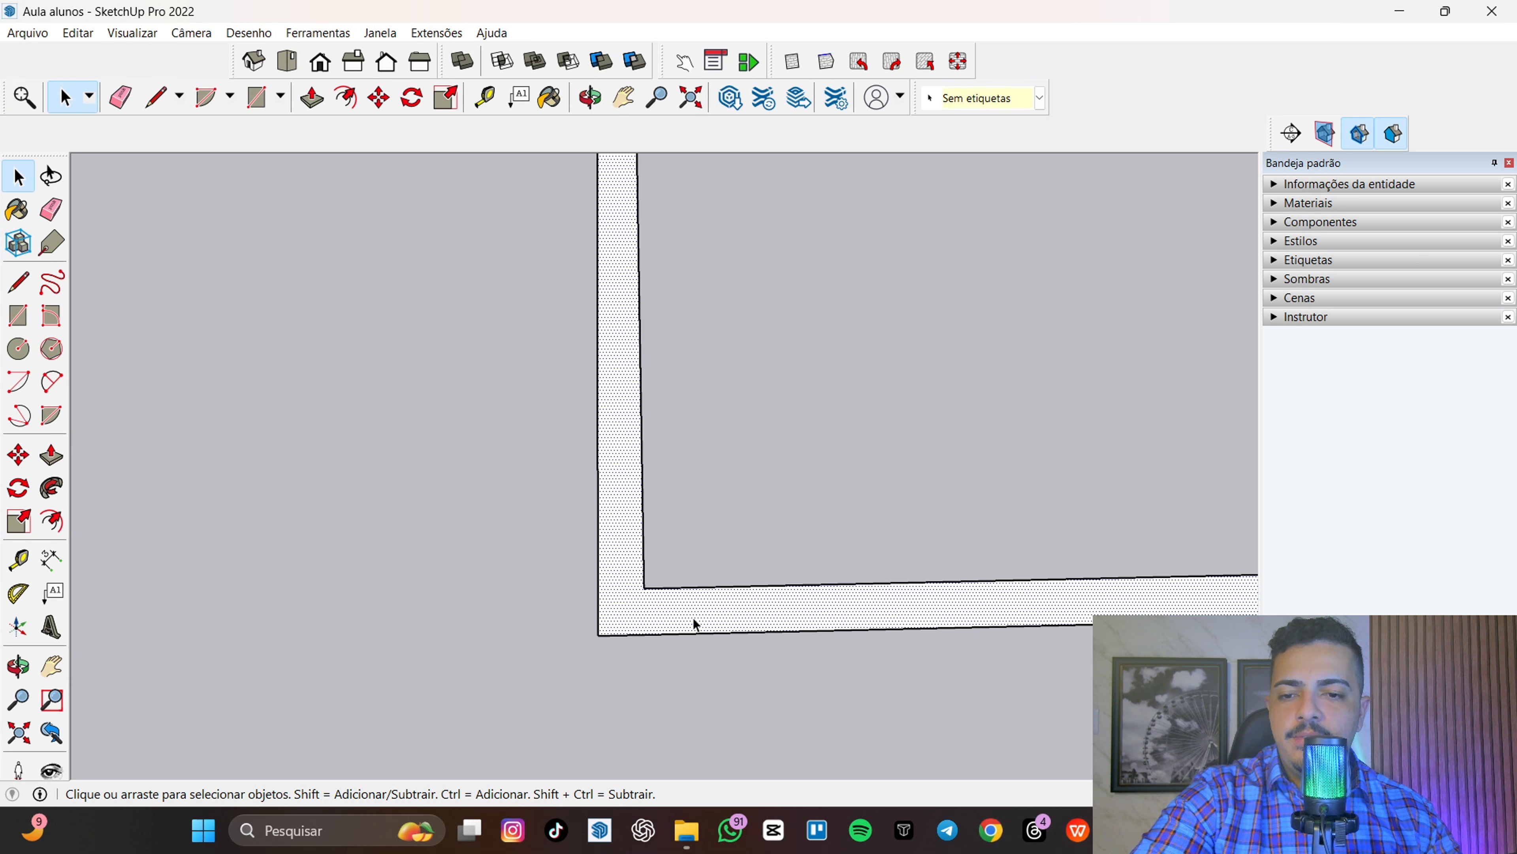
scroll(697, 628, down, 5)
scroll(904, 632, up, 2)
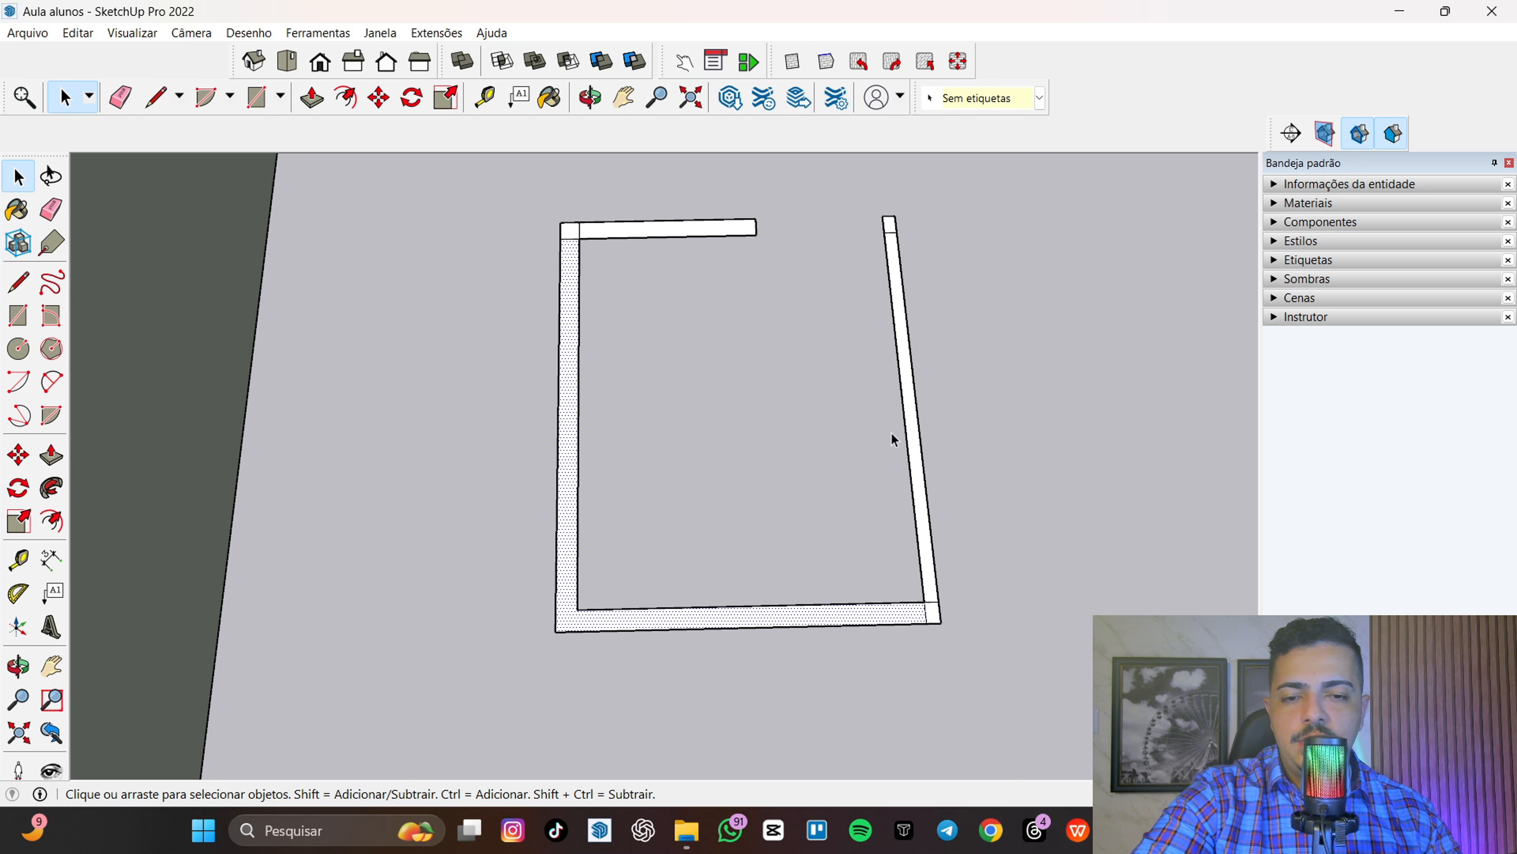
click(925, 621)
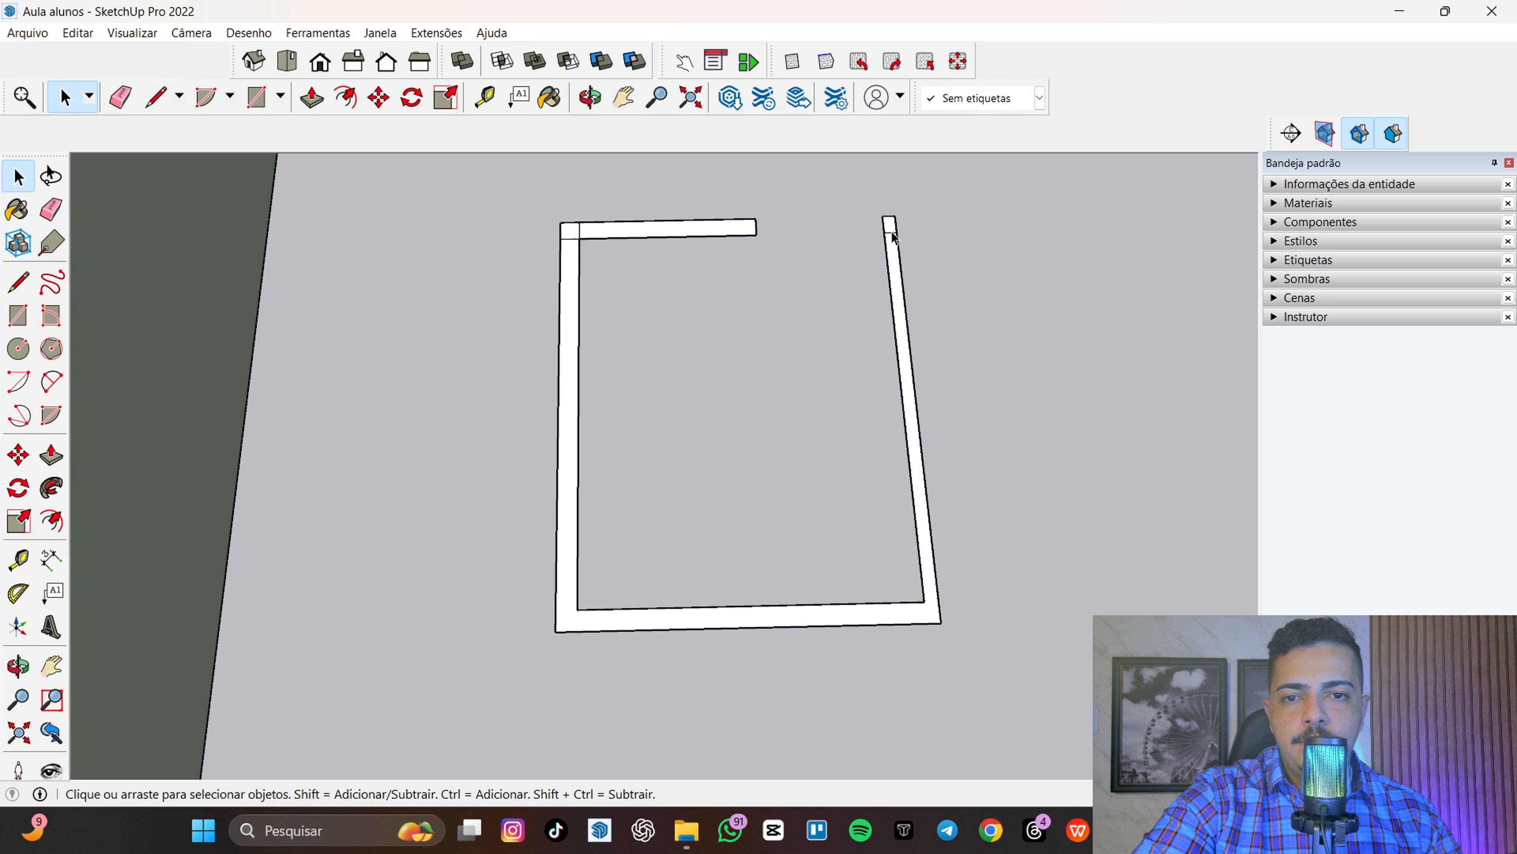
key(Delete)
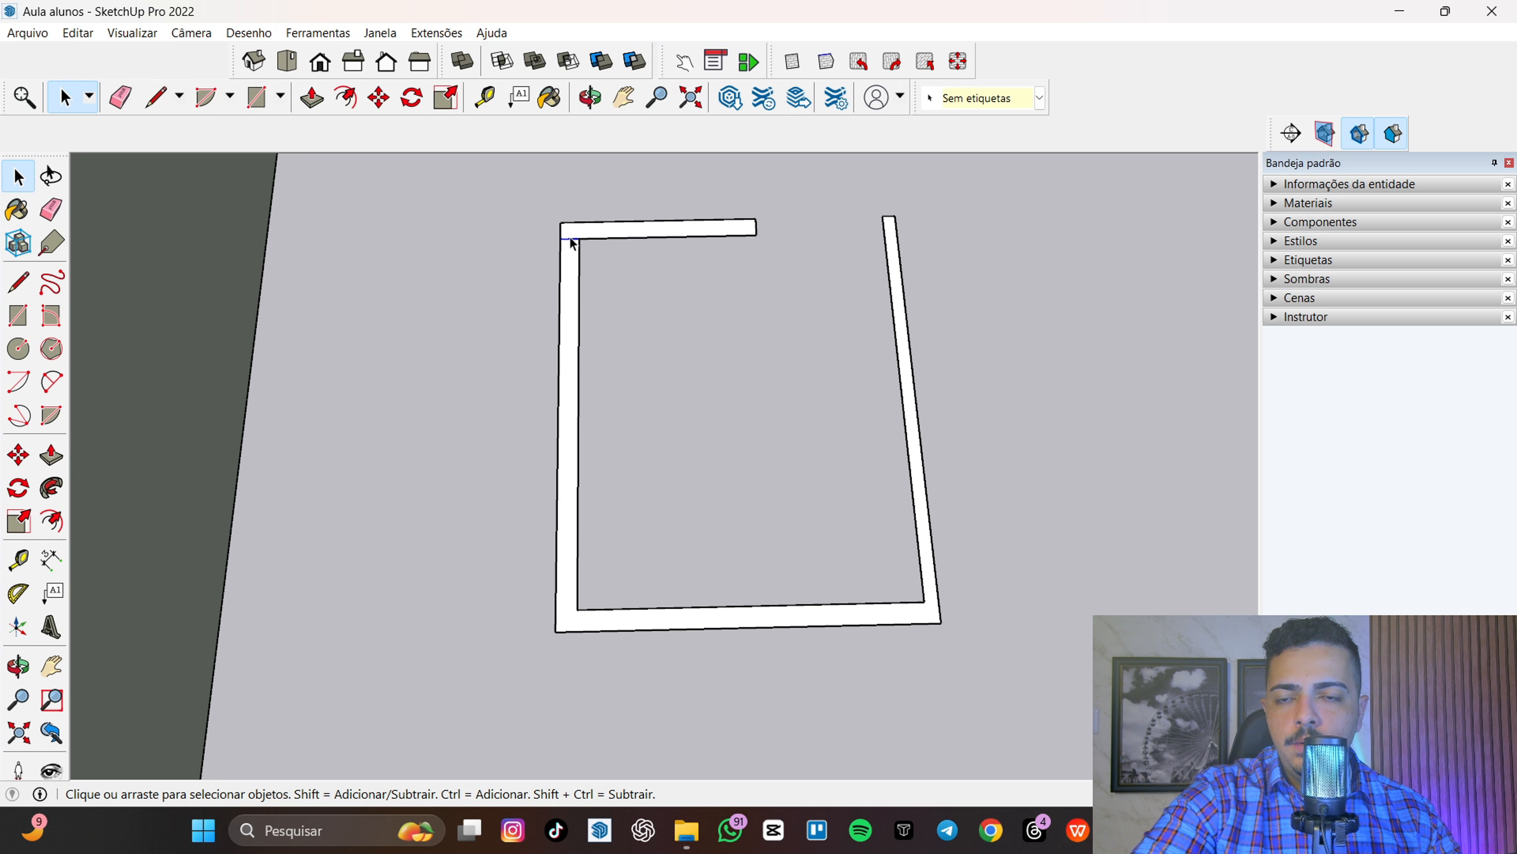
- Check the inner and outer wall edges one by one for leftover breaks at the corners
click(577, 268)
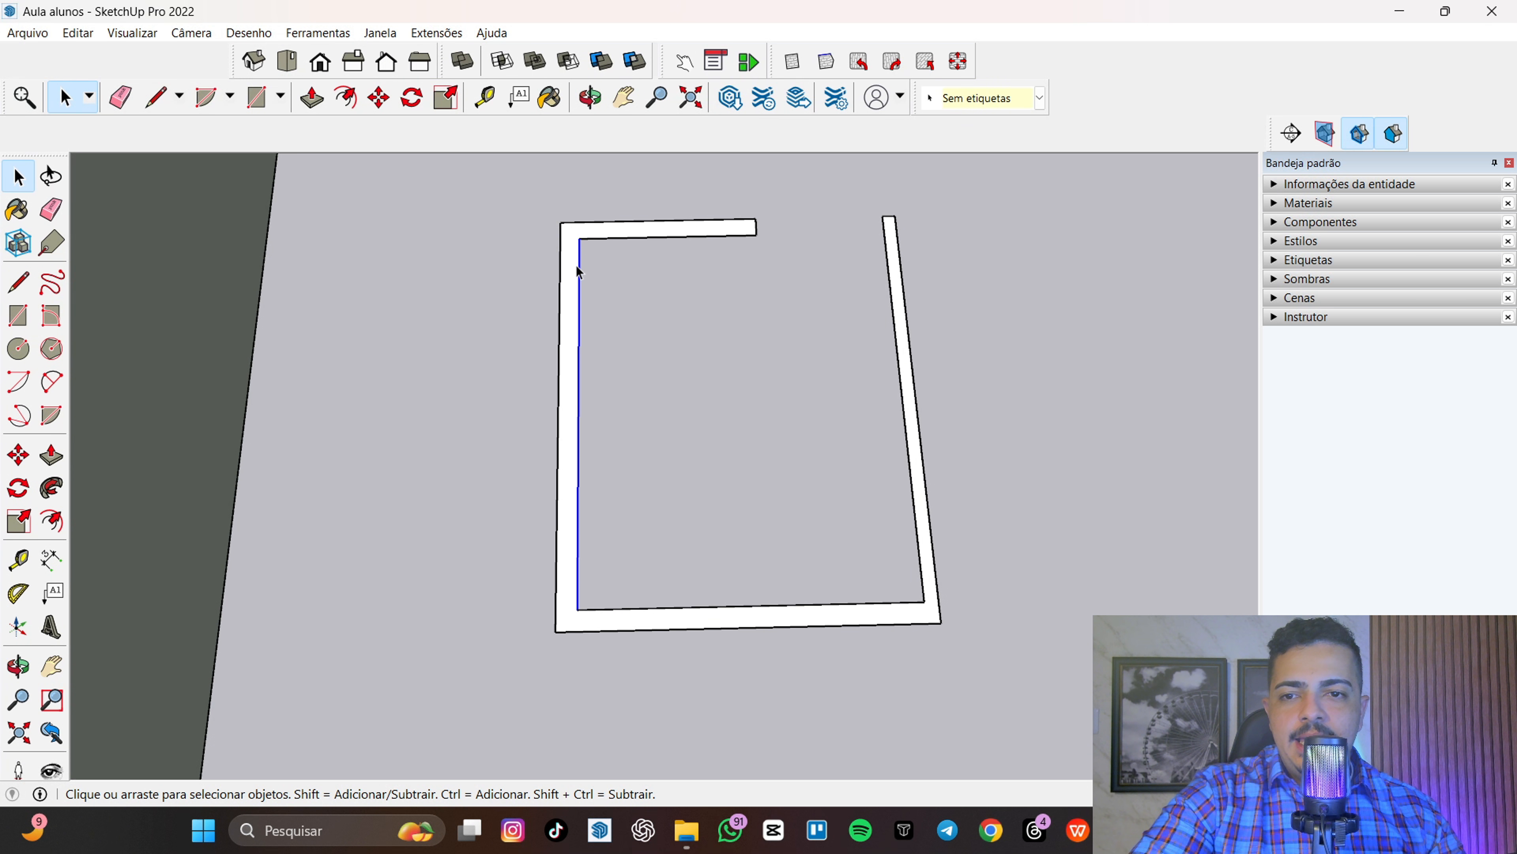
click(558, 270)
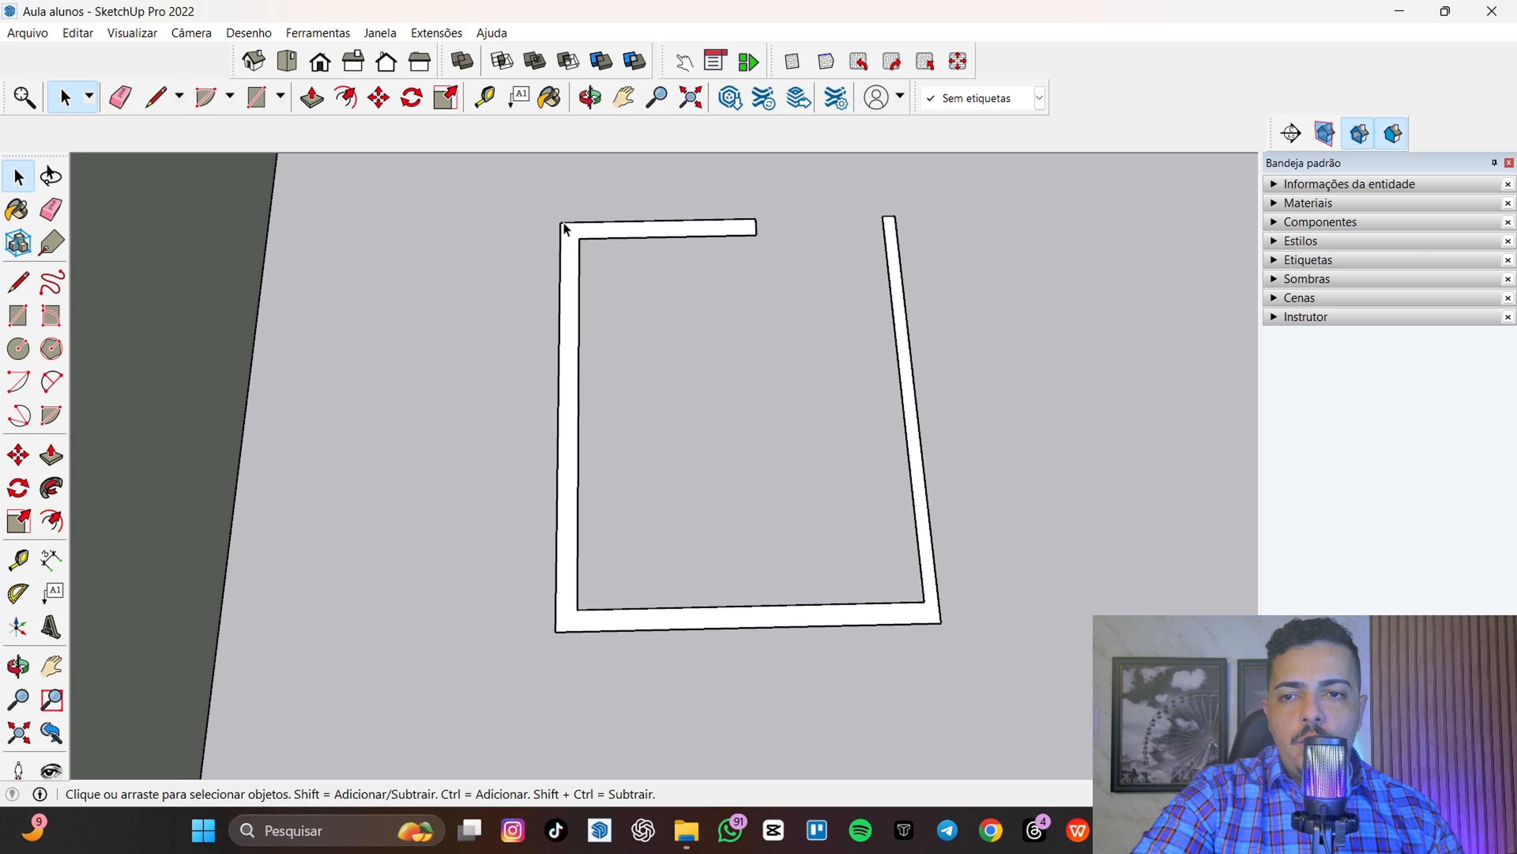
click(558, 286)
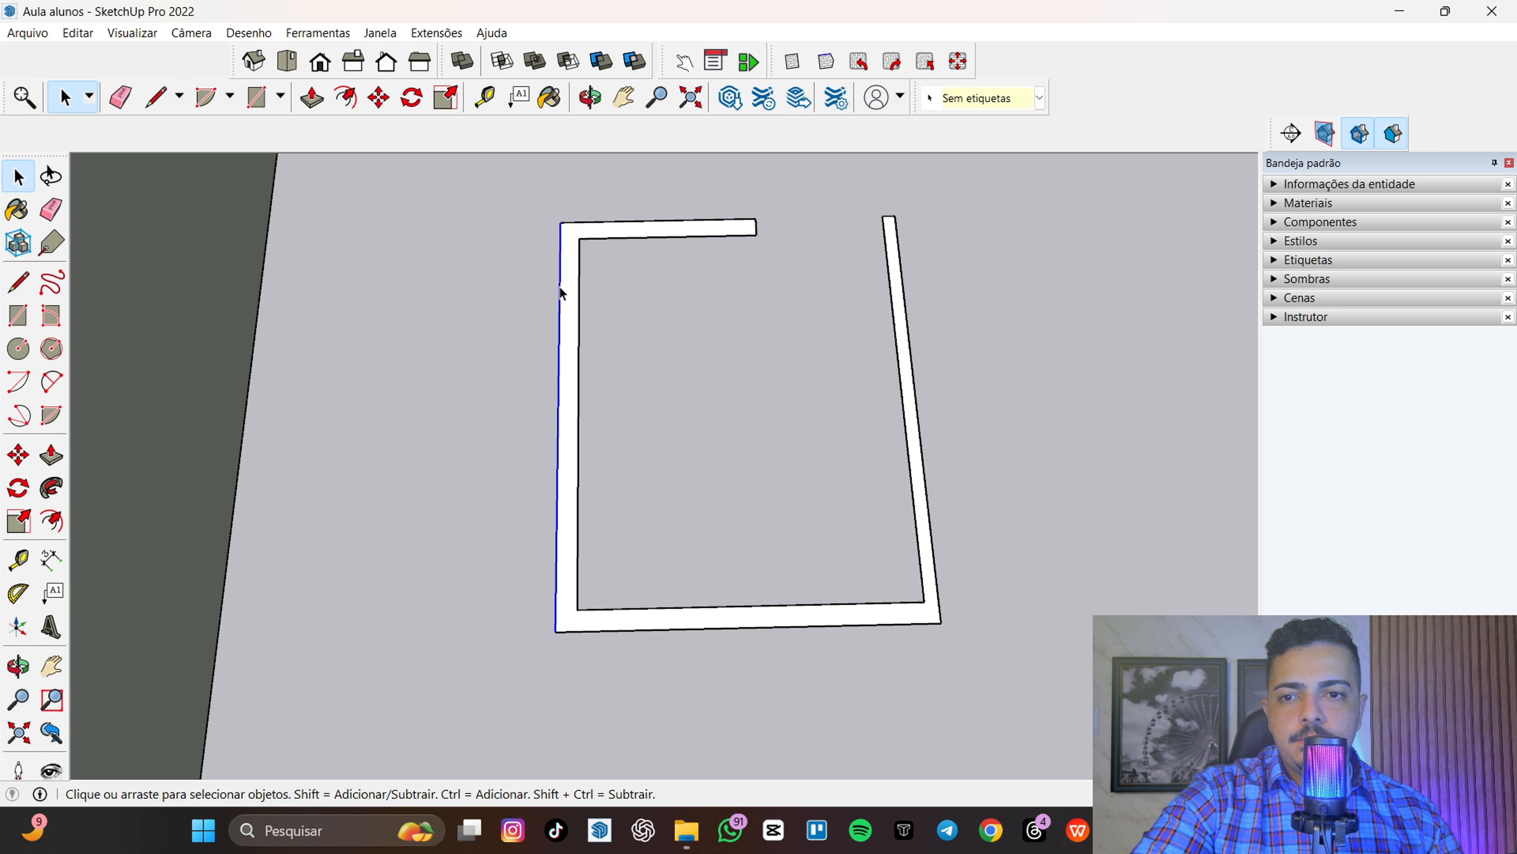
click(578, 487)
click(616, 610)
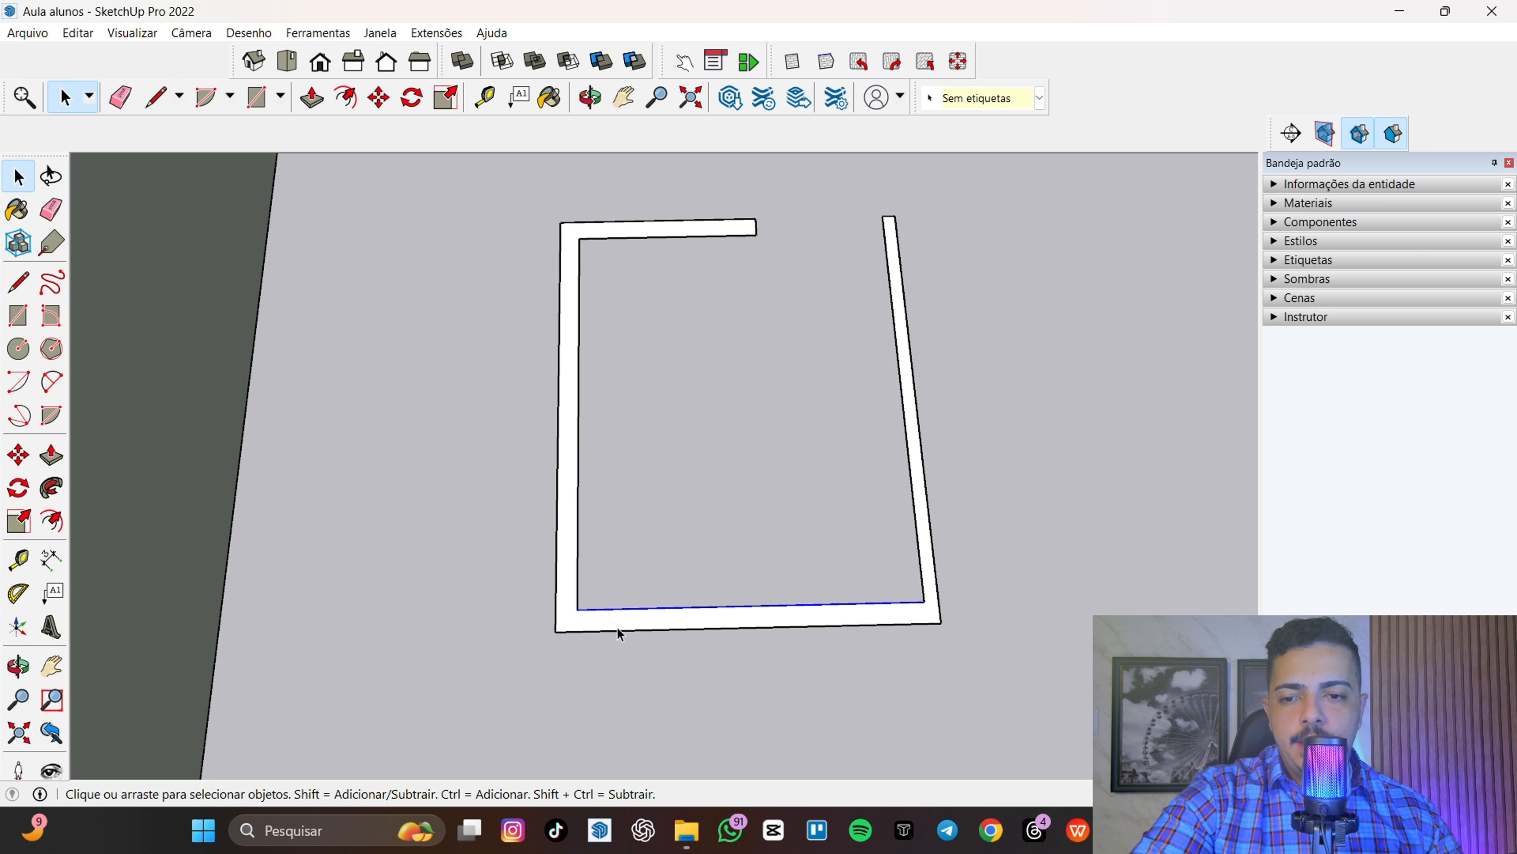
click(617, 626)
click(938, 552)
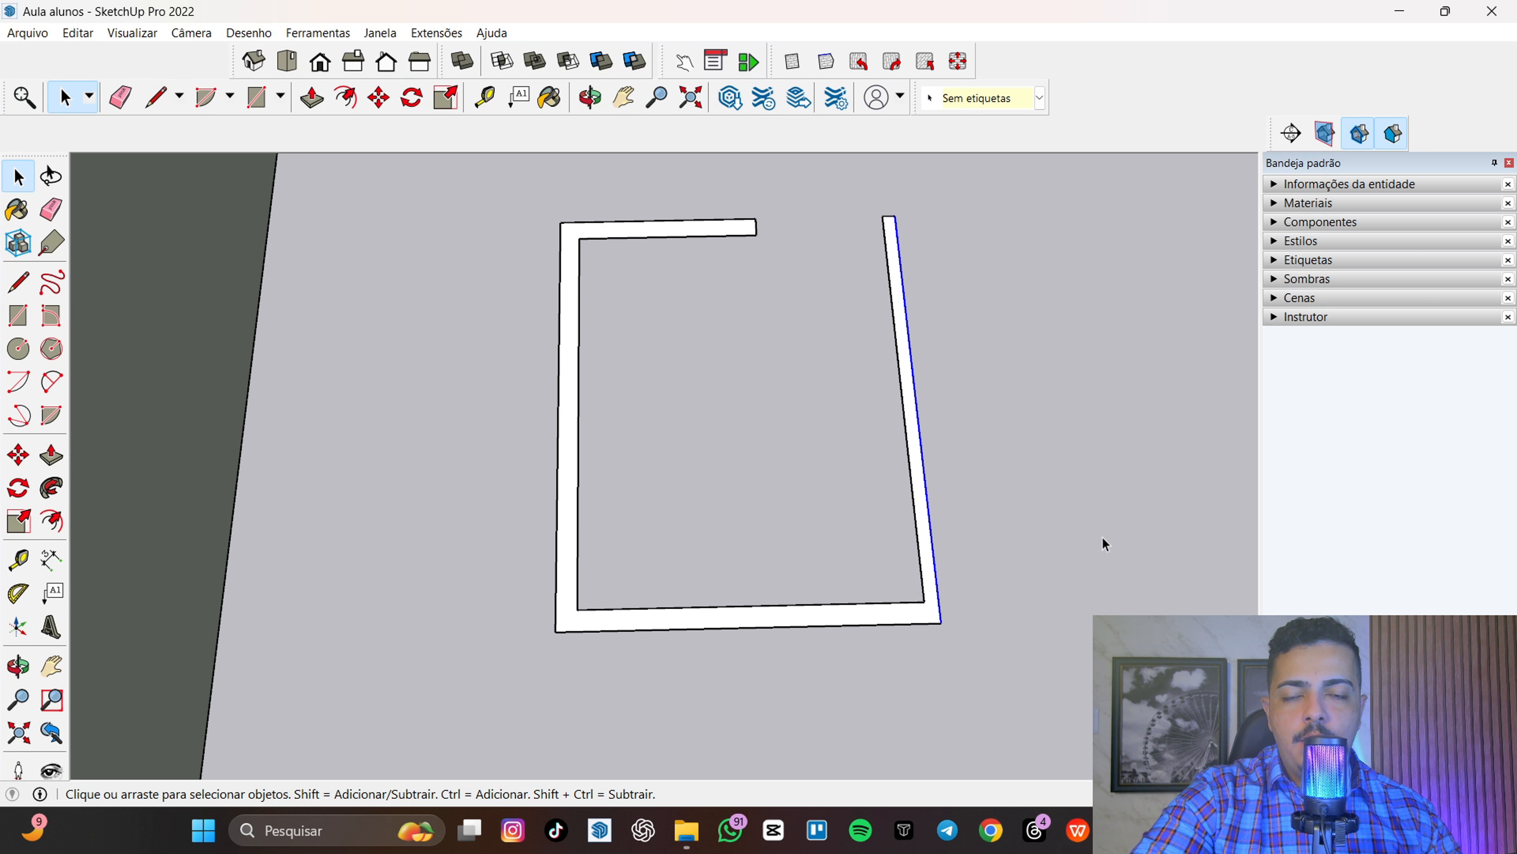
- Select the merged bedroom wall face and raise it into 3D walls with Push/Pull
scroll(472, 344, down, 2)
middle_drag(611, 378, 320, 316)
scroll(726, 335, up, 3)
middle_drag(726, 335, 518, 129)
click(370, 497)
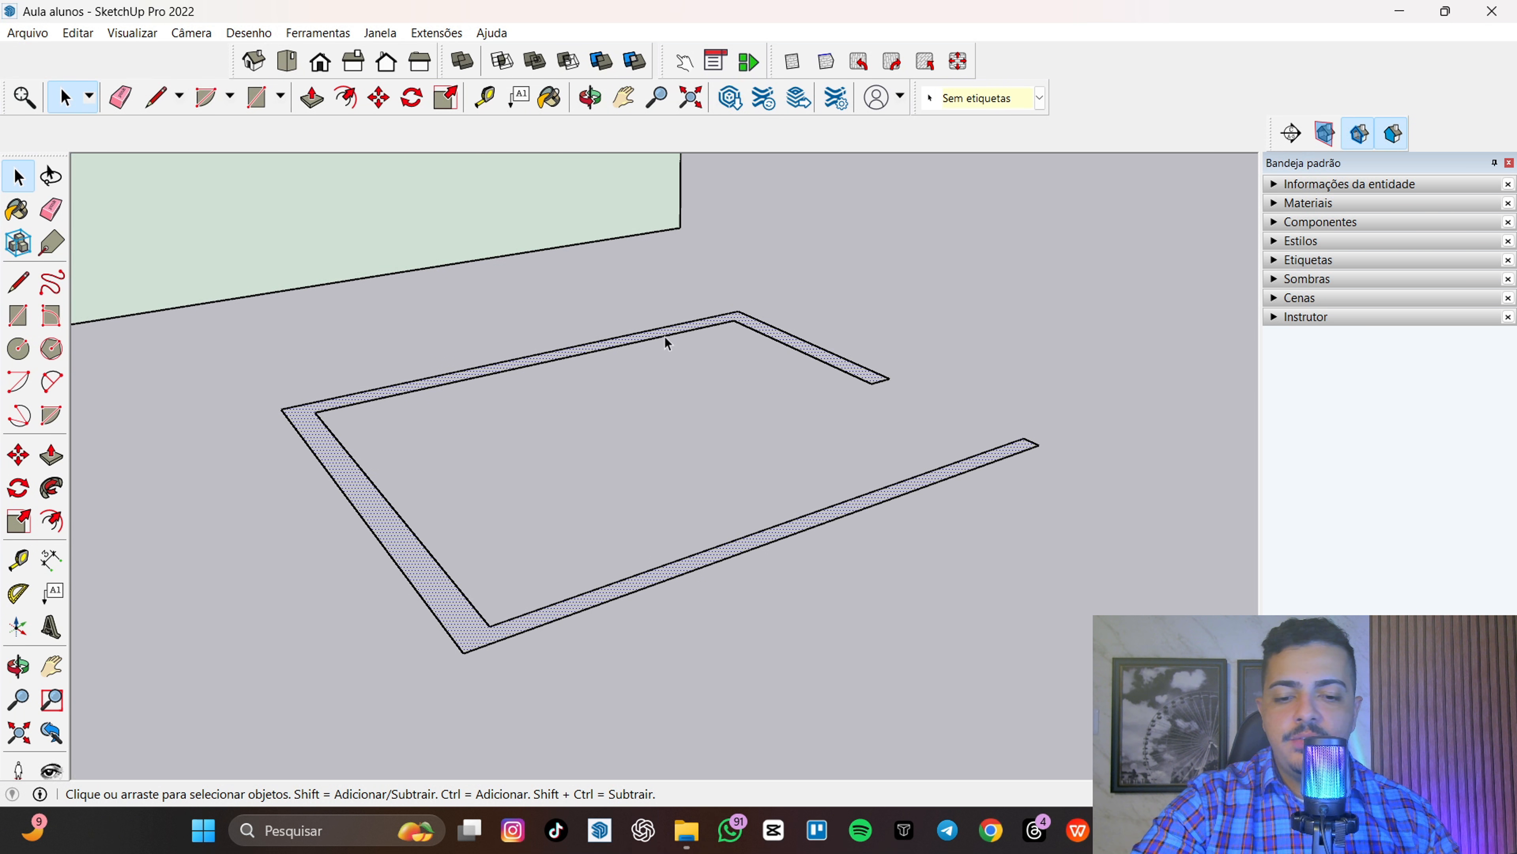
key(p)
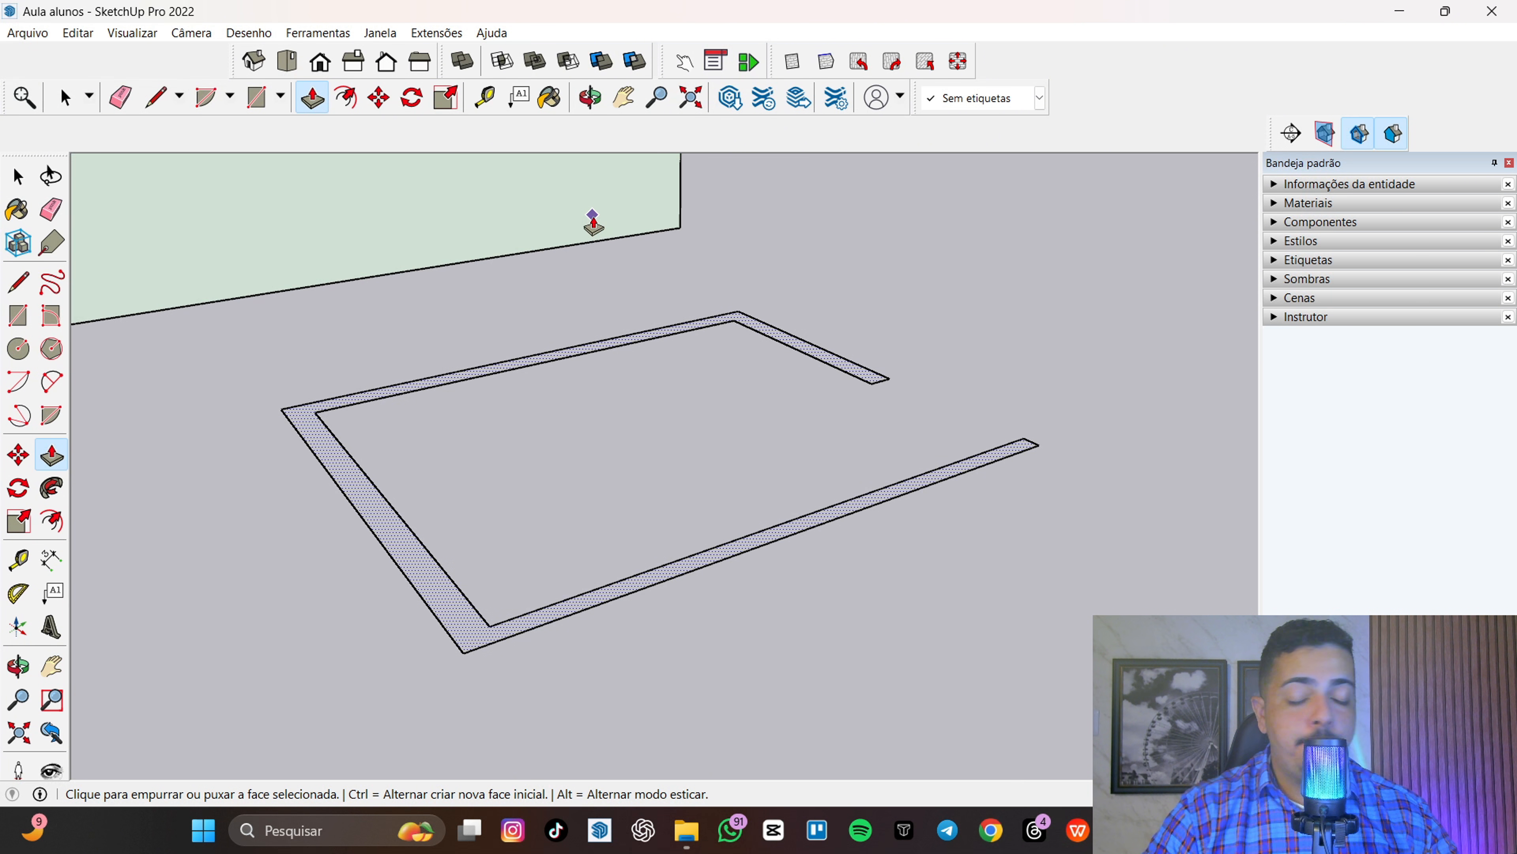
key(space)
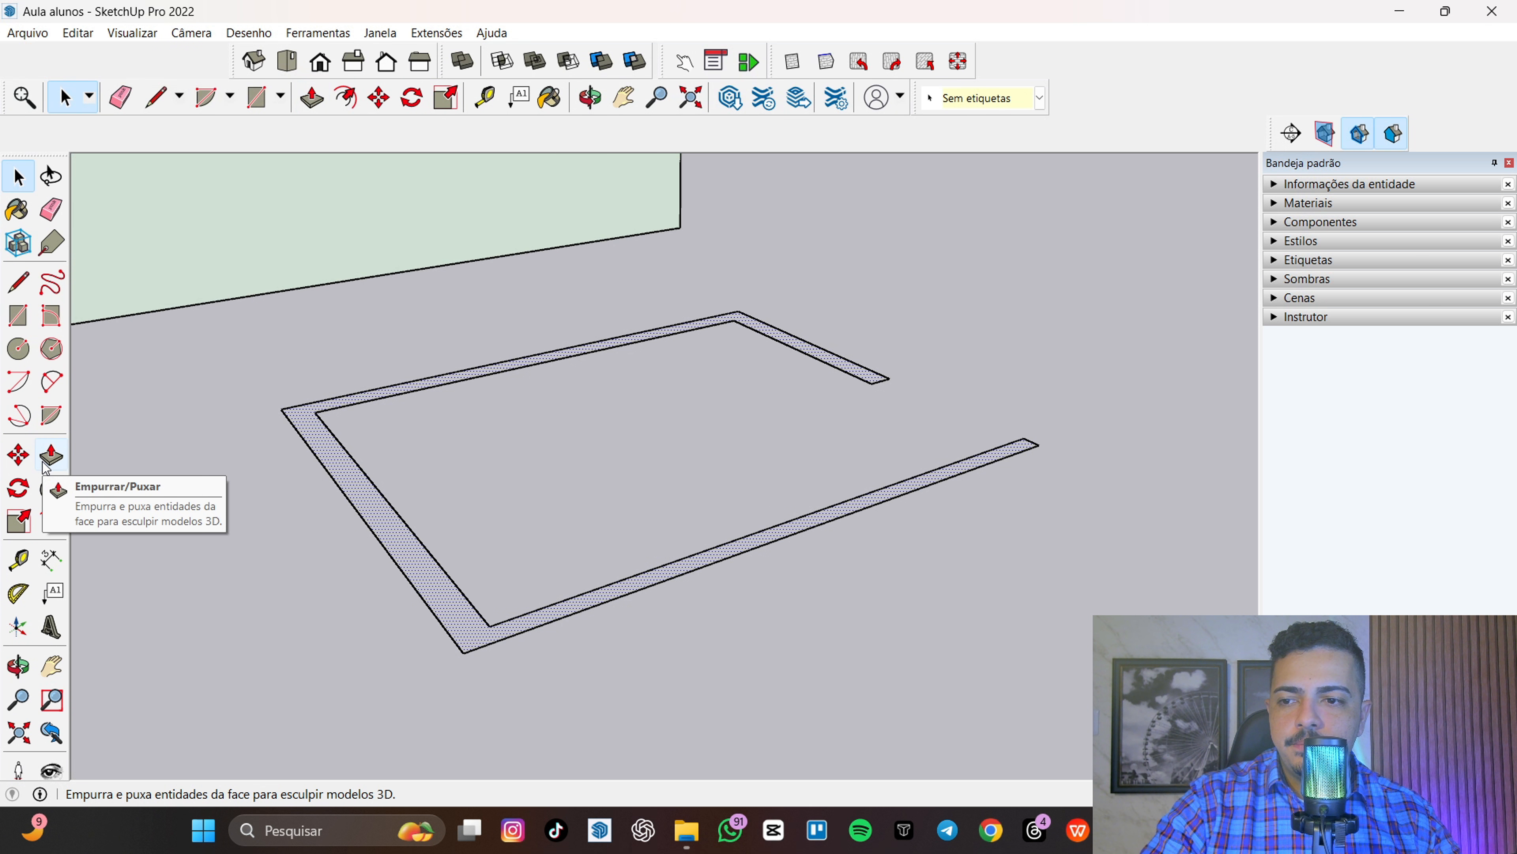
key(p)
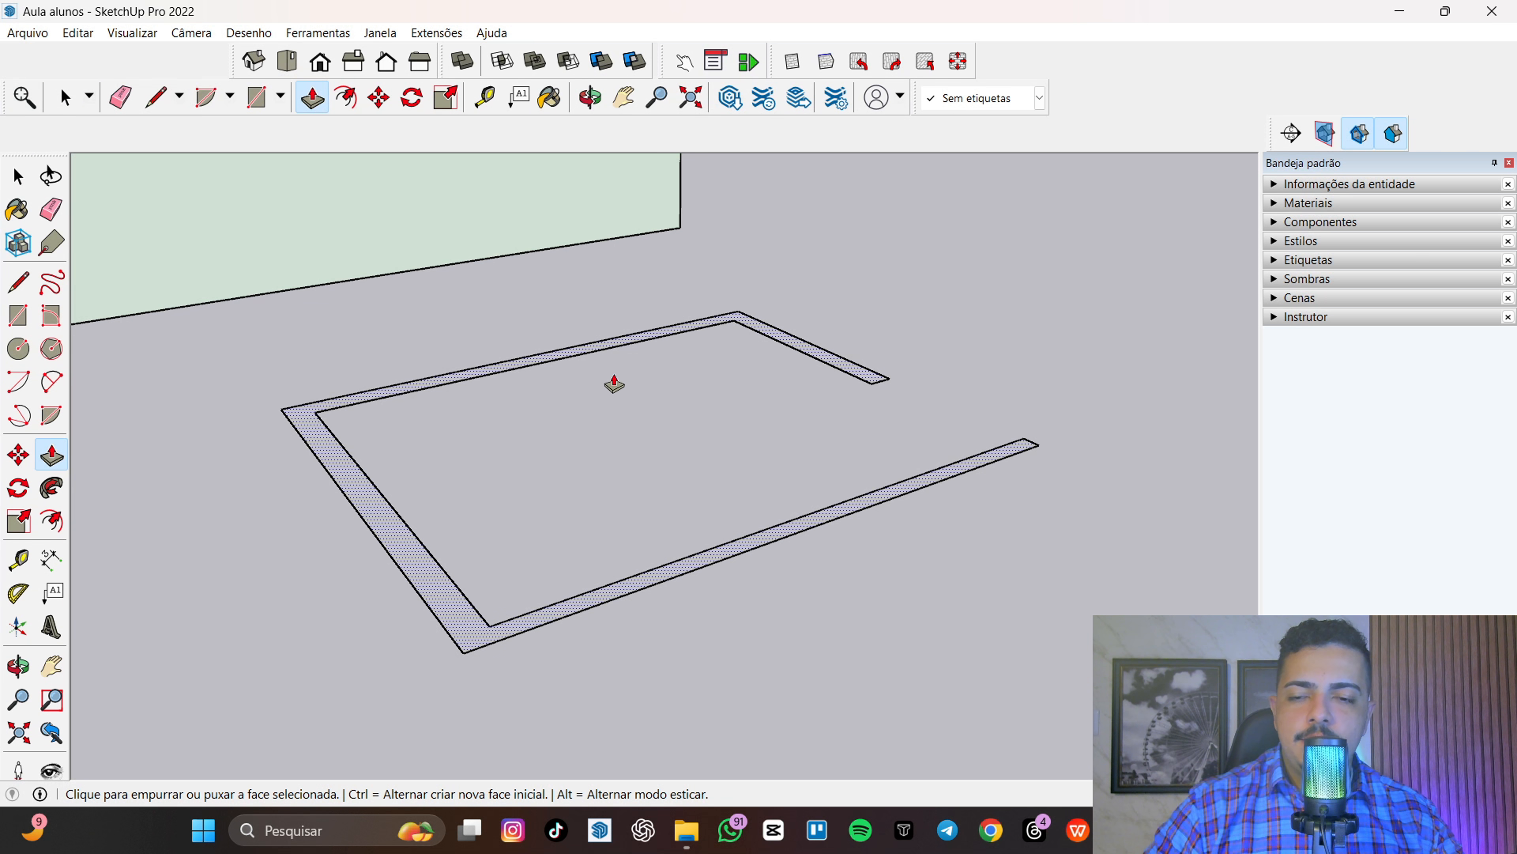
click(402, 532)
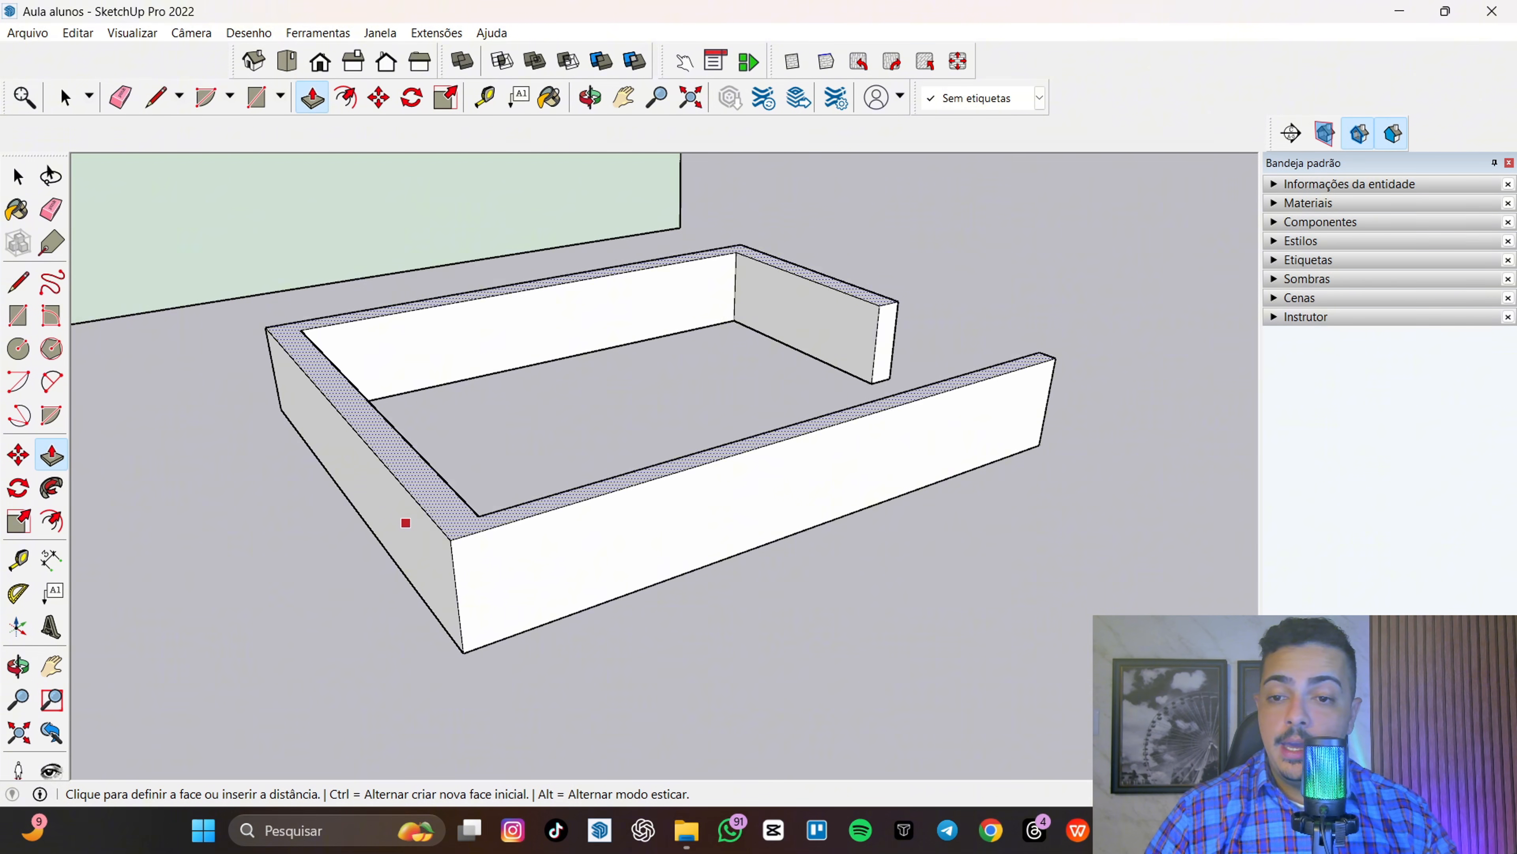
- Examine the extruded bedroom walls and their door opening beside the finished apartment model
scroll(506, 289, down, 3)
scroll(506, 289, down, 3)
middle_drag(516, 319, 673, 430)
scroll(705, 443, down, 3)
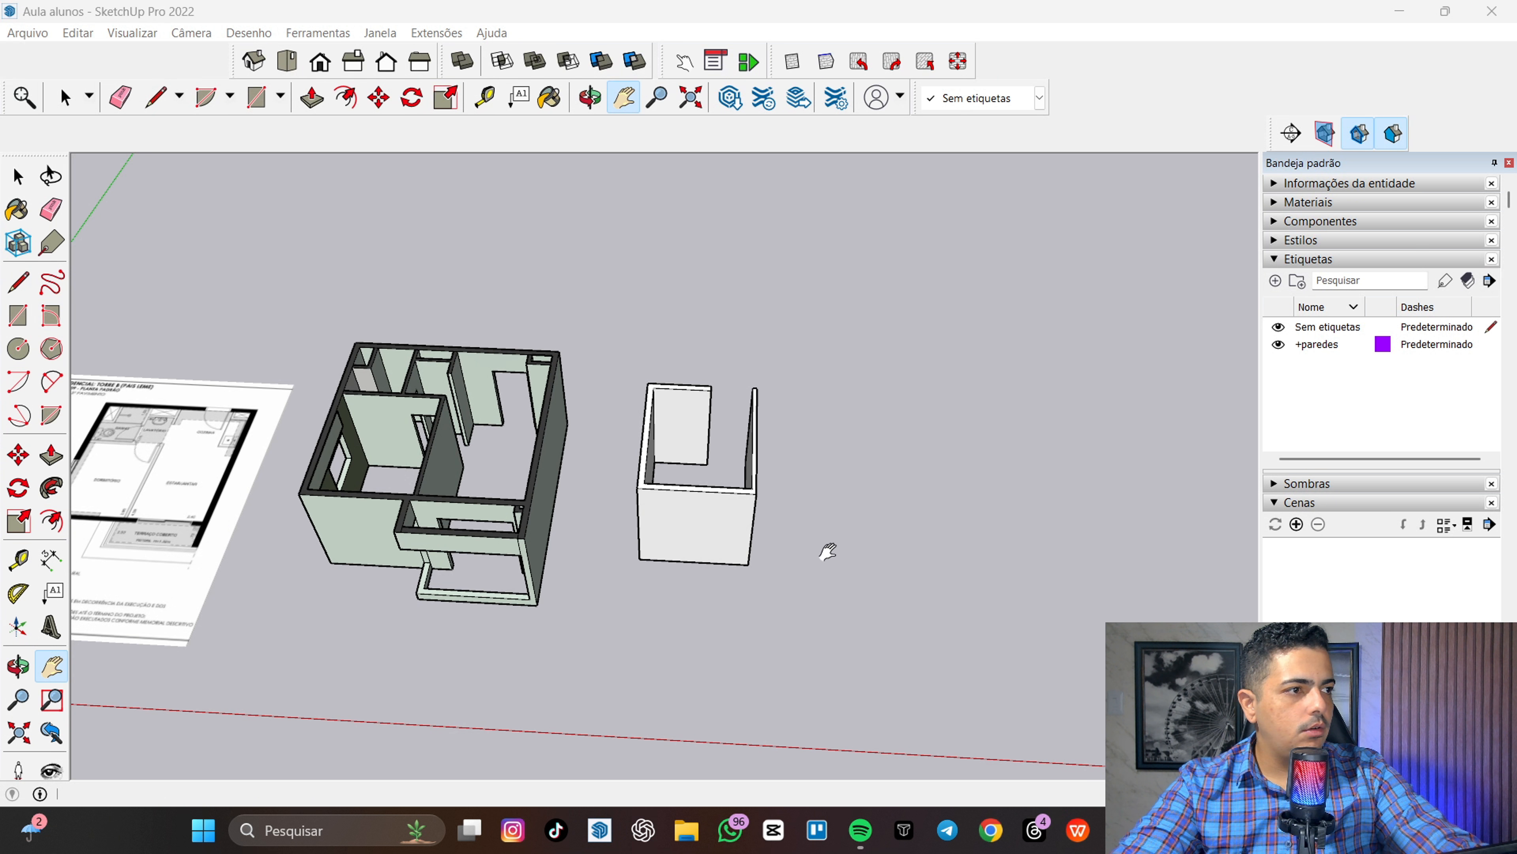
scroll(588, 488, up, 1)
scroll(657, 501, down, 1)
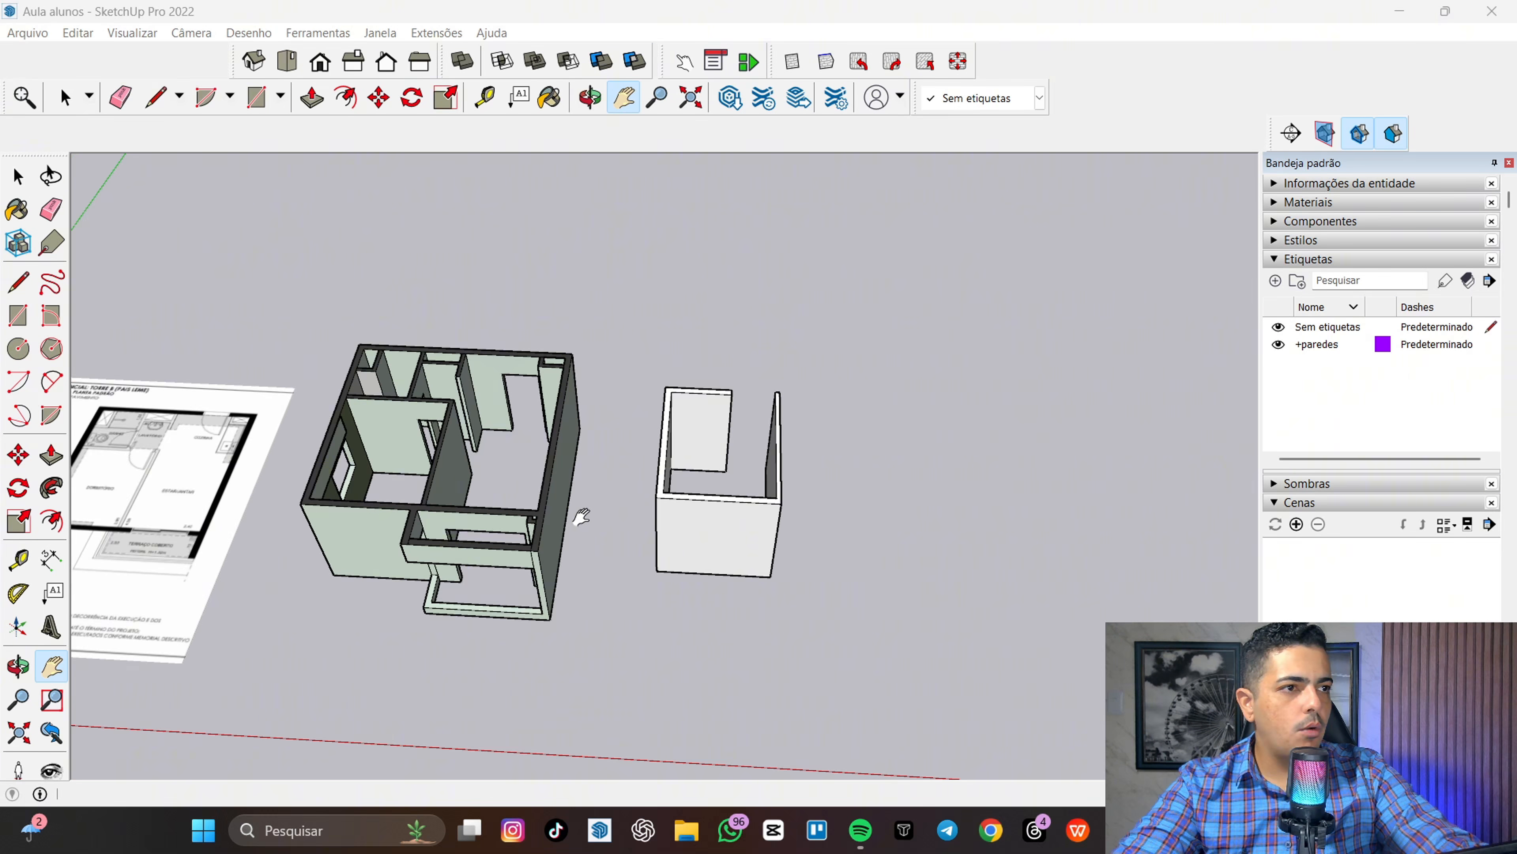
drag(578, 516, 666, 513)
scroll(499, 431, up, 3)
scroll(498, 433, up, 3)
middle_drag(488, 461, 515, 476)
drag(717, 478, 299, 488)
middle_drag(678, 458, 502, 315)
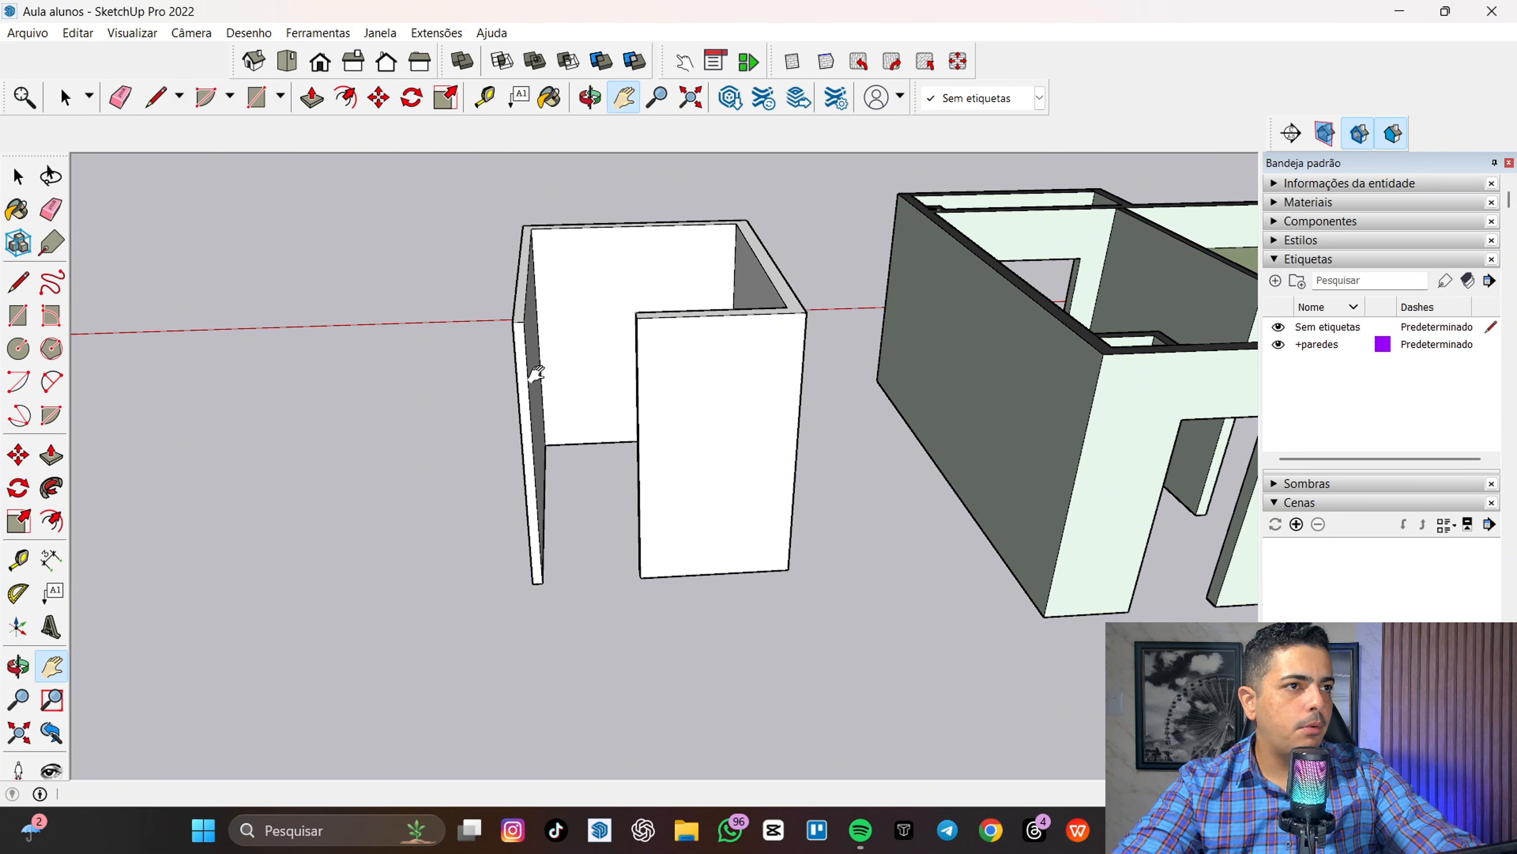
- Examine the bedroom doorway in the finished apartment model from above and from inside the room
middle_drag(669, 413, 514, 441)
scroll(514, 441, down, 5)
drag(344, 449, 566, 451)
scroll(493, 377, up, 10)
middle_drag(475, 379, 370, 411)
drag(370, 410, 522, 464)
scroll(515, 447, up, 4)
middle_drag(515, 447, 615, 382)
shift+middle_drag(615, 383, 758, 742)
drag(642, 669, 801, 687)
drag(721, 617, 432, 529)
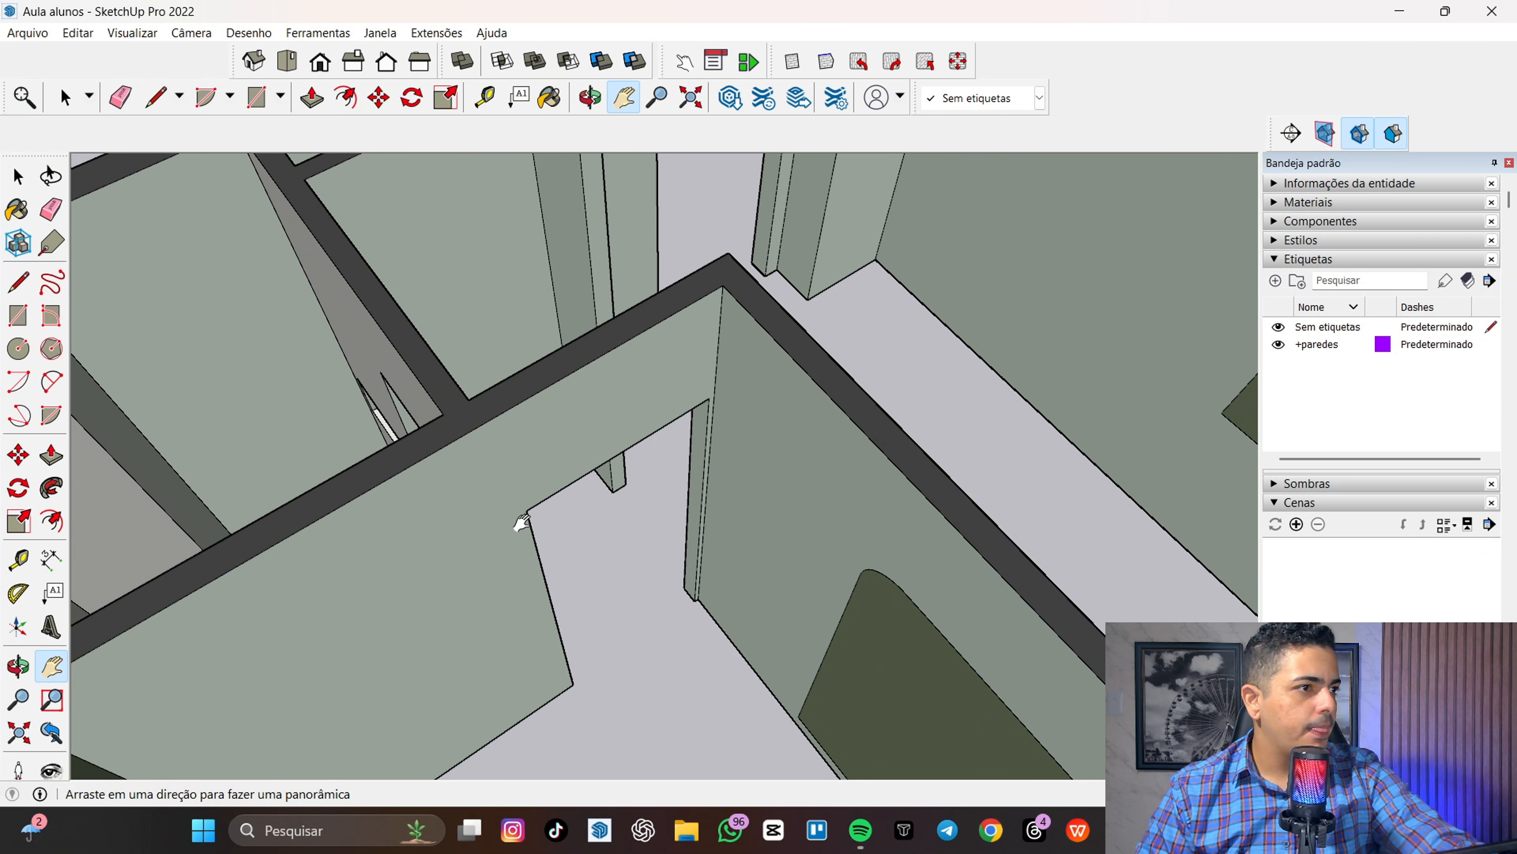
scroll(523, 524, down, 2)
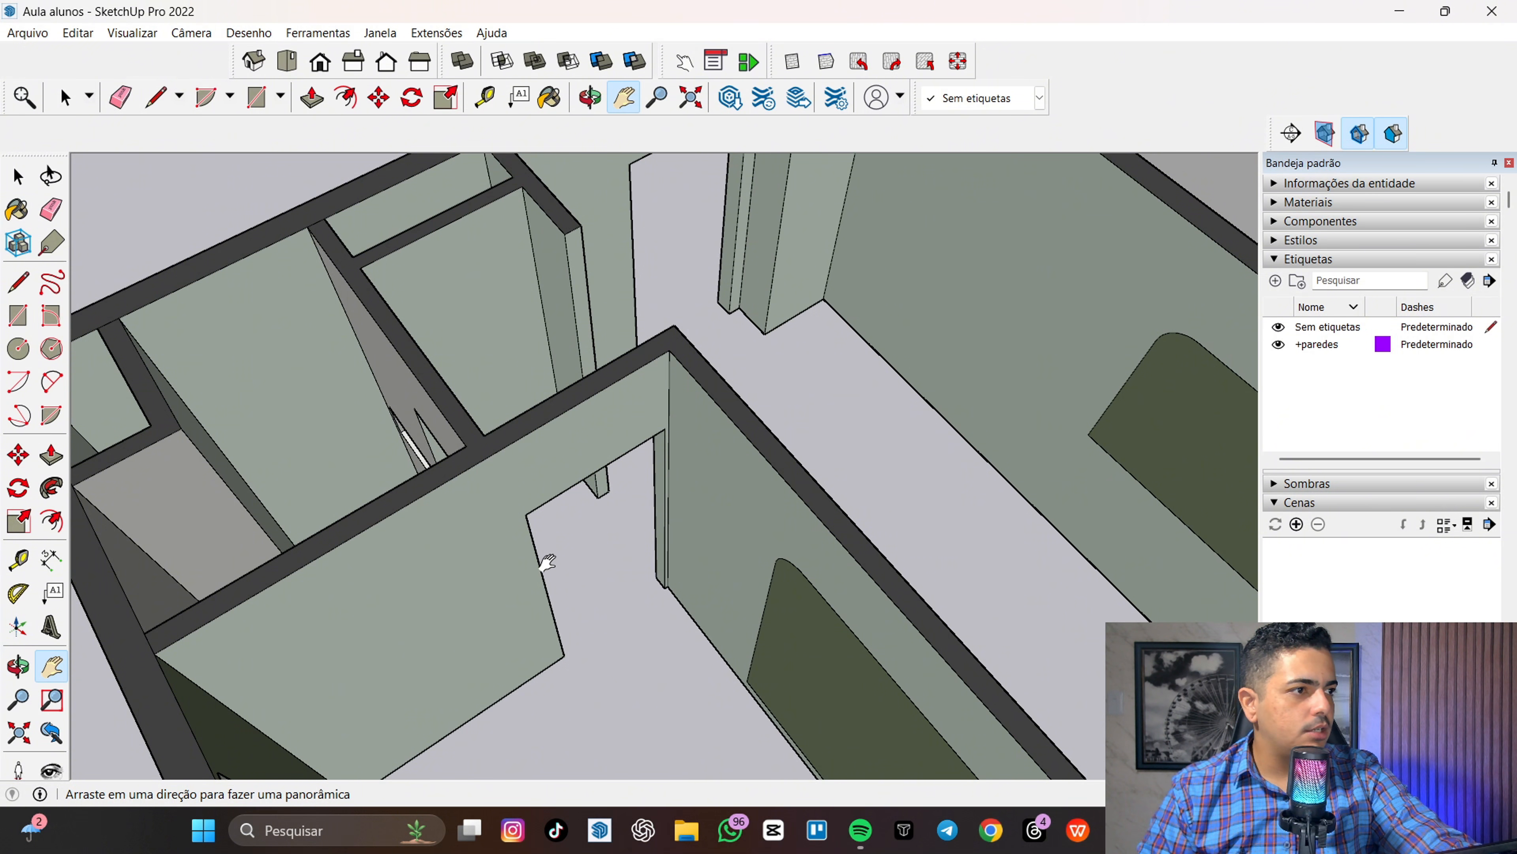
scroll(547, 562, down, 2)
middle_drag(639, 583, 395, 532)
shift+middle_drag(732, 443, 745, 515)
scroll(605, 436, up, 3)
shift+middle_drag(605, 436, 844, 555)
mouse_move(675, 558)
middle_down()
mouse_move(687, 526)
mouse_move(704, 558)
mouse_move(709, 393)
mouse_move(654, 532)
middle_up()
- Measure the height of the bedroom doorway in the finished model from the floor corner to the underside of the lintel
key(t)
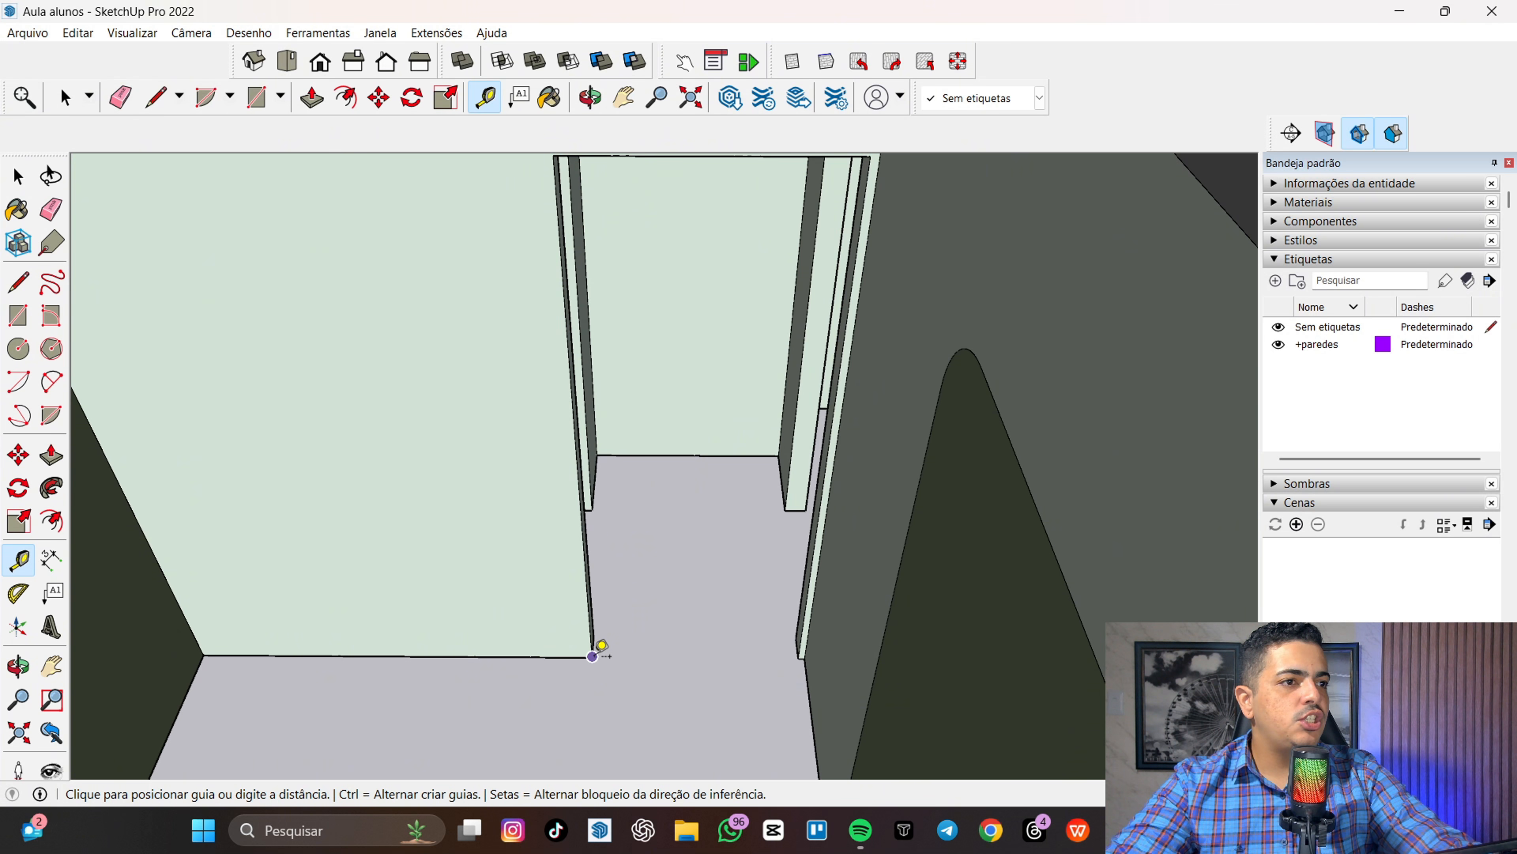
scroll(593, 655, down, 3)
click(592, 655)
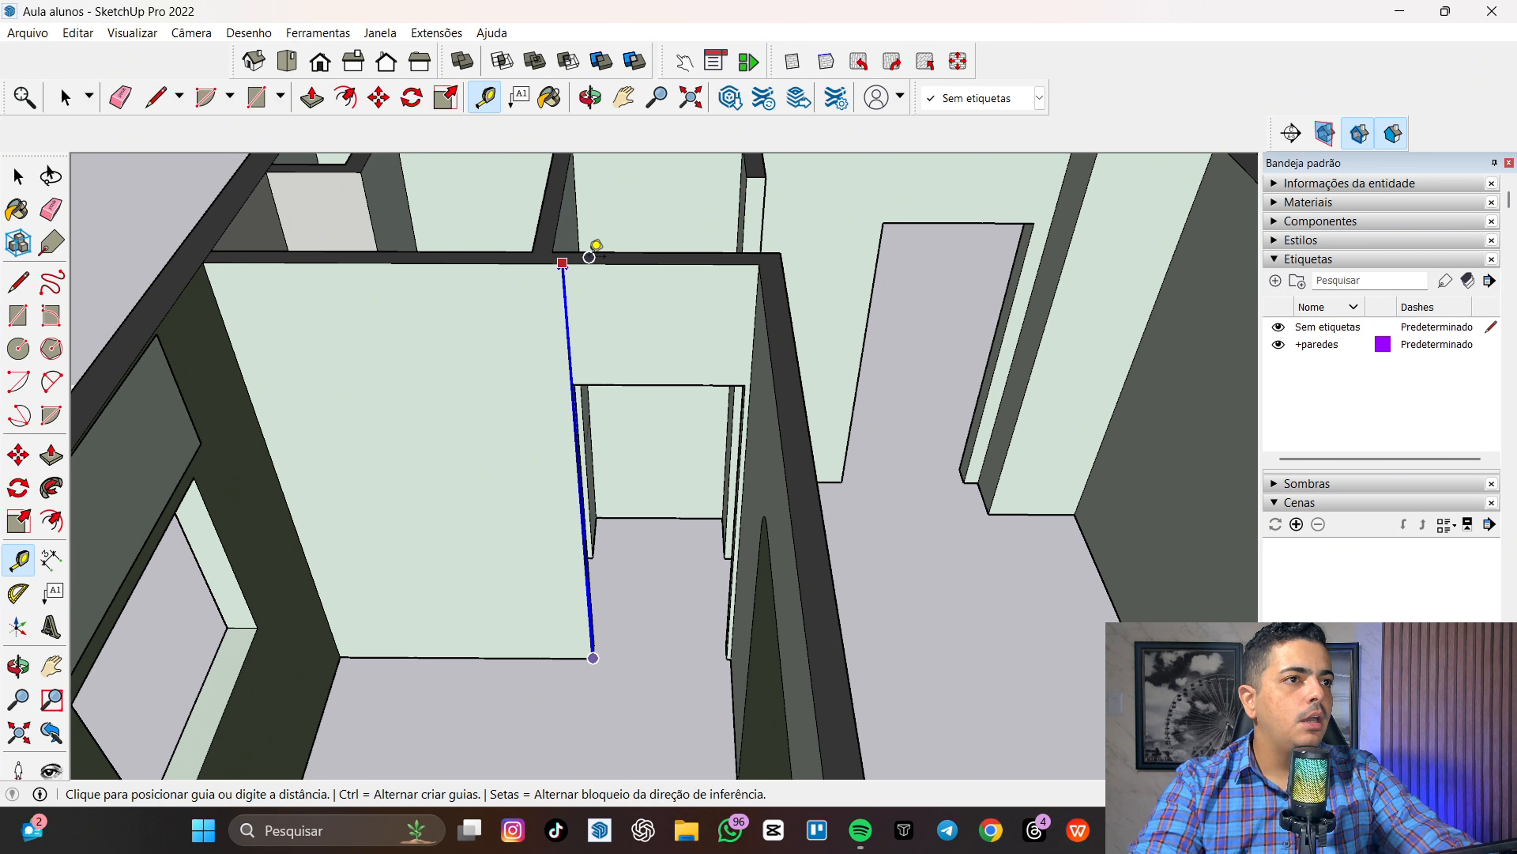
scroll(582, 256, up, 2)
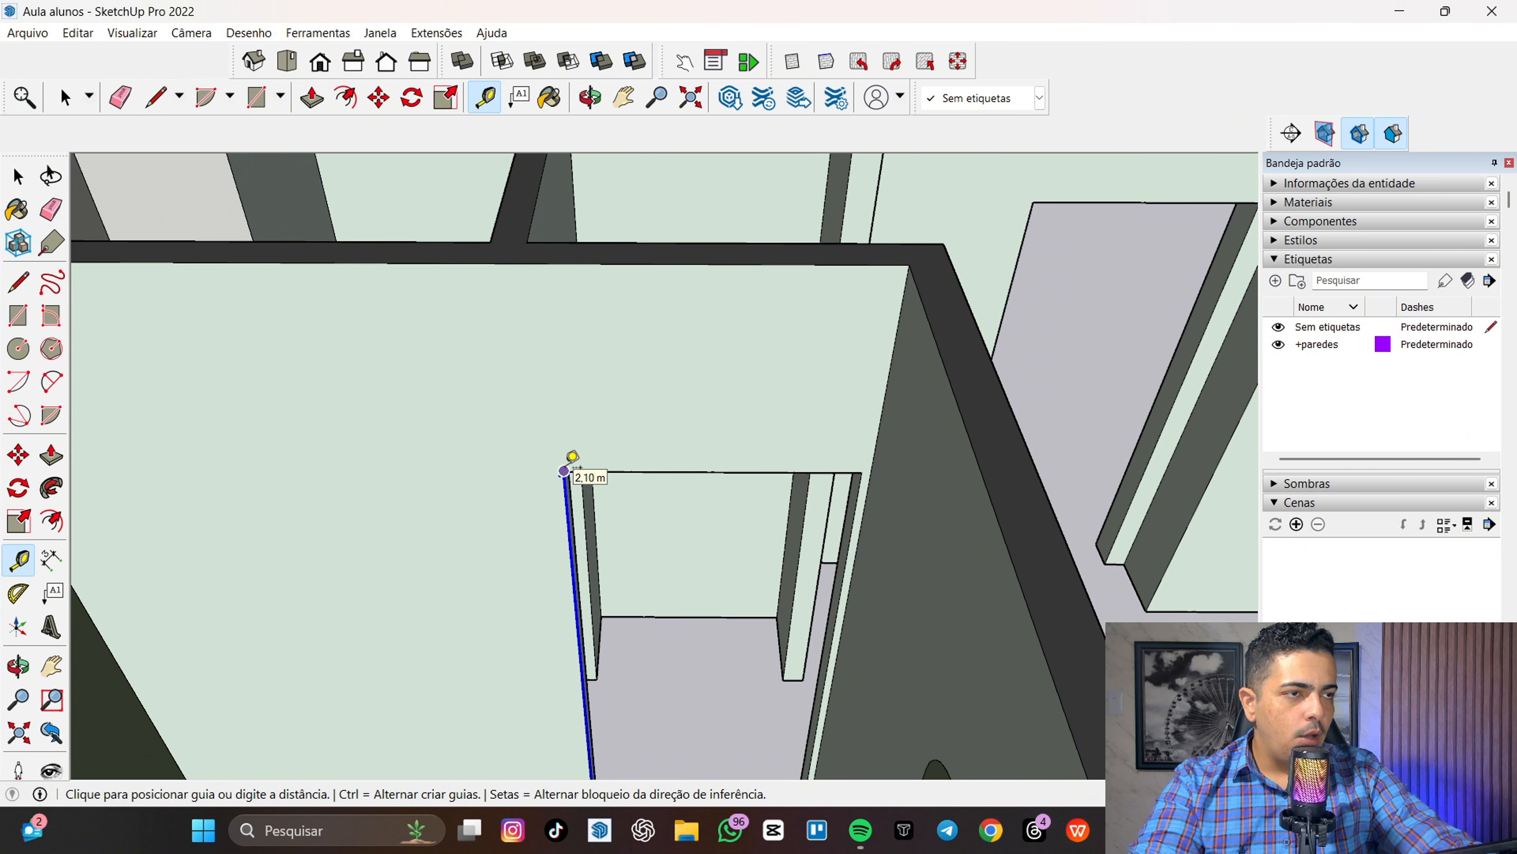
scroll(572, 456, up, 3)
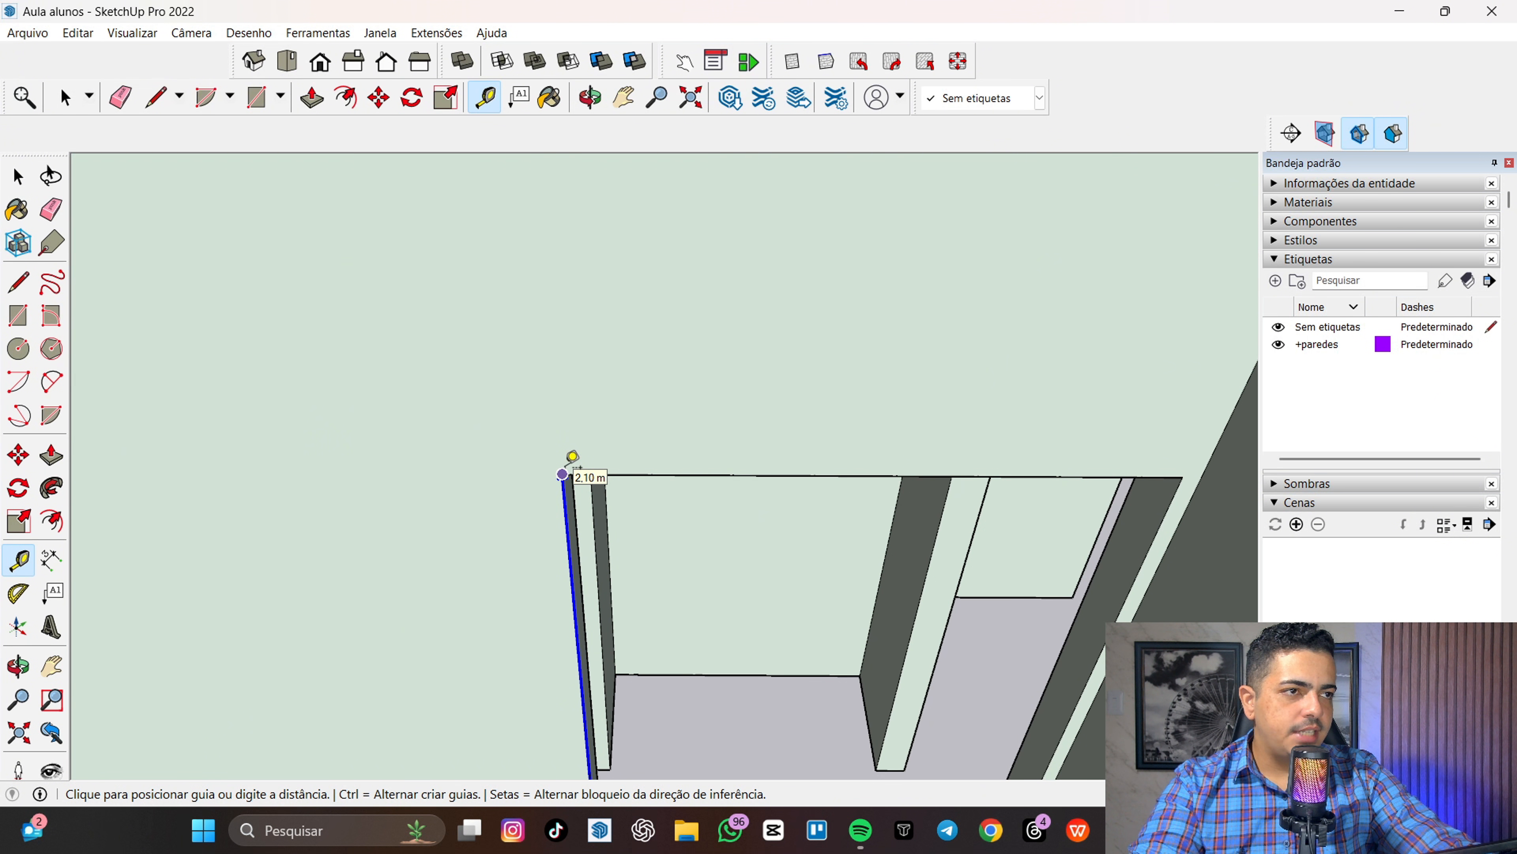
scroll(572, 456, down, 5)
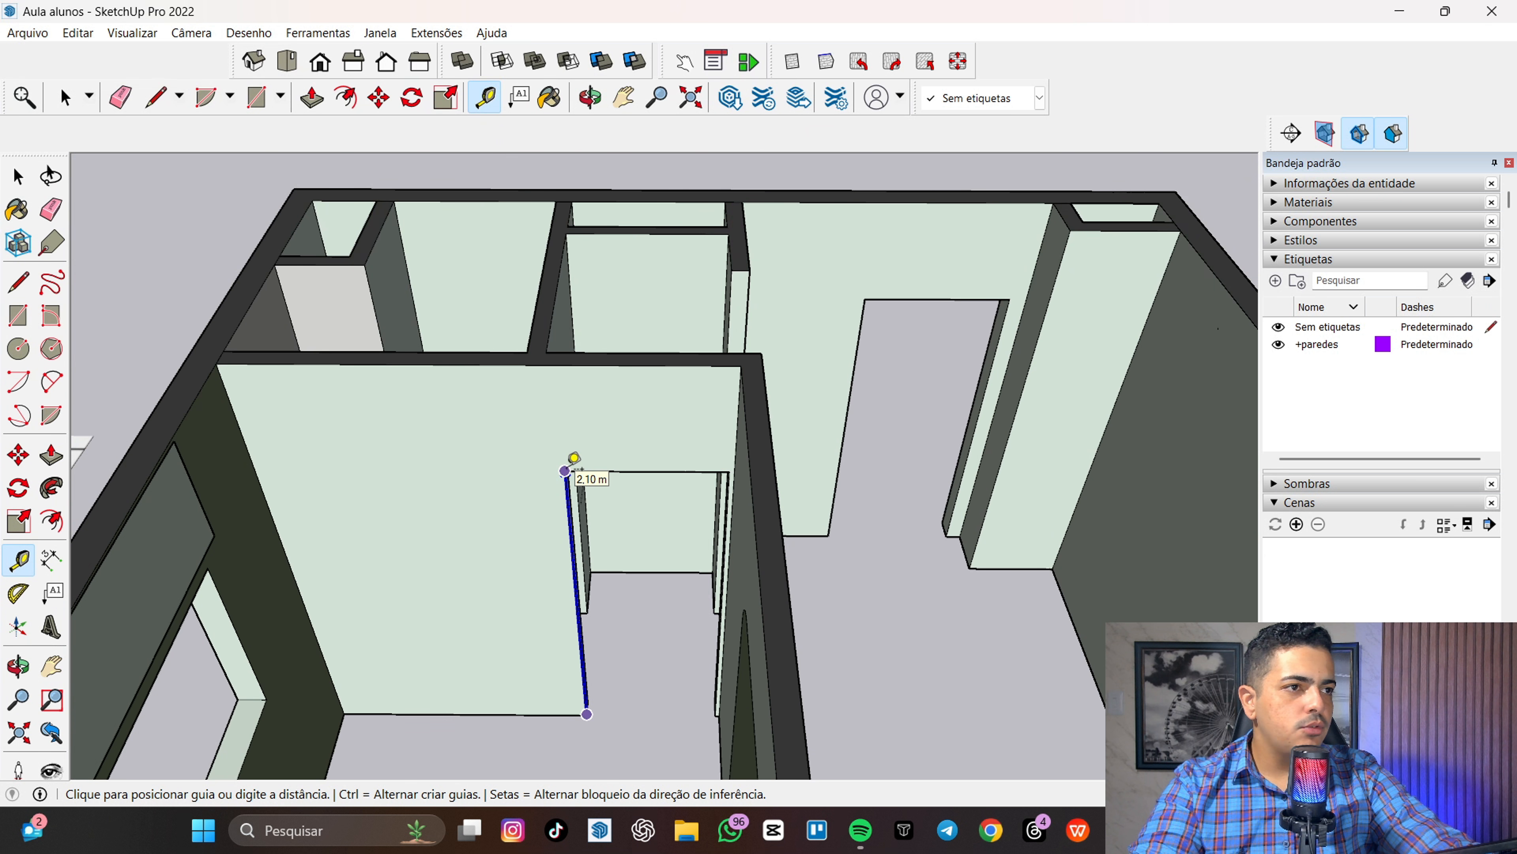
click(565, 470)
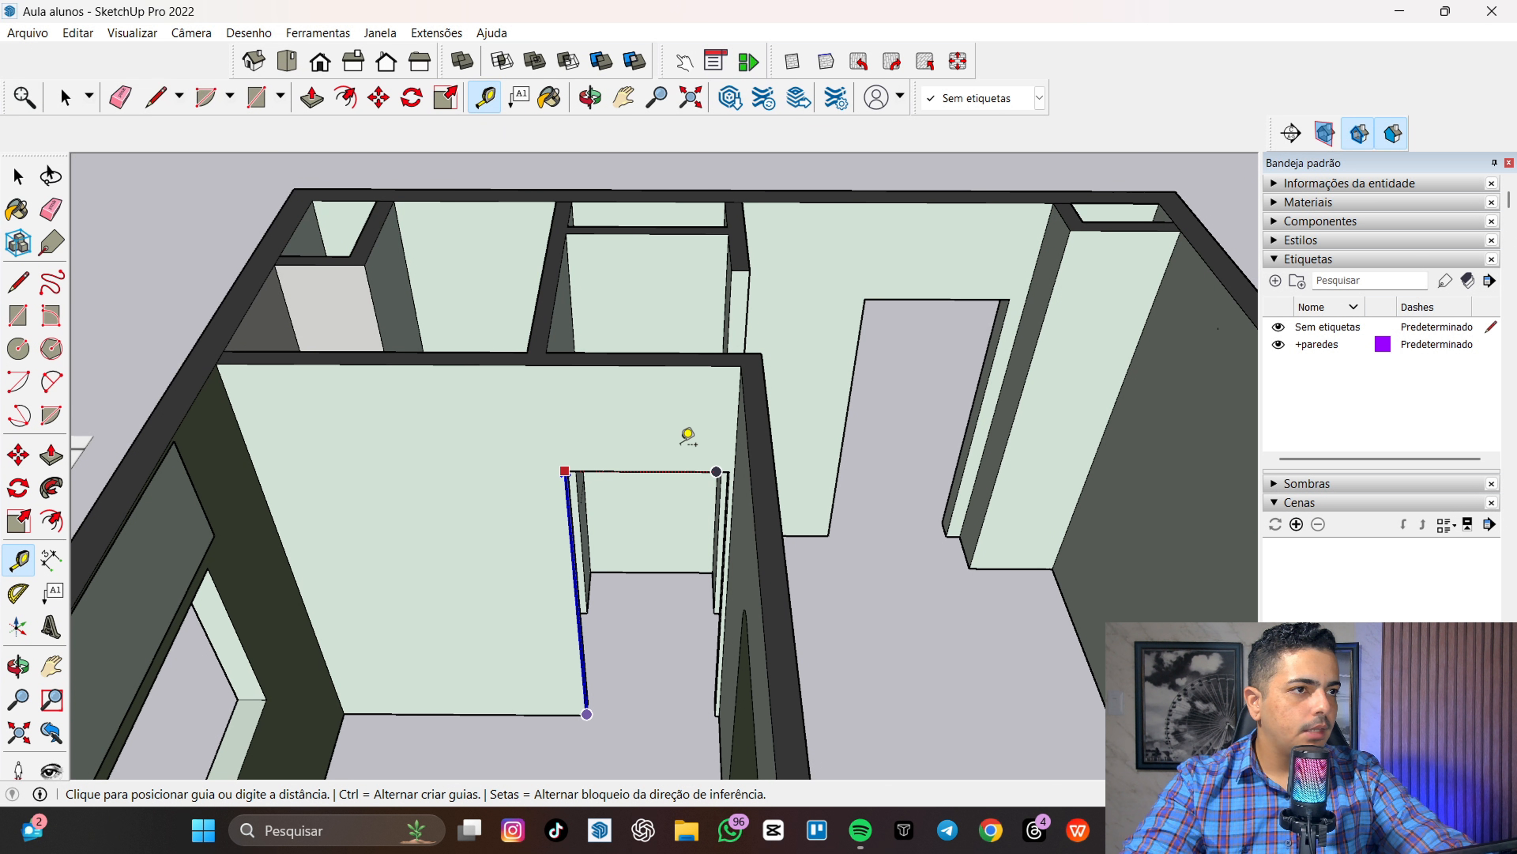
key(space)
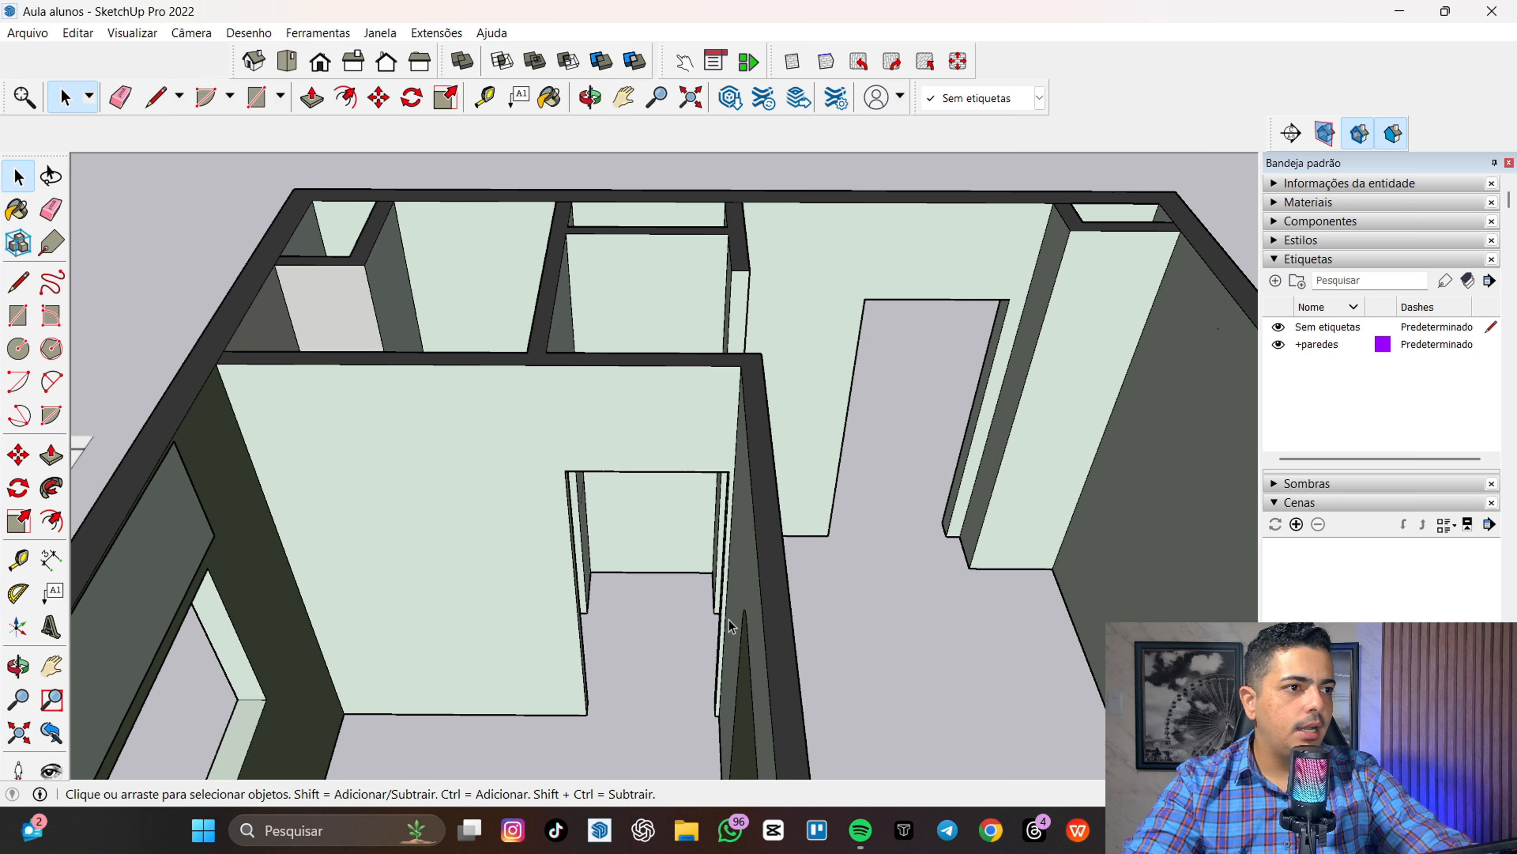
- Place a Tape Measure guide point 2.10 m above the base on the outer edge of the new room's free wall end
scroll(663, 542, down, 6)
key(h)
drag(837, 569, 524, 589)
scroll(779, 542, up, 6)
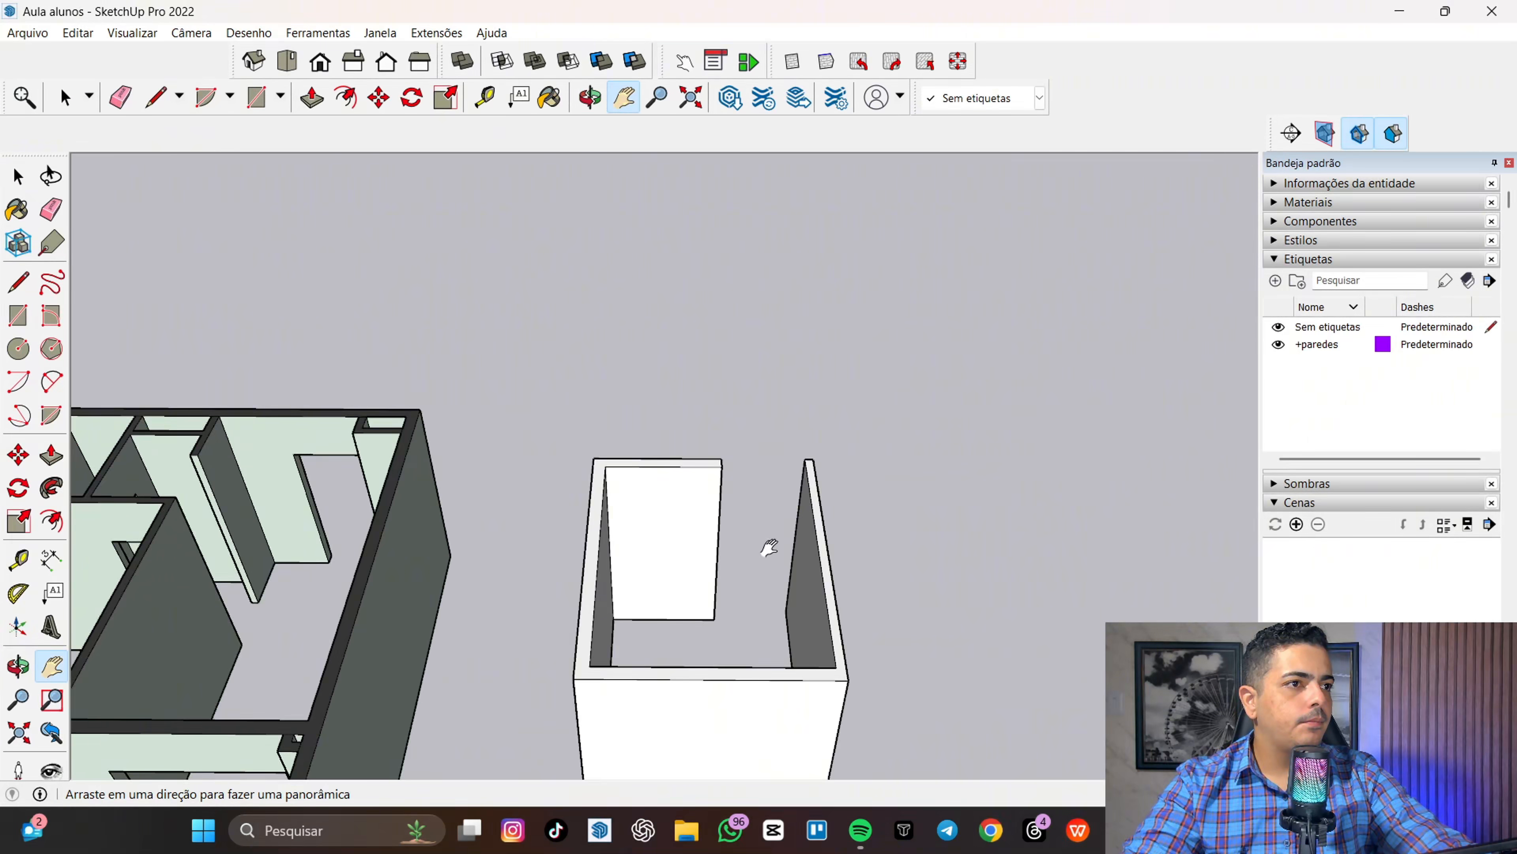
middle_drag(721, 583, 375, 557)
middle_drag(597, 553, 521, 414)
scroll(573, 430, up, 2)
drag(588, 487, 485, 708)
middle_drag(498, 689, 525, 496)
mouse_move(532, 508)
mouse_down()
mouse_move(491, 659)
mouse_move(514, 495)
mouse_up()
scroll(491, 659, down, 2)
key(t)
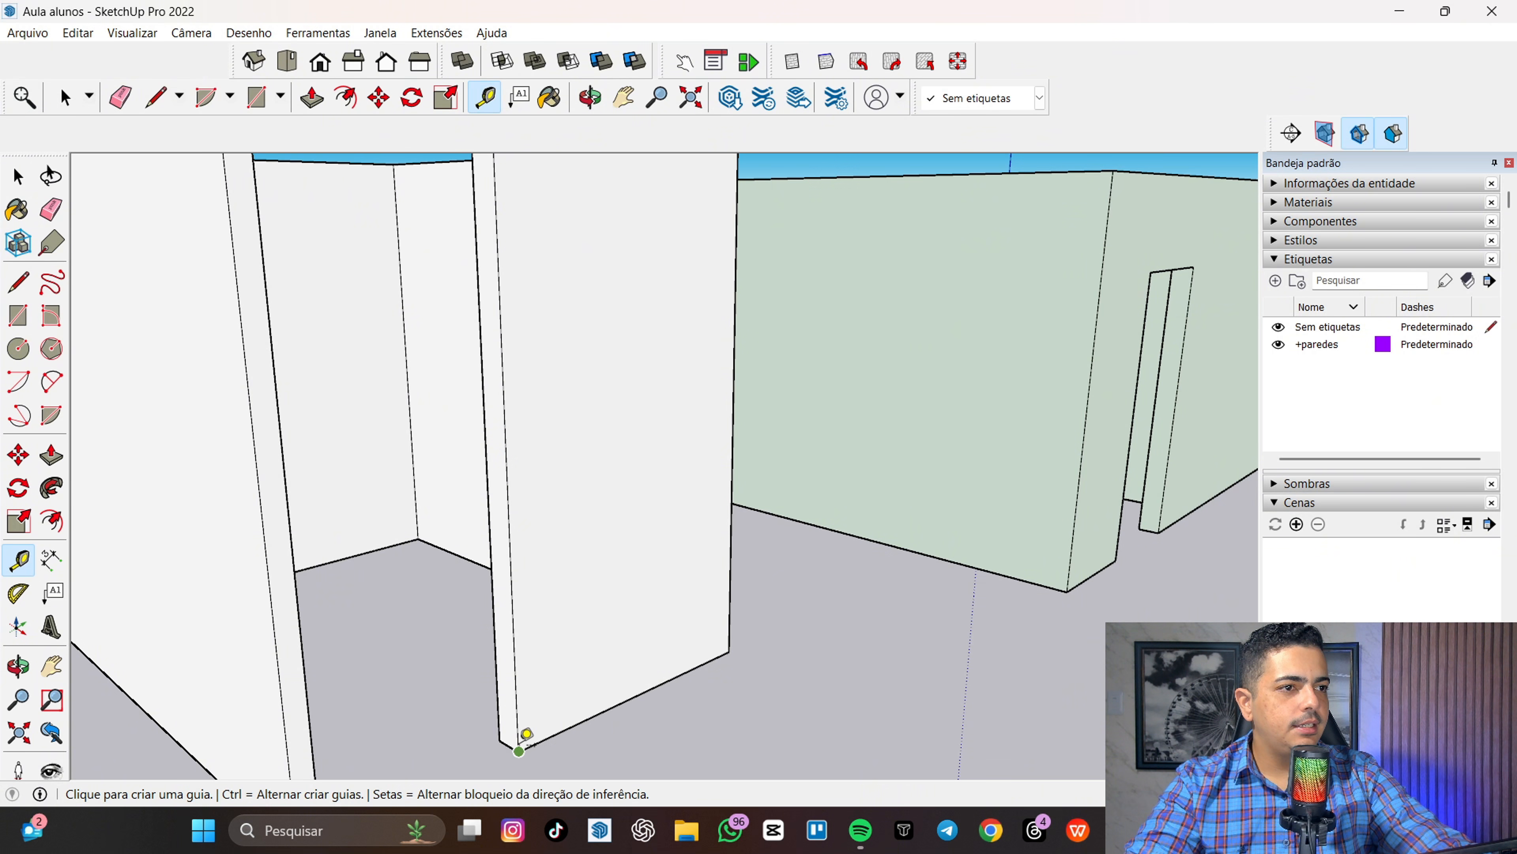
key(l)
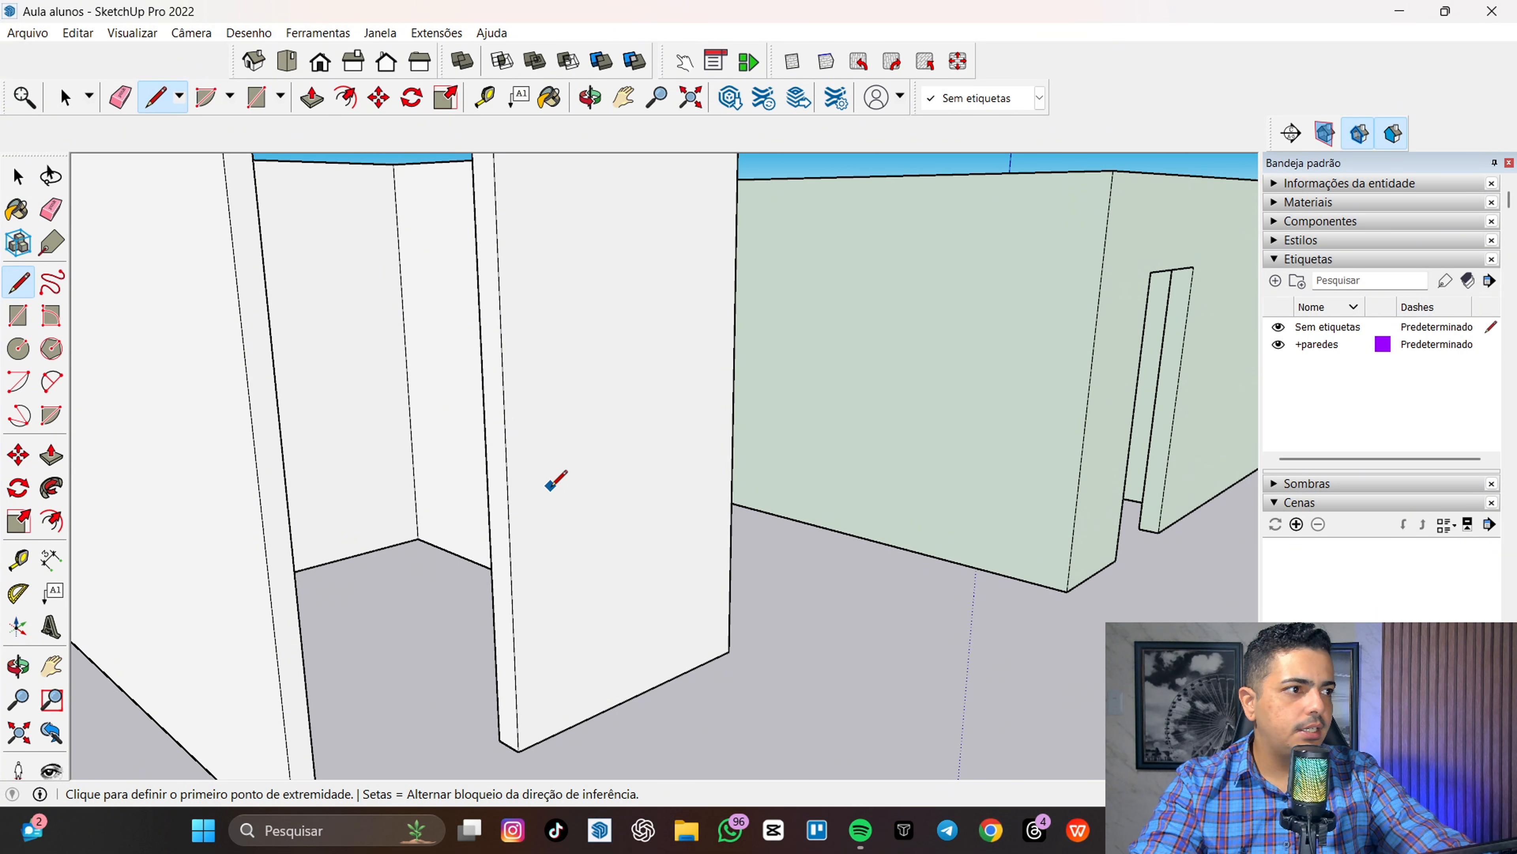
key(t)
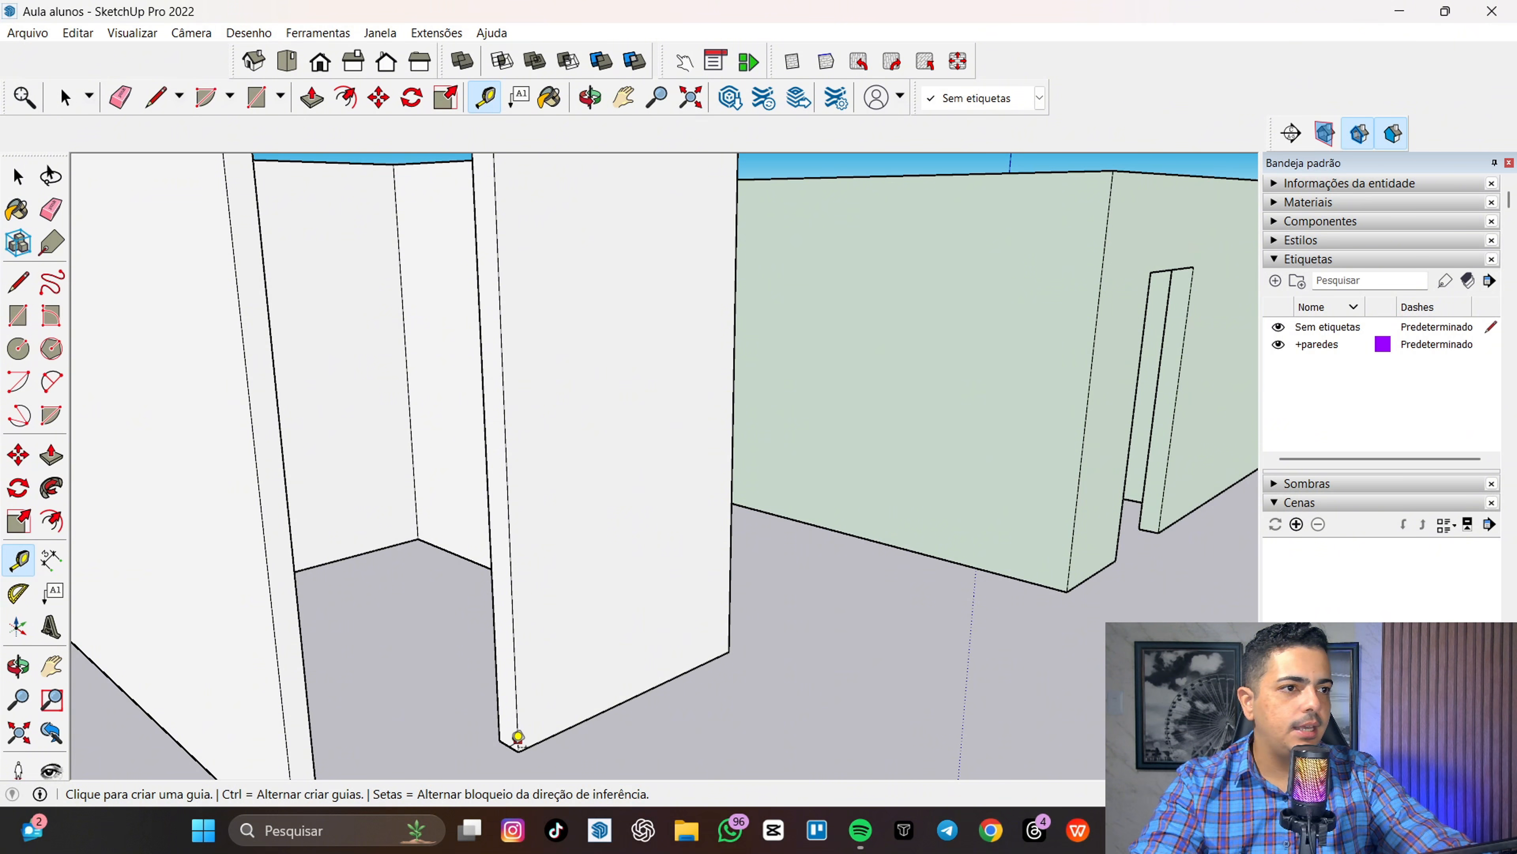
click(518, 750)
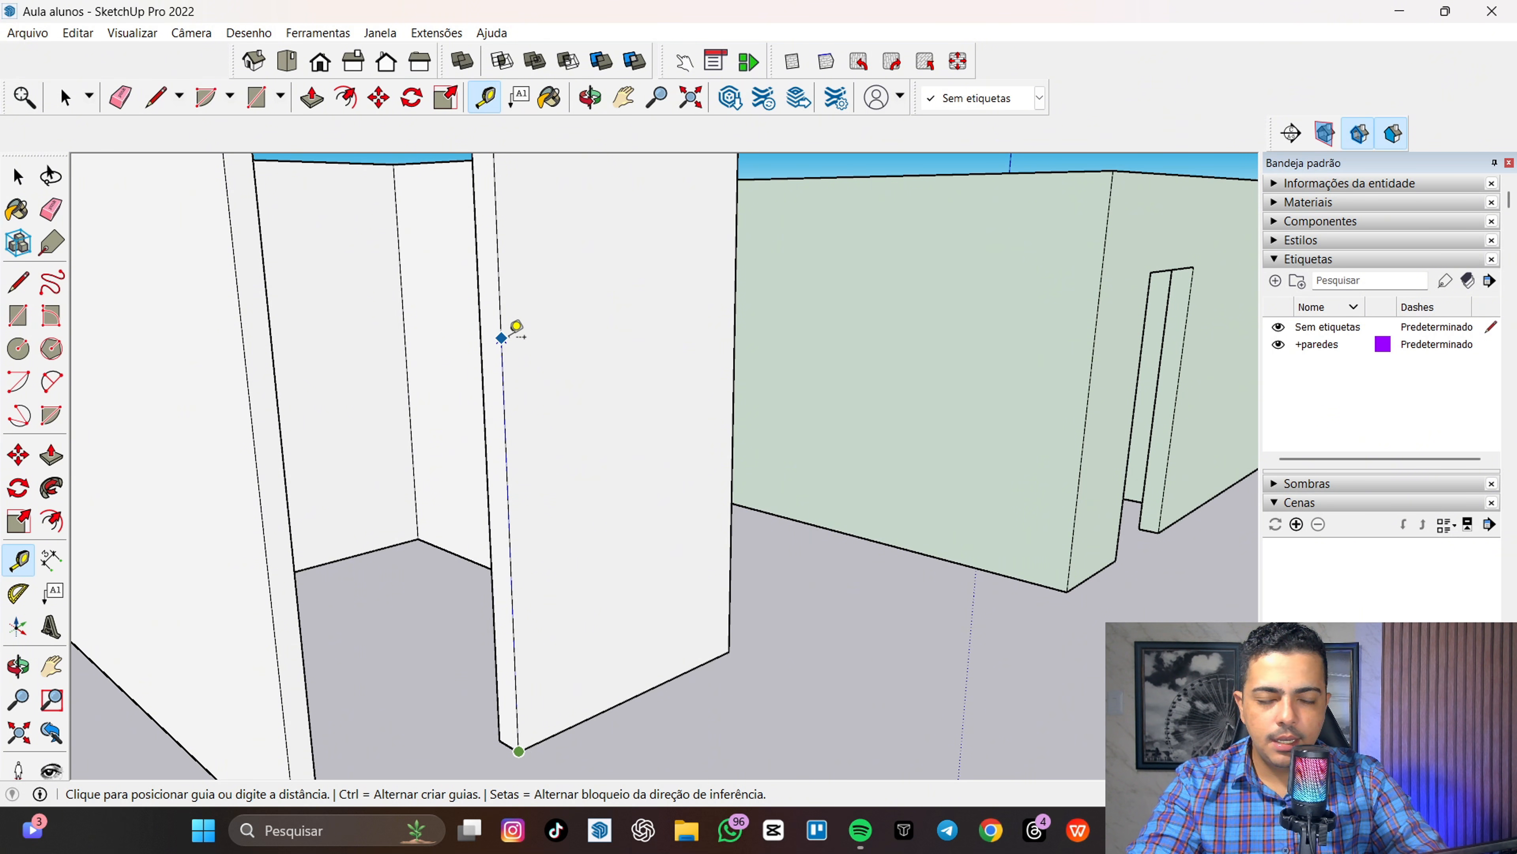
click(500, 313)
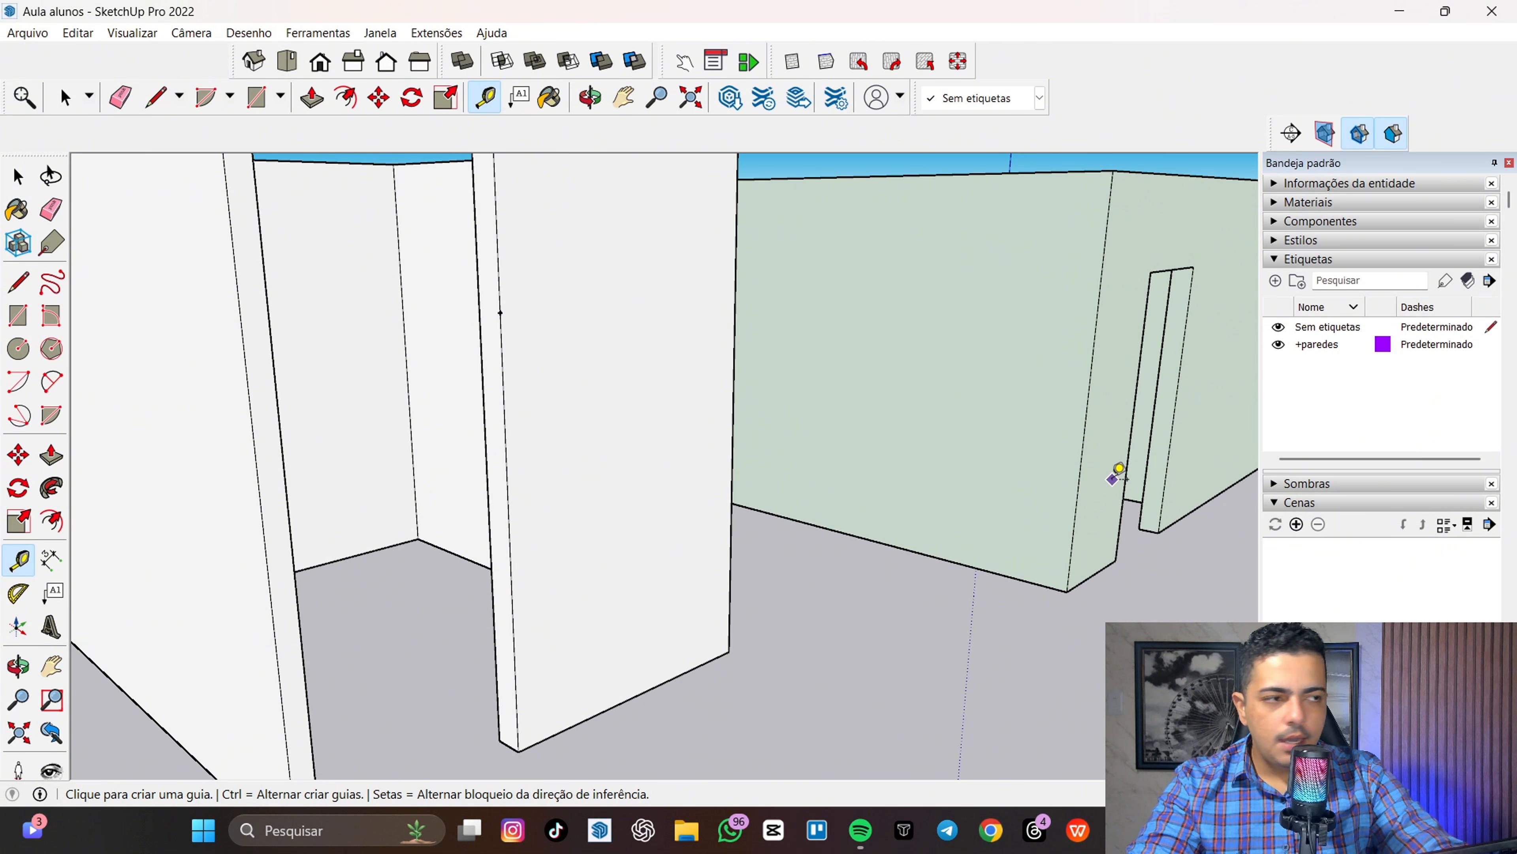
key(space)
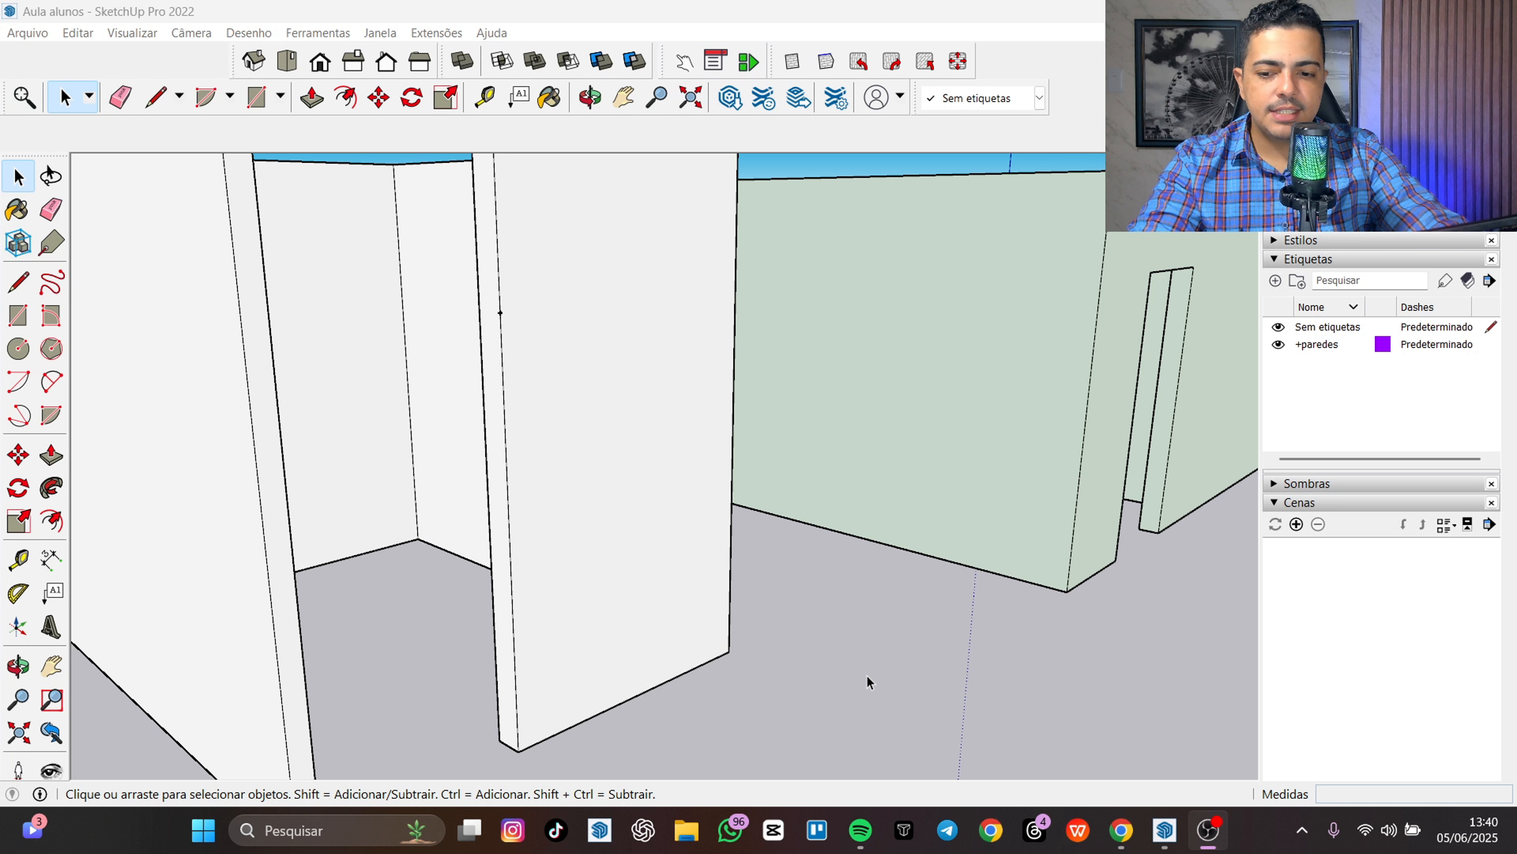
- Check the distance from the base of the free wall end to the guide point
key(t)
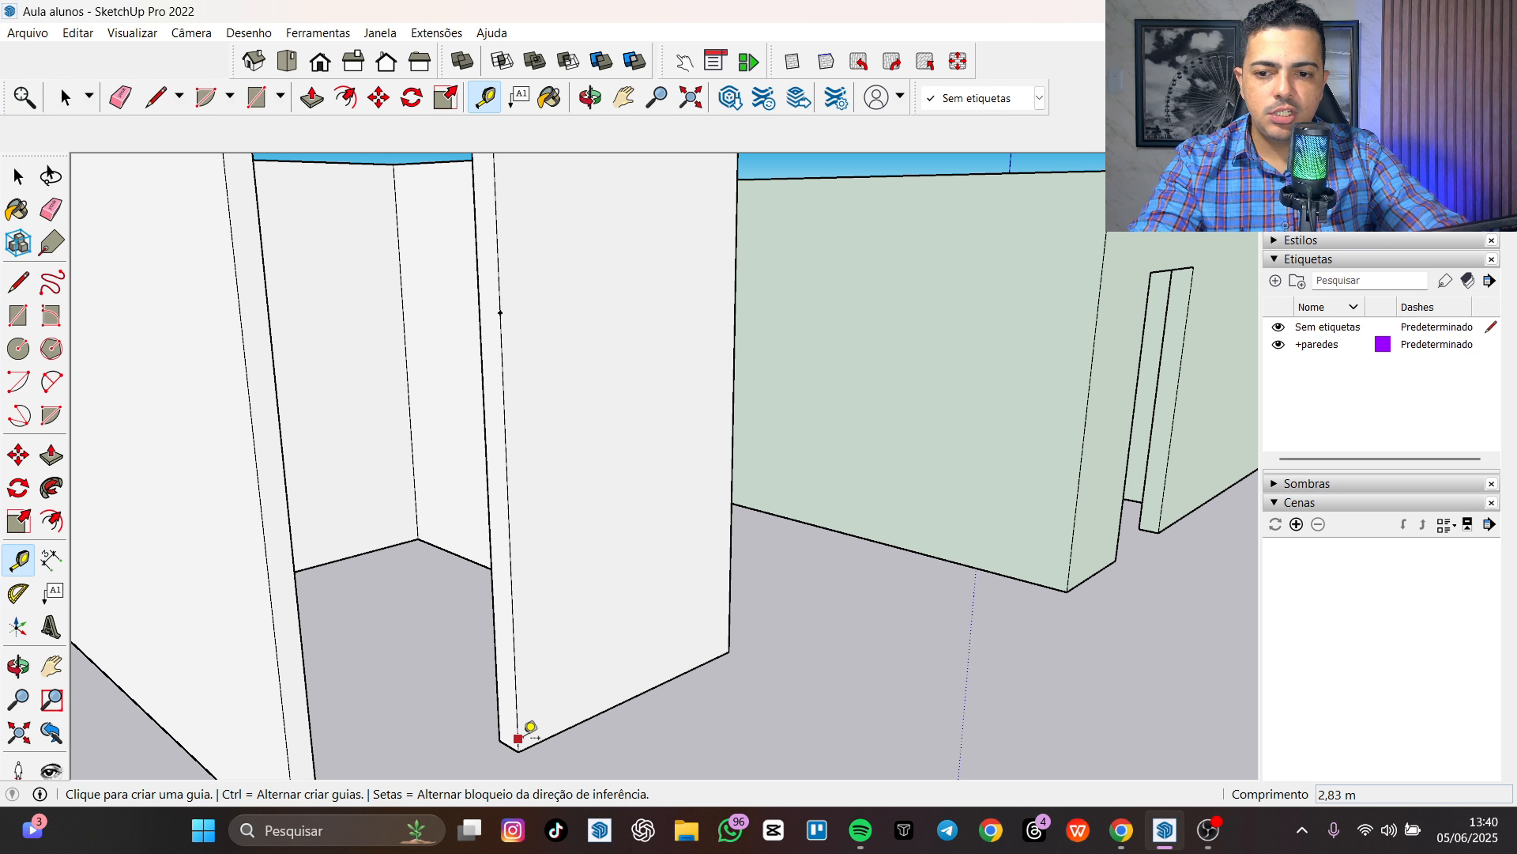
click(530, 738)
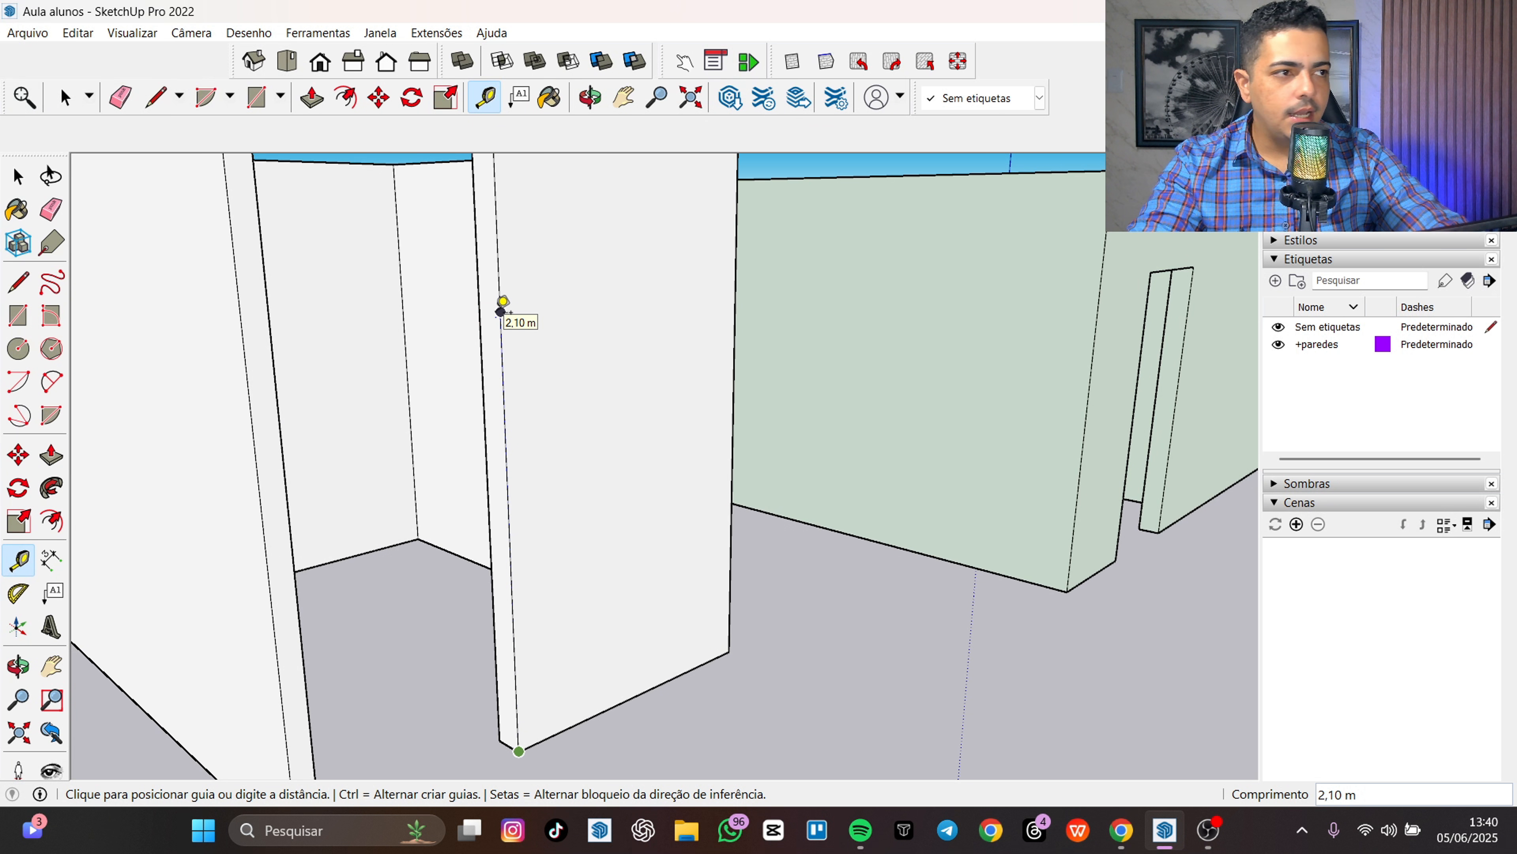
click(503, 300)
click(505, 439)
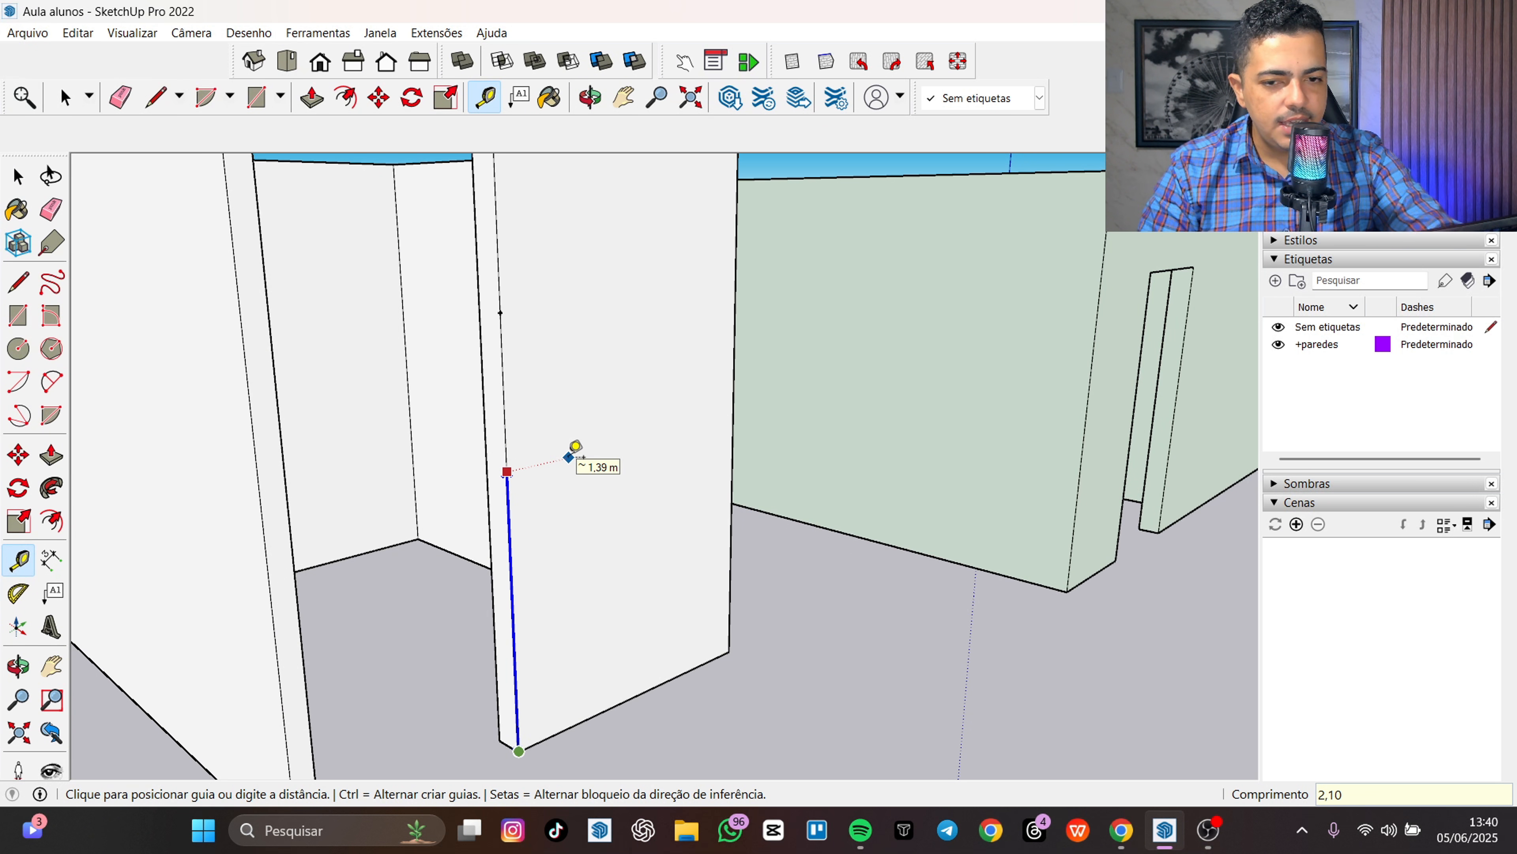
key(Escape)
key(space)
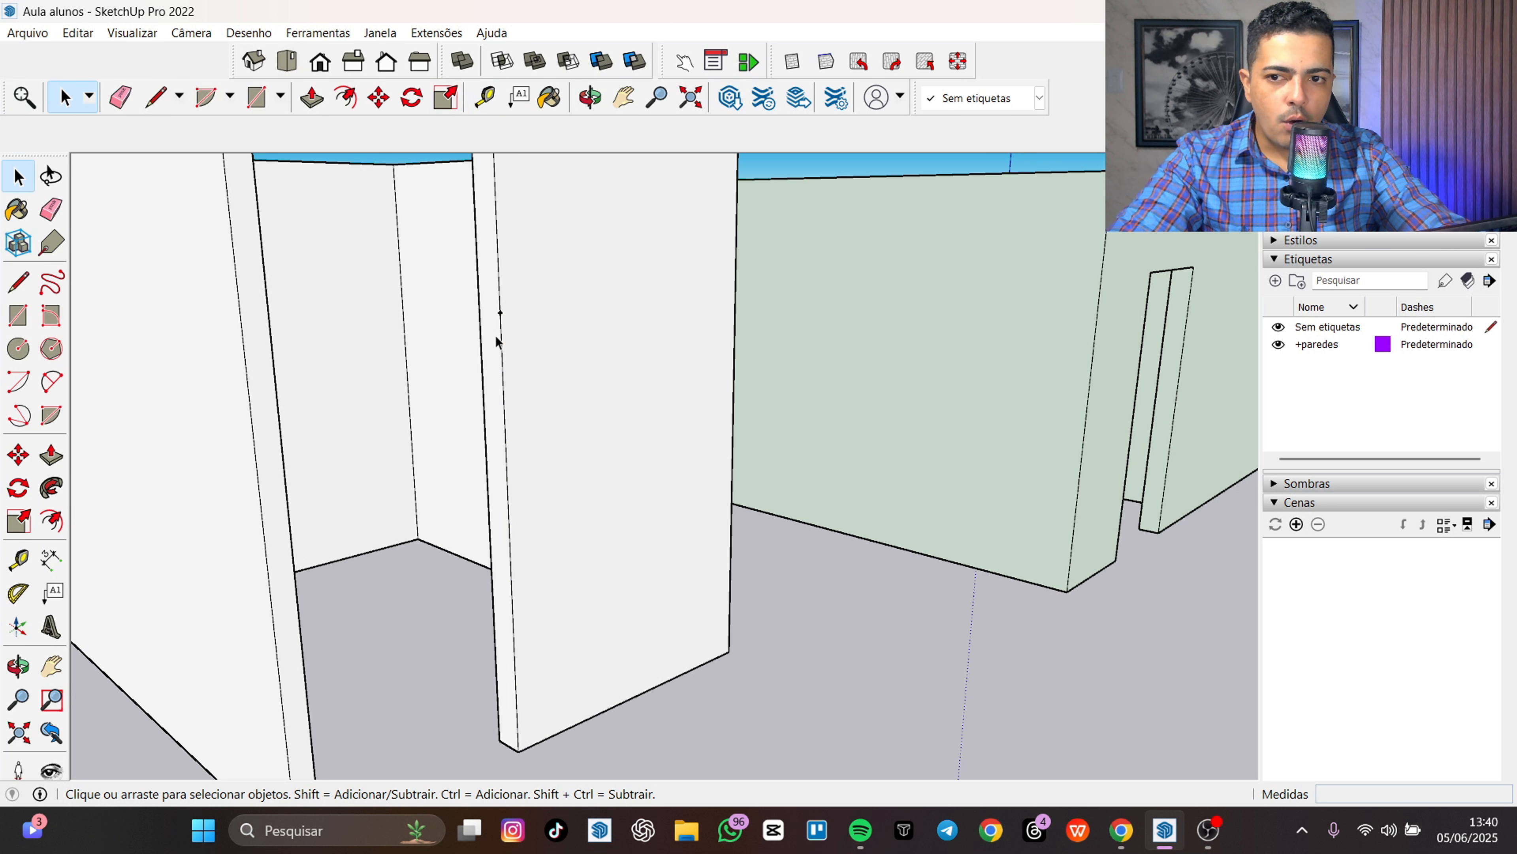
- Select the guide point on the free wall end's edge so it stands out
scroll(493, 338, up, 3)
click(517, 289)
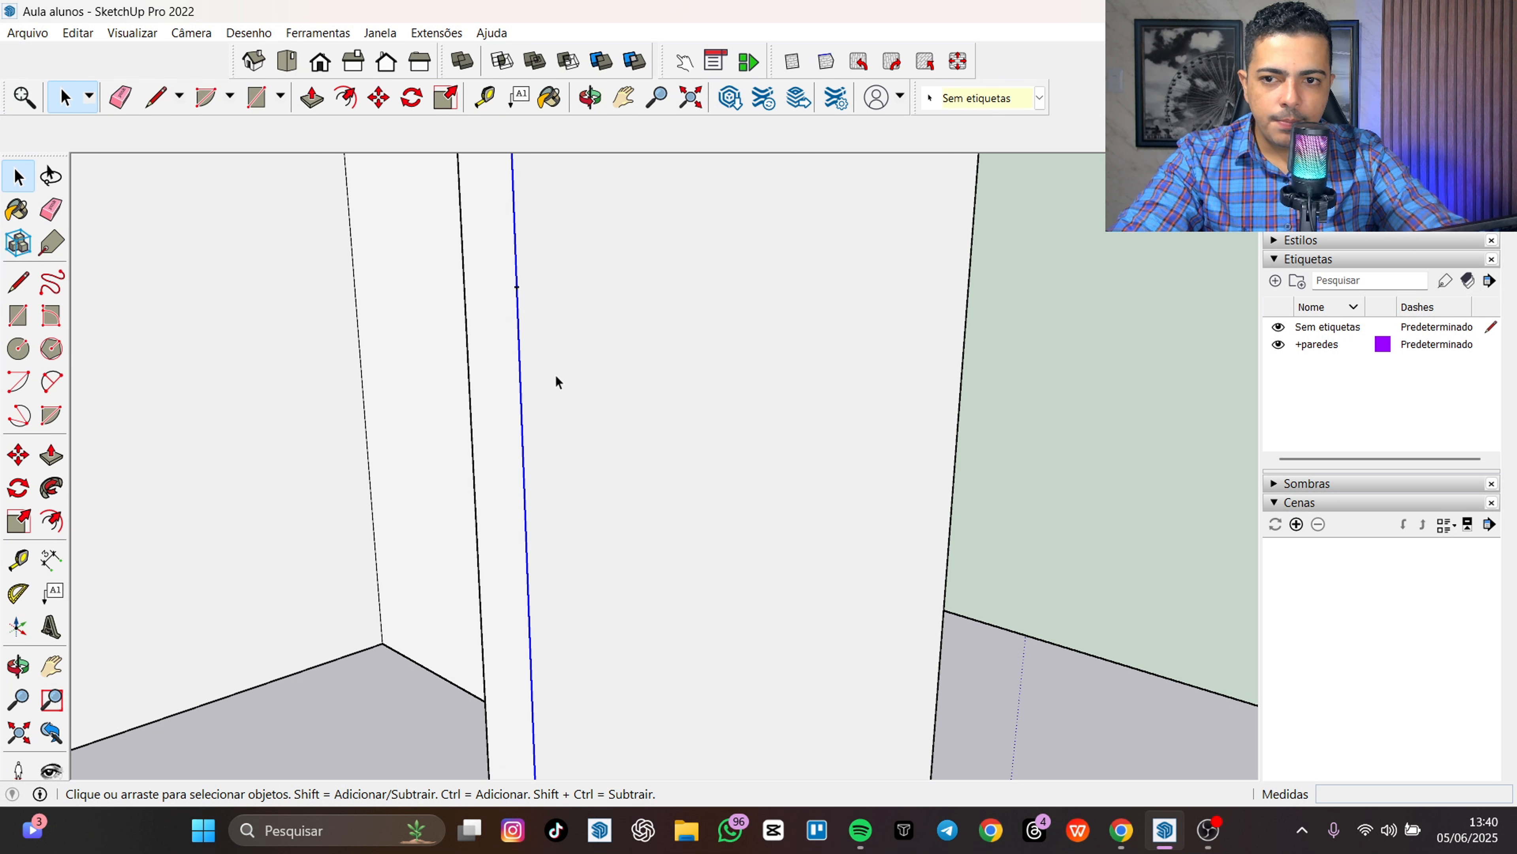
click(500, 307)
drag(550, 314, 561, 343)
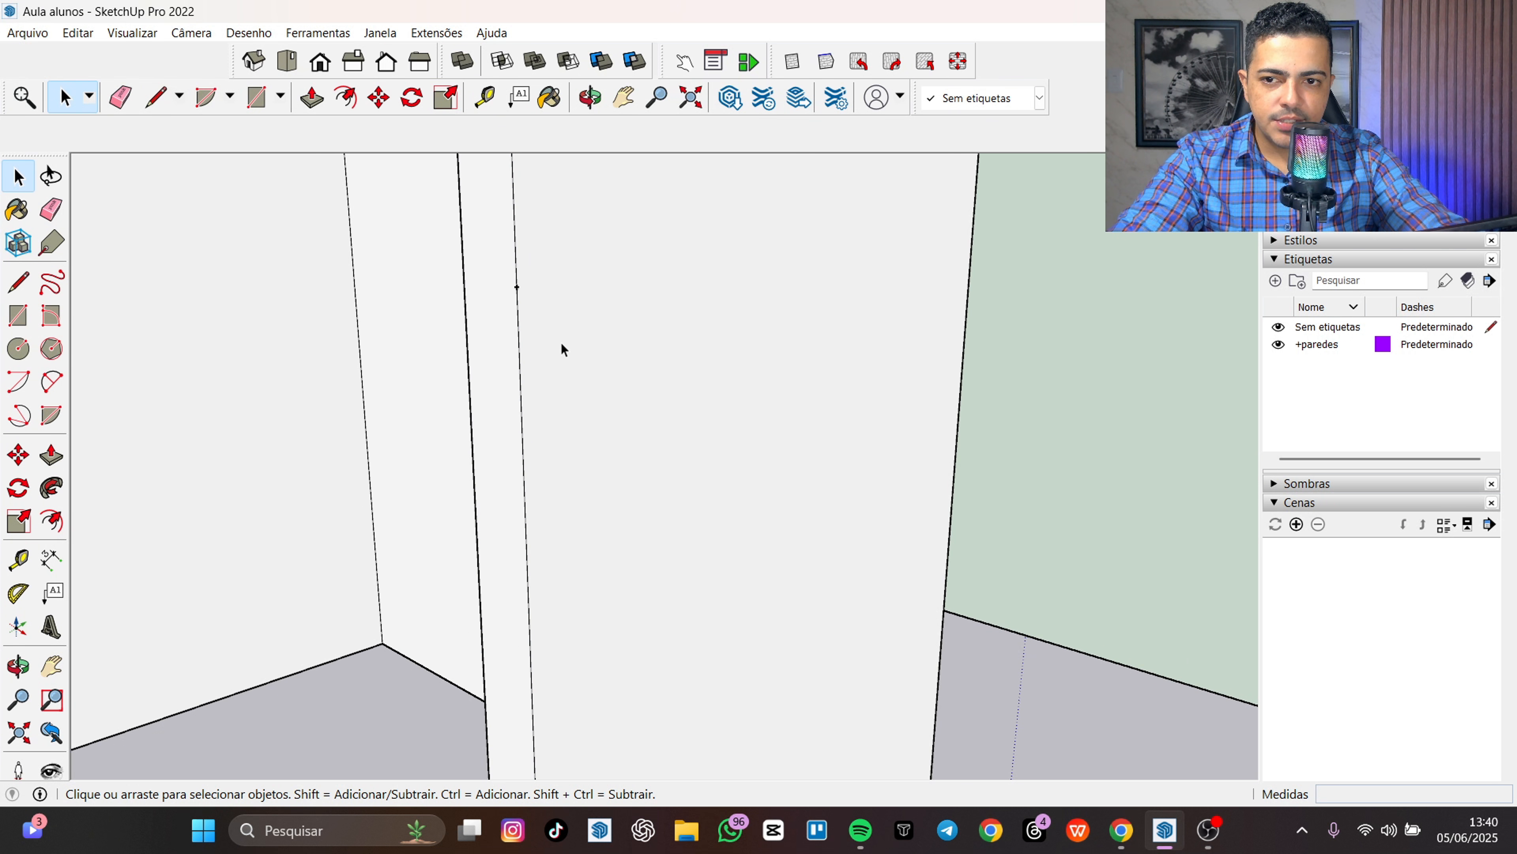
drag(461, 244, 461, 245)
click(523, 300)
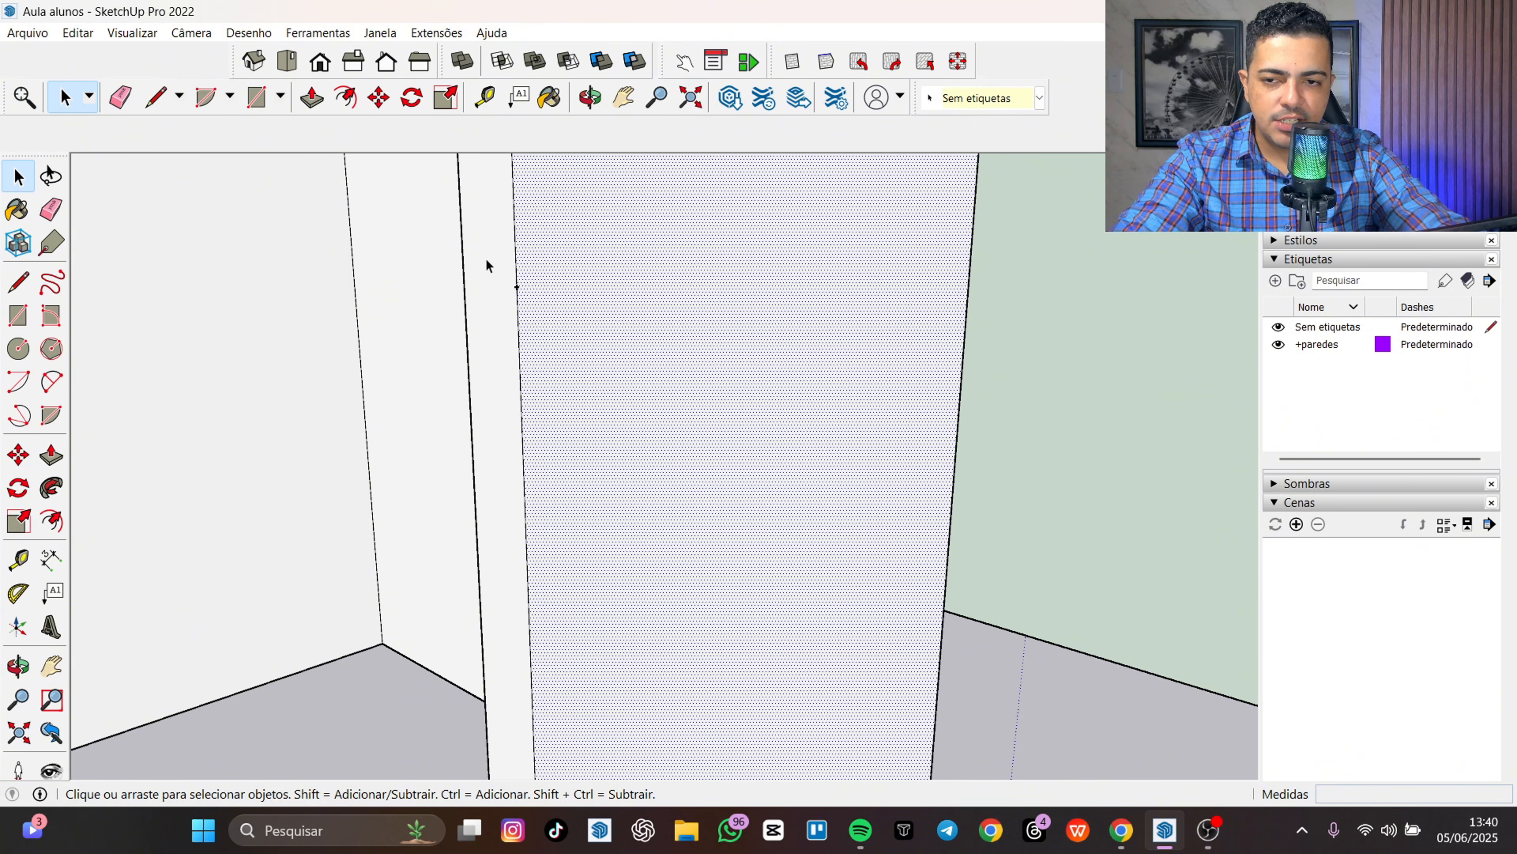
drag(550, 321, 549, 321)
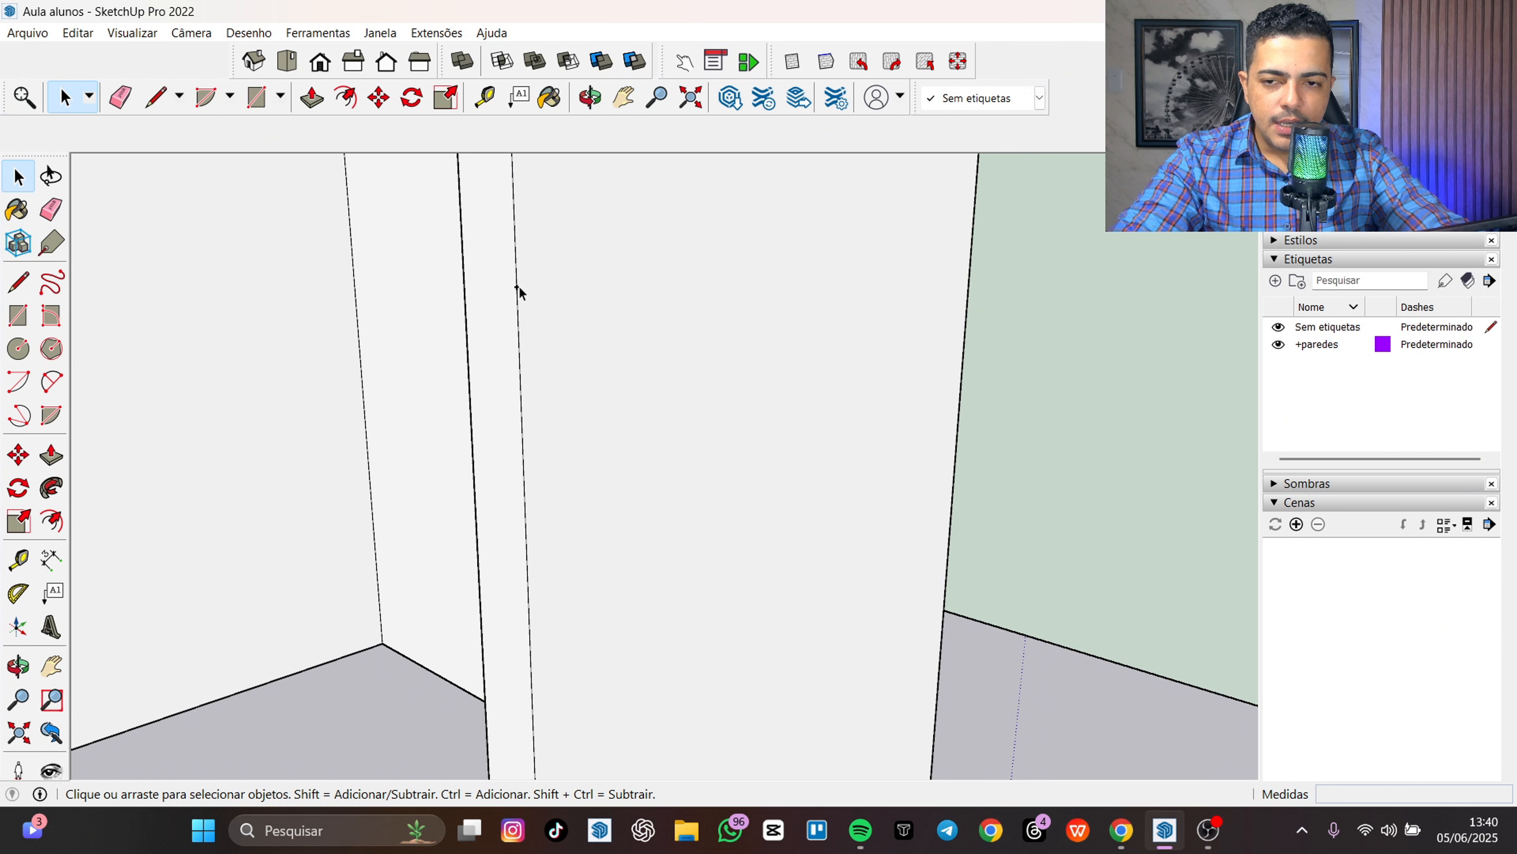
scroll(492, 253, up, 5)
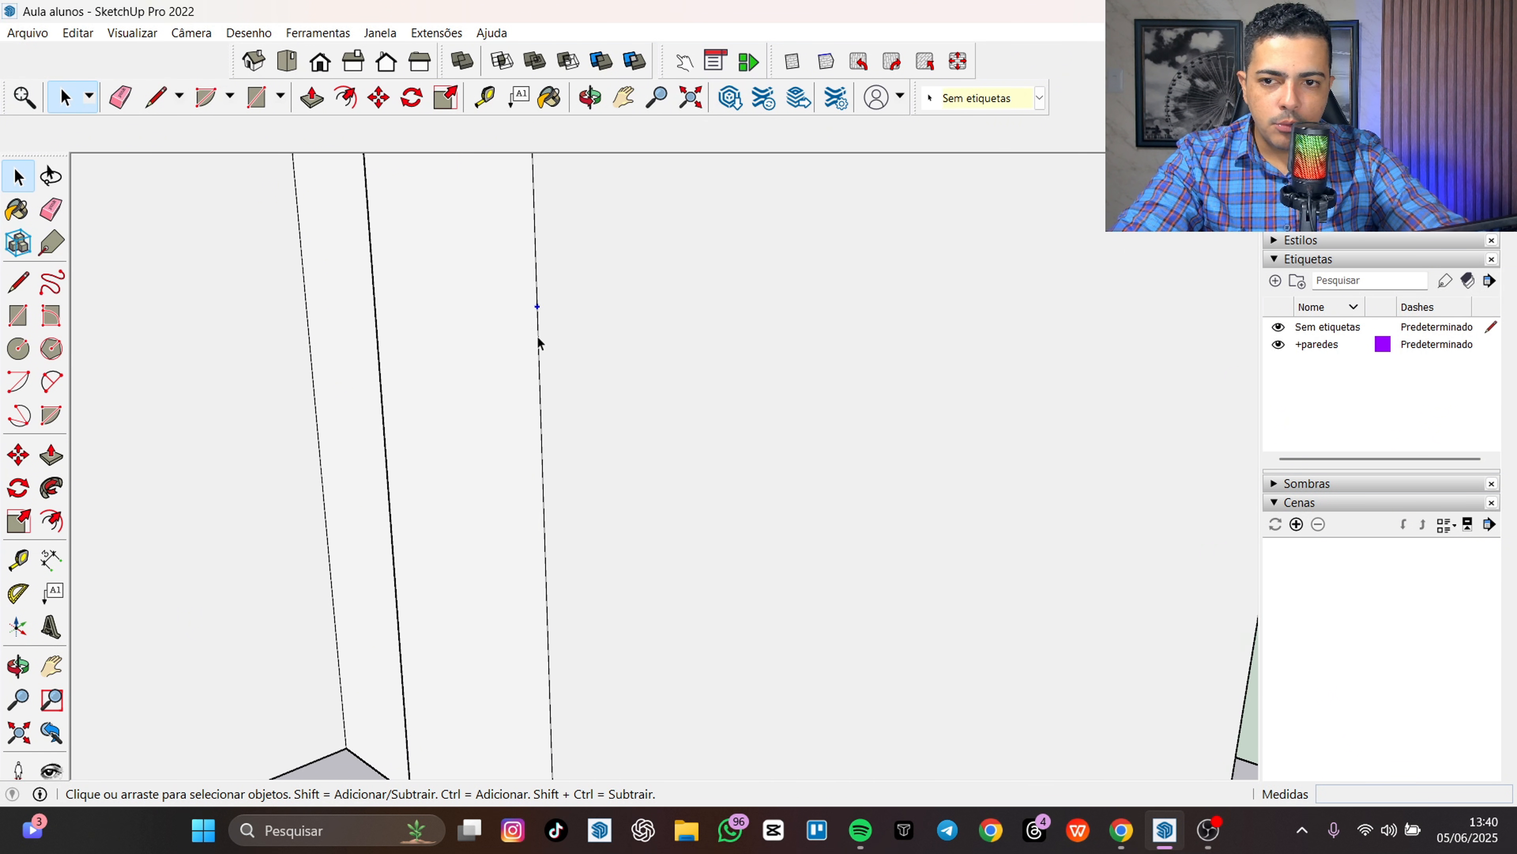
scroll(537, 293, down, 5)
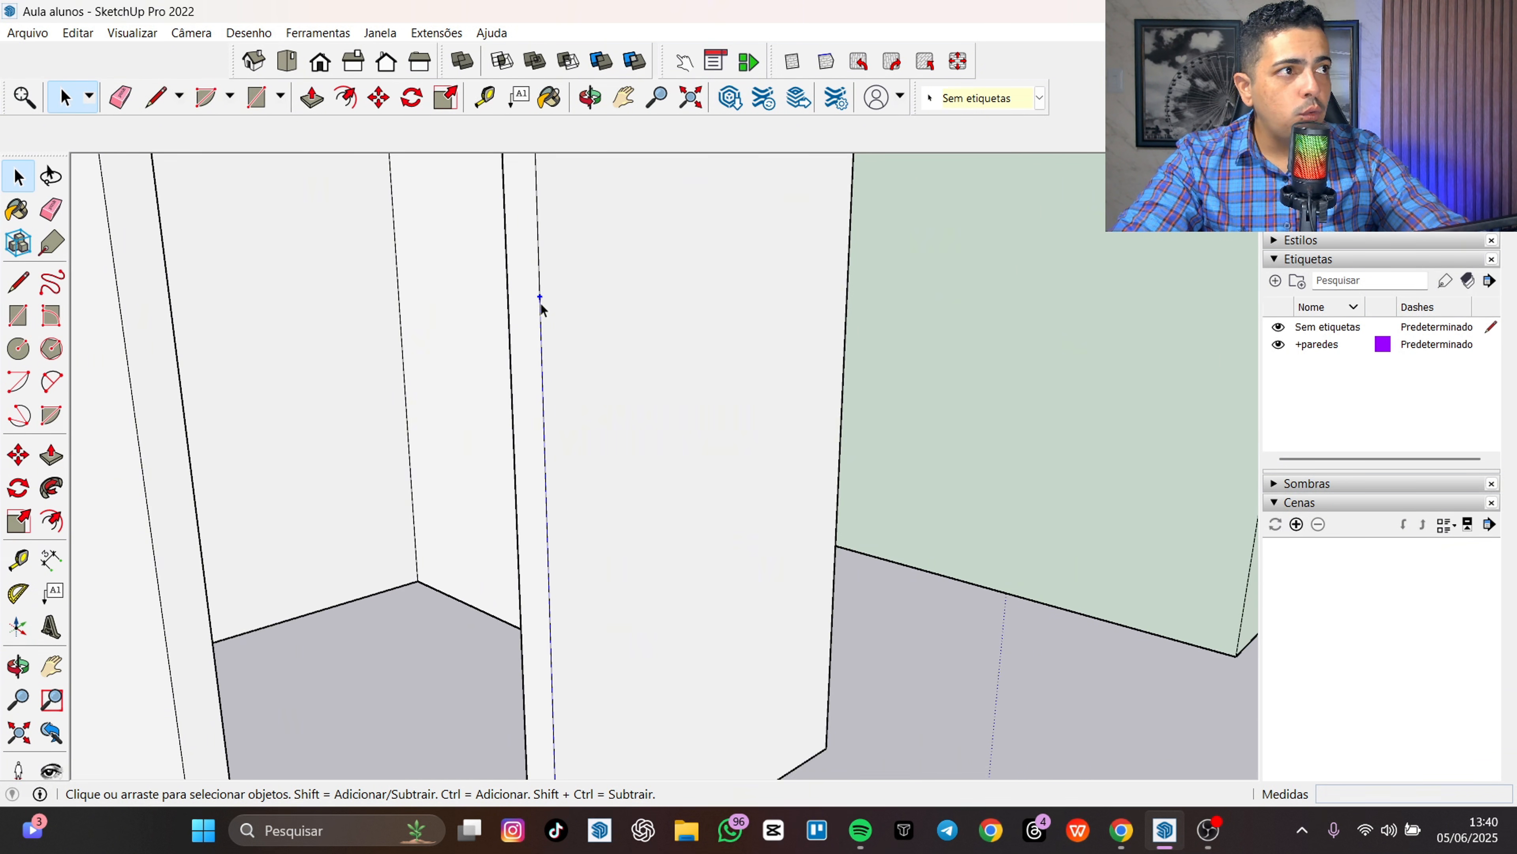
- Draw a 0.15 m line from the guide point straight across the thickness of the free wall end
middle_drag(563, 308, 599, 435)
key(l)
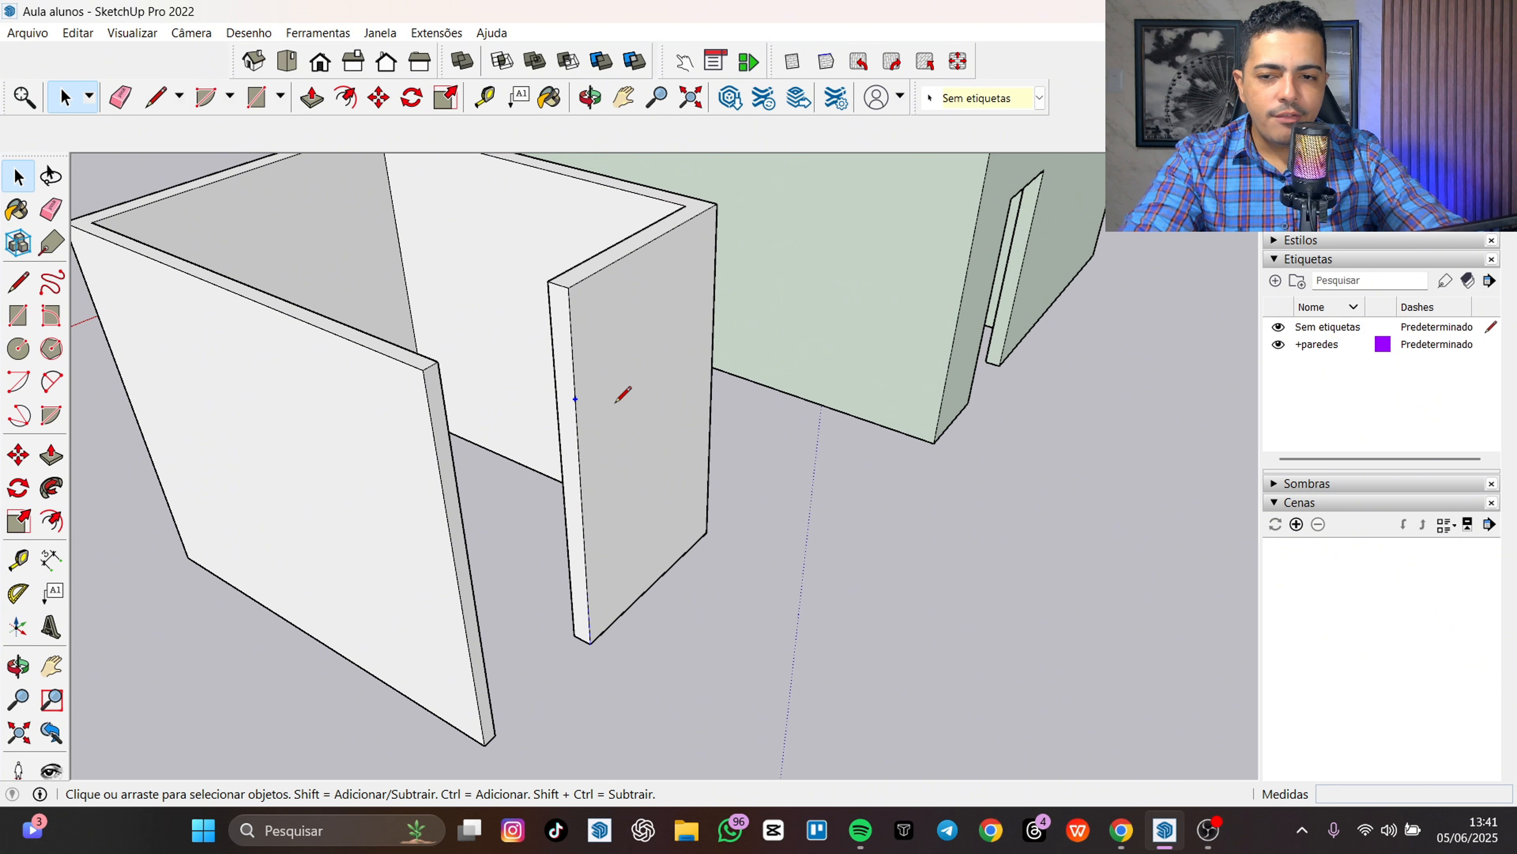
click(575, 397)
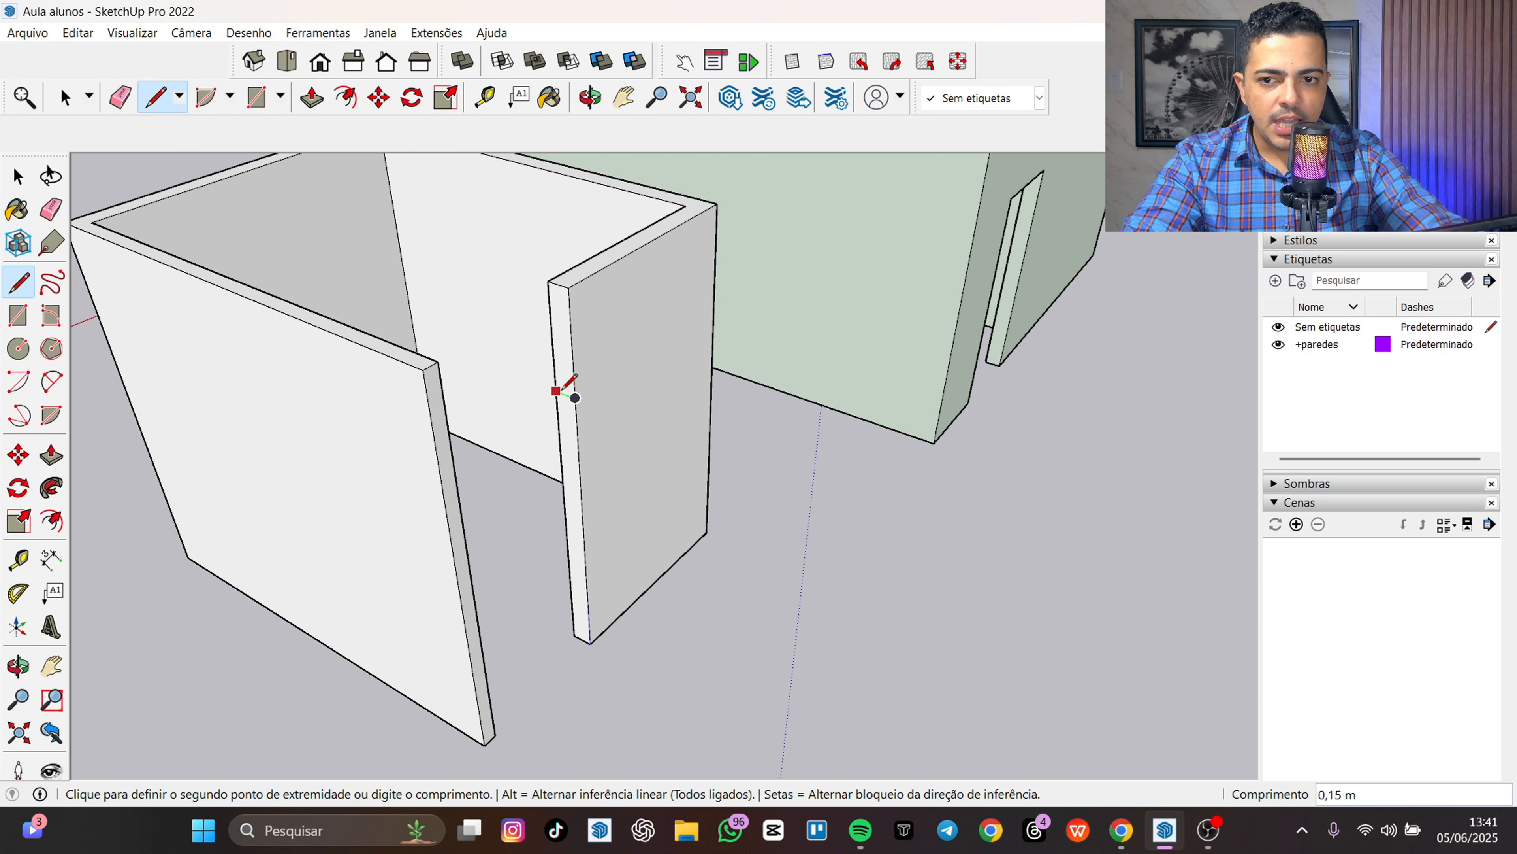
scroll(557, 390, up, 5)
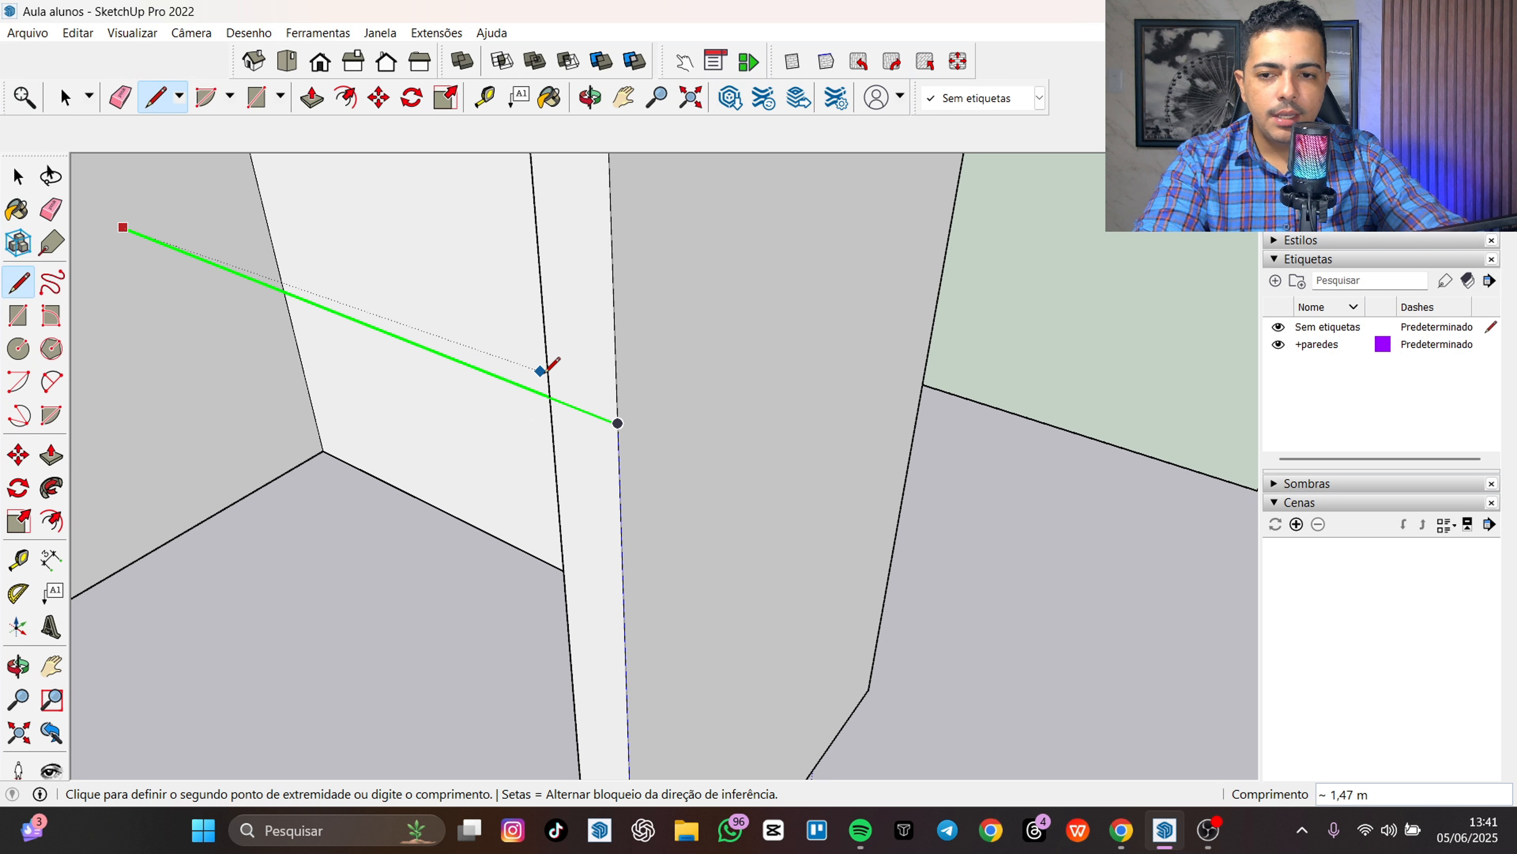
click(550, 397)
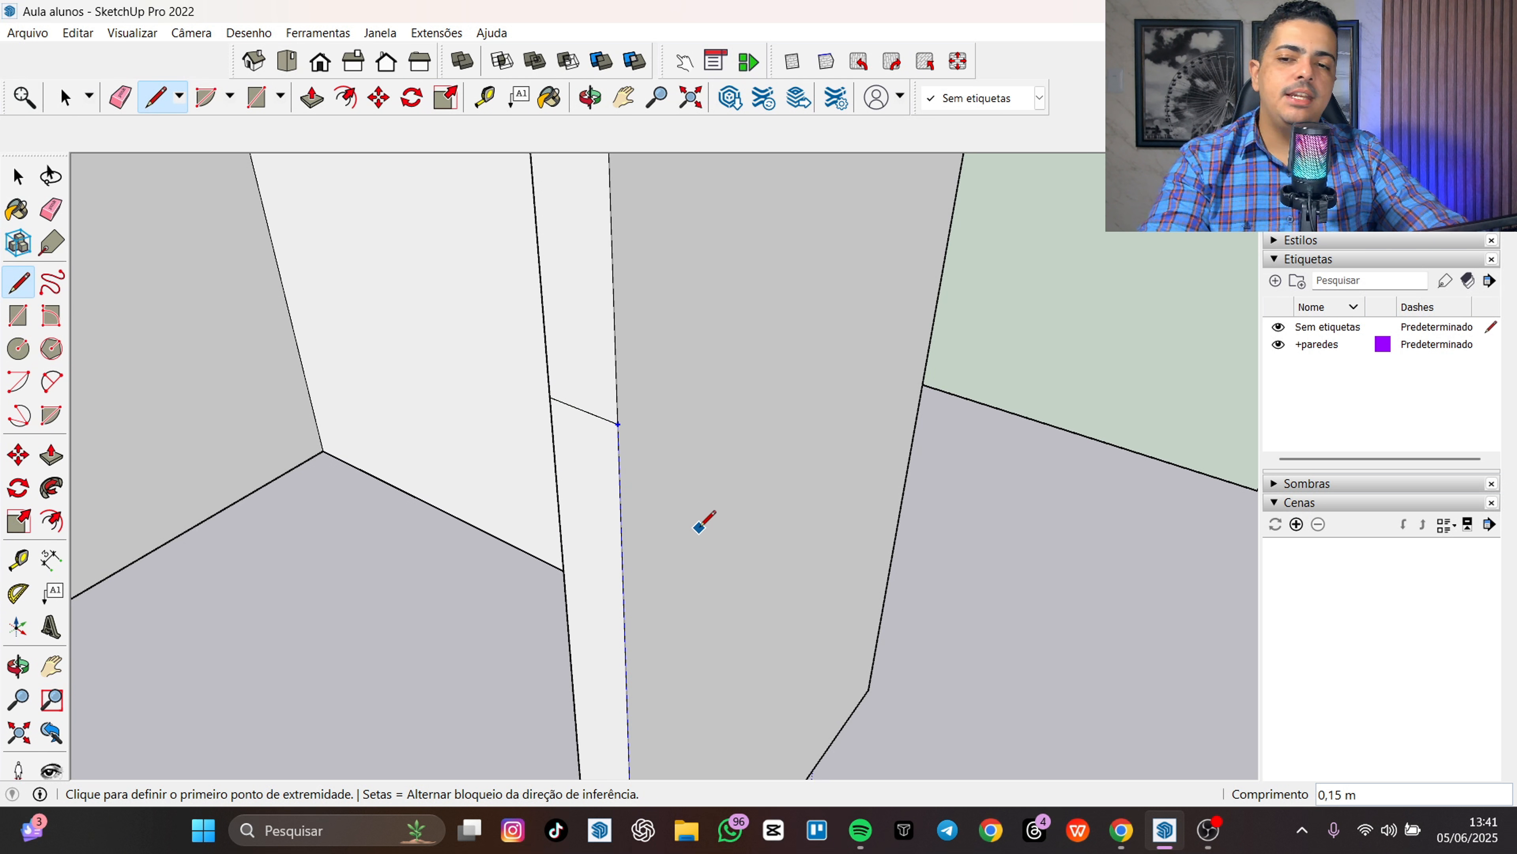
key(space)
- Push/Pull the upper part of the wall end 1.01 m to the opposite wall, closing the wall above the doorway
scroll(695, 515, down, 5)
middle_drag(844, 472, 790, 414)
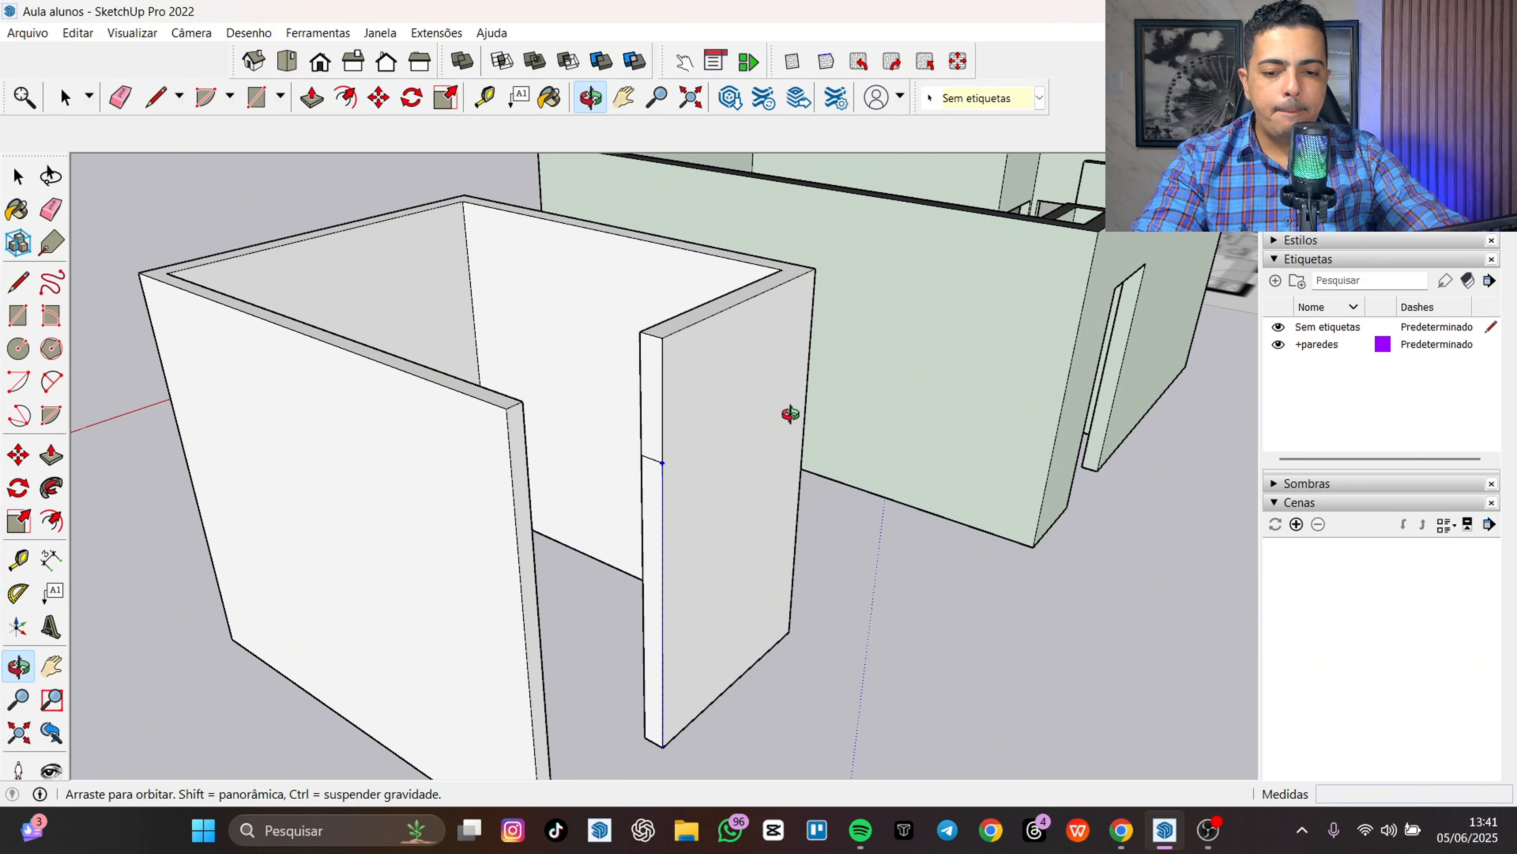
scroll(635, 434, up, 2)
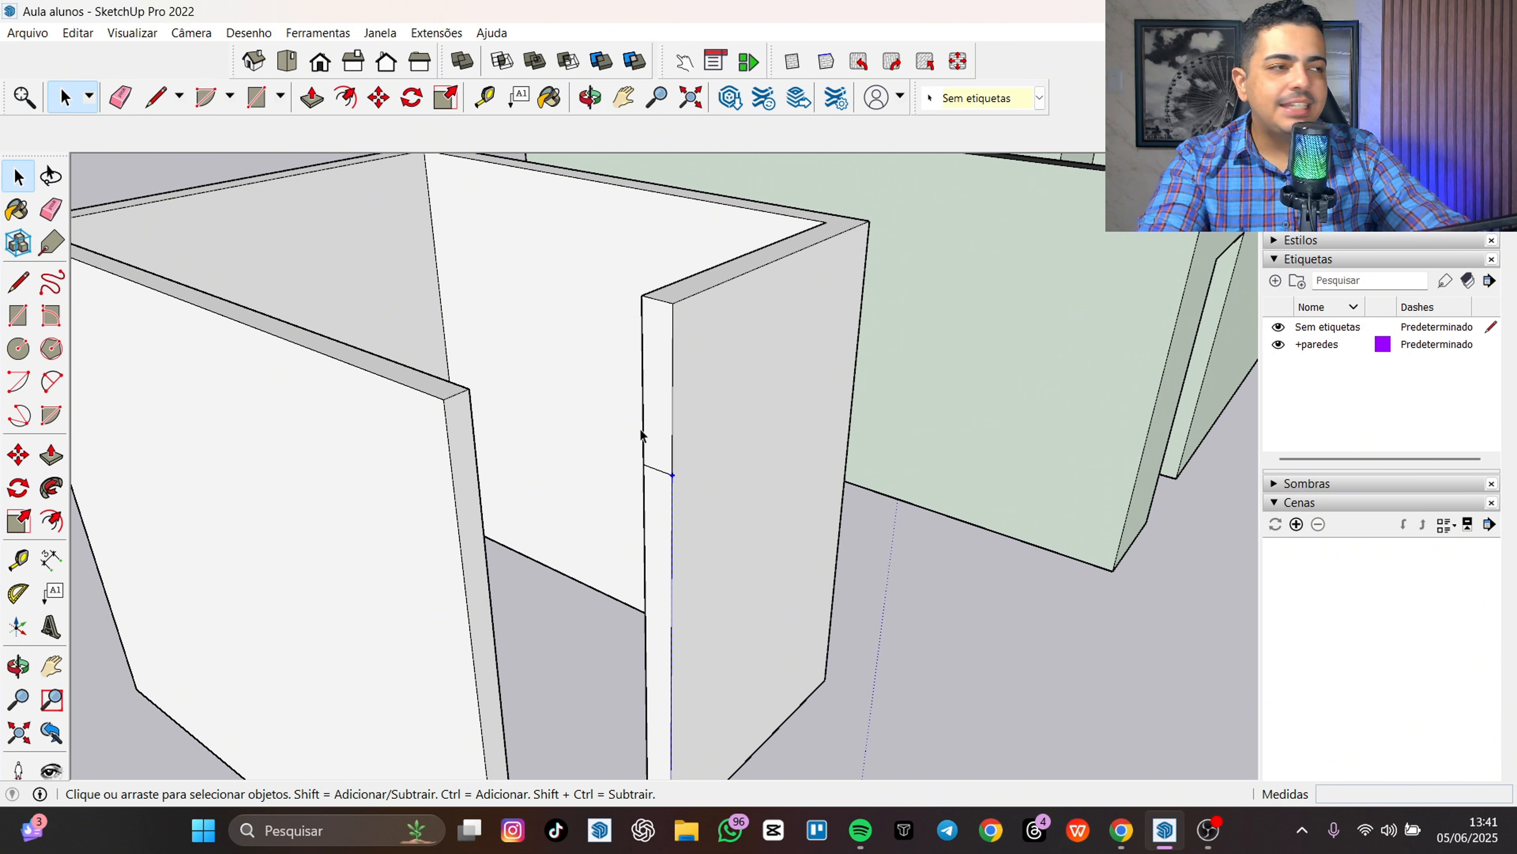
key(p)
click(659, 389)
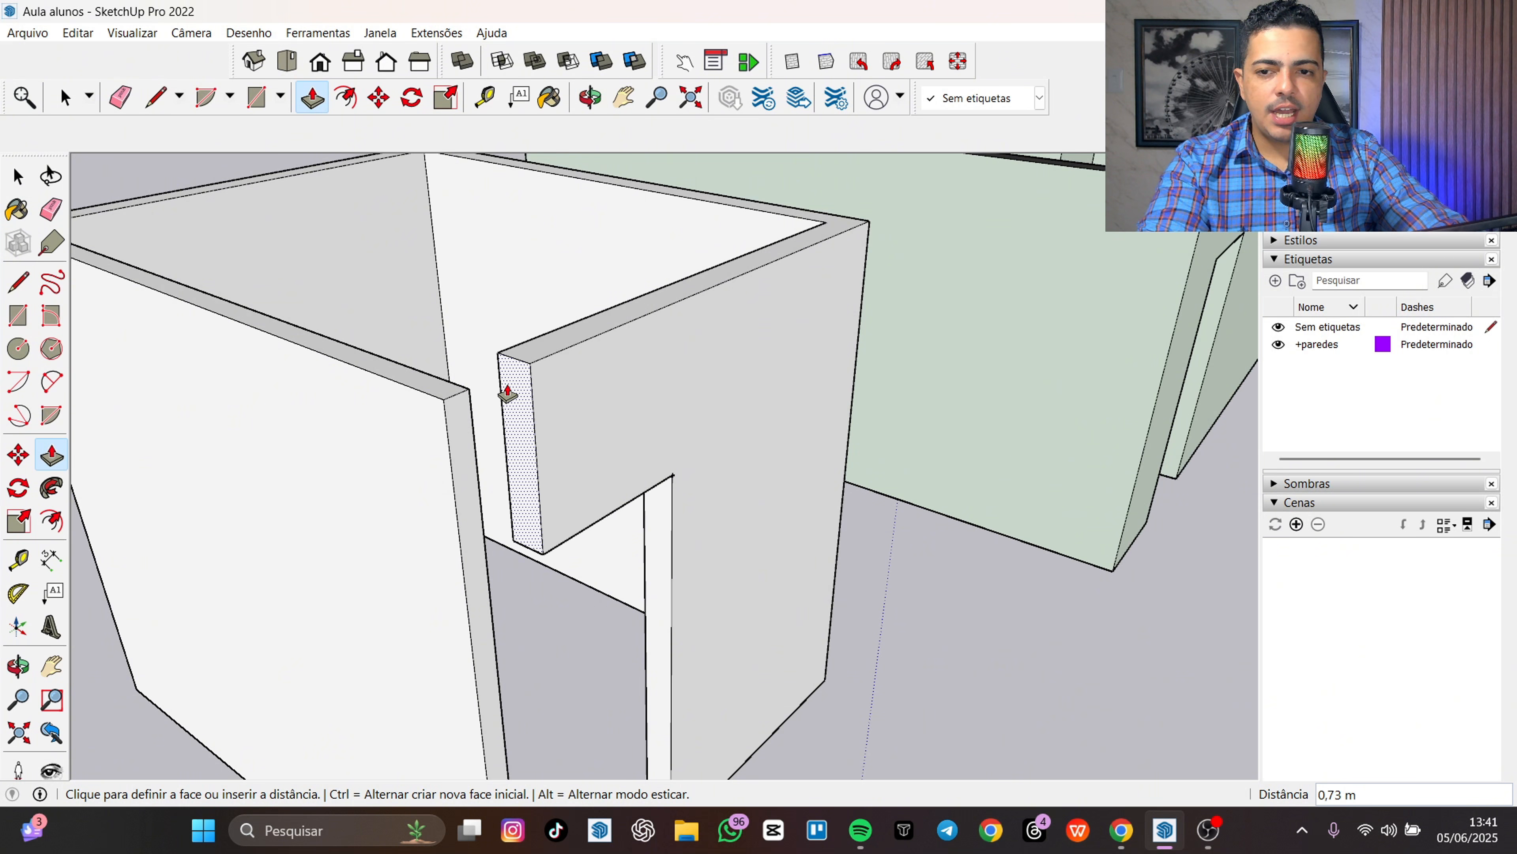
click(468, 396)
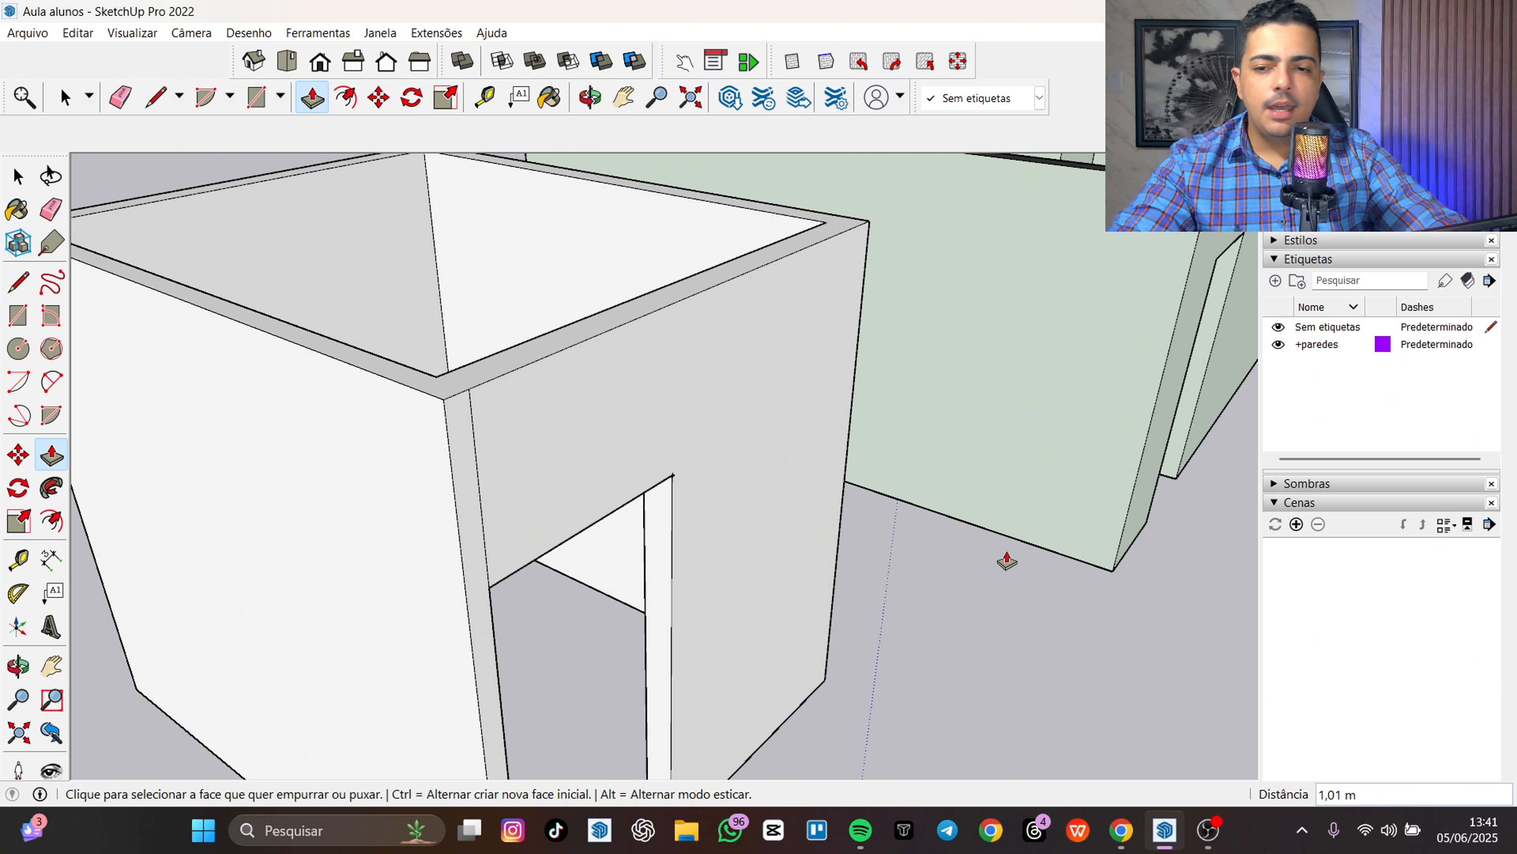
key(space)
middle_drag(946, 540, 735, 541)
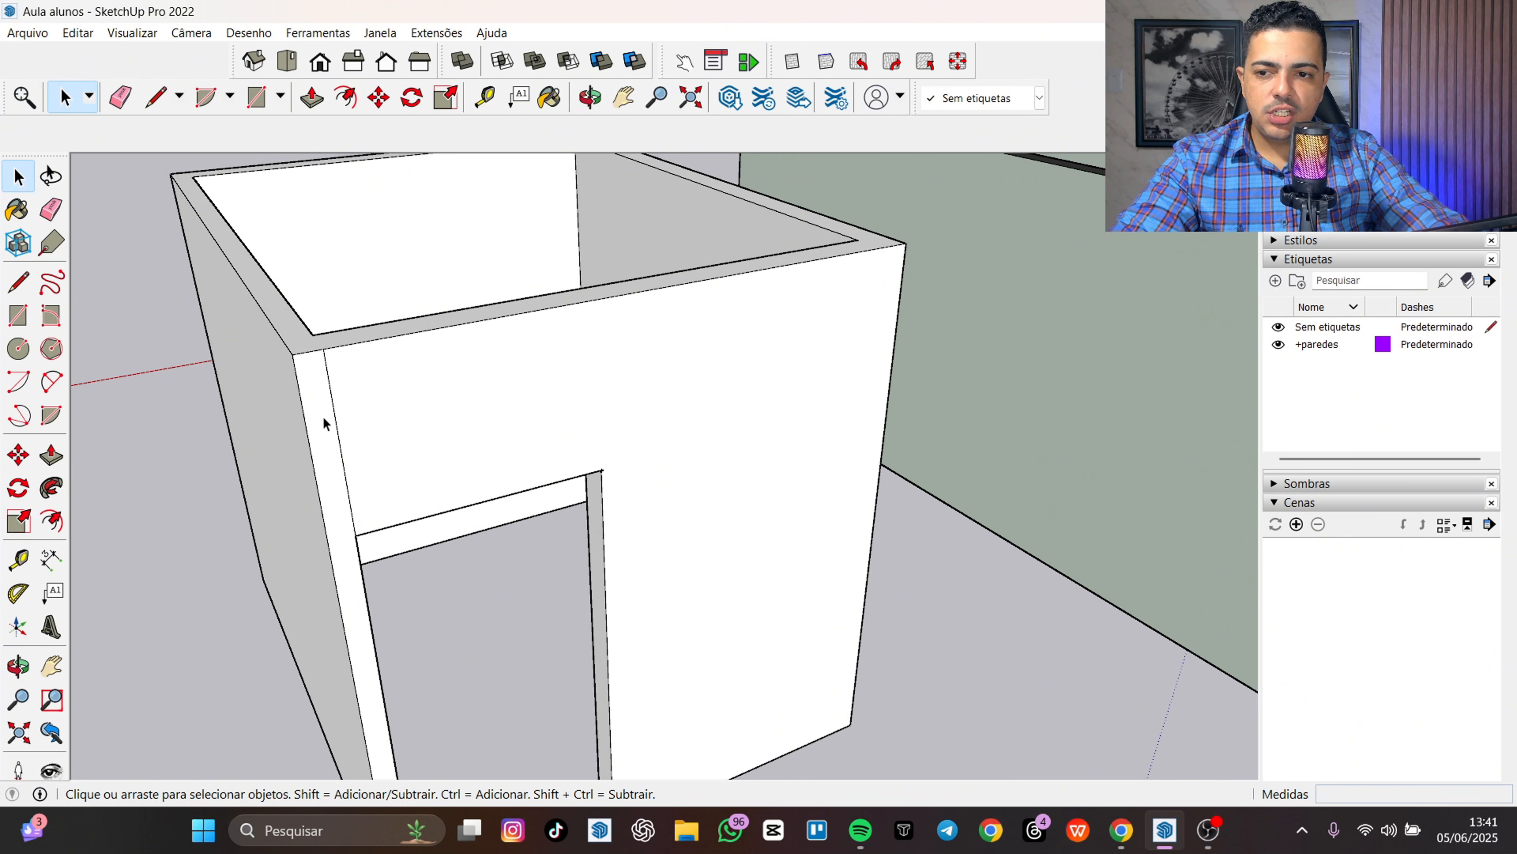
- Examine the door opening and its side jamb in the finished apartment model from several angles
middle_drag(388, 453, 1004, 382)
scroll(1004, 382, down, 10)
scroll(971, 467, up, 6)
middle_drag(956, 465, 1044, 363)
scroll(898, 336, up, 3)
middle_drag(897, 336, 651, 325)
middle_drag(992, 460, 562, 466)
middle_drag(771, 457, 691, 447)
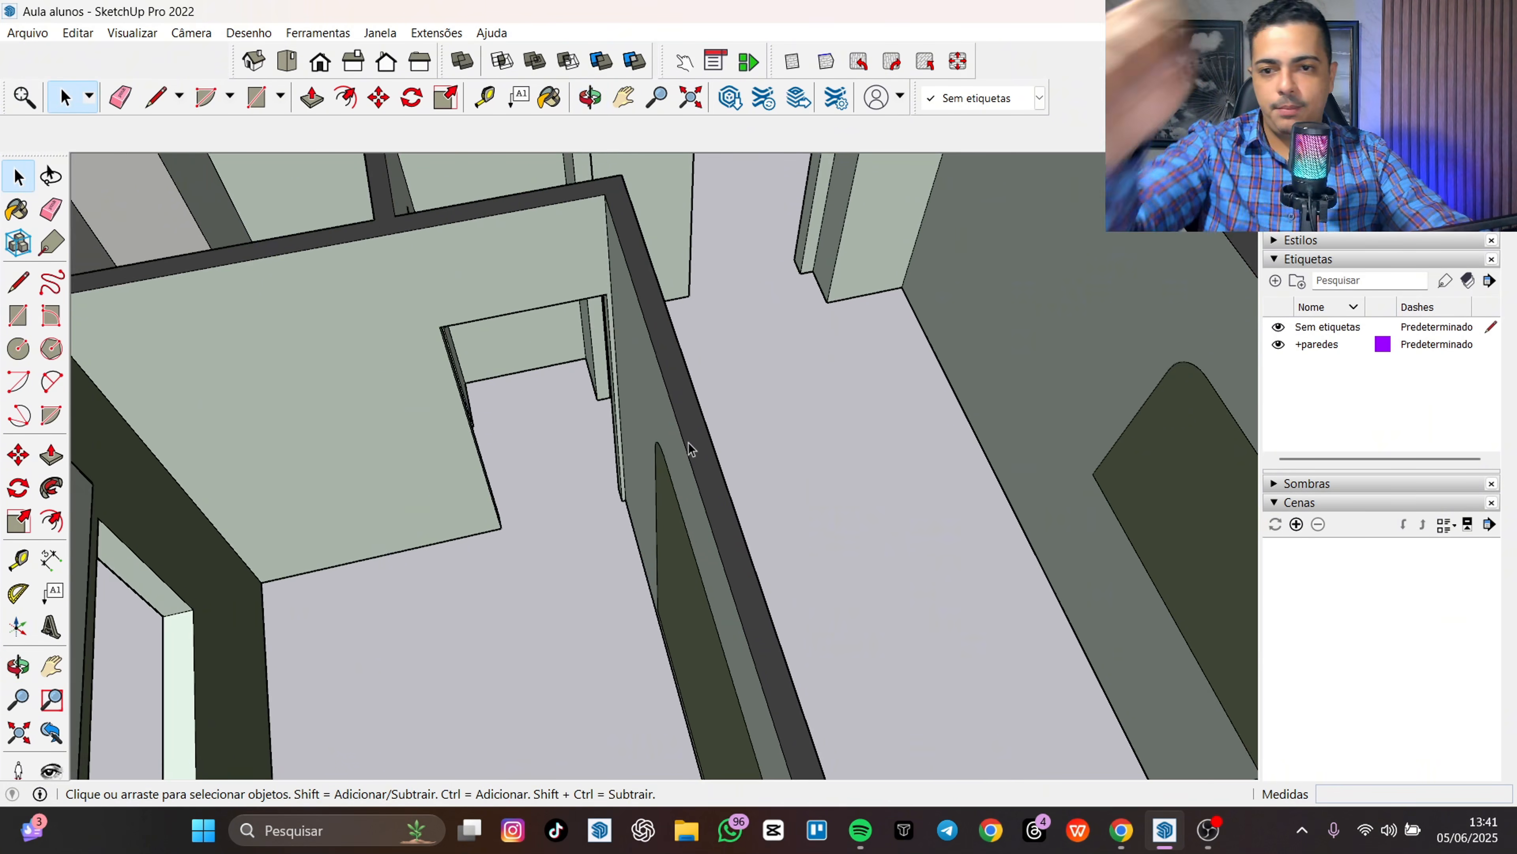
scroll(647, 323, up, 4)
scroll(589, 263, up, 3)
middle_drag(584, 439, 618, 310)
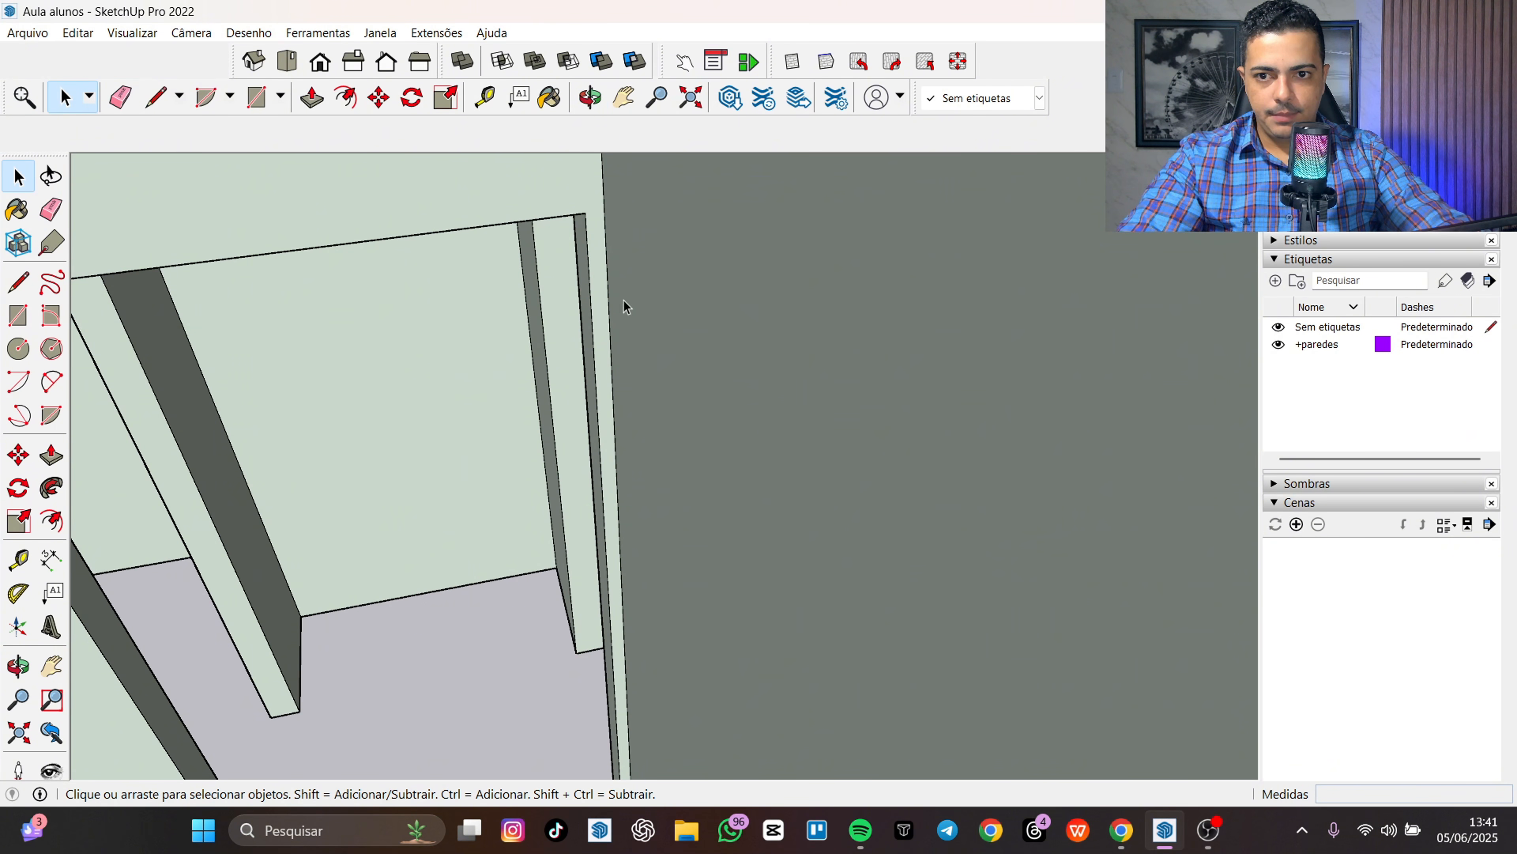
scroll(619, 304, up, 1)
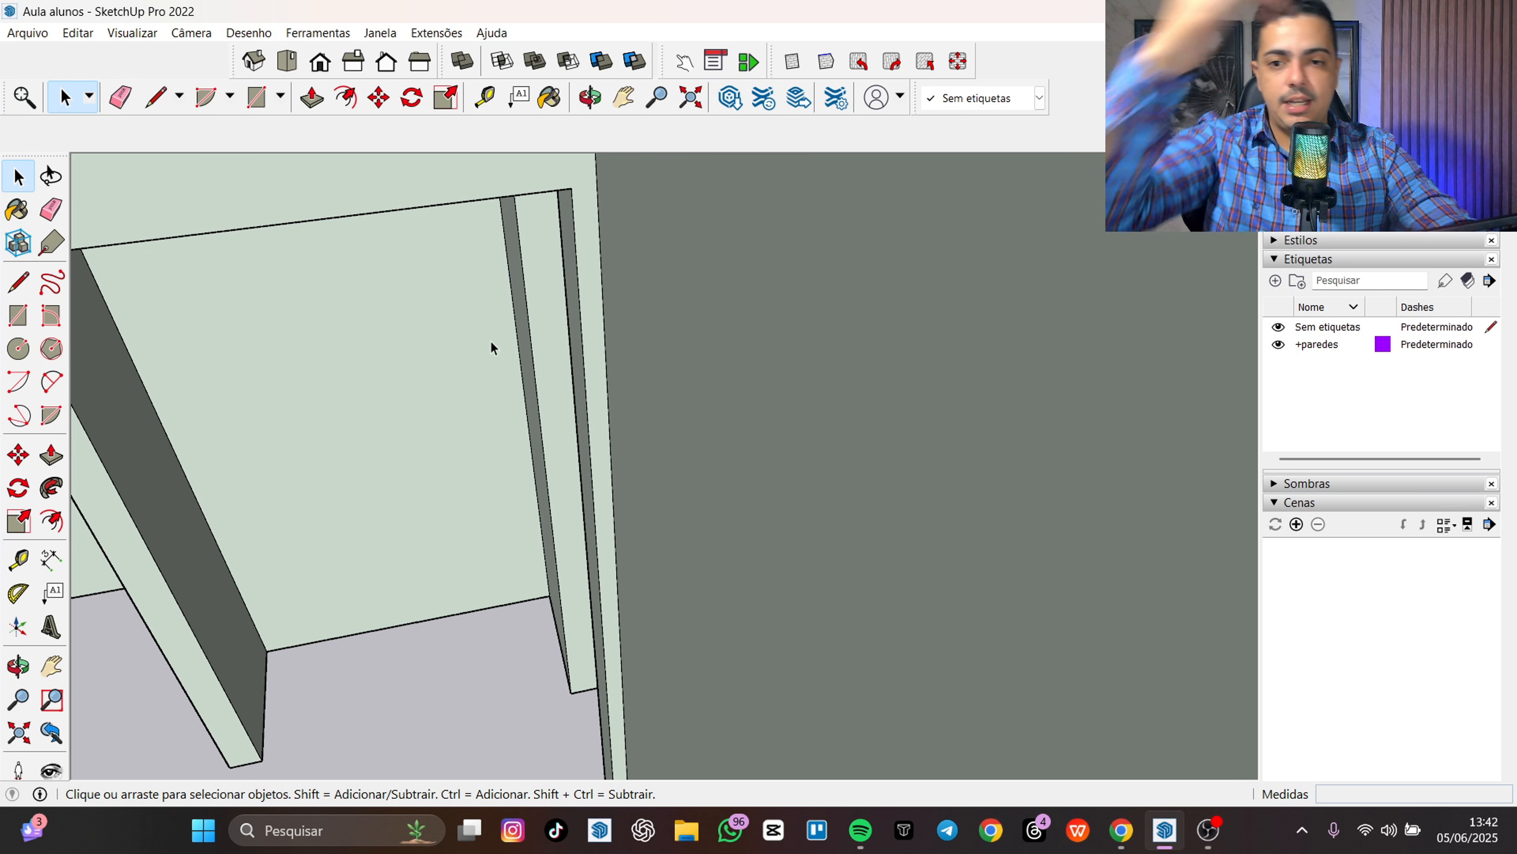
middle_drag(522, 366, 559, 340)
- Try to Push/Pull the finished model's narrow jamb face back flush with the adjoining wall
click(965, 411)
double_click(965, 412)
click(966, 421)
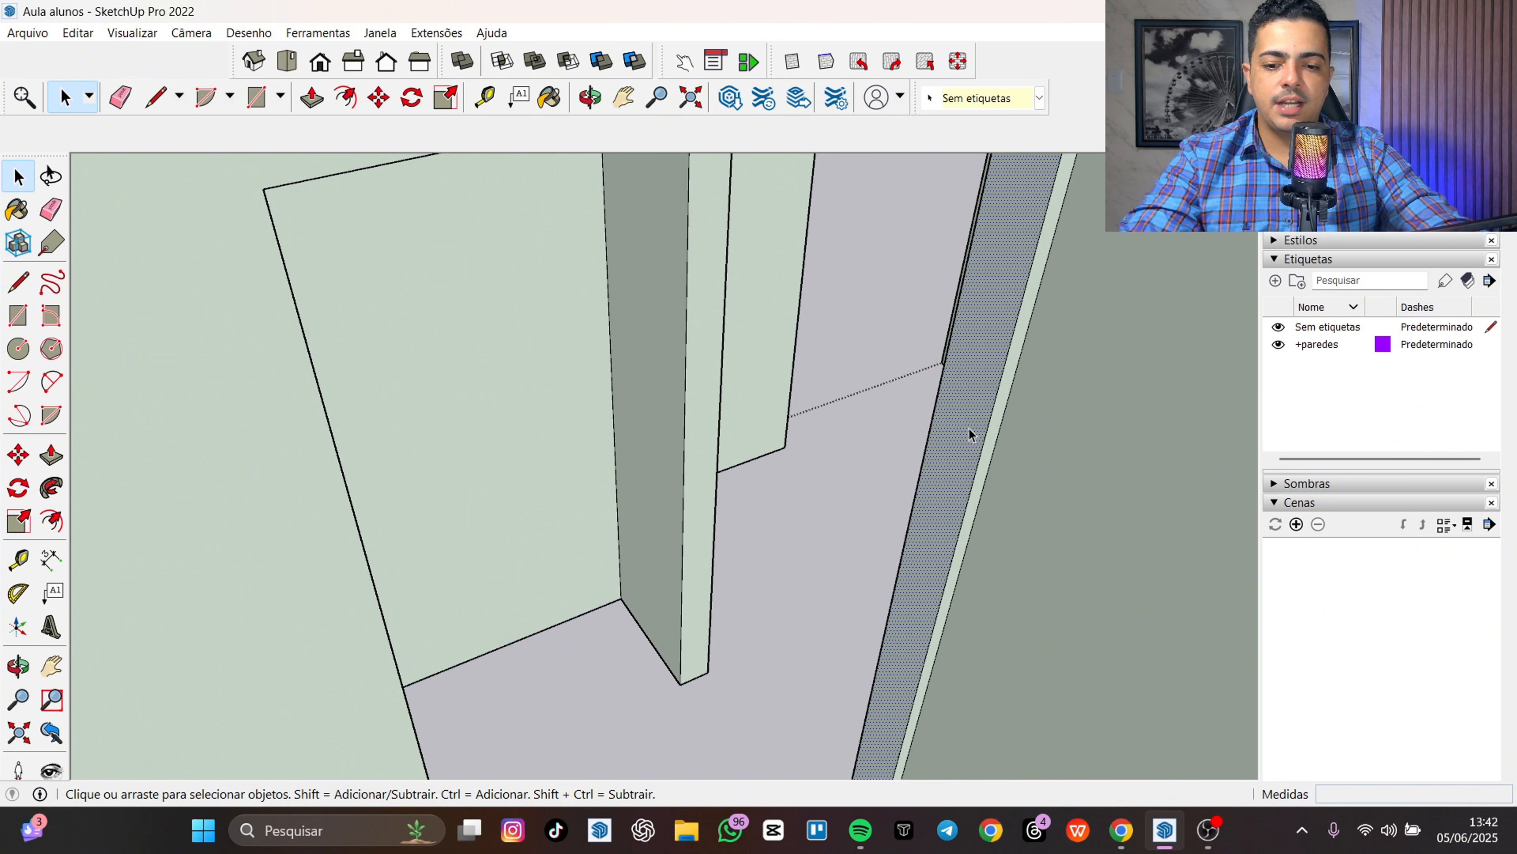
key(p)
click(975, 433)
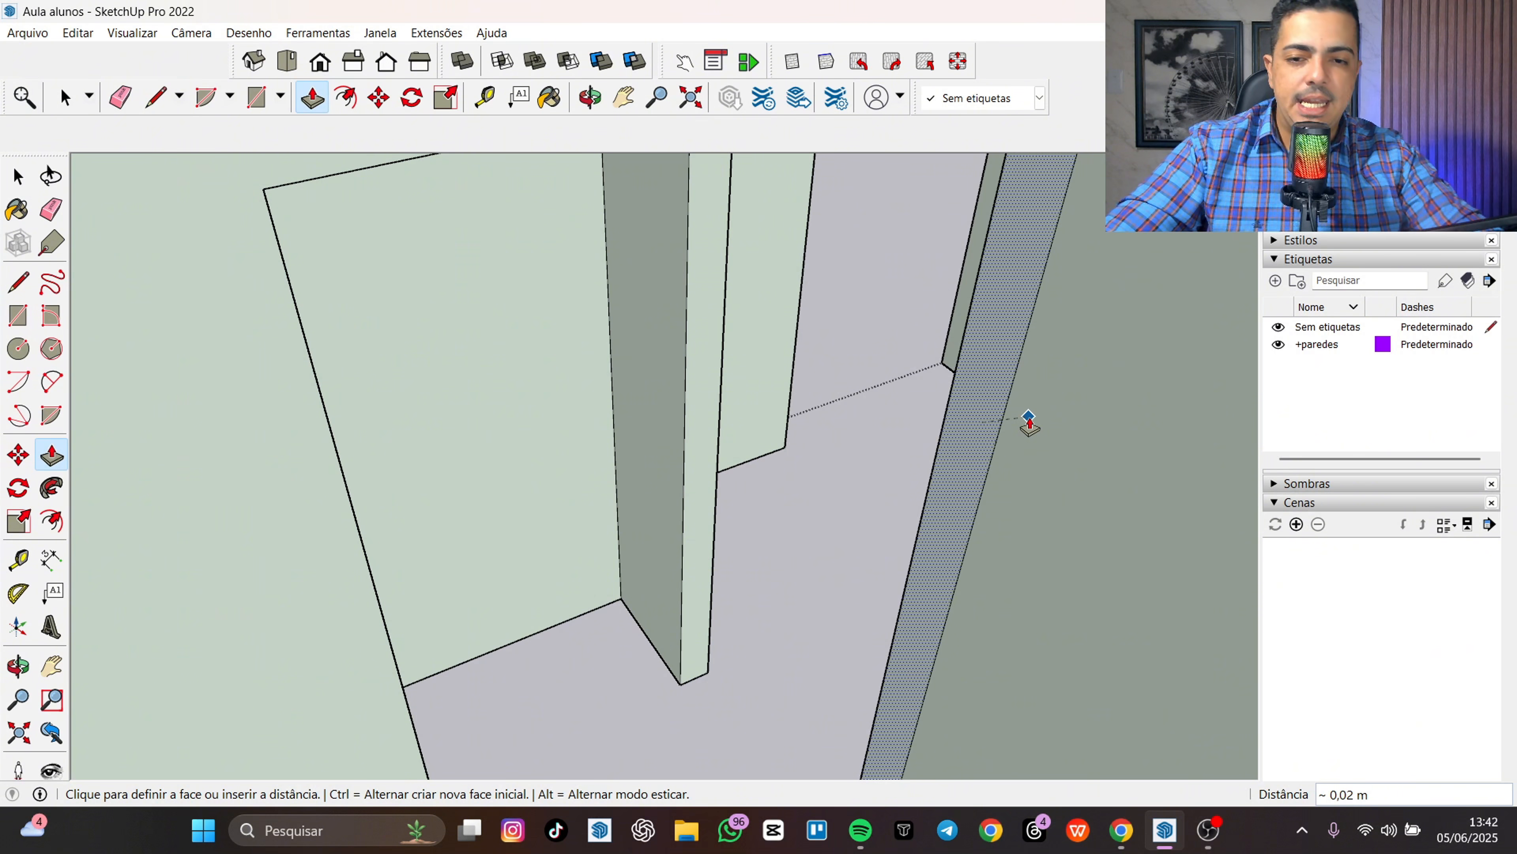
click(1029, 418)
key(space)
- Measure how far the small jamb beside the finished model's doorway projects from the wall
middle_drag(985, 440, 1008, 419)
key(t)
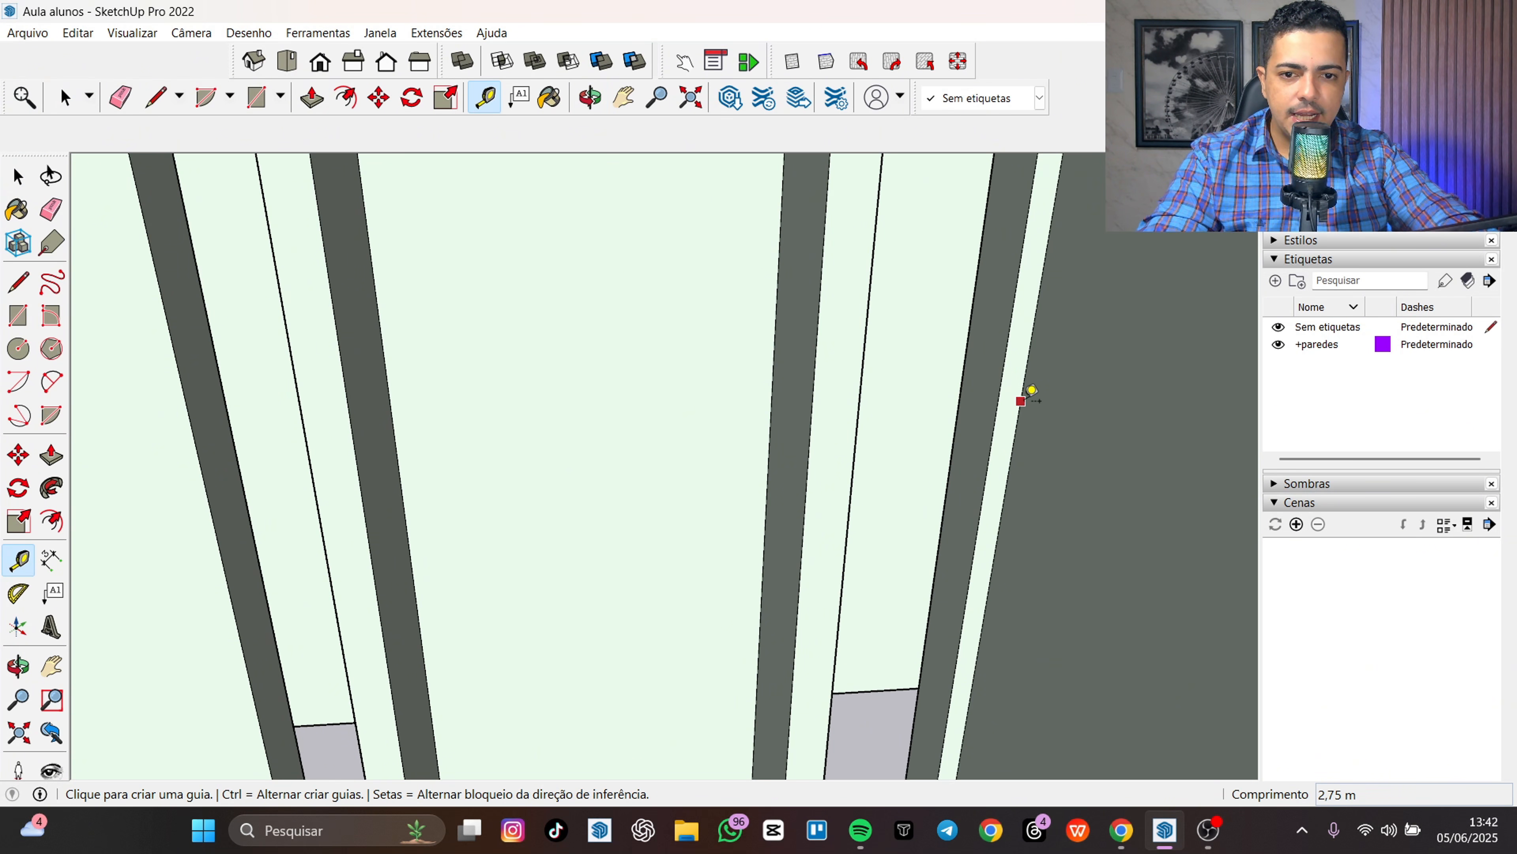
click(1021, 402)
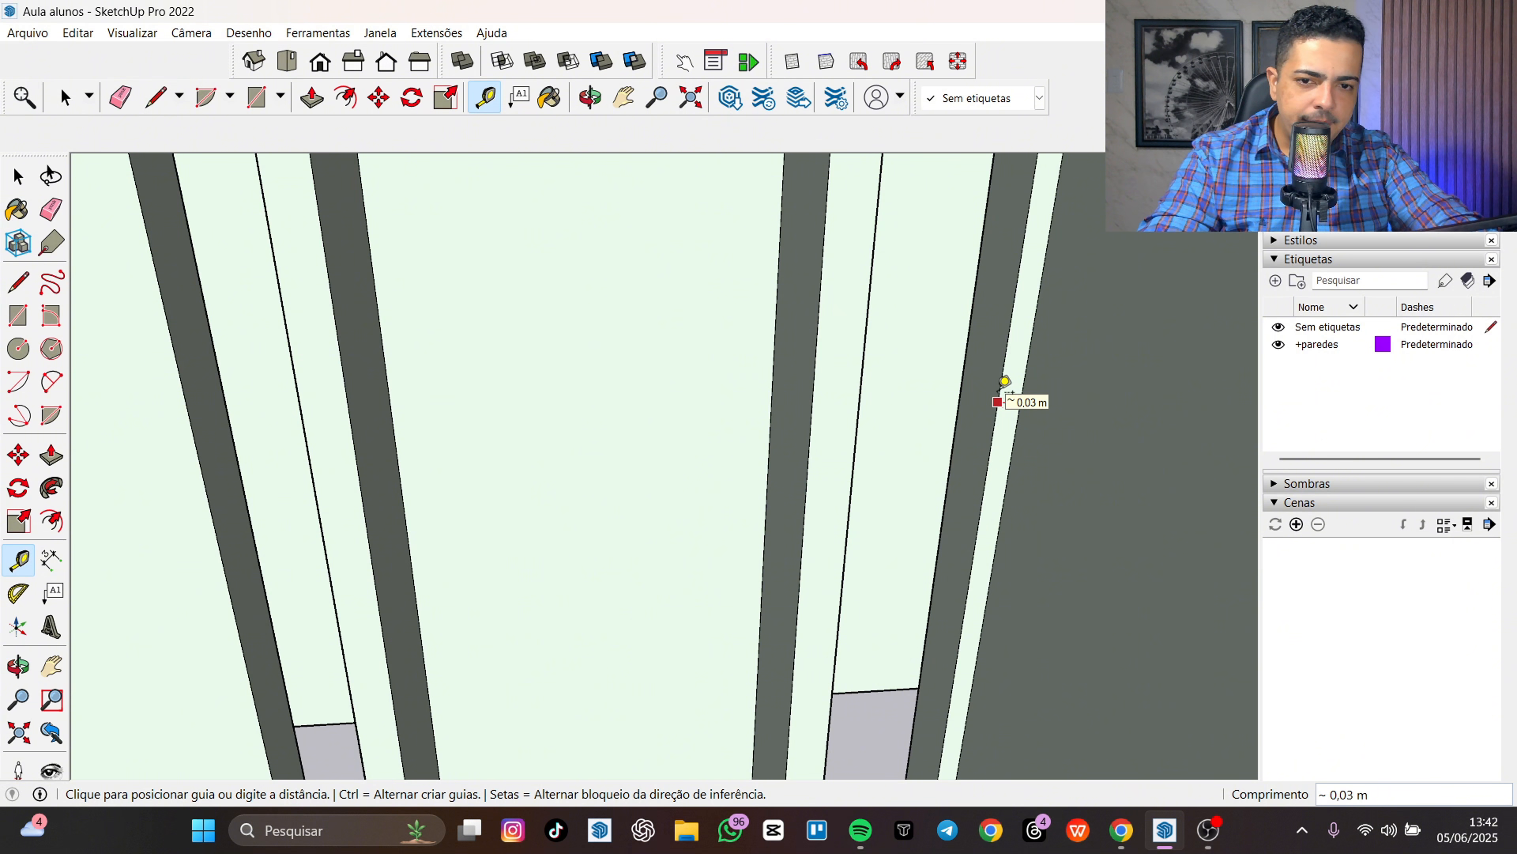
- Draw a 2.10 m vertical line on the bedroom side wall from the lintel's inner lower corner to the floor
middle_drag(996, 396, 670, 476)
shift+middle_drag(1015, 552, 837, 542)
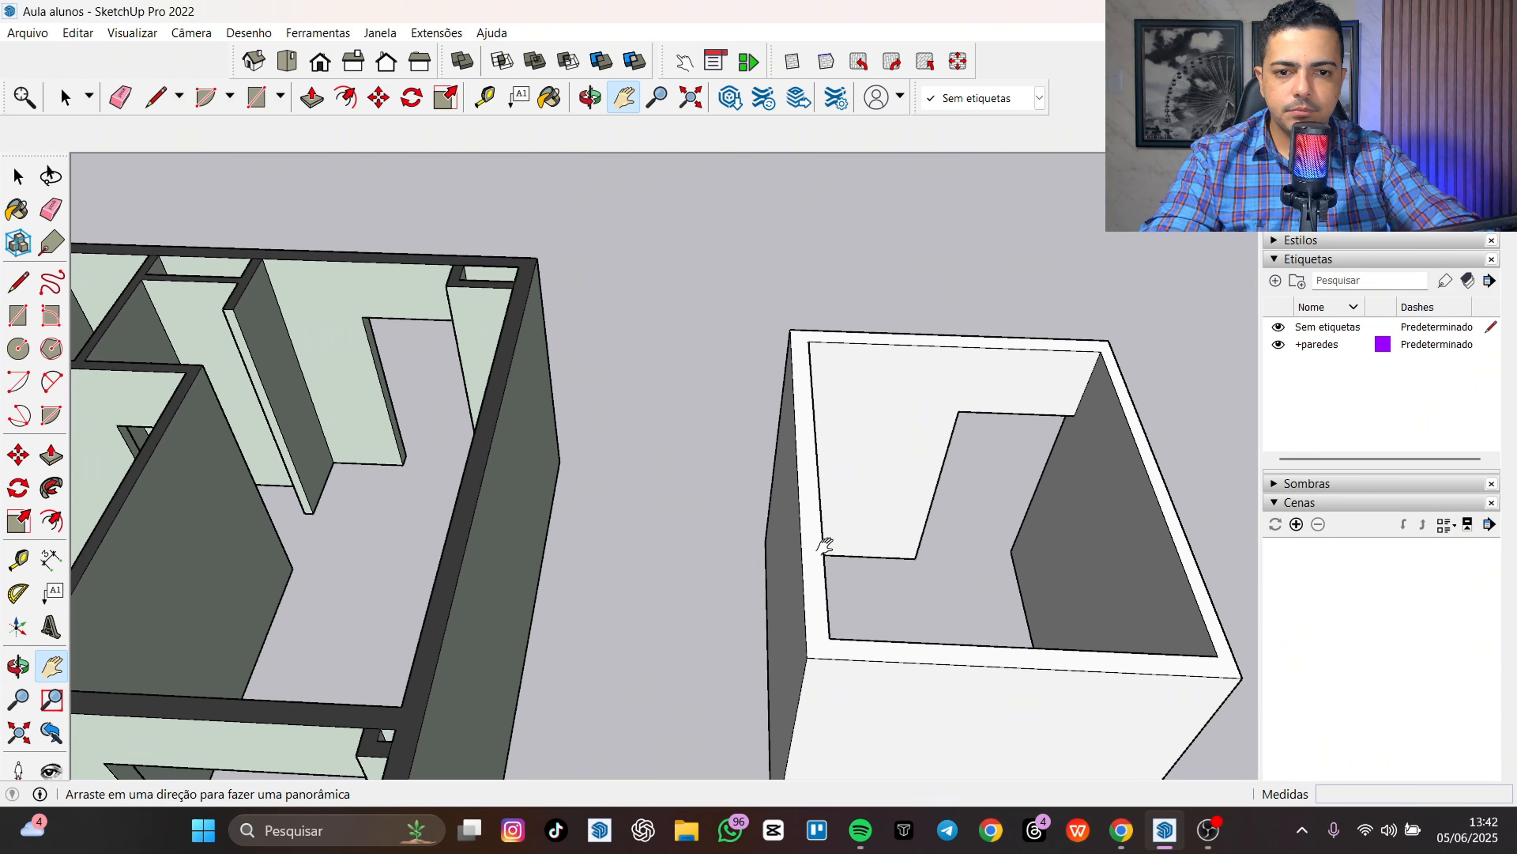
scroll(968, 520, up, 5)
middle_drag(1007, 494, 893, 388)
mouse_move(893, 388)
shift+middle_down()
mouse_move(904, 299)
mouse_move(877, 319)
mouse_move(886, 252)
mouse_move(823, 468)
mouse_move(878, 411)
mouse_move(870, 375)
shift+middle_up()
drag(852, 414, 856, 330)
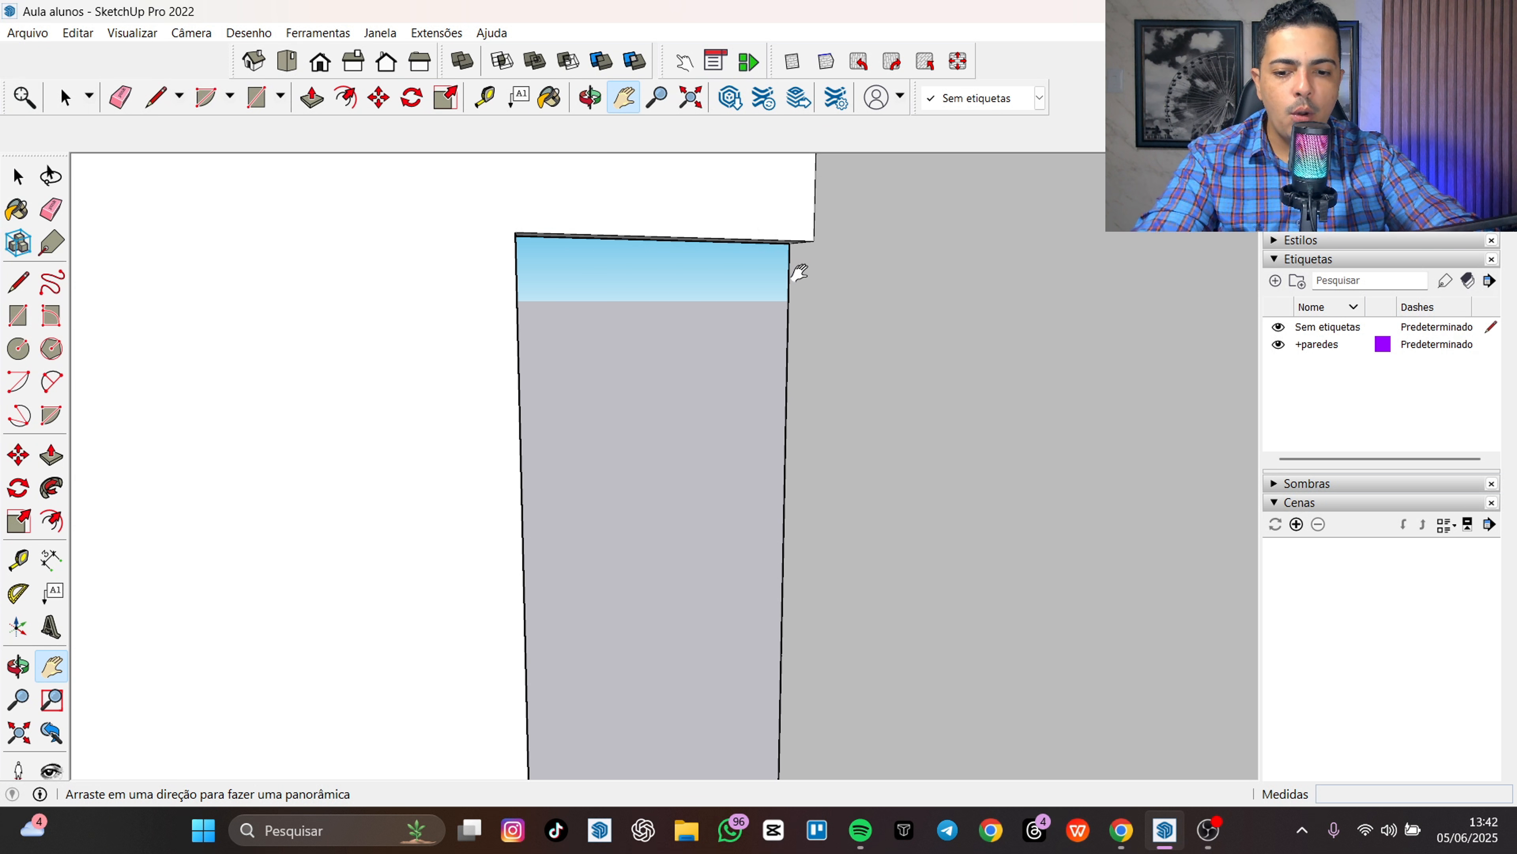
key(l)
middle_drag(804, 283, 797, 430)
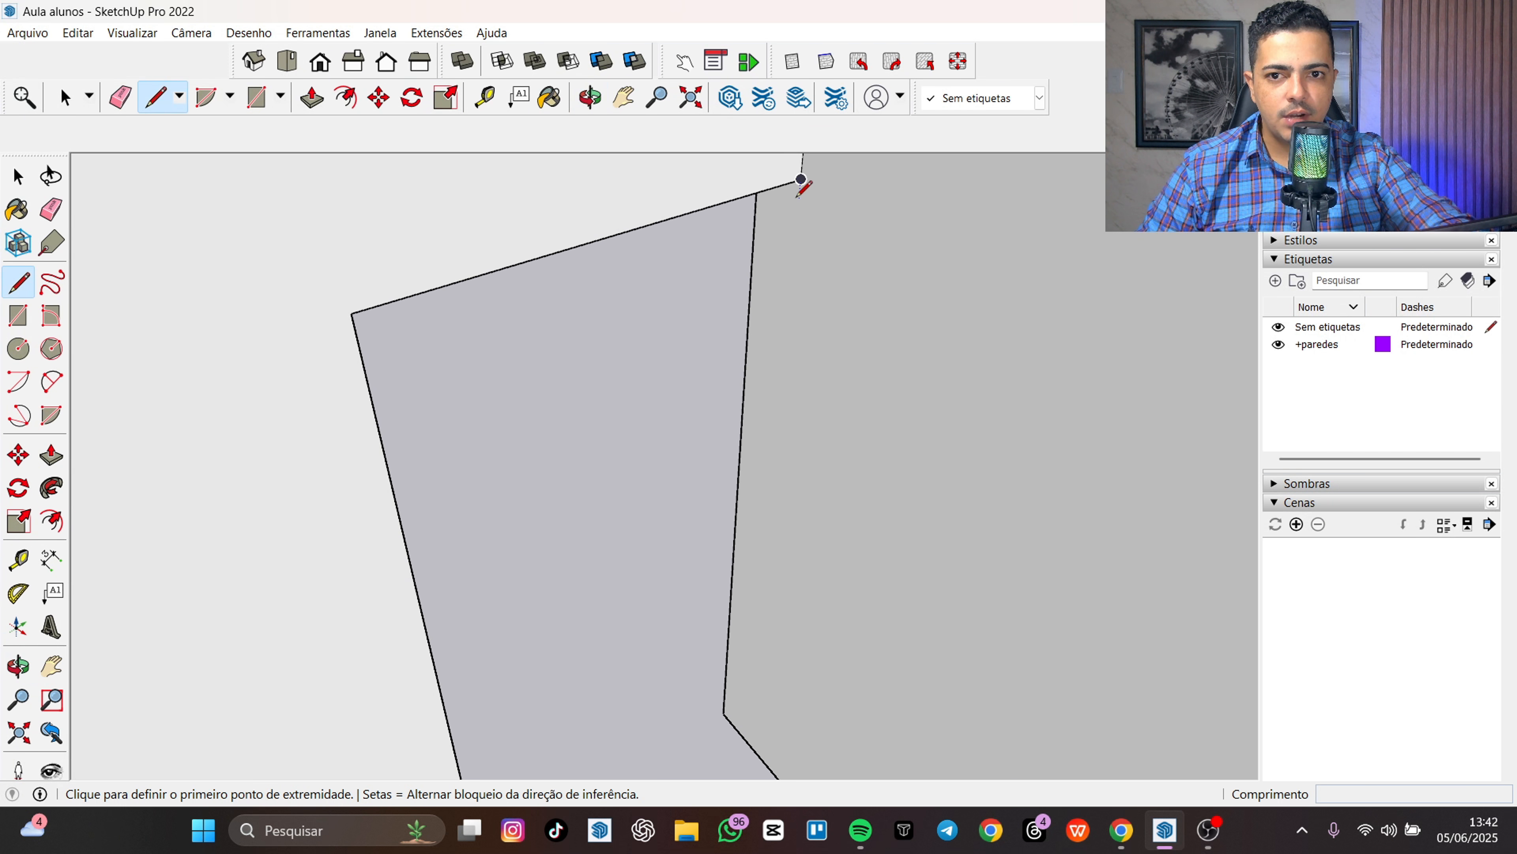
click(801, 179)
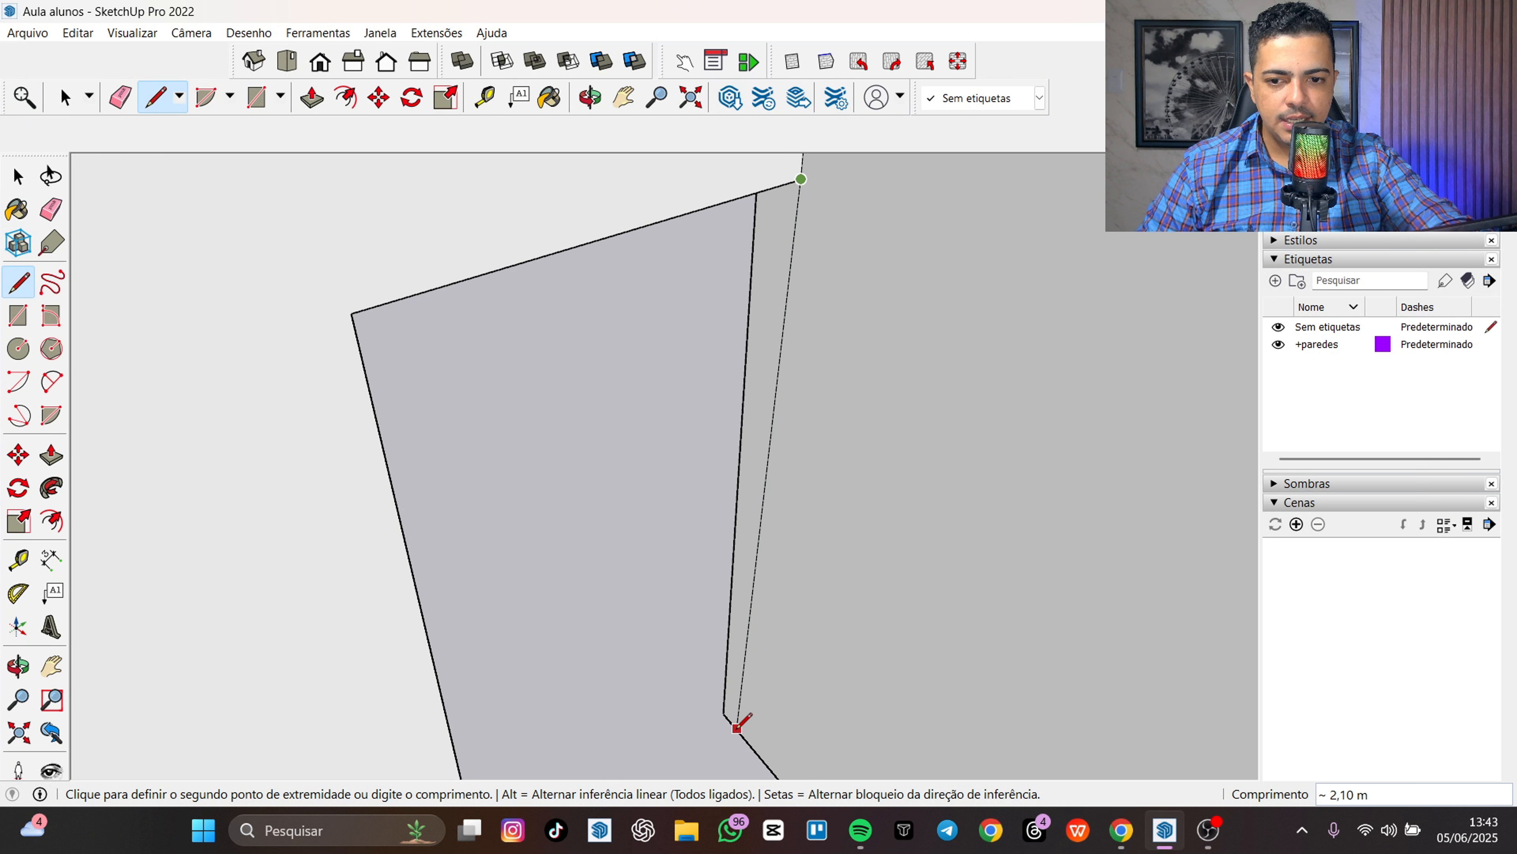
click(747, 741)
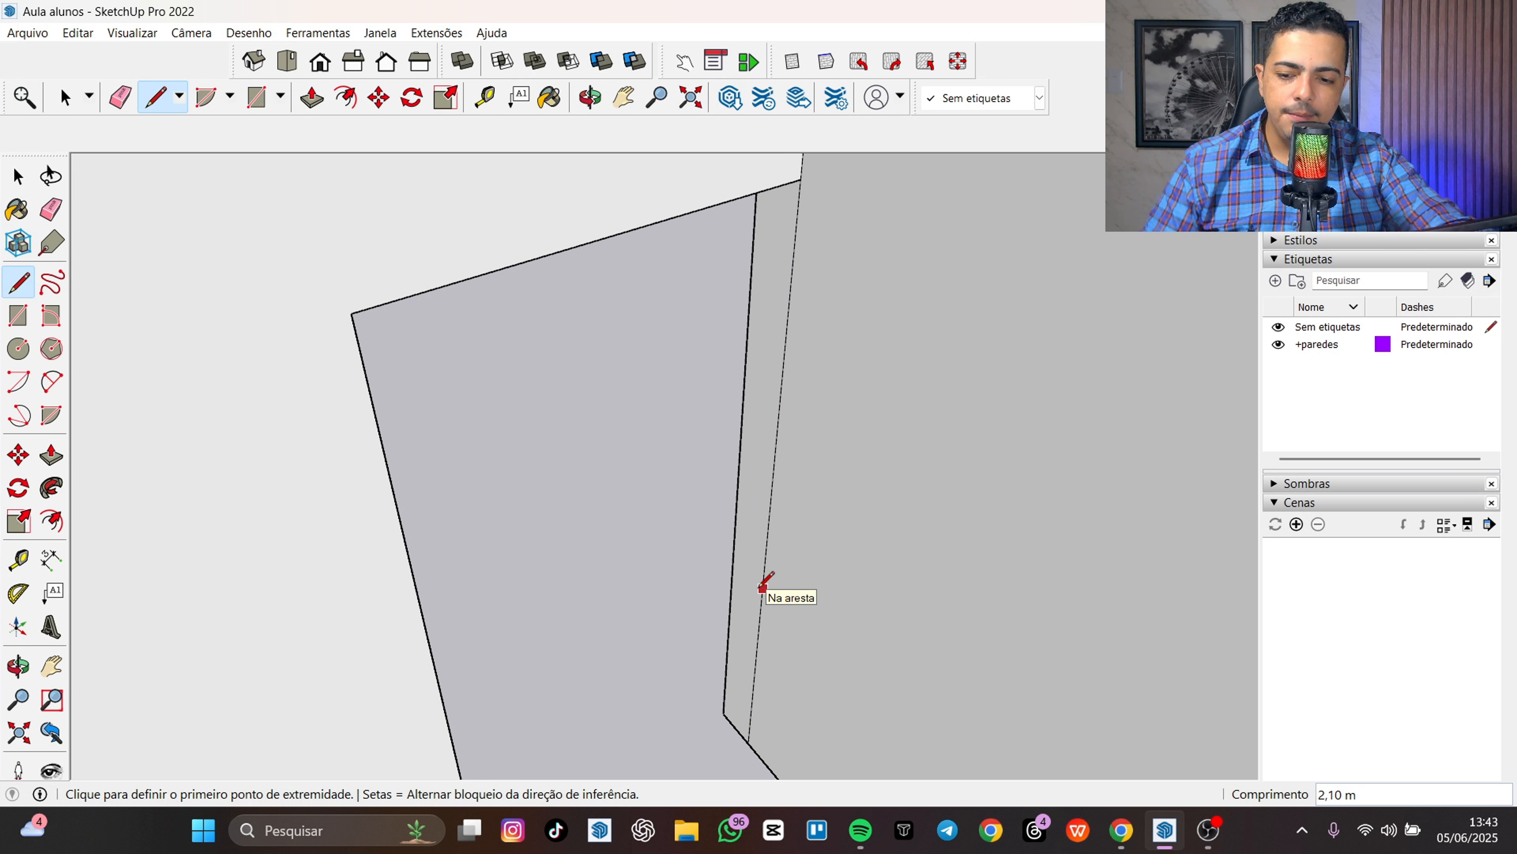
key(space)
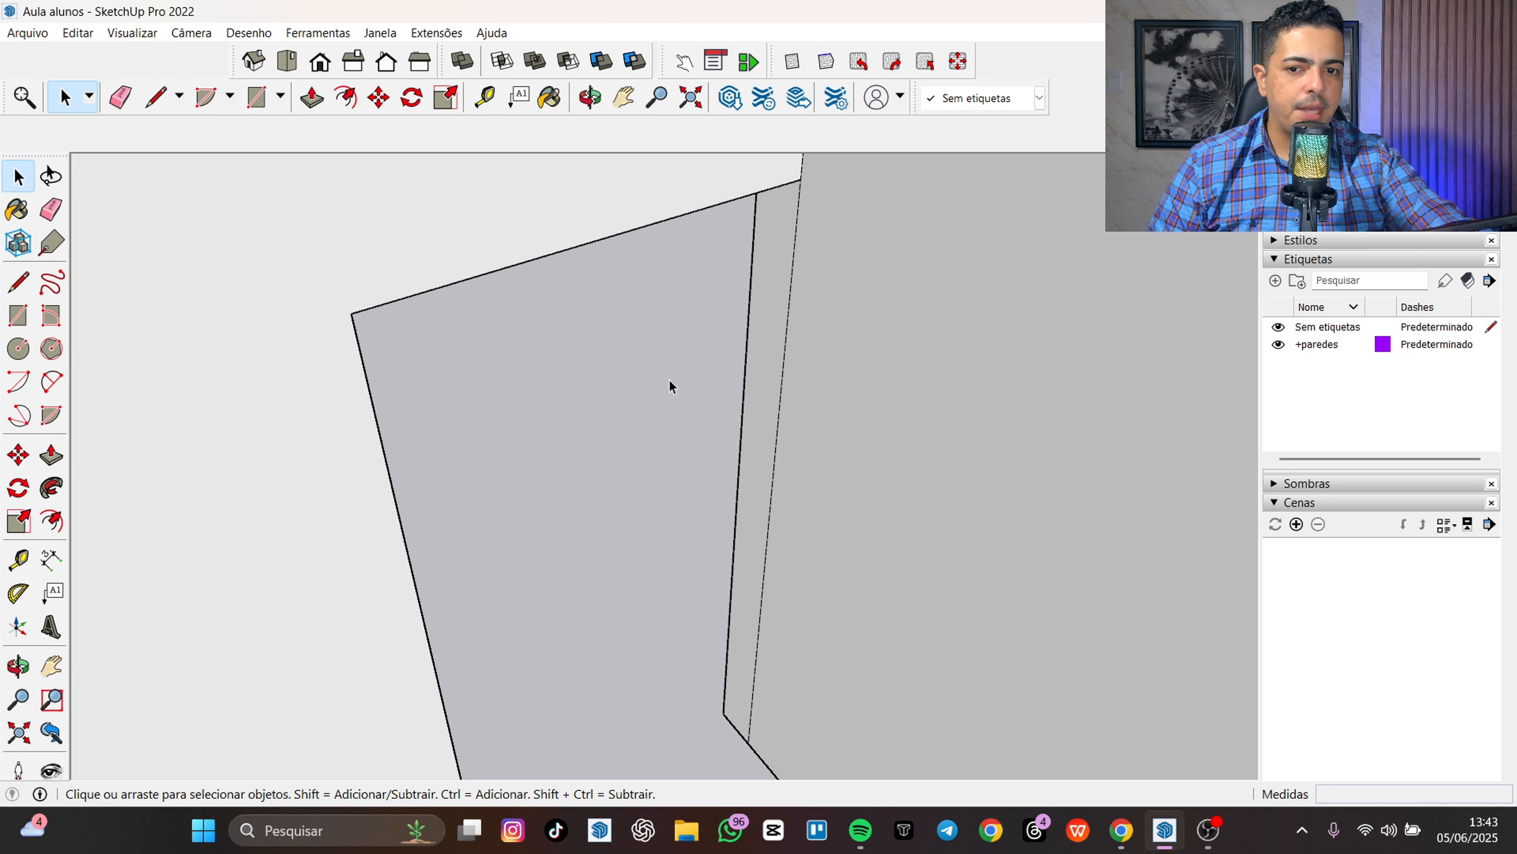
- Push/Pull the narrow strip of side wall under the lintel 0.03 m into the doorway to form the jamb
click(763, 349)
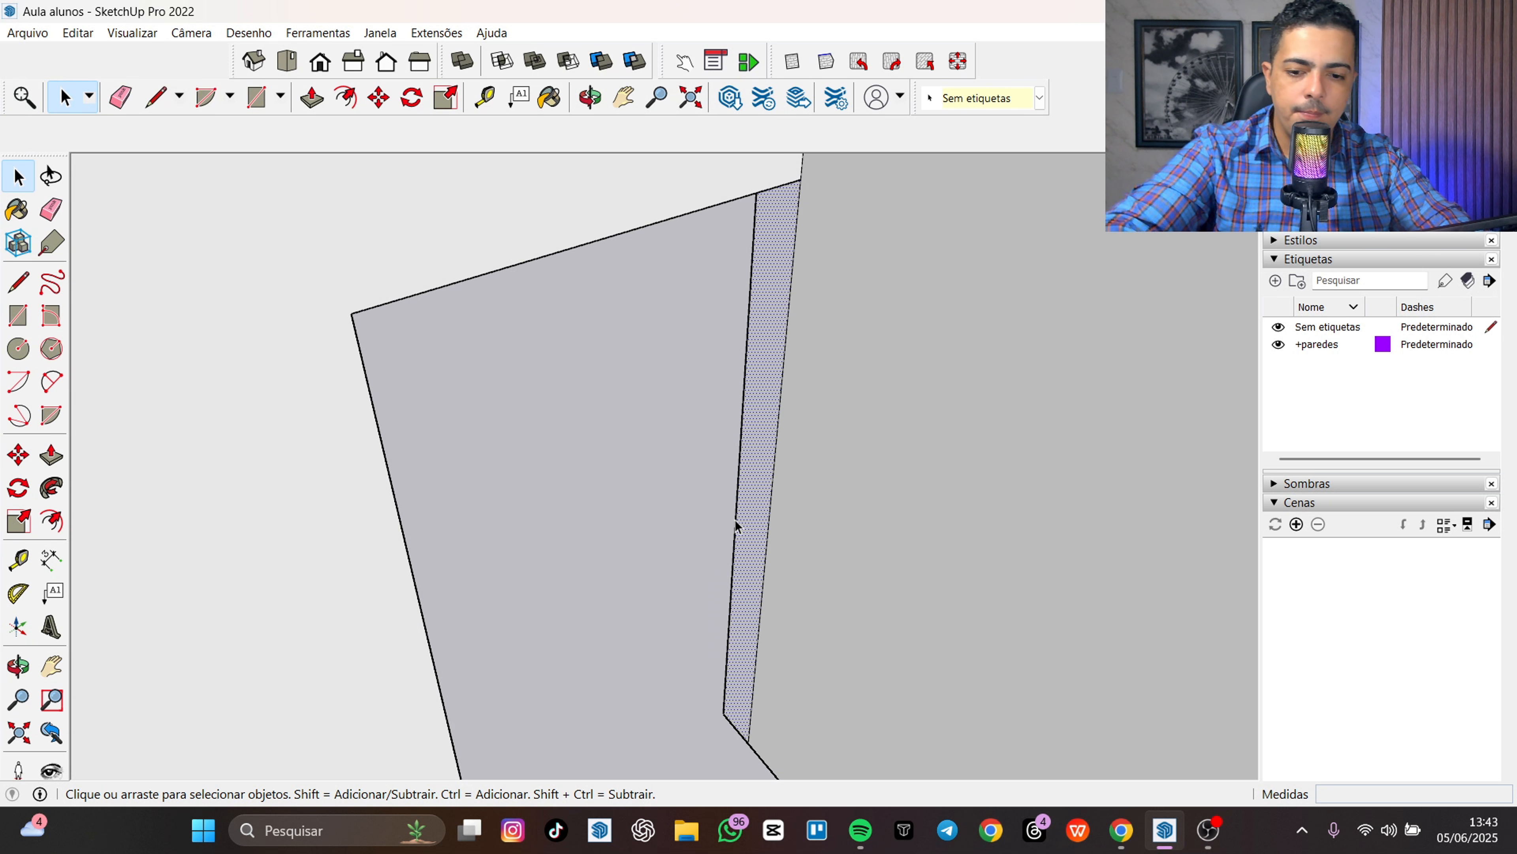
key(p)
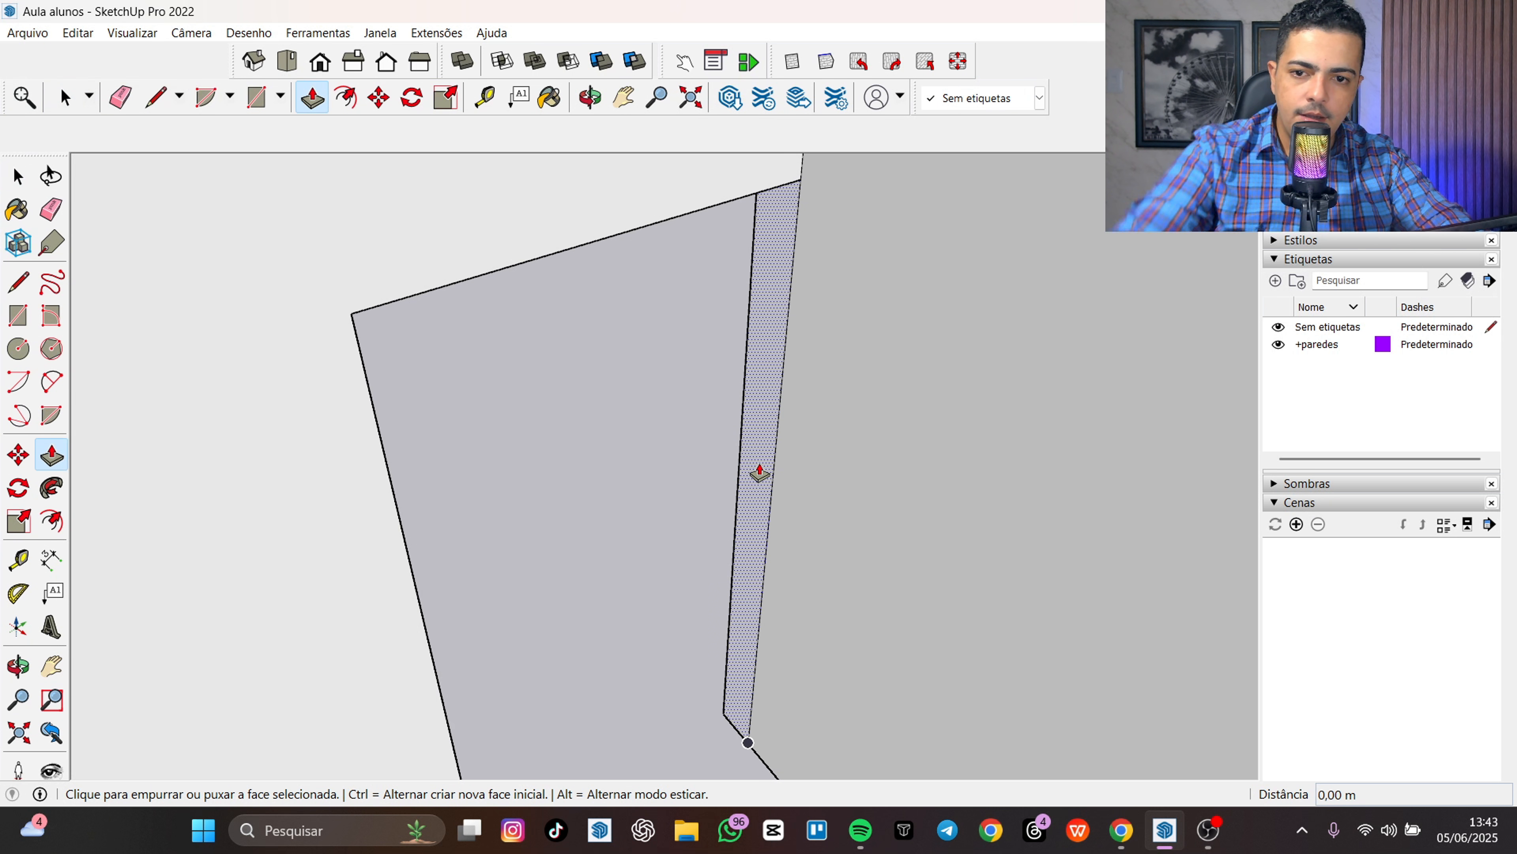
click(758, 383)
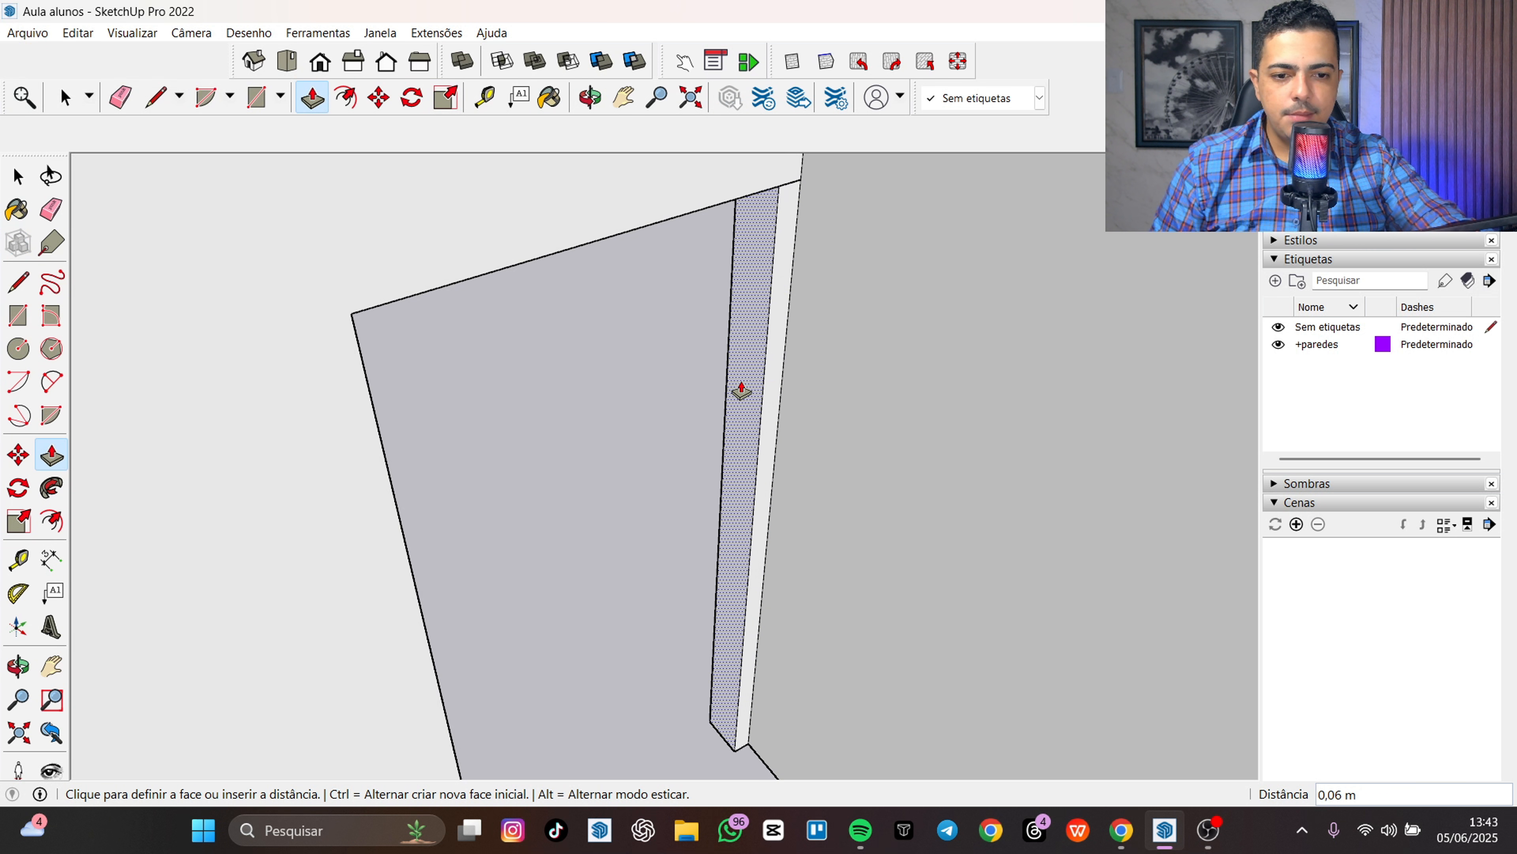
text(0)
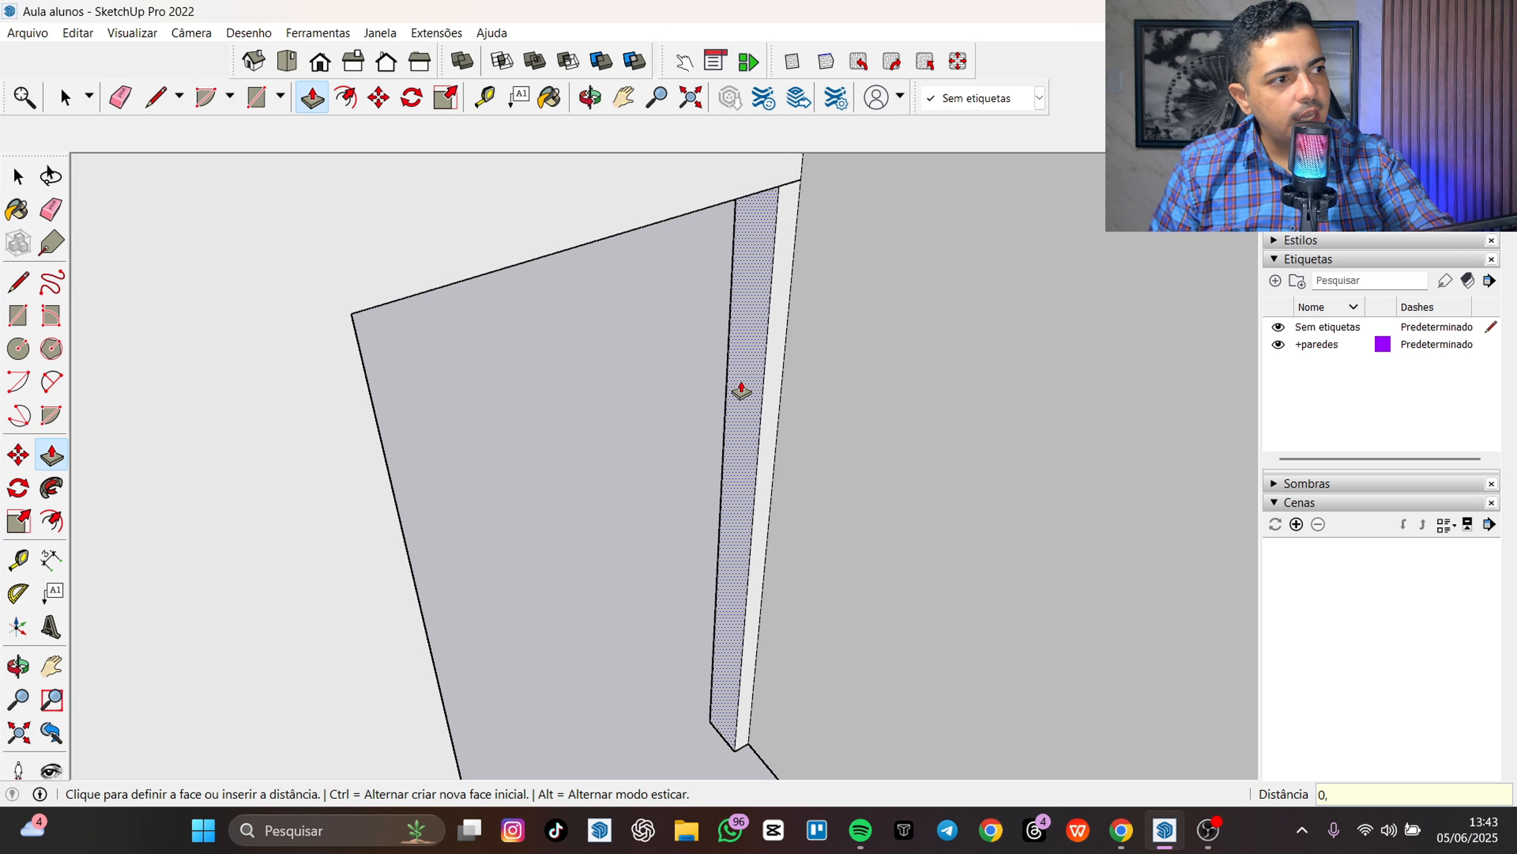
text(,03)
key(Return)
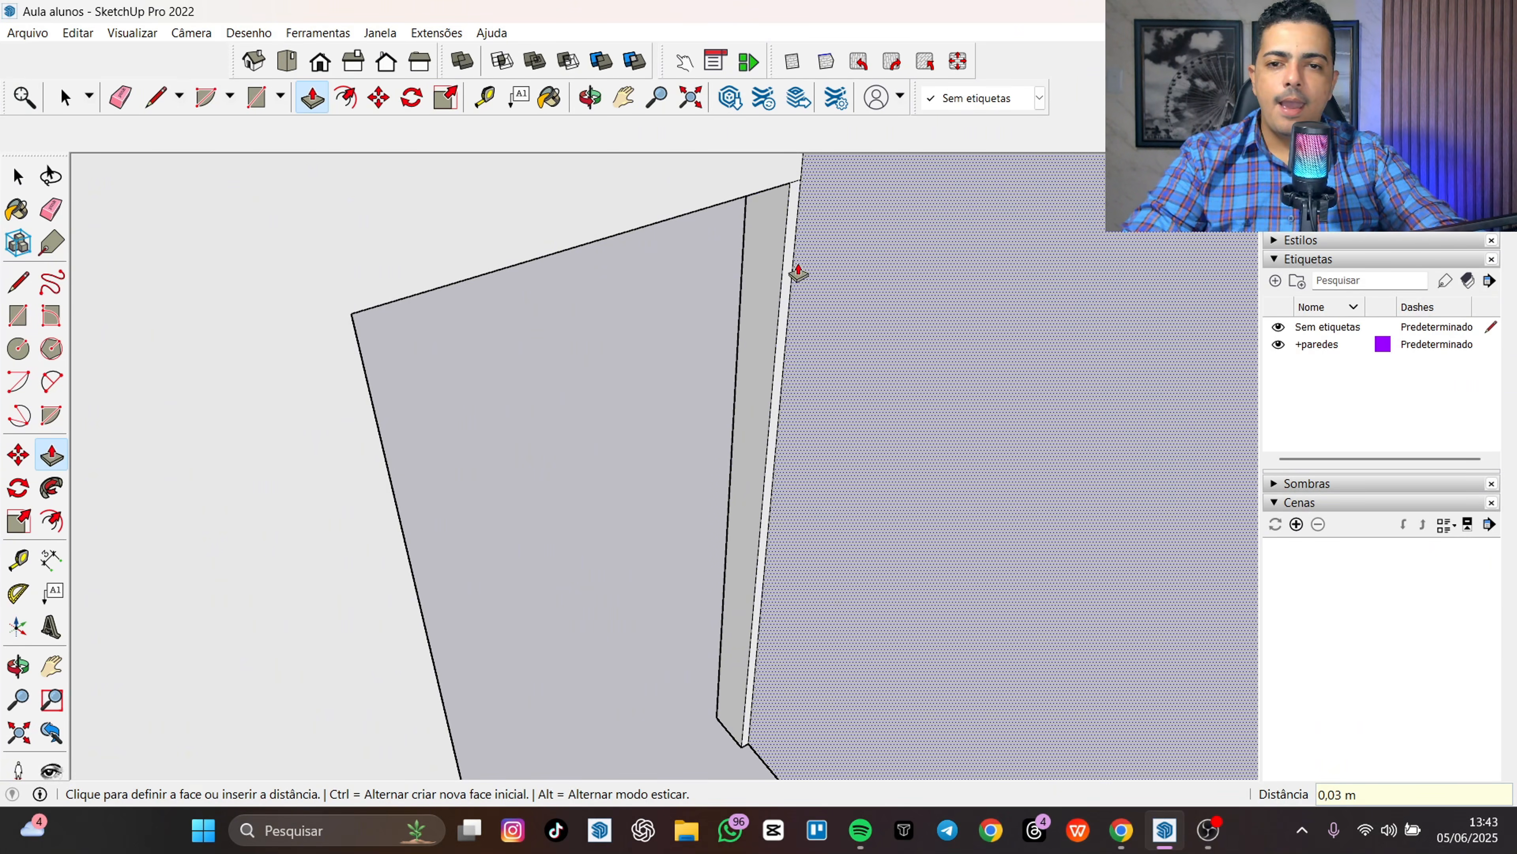
key(space)
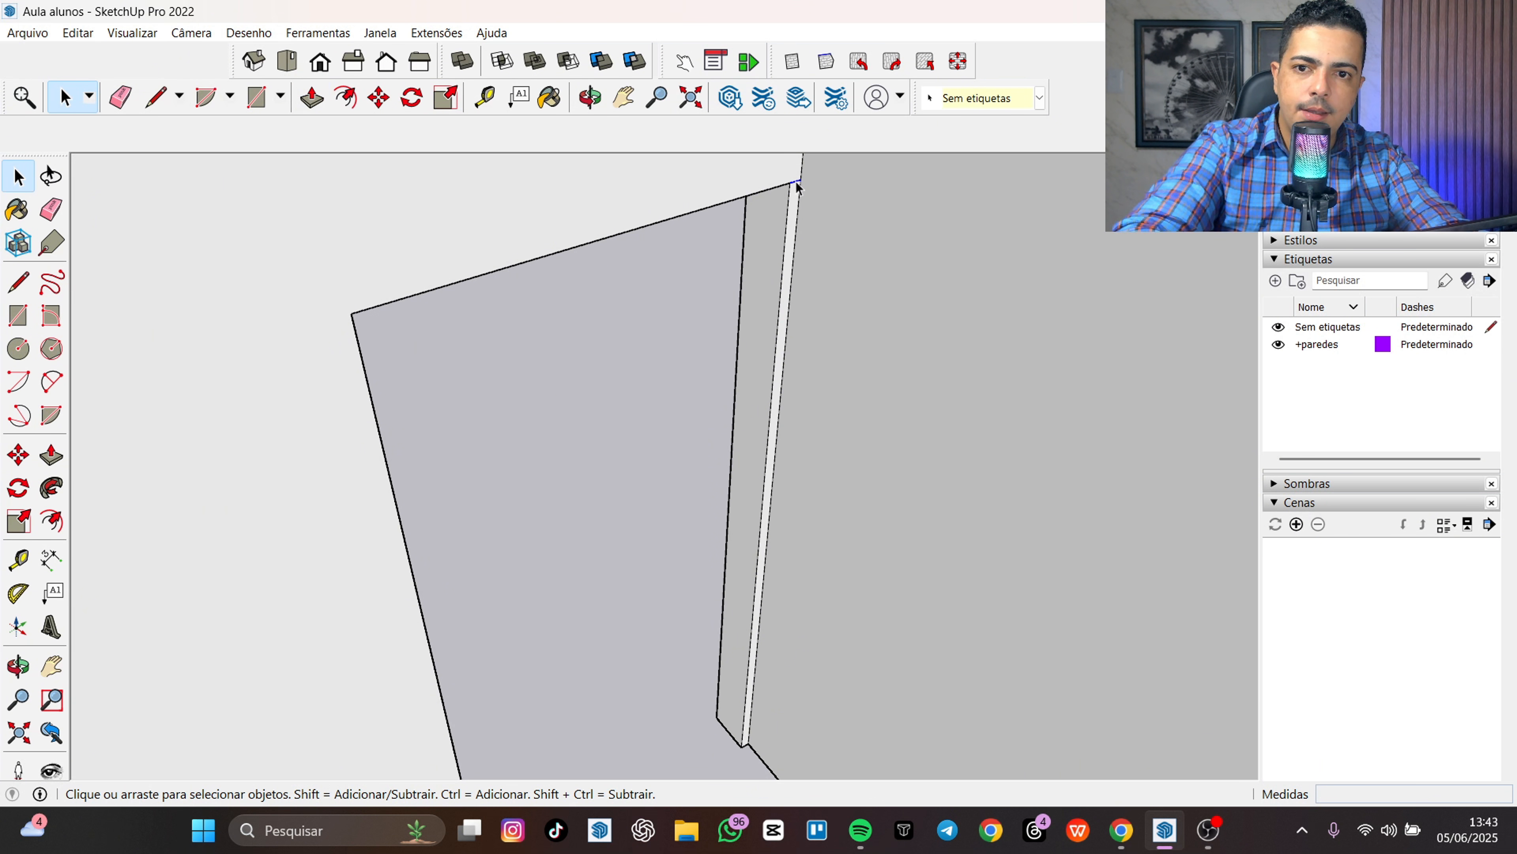
- Compare the modeled bedroom with the finished apartment model and the floor plan
scroll(808, 269, down, 5)
middle_drag(860, 426, 887, 528)
scroll(754, 529, down, 4)
middle_drag(806, 455, 1060, 478)
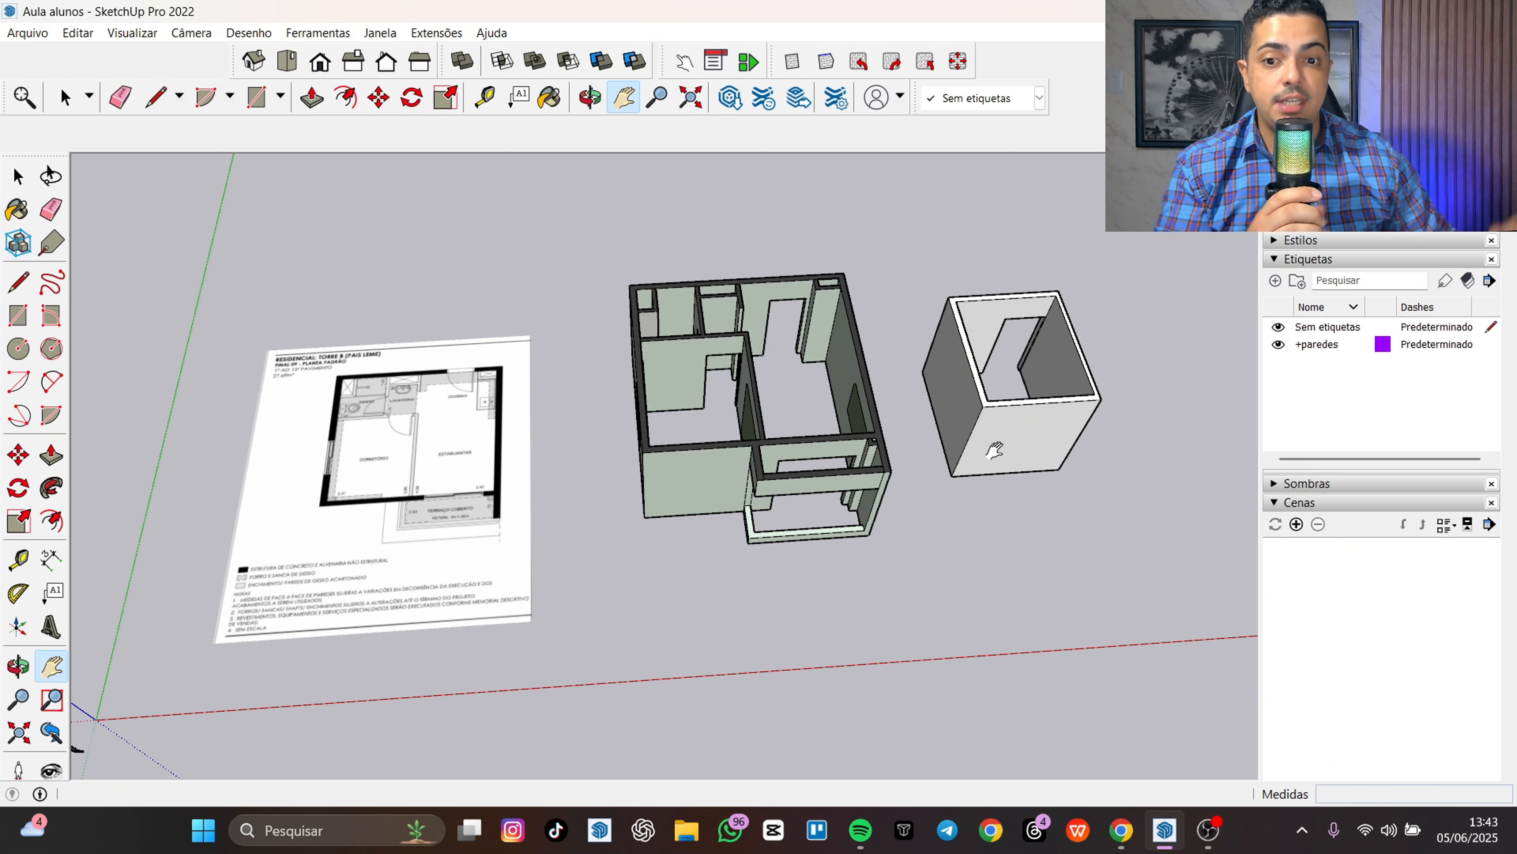
middle_drag(913, 427, 945, 434)
scroll(776, 371, up, 4)
drag(759, 362, 887, 417)
middle_drag(887, 417, 708, 488)
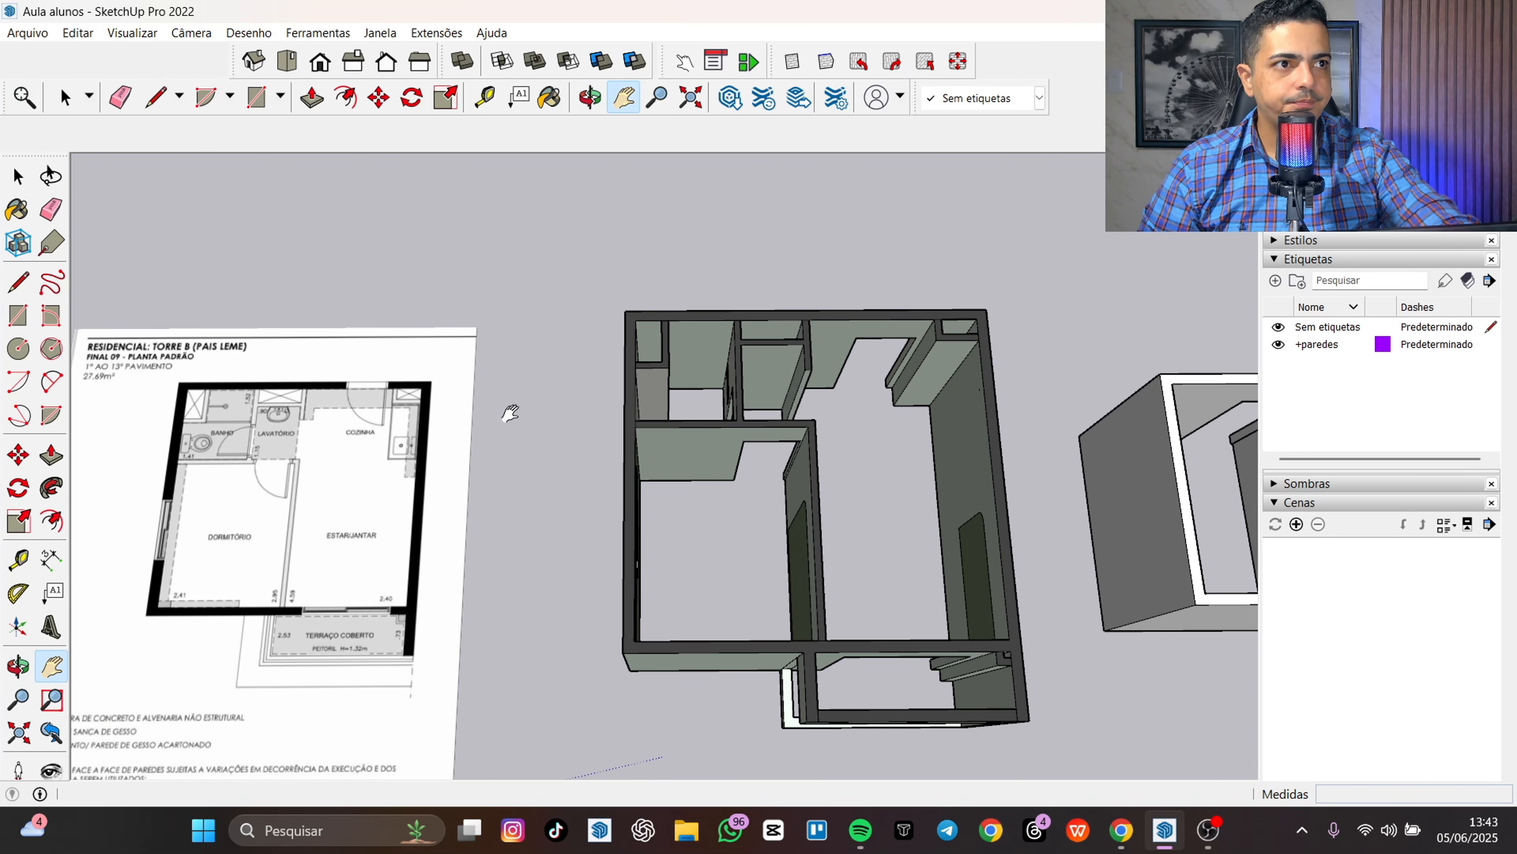
scroll(170, 515, up, 4)
drag(258, 539, 436, 501)
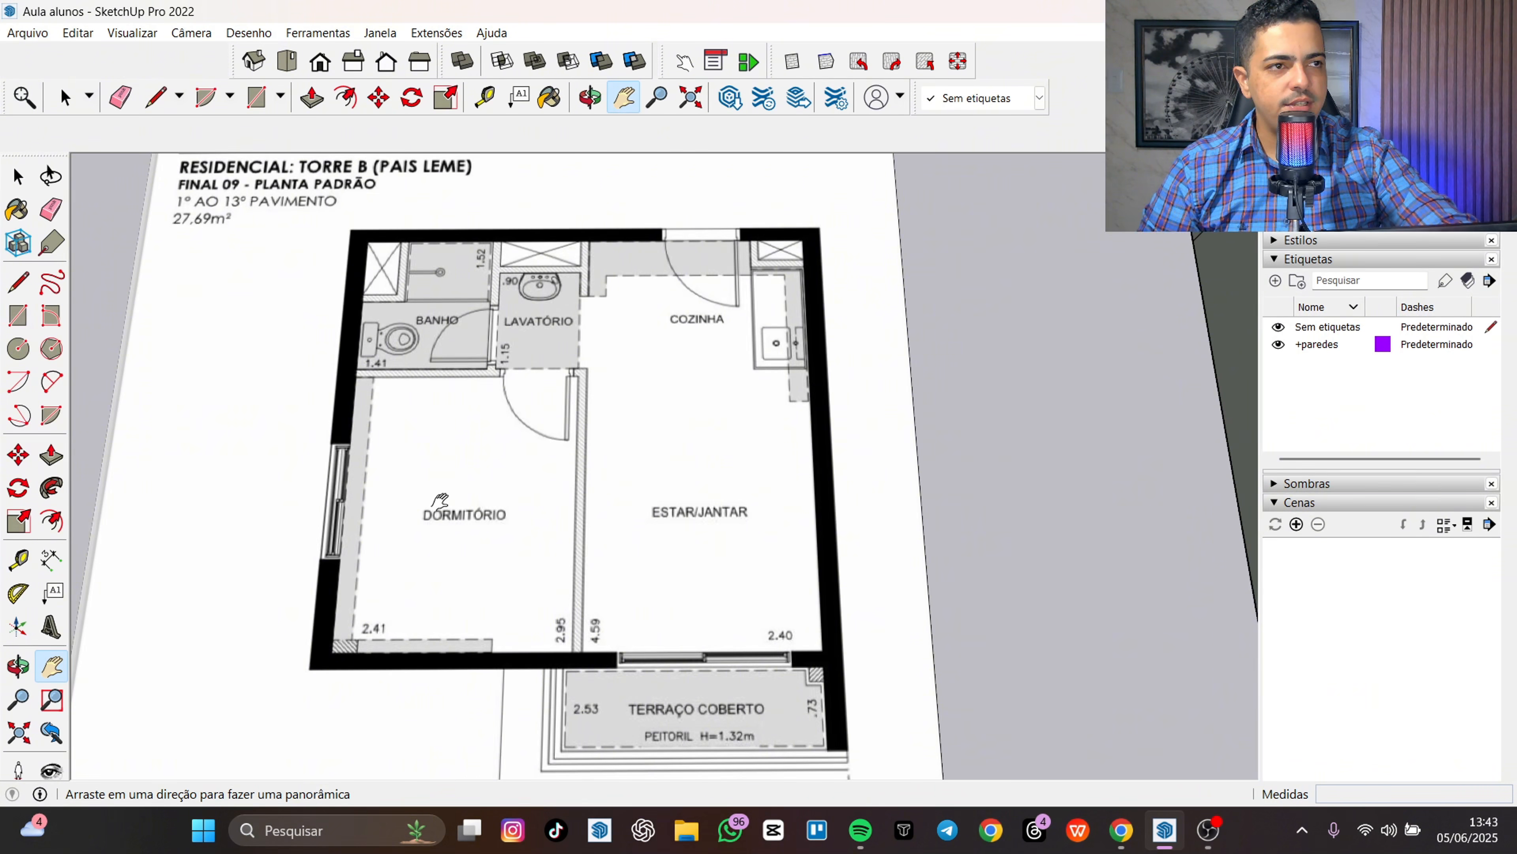
scroll(533, 279, down, 6)
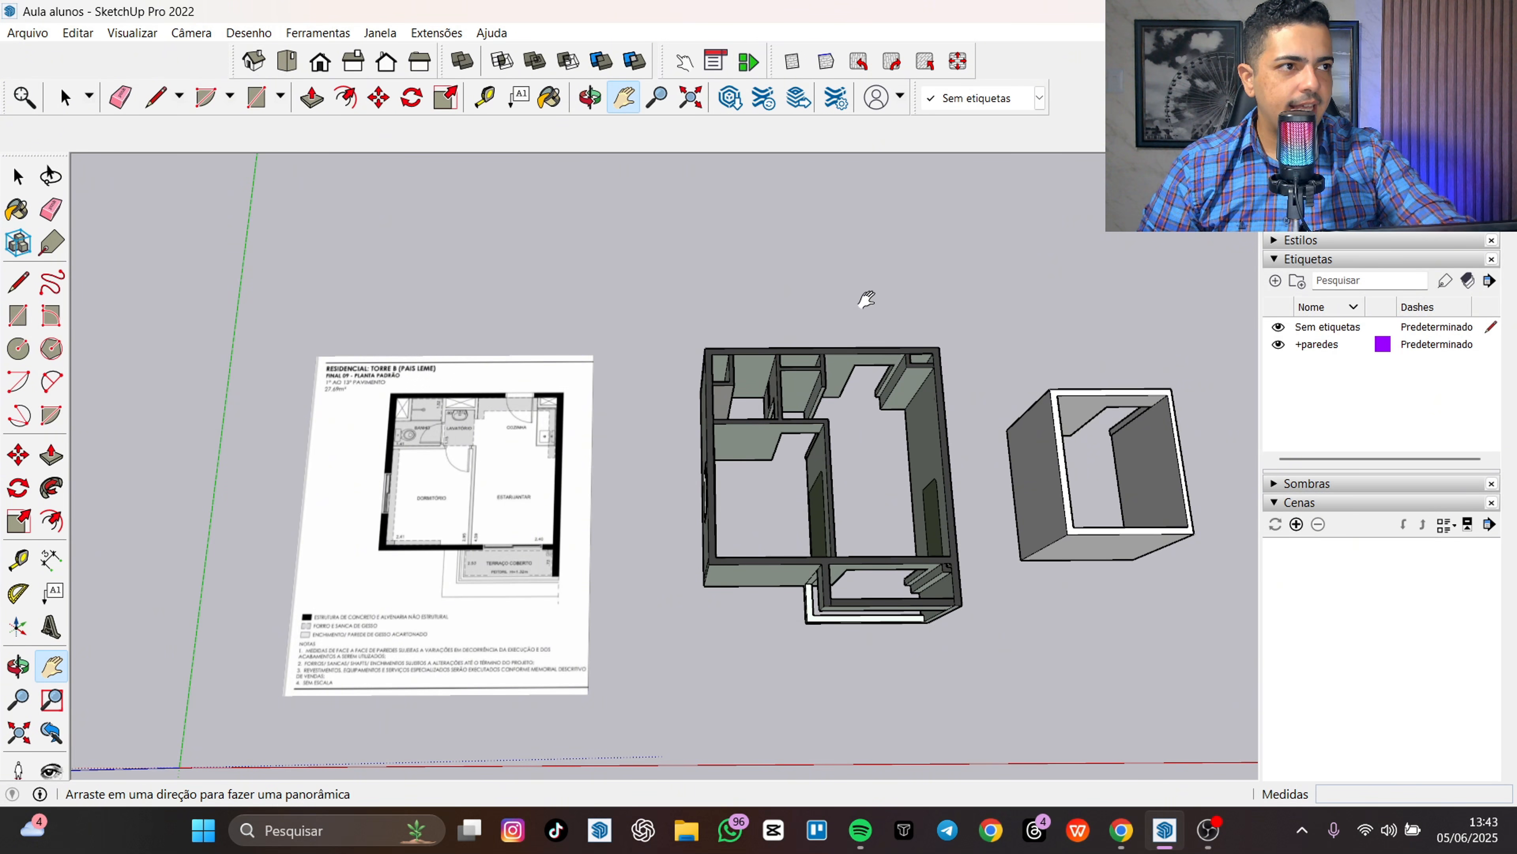
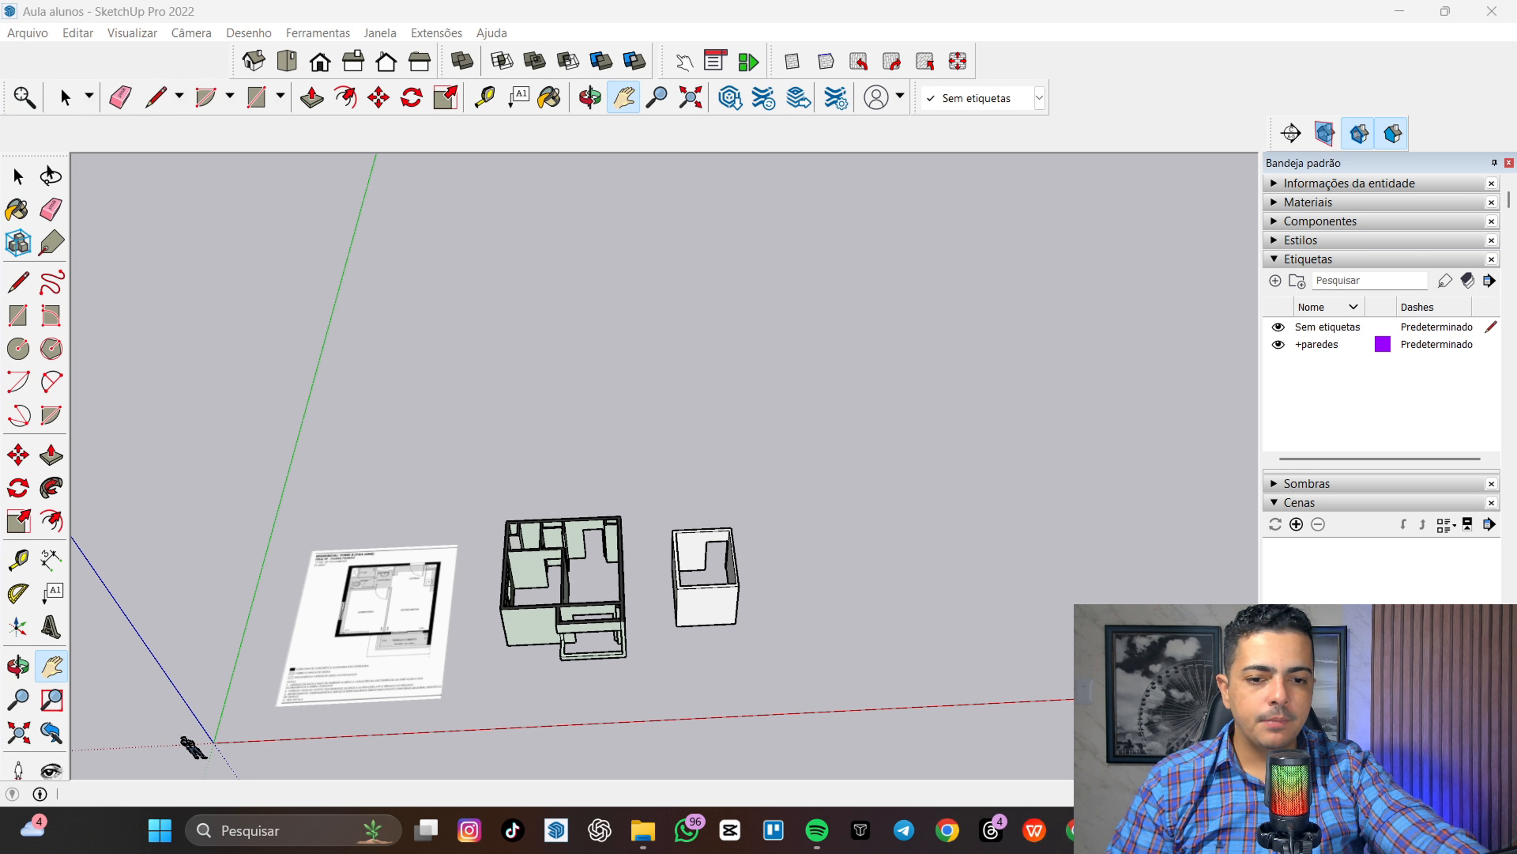
- View the washroom mirror references TM_LAVABO_IMG_01.png and TM_LAVABO_IMG_02.png in WPS Photos, and return to SketchUp
mouse_move(1121, 830)
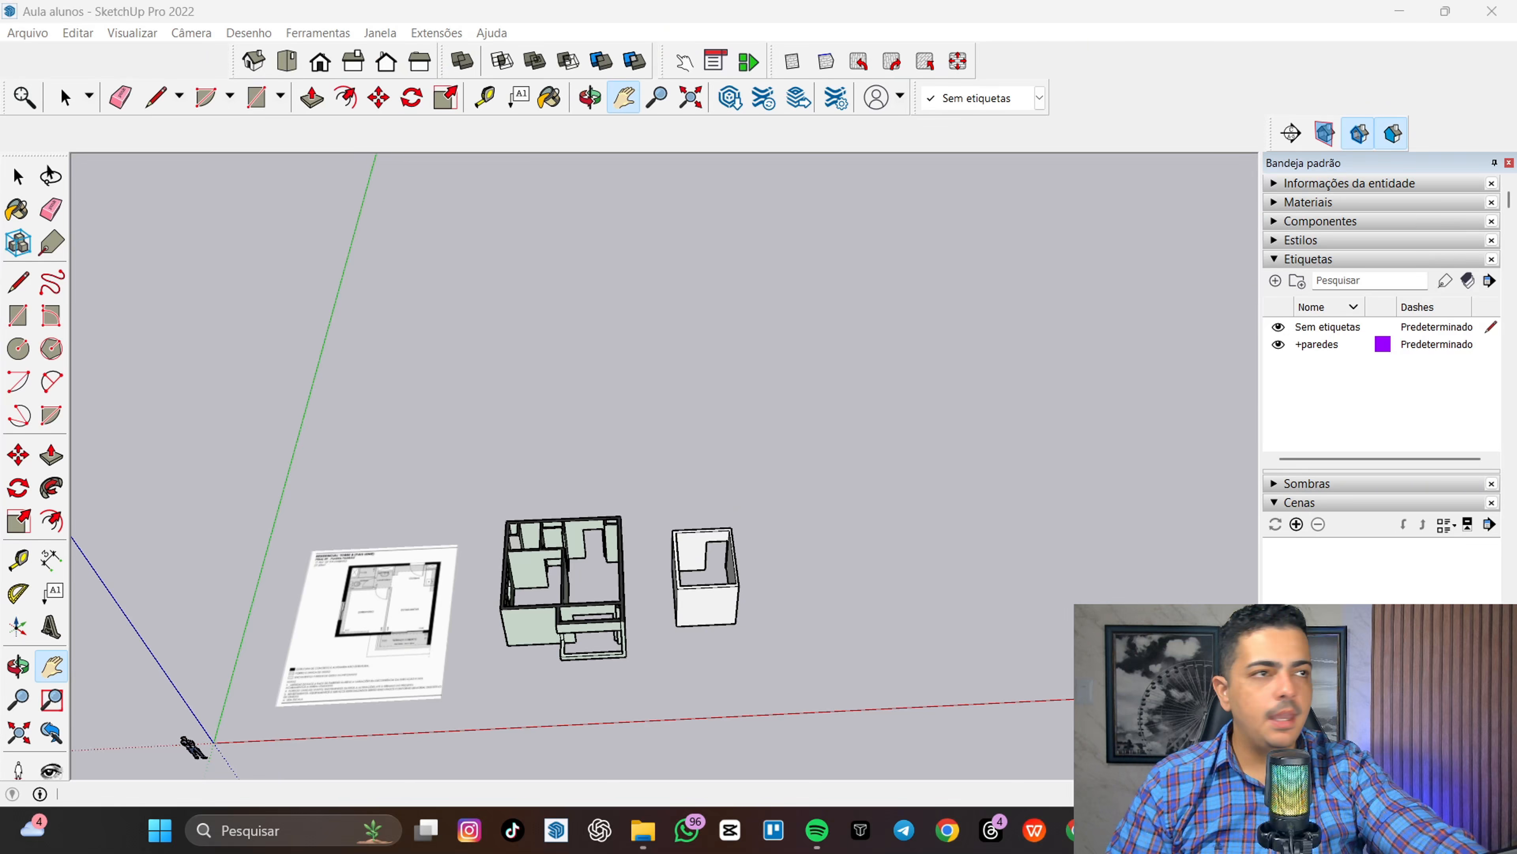
click(1121, 831)
mouse_move(1423, 191)
mouse_down()
mouse_move(673, 163)
mouse_move(661, 50)
mouse_move(728, 5)
mouse_up()
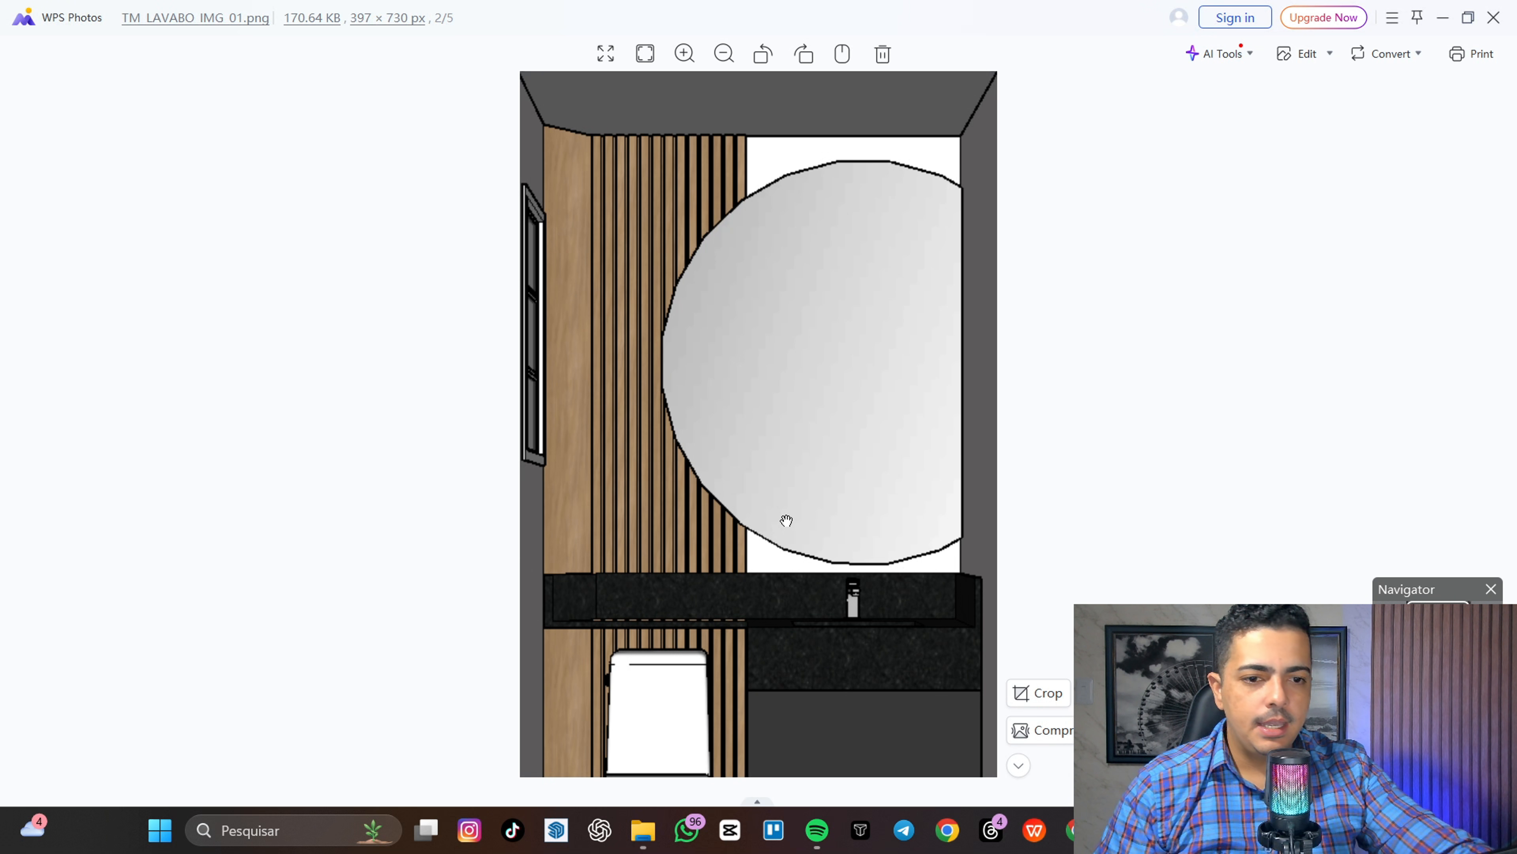
click(1492, 17)
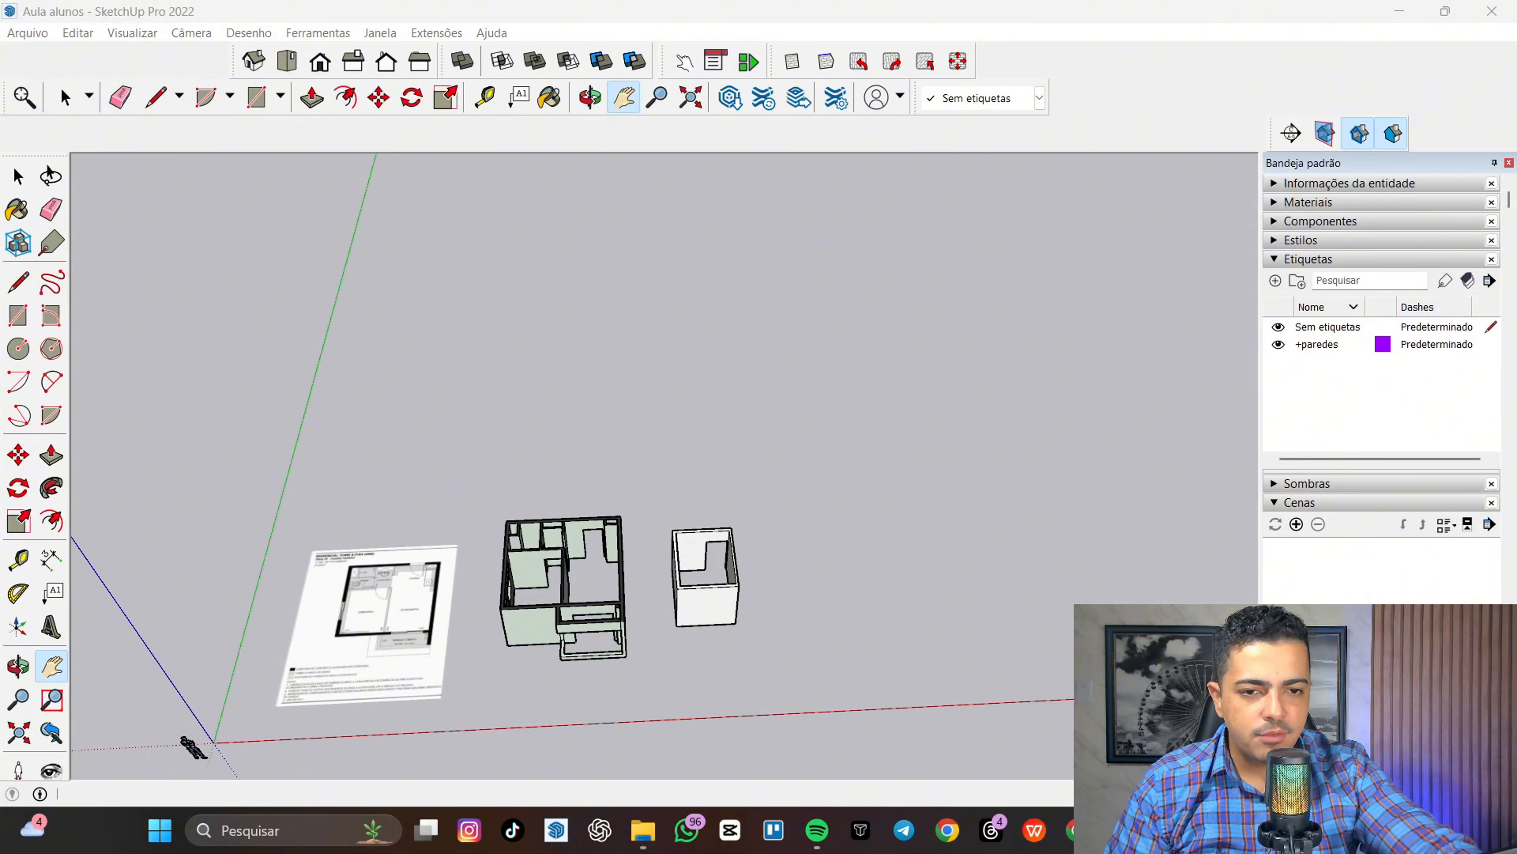
mouse_move(1516, 227)
mouse_down()
mouse_move(1409, 214)
mouse_move(790, 45)
mouse_up()
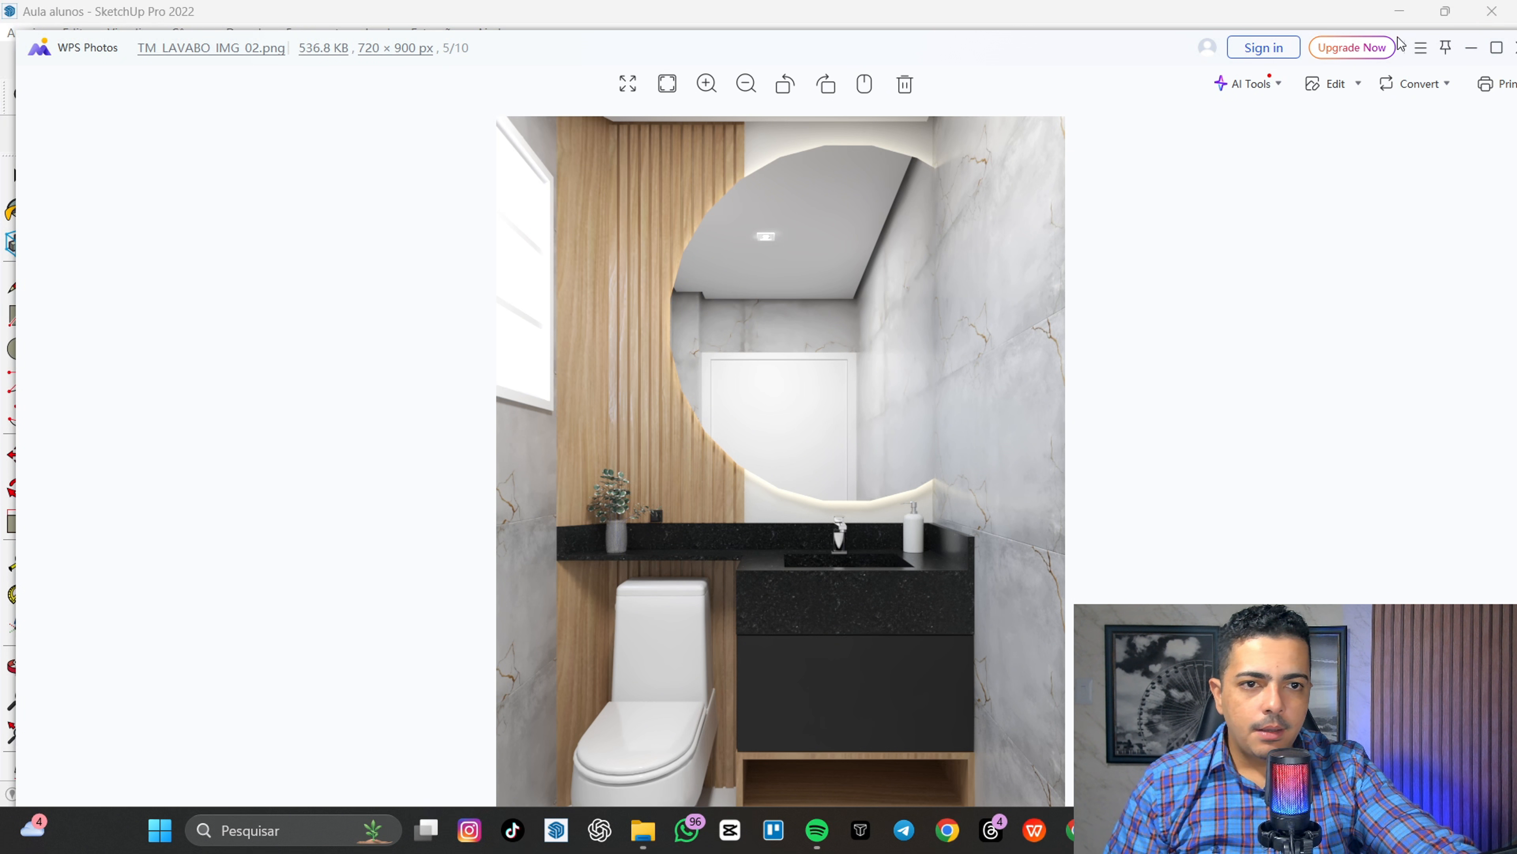
click(1461, 48)
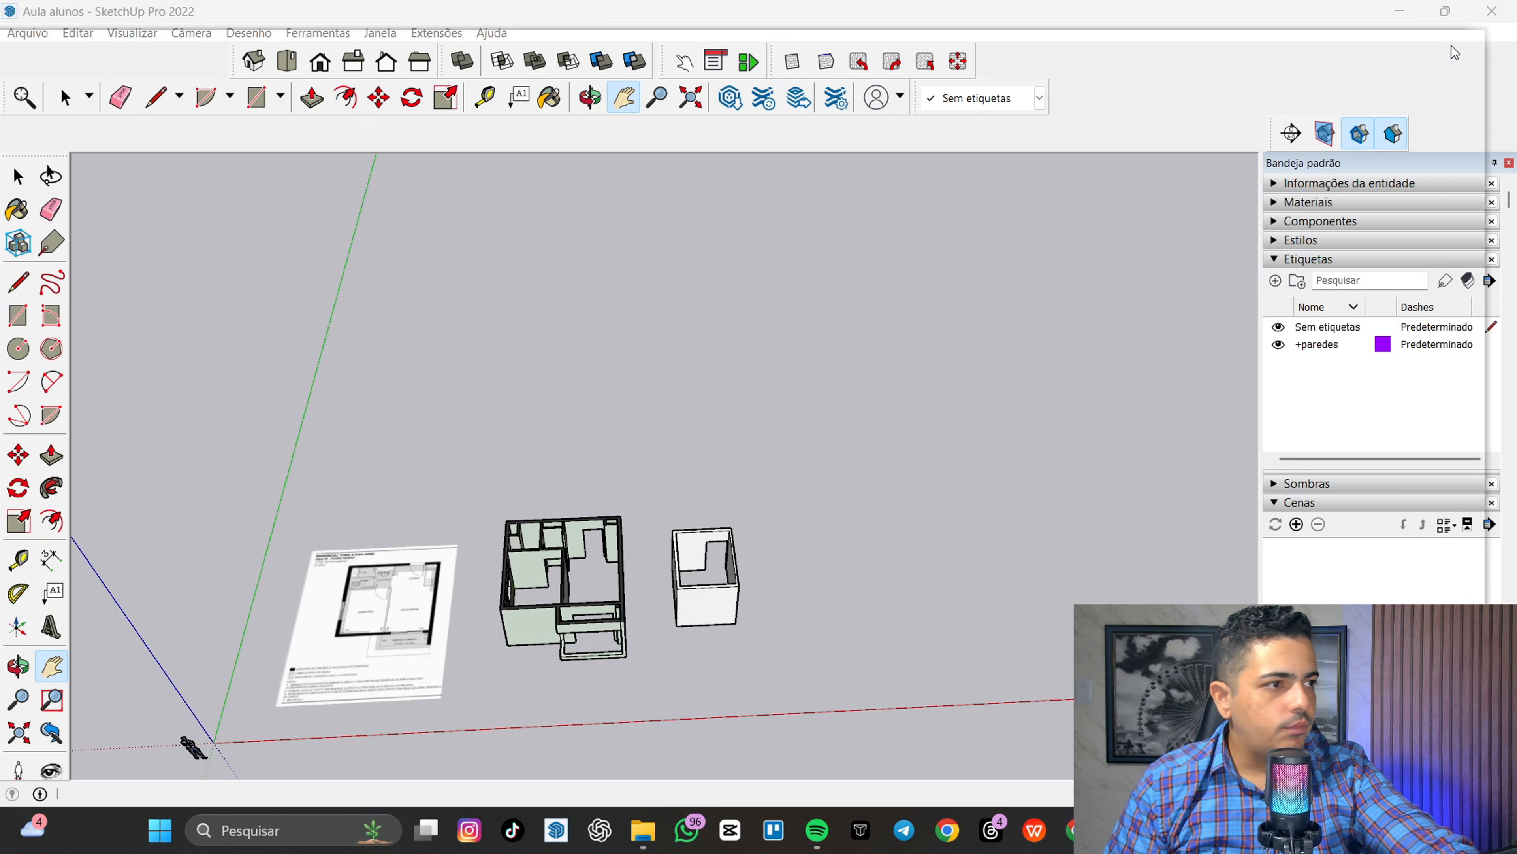
- Draw a circle with a 0.60 m radius in the empty space away from the models
scroll(682, 490, up, 3)
middle_drag(687, 496, 914, 682)
drag(769, 488, 521, 651)
scroll(634, 601, up, 3)
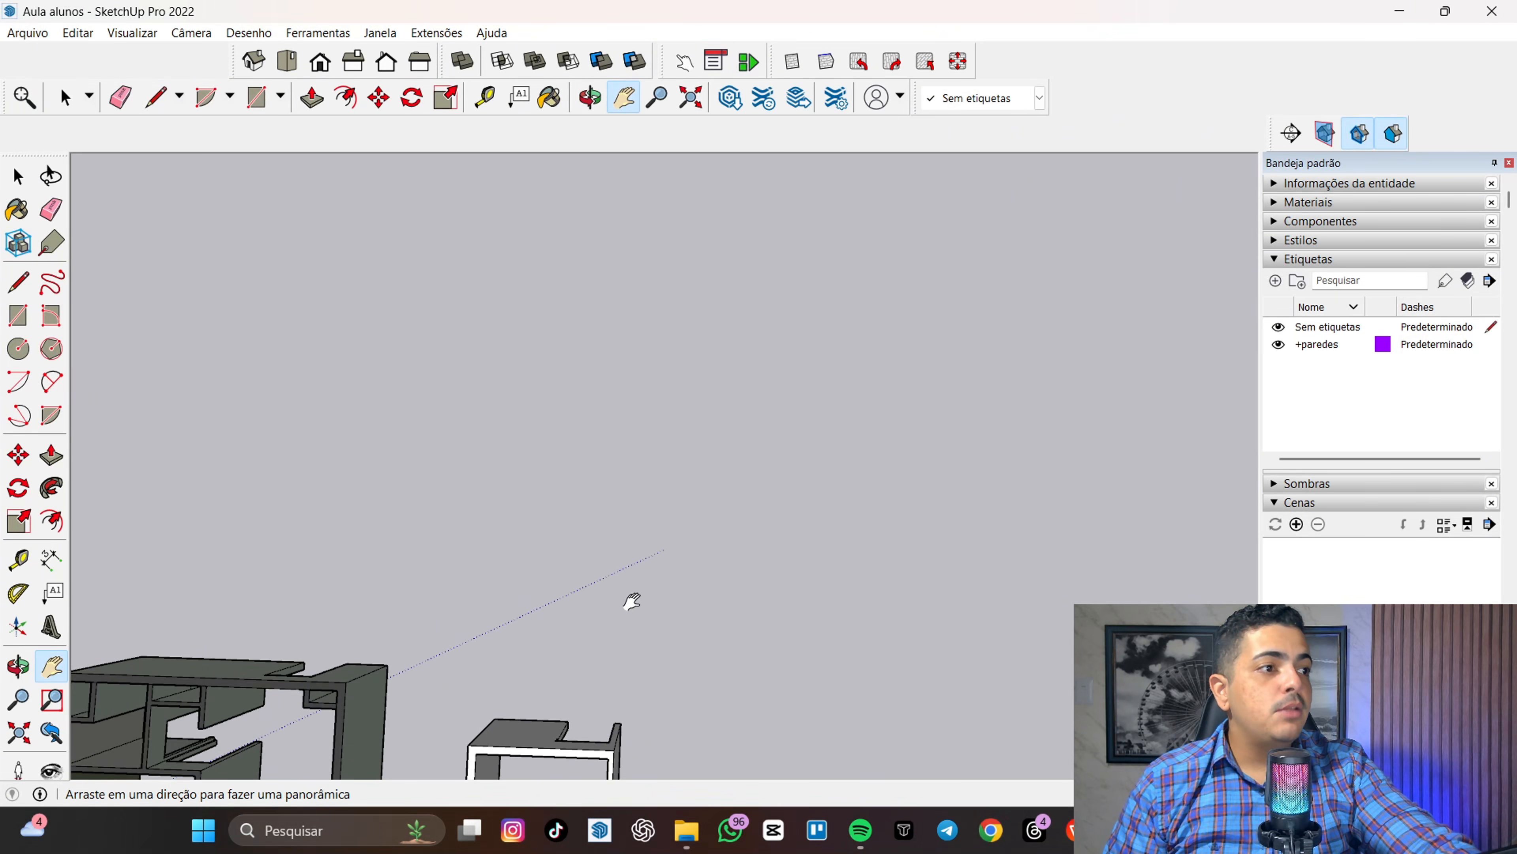
scroll(623, 566, up, 5)
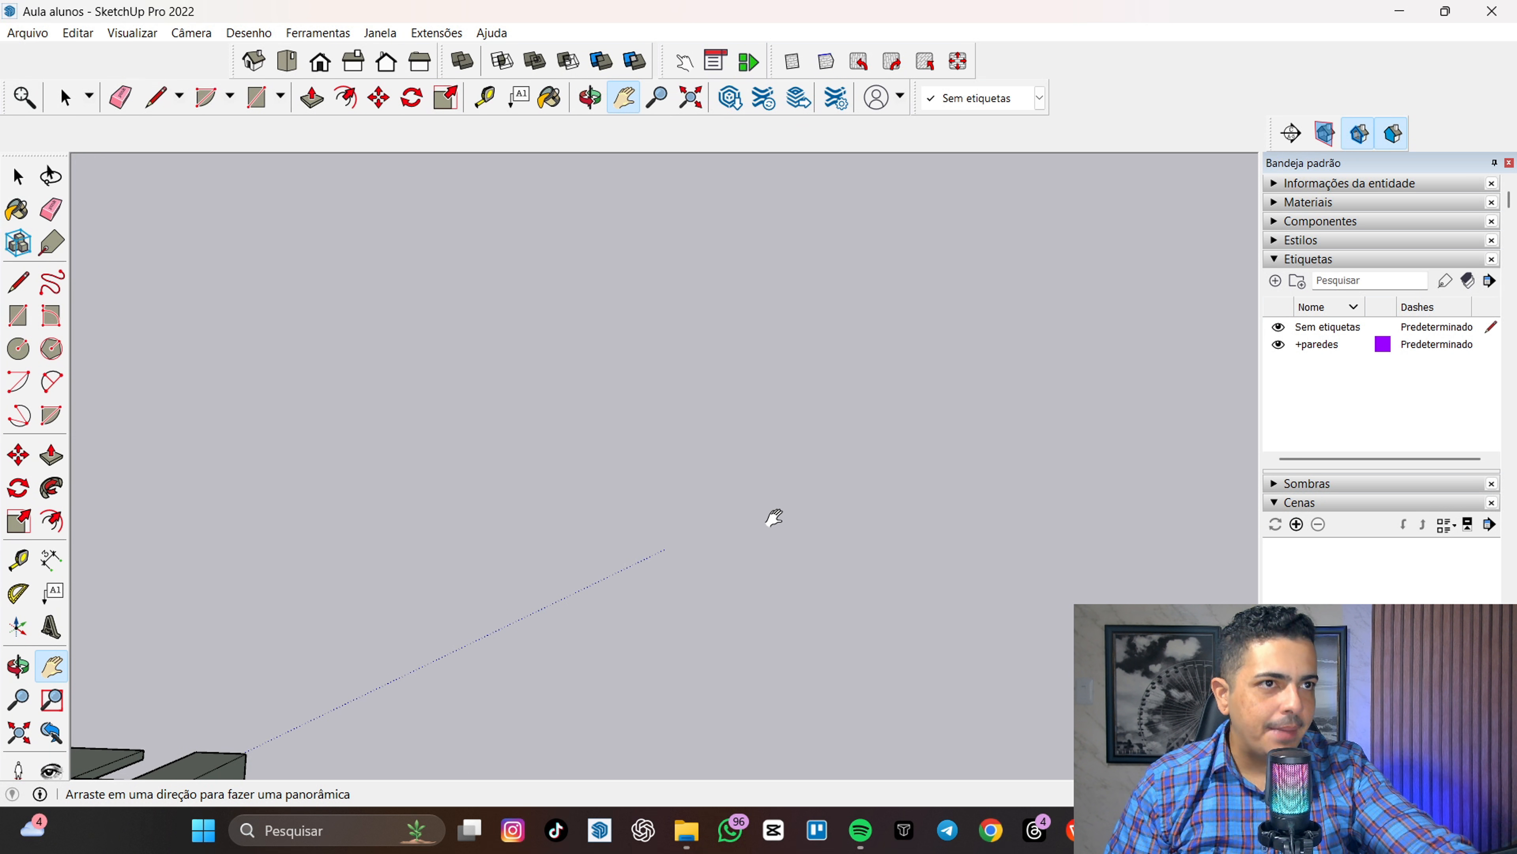
click(19, 349)
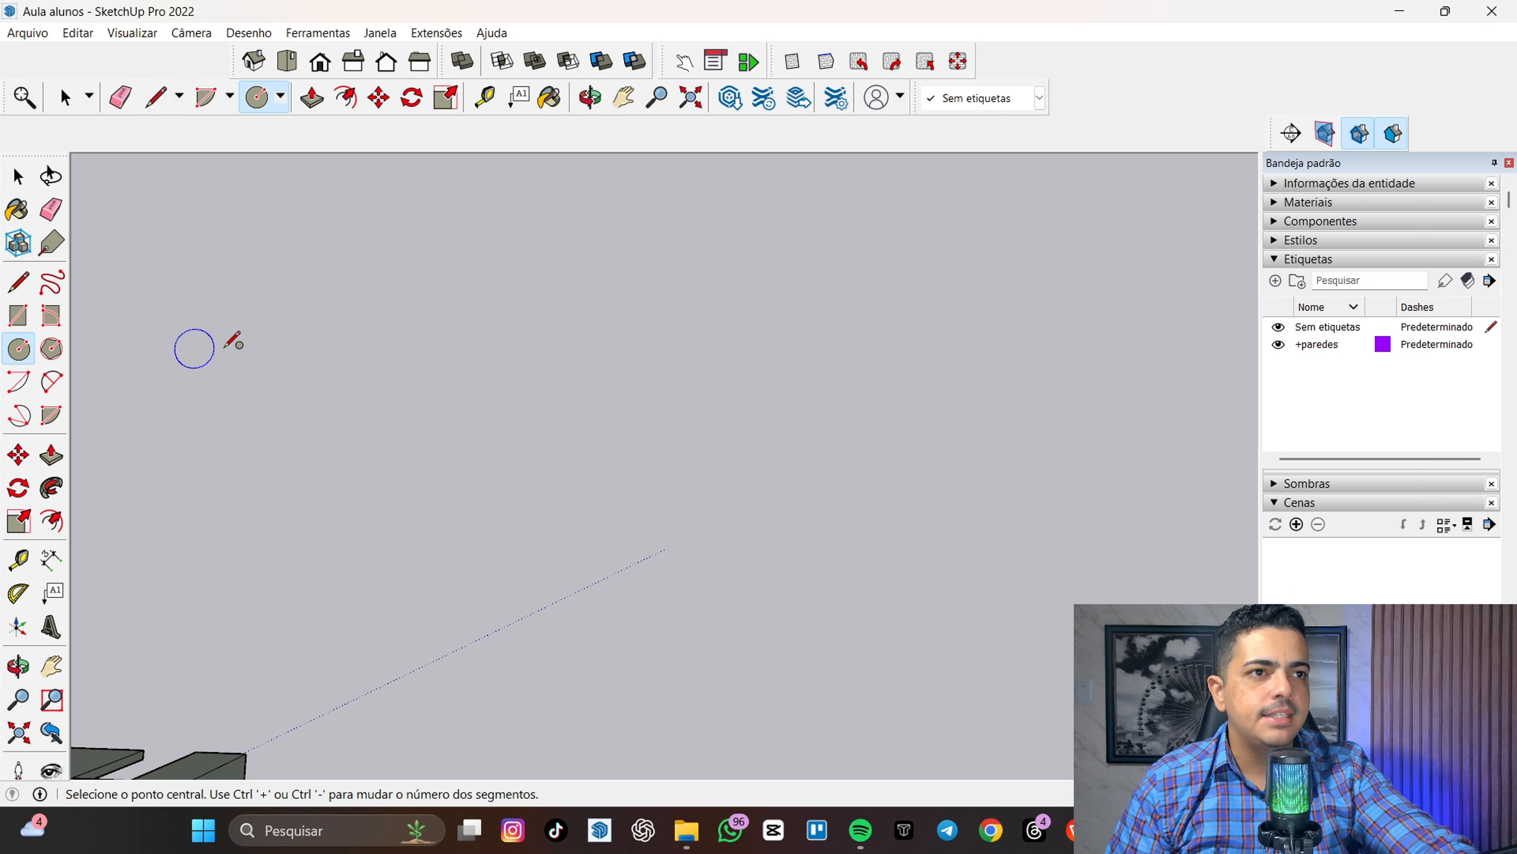
click(615, 487)
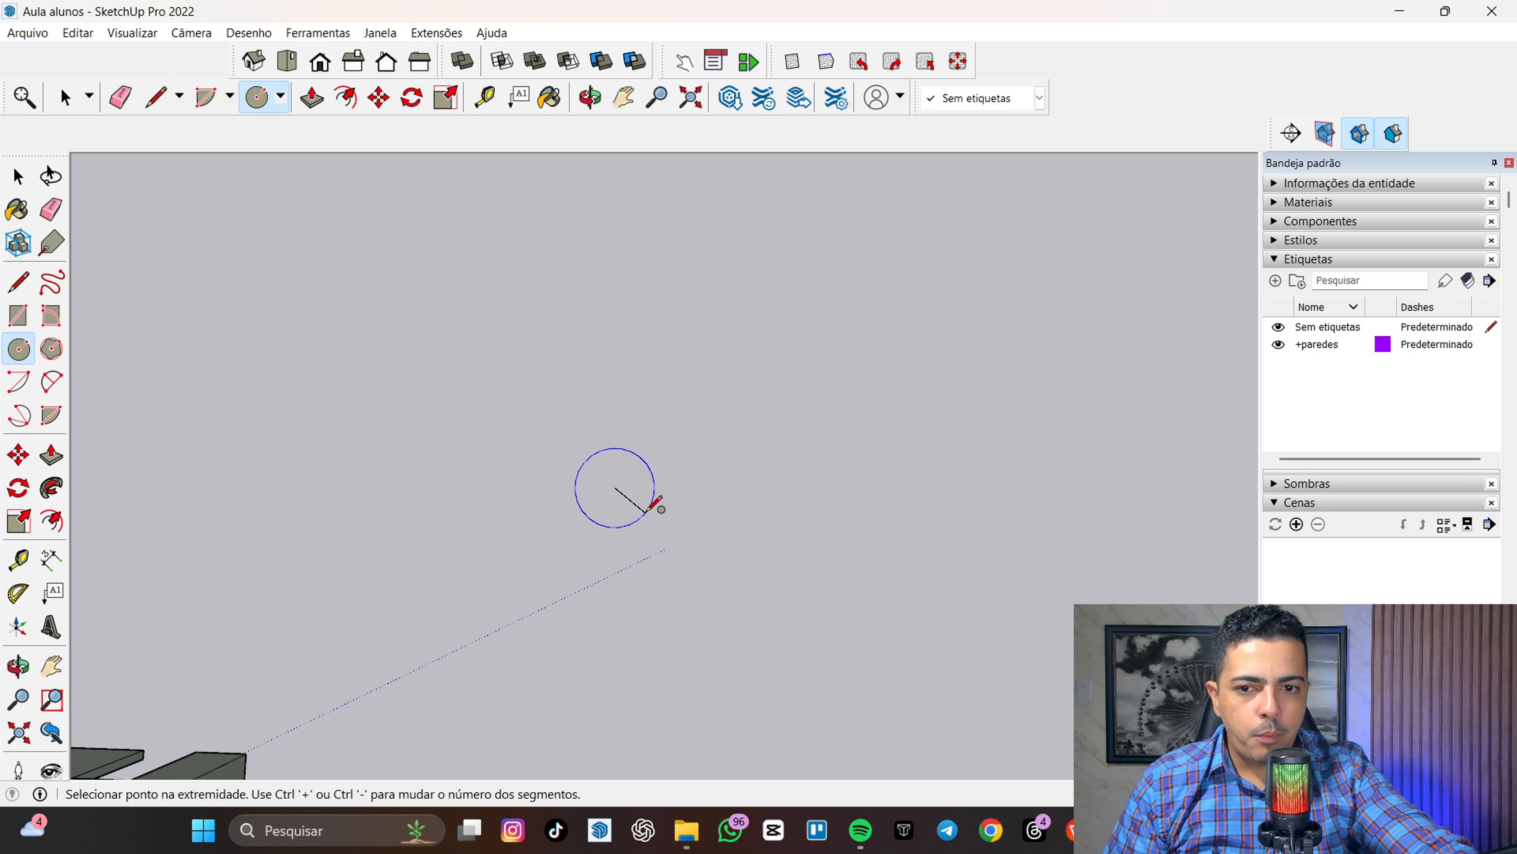
scroll(655, 505, up, 1)
scroll(646, 513, up, 3)
scroll(640, 510, up, 3)
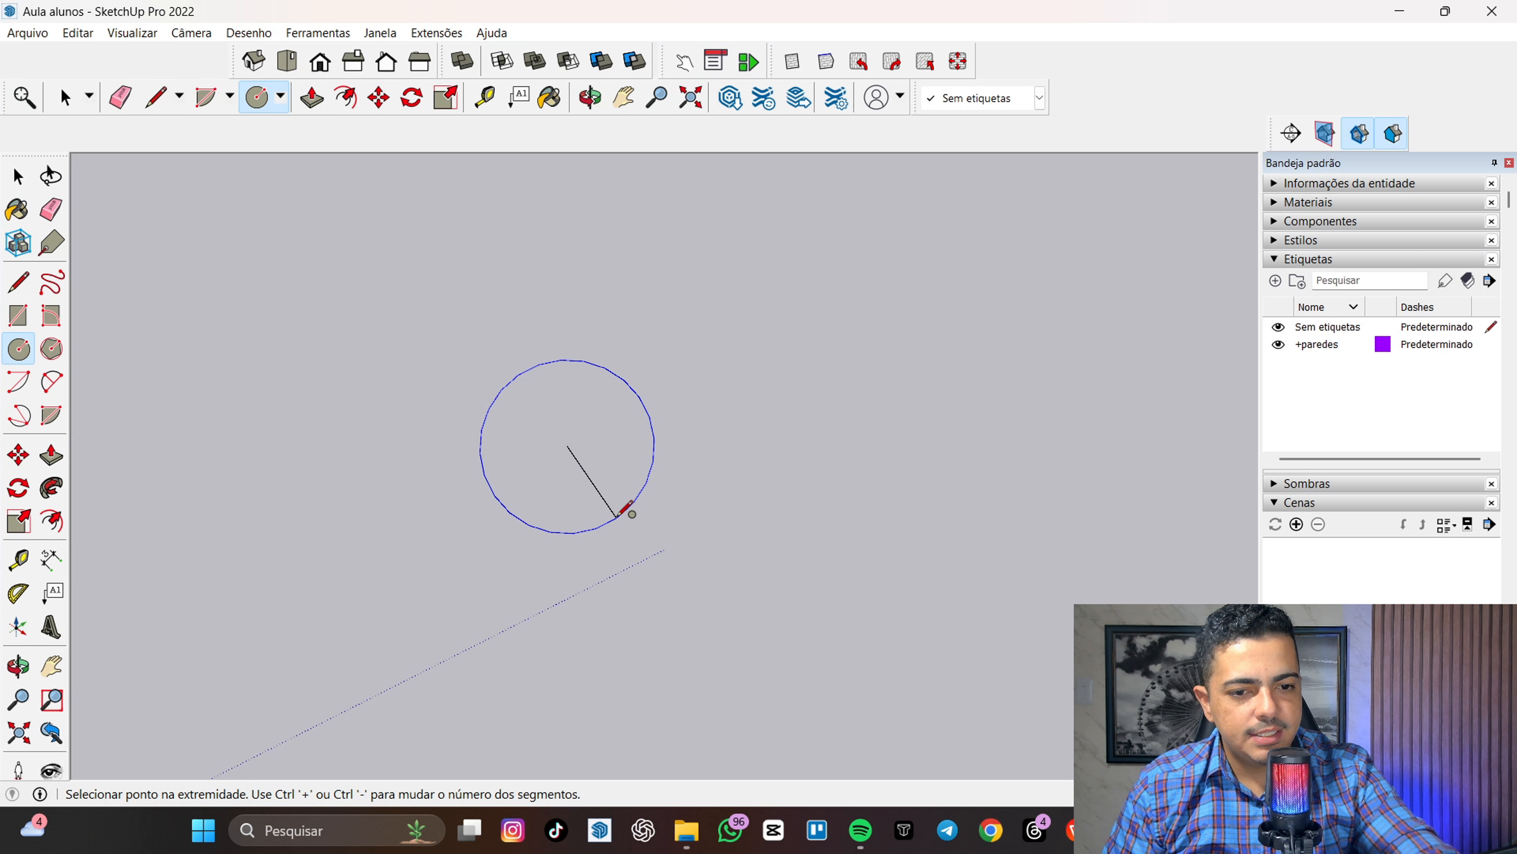
click(617, 516)
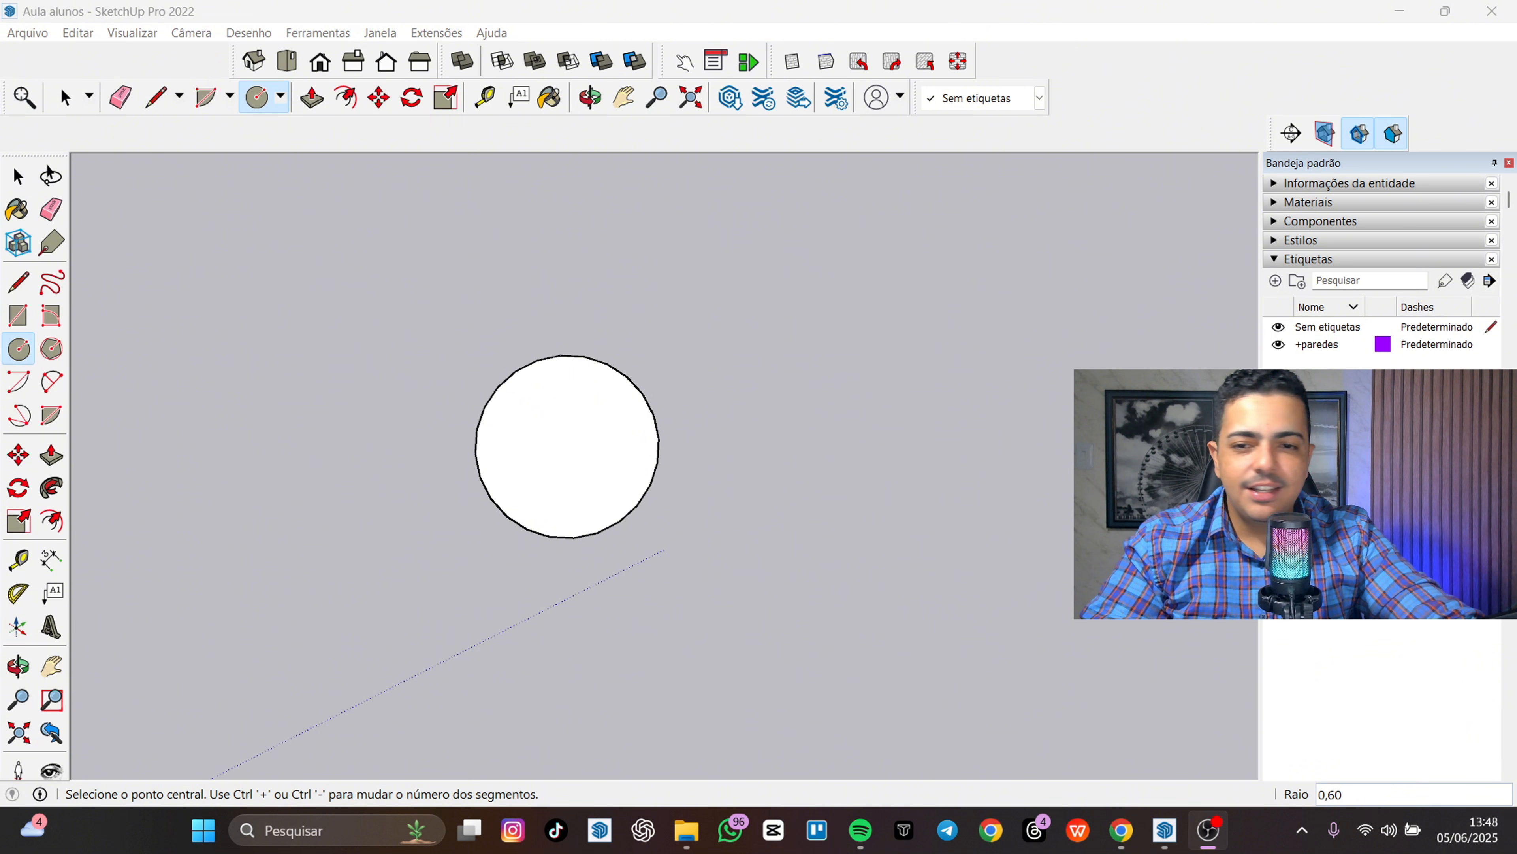
- Draw a second circle with a 0.60 m radius beside the first one
click(848, 452)
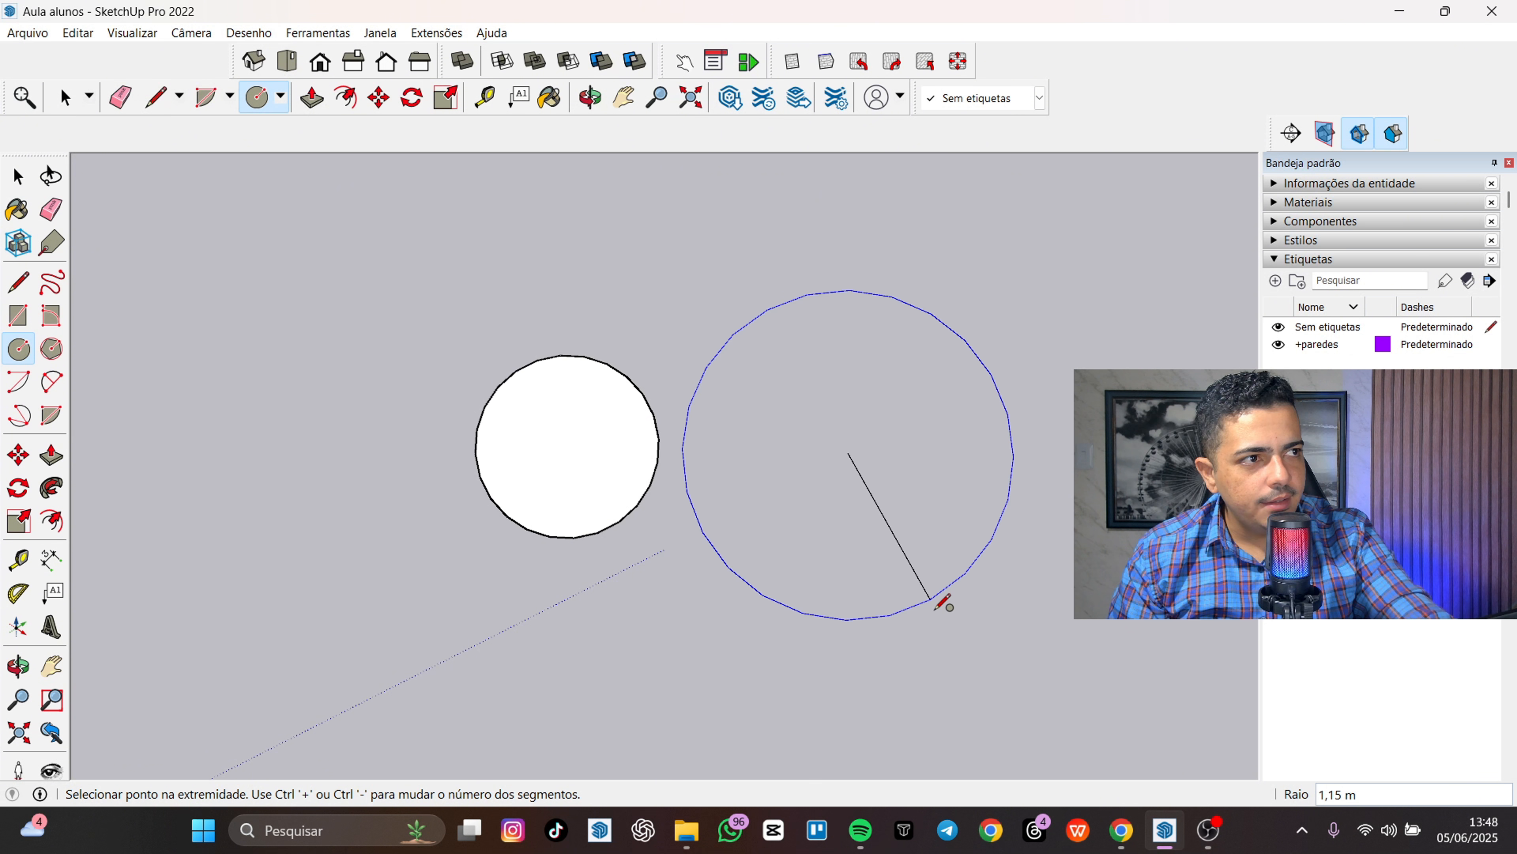
text(0,60)
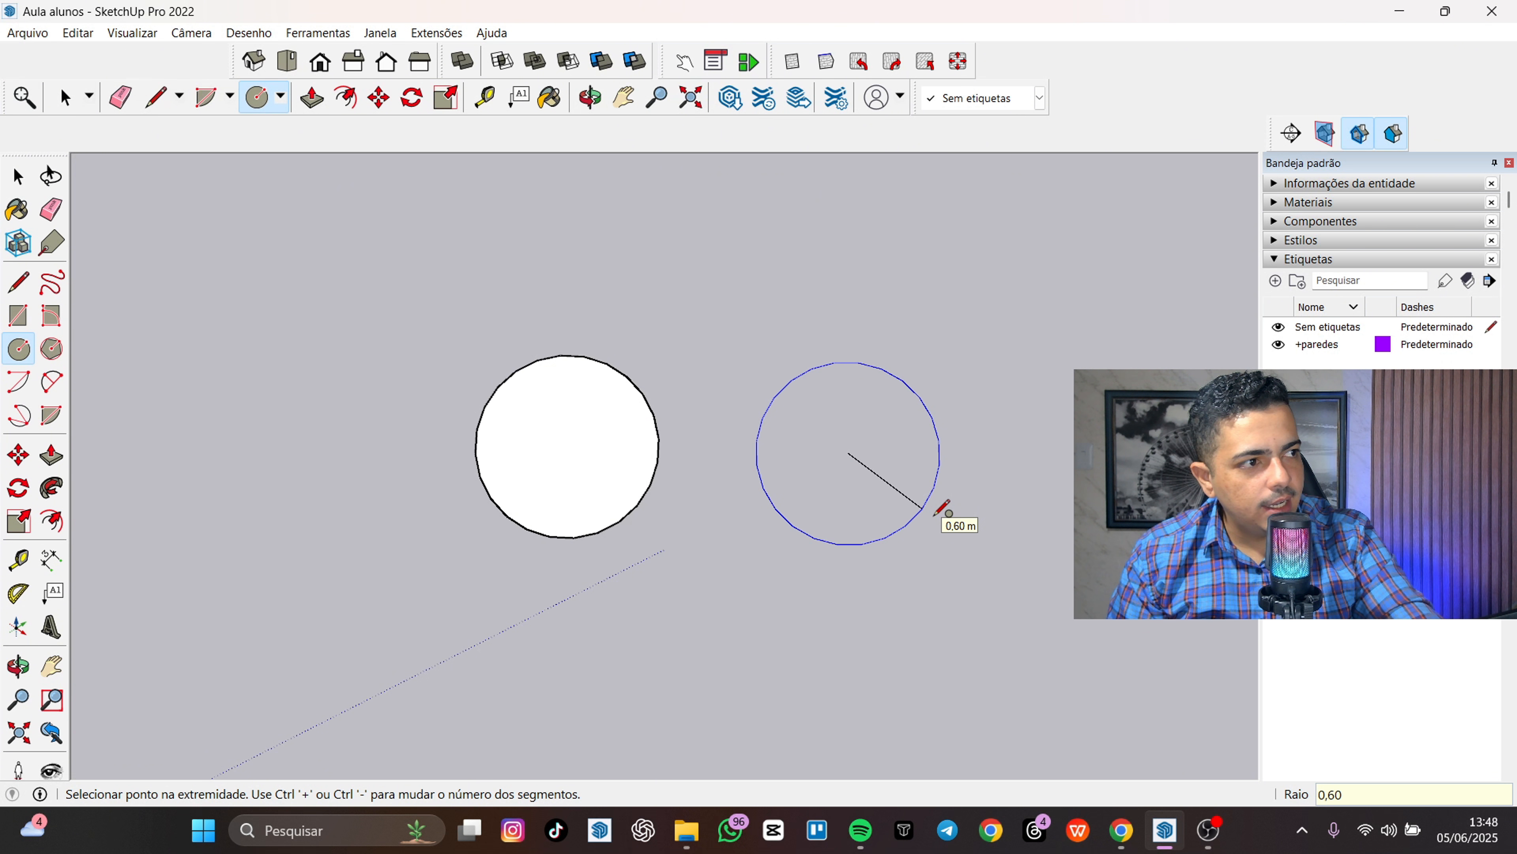
key(Return)
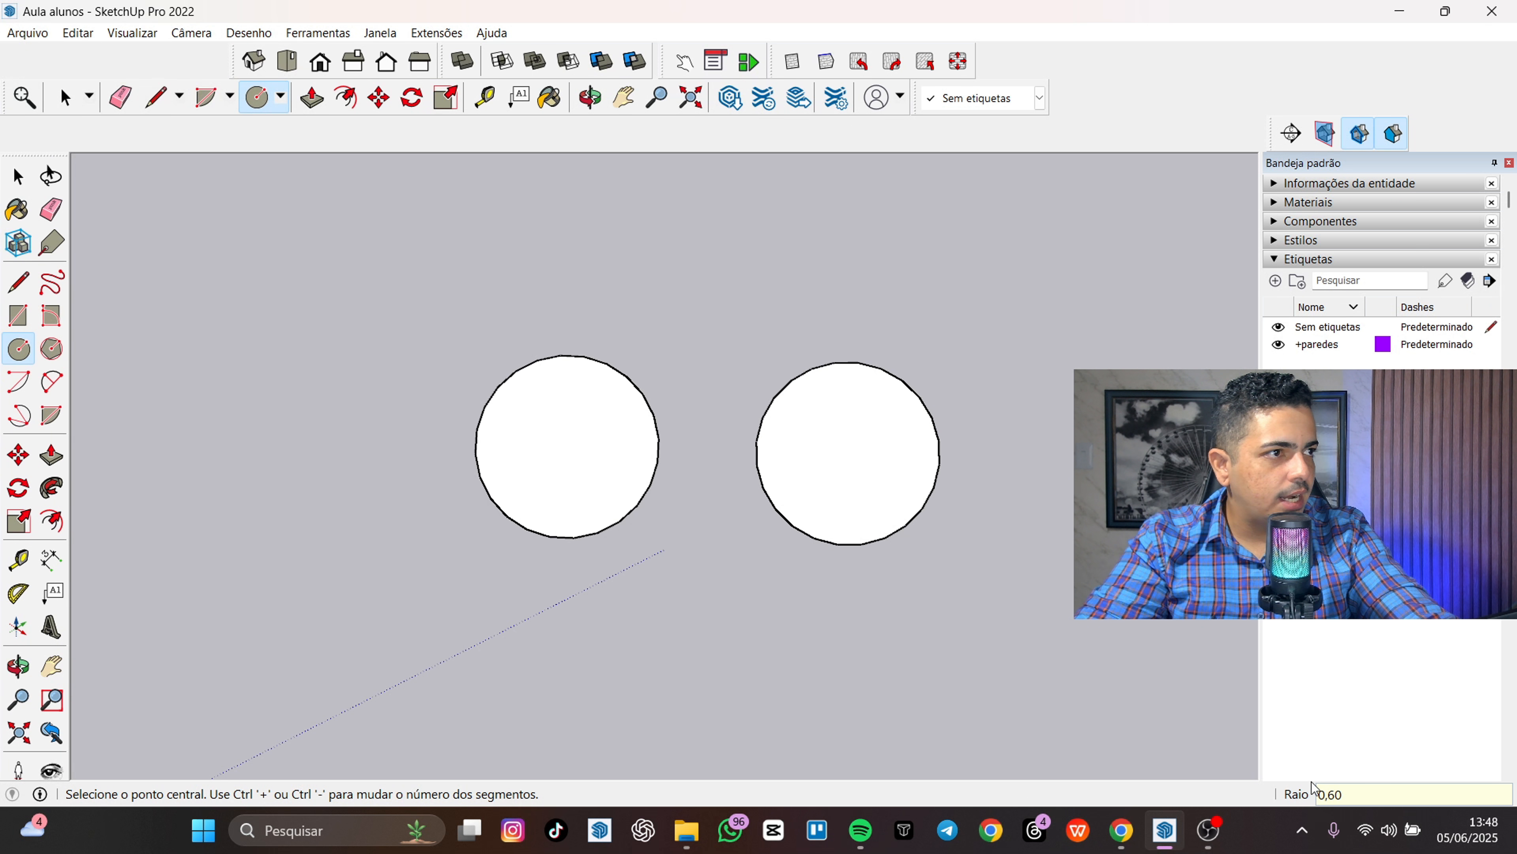
key(space)
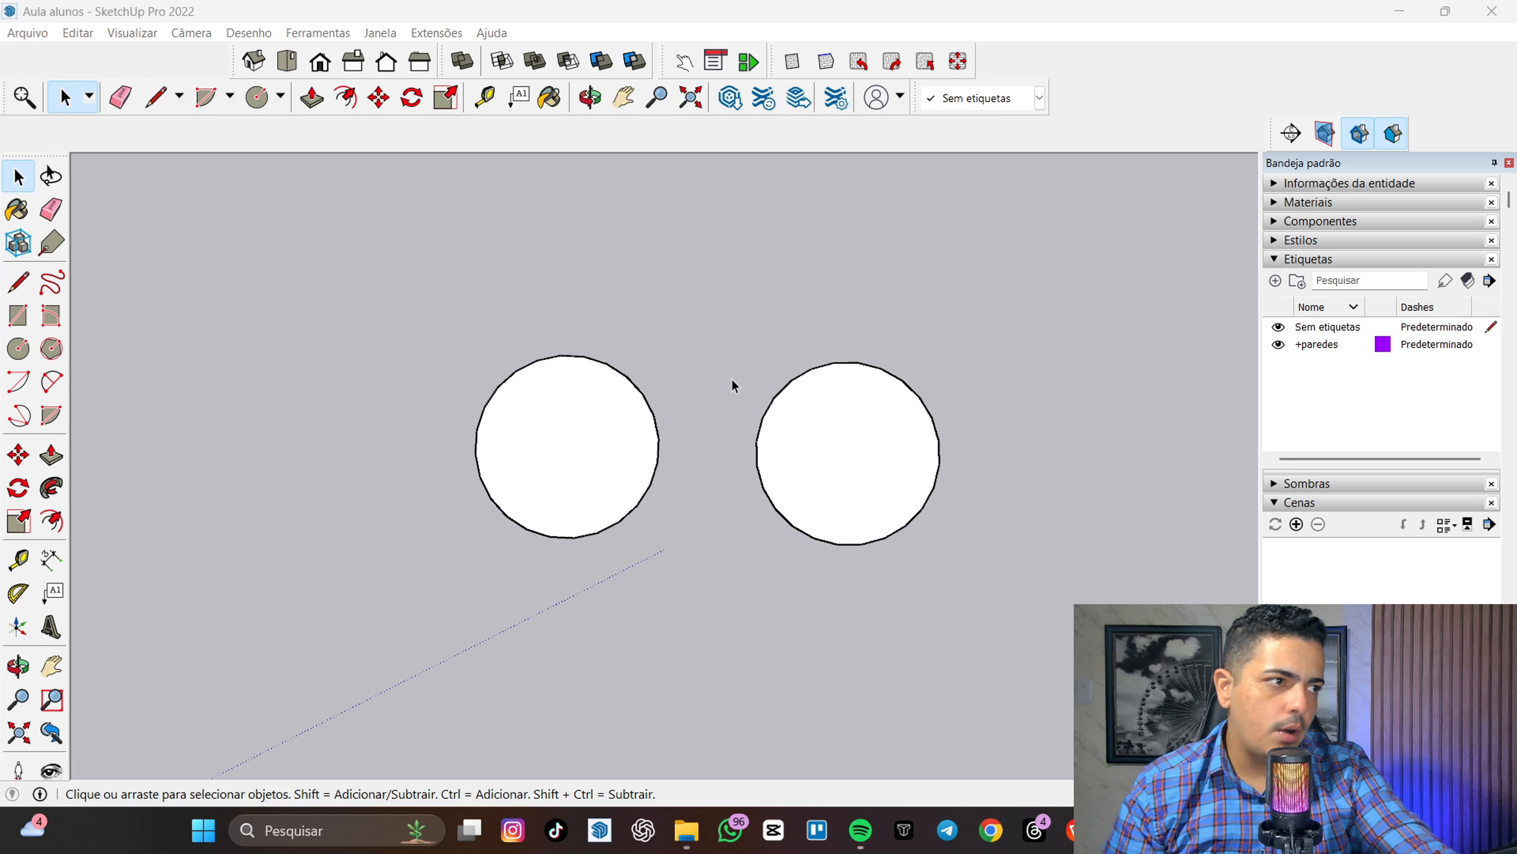
- Inspect the entity information of the second circle's edge and face
scroll(698, 418, up, 3)
scroll(866, 430, up, 3)
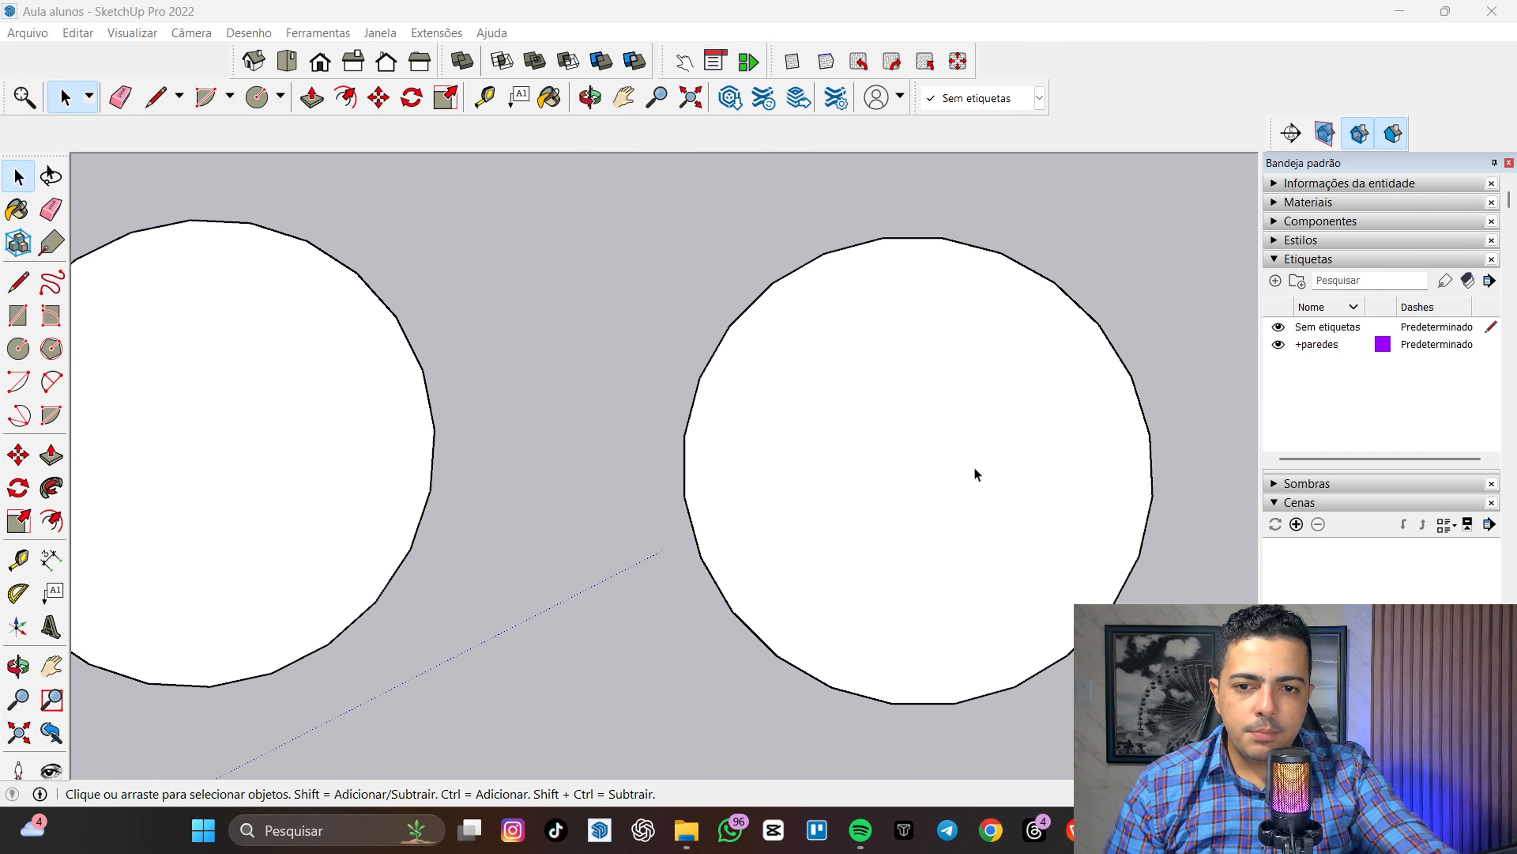
middle_drag(1056, 522, 1033, 539)
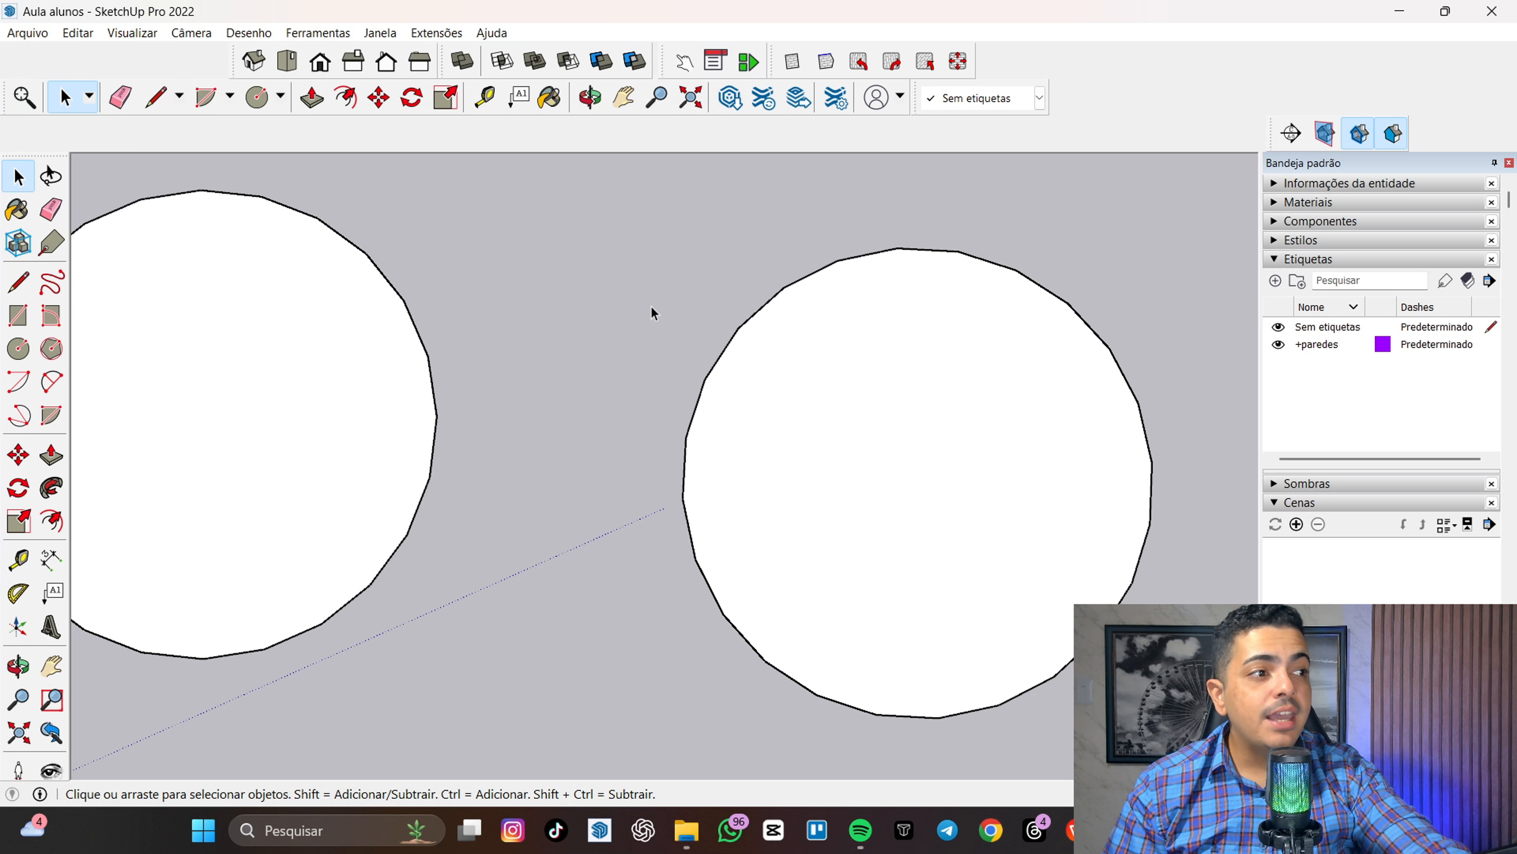
click(746, 323)
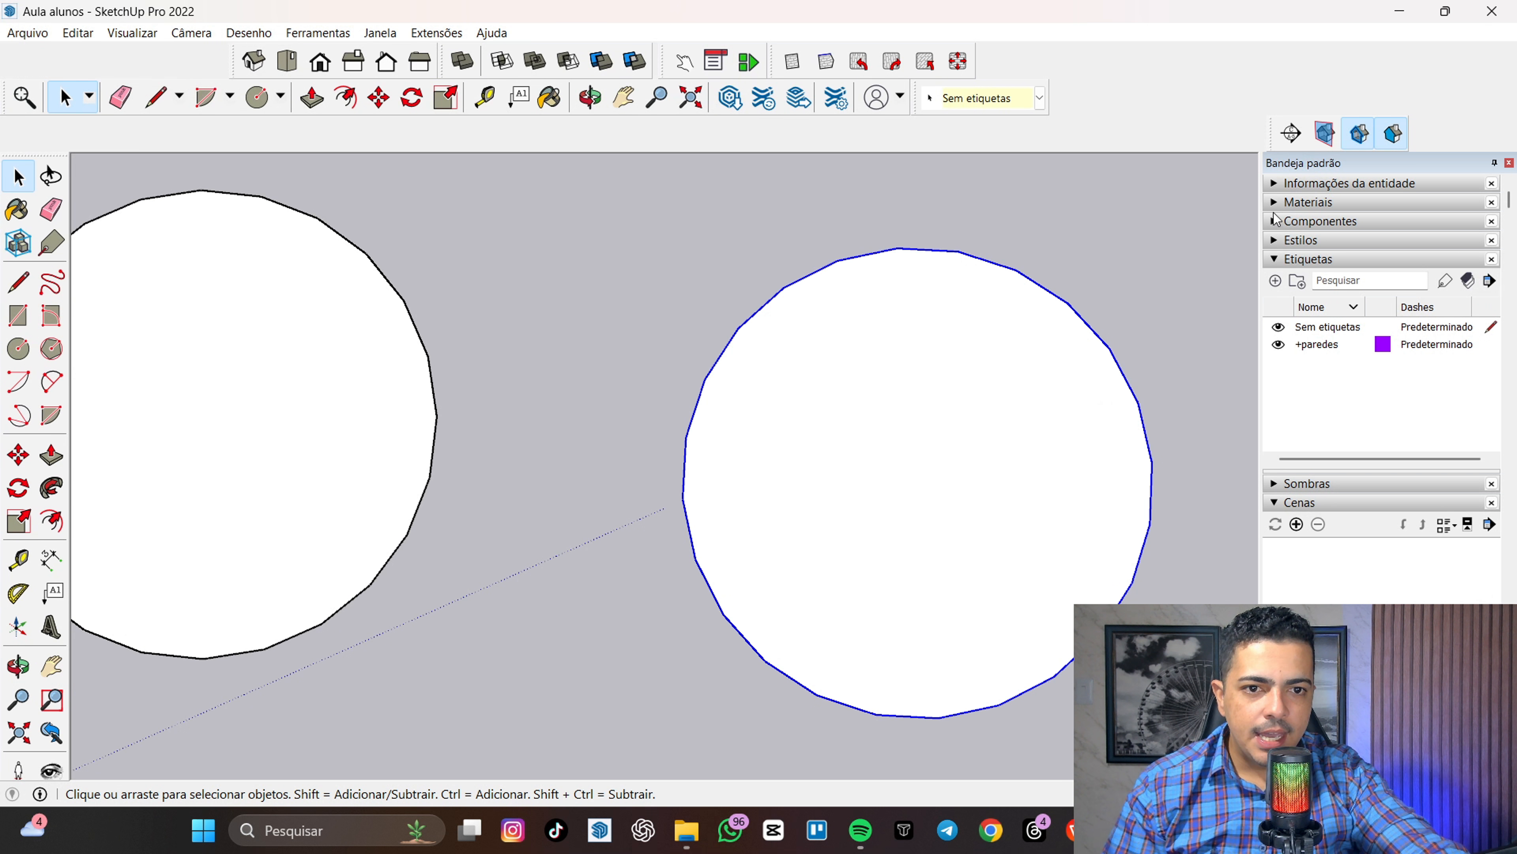
click(1278, 184)
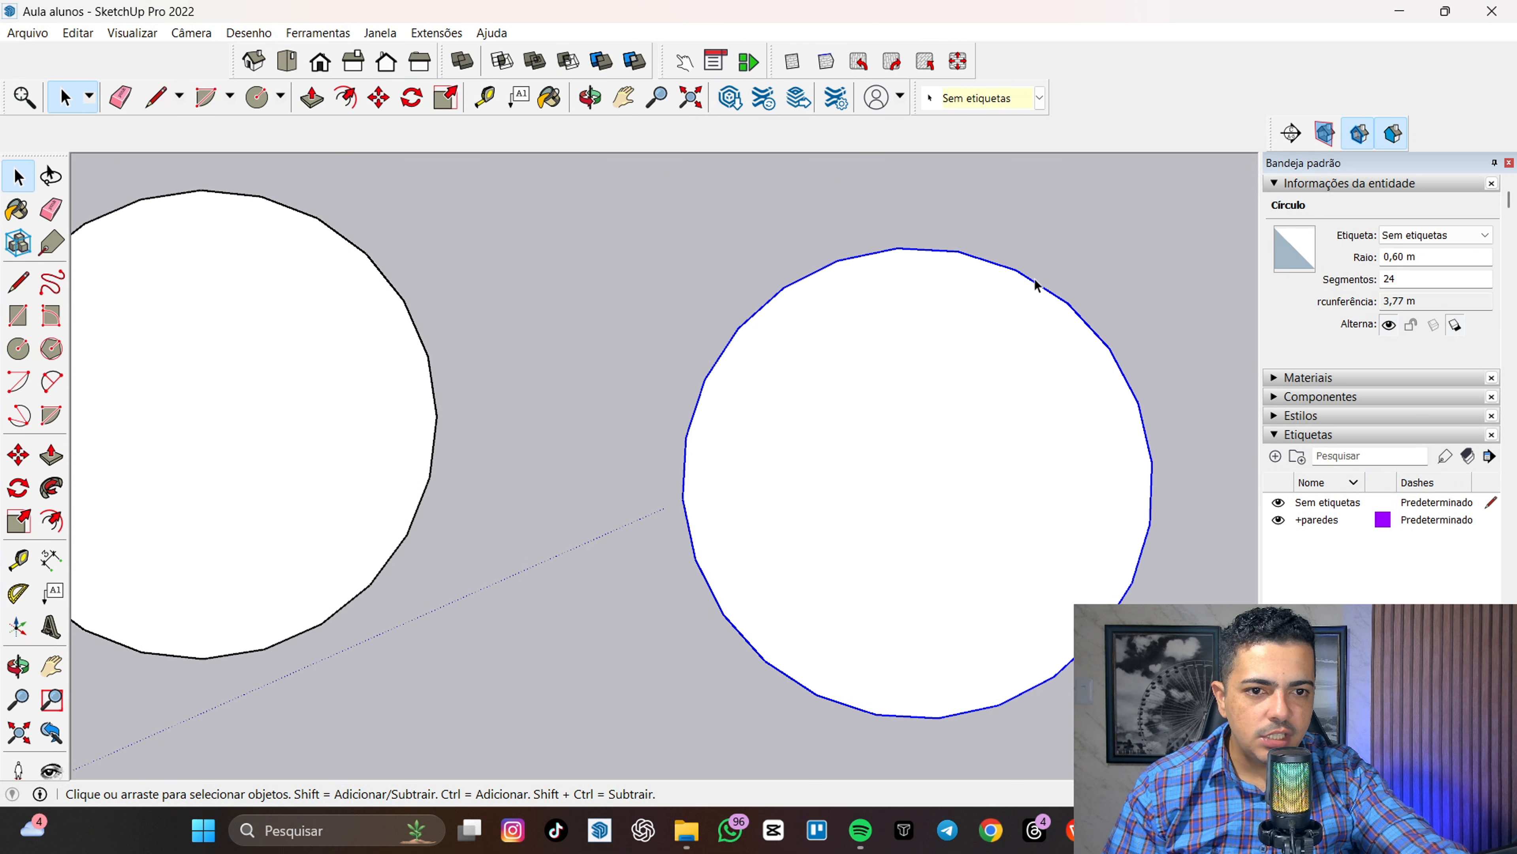
click(964, 297)
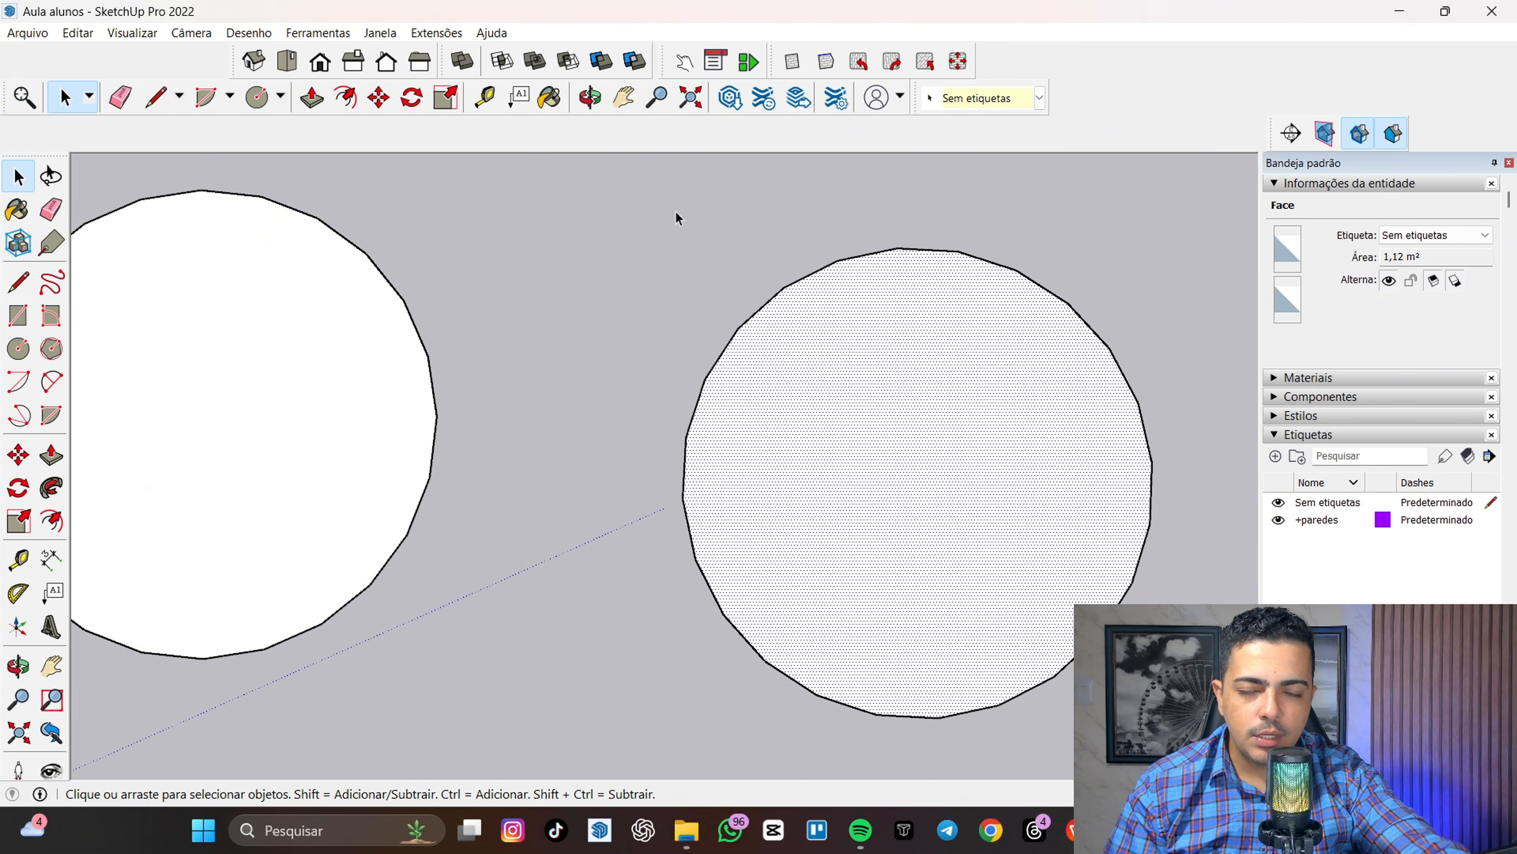
scroll(756, 263, down, 2)
drag(877, 278, 1102, 673)
drag(597, 164, 1119, 648)
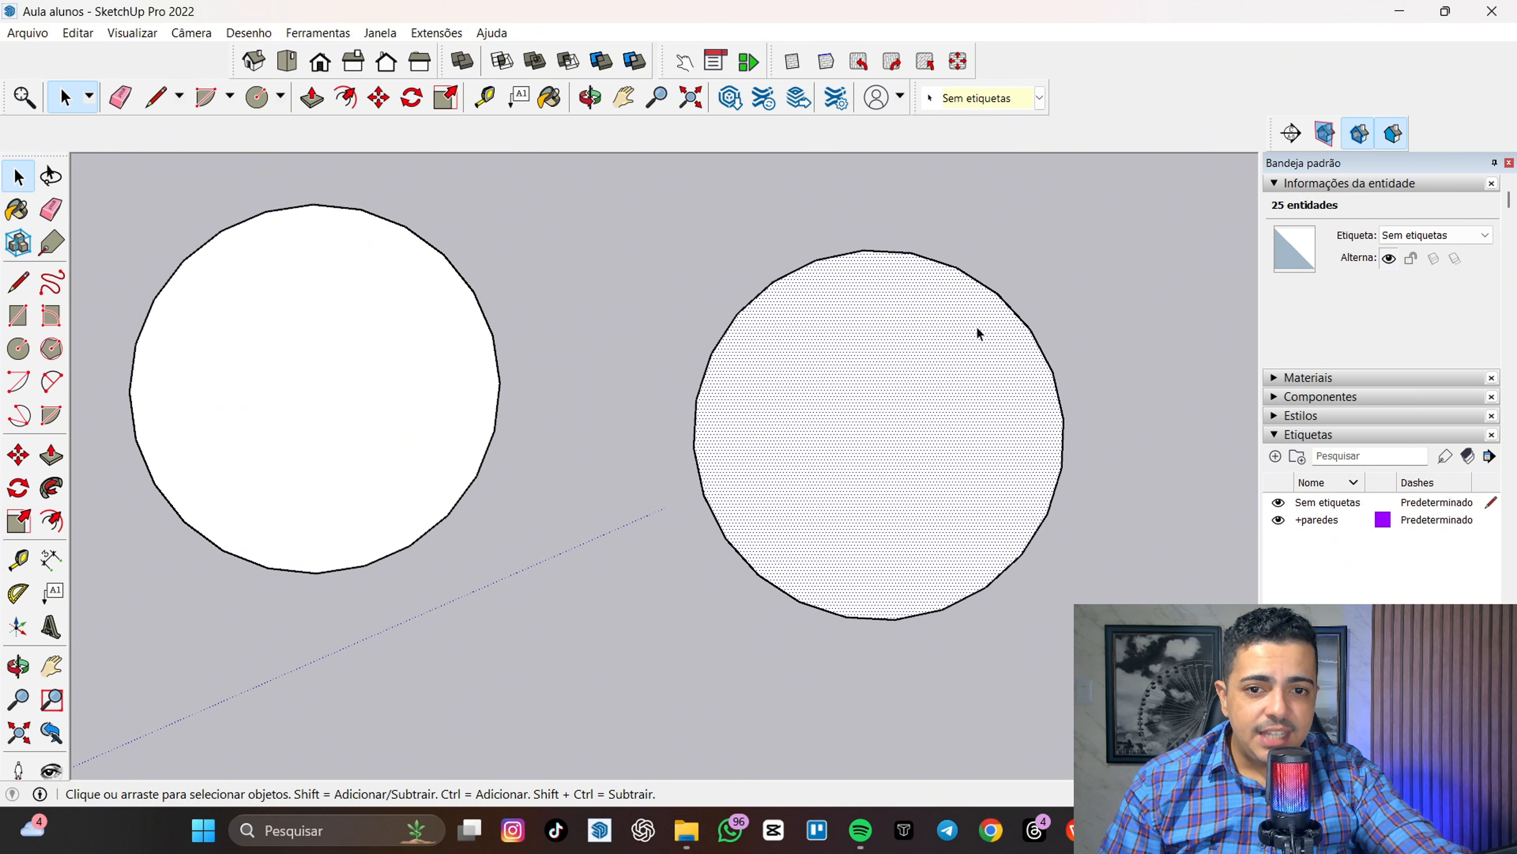
click(996, 297)
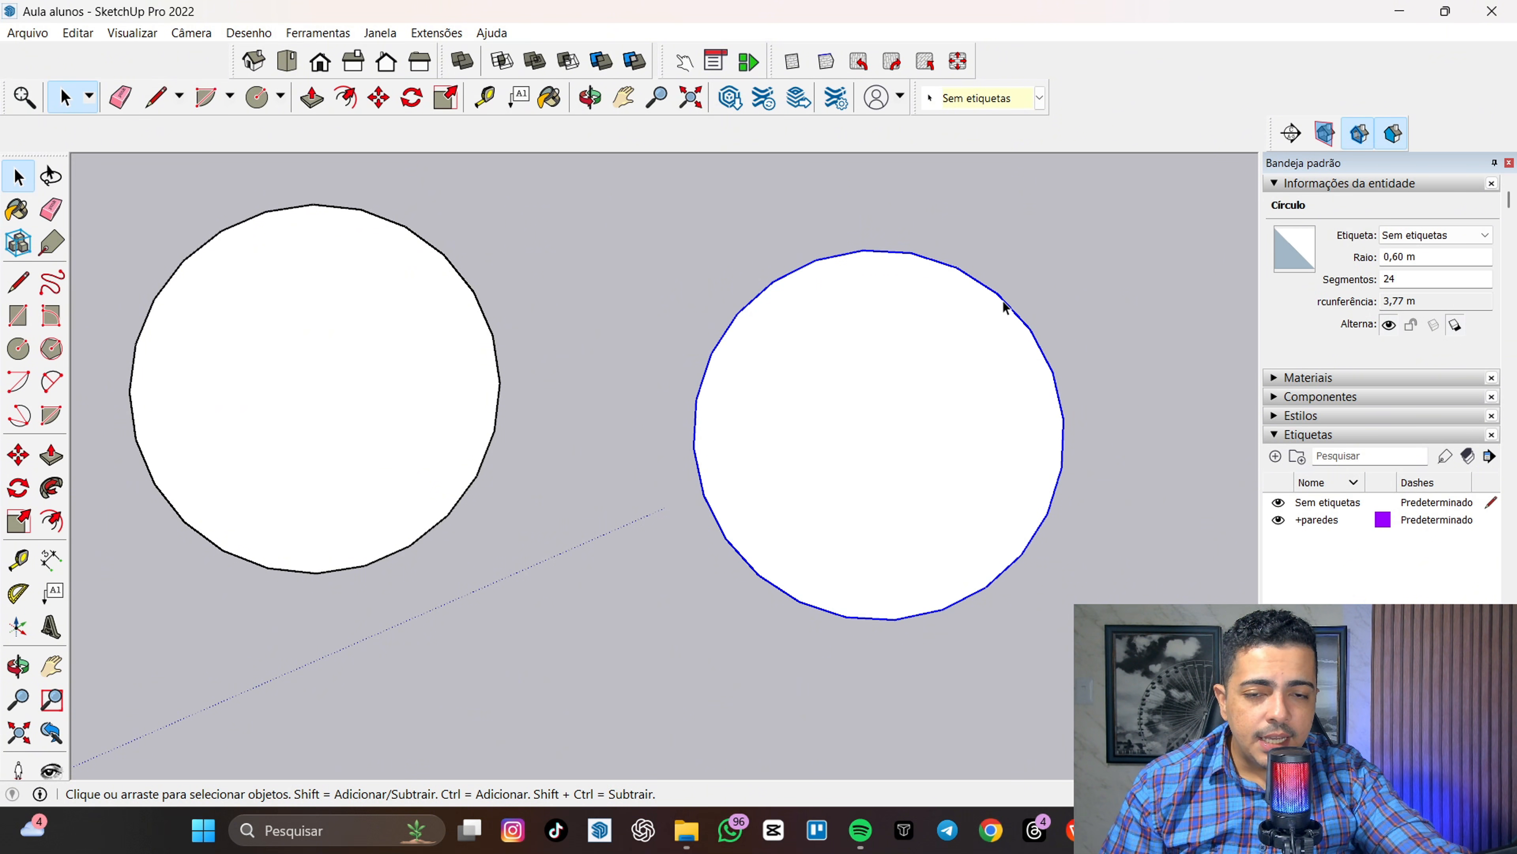
scroll(996, 275, up, 1)
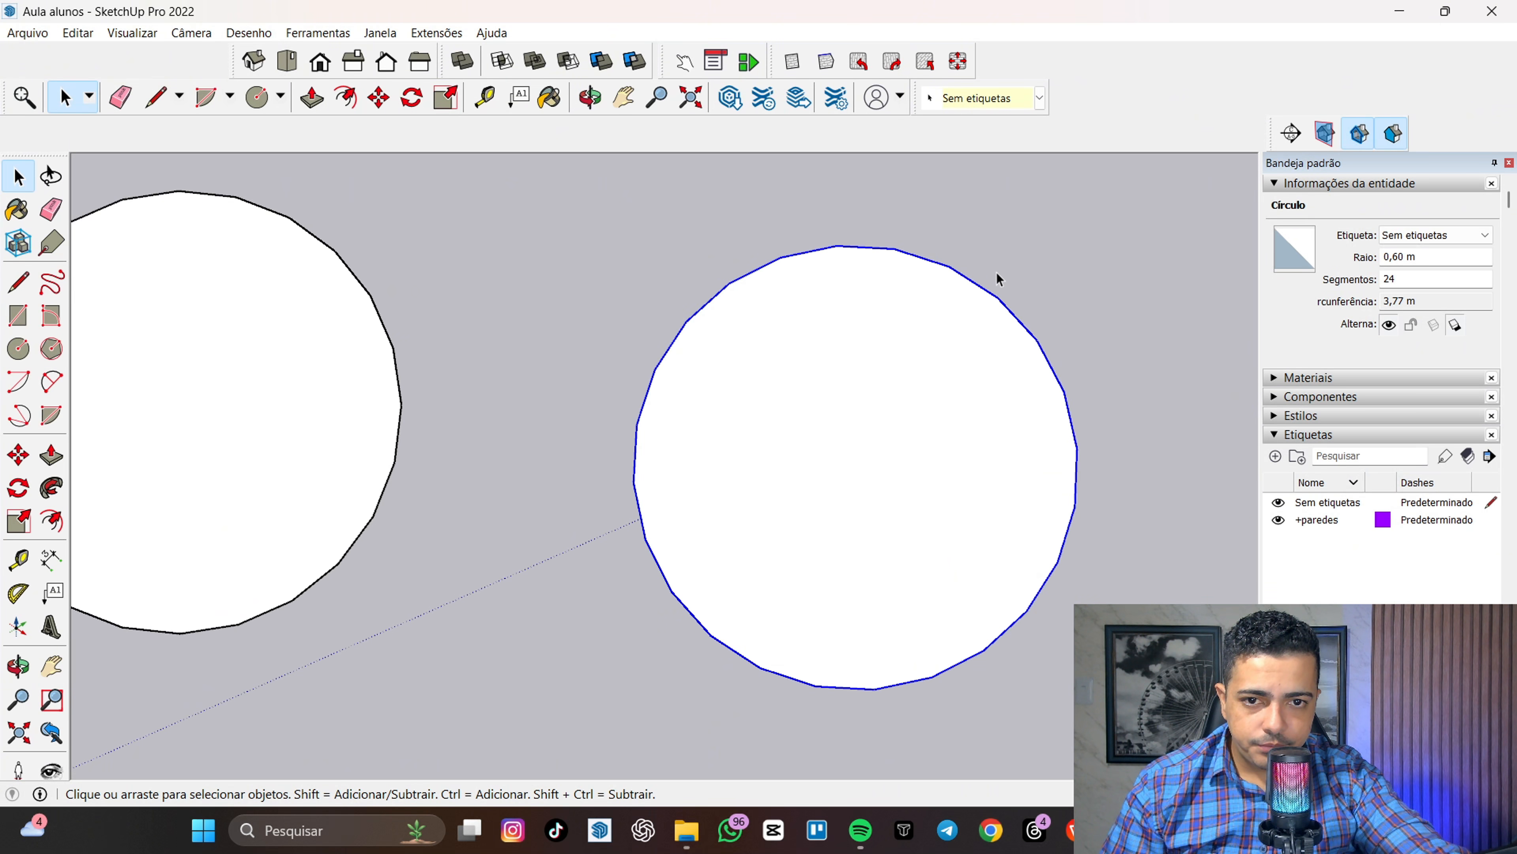
- Set the second circle's segment count to 5
click(779, 400)
click(771, 263)
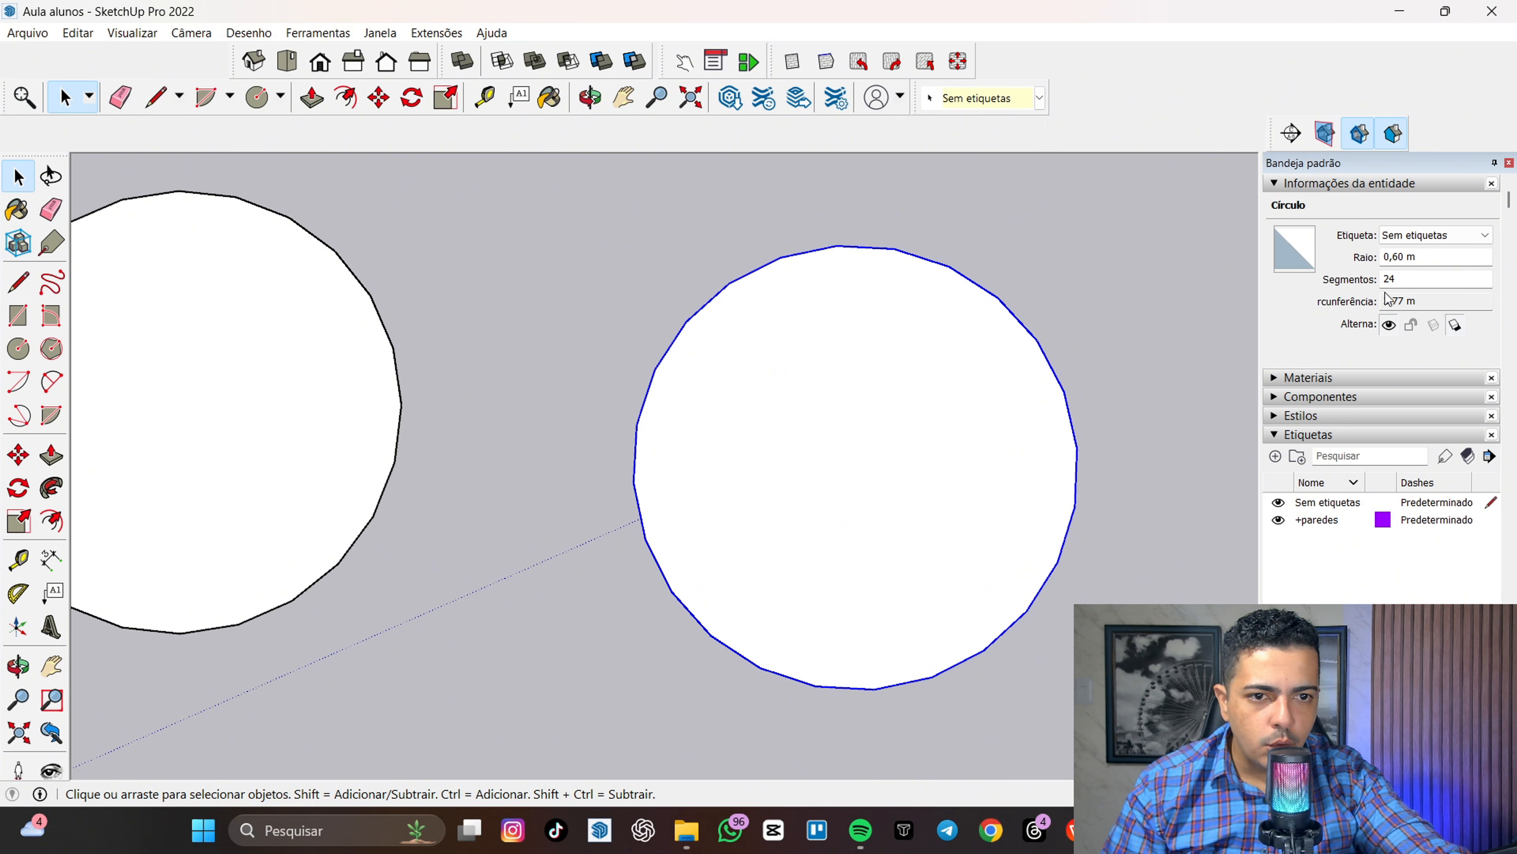
double_click(1403, 279)
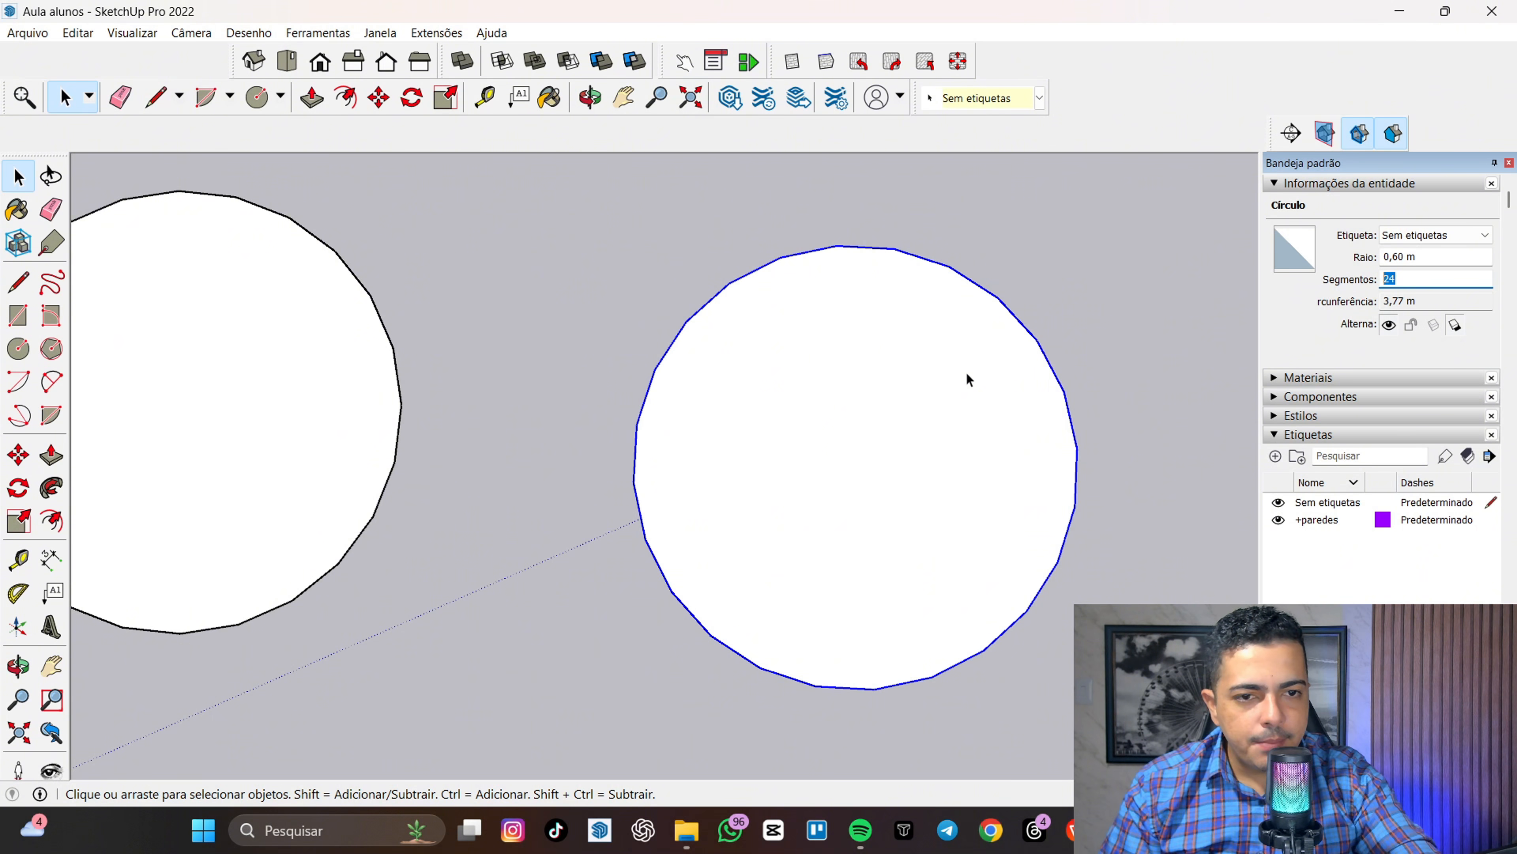
text(5)
key(Return)
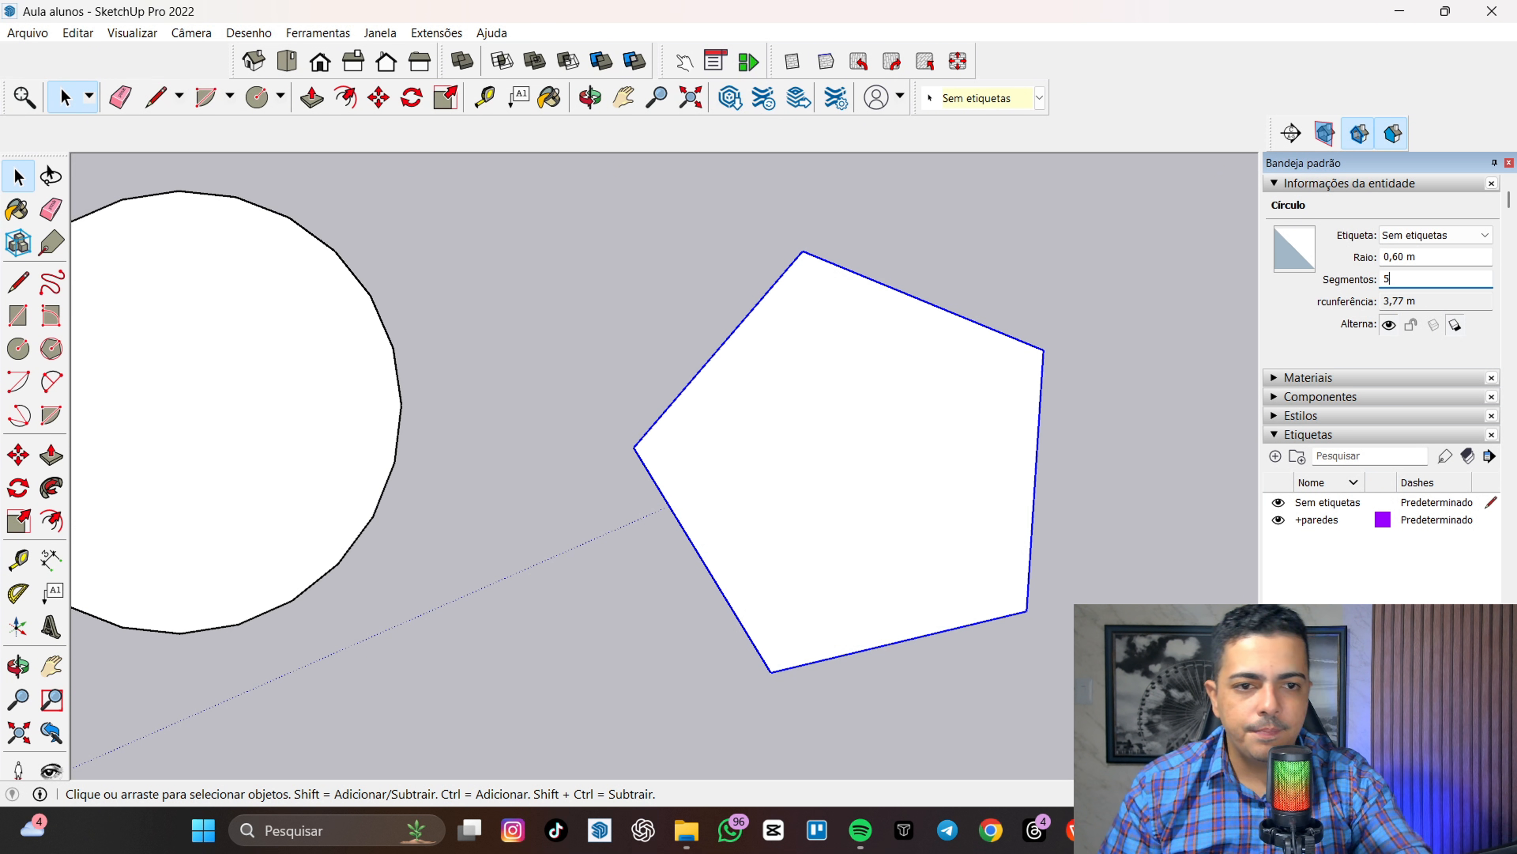
- Set the second circle's segment count to 100 and compare its smoothness with the first circle's
key(BackSpace)
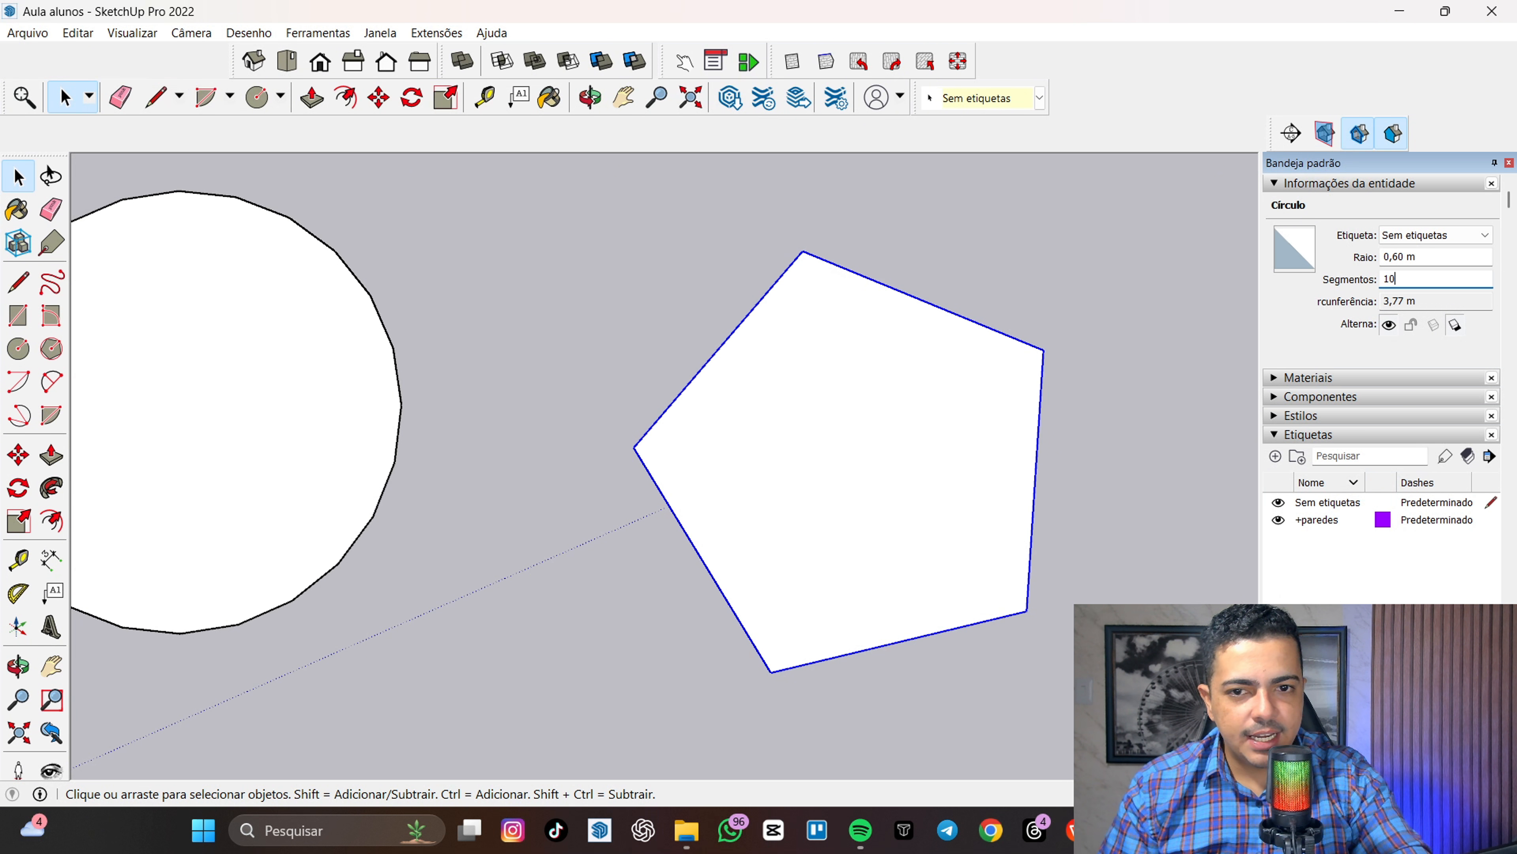
text(100)
key(Return)
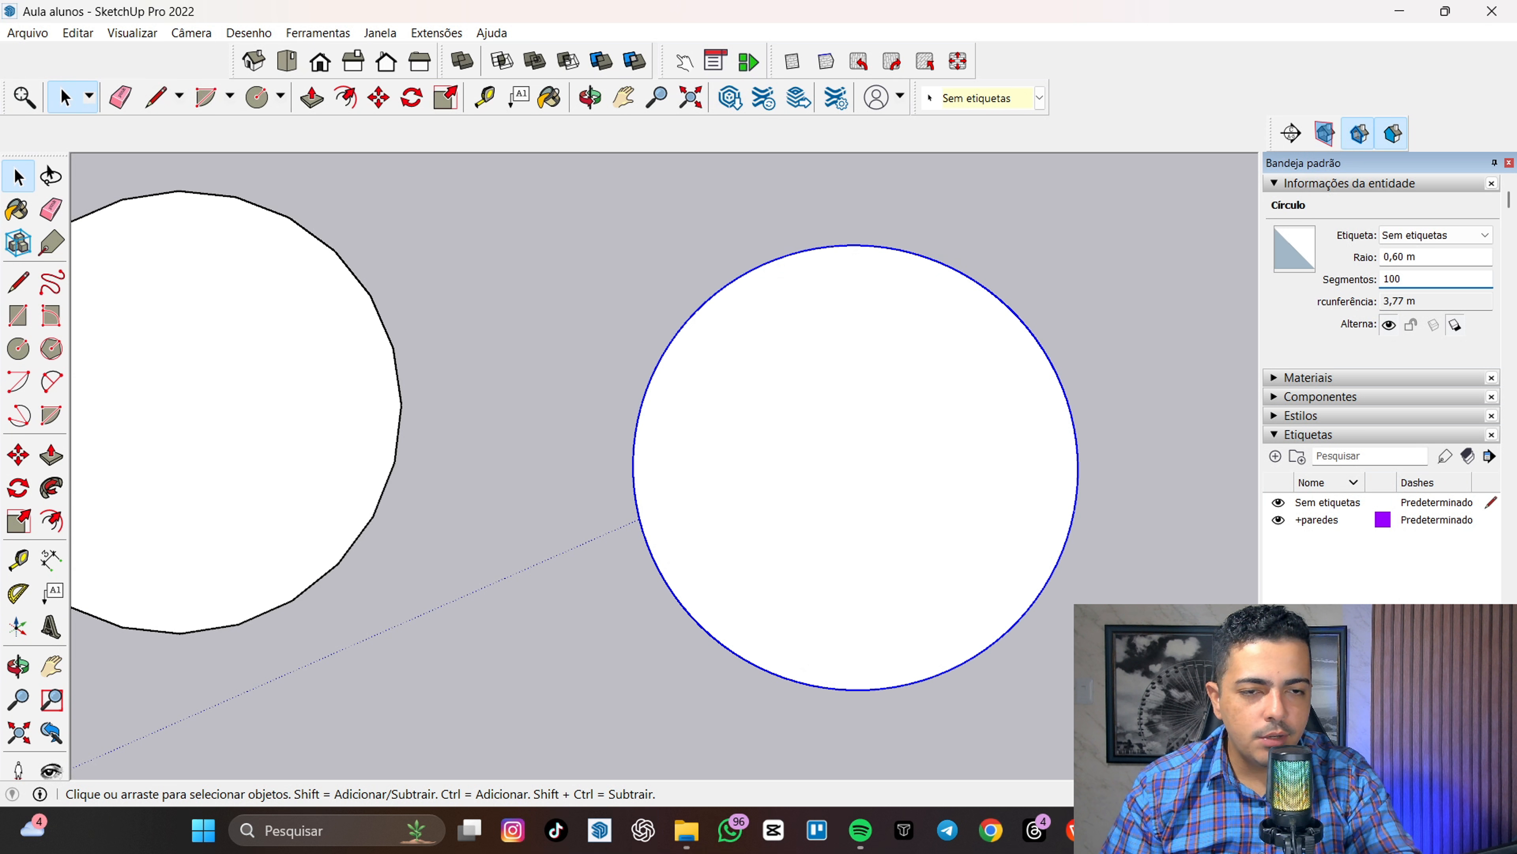
scroll(299, 329, up, 2)
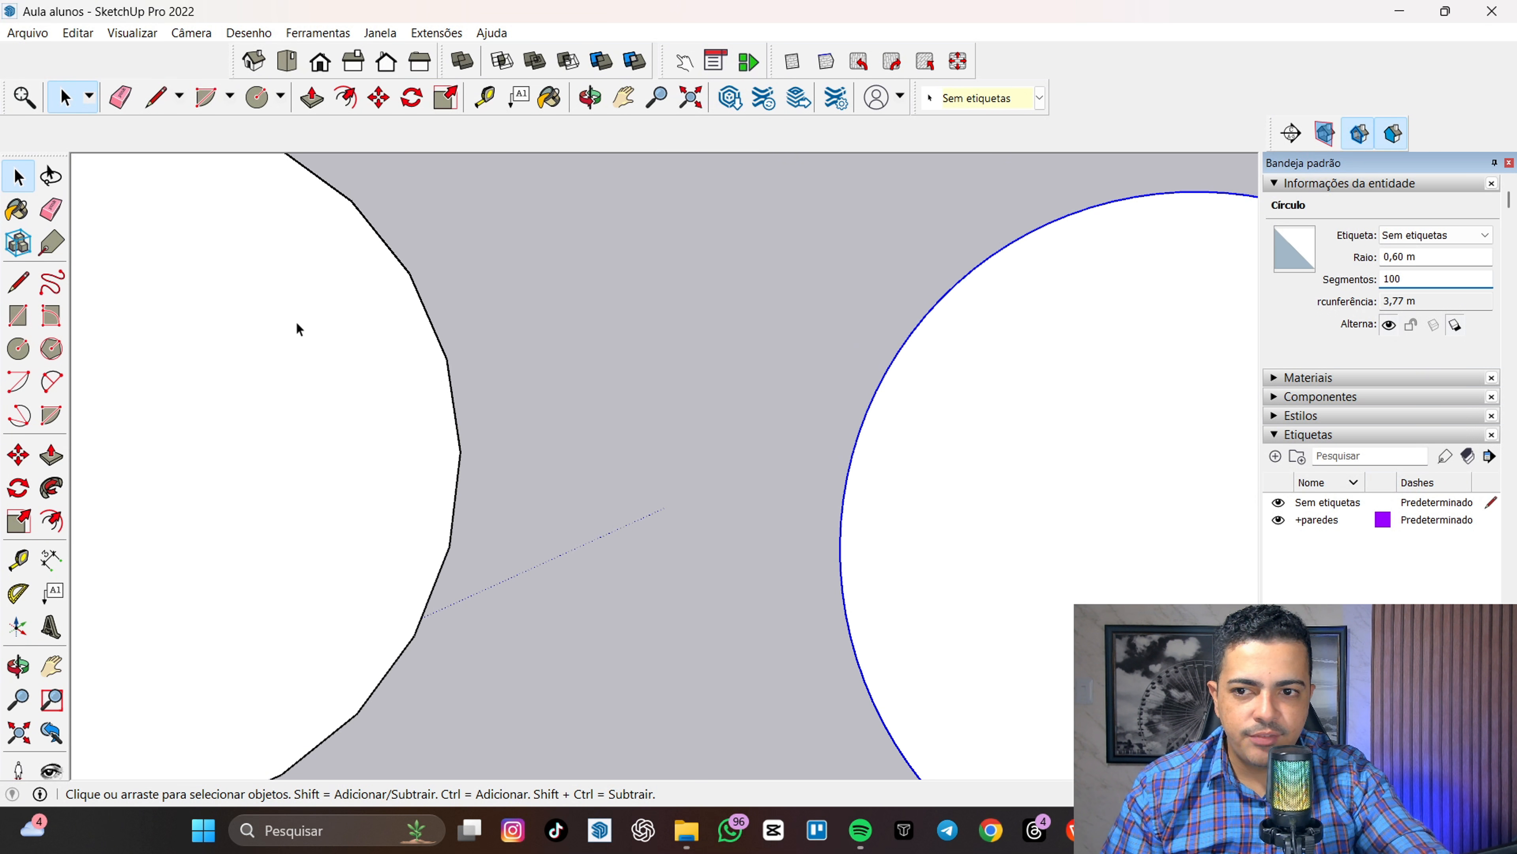
scroll(507, 412, down, 2)
click(452, 341)
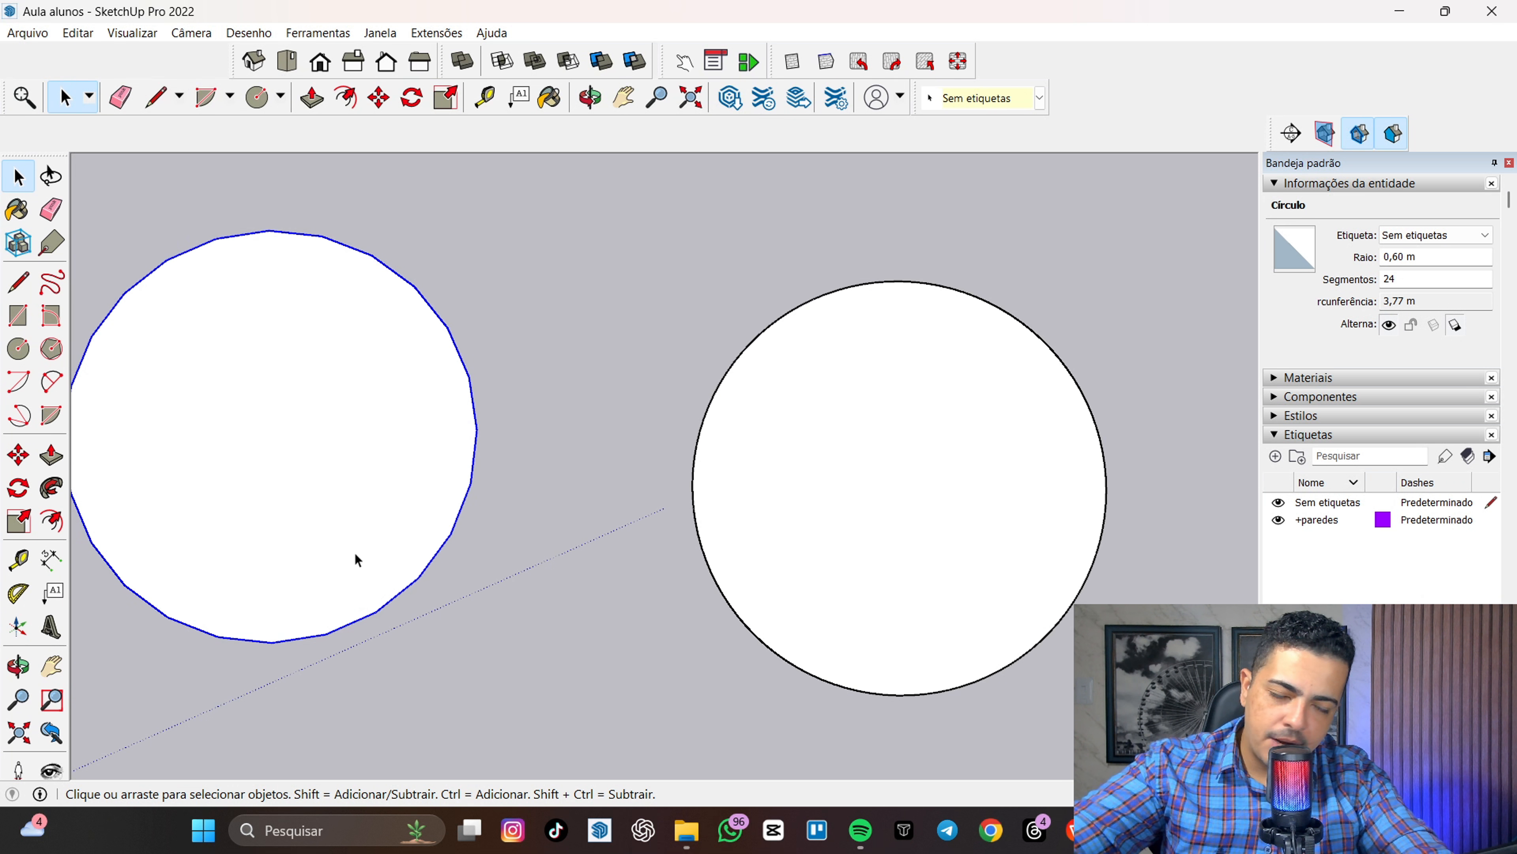
- Set the second circle's segment count to 500
click(748, 347)
scroll(681, 502, up, 6)
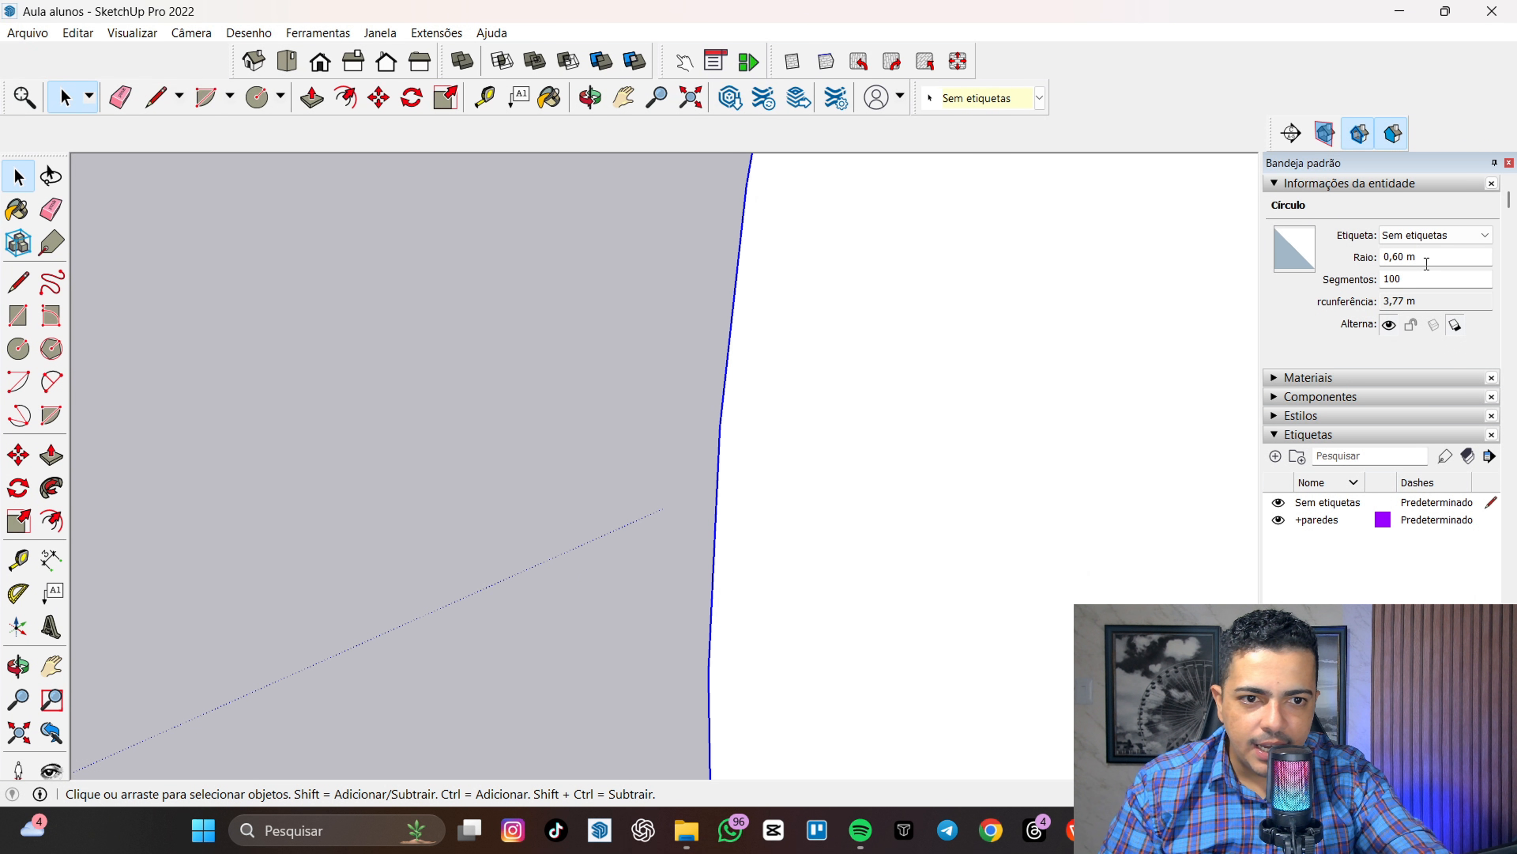
double_click(1413, 280)
text(500)
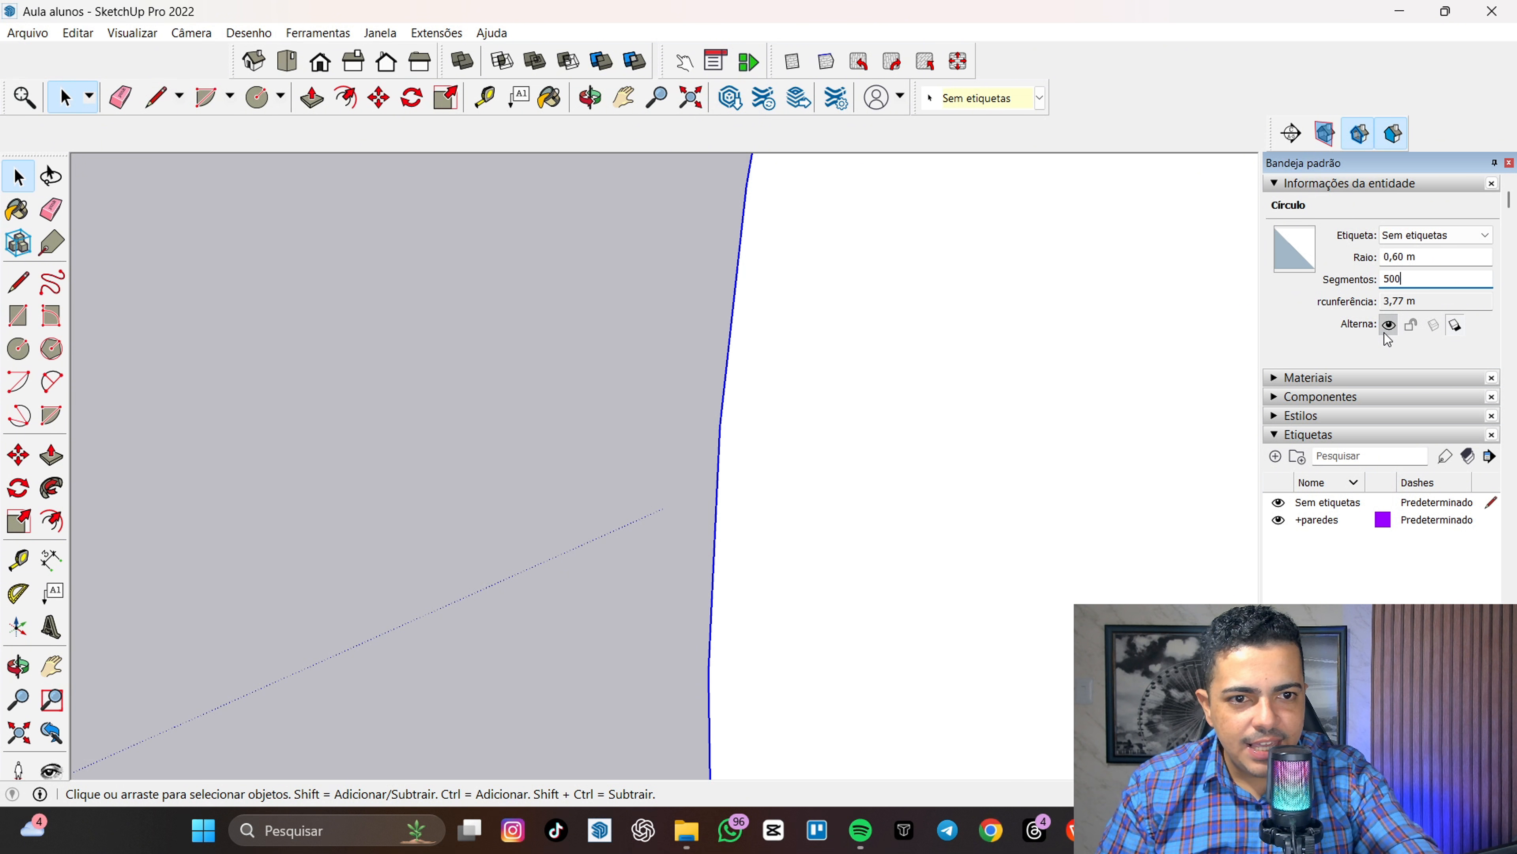
key(Return)
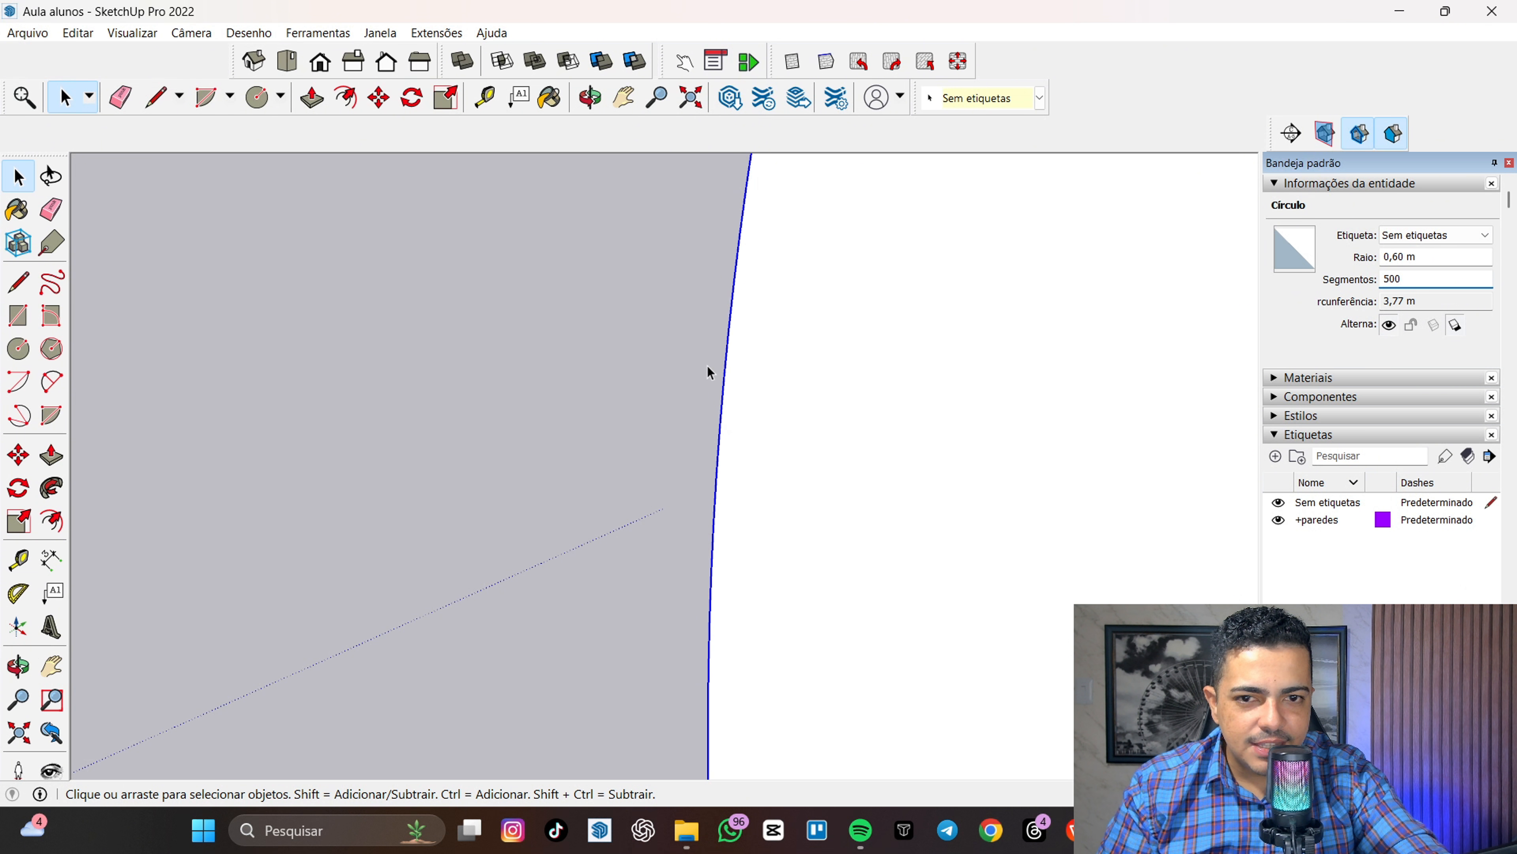
- Try to set the second circle's segment count to 700
scroll(958, 400, down, 8)
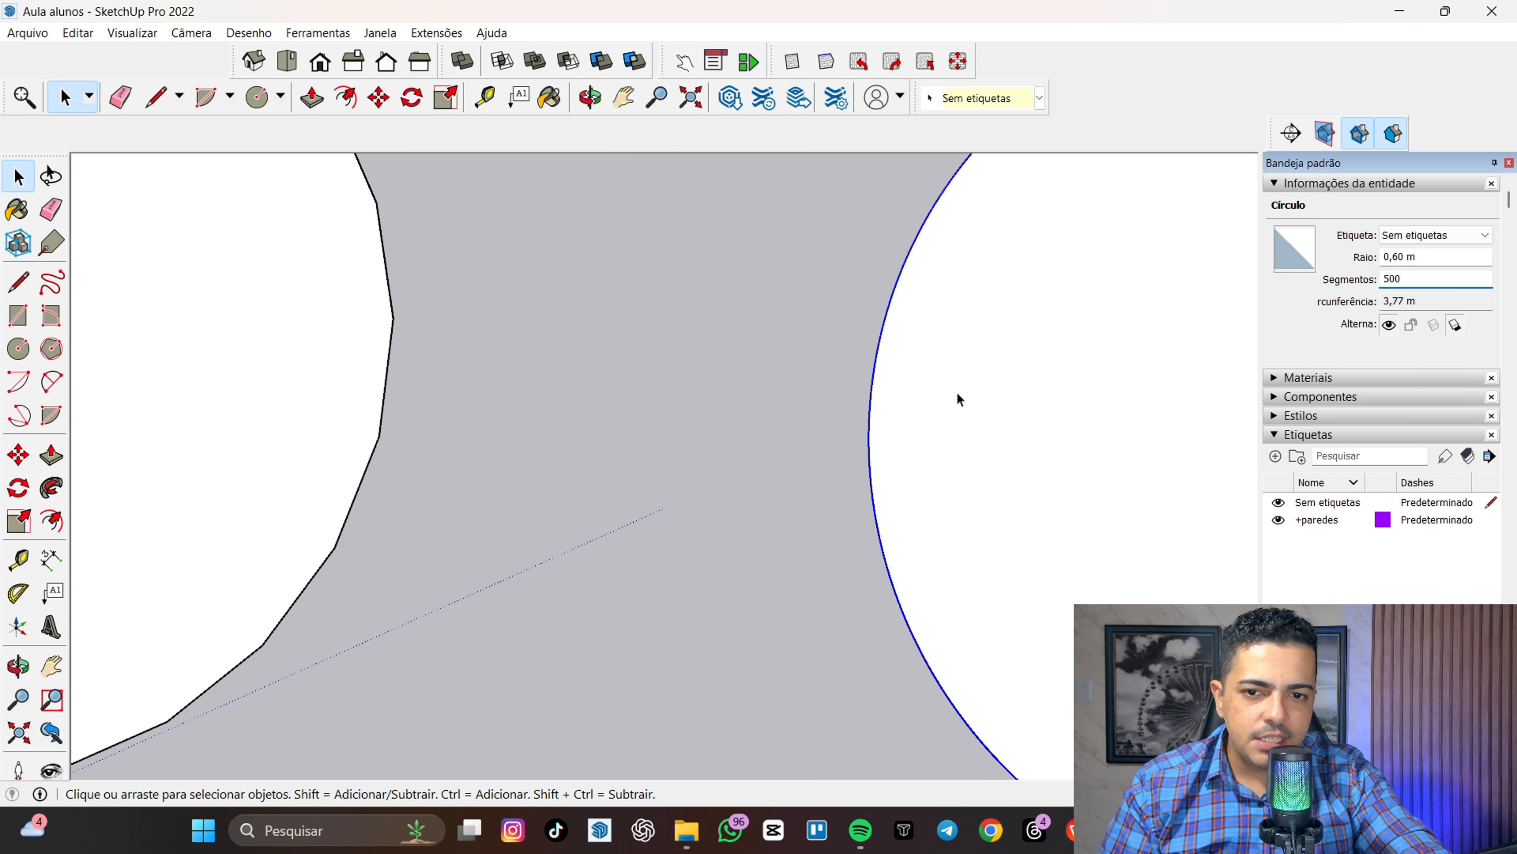
scroll(1163, 422, up, 3)
drag(1426, 274, 1336, 281)
text(700)
key(Return)
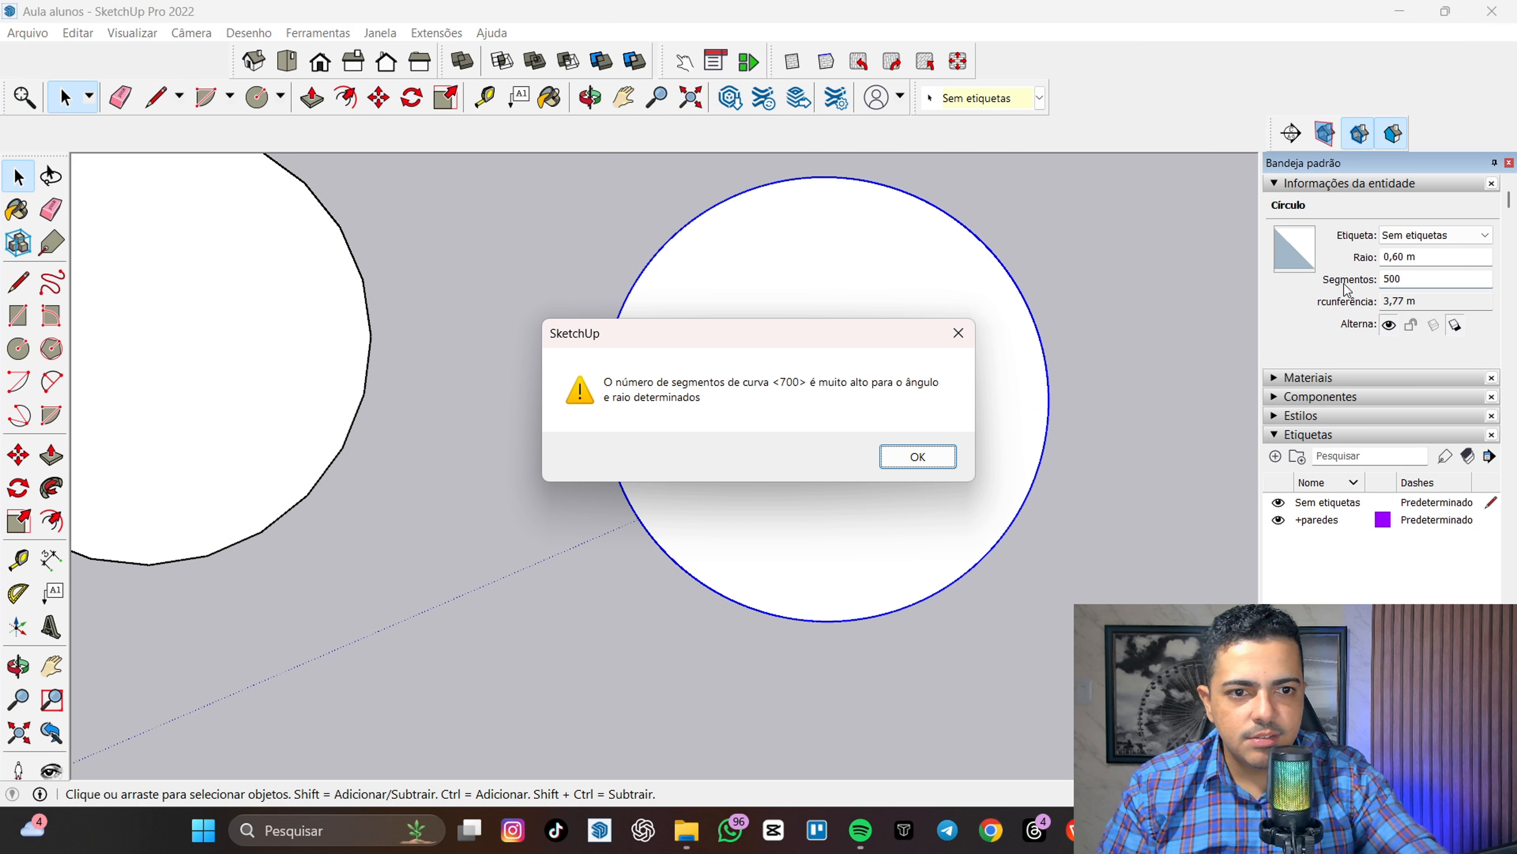
click(958, 338)
- Set the second circle's segment count to 600
drag(1398, 279, 1311, 284)
text(600)
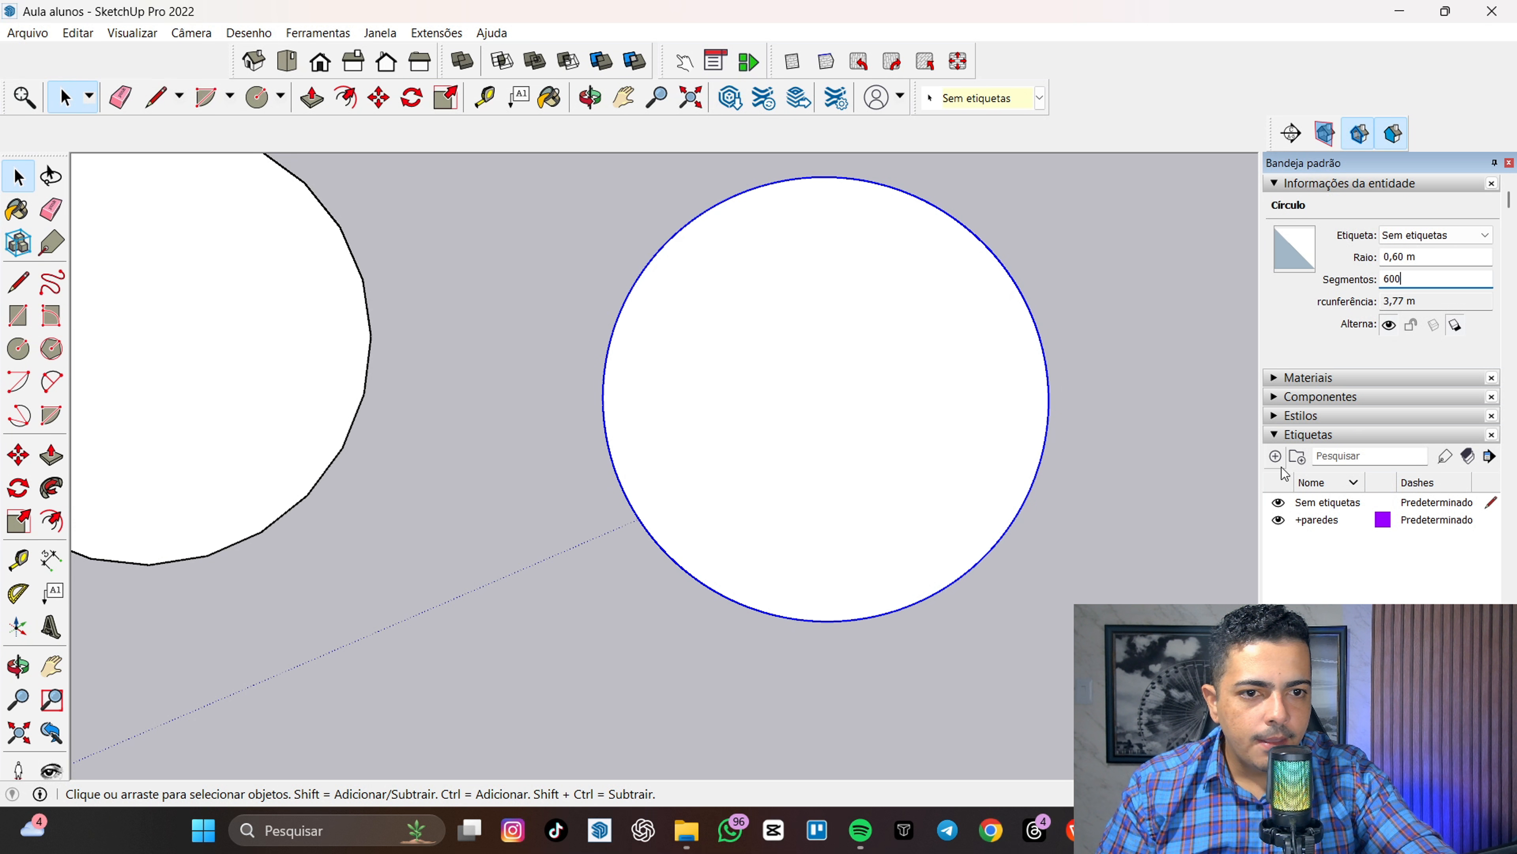
click(1037, 565)
- Compare the outline smoothness of the two circles from several distances and angles
scroll(1026, 315, down, 4)
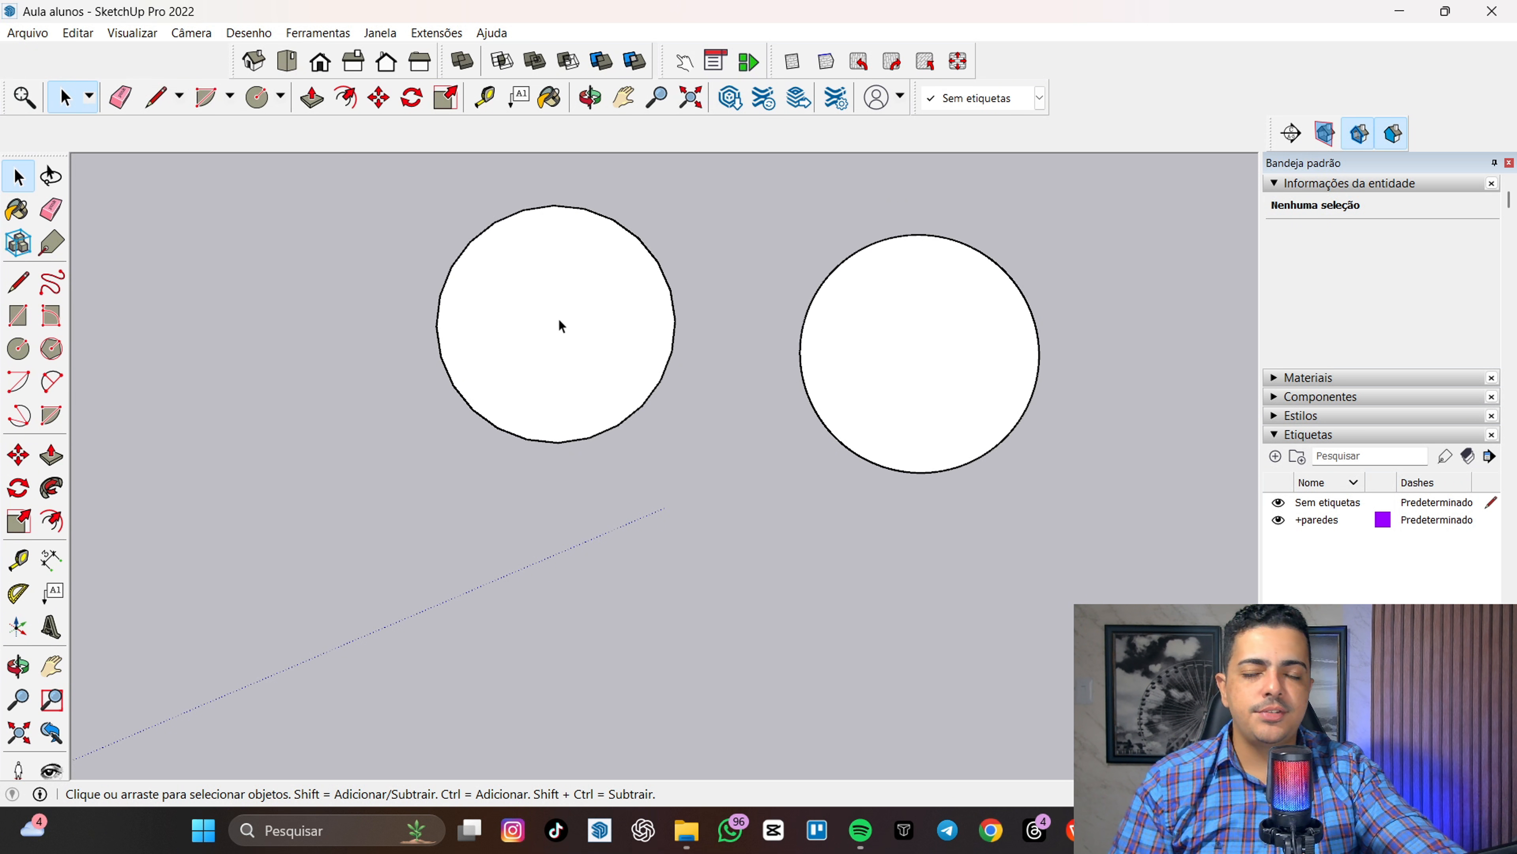
drag(484, 199, 741, 425)
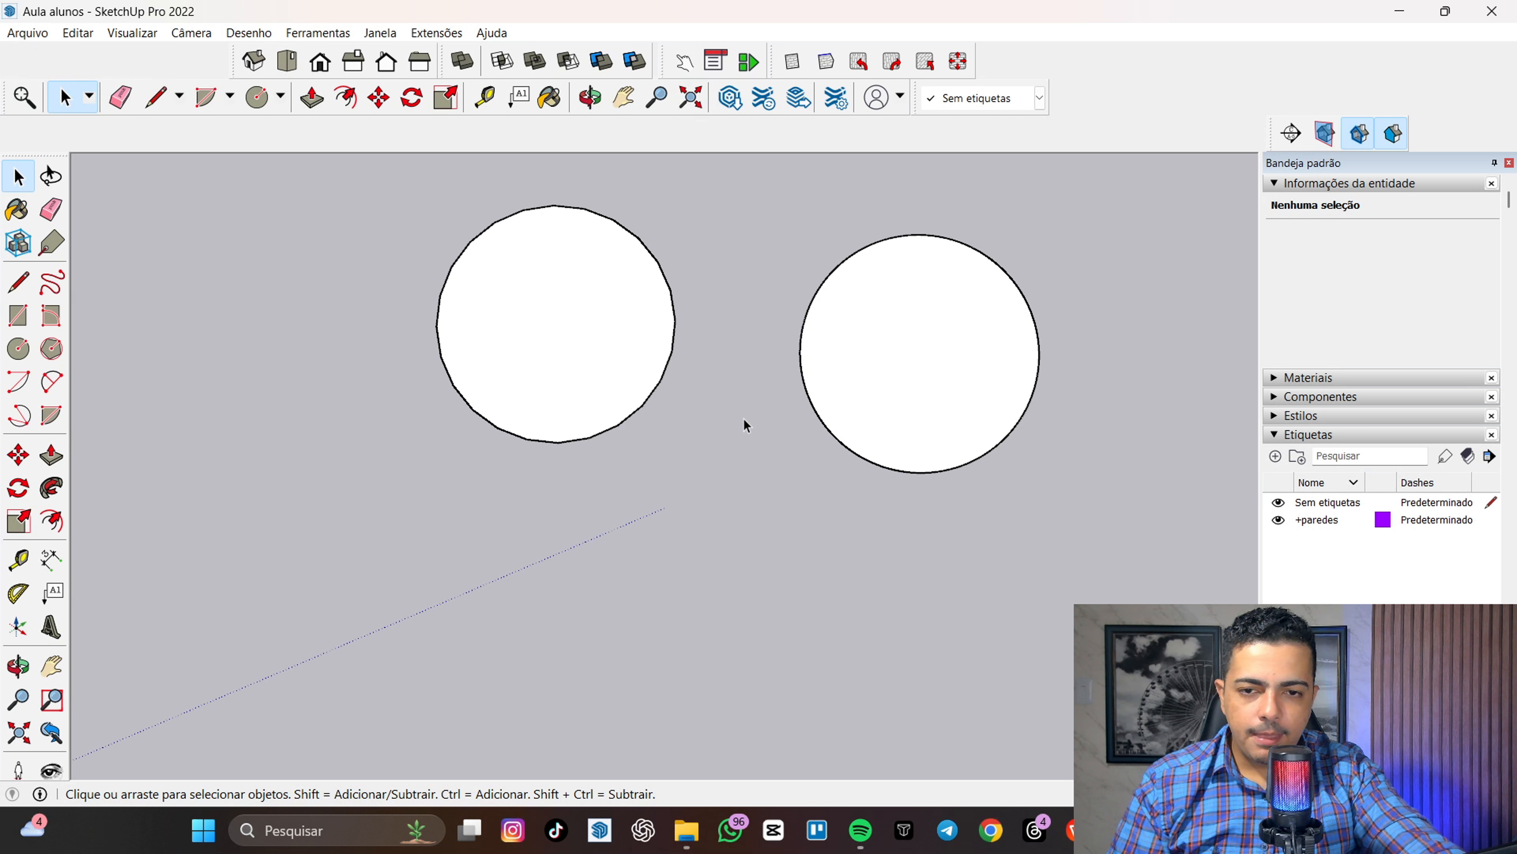
scroll(1013, 352, up, 2)
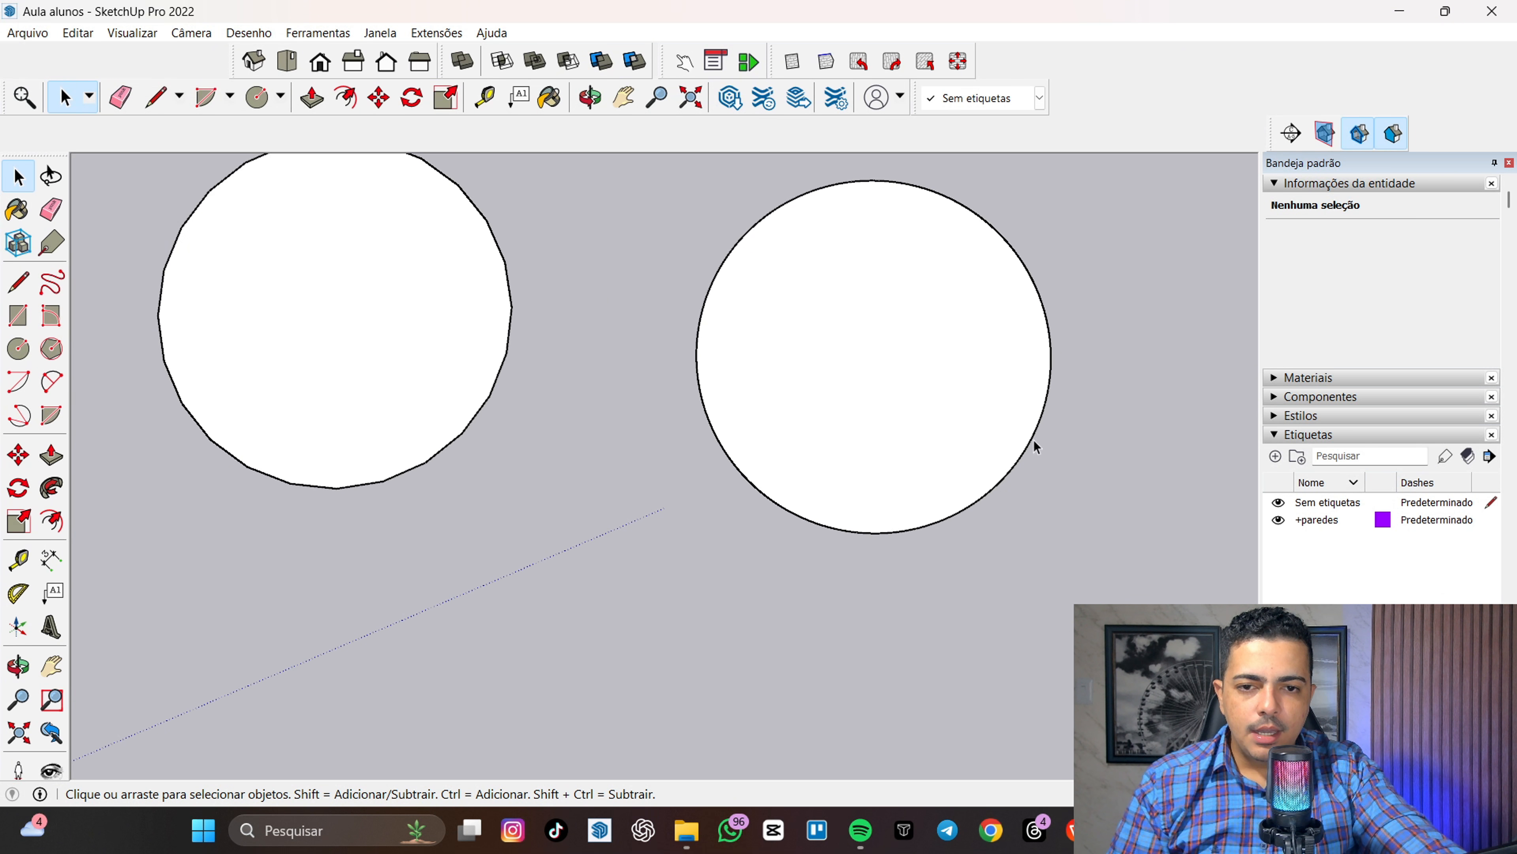
scroll(1034, 440, down, 2)
middle_drag(1058, 532, 963, 452)
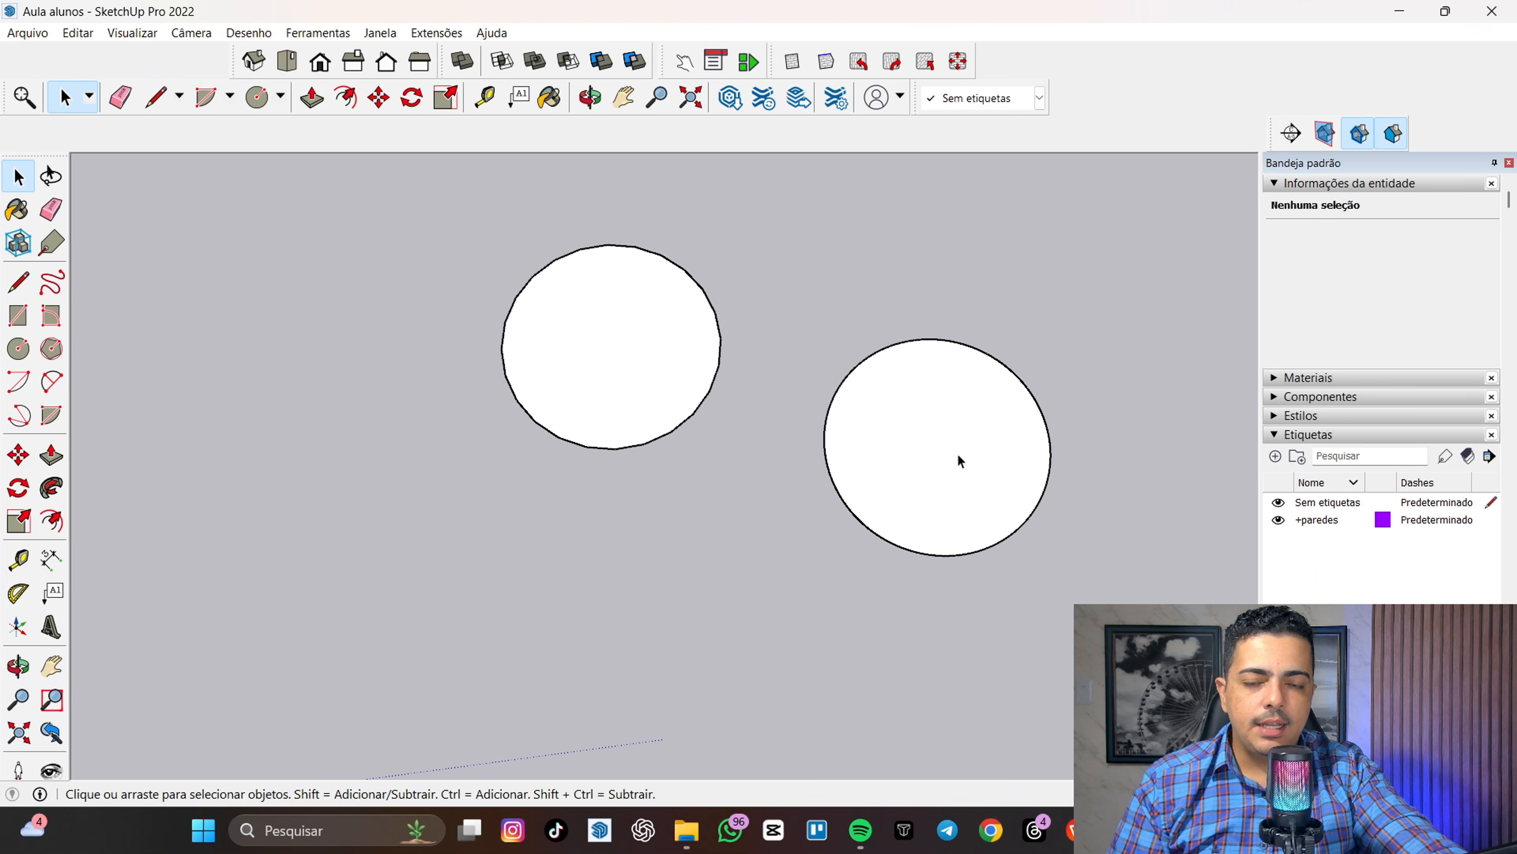
scroll(962, 452, up, 2)
middle_drag(989, 518, 843, 566)
scroll(860, 541, down, 2)
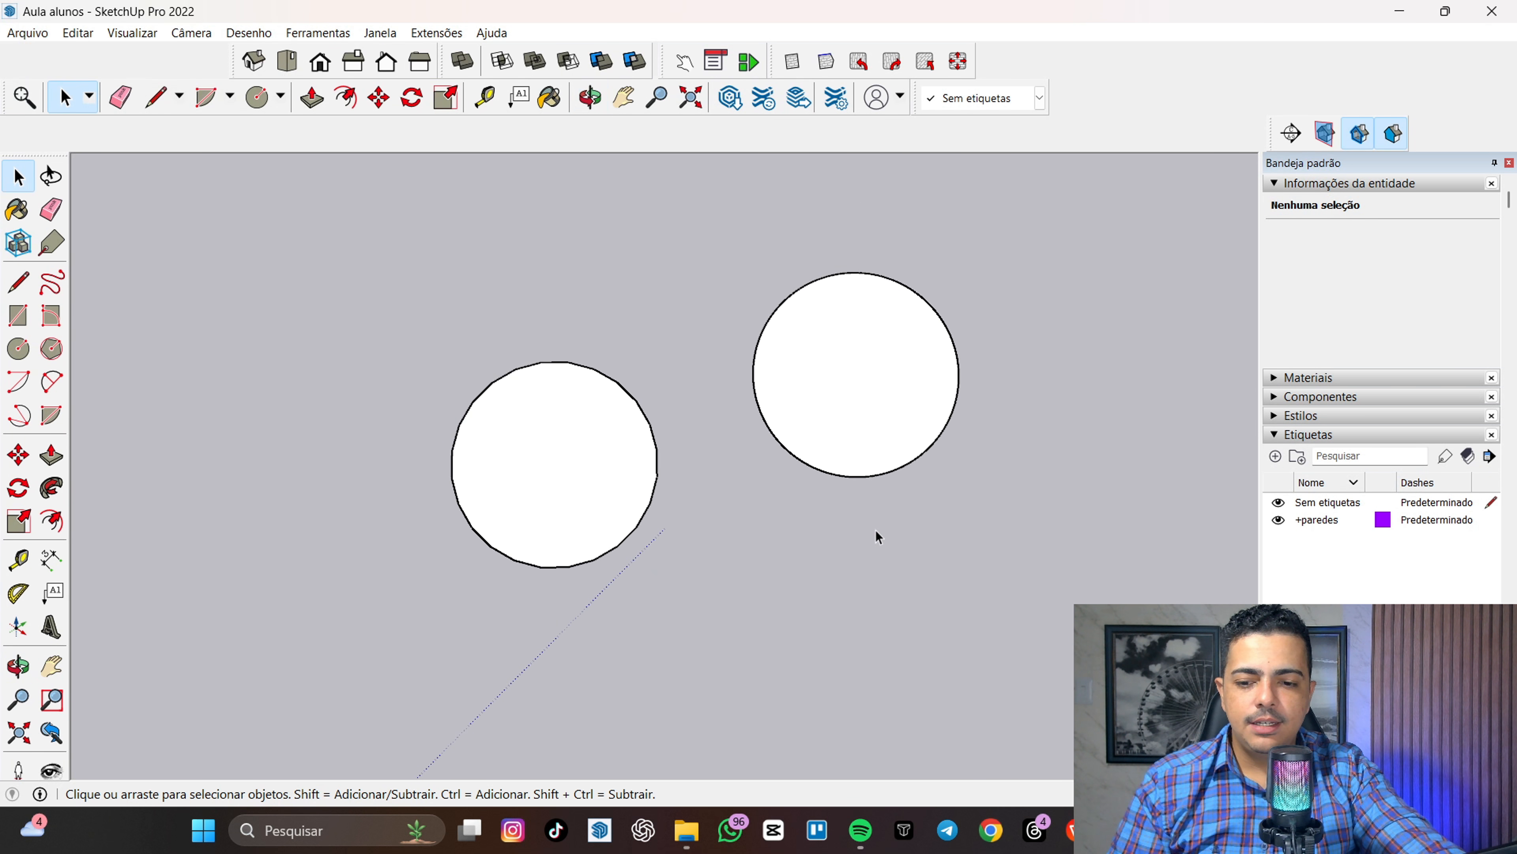
scroll(908, 287, up, 2)
middle_drag(908, 287, 898, 404)
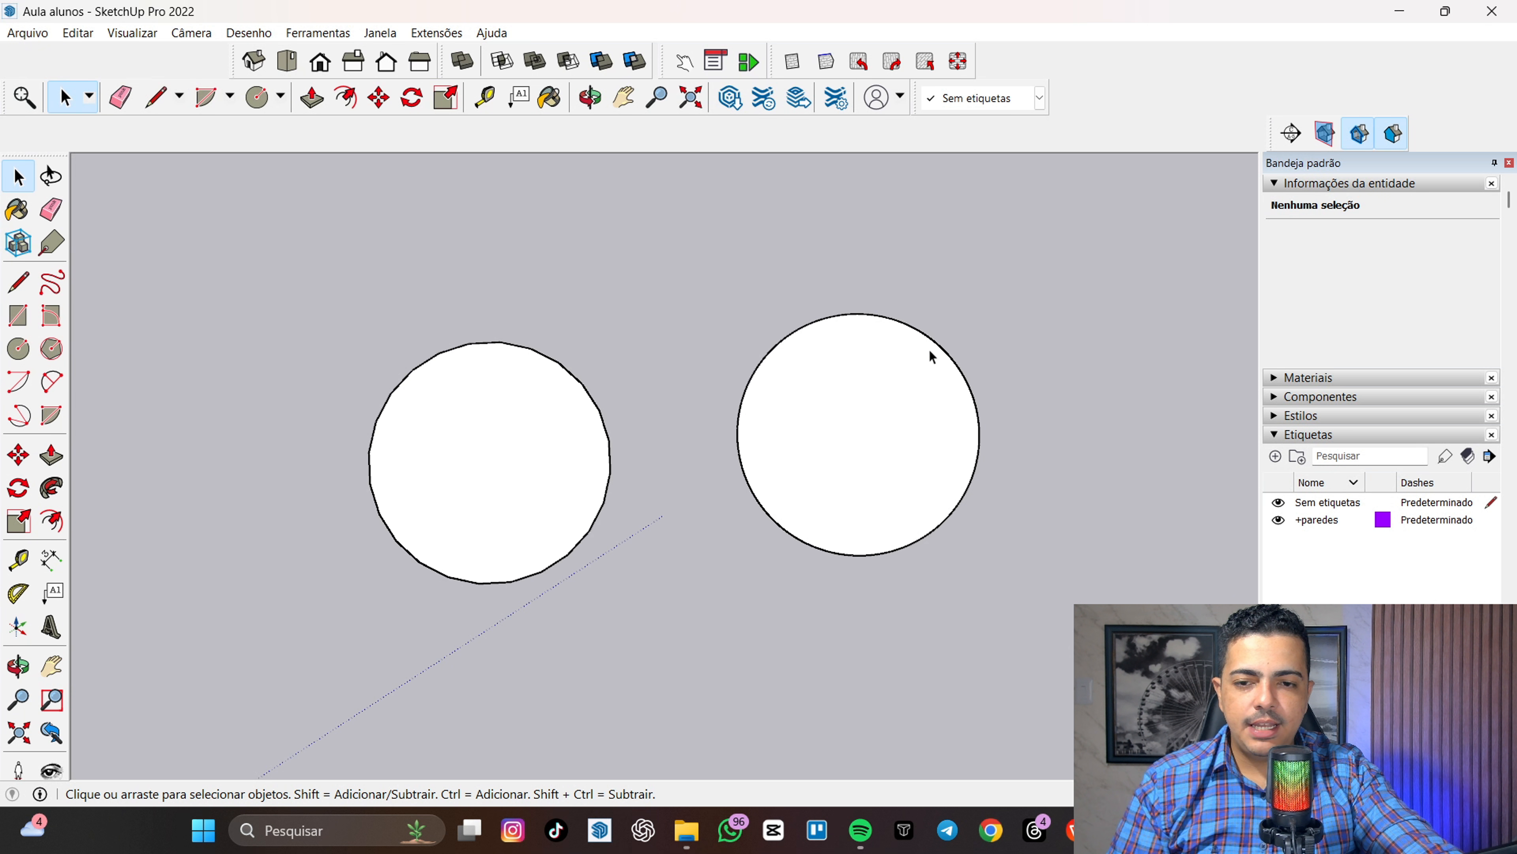
scroll(979, 401, up, 1)
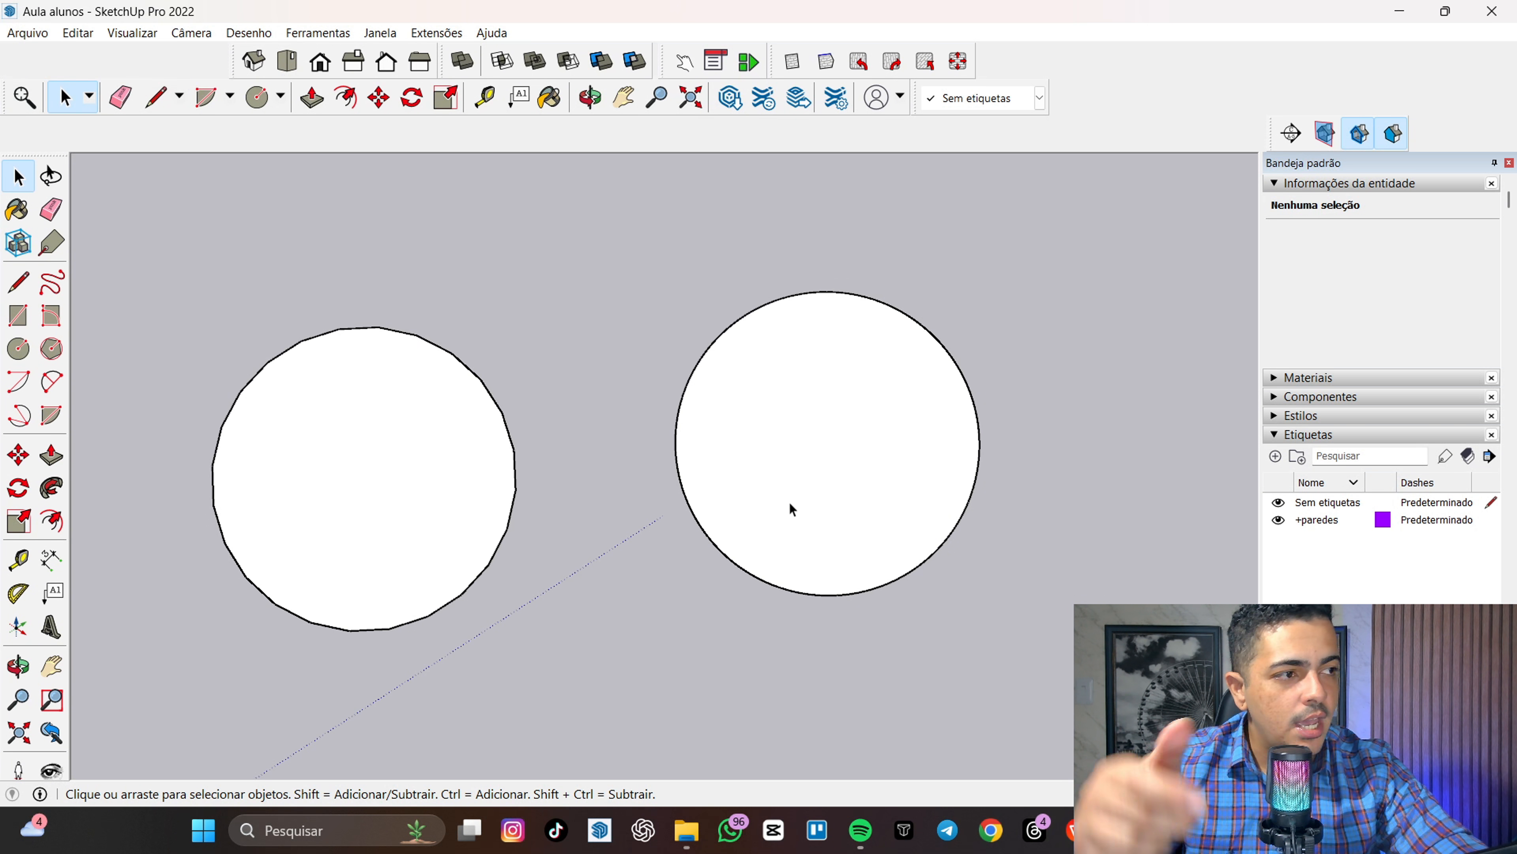
- Group the face and outline of the smooth 600-segment circle
click(790, 441)
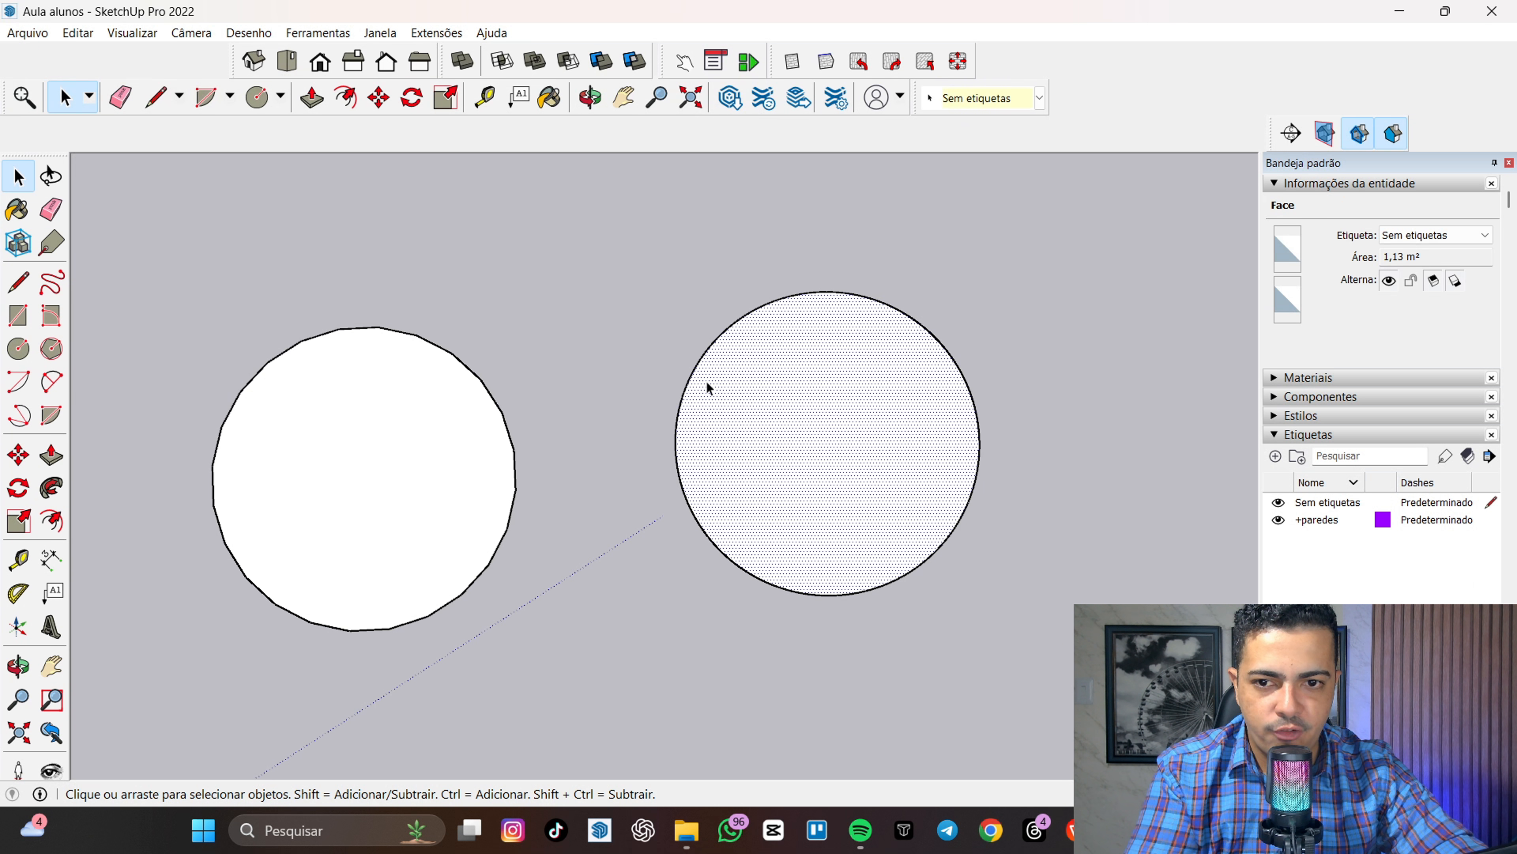
click(693, 376)
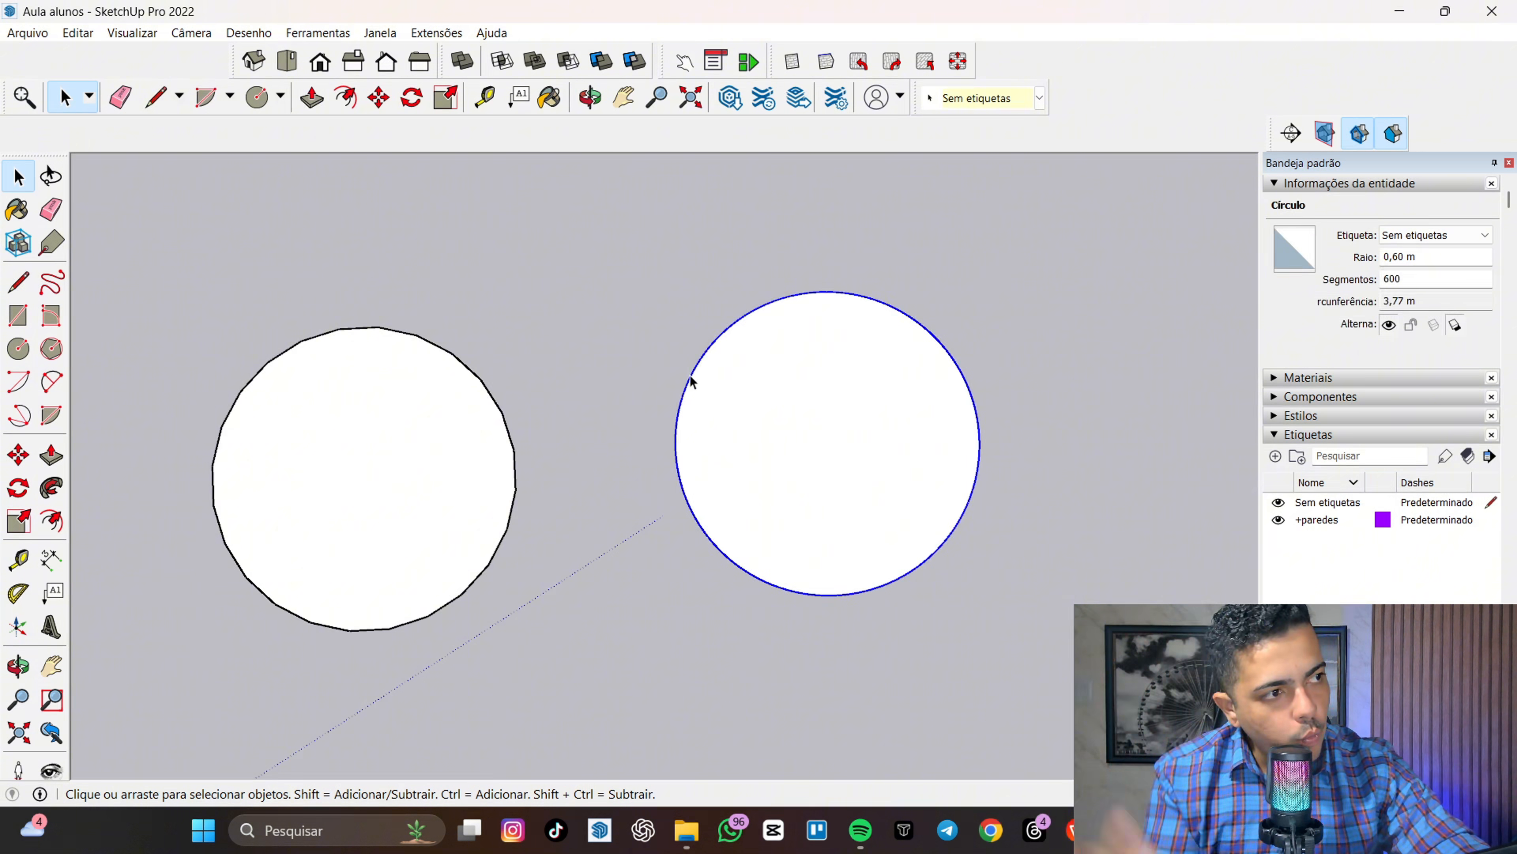
drag(555, 232, 1084, 669)
right_click(845, 442)
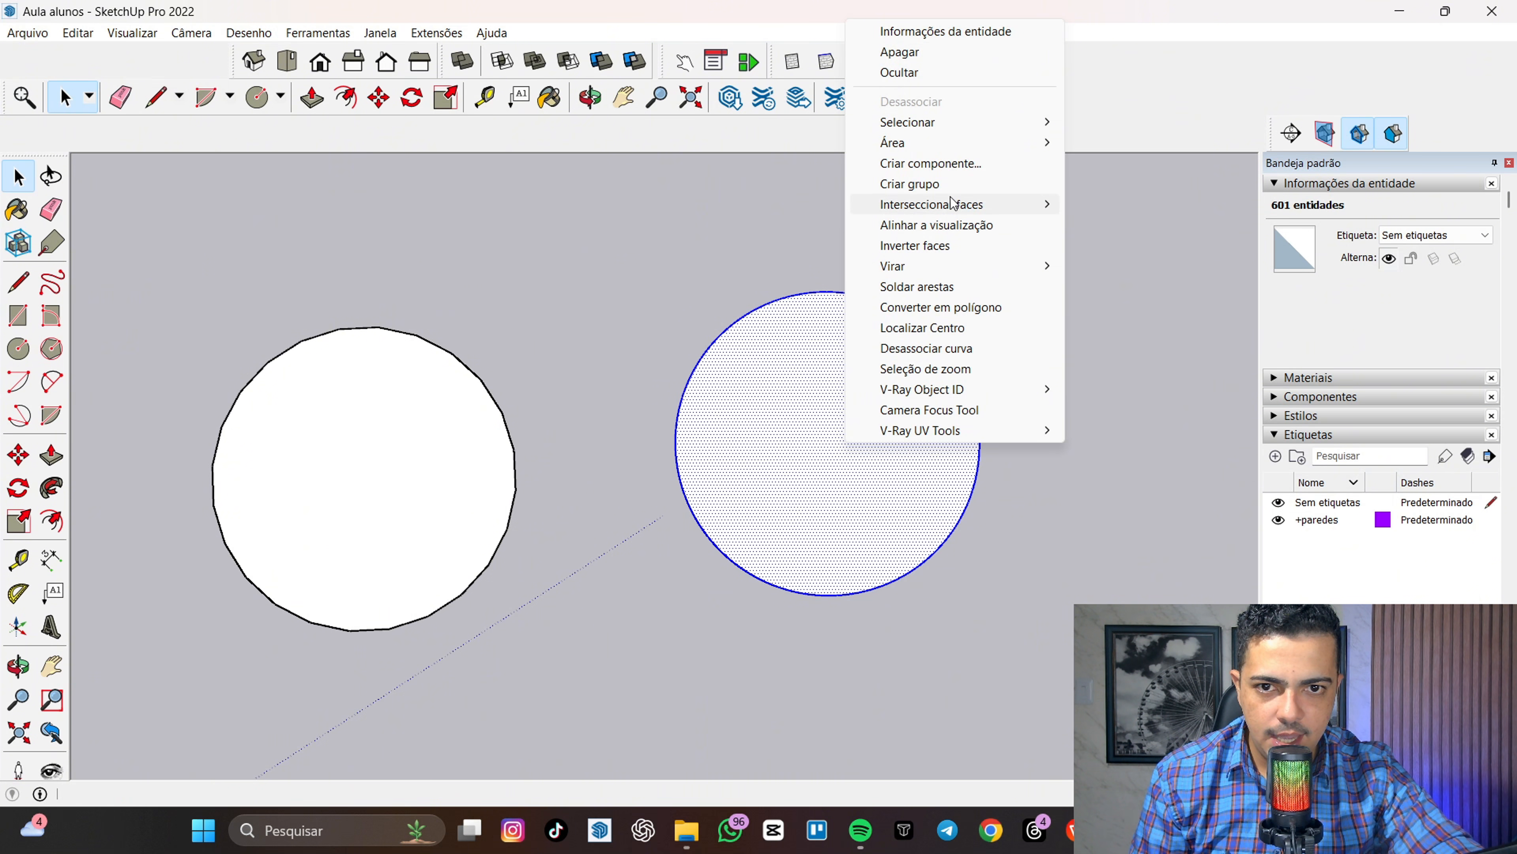
click(941, 186)
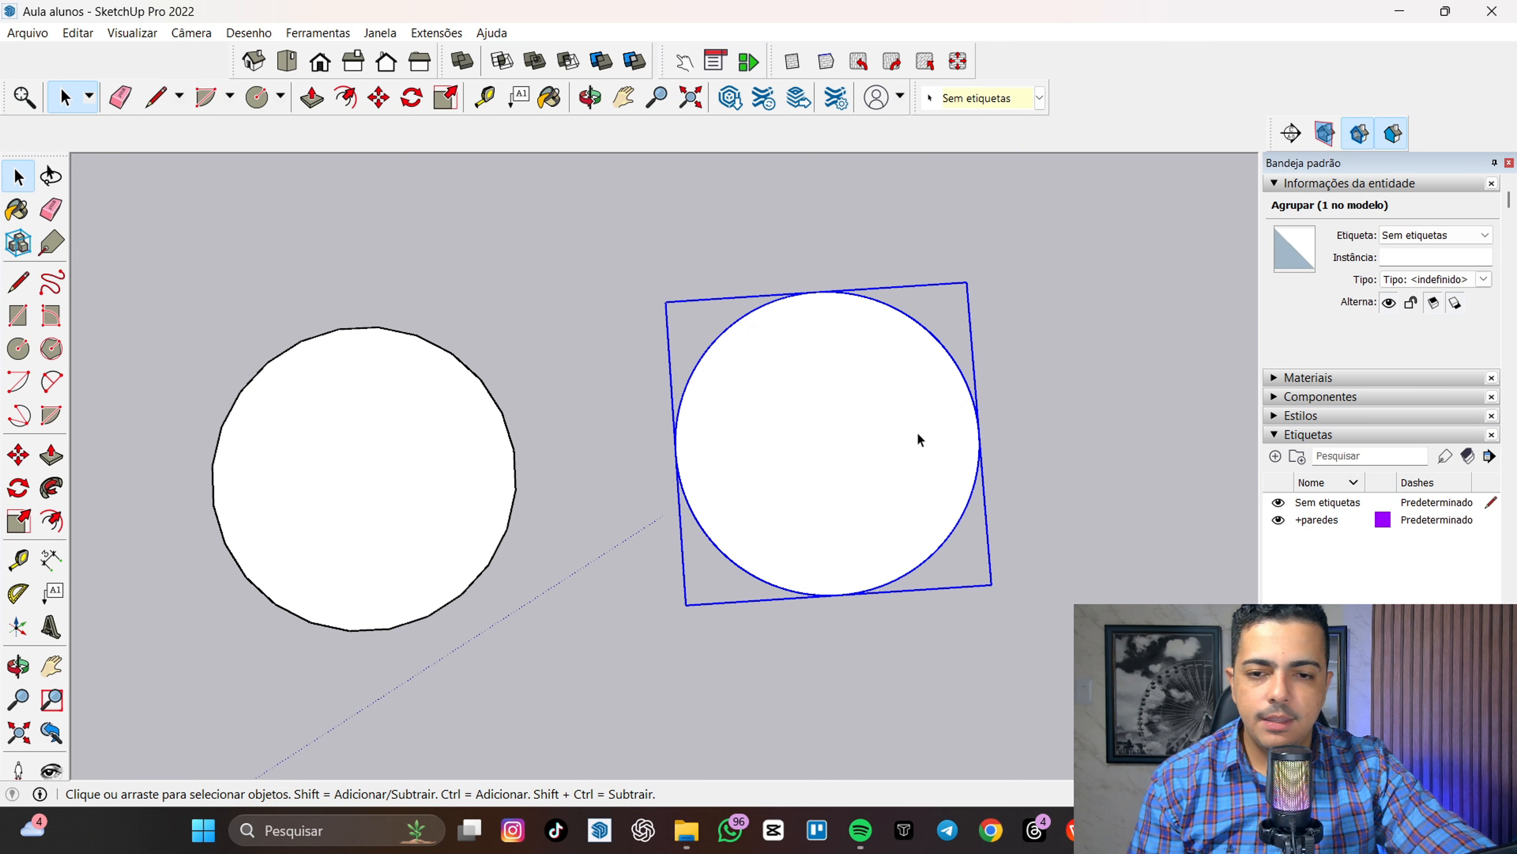
key(Escape)
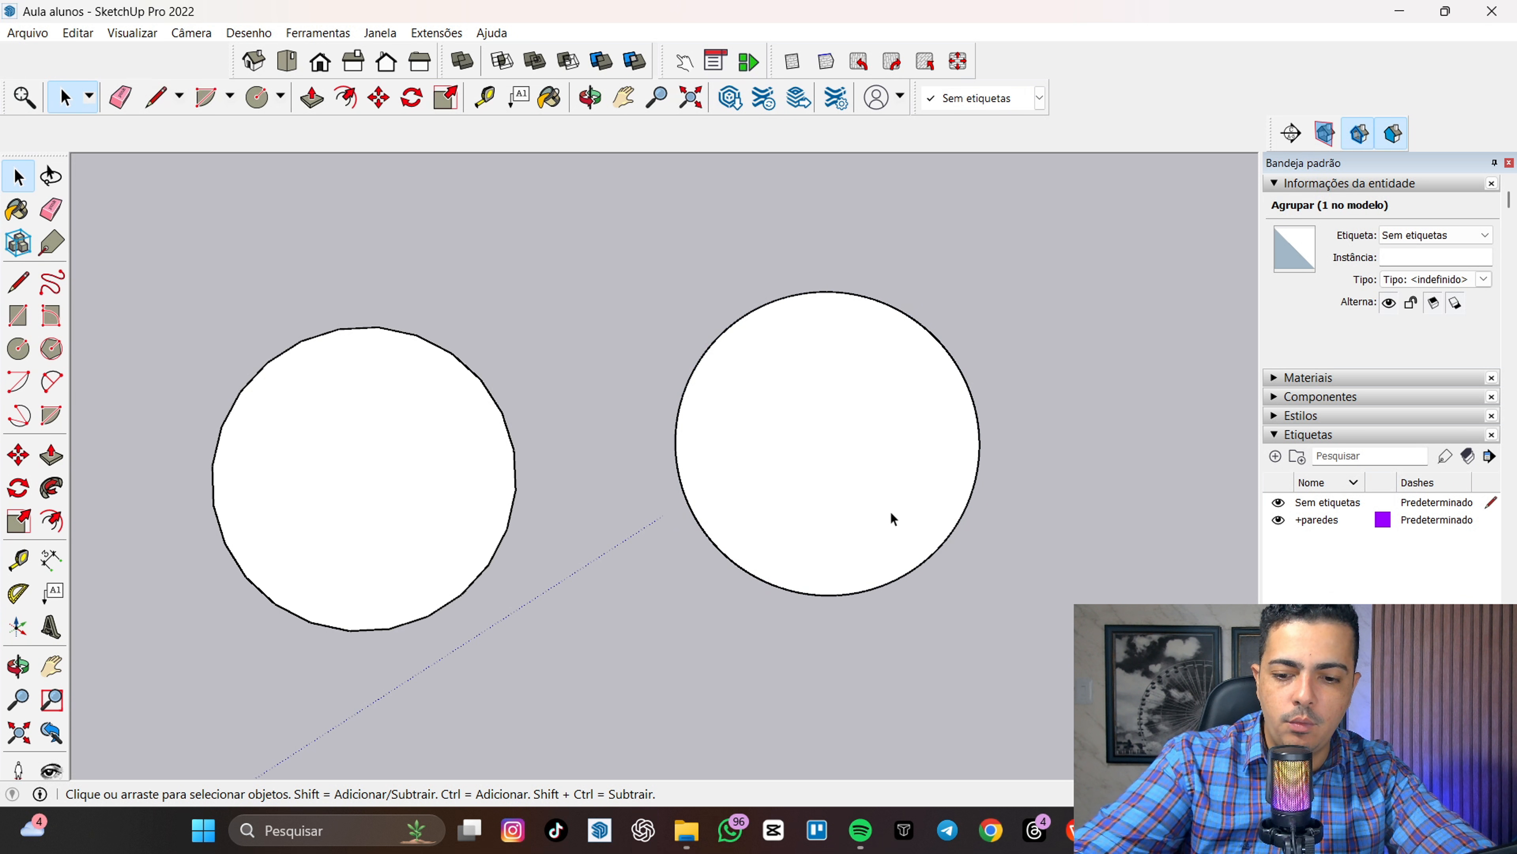
- Move the grouped smooth circle farther away from the coarse circle
key(m)
click(861, 422)
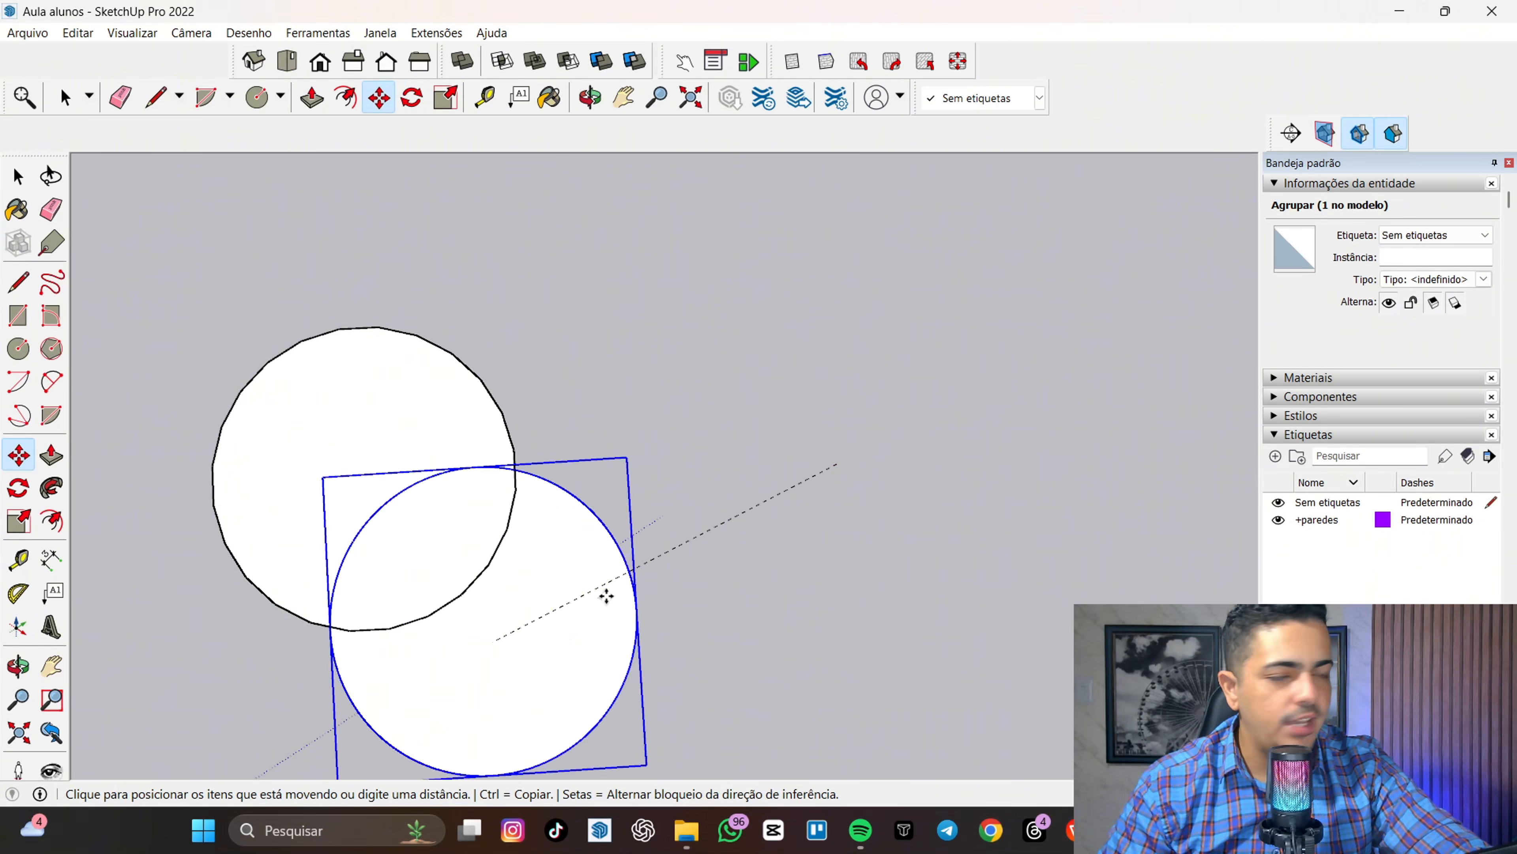
click(1067, 485)
middle_drag(1067, 485, 1076, 546)
scroll(1075, 545, up, 3)
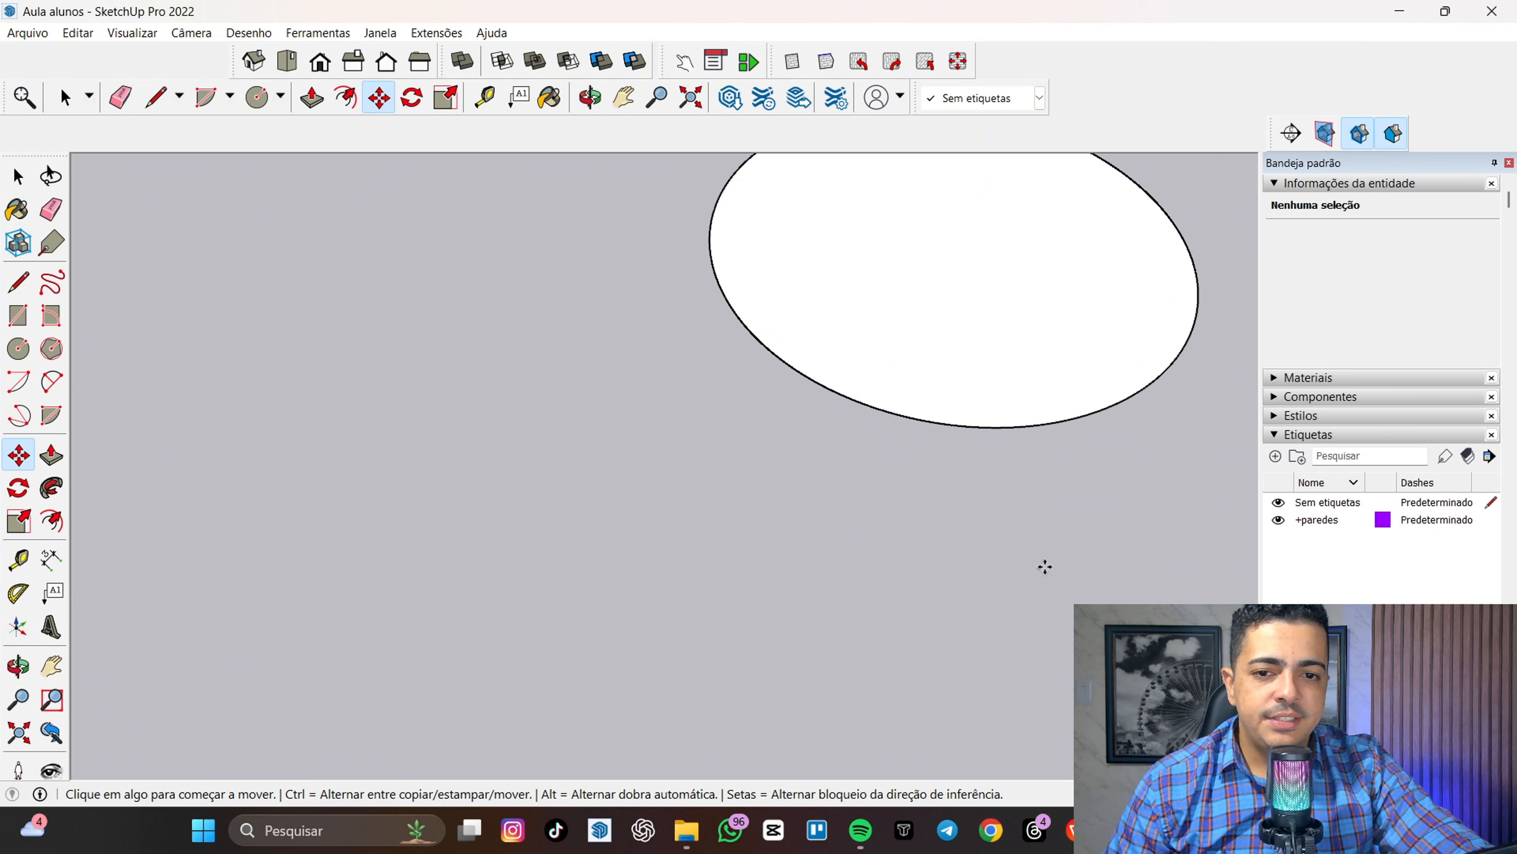
scroll(1046, 573, down, 3)
scroll(1124, 471, up, 3)
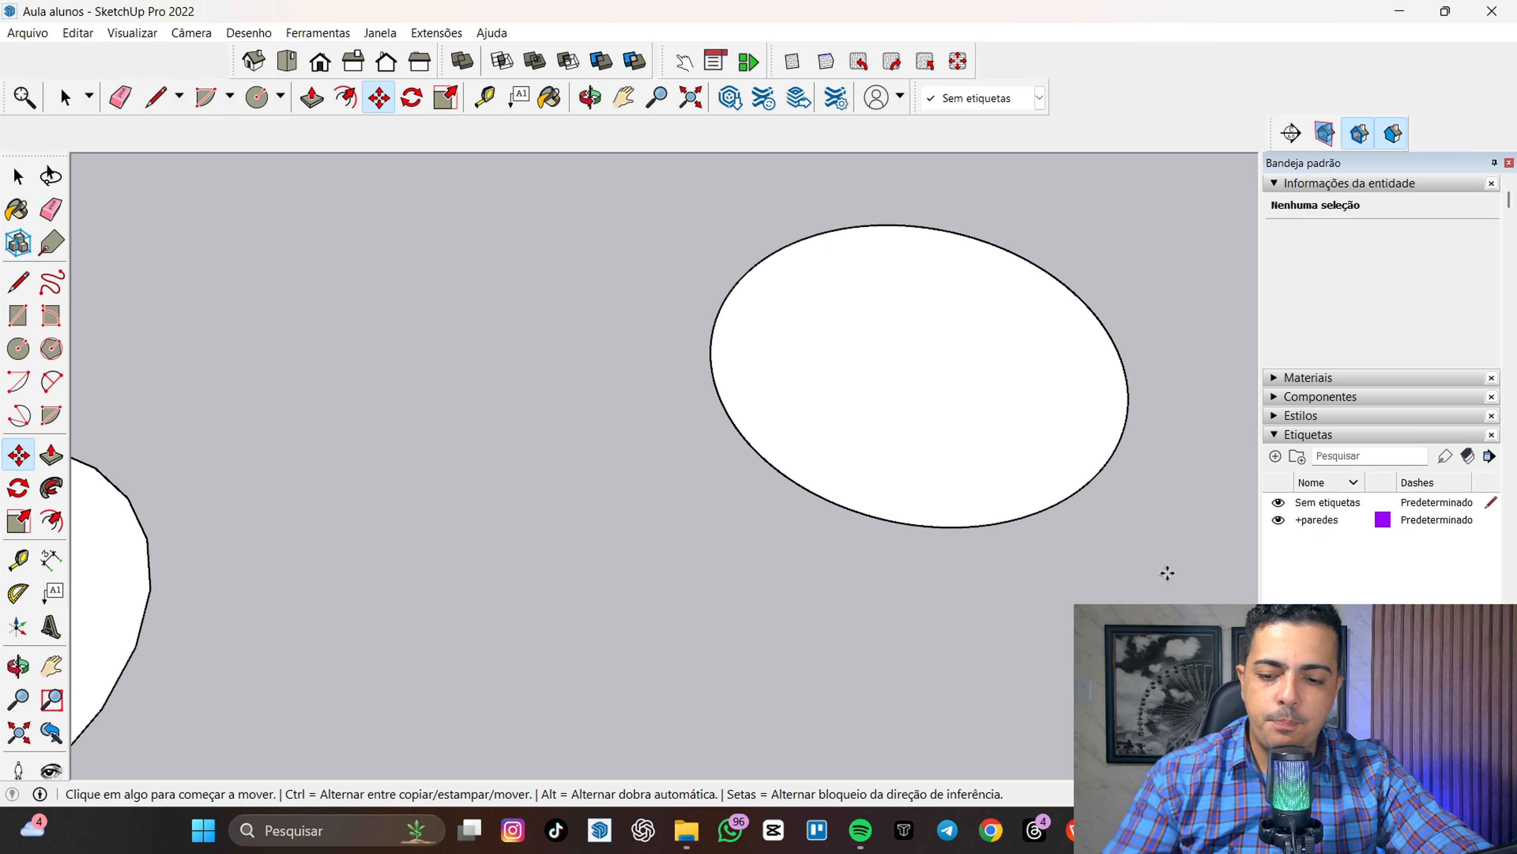
- Open the smooth circle's group for editing and select its face
key(space)
click(984, 392)
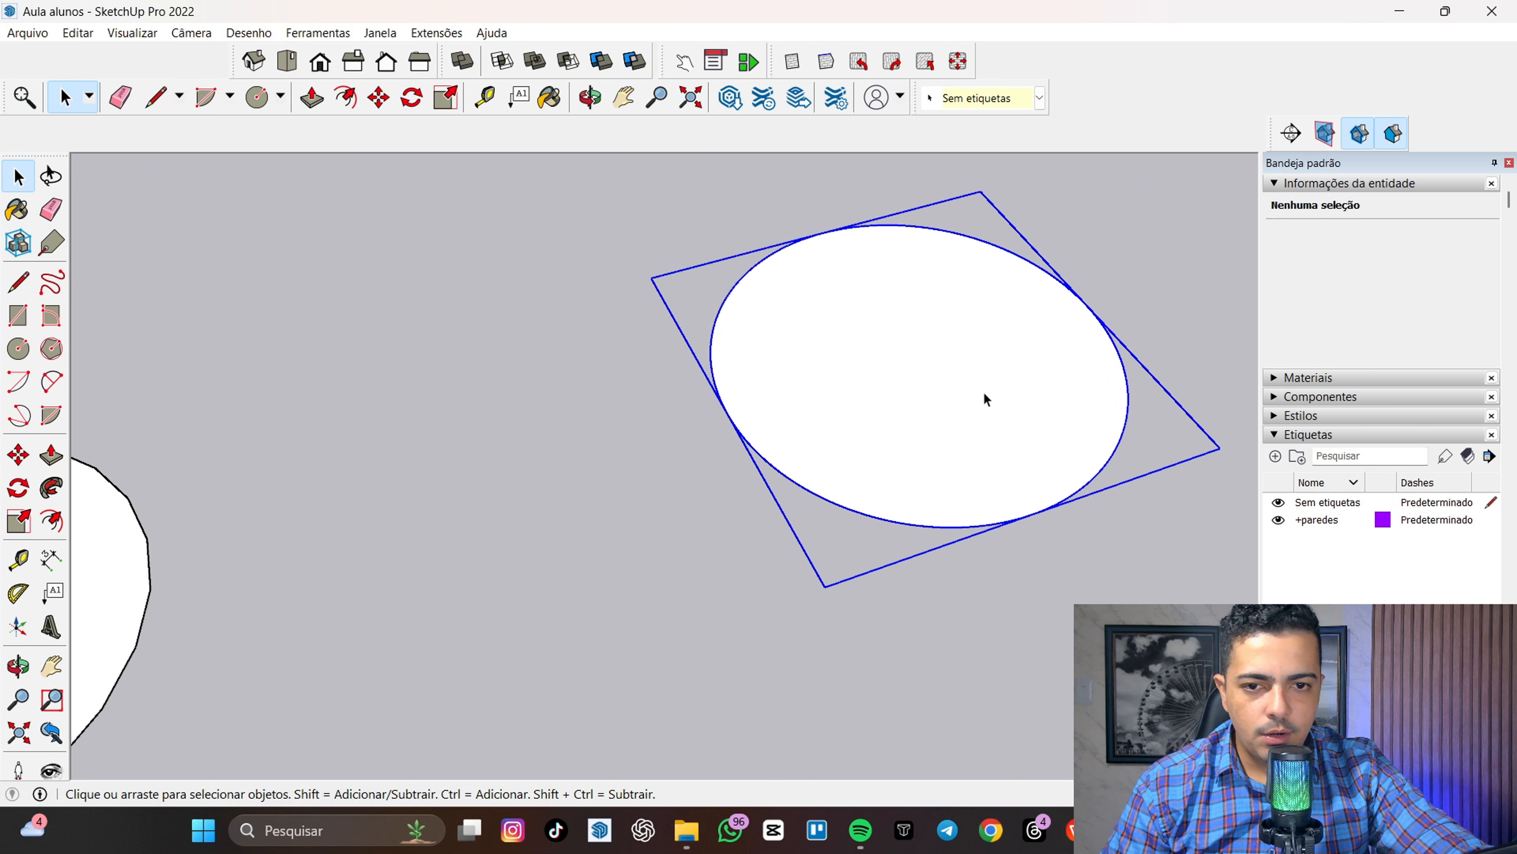
double_click(967, 390)
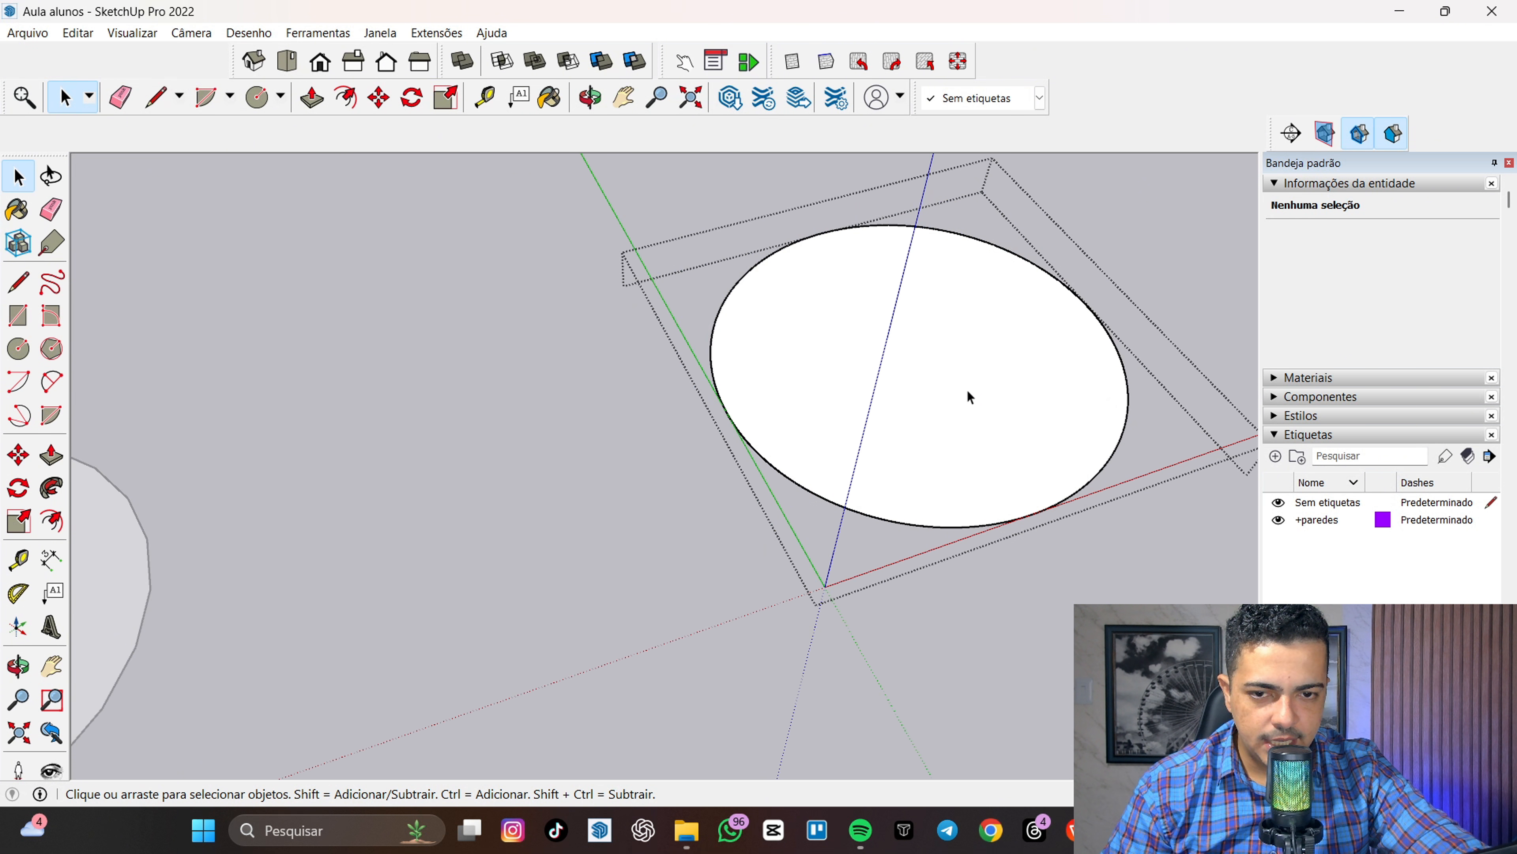
click(969, 390)
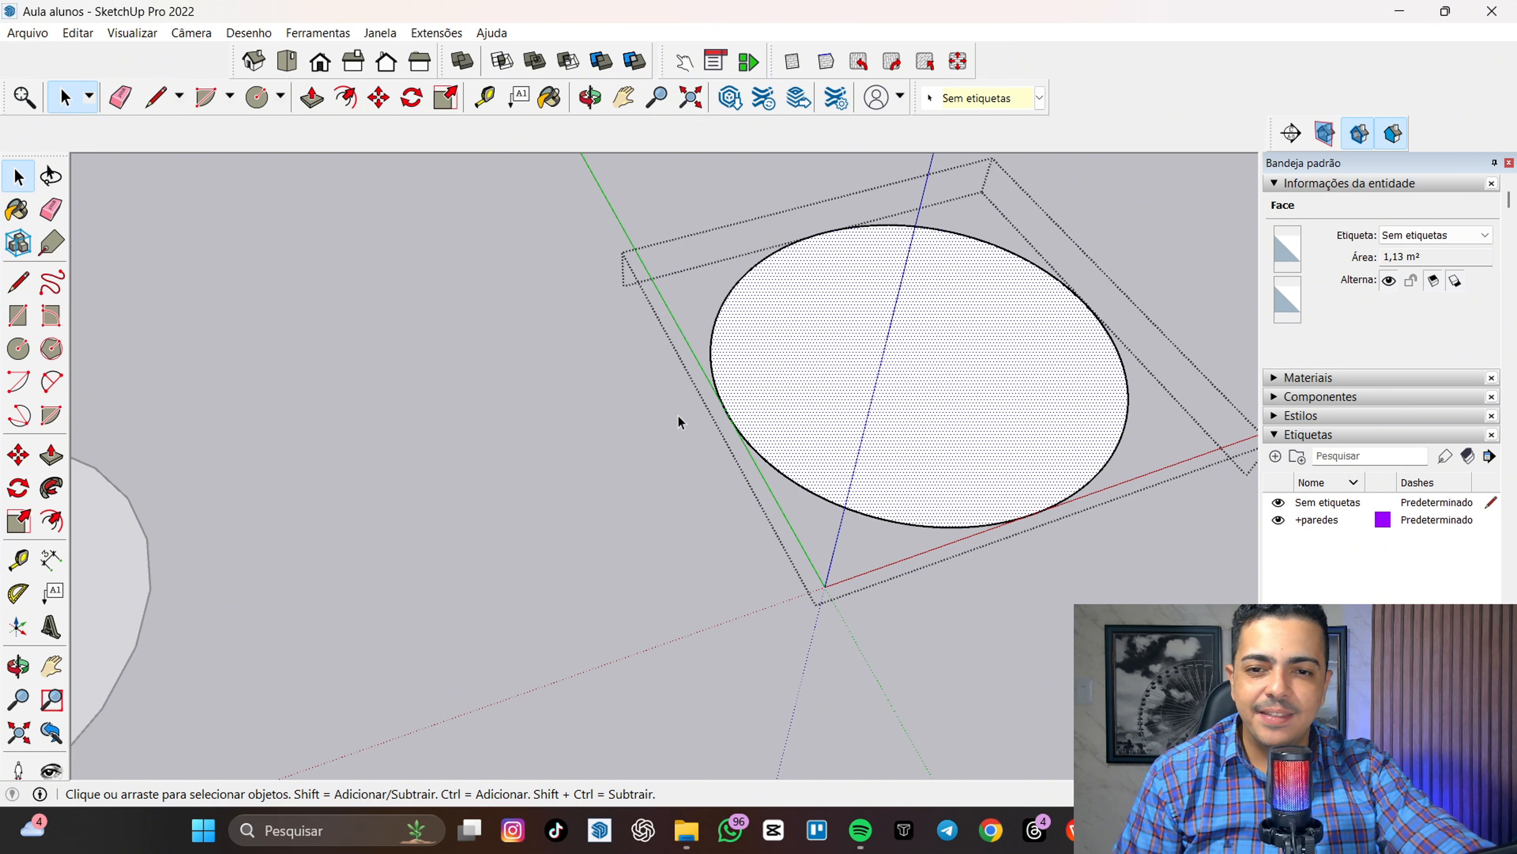
- Try to extrude the circular face inside the group into a disc with Push/Pull
key(p)
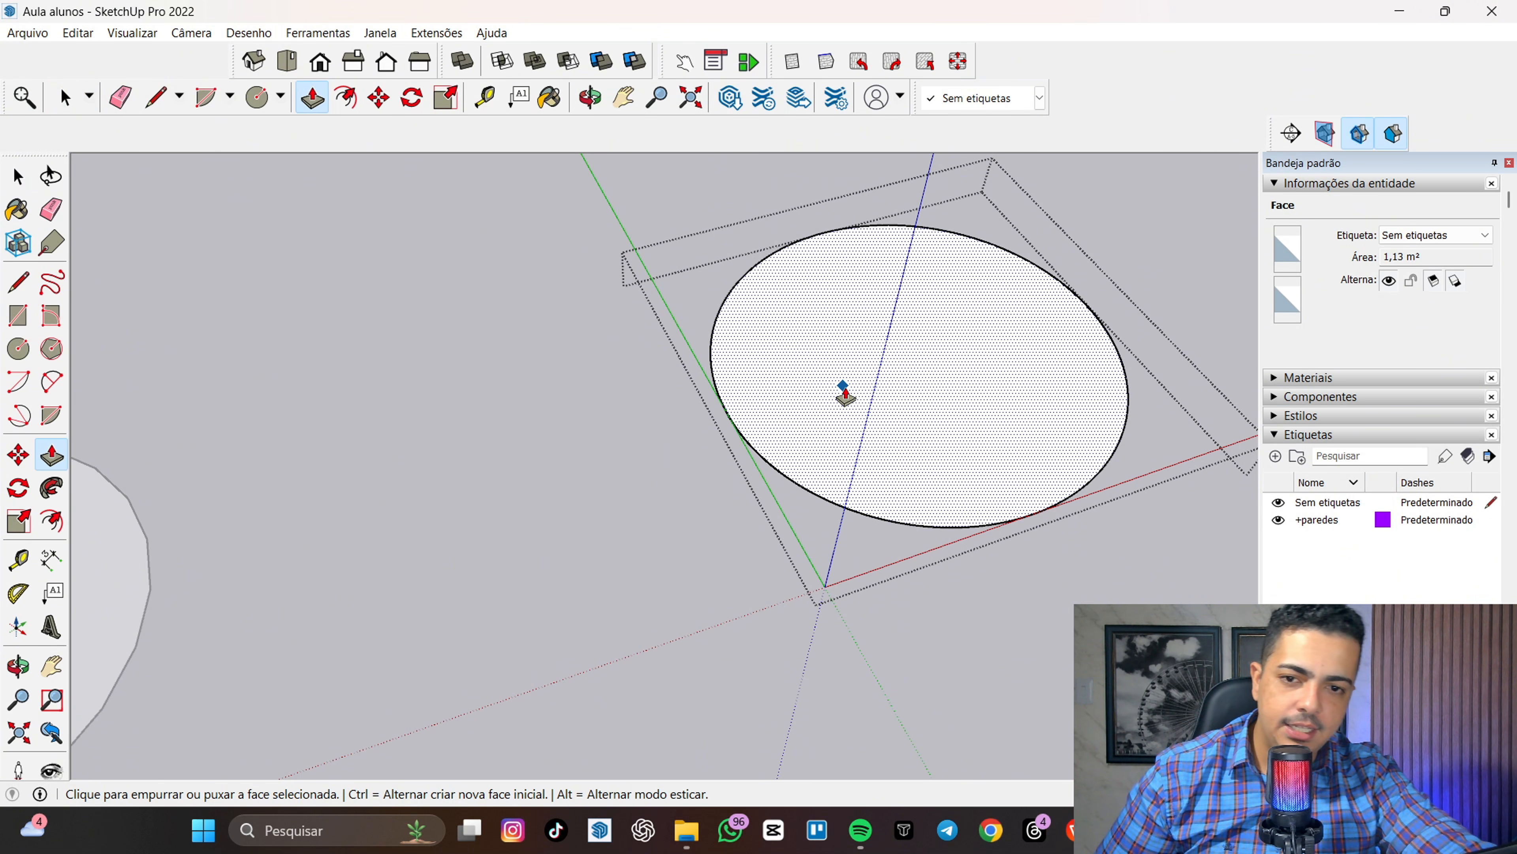
middle_drag(851, 395, 918, 339)
click(947, 358)
scroll(949, 353, up, 5)
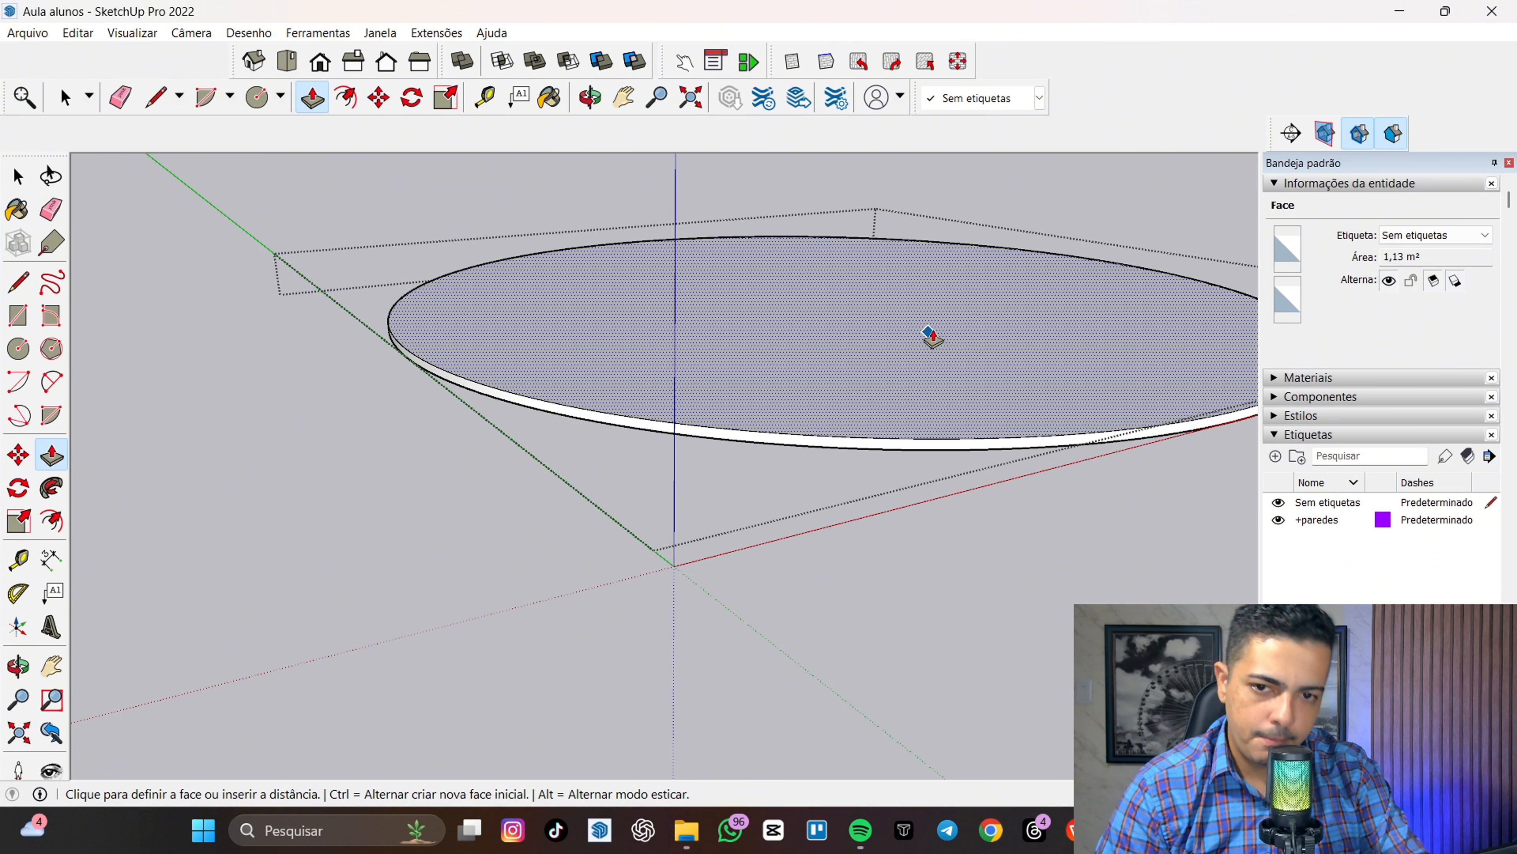
key(Return)
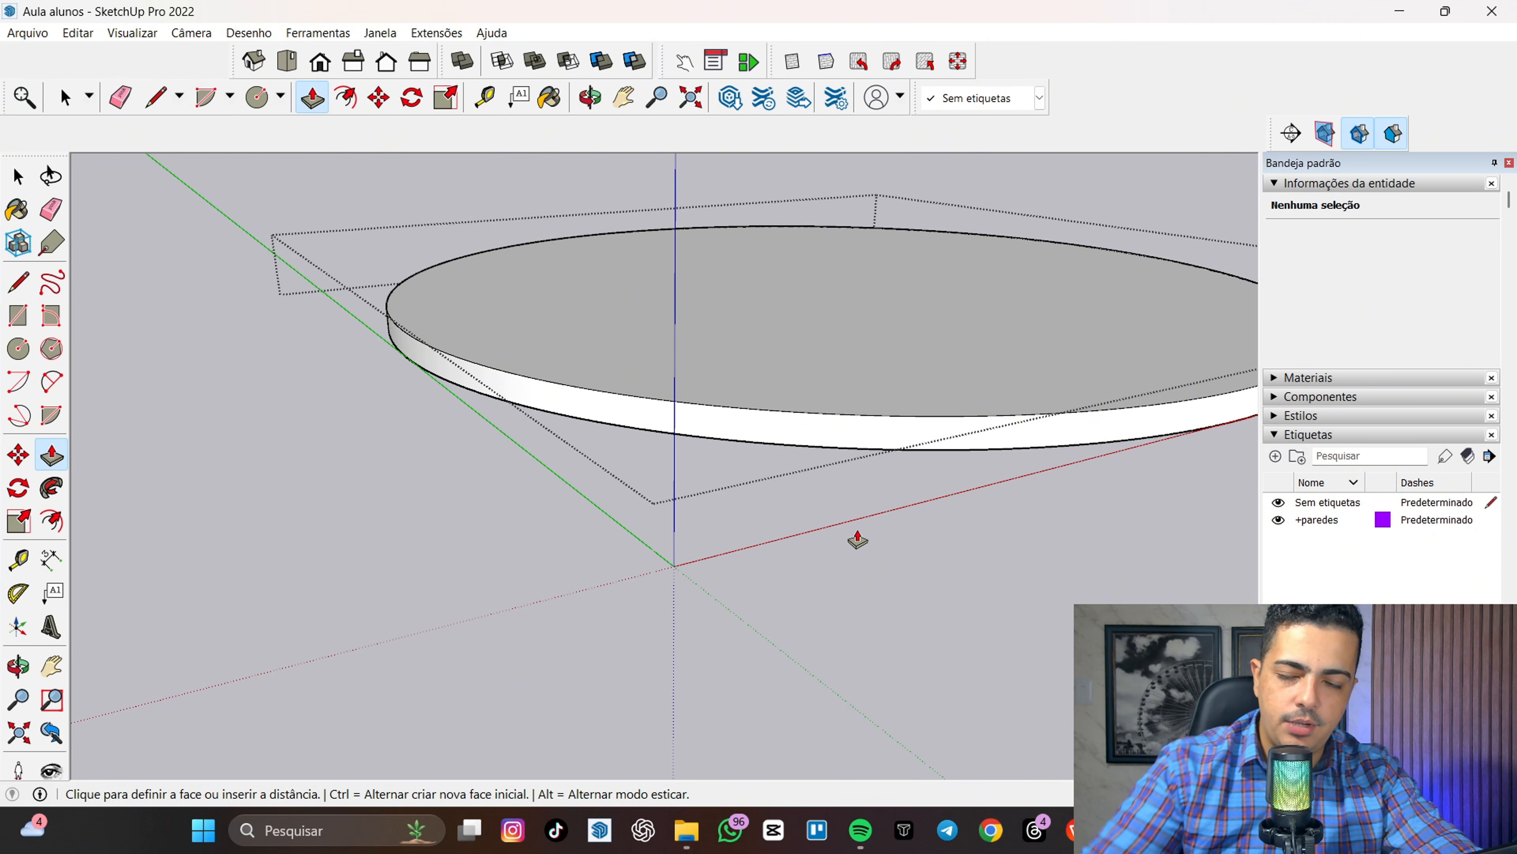
key(space)
key(ctrl+z)
- Extrude the circular face into a very thin disc and close the group
click(885, 394)
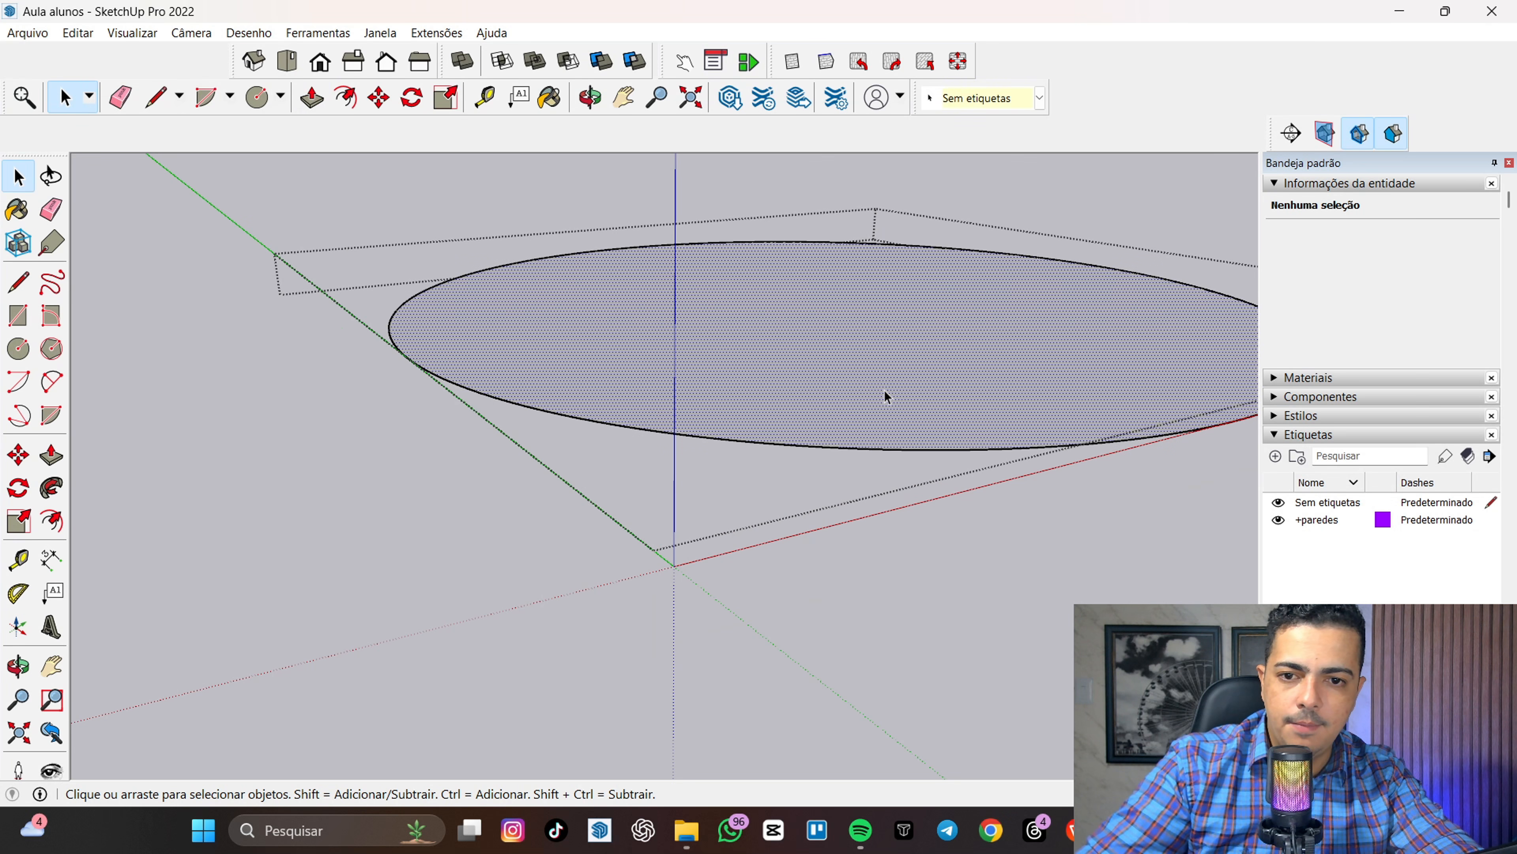
key(p)
click(885, 391)
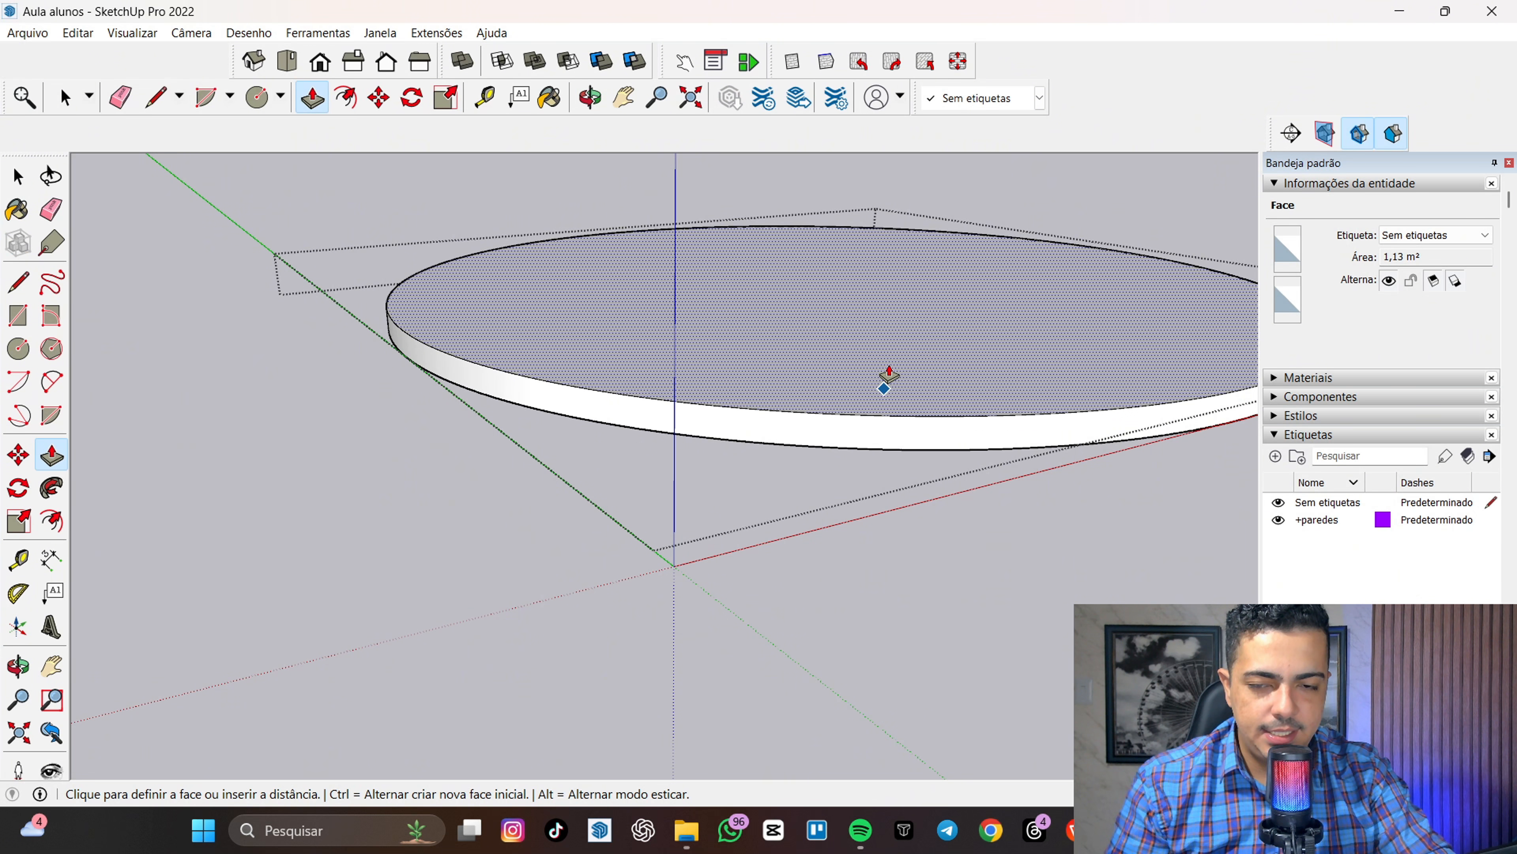
key(Escape)
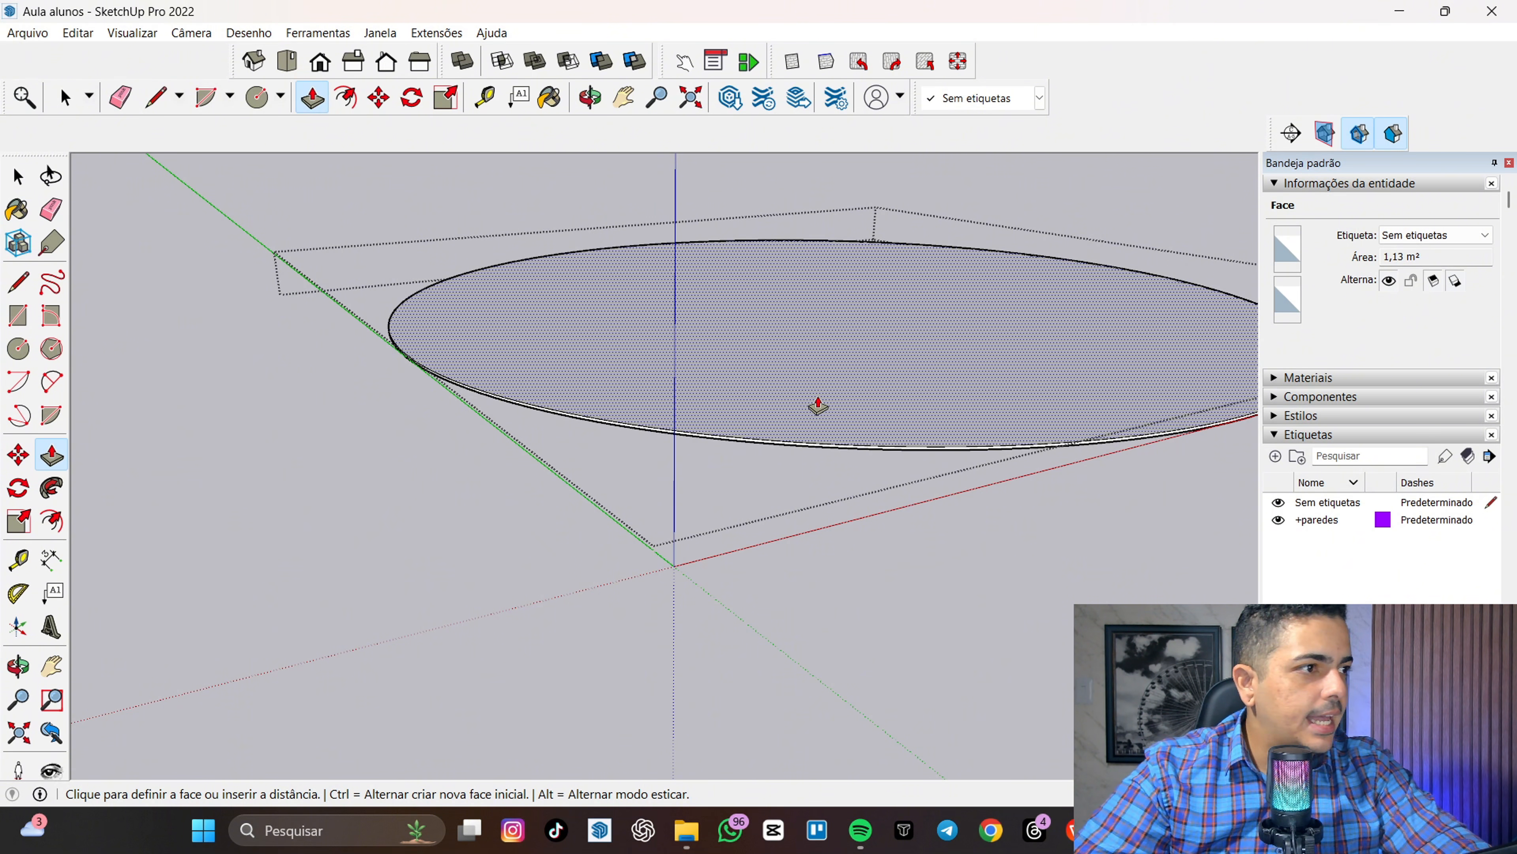
key(space)
key(Escape)
- Examine the thin disc group from several angles and its placement relative to the apartment models and floor plan
click(884, 332)
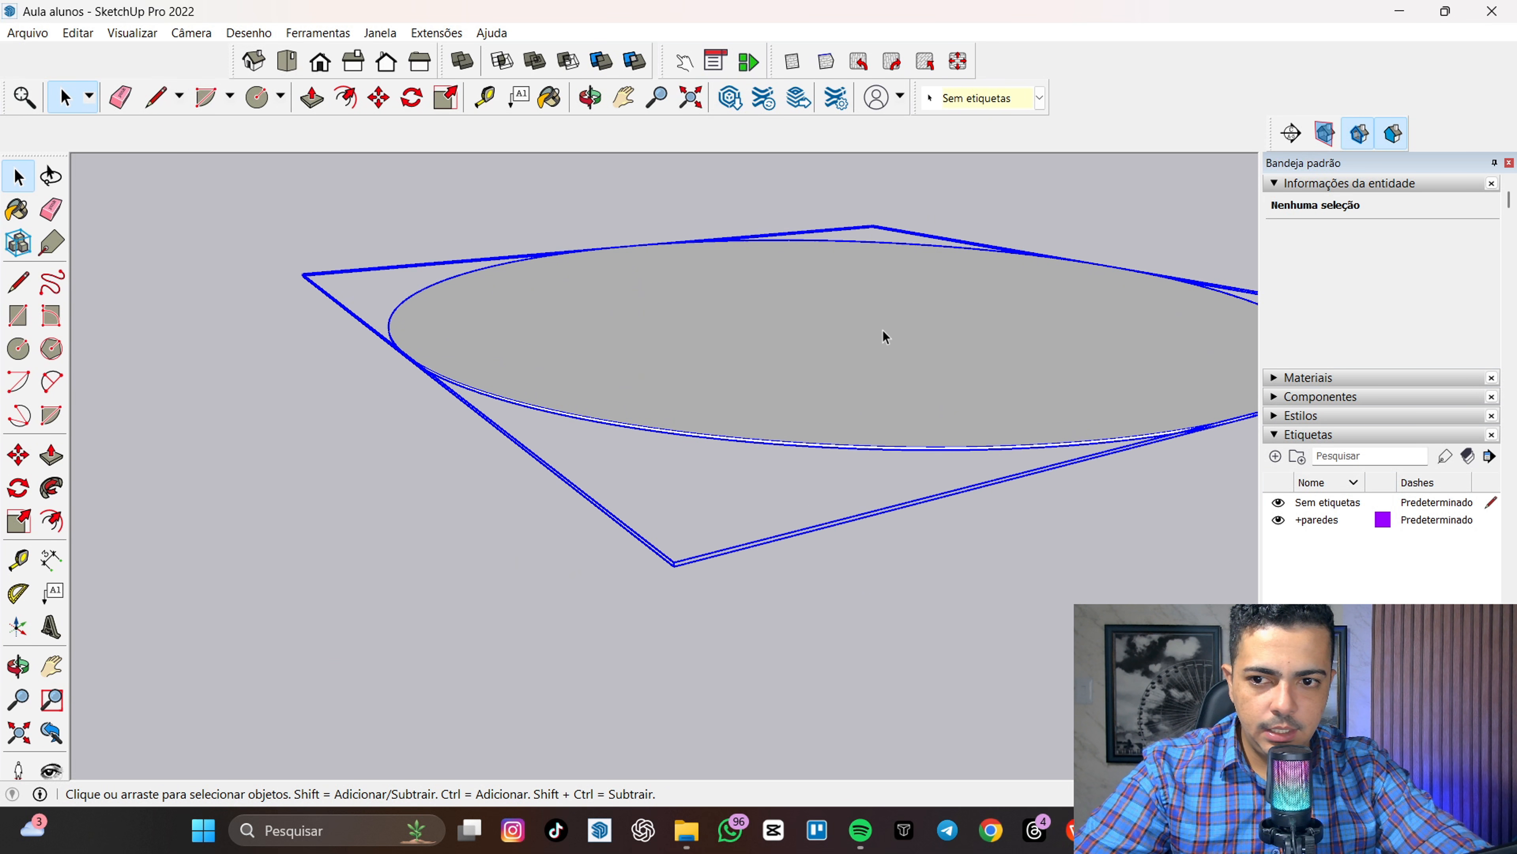
middle_drag(900, 354, 703, 675)
scroll(703, 675, down, 3)
middle_drag(923, 599, 891, 627)
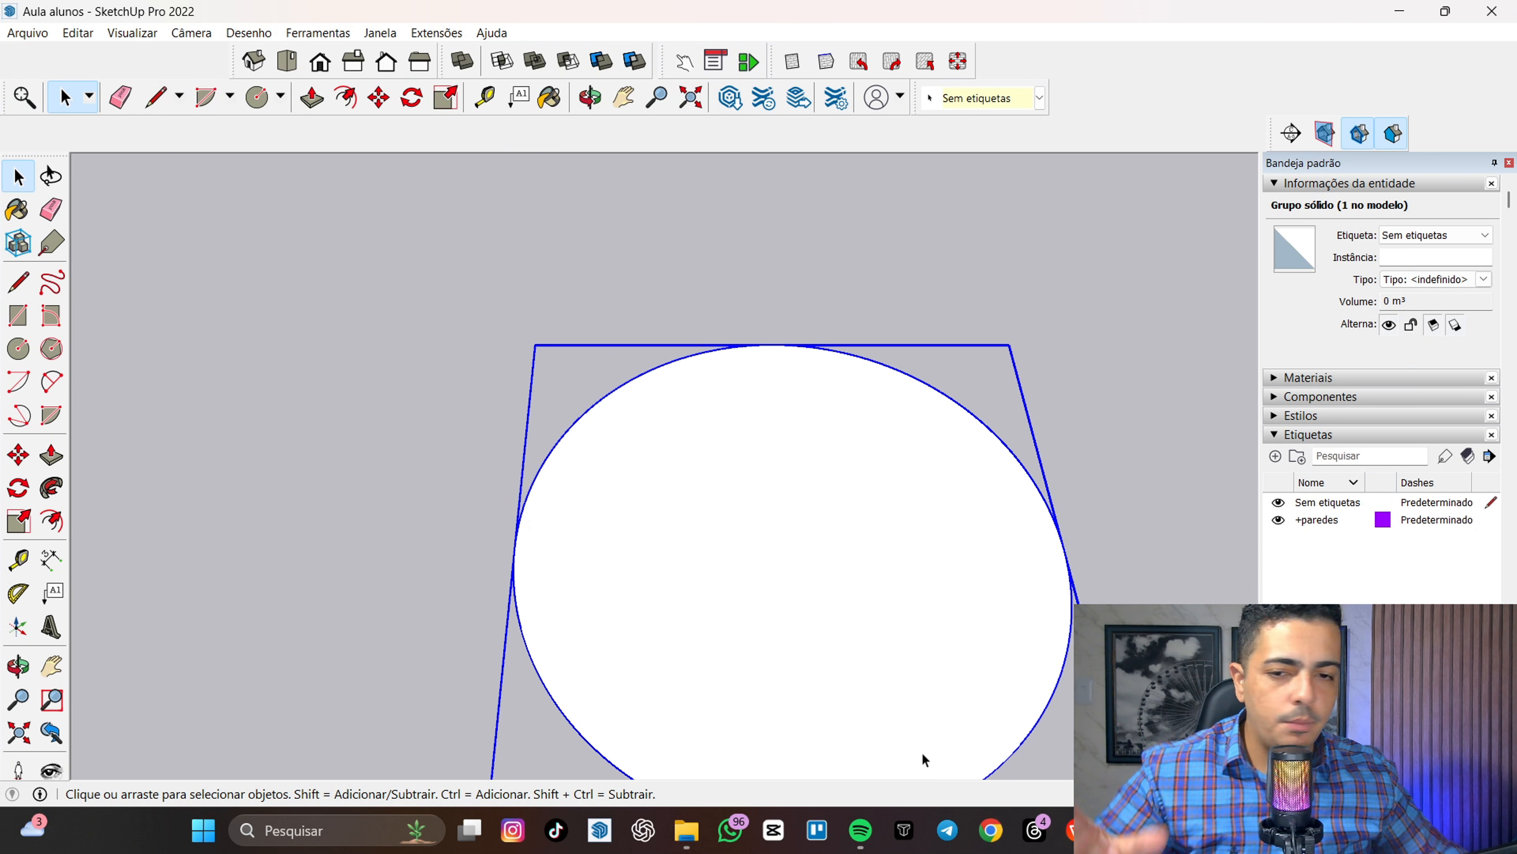
scroll(743, 475, down, 3)
middle_drag(857, 559, 972, 436)
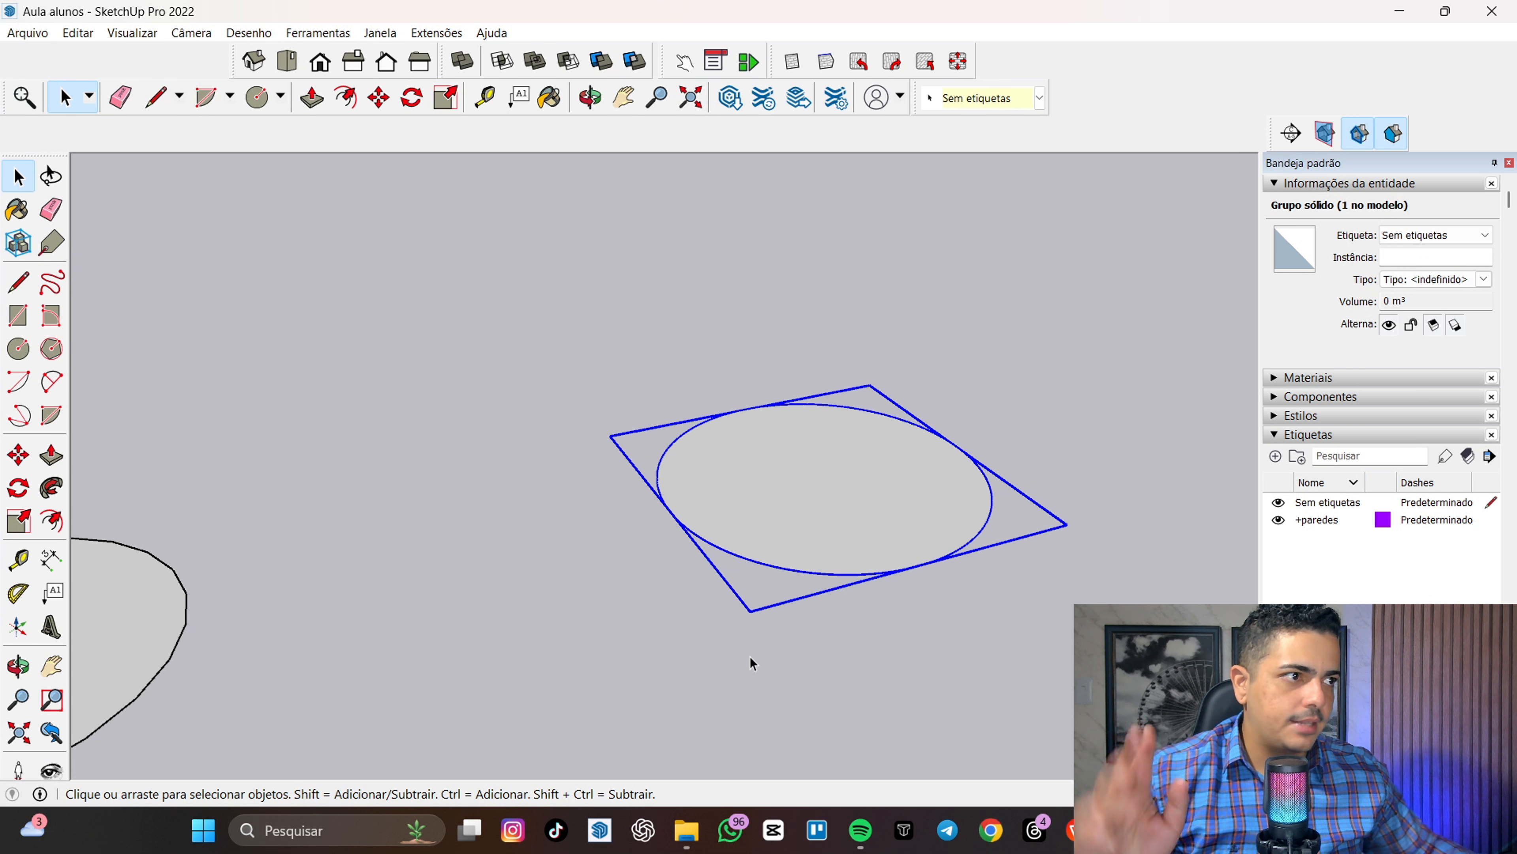
middle_drag(860, 579, 1077, 581)
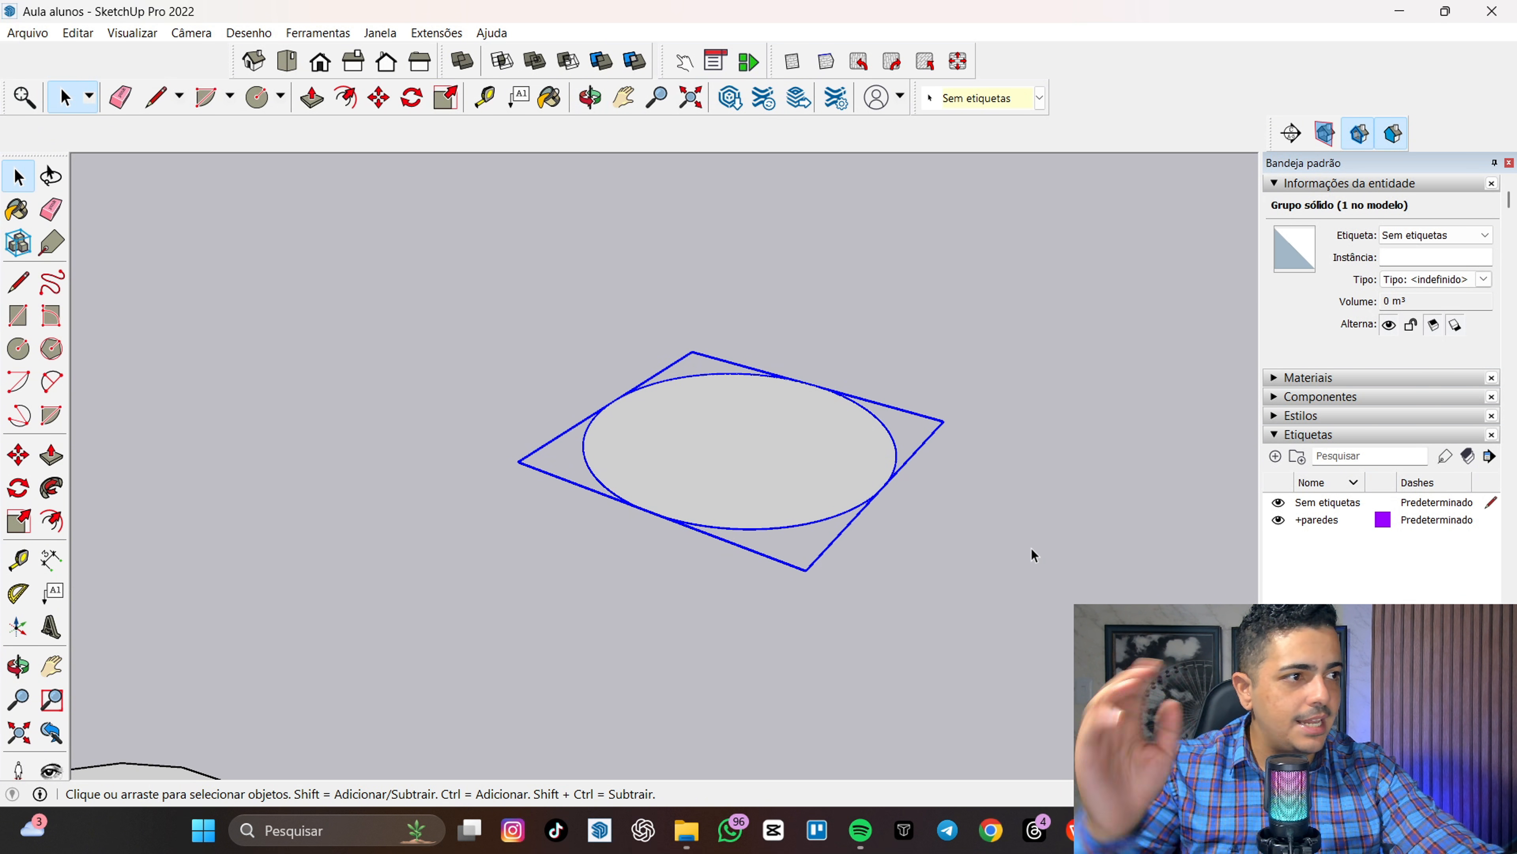
scroll(1013, 578, down, 7)
middle_drag(973, 590, 733, 648)
scroll(794, 660, down, 8)
middle_drag(865, 675, 708, 535)
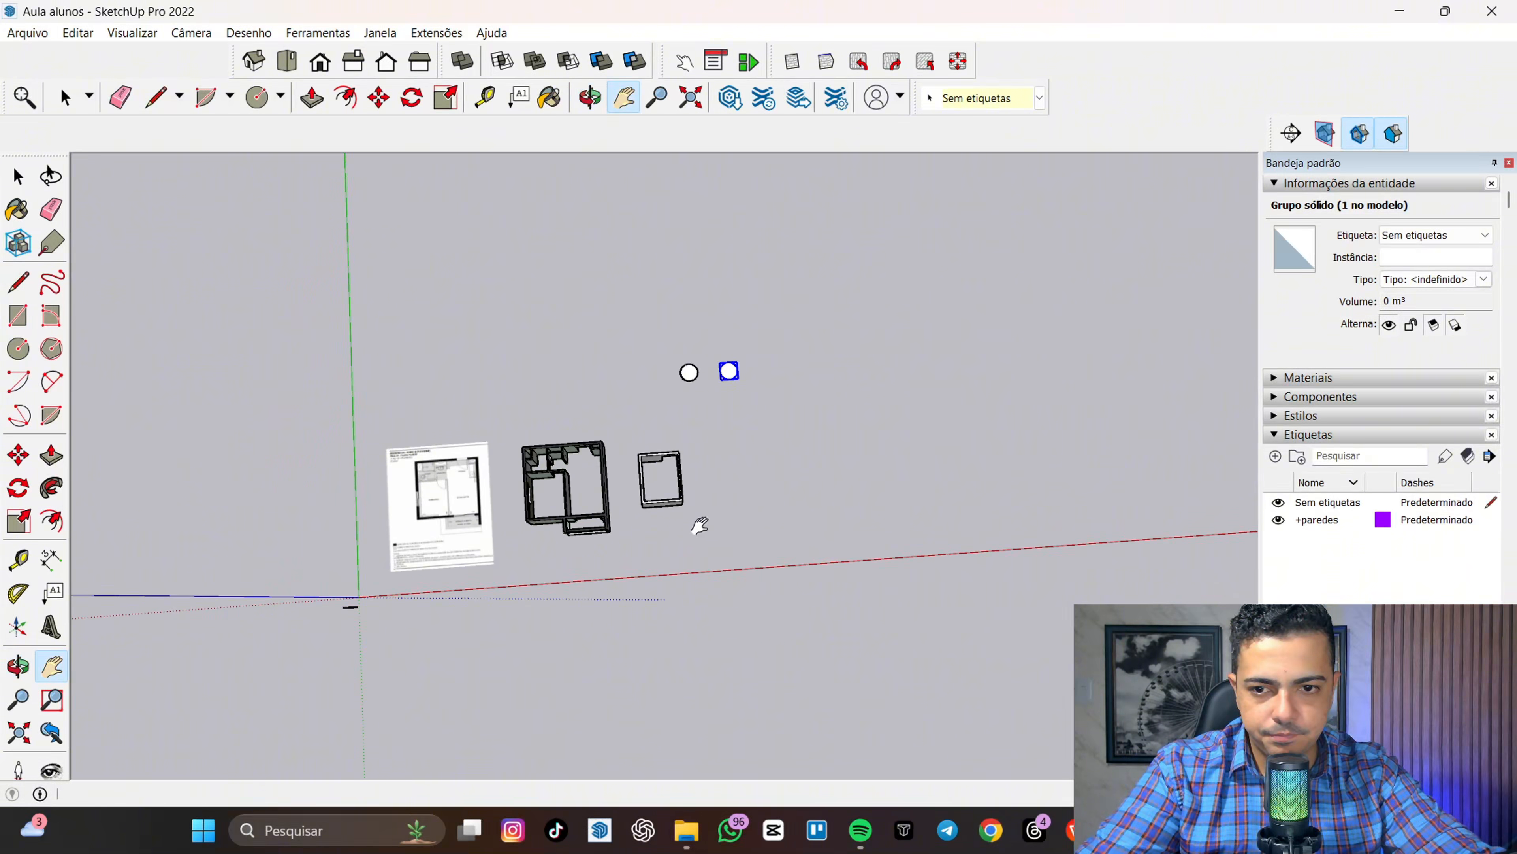
scroll(688, 519, up, 5)
scroll(688, 481, down, 5)
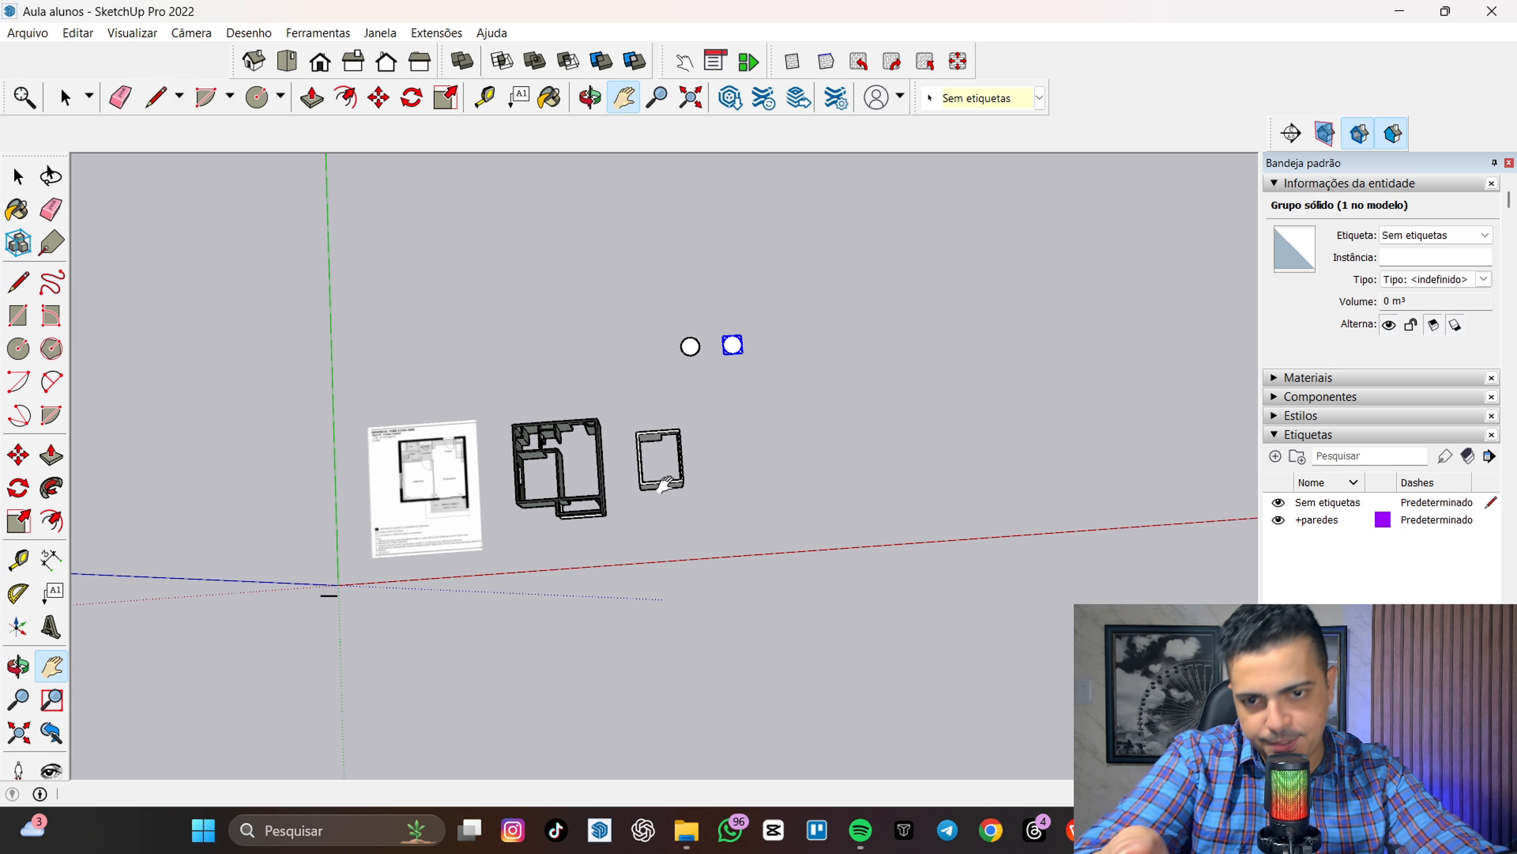
middle_drag(741, 446, 684, 333)
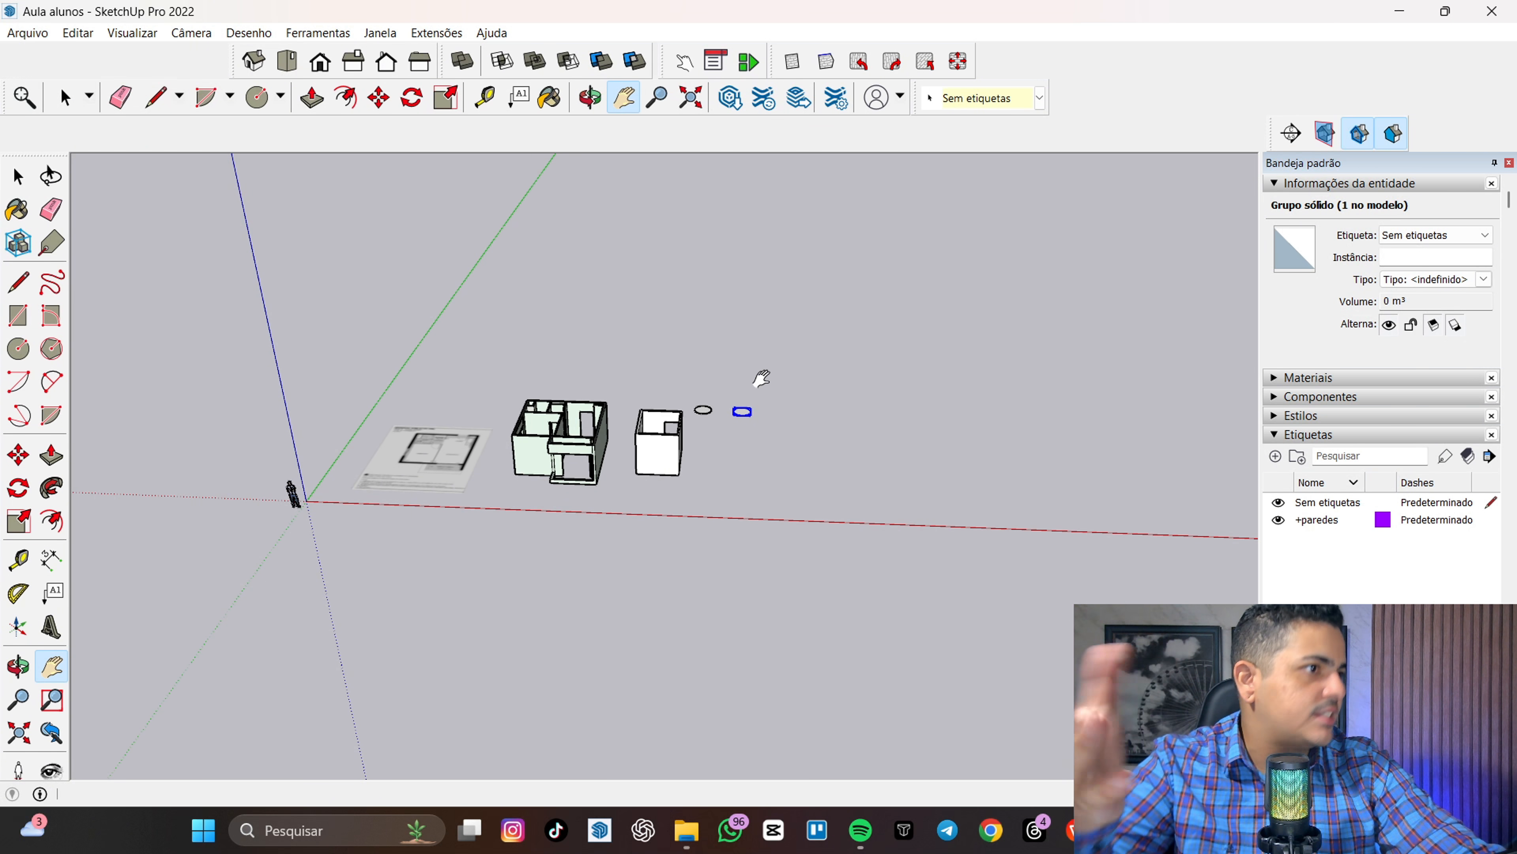
scroll(760, 411, up, 2)
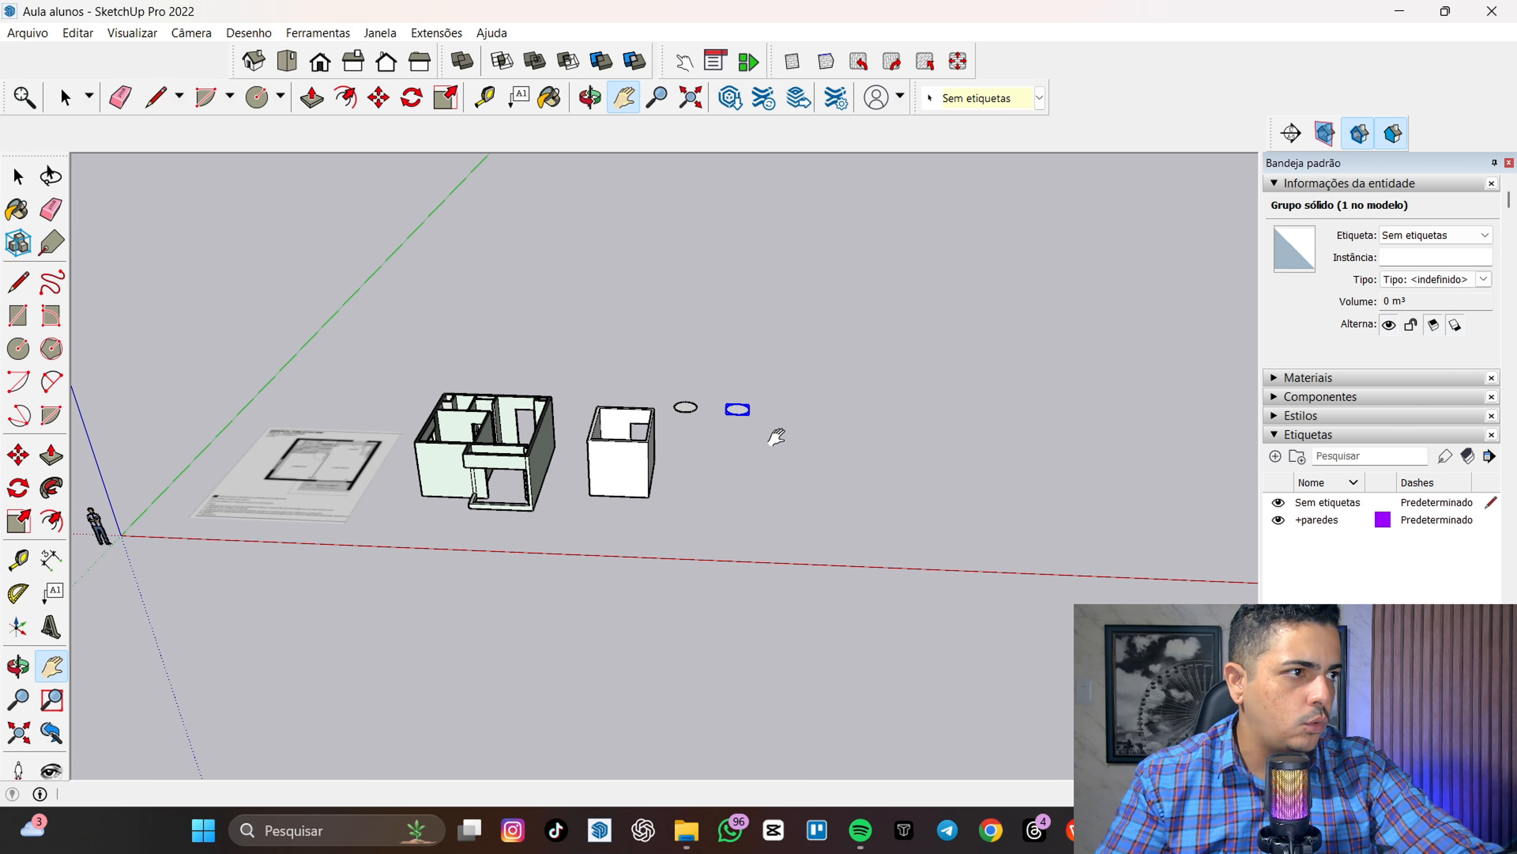
scroll(776, 433, up, 8)
middle_drag(681, 468, 1010, 431)
scroll(799, 449, up, 3)
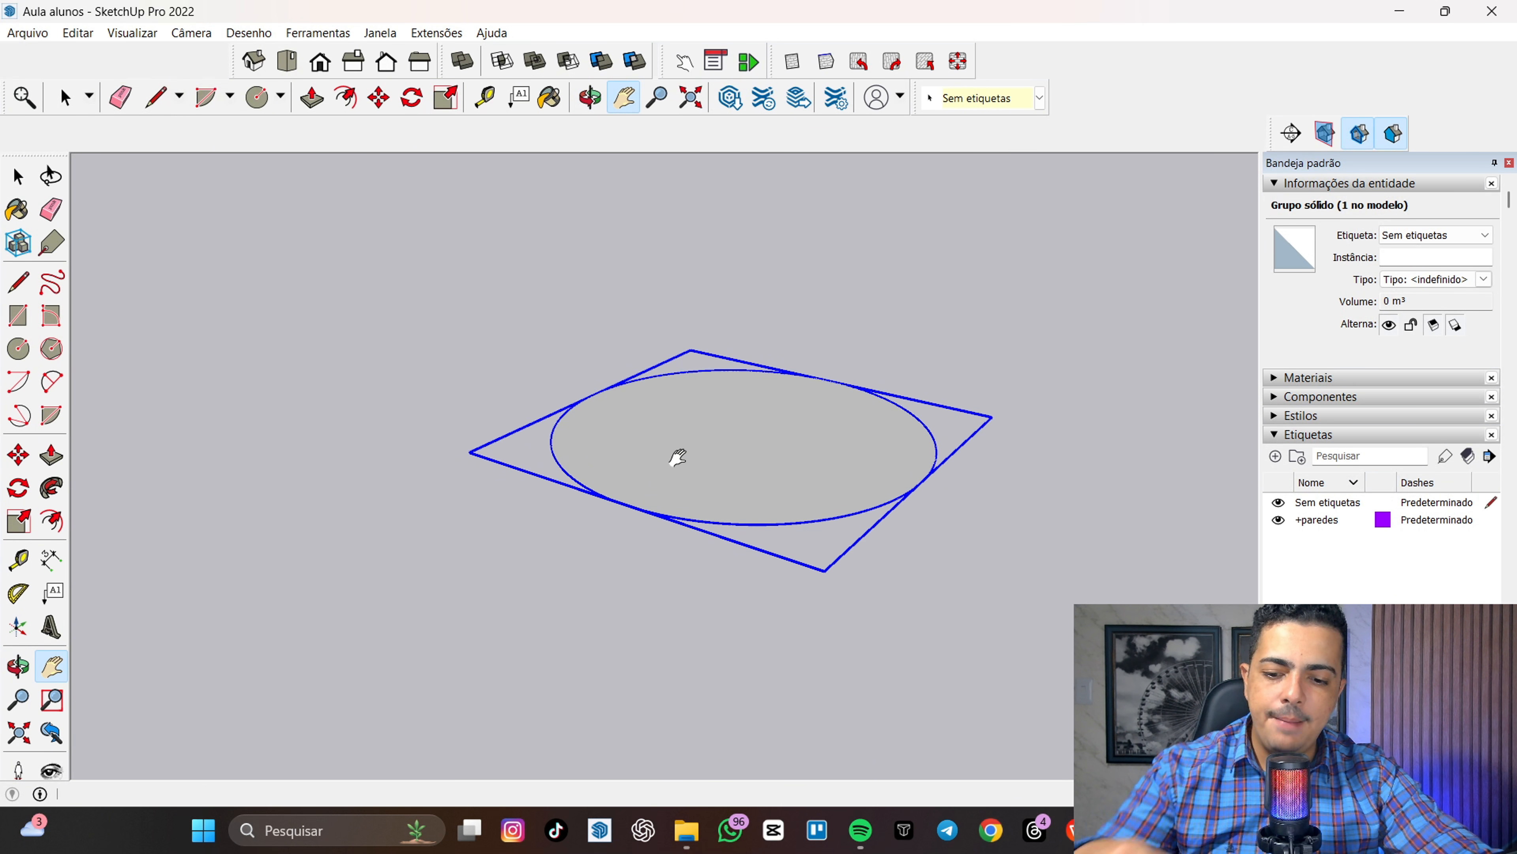
scroll(664, 457, up, 2)
- Rotate the thin disc group about the red axis until it stands vertical, using the Move tool's rotation grip
key(m)
middle_drag(758, 583, 773, 491)
key(space)
key(m)
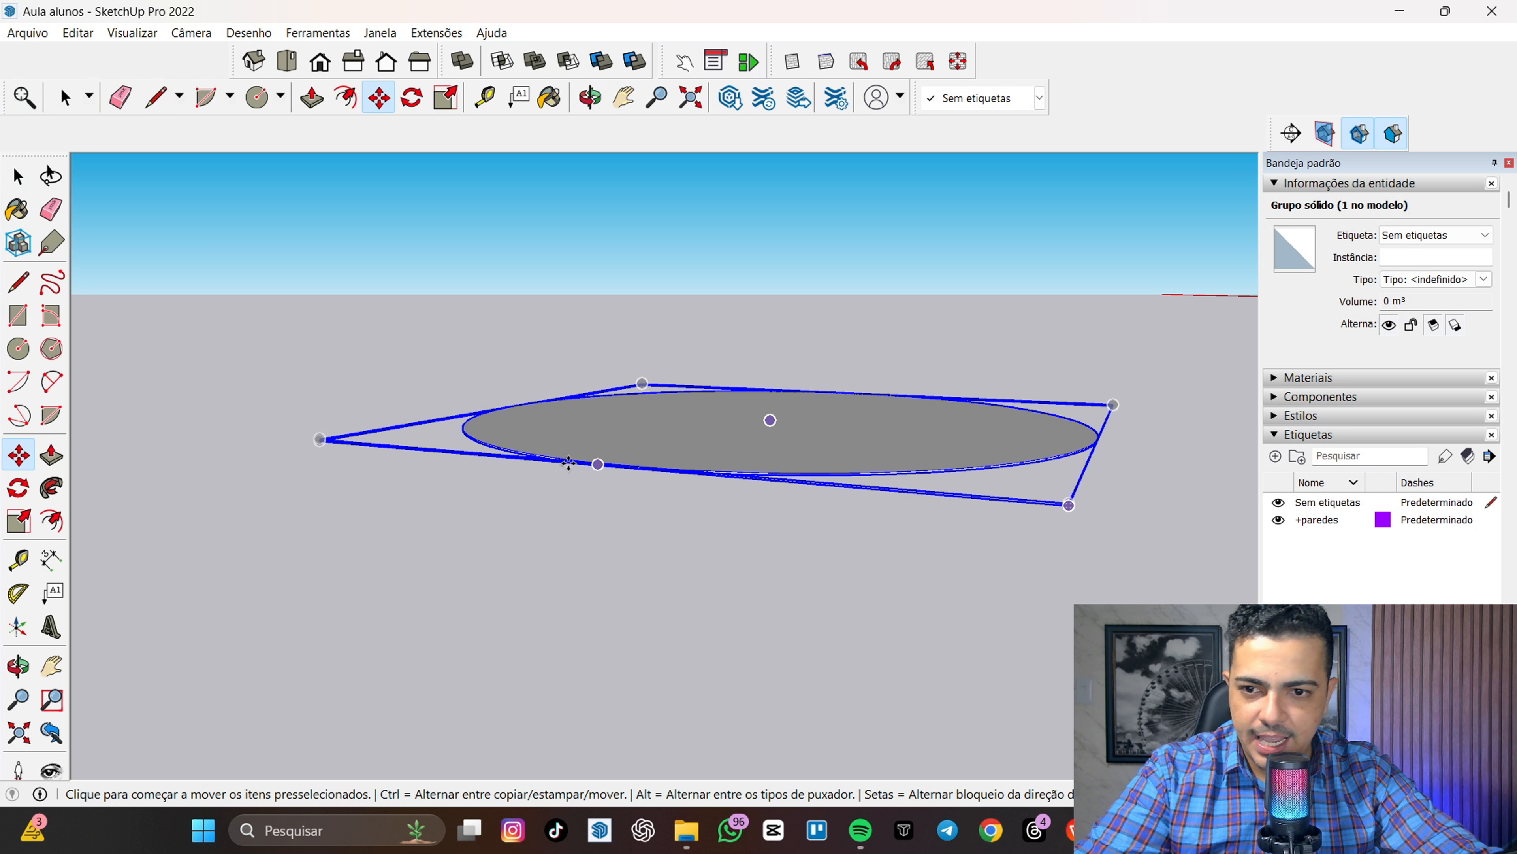
middle_drag(599, 426, 759, 458)
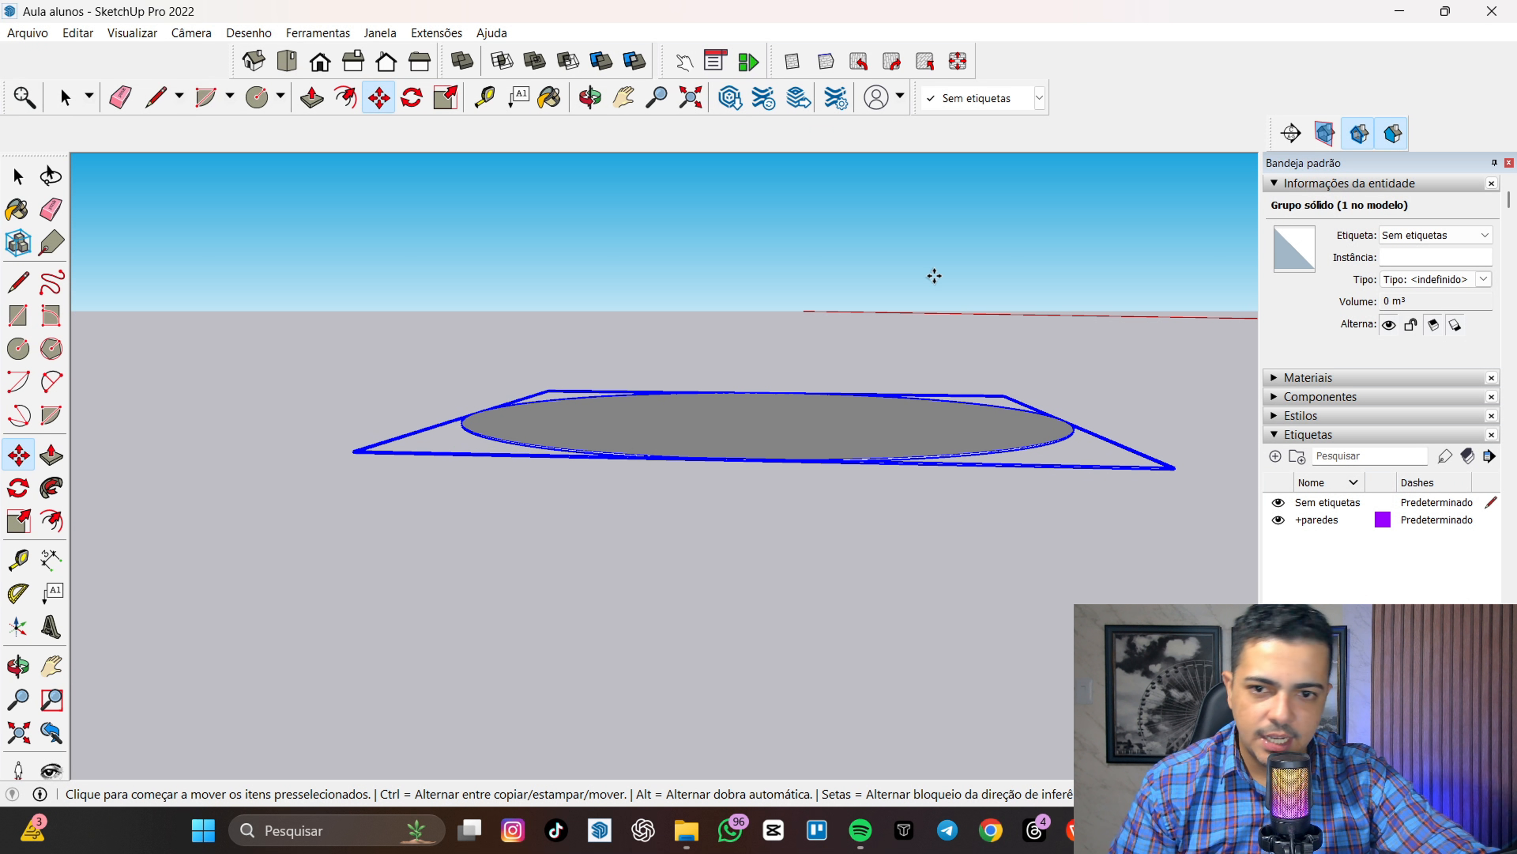
click(427, 452)
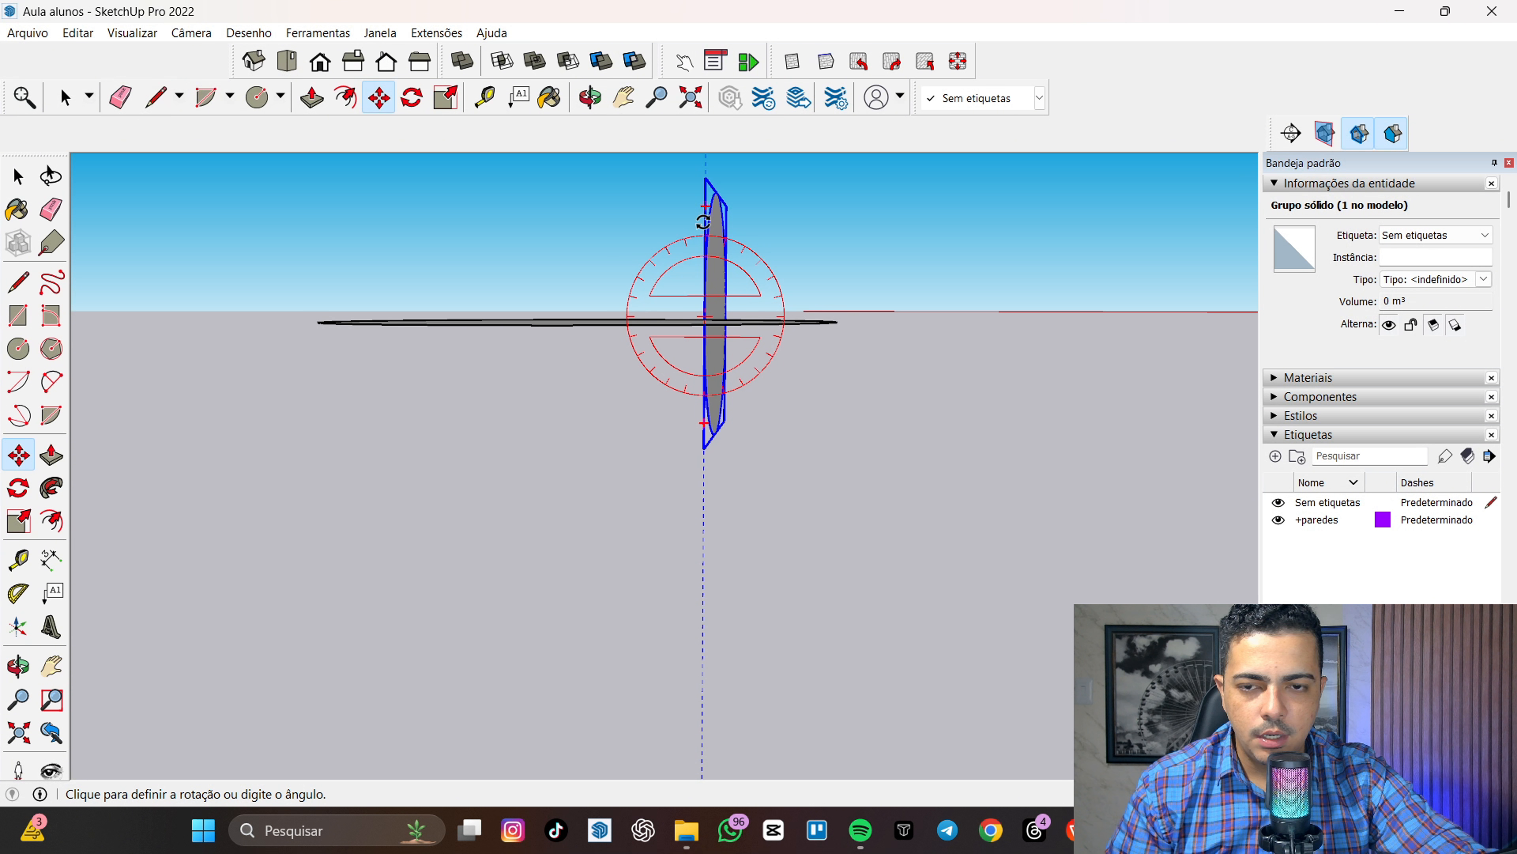
click(703, 222)
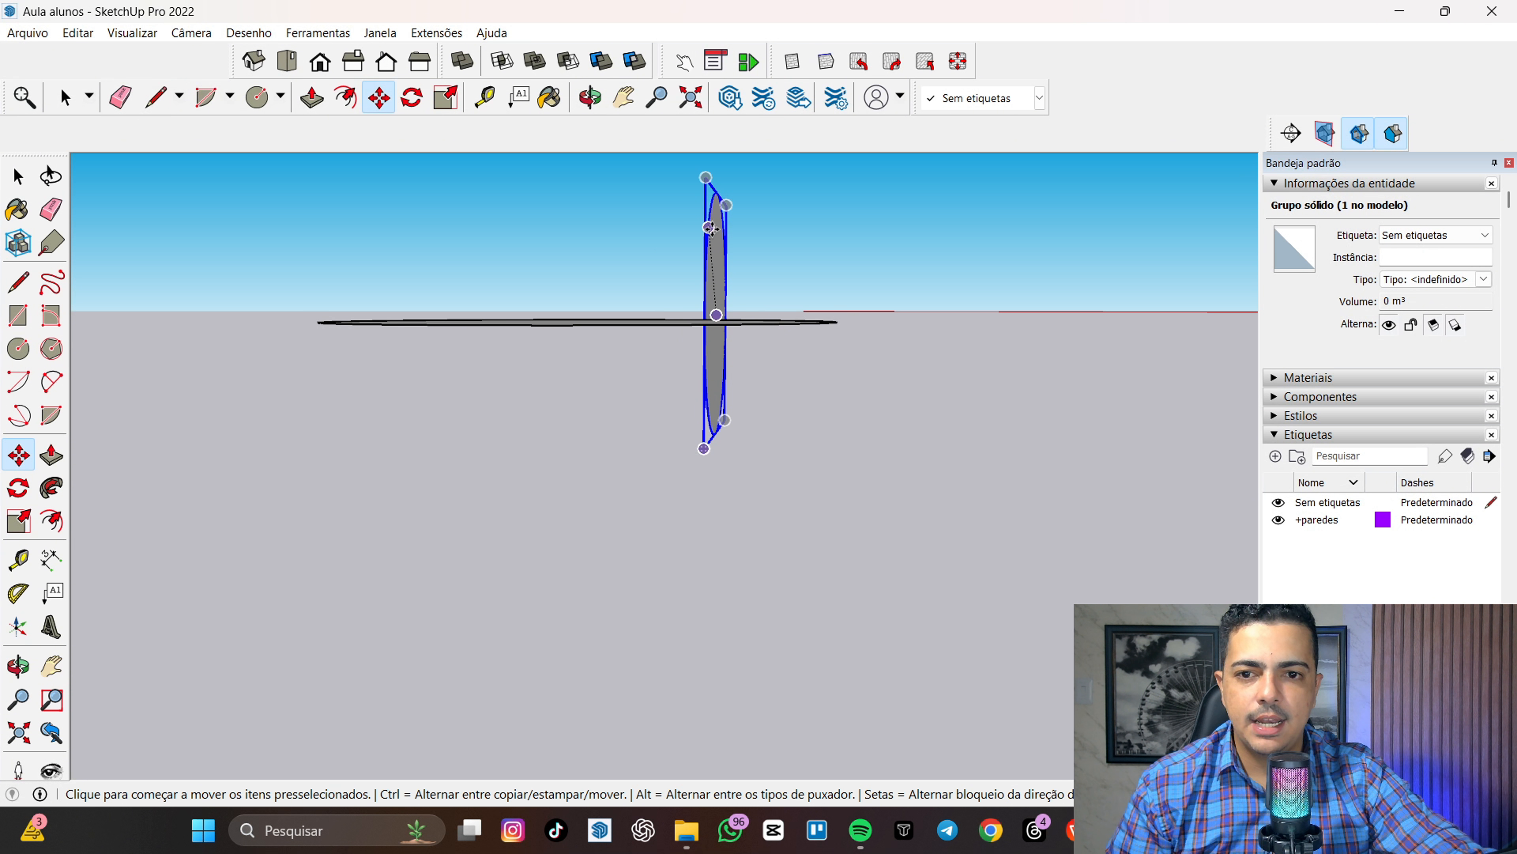
- Examine the upright disc from above, near the room model and up close
middle_drag(890, 309, 1026, 590)
key(m)
scroll(914, 336, up, 6)
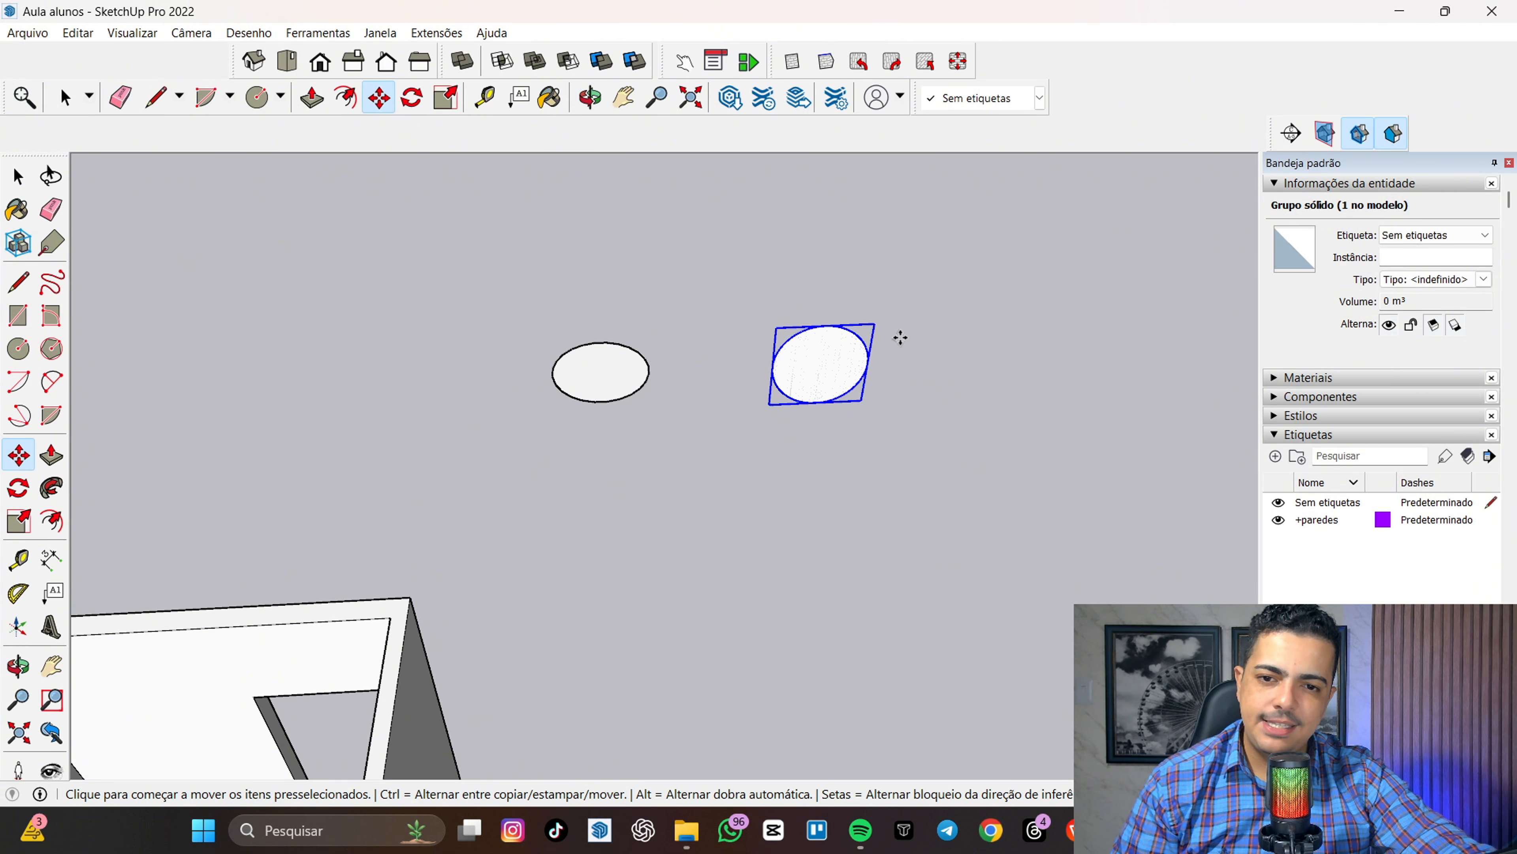
scroll(899, 343, up, 4)
scroll(906, 381, up, 3)
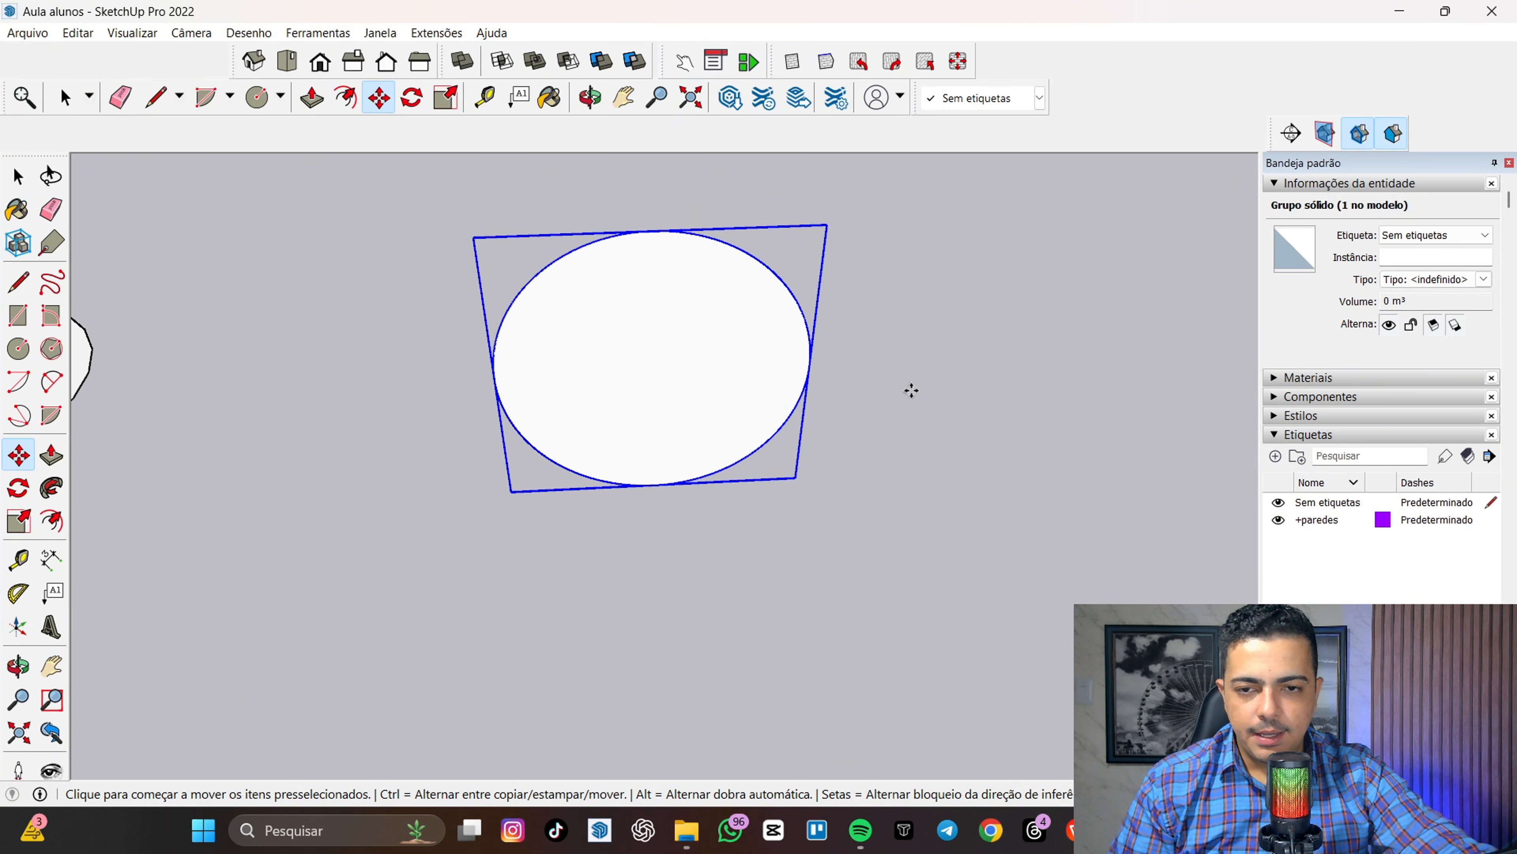
key(space)
scroll(396, 464, down, 6)
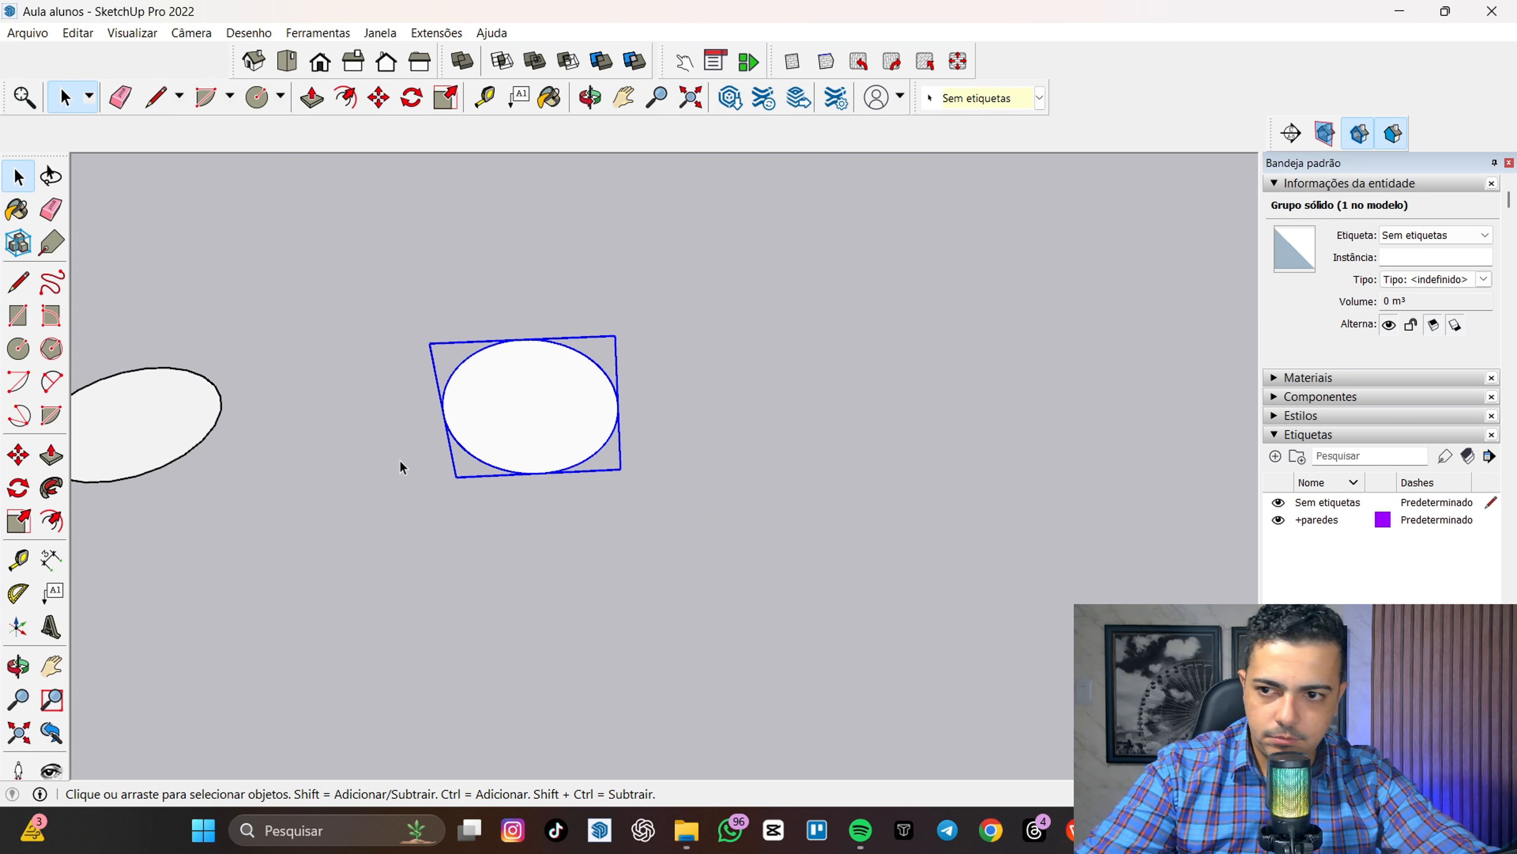
- Rotate the upright disc group about the green axis using the Move tool's rotation grip
middle_drag(461, 484, 905, 450)
key(r)
scroll(654, 461, up, 5)
key(space)
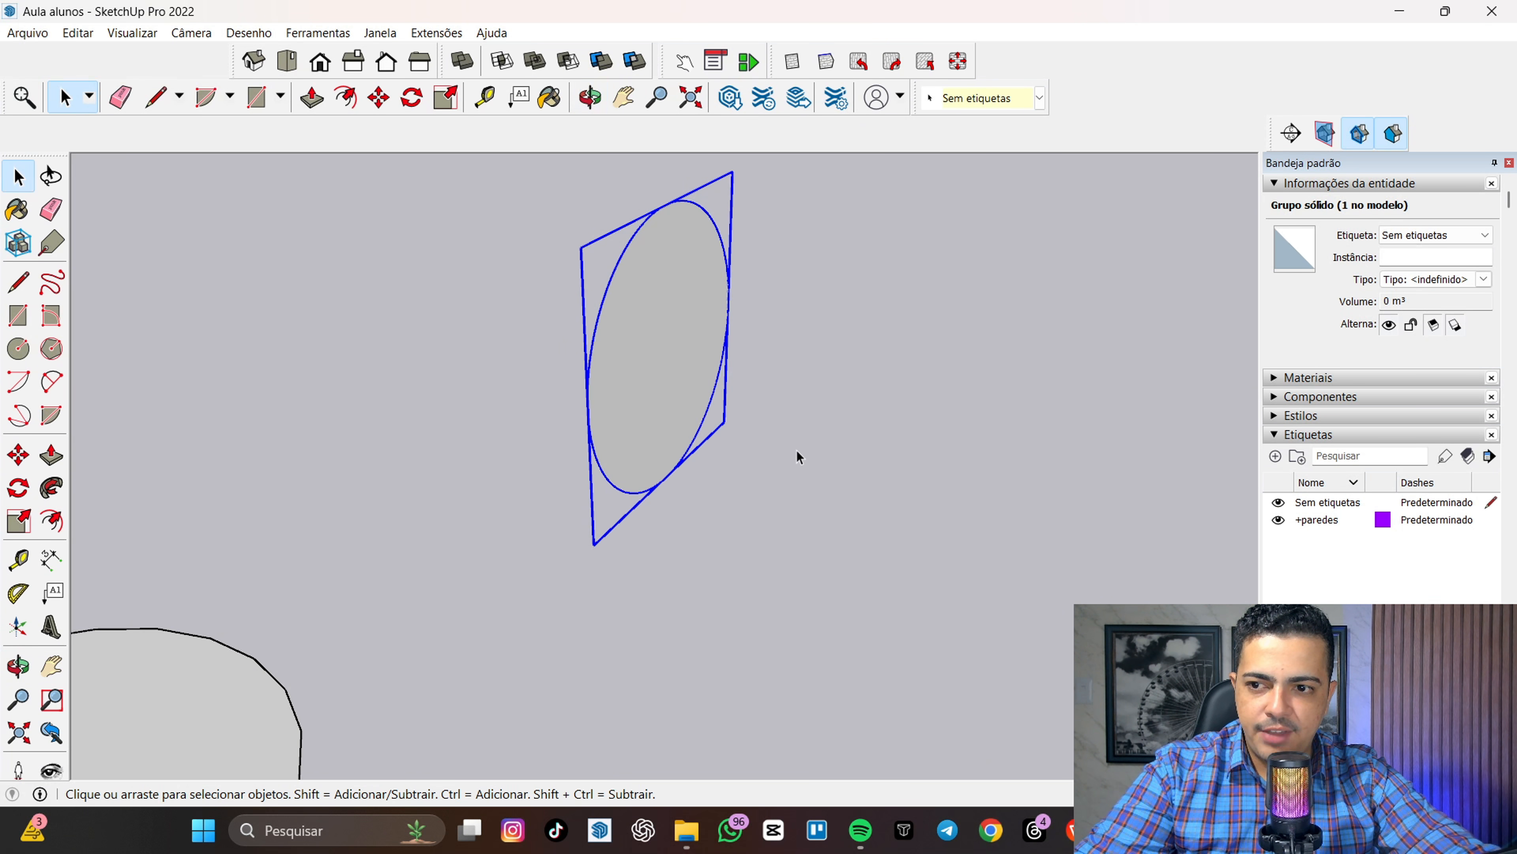
key(m)
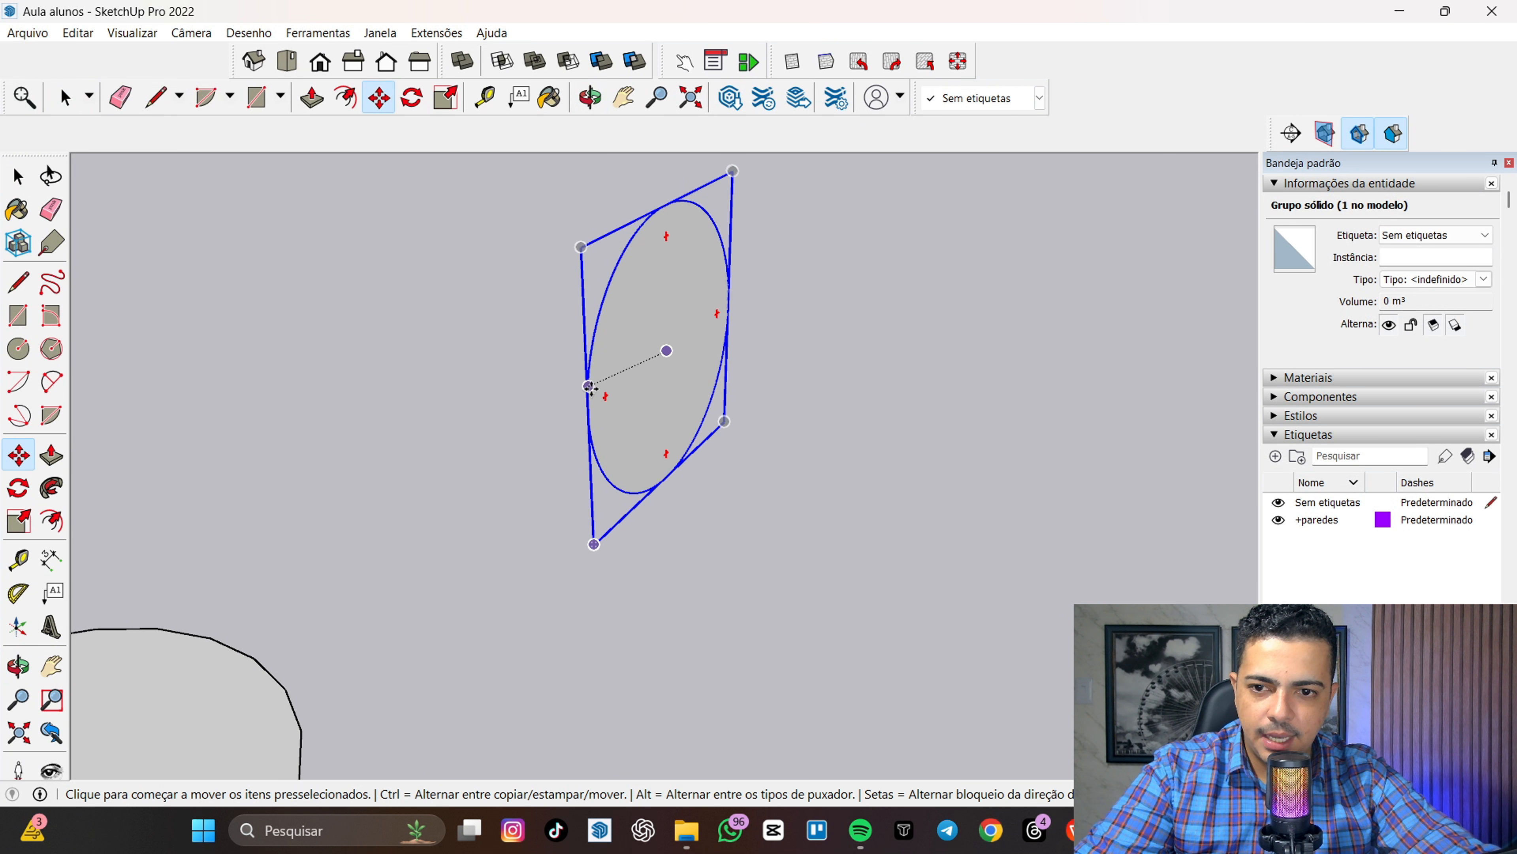
key(q)
key(m)
scroll(619, 397, up, 3)
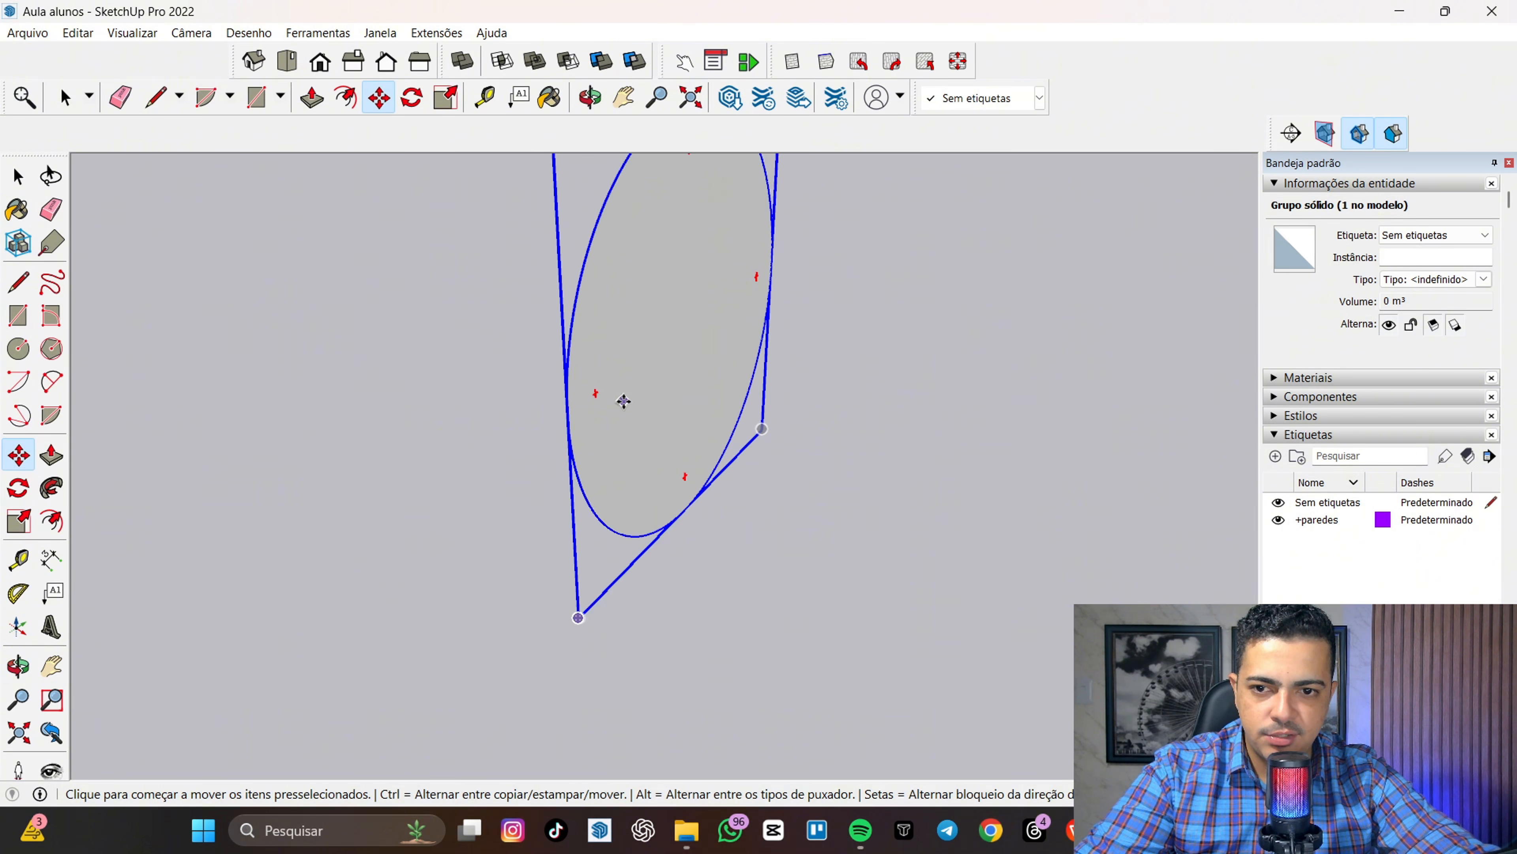
key(q)
click(591, 393)
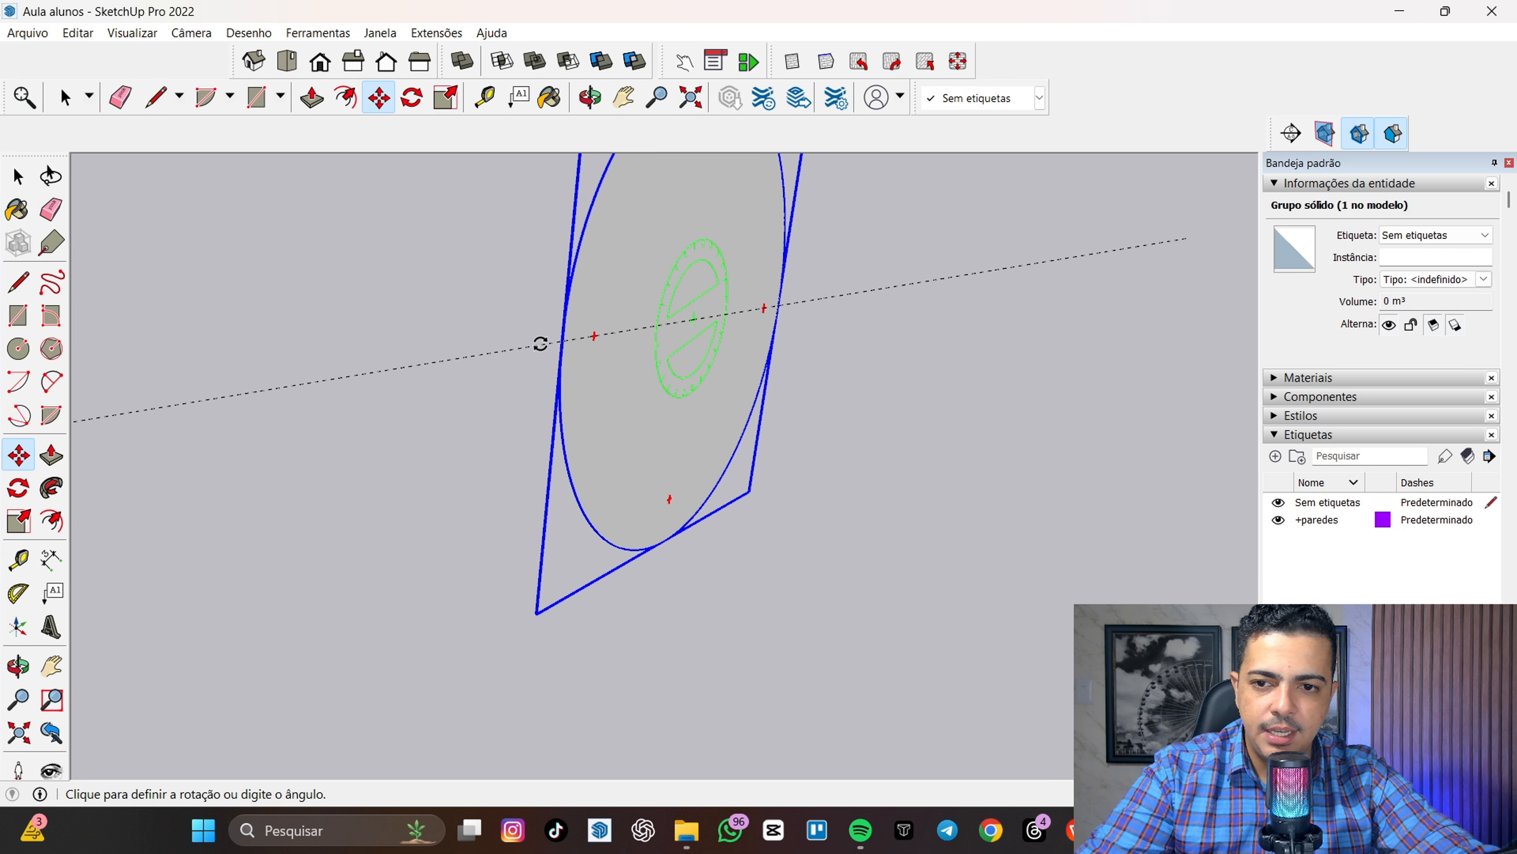
click(508, 394)
key(space)
- Rotate the disc group about the red axis using the Move tool's rotation grip
middle_drag(507, 398, 681, 367)
key(m)
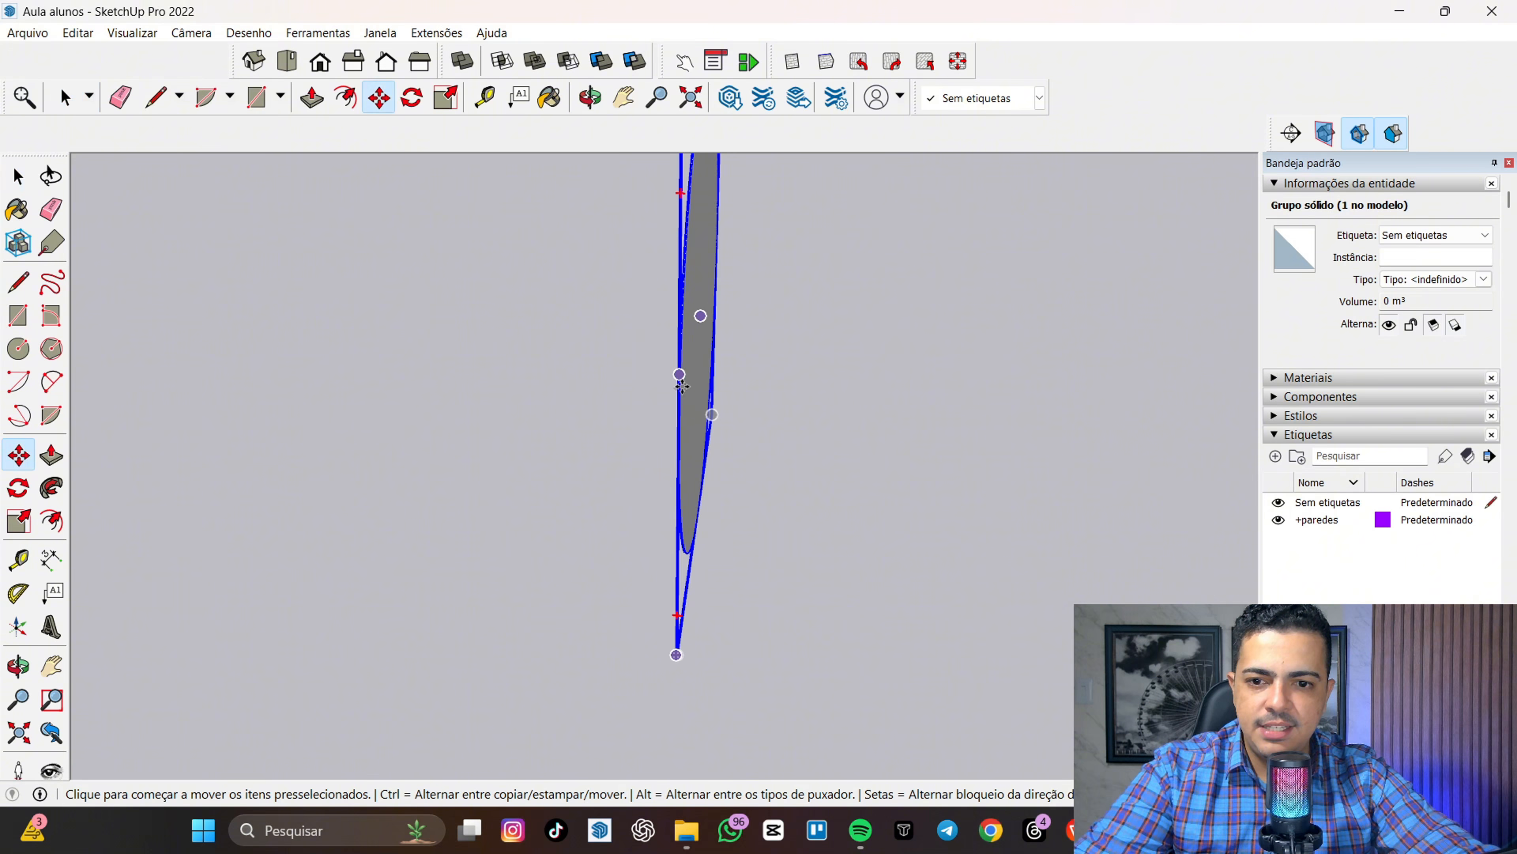
click(678, 628)
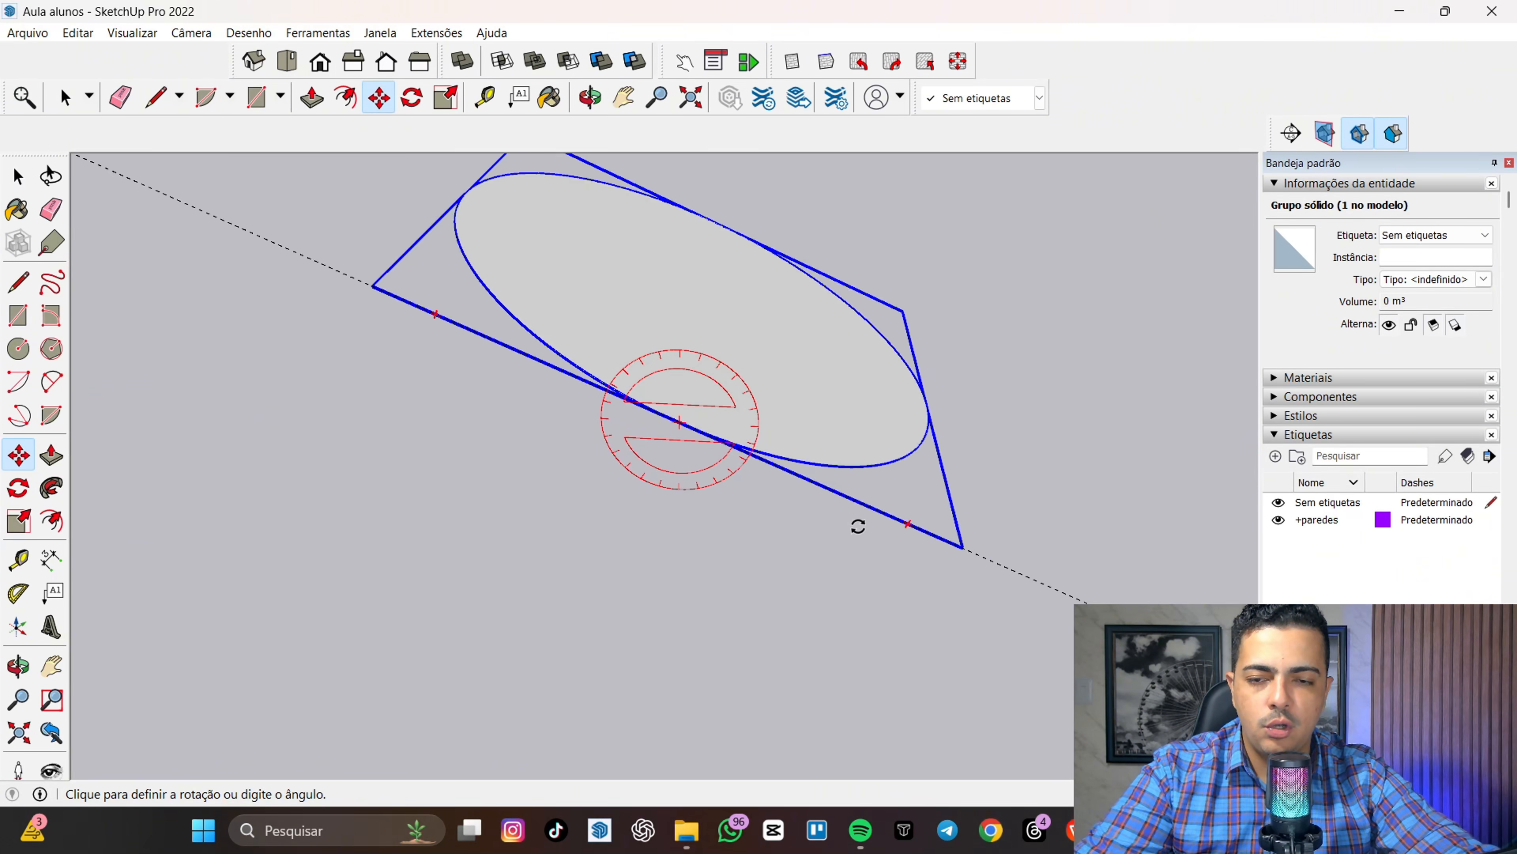
click(757, 392)
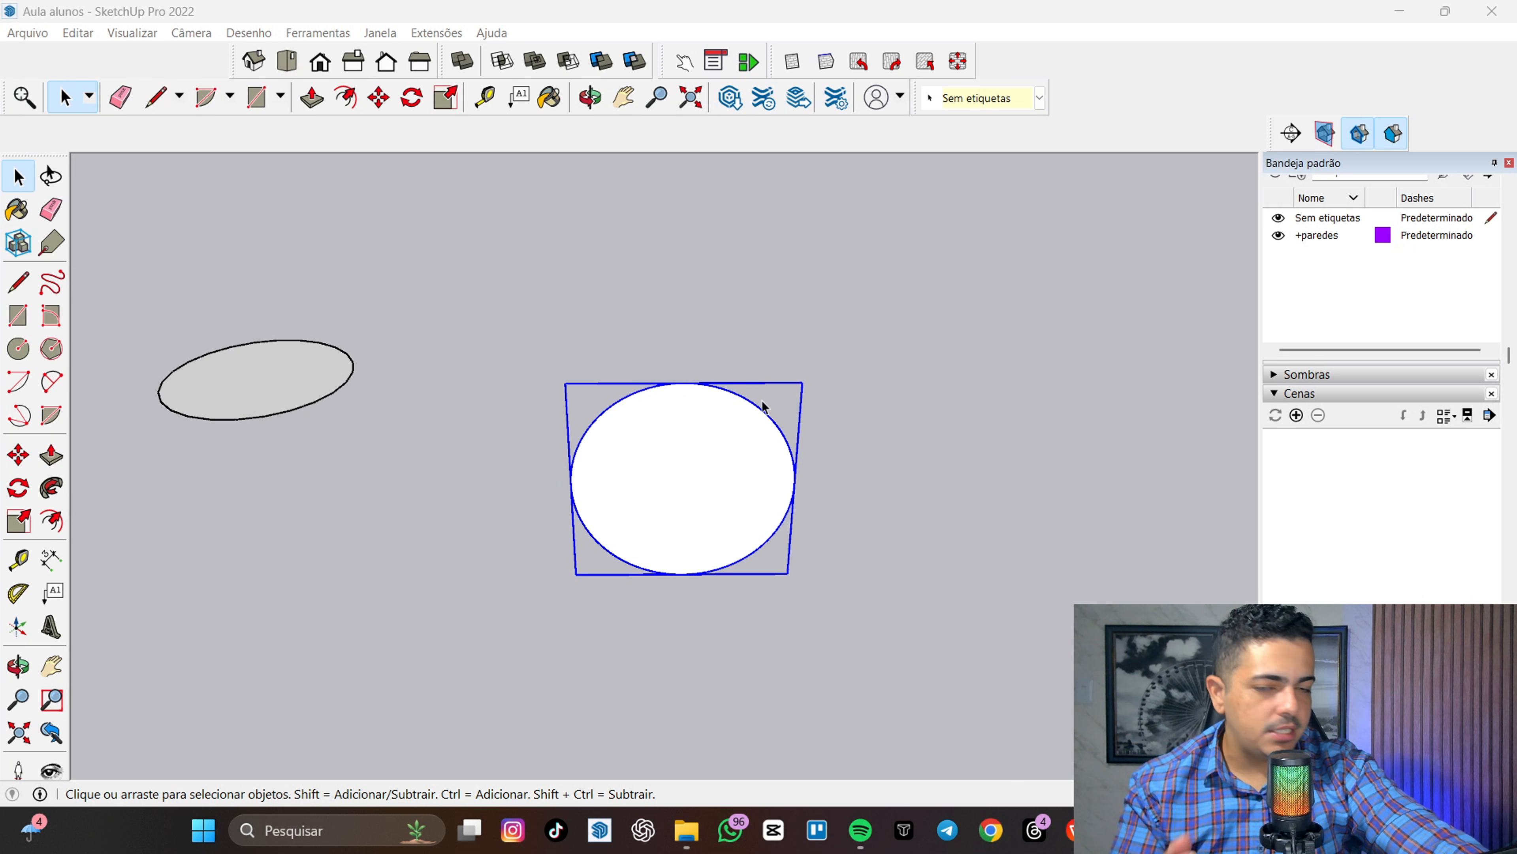
middle_drag(617, 457, 572, 478)
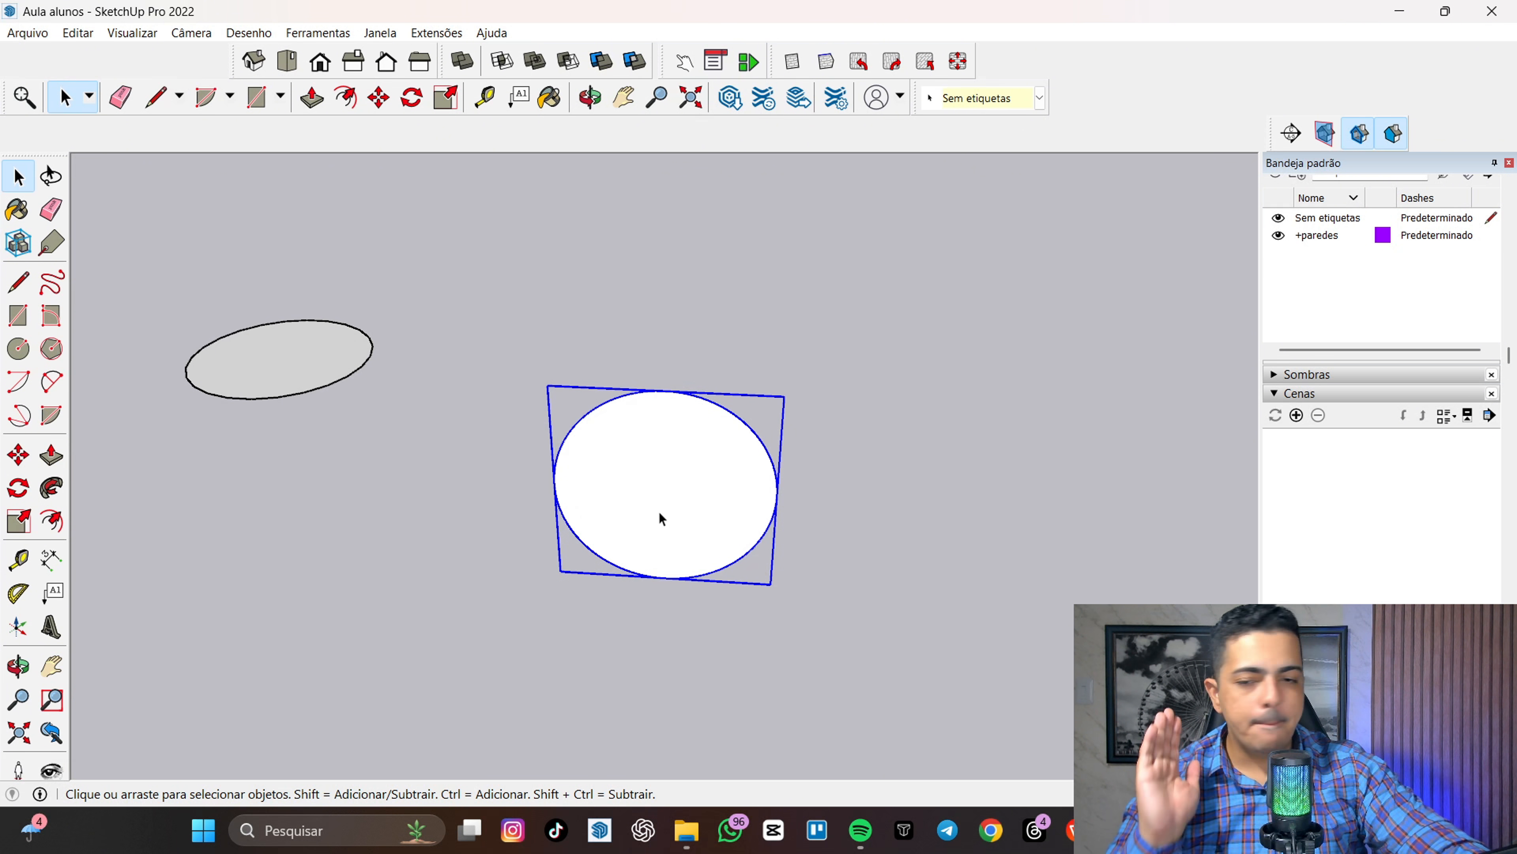
- Choose the Espelho 01 material from the Vidros e espelhos collection
scroll(1375, 325, up, 5)
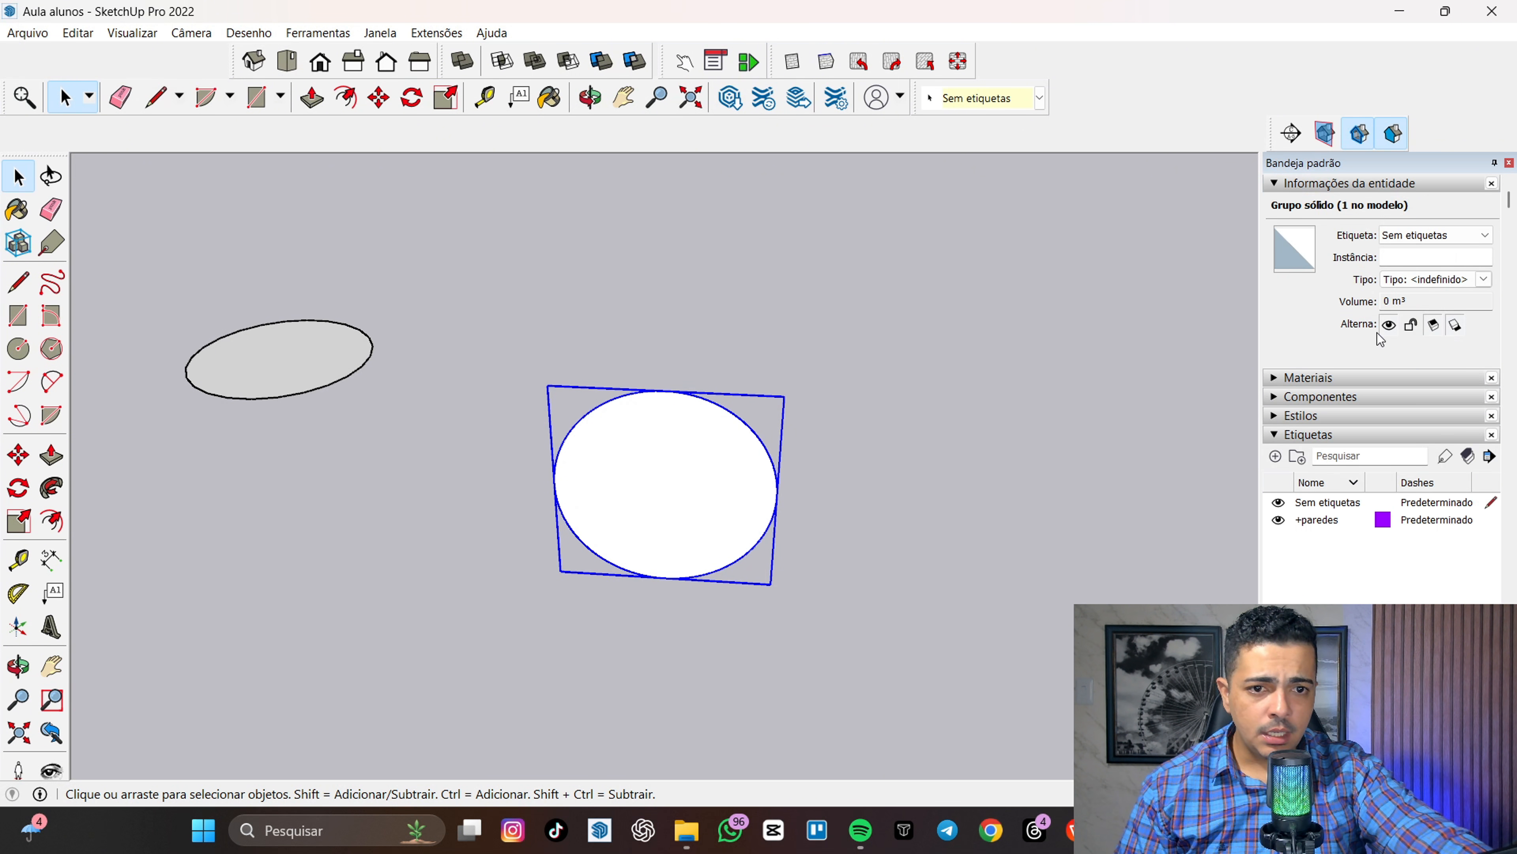
click(1302, 378)
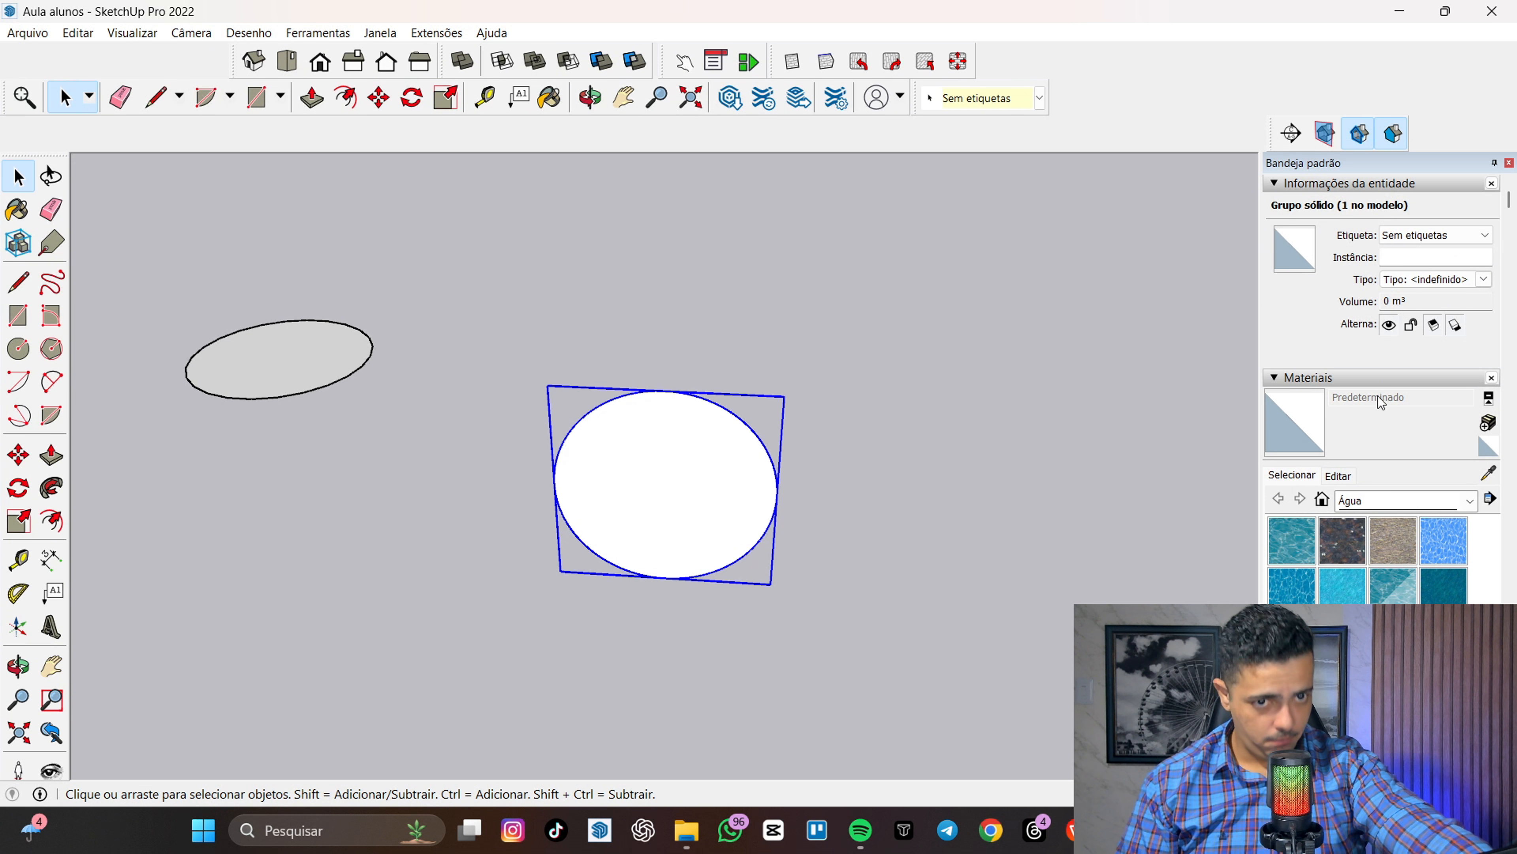
click(1275, 185)
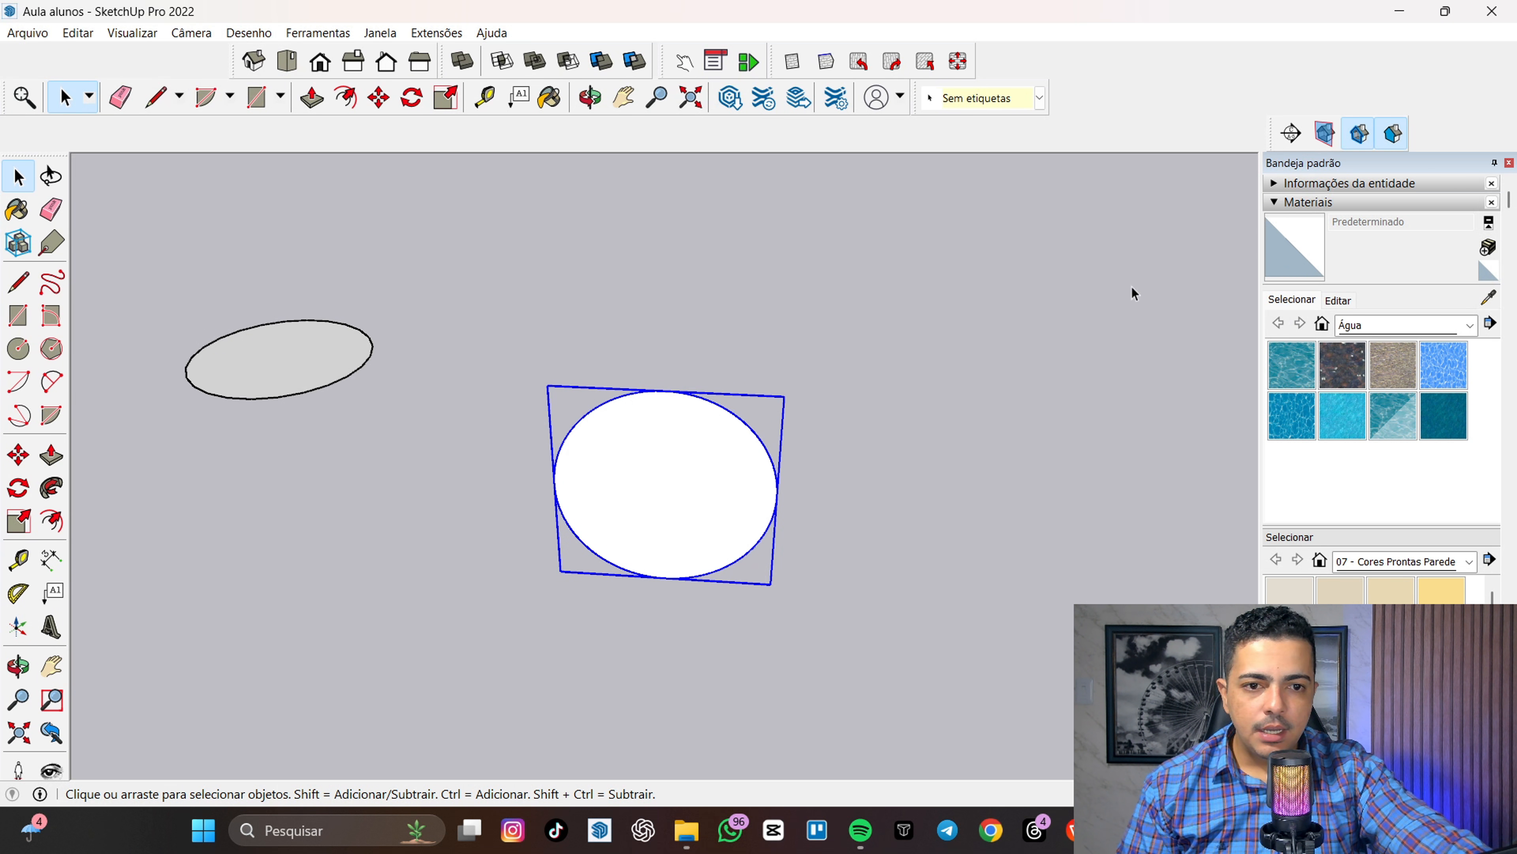
click(1470, 326)
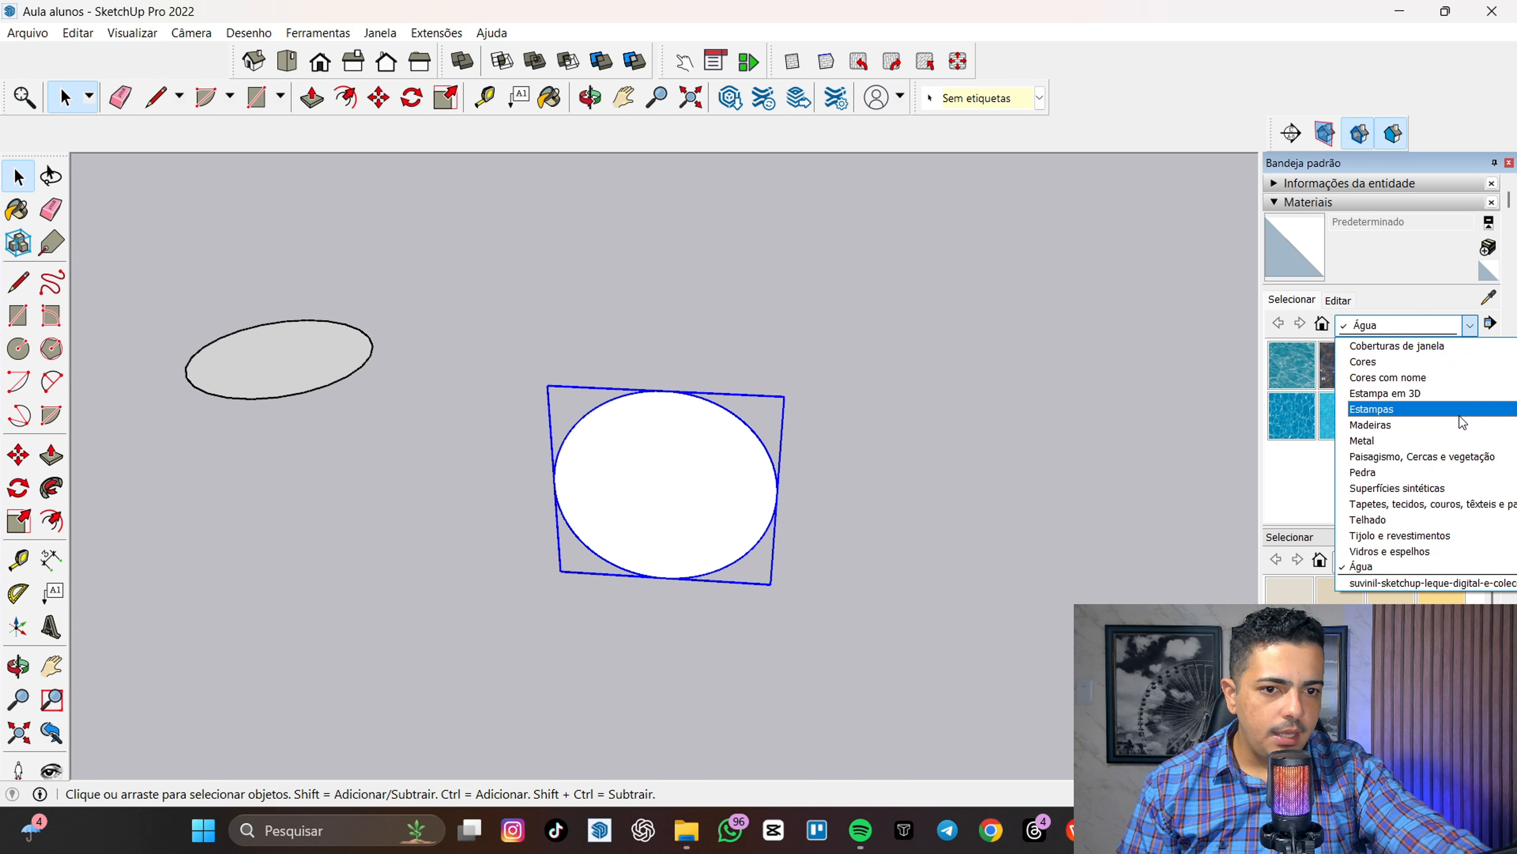
click(1452, 551)
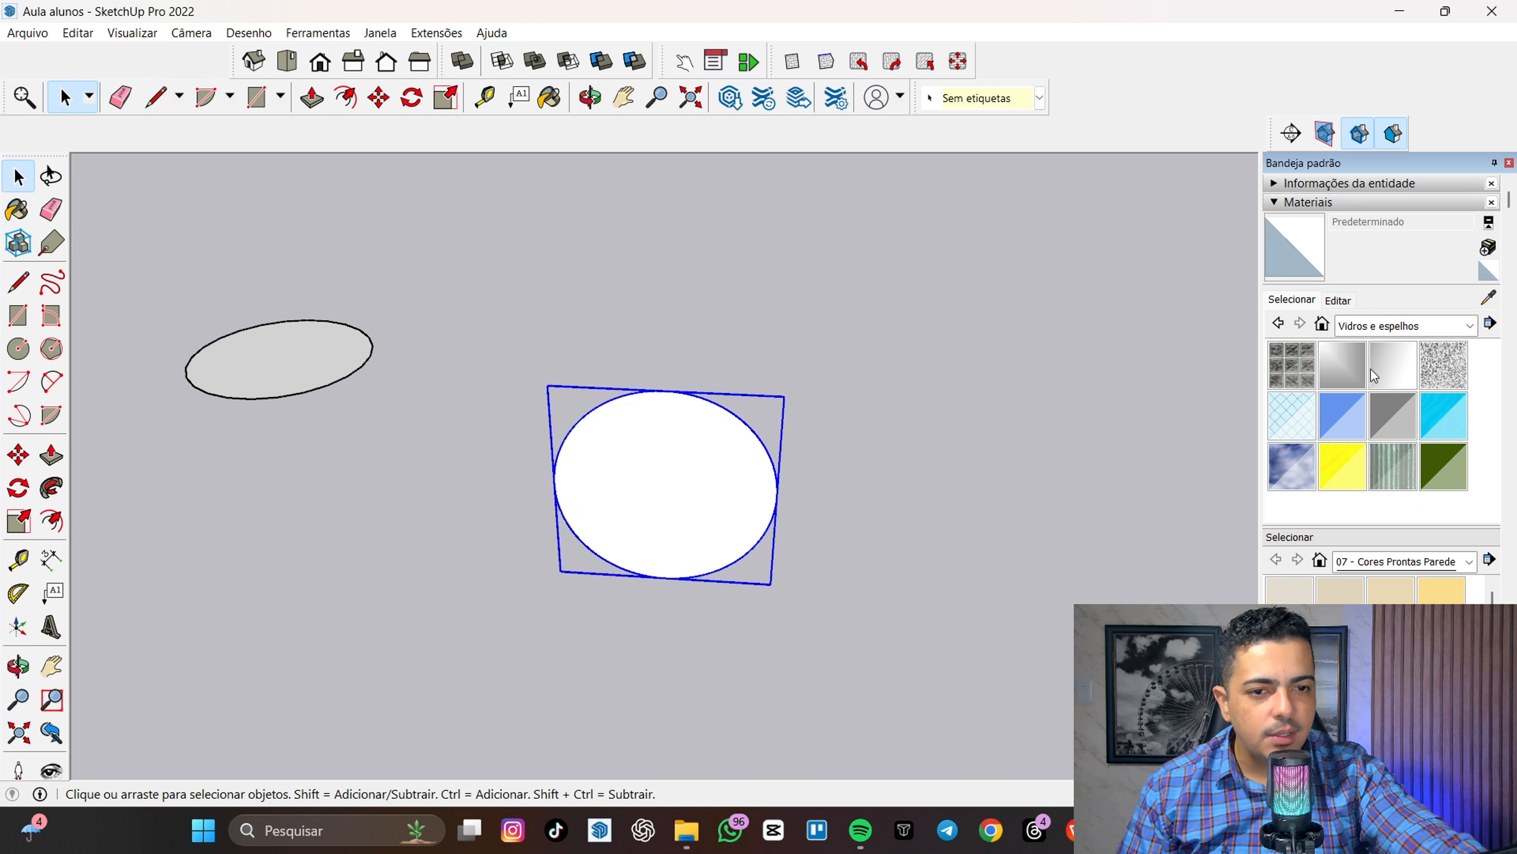
click(1335, 368)
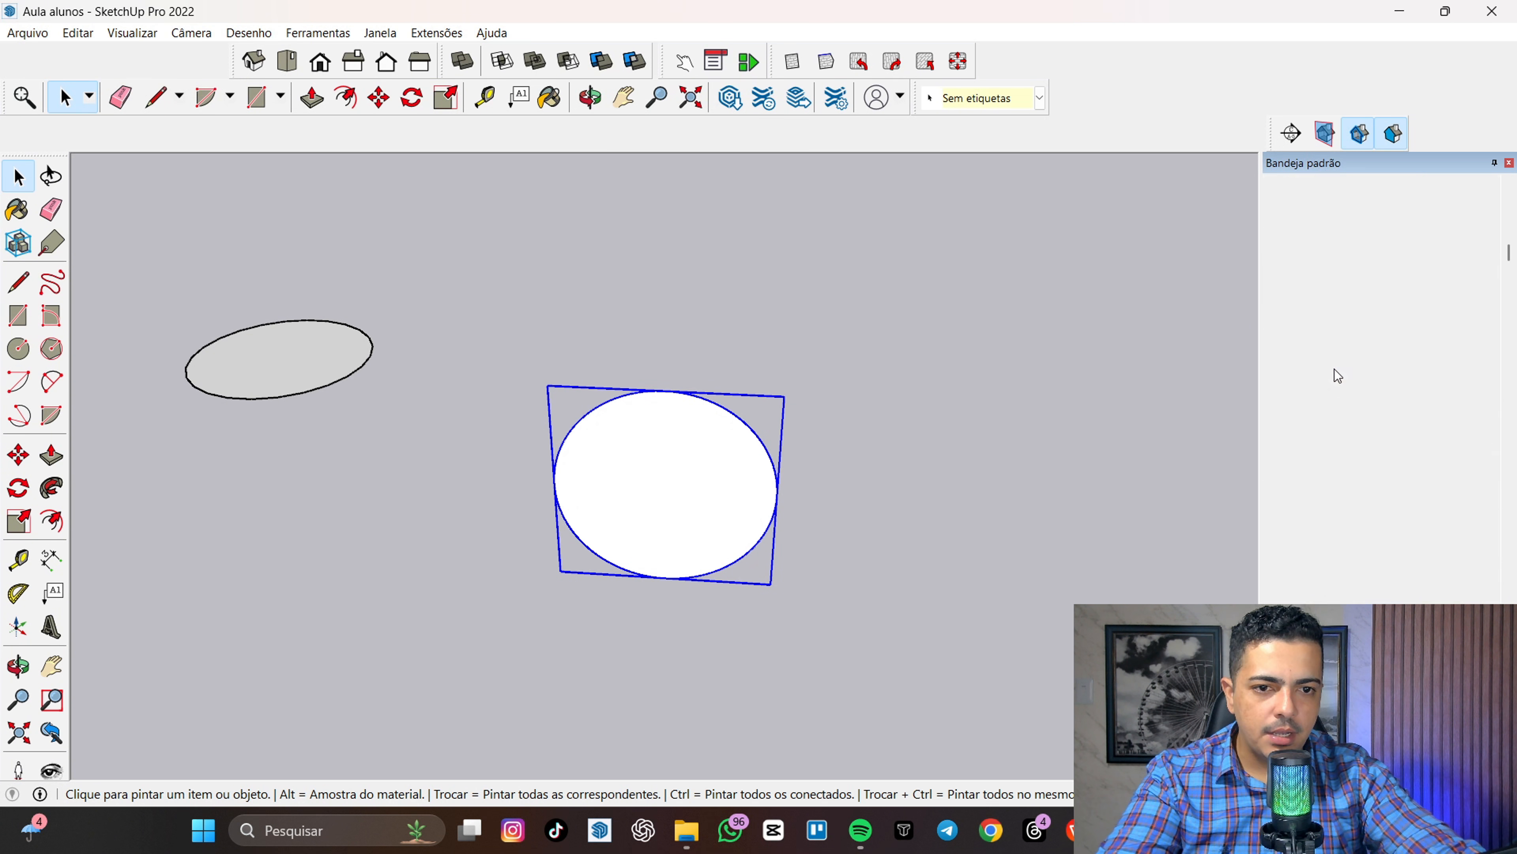
key(space)
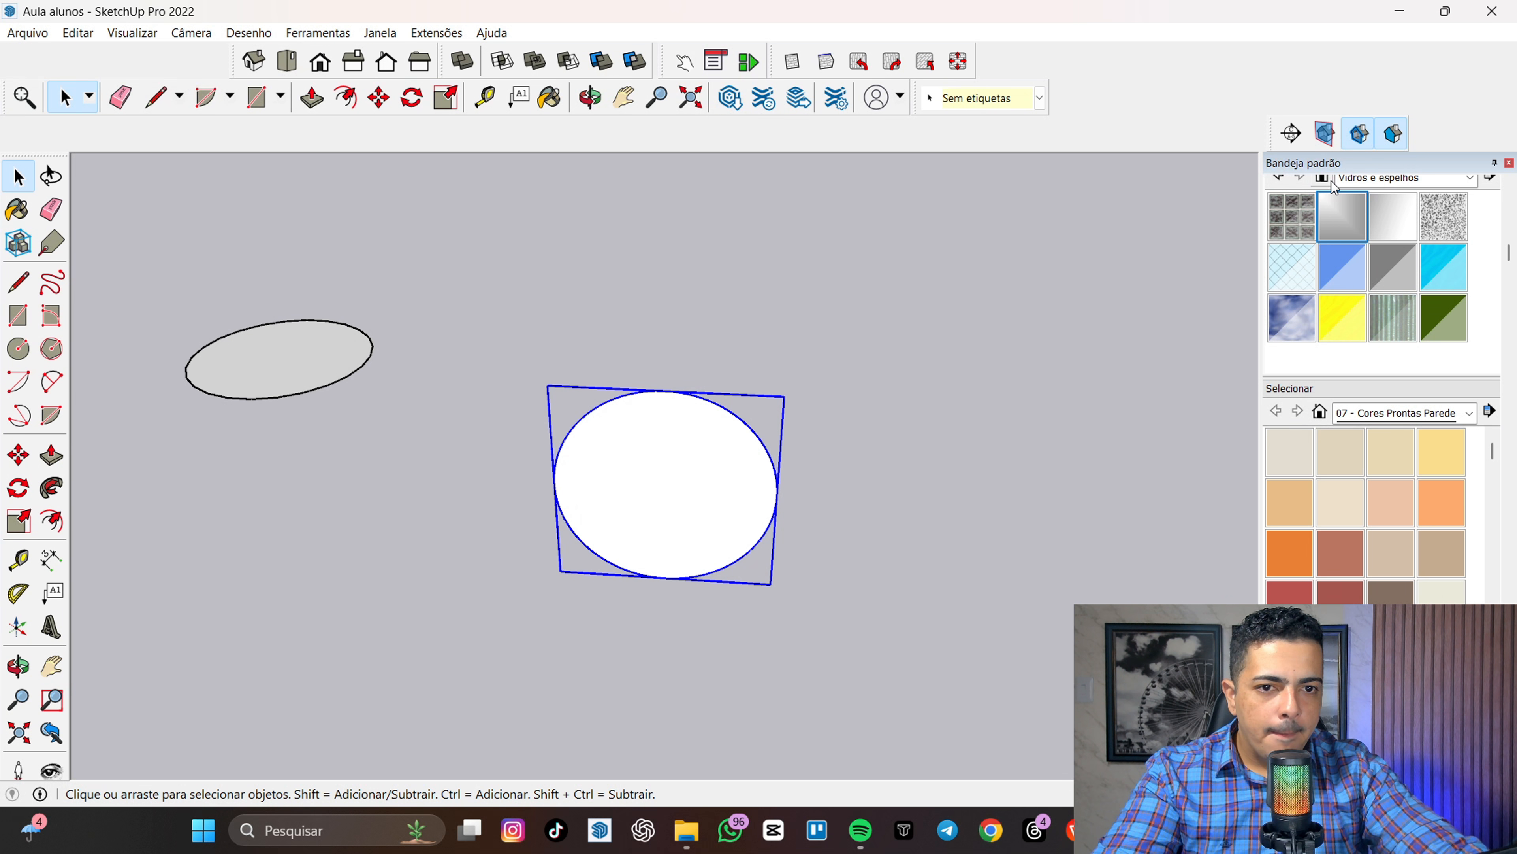
click(1347, 226)
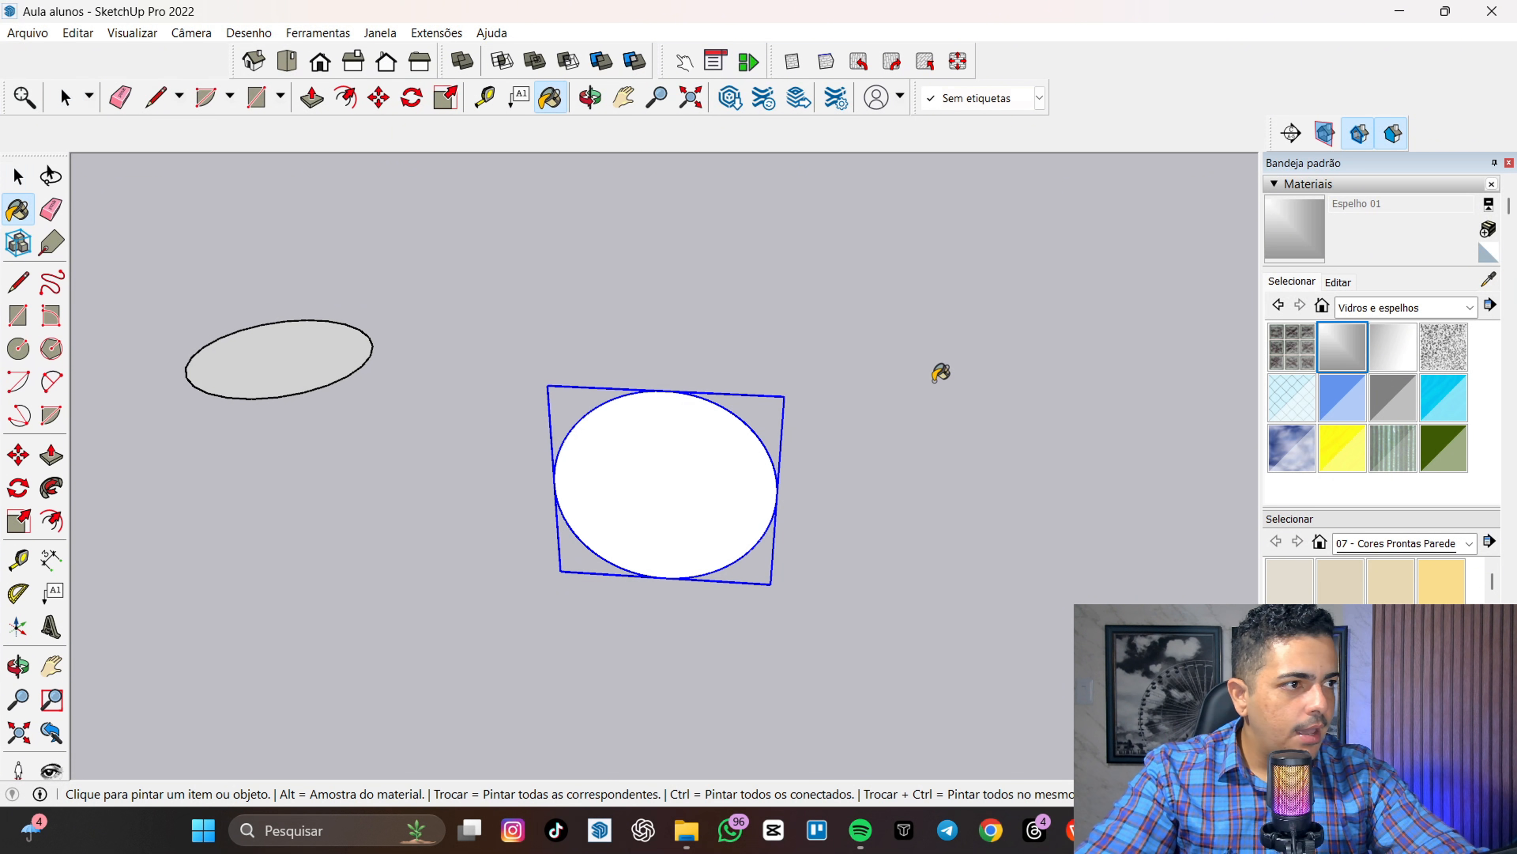
key(space)
- Open the disc group for editing and select one of its circular faces
middle_drag(589, 480, 810, 459)
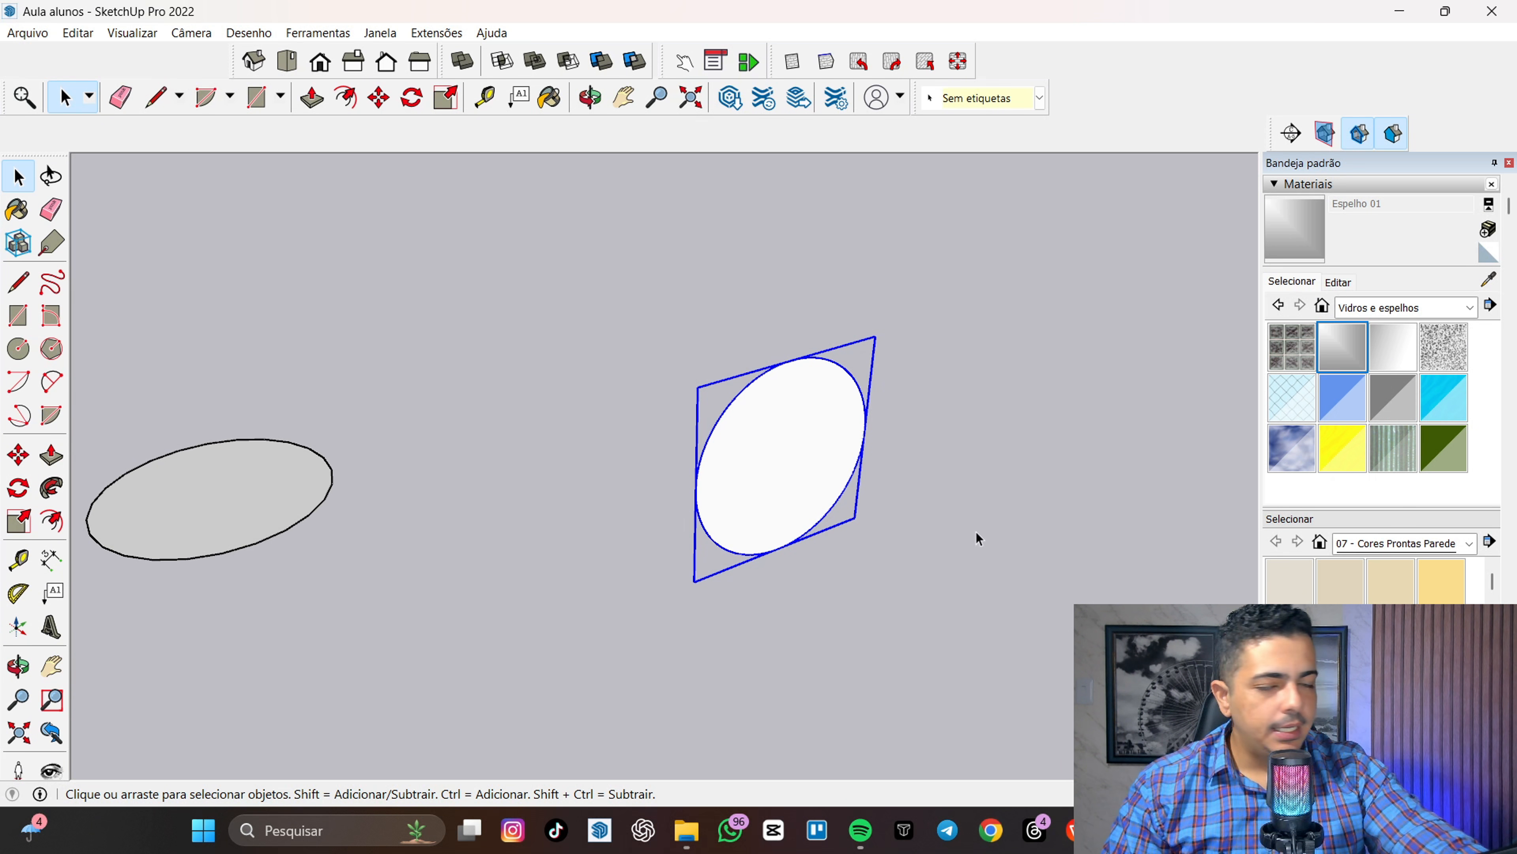
middle_drag(800, 485, 713, 480)
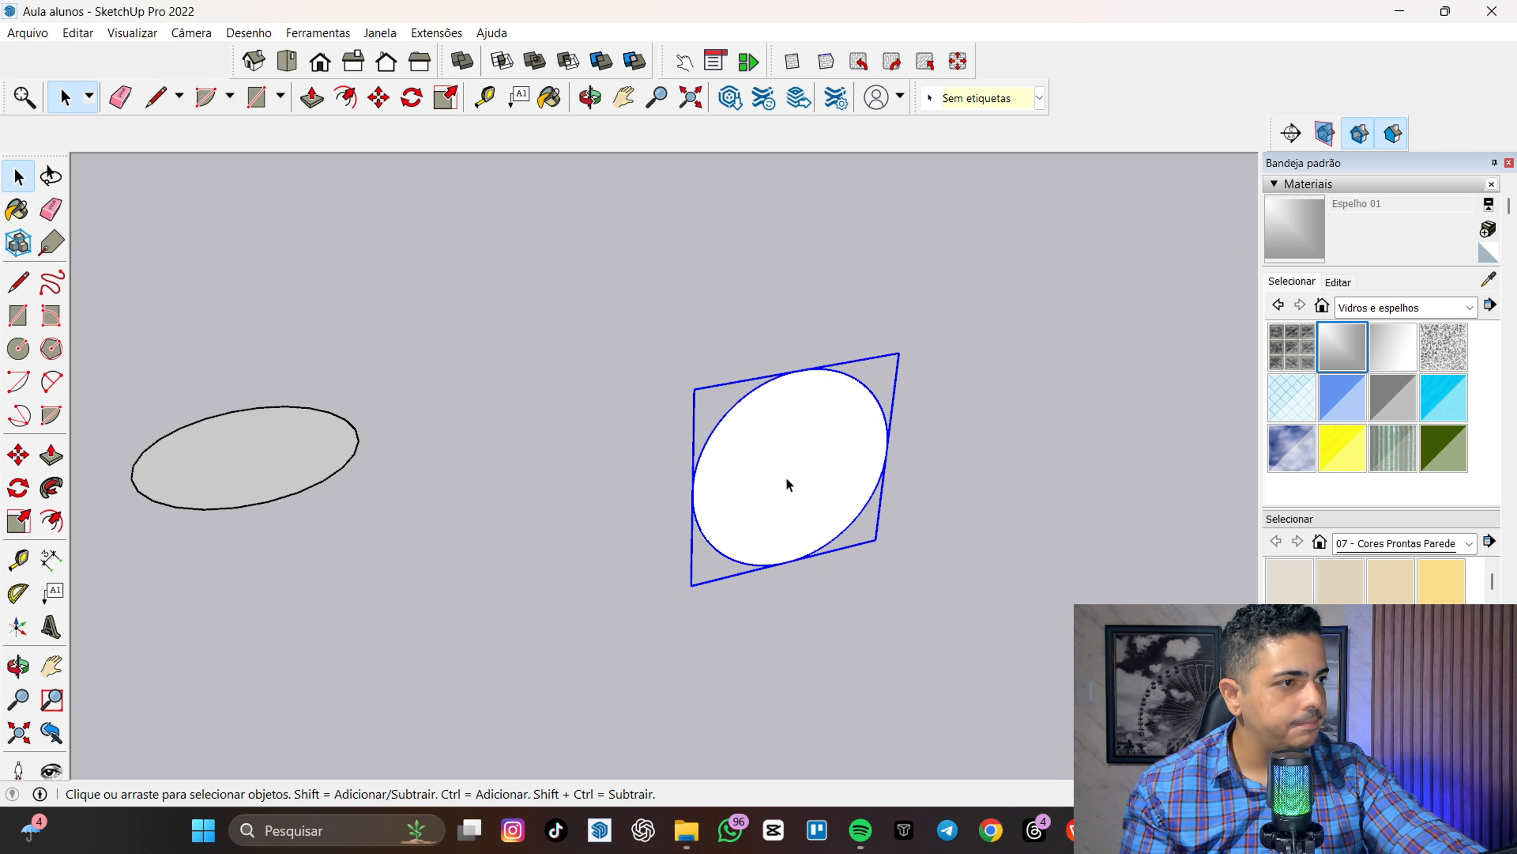
mouse_move(822, 467)
middle_down()
mouse_move(848, 455)
mouse_move(800, 448)
middle_up()
key(Escape)
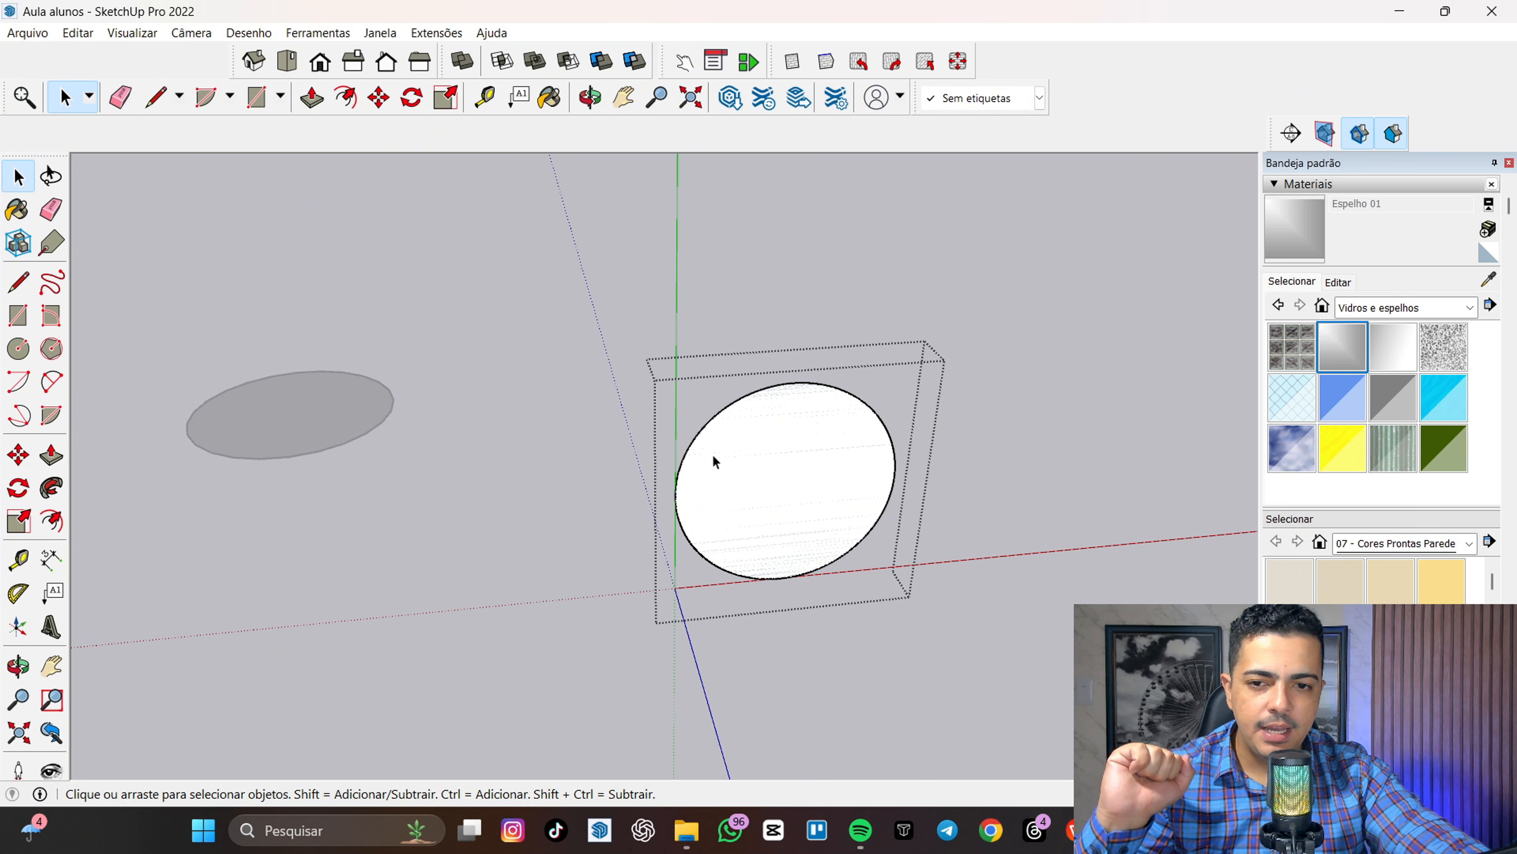
scroll(715, 443, up, 3)
click(730, 449)
- Examine the disc's thin rim and both circular faces inside the group, selecting them individually
middle_drag(730, 448, 828, 370)
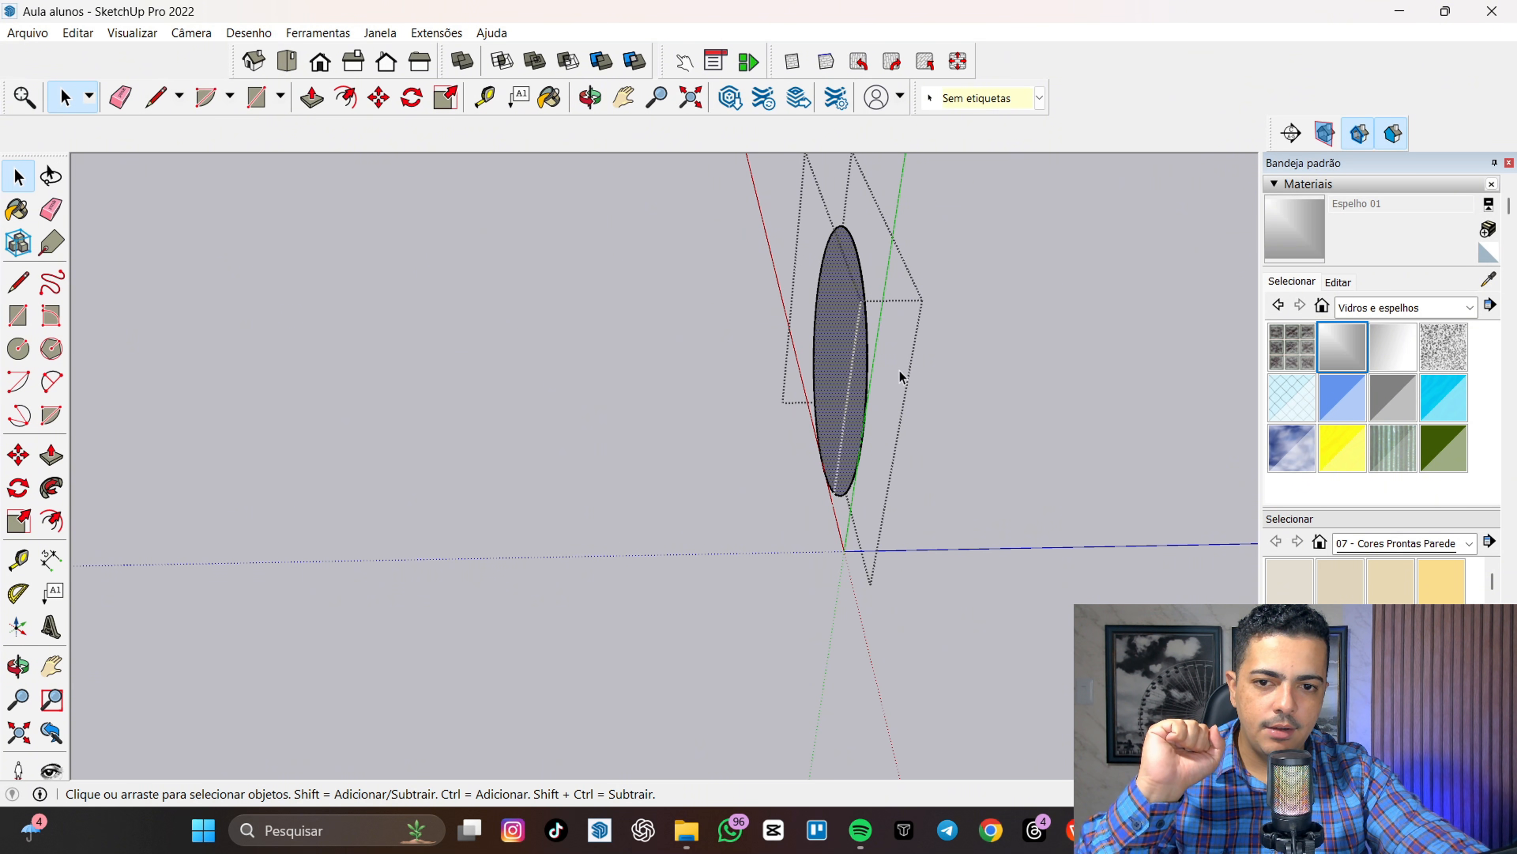
scroll(911, 389, up, 2)
scroll(671, 395, up, 5)
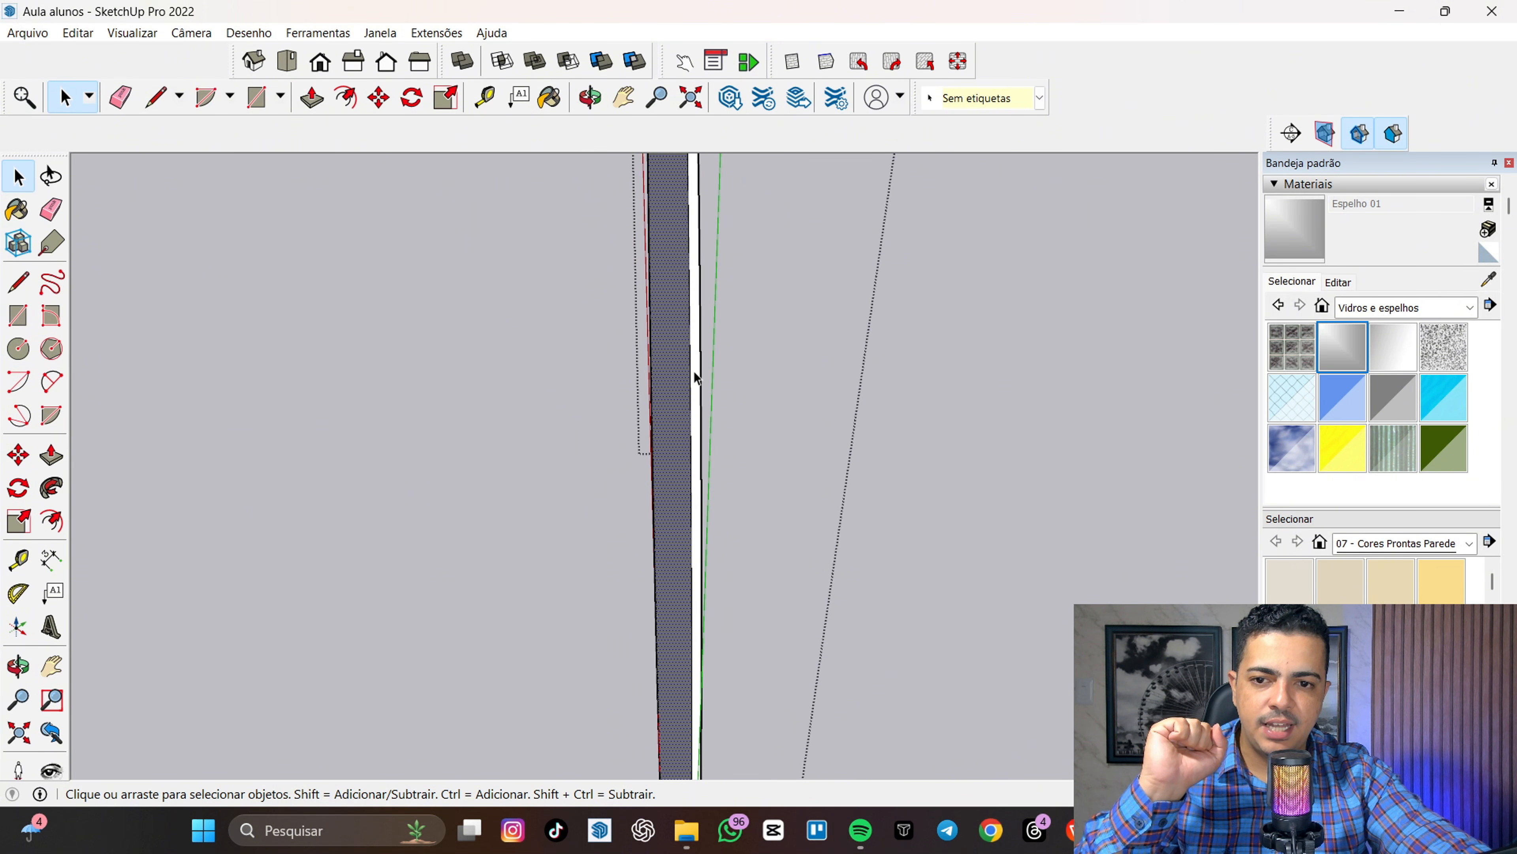
middle_drag(859, 421, 562, 444)
scroll(563, 447, down, 4)
scroll(526, 374, up, 8)
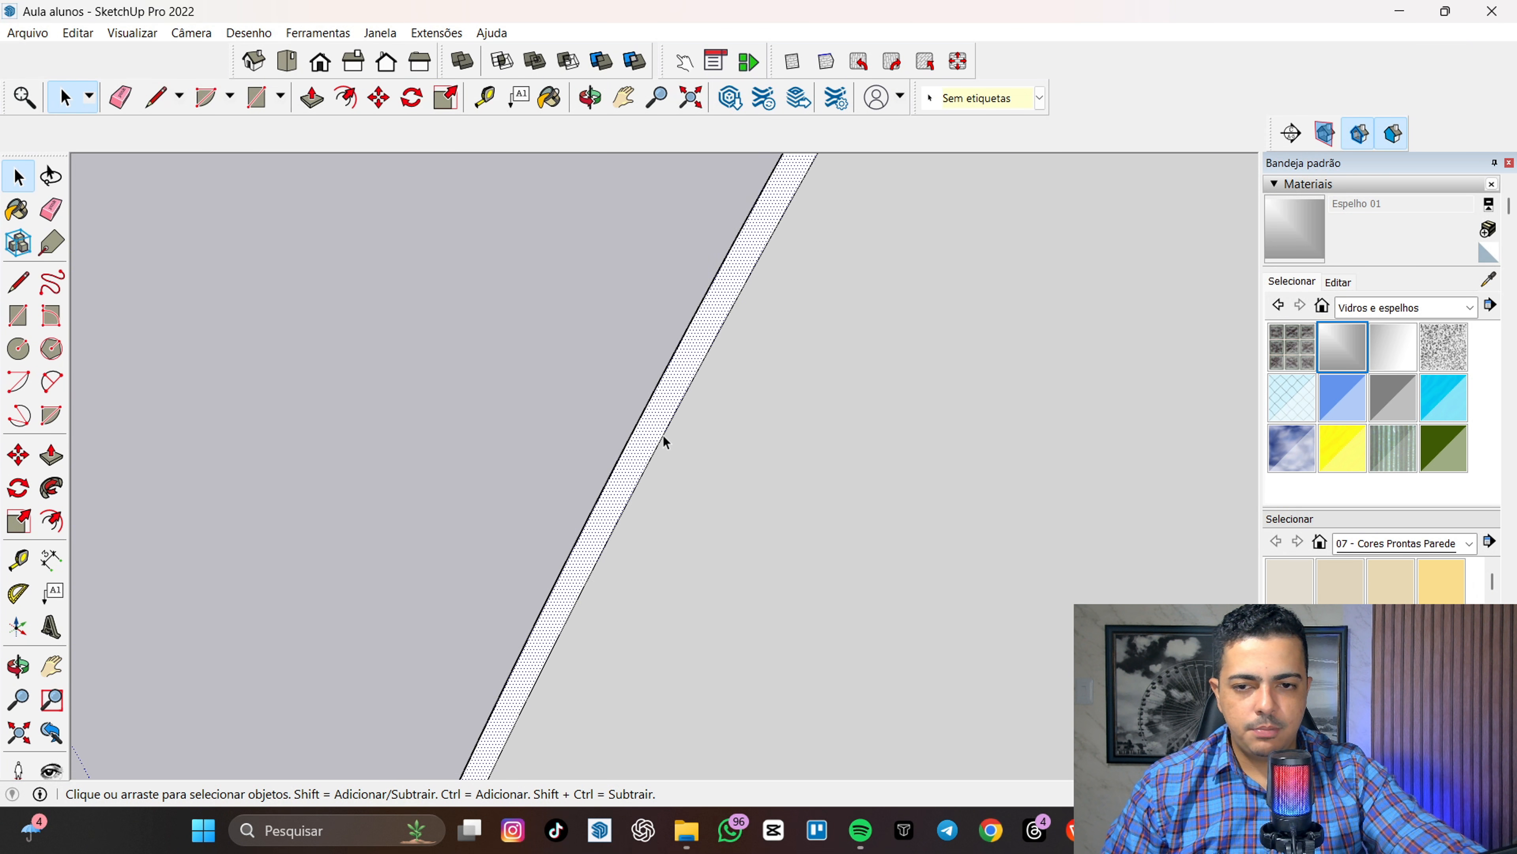
click(911, 547)
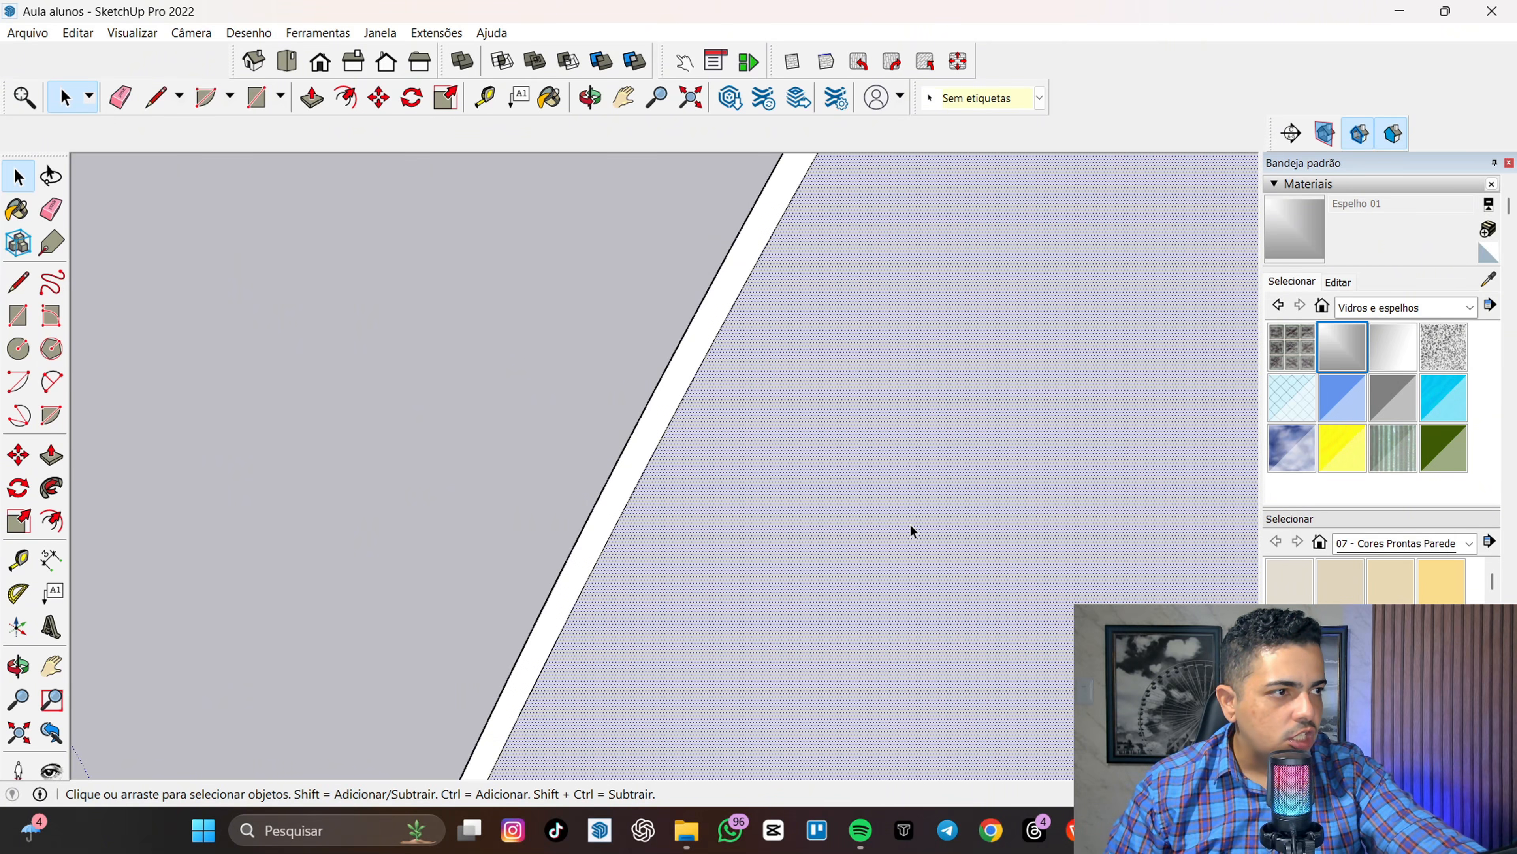
scroll(948, 602, down, 6)
middle_drag(762, 522, 973, 432)
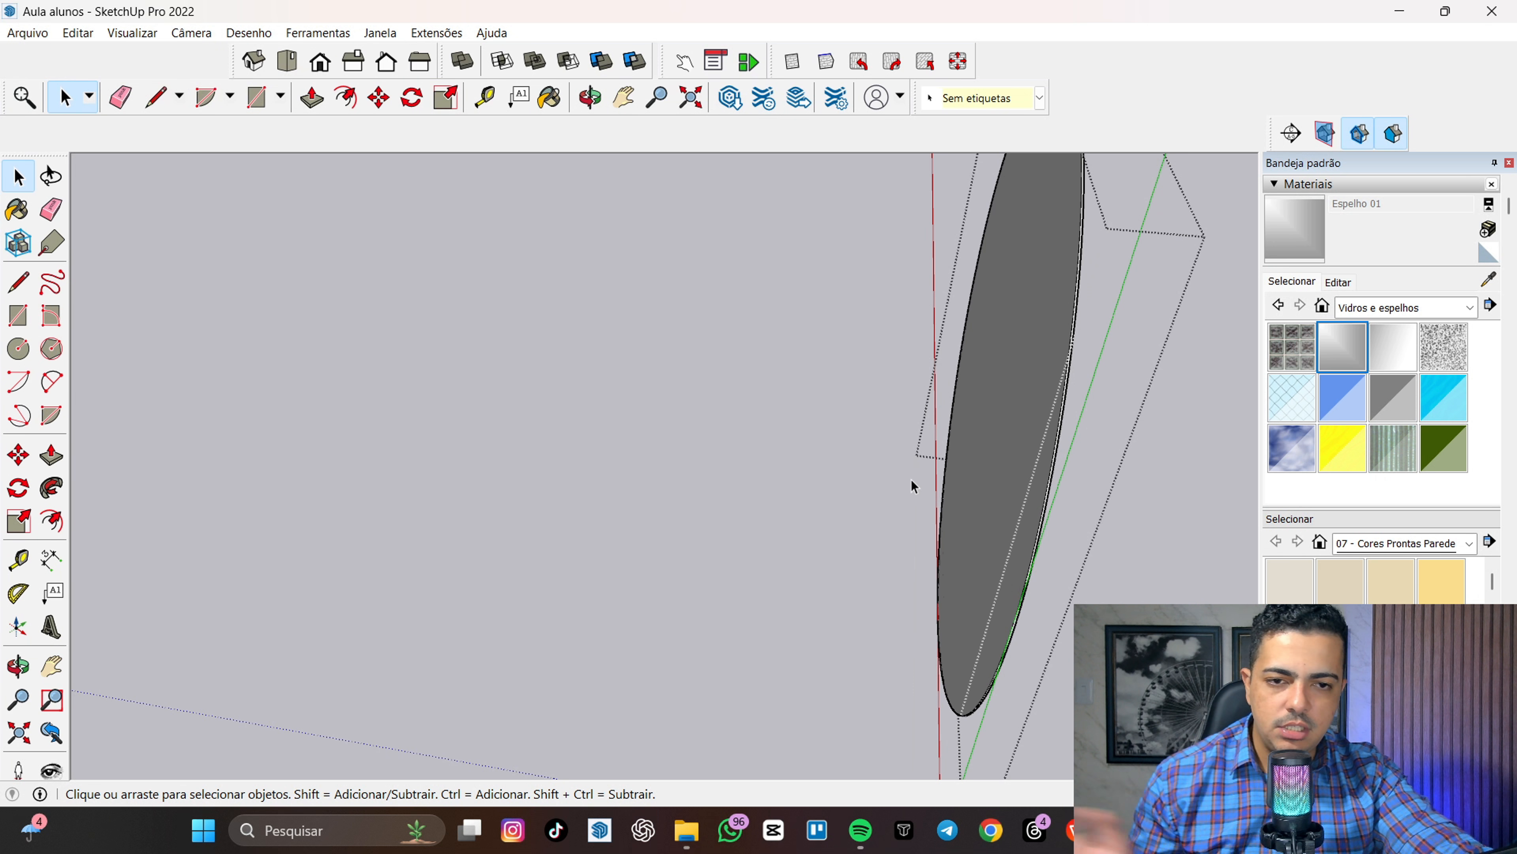
middle_drag(961, 472, 673, 328)
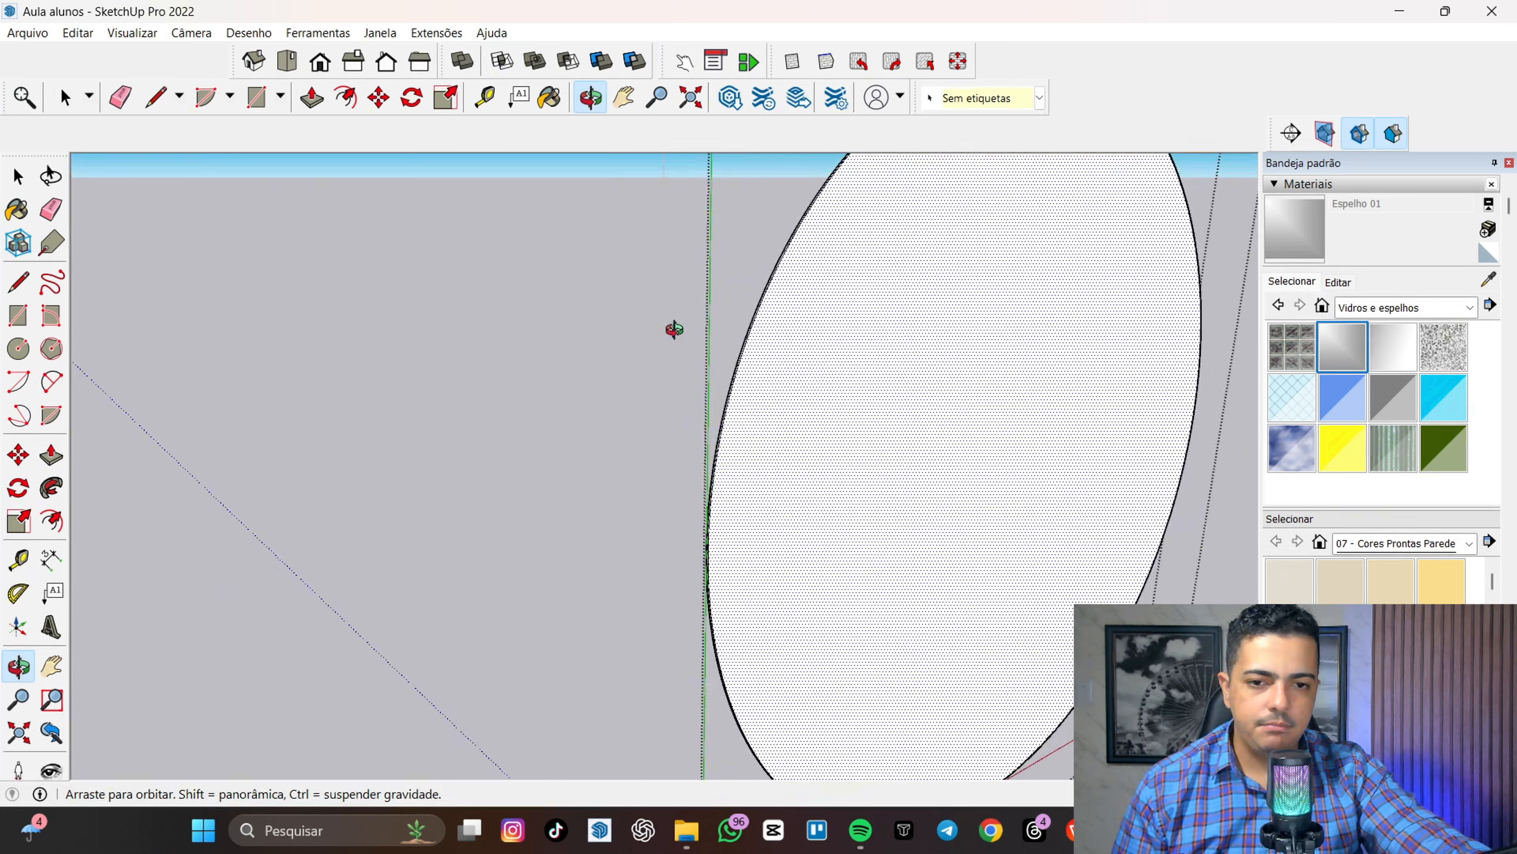
middle_drag(890, 414, 701, 454)
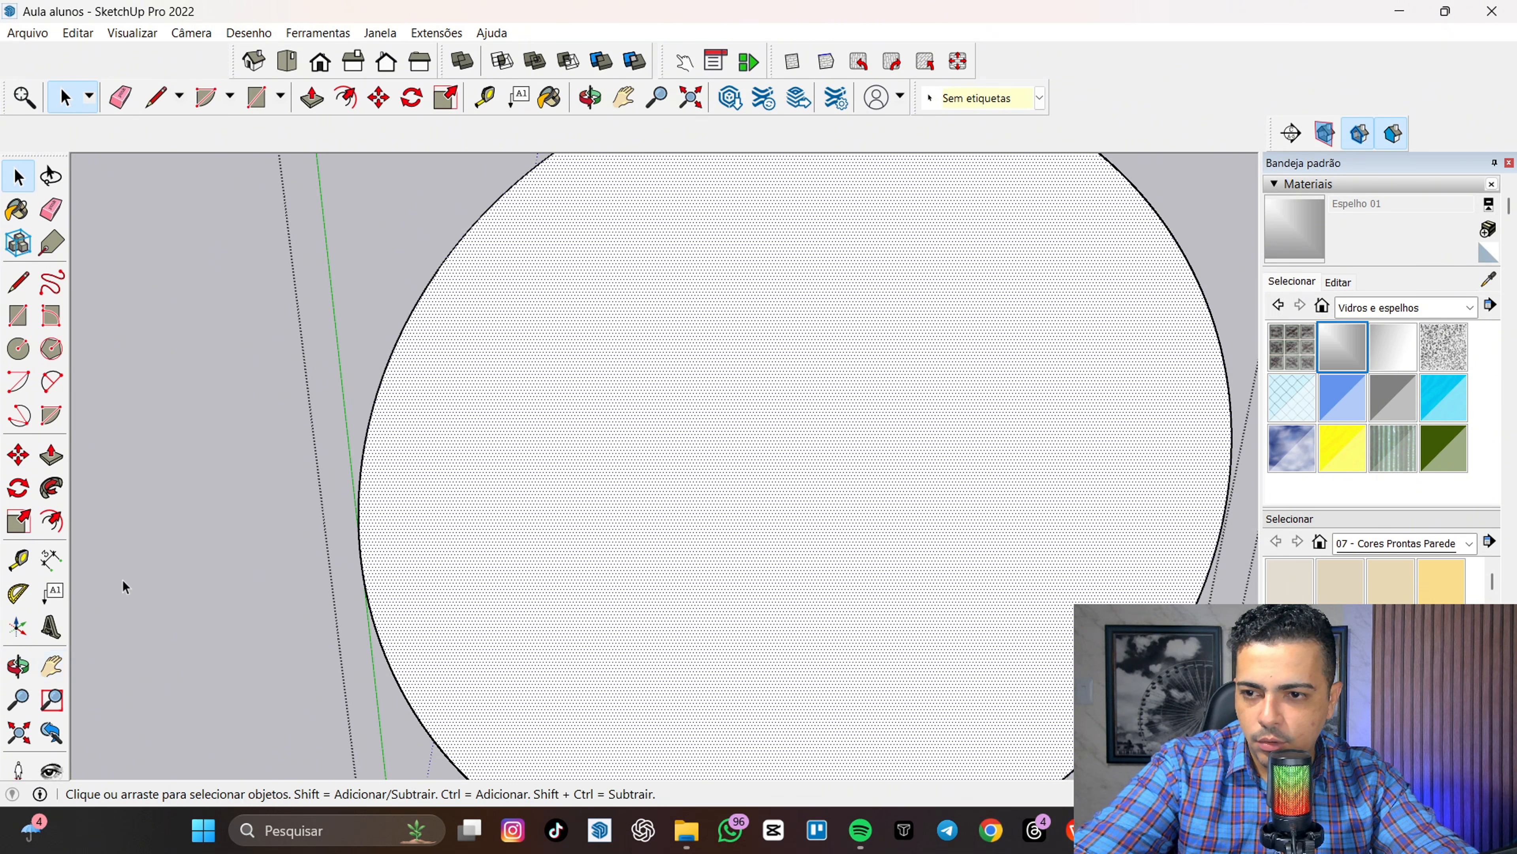
- Paint the disc's front circular face and its thin rim with the Espelho 01 mirror material
click(550, 99)
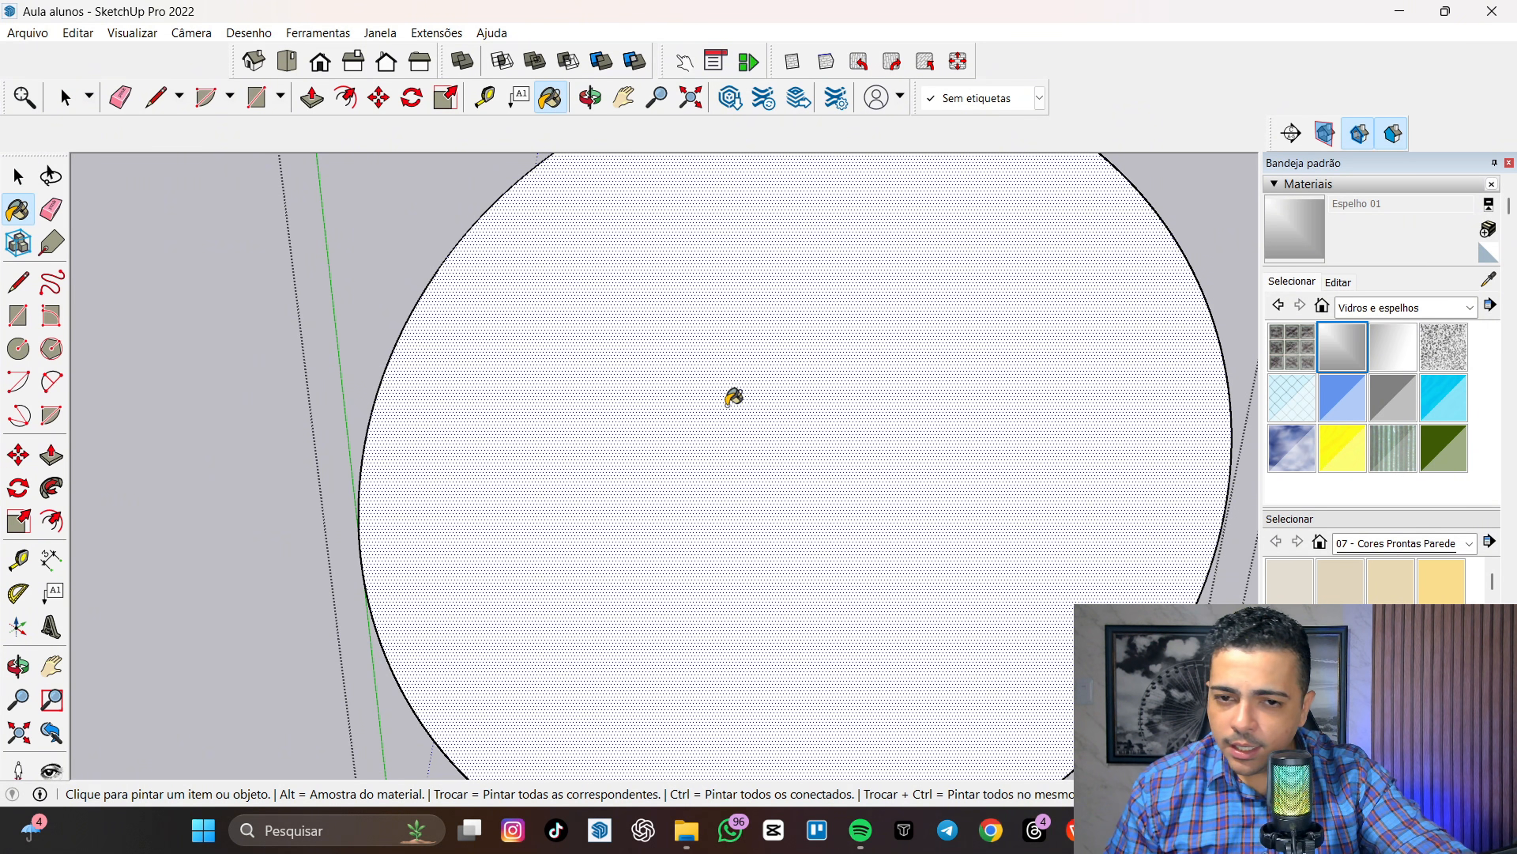
click(740, 413)
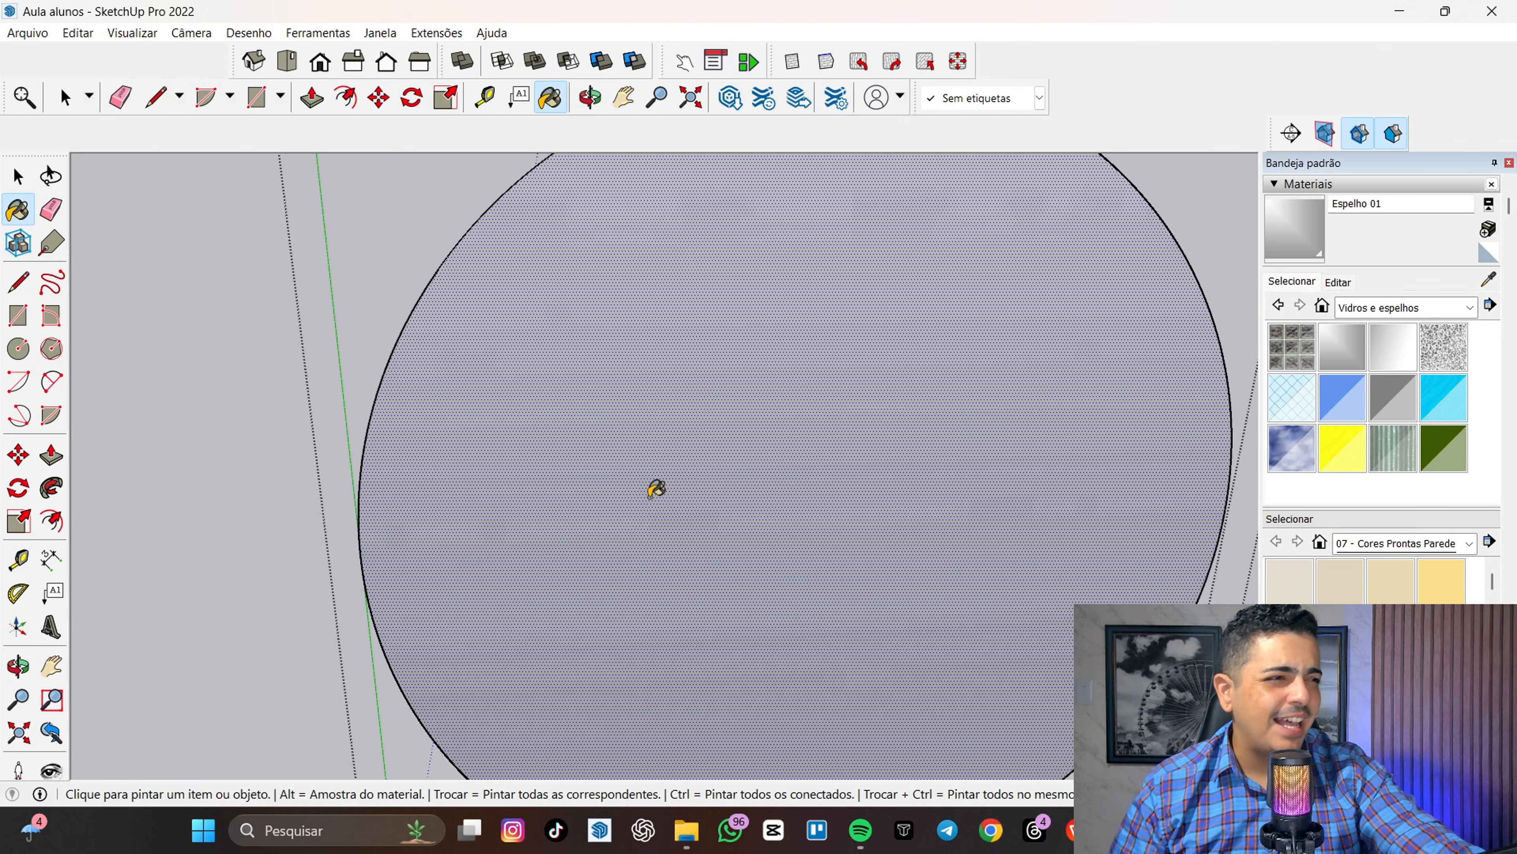
mouse_move(361, 377)
middle_down()
mouse_move(782, 383)
mouse_move(883, 400)
middle_up()
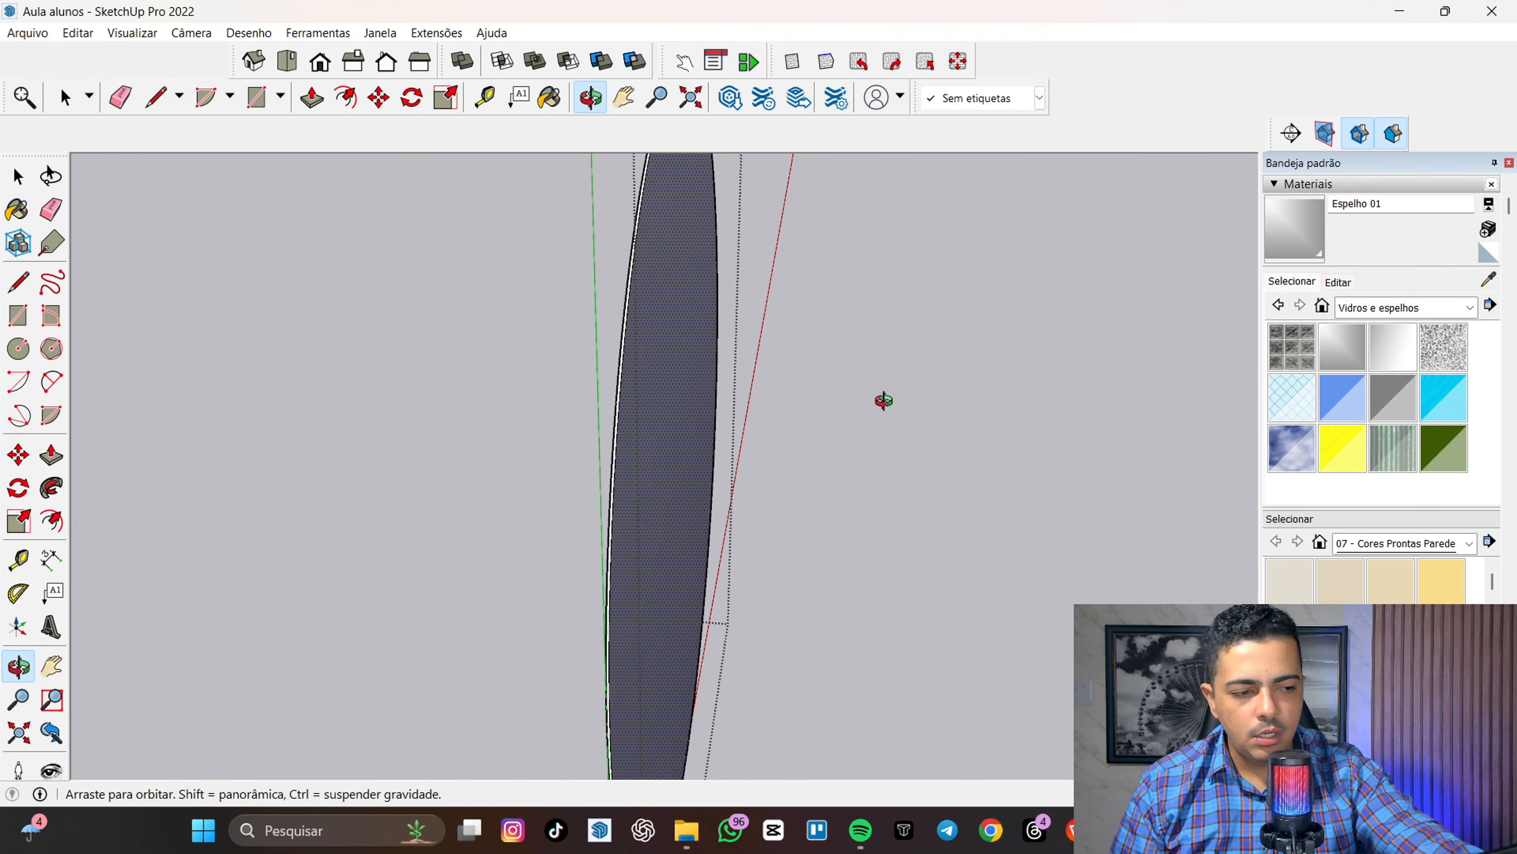
scroll(619, 385, up, 5)
scroll(674, 379, up, 2)
scroll(740, 402, down, 2)
scroll(796, 374, up, 4)
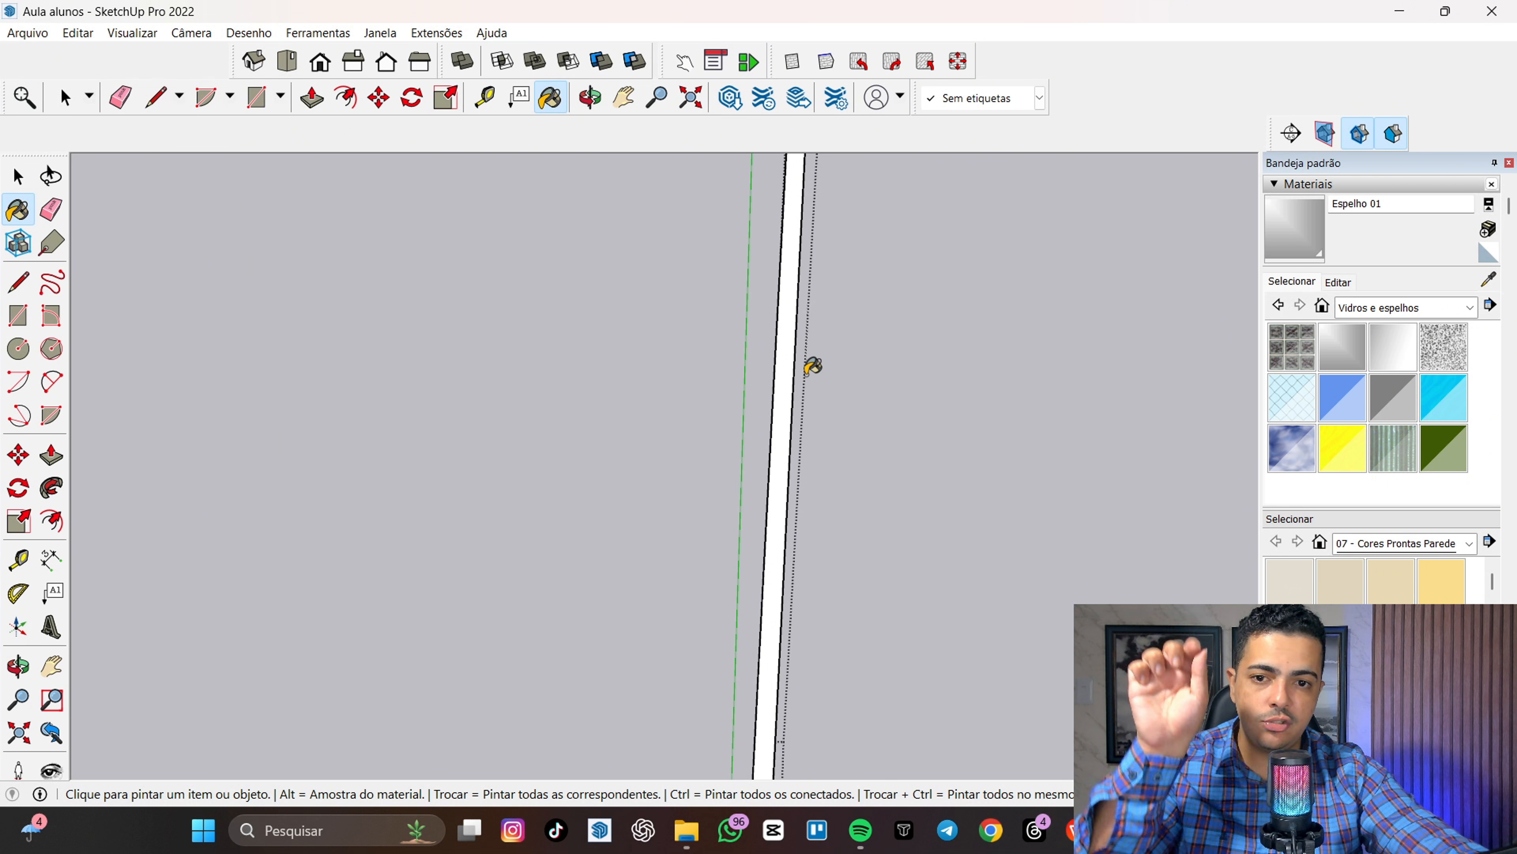
click(791, 326)
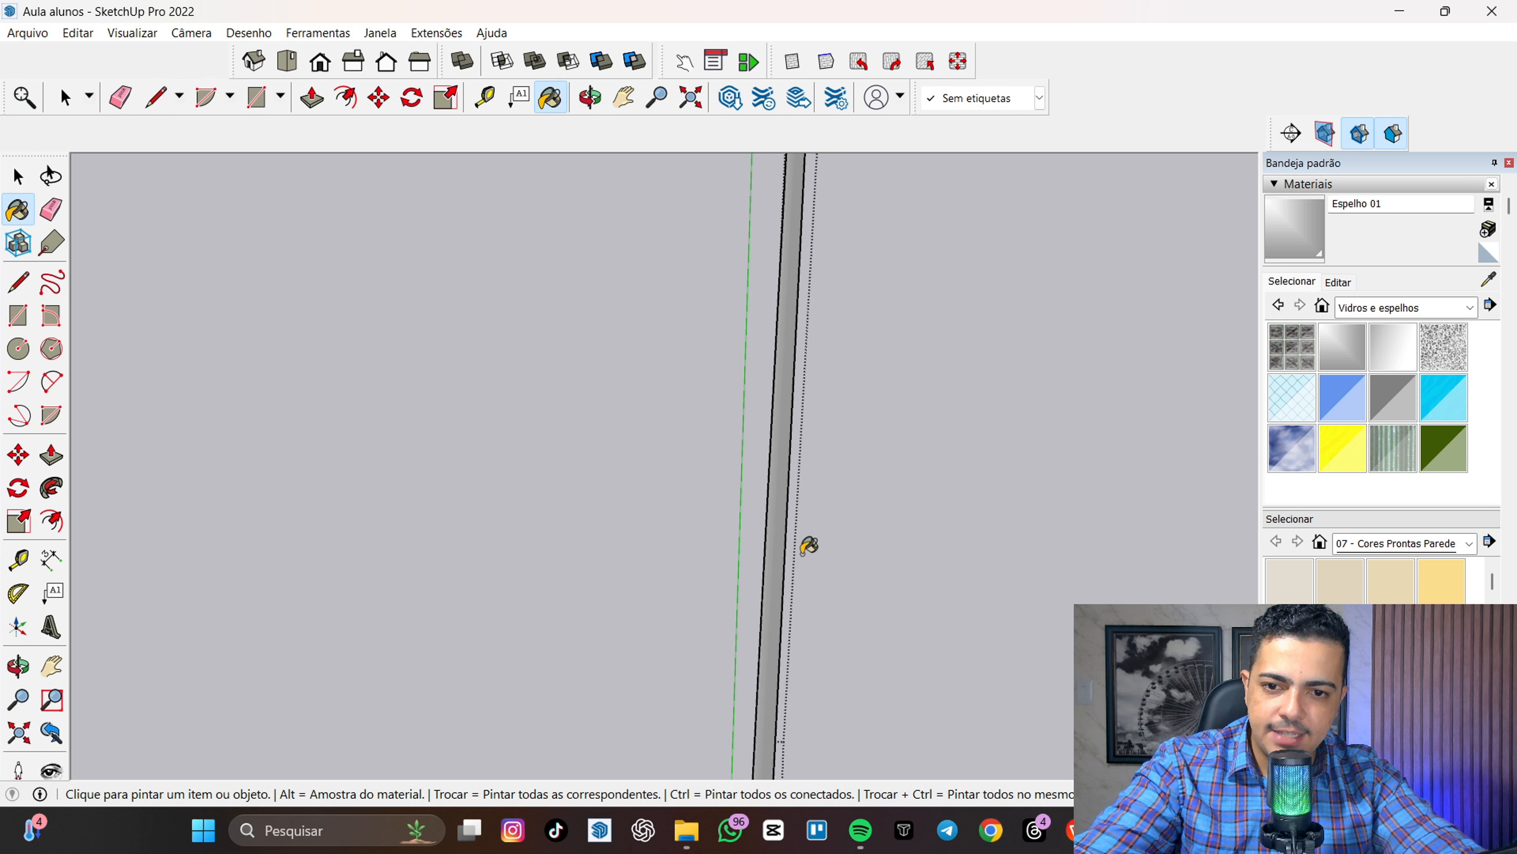
key(space)
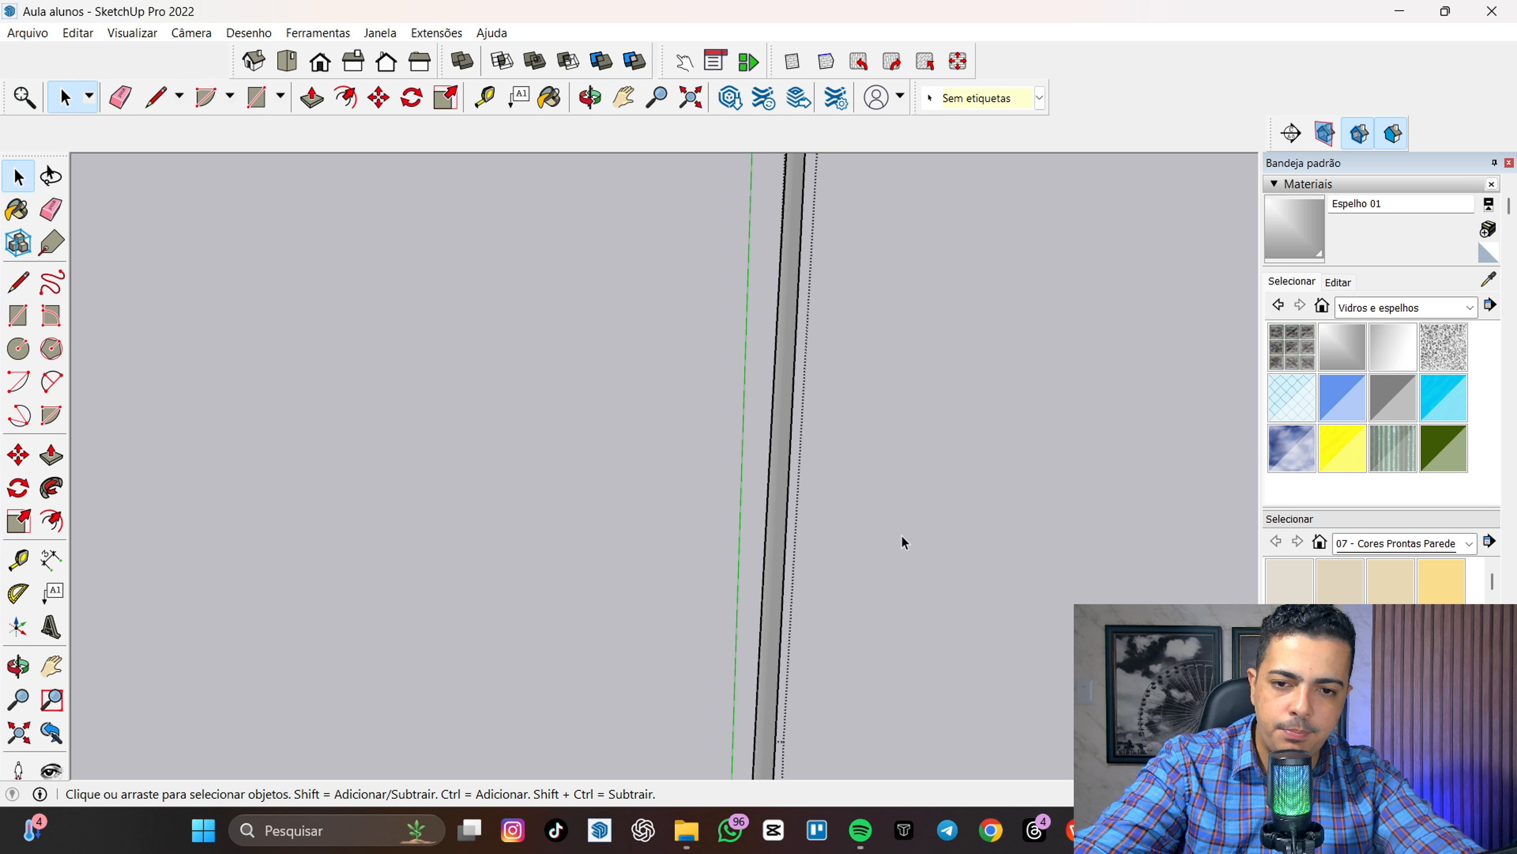
- Move the round mirror group into the separate white-walled room and place it on the wall beside the door opening
middle_drag(902, 537, 650, 455)
scroll(787, 499, down, 3)
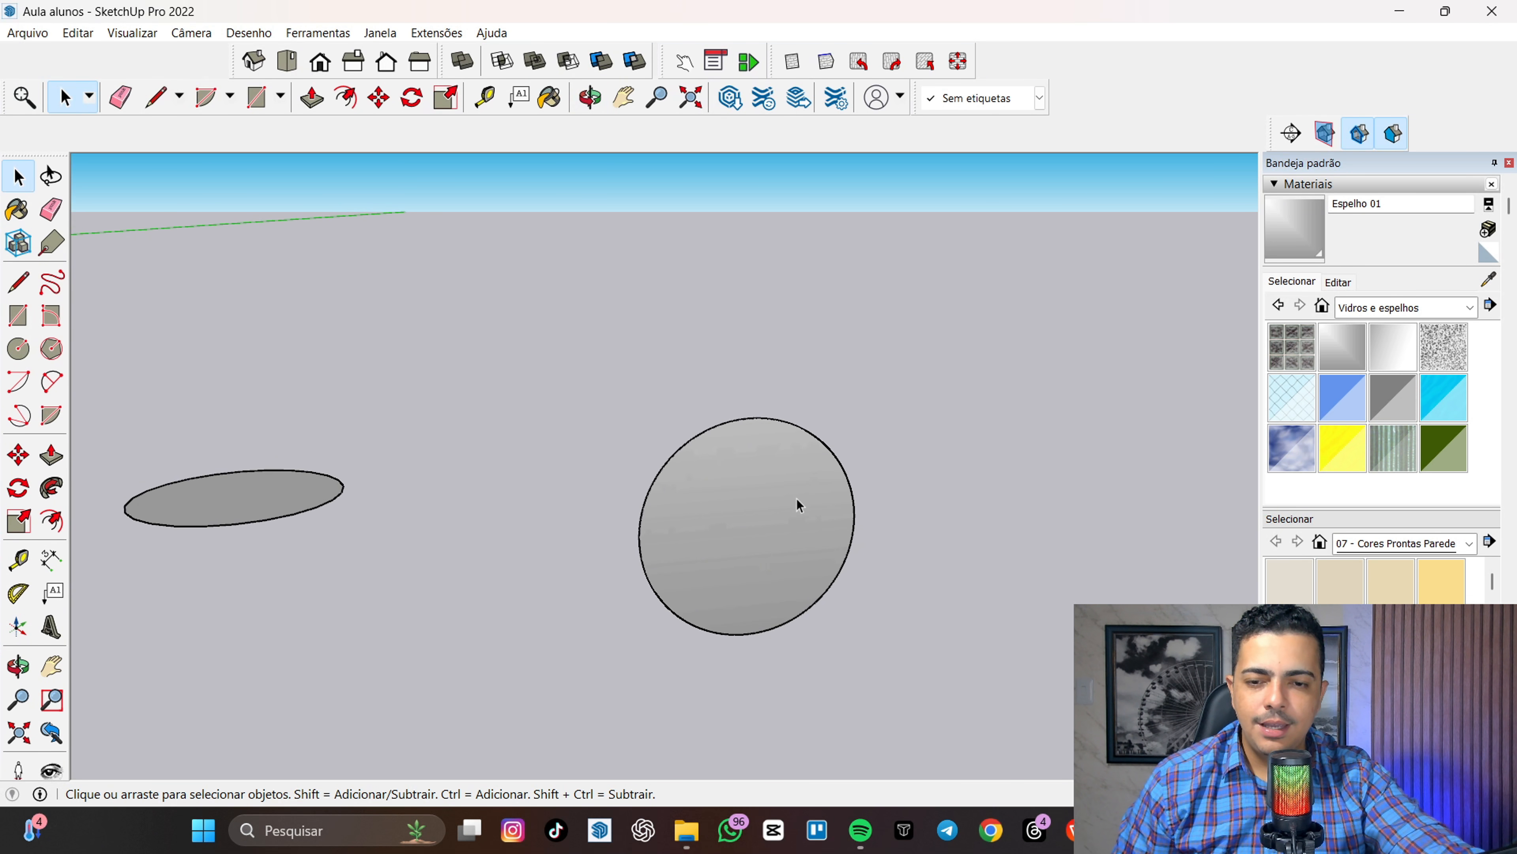
scroll(953, 584, down, 3)
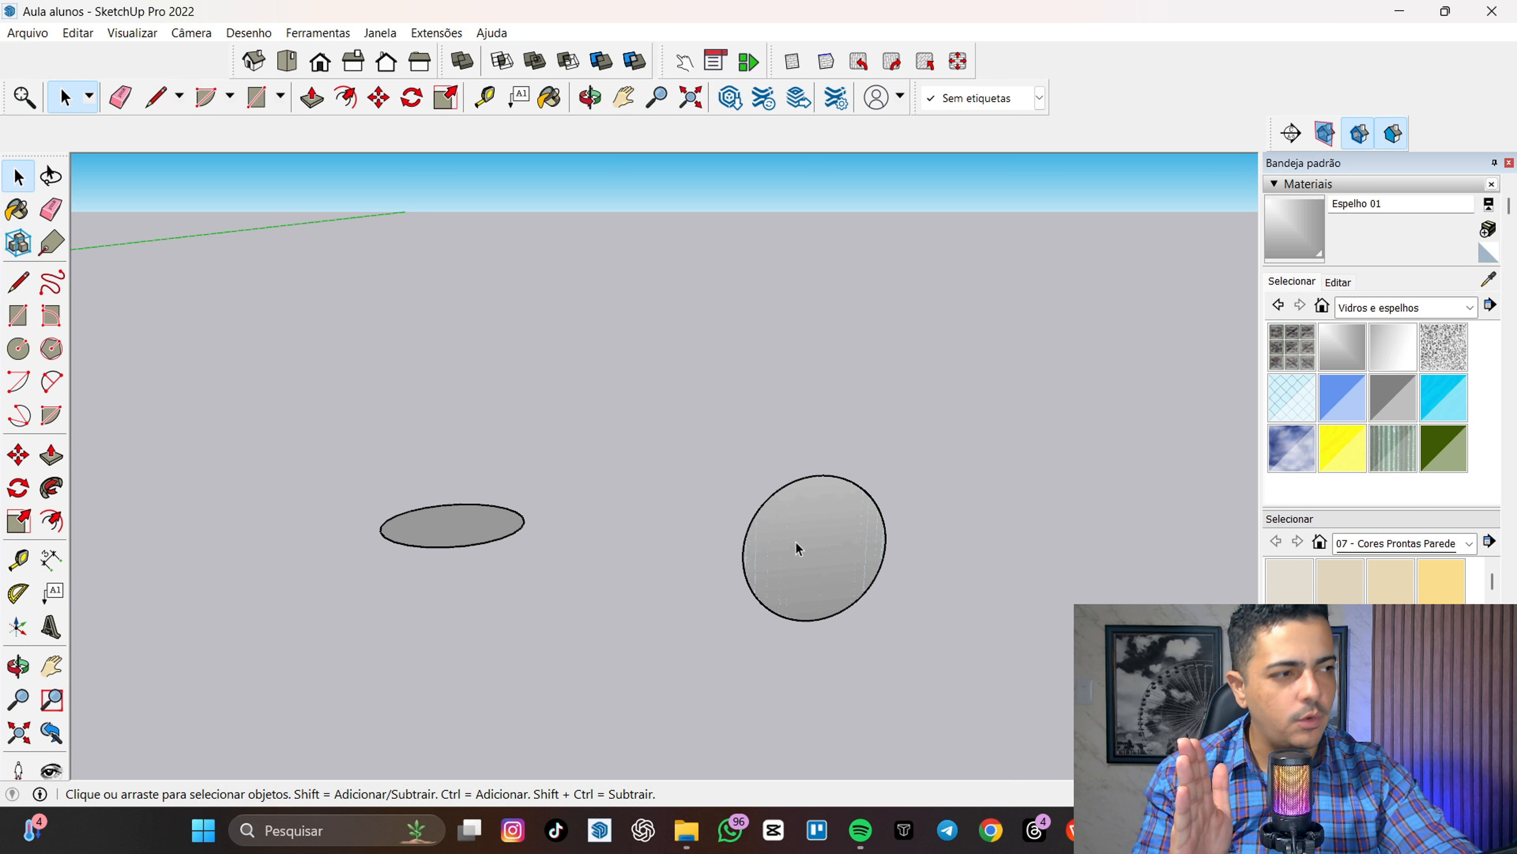
key(m)
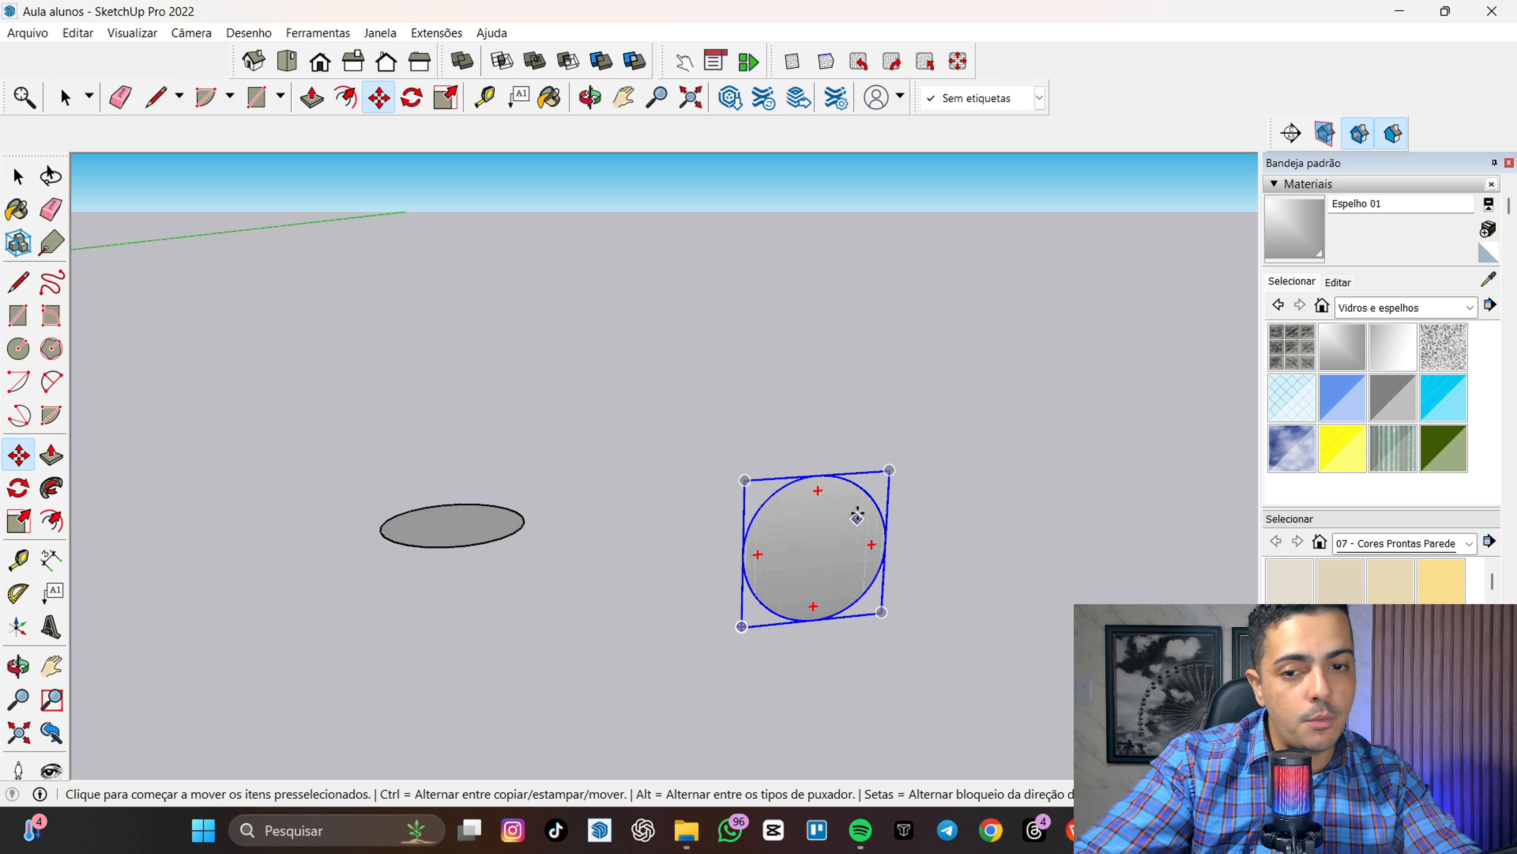
click(857, 513)
scroll(836, 496, down, 8)
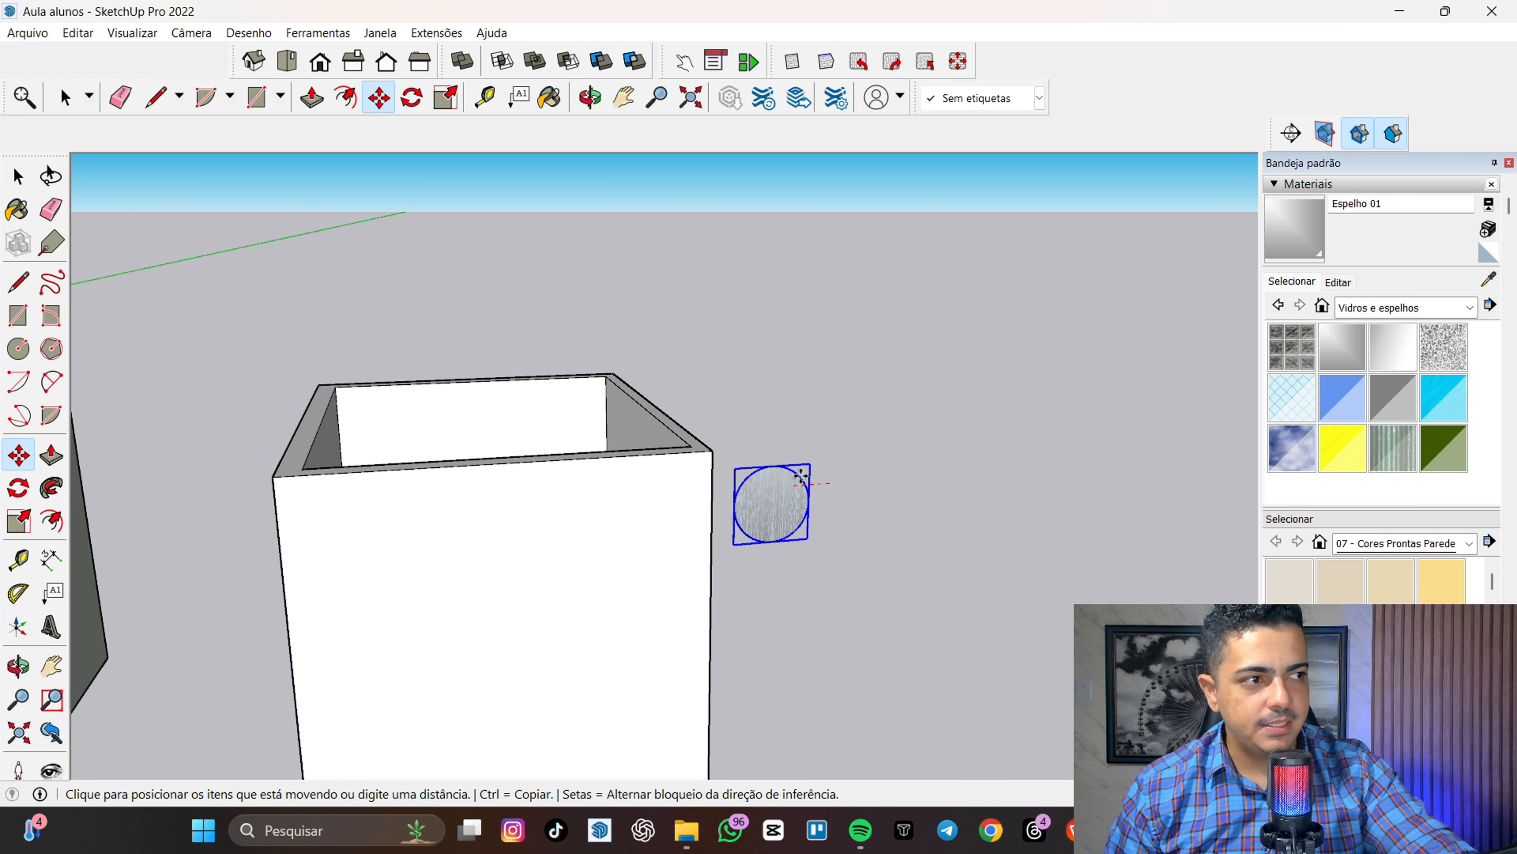
middle_drag(823, 474, 590, 574)
scroll(708, 542, up, 3)
scroll(639, 565, down, 5)
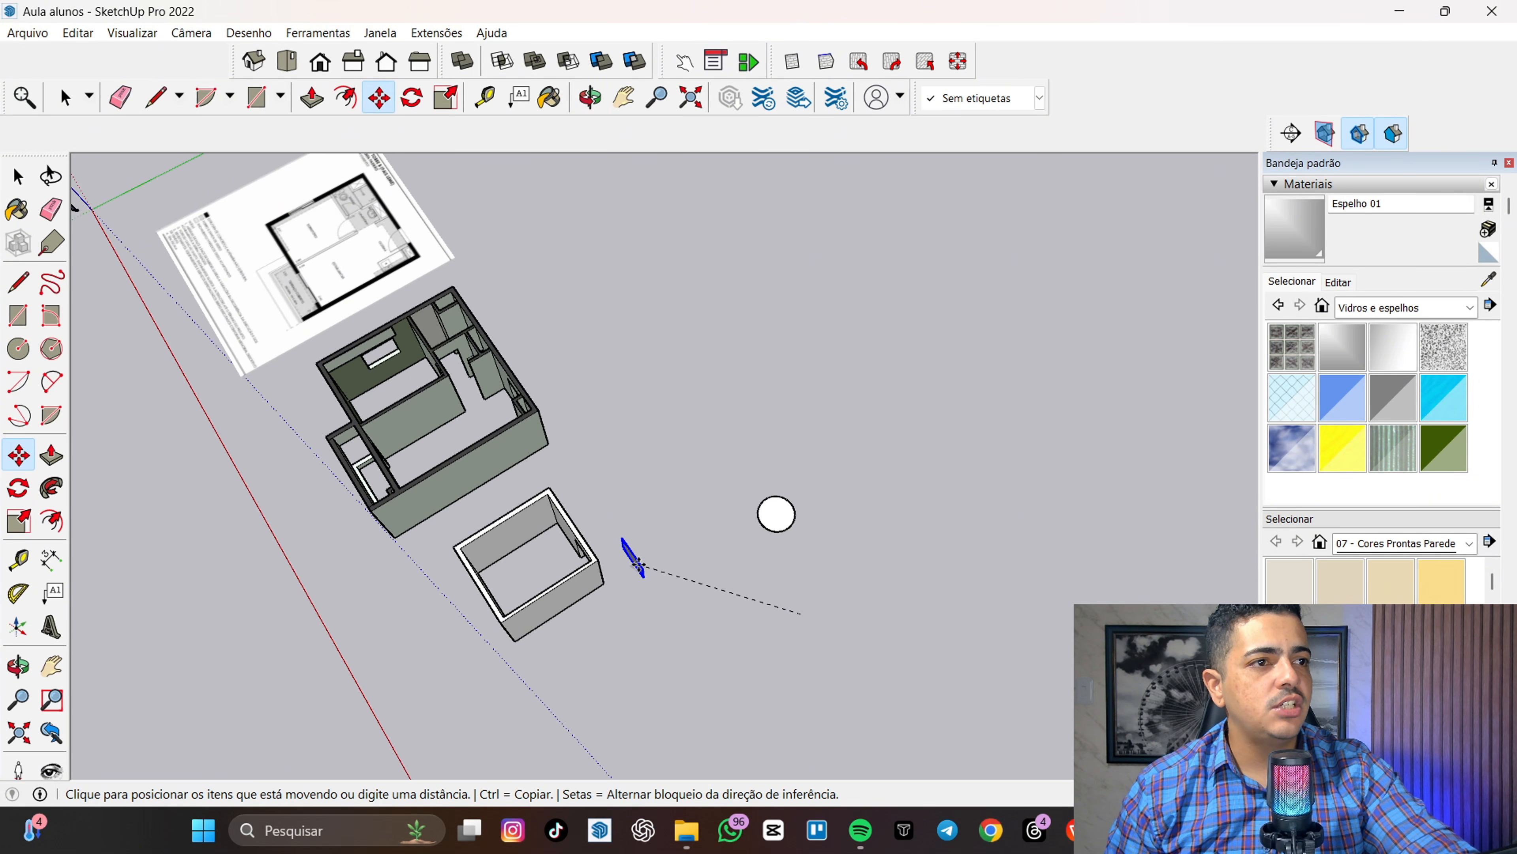
scroll(844, 498, up, 5)
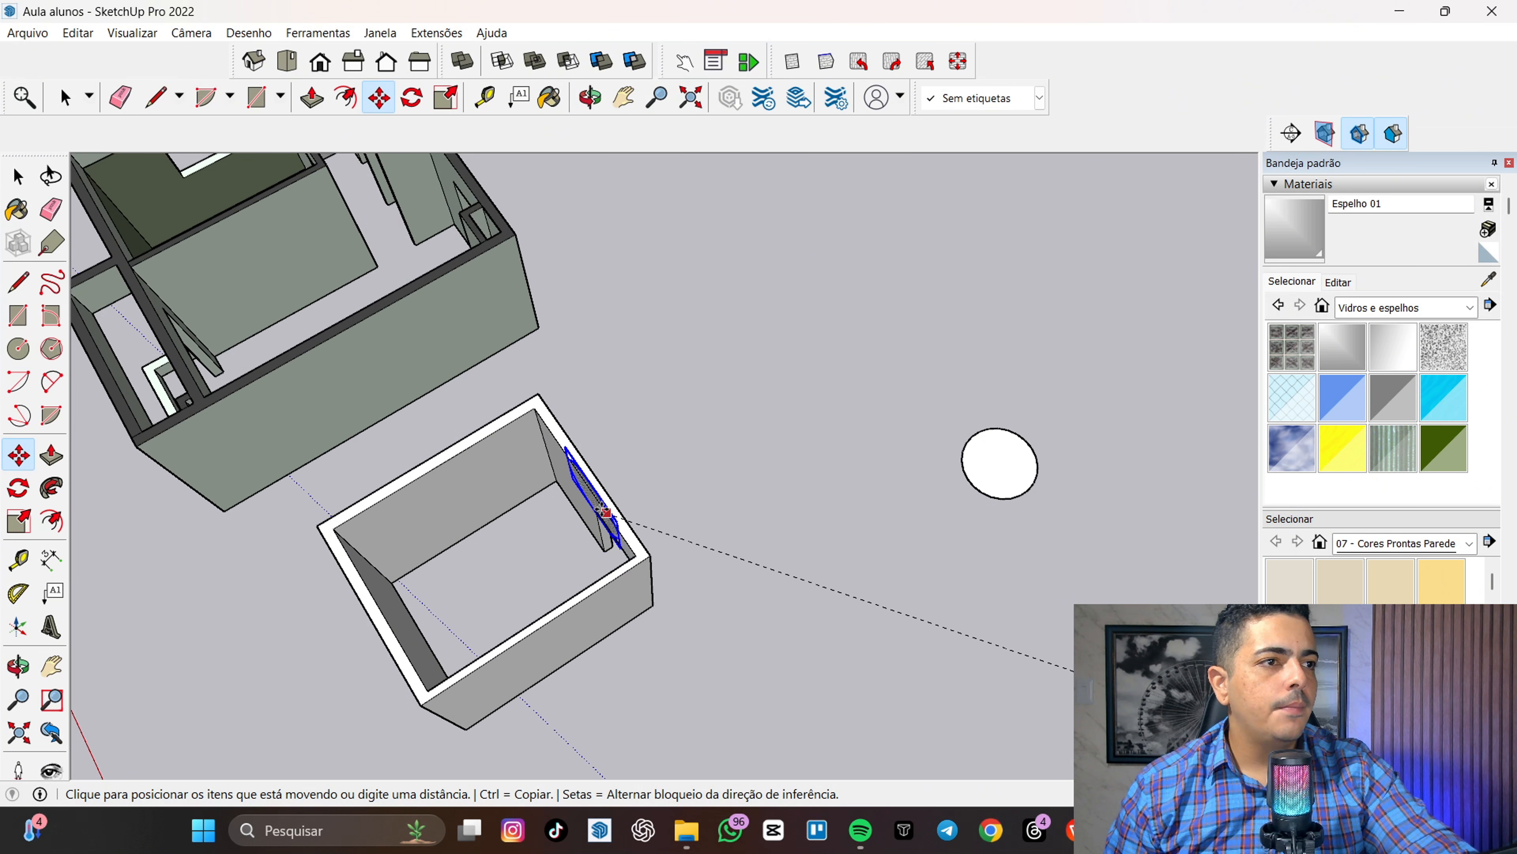
scroll(919, 471, down, 4)
scroll(598, 598, down, 2)
scroll(617, 637, up, 6)
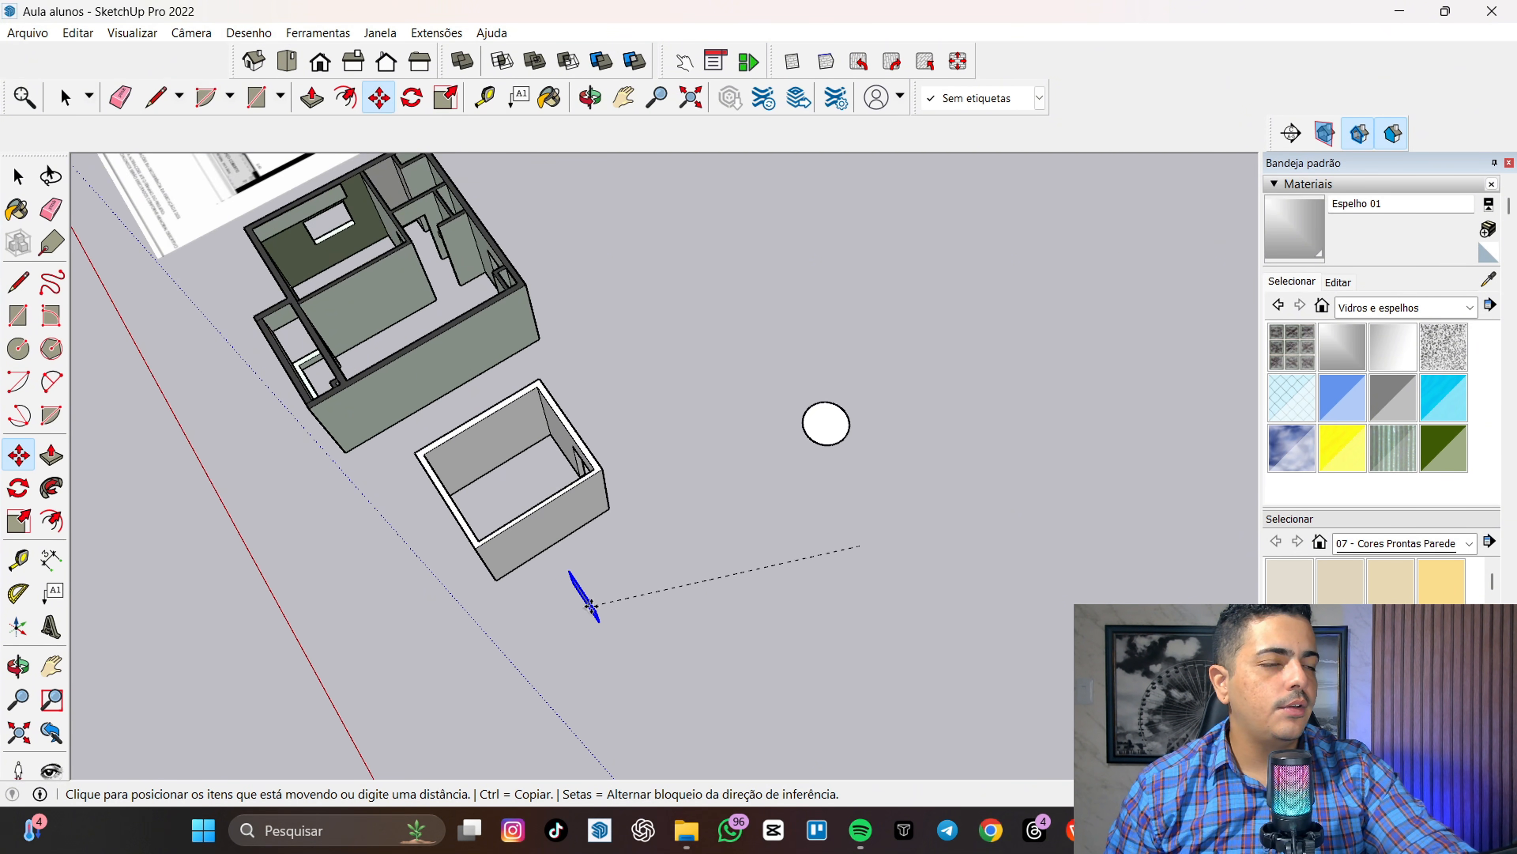
scroll(571, 478, up, 4)
scroll(502, 281, down, 5)
middle_drag(502, 281, 335, 272)
scroll(335, 272, up, 5)
middle_drag(556, 299, 642, 266)
scroll(642, 266, up, 2)
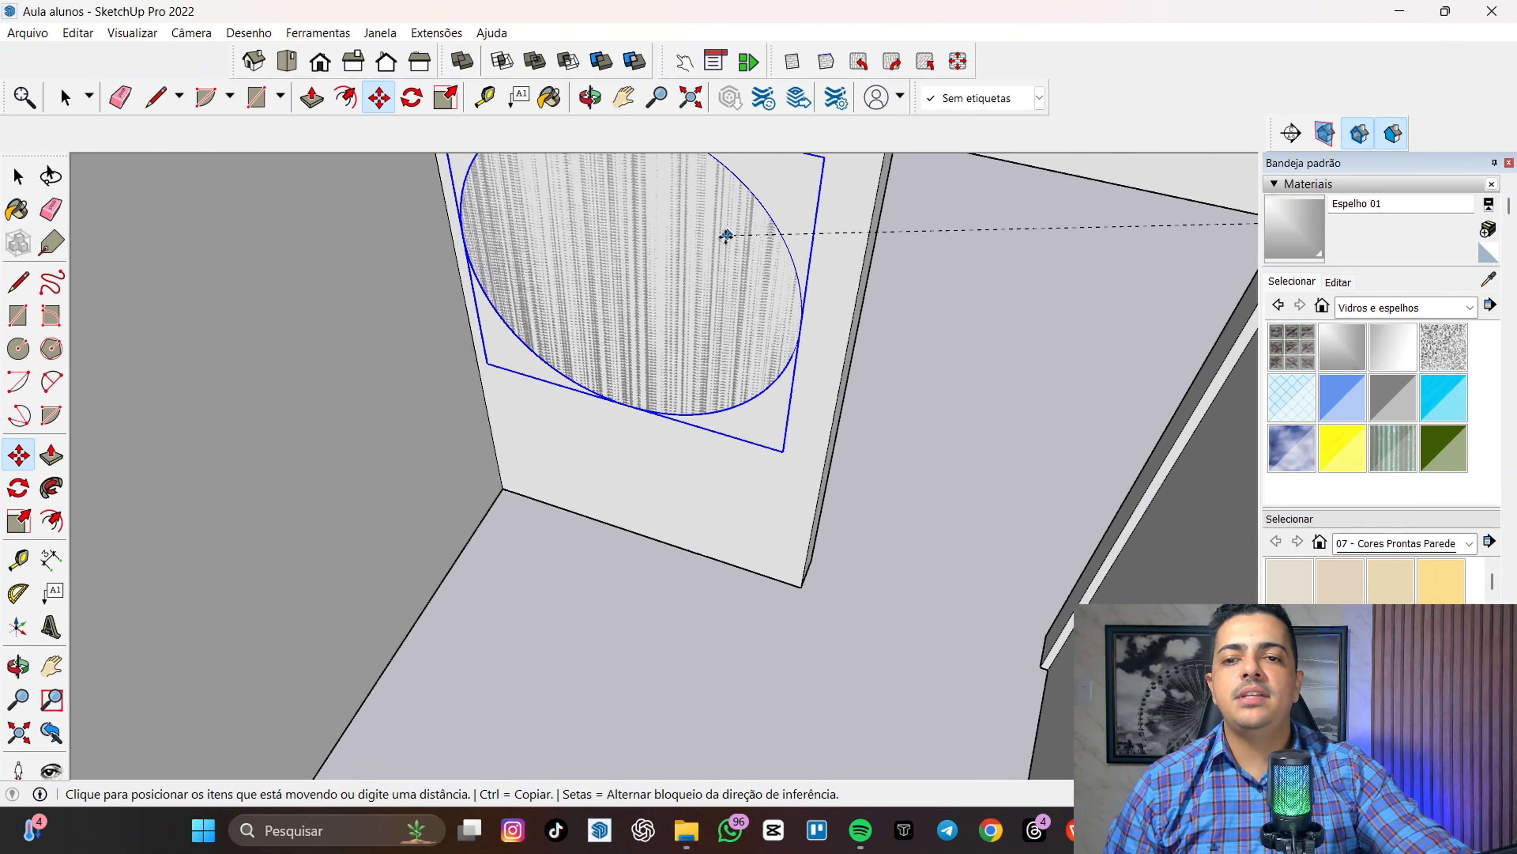
scroll(725, 230, down, 2)
scroll(712, 230, down, 3)
scroll(694, 210, up, 3)
middle_drag(711, 209, 742, 273)
scroll(742, 273, down, 2)
scroll(739, 278, down, 1)
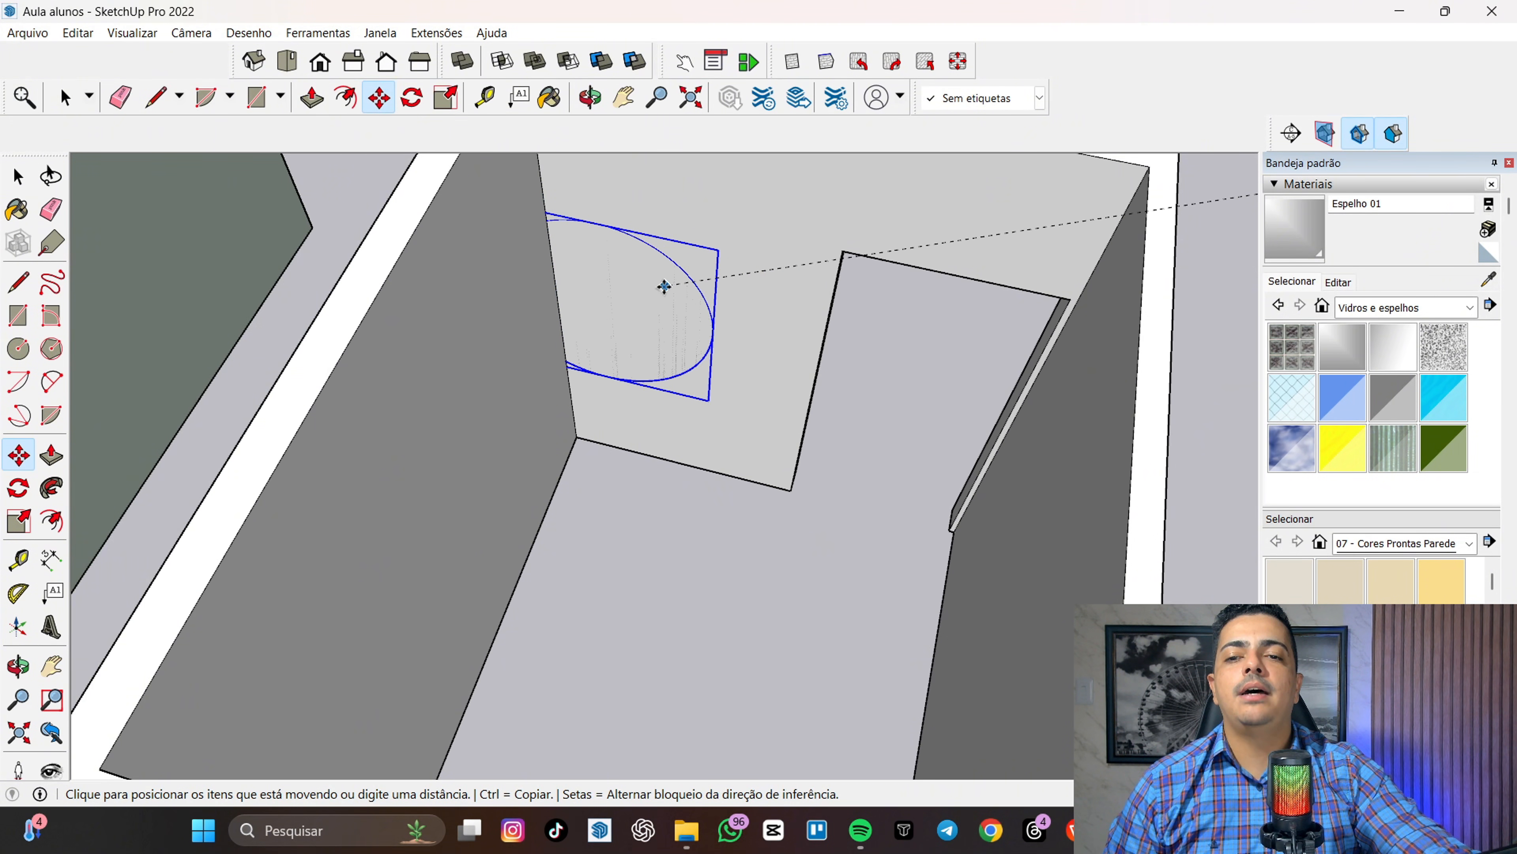
click(735, 280)
- Move the mirror along the green axis away from the wall until its whole disc stands clear inside the room
scroll(744, 229, up, 2)
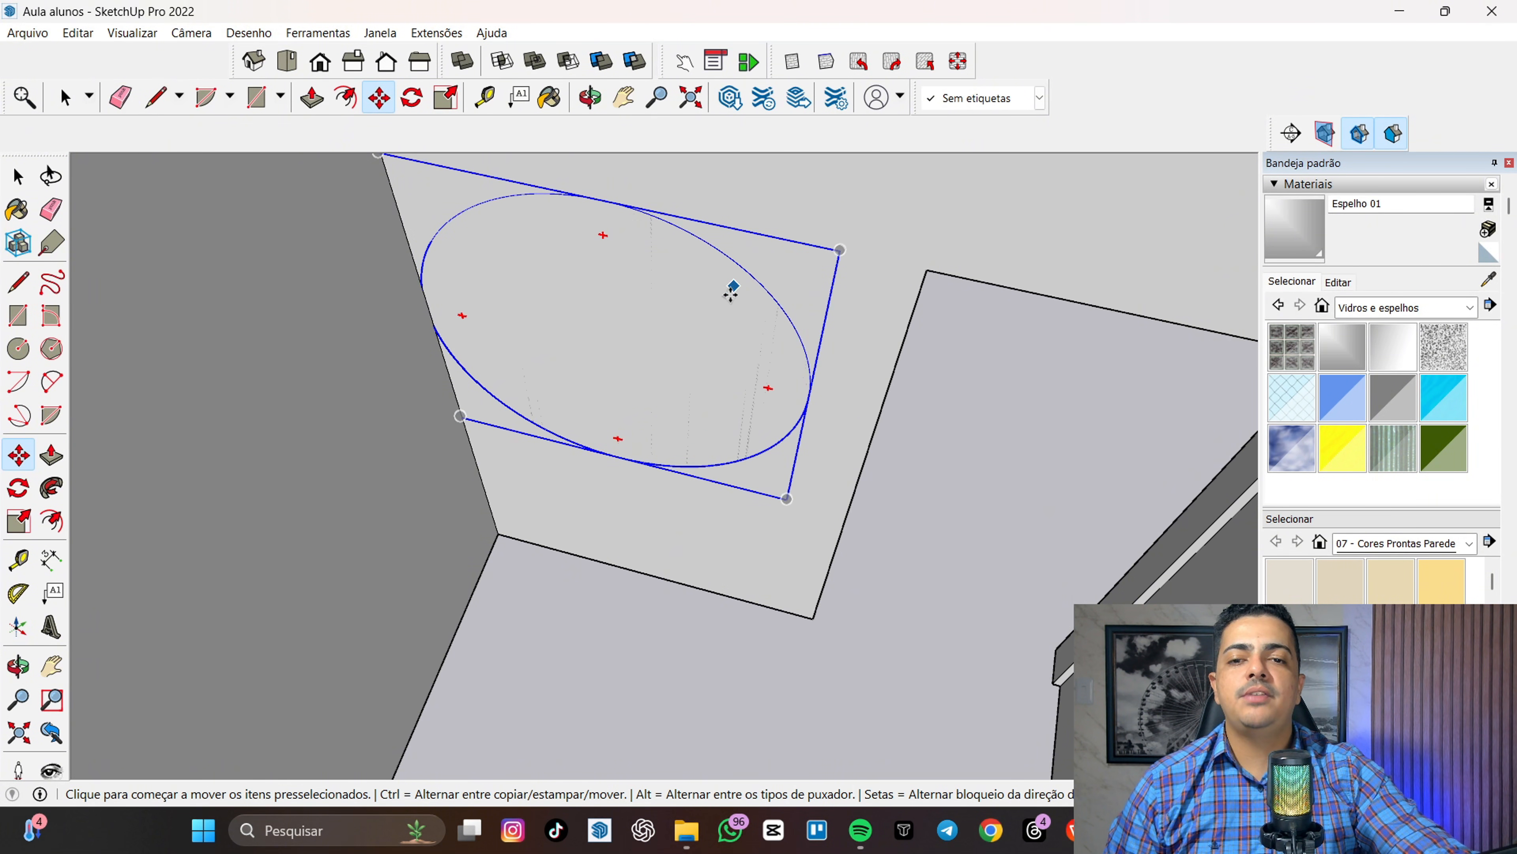
click(729, 297)
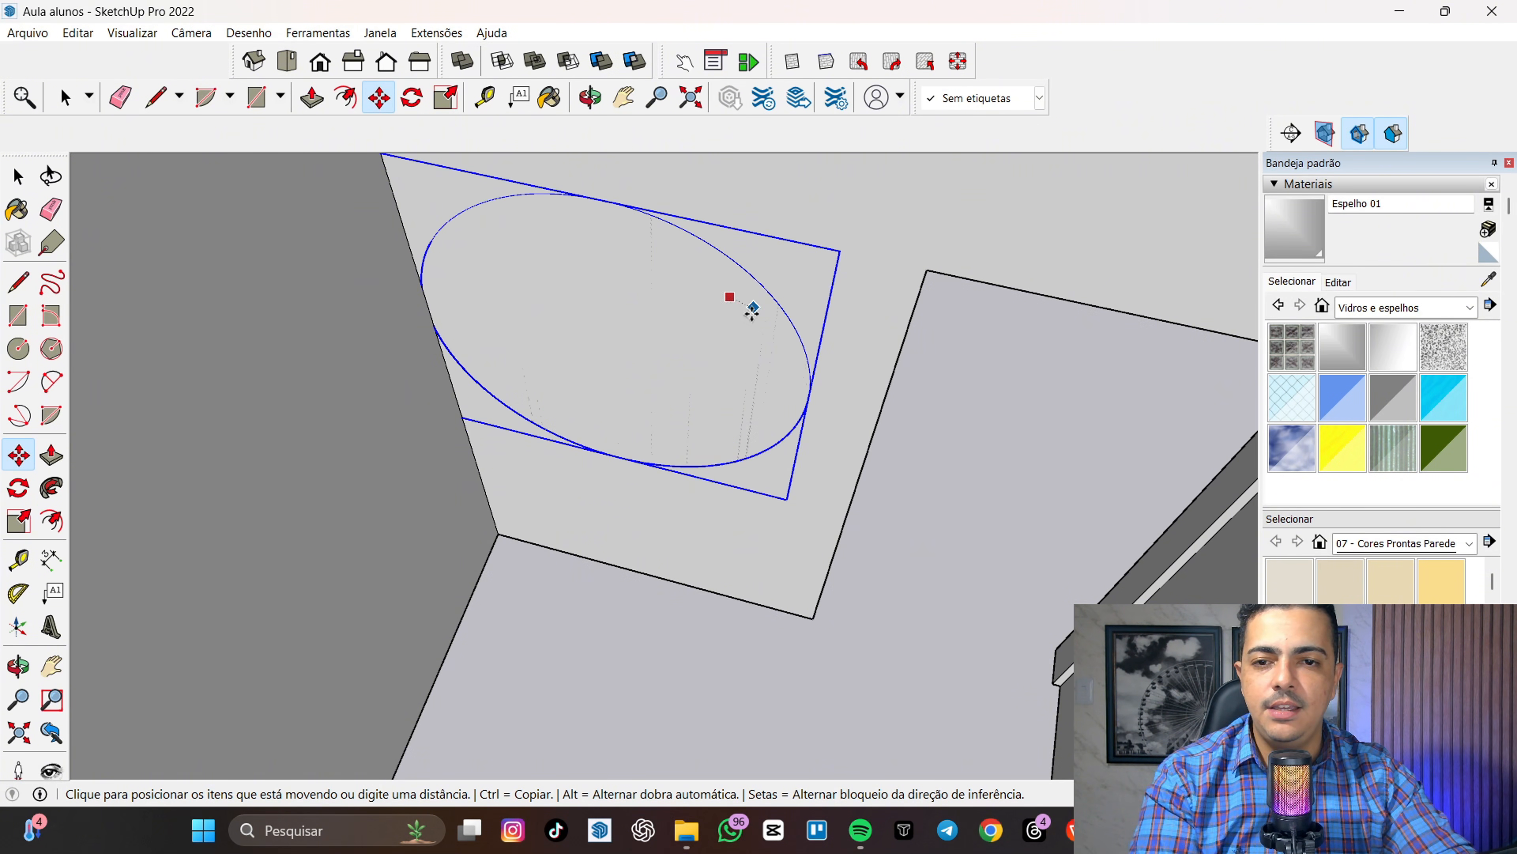
scroll(747, 390, down, 6)
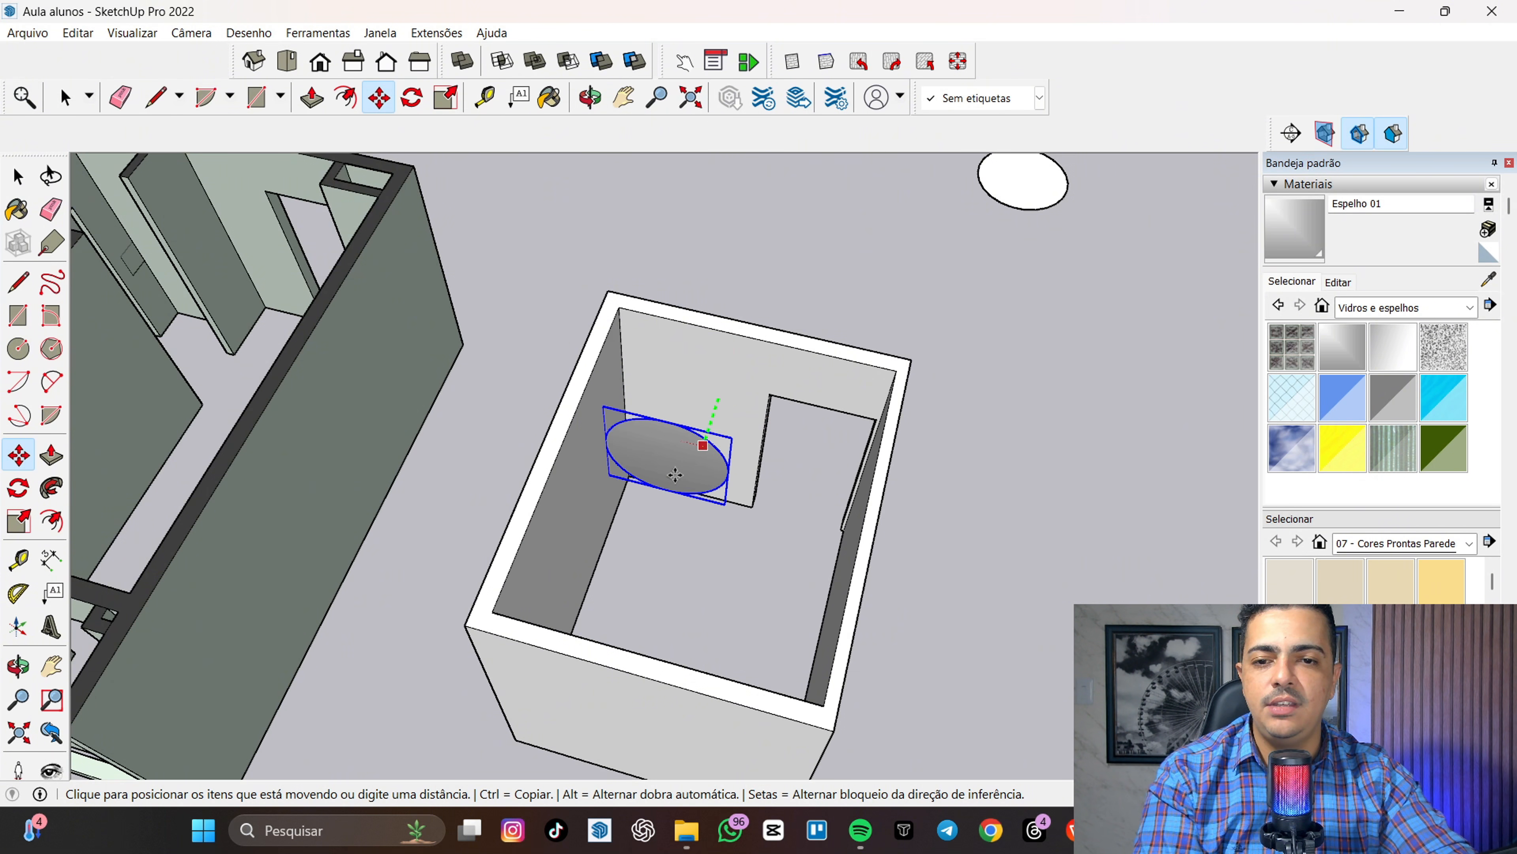
scroll(696, 480, up, 7)
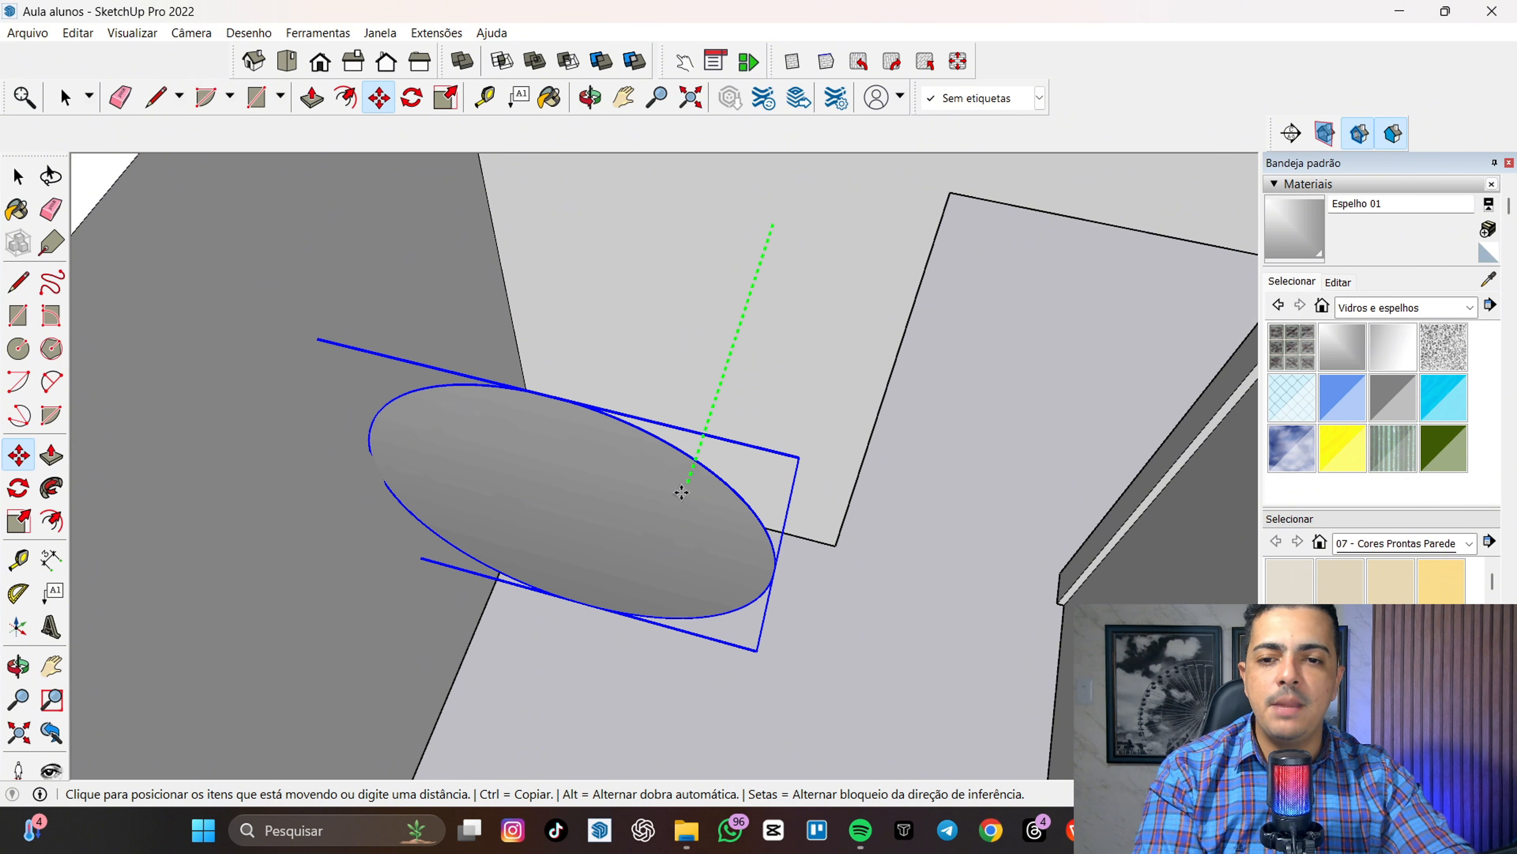
scroll(690, 487, up, 6)
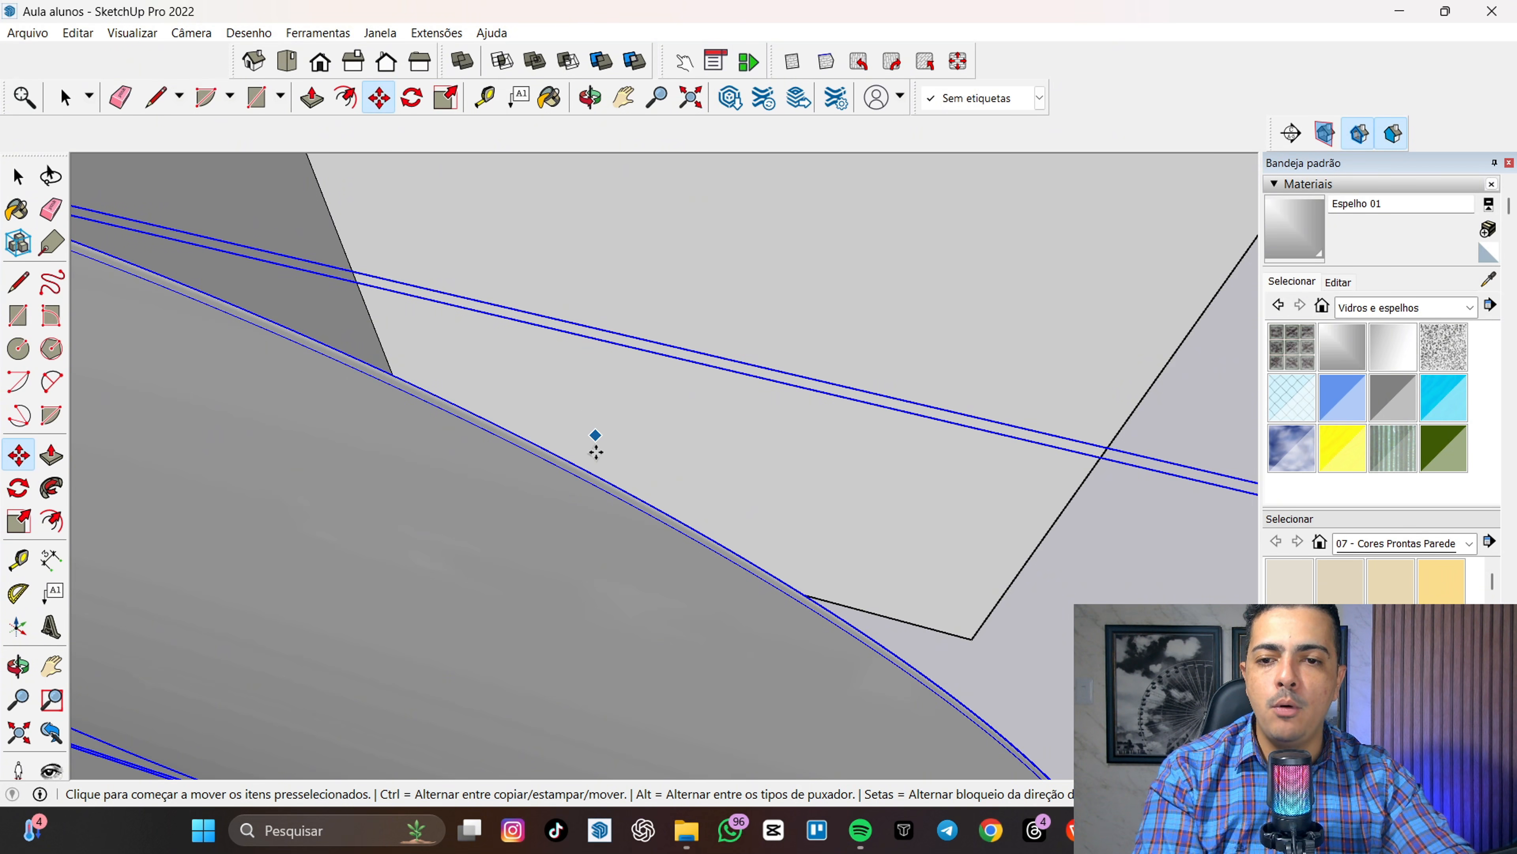
click(580, 465)
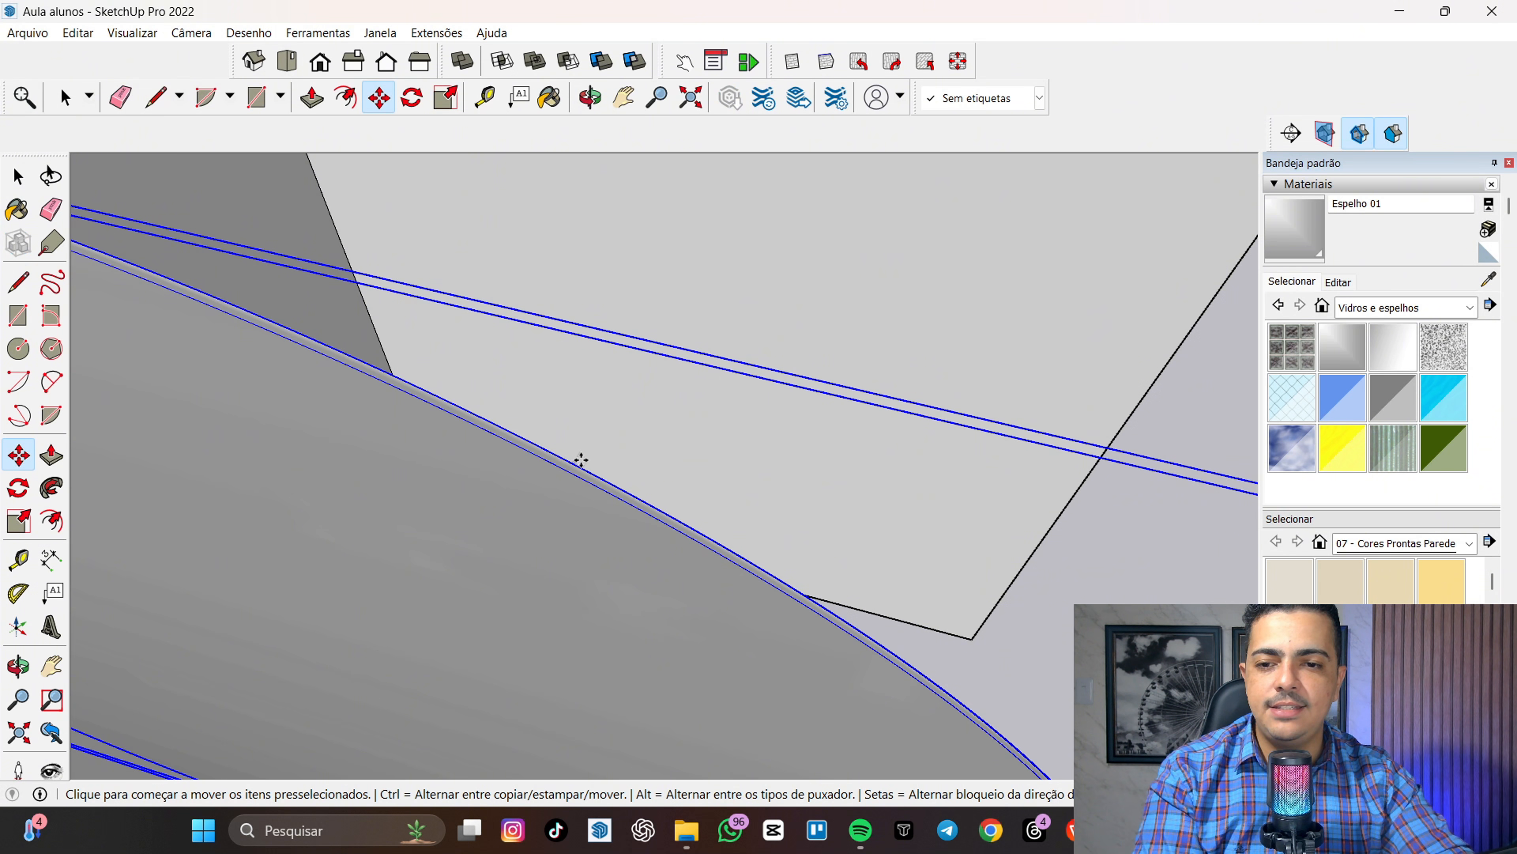
- Move the mirror back along the green axis from its rear edge so it sits flush on the wall face
click(580, 461)
scroll(576, 452, down, 6)
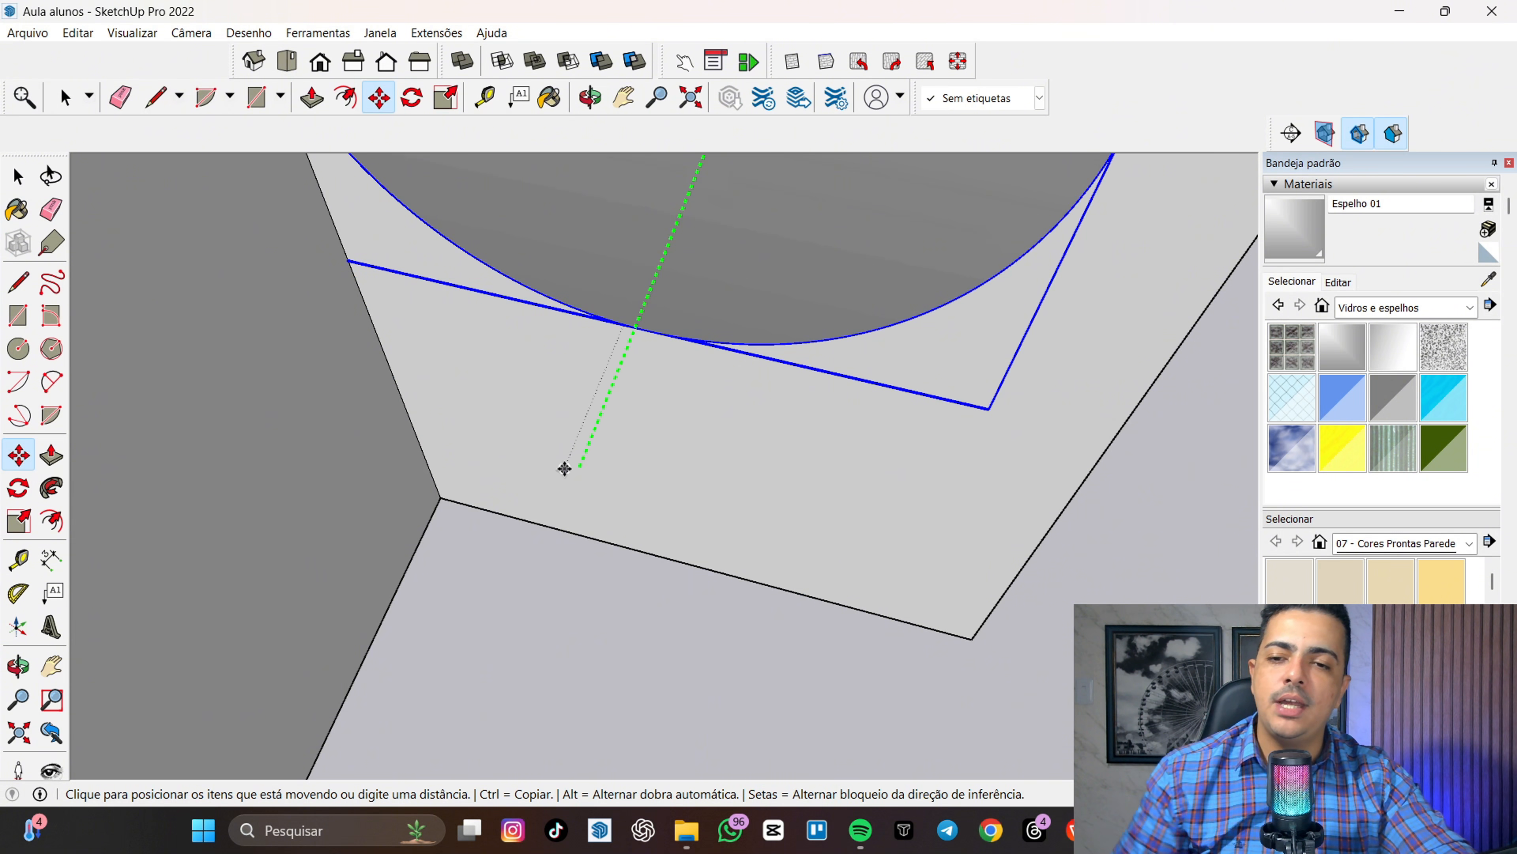
scroll(693, 423, down, 2)
scroll(720, 424, down, 1)
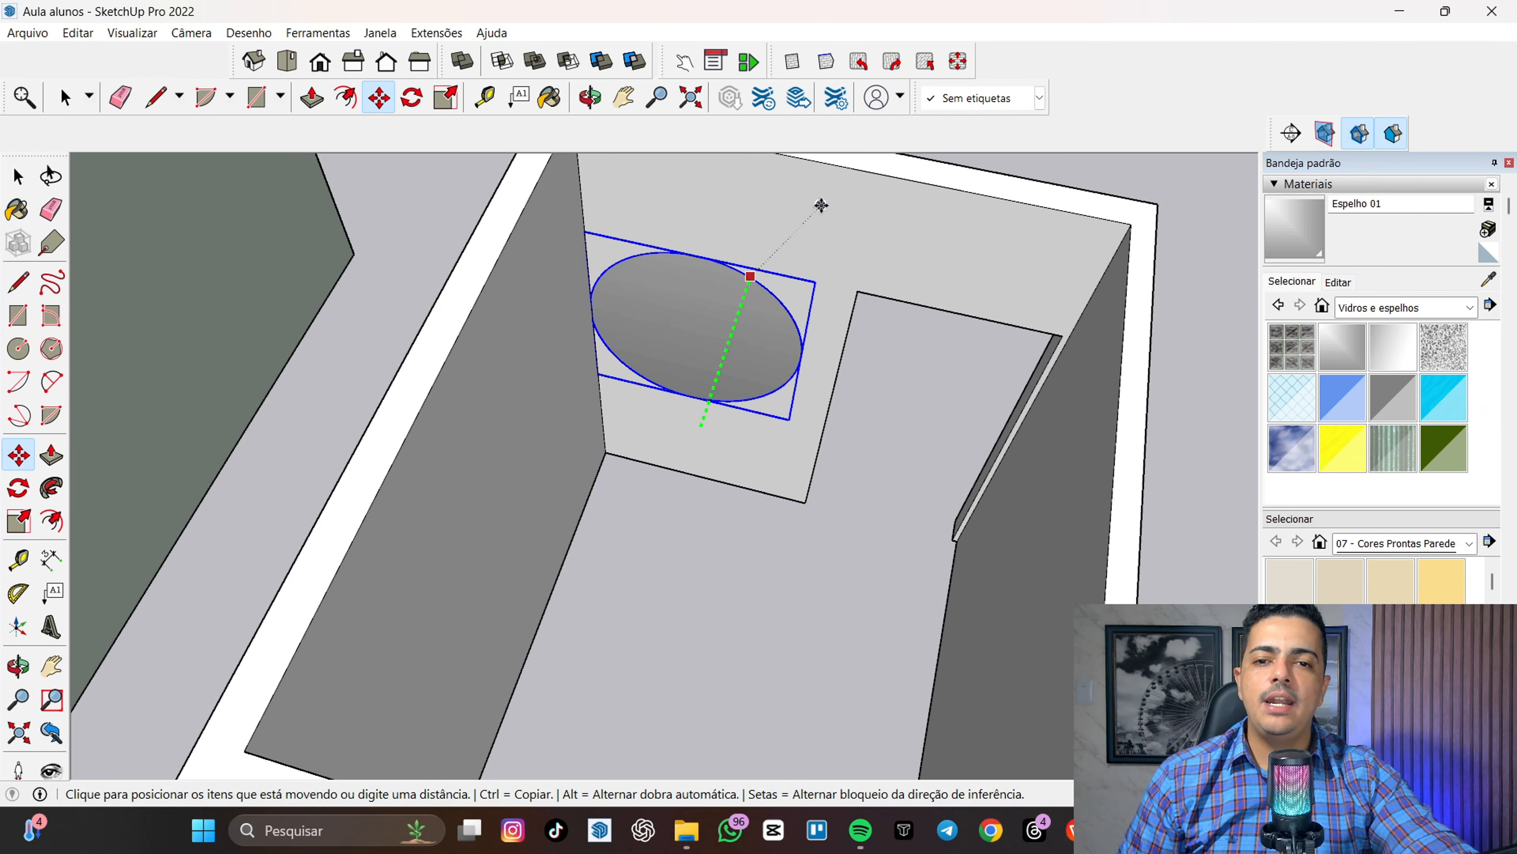
click(815, 228)
- Lower the mirror along the blue axis from its lowest rim point to the floor line of the wall
scroll(712, 355, up, 3)
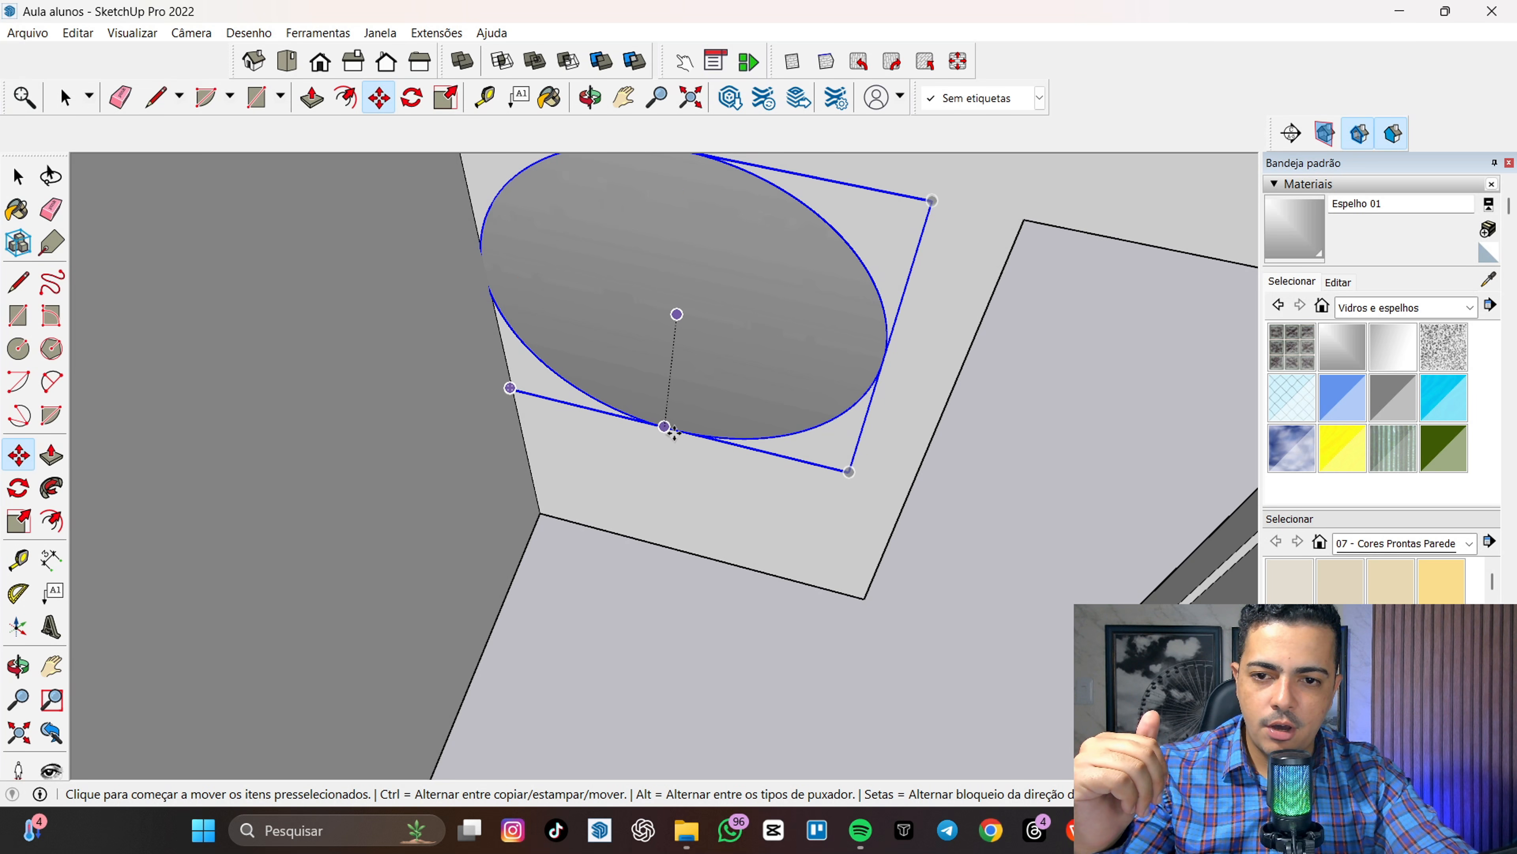
scroll(674, 434, up, 5)
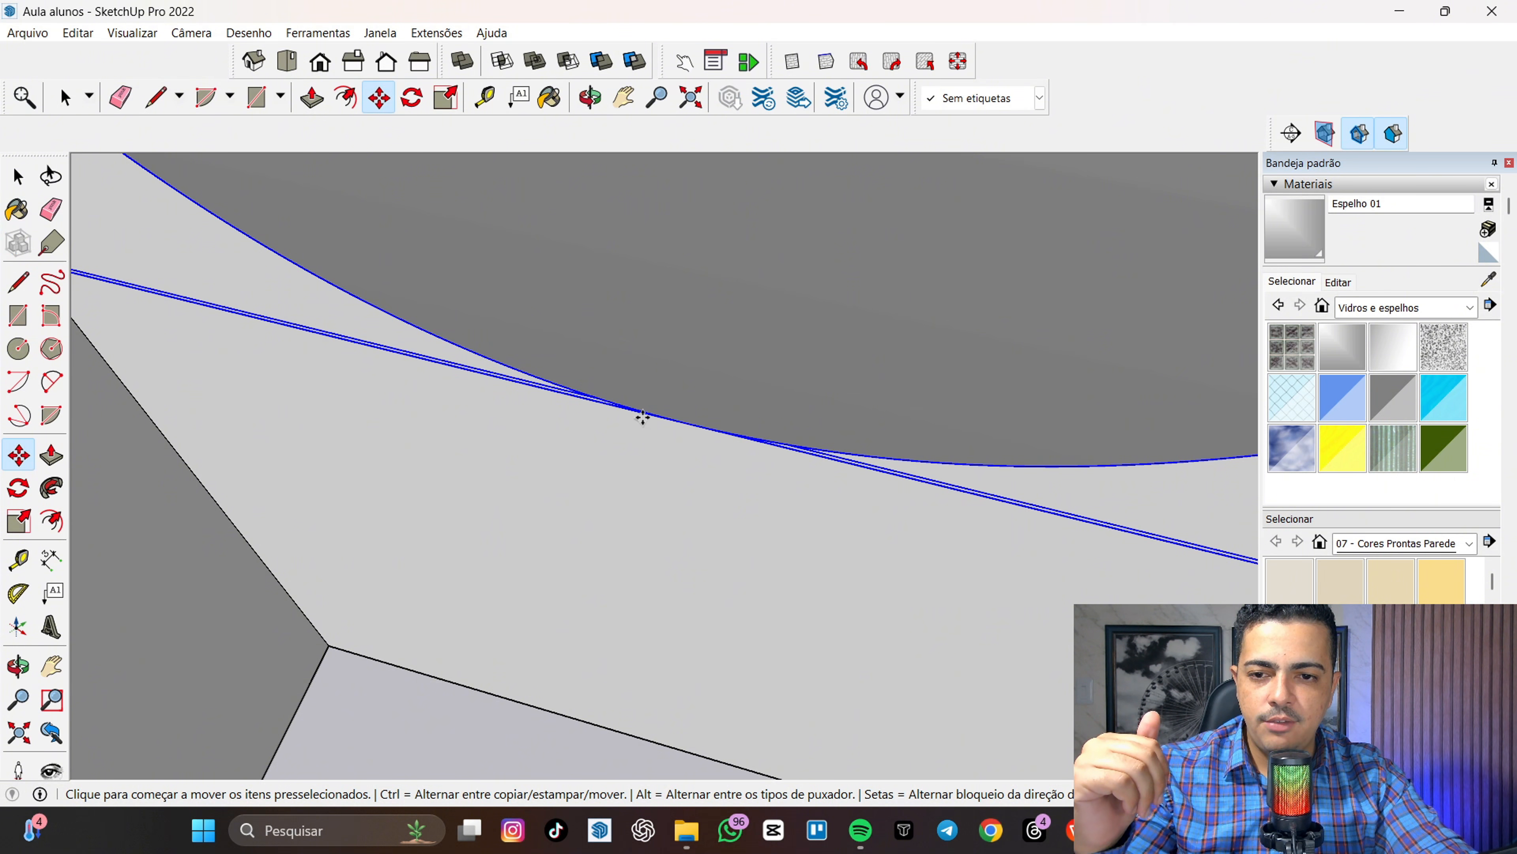
click(643, 416)
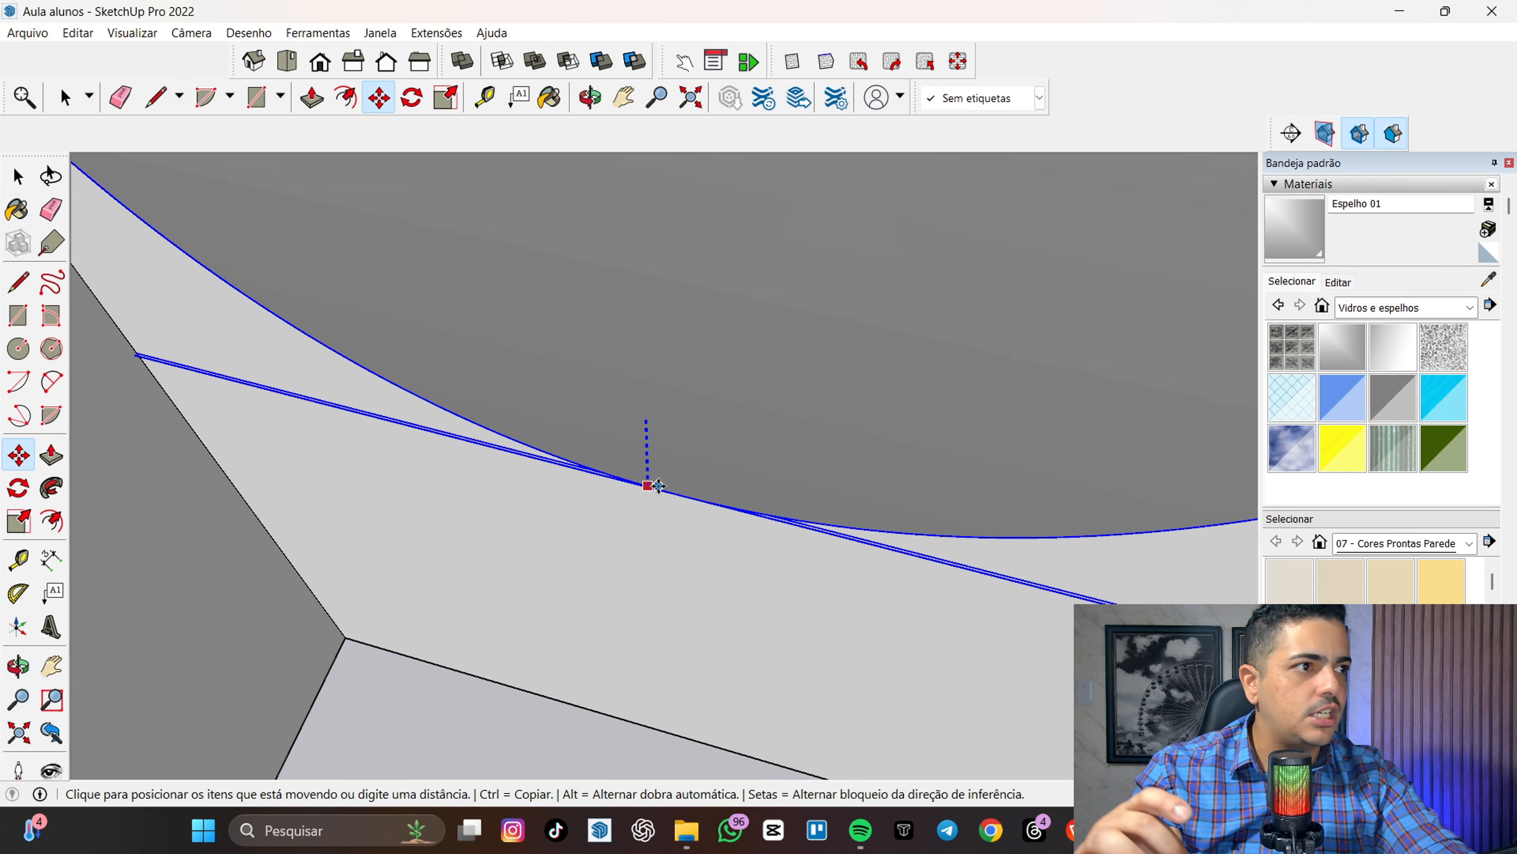
scroll(651, 478, down, 2)
scroll(655, 483, down, 4)
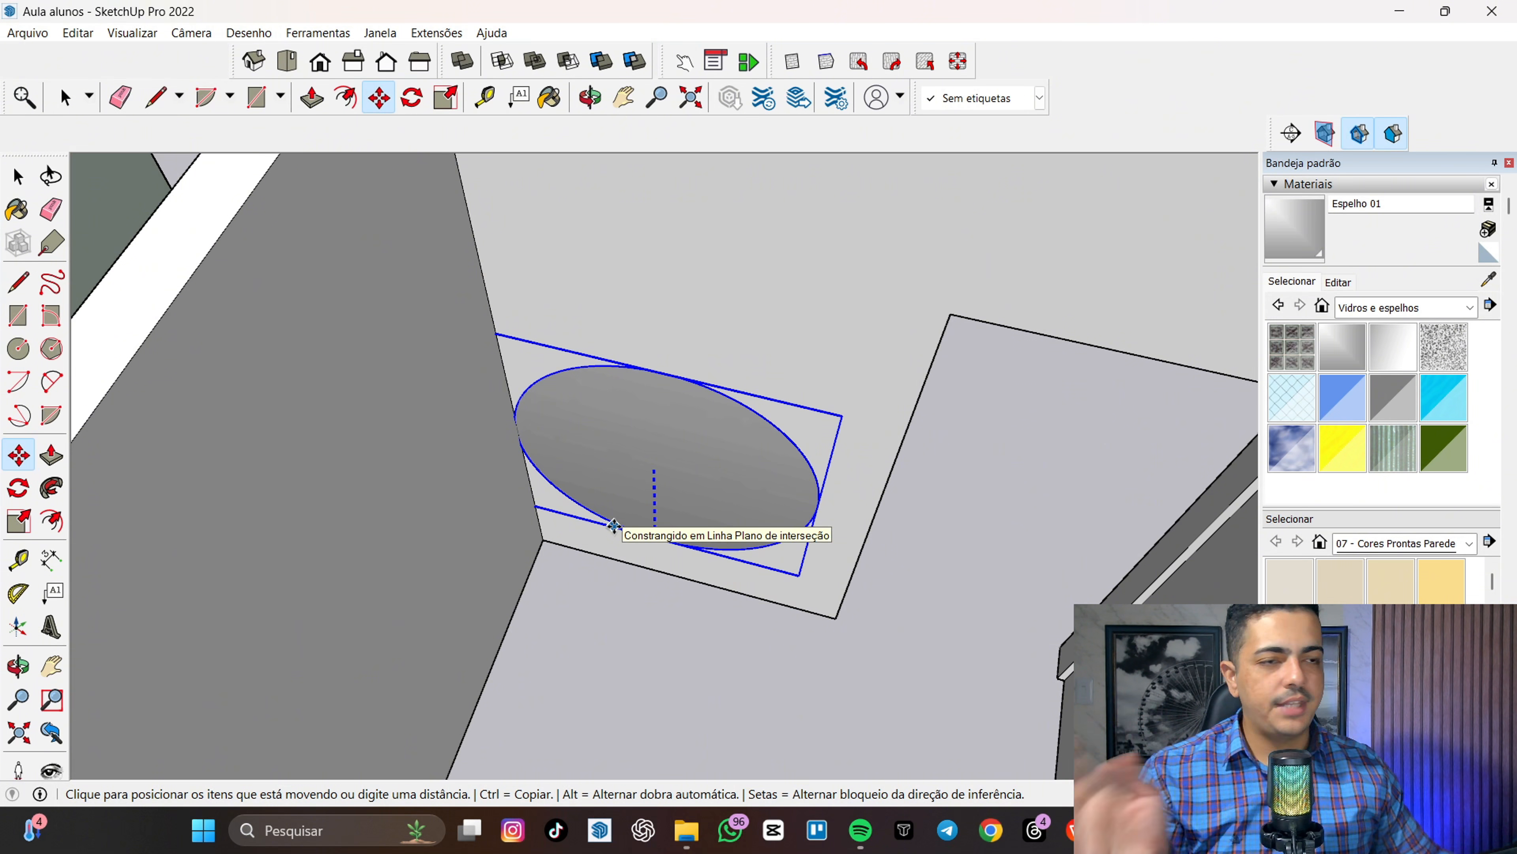
scroll(566, 650, up, 4)
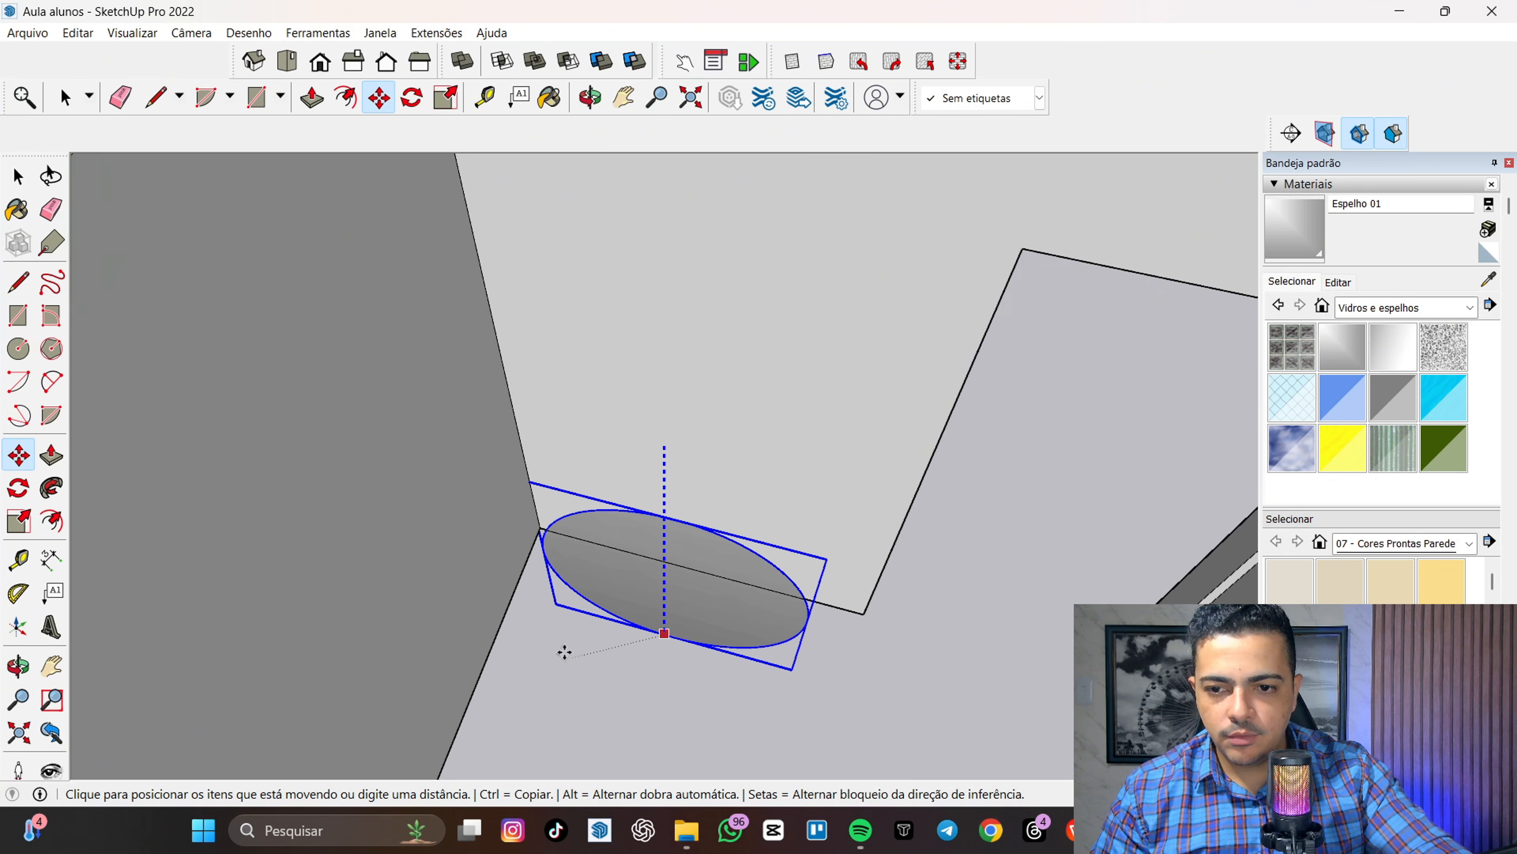
click(471, 590)
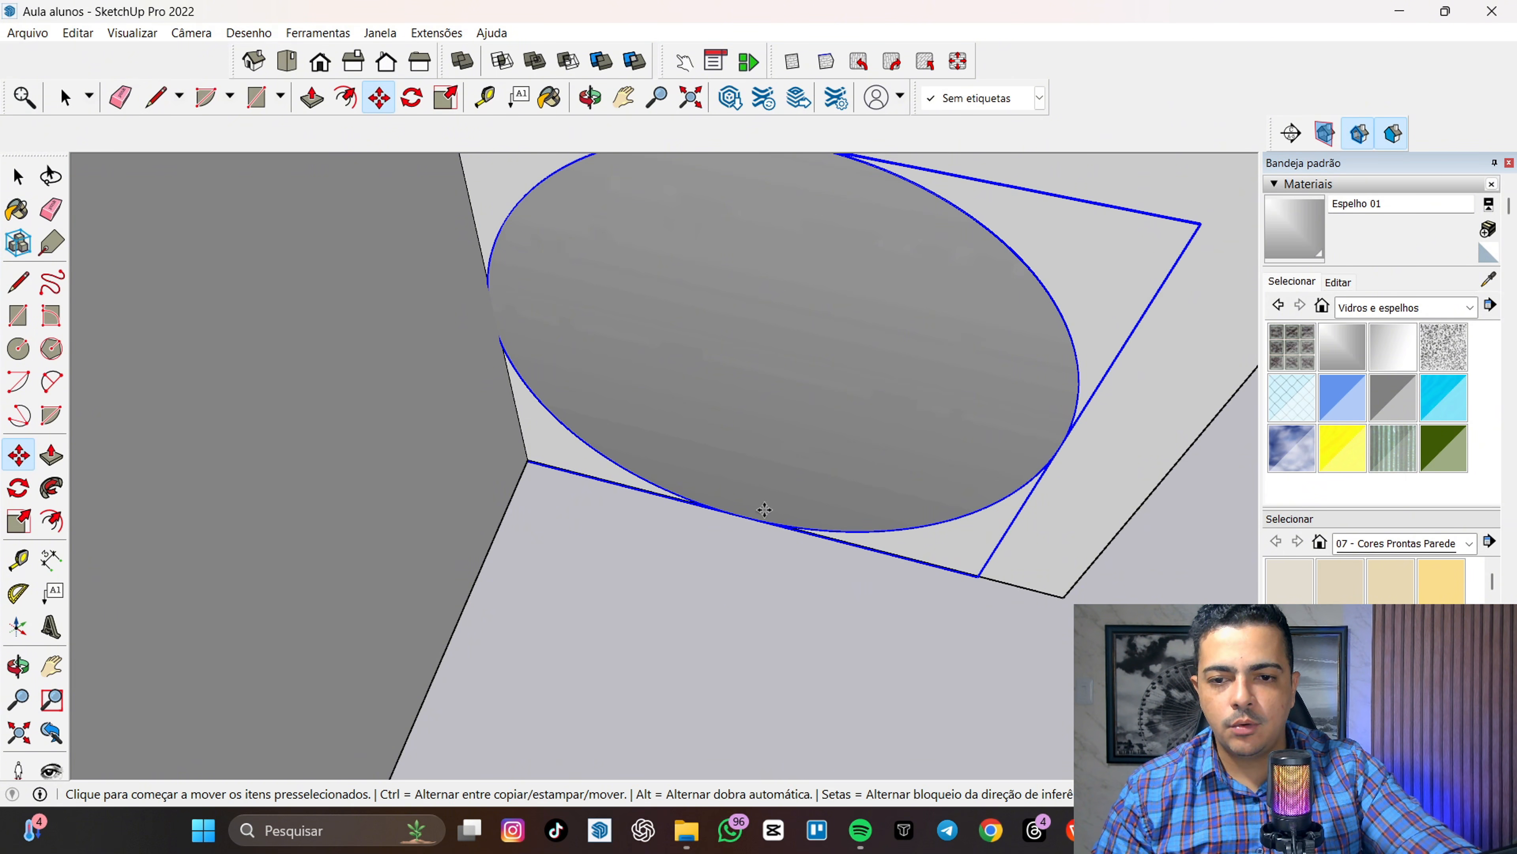
- Raise the mirror along the blue axis from the floor line to its mounting height on the wall
scroll(807, 587, down, 6)
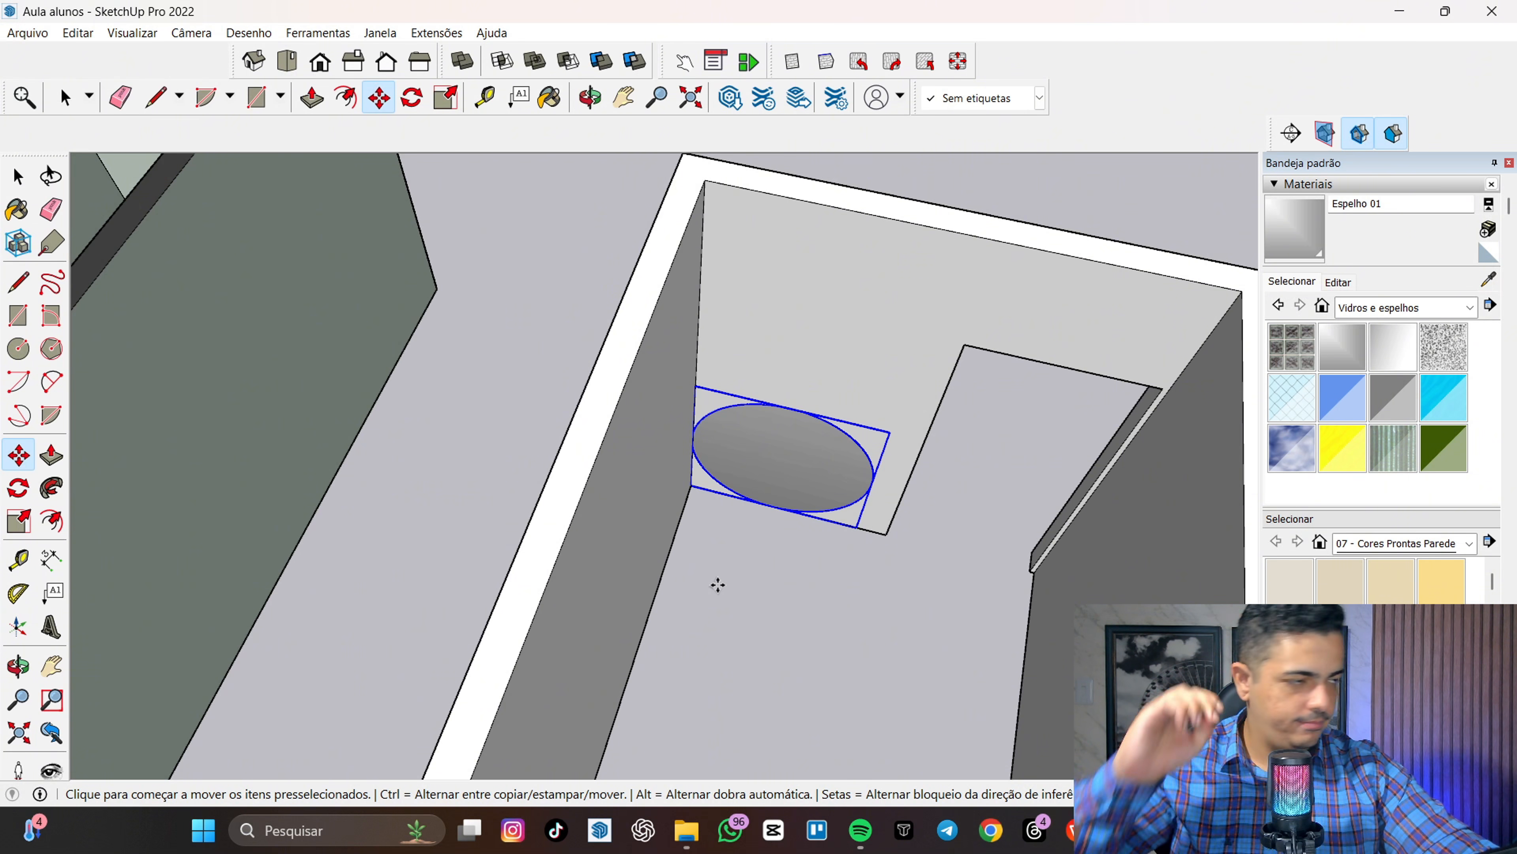
click(763, 511)
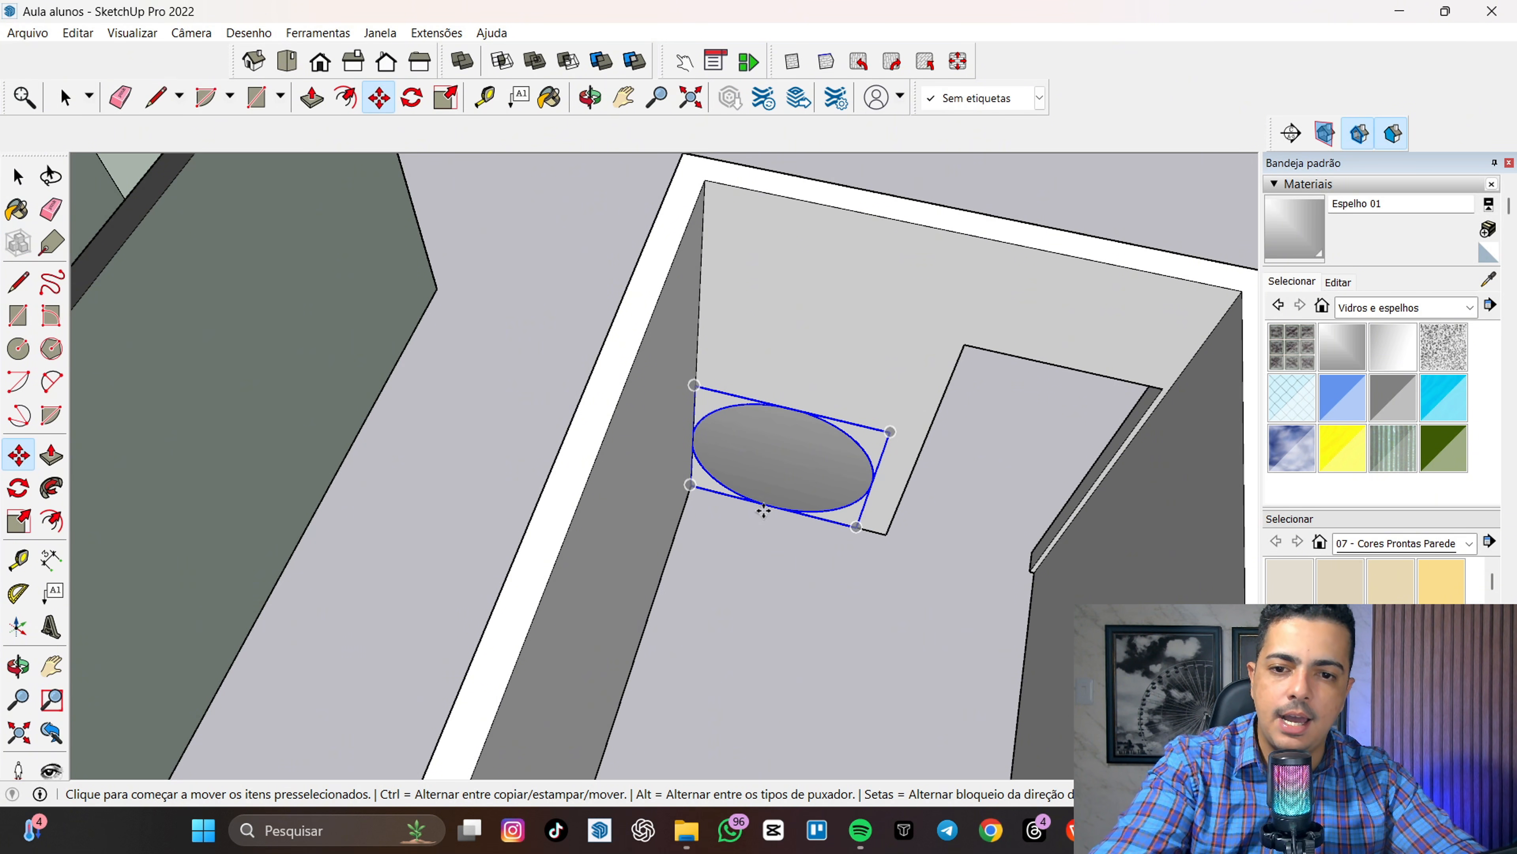
click(764, 510)
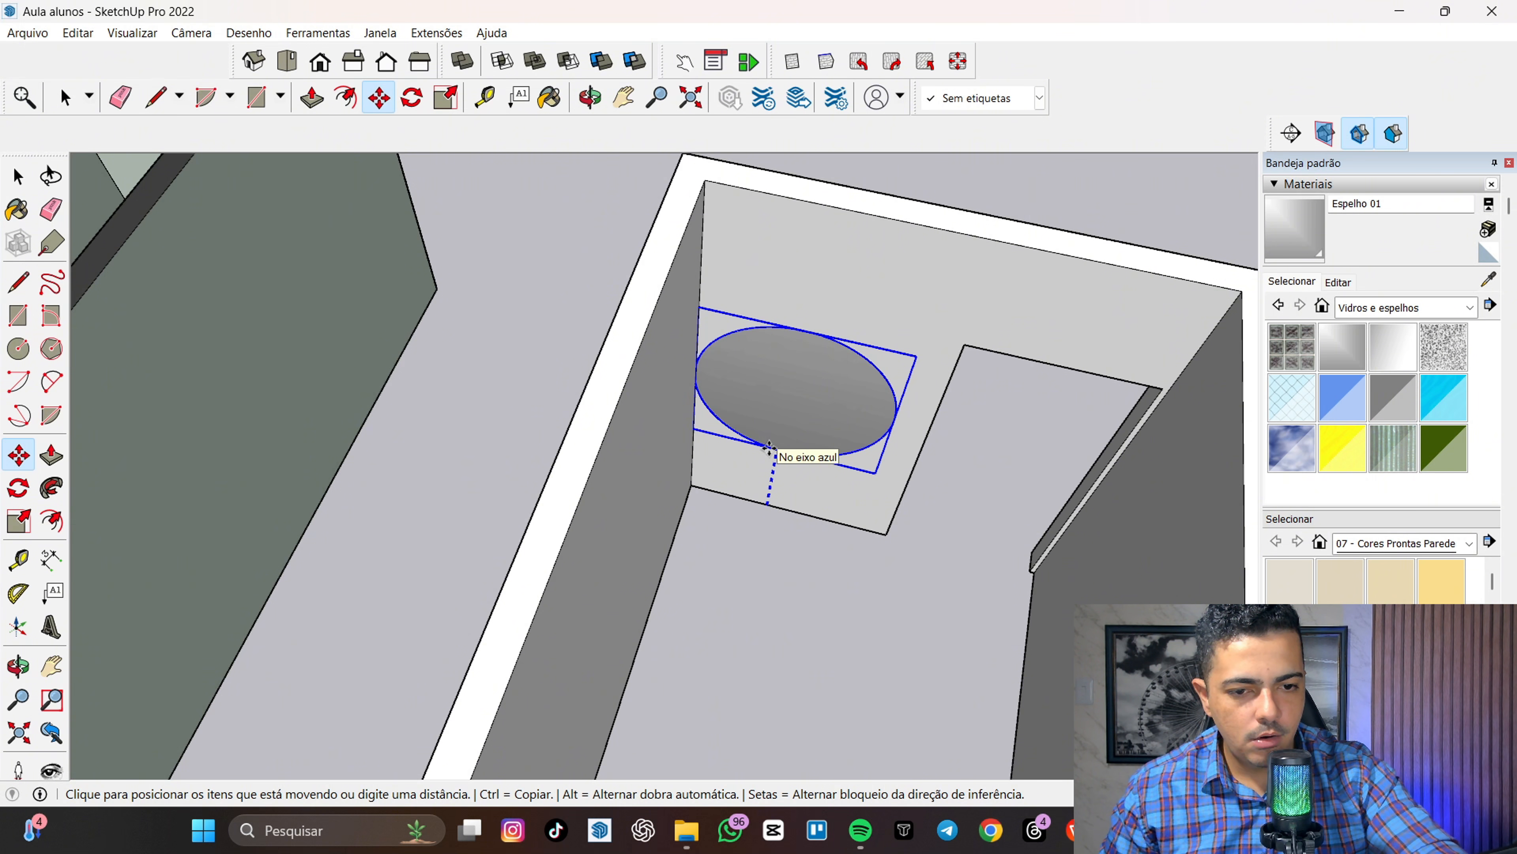
key(Return)
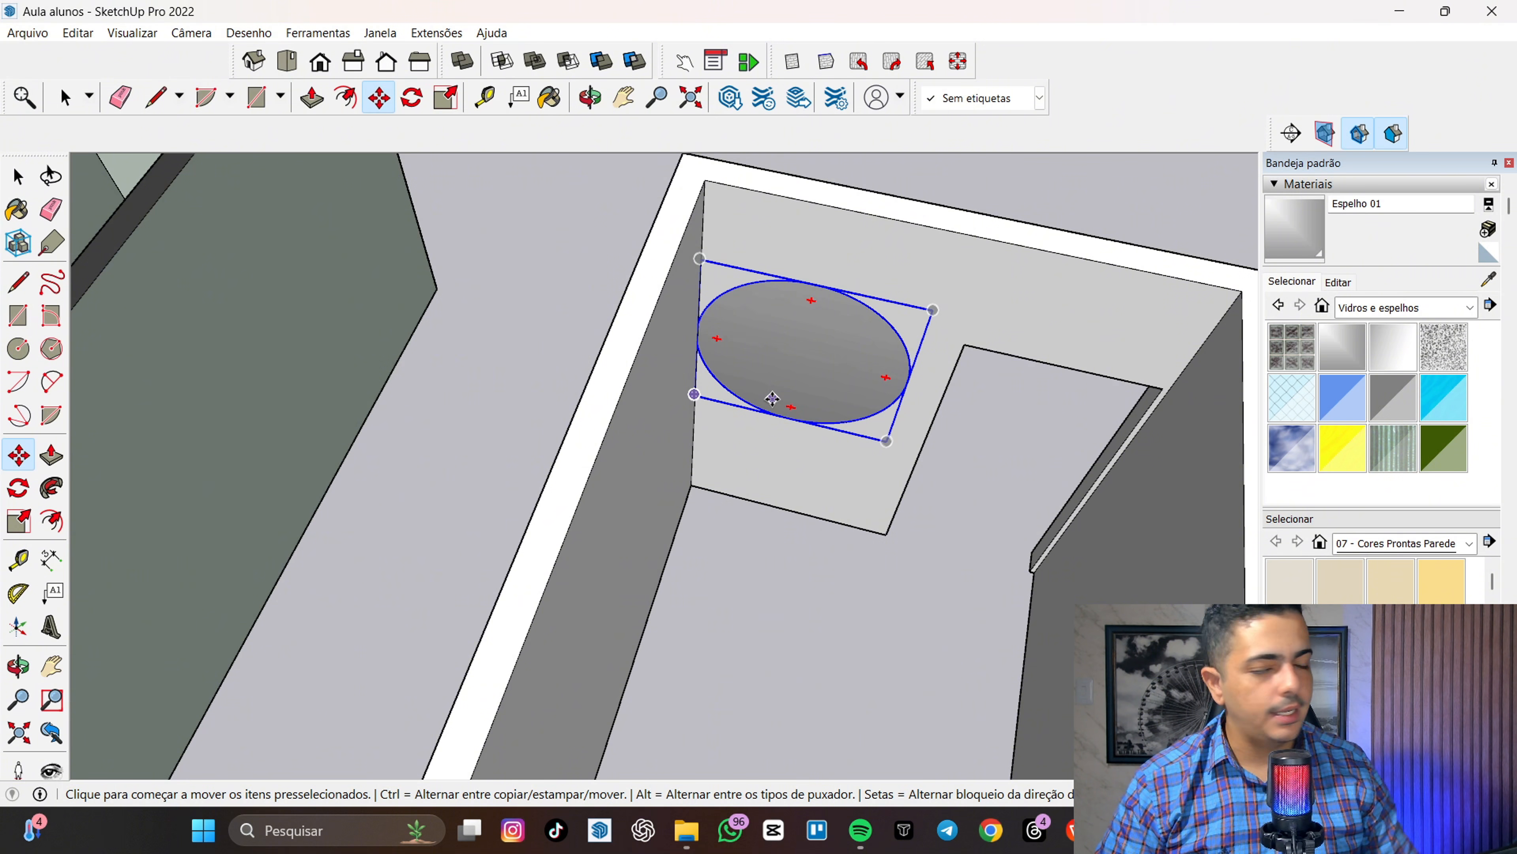
- Slide the mirror along the red axis into the adjoining side wall so only about half of the disc stays exposed
key(space)
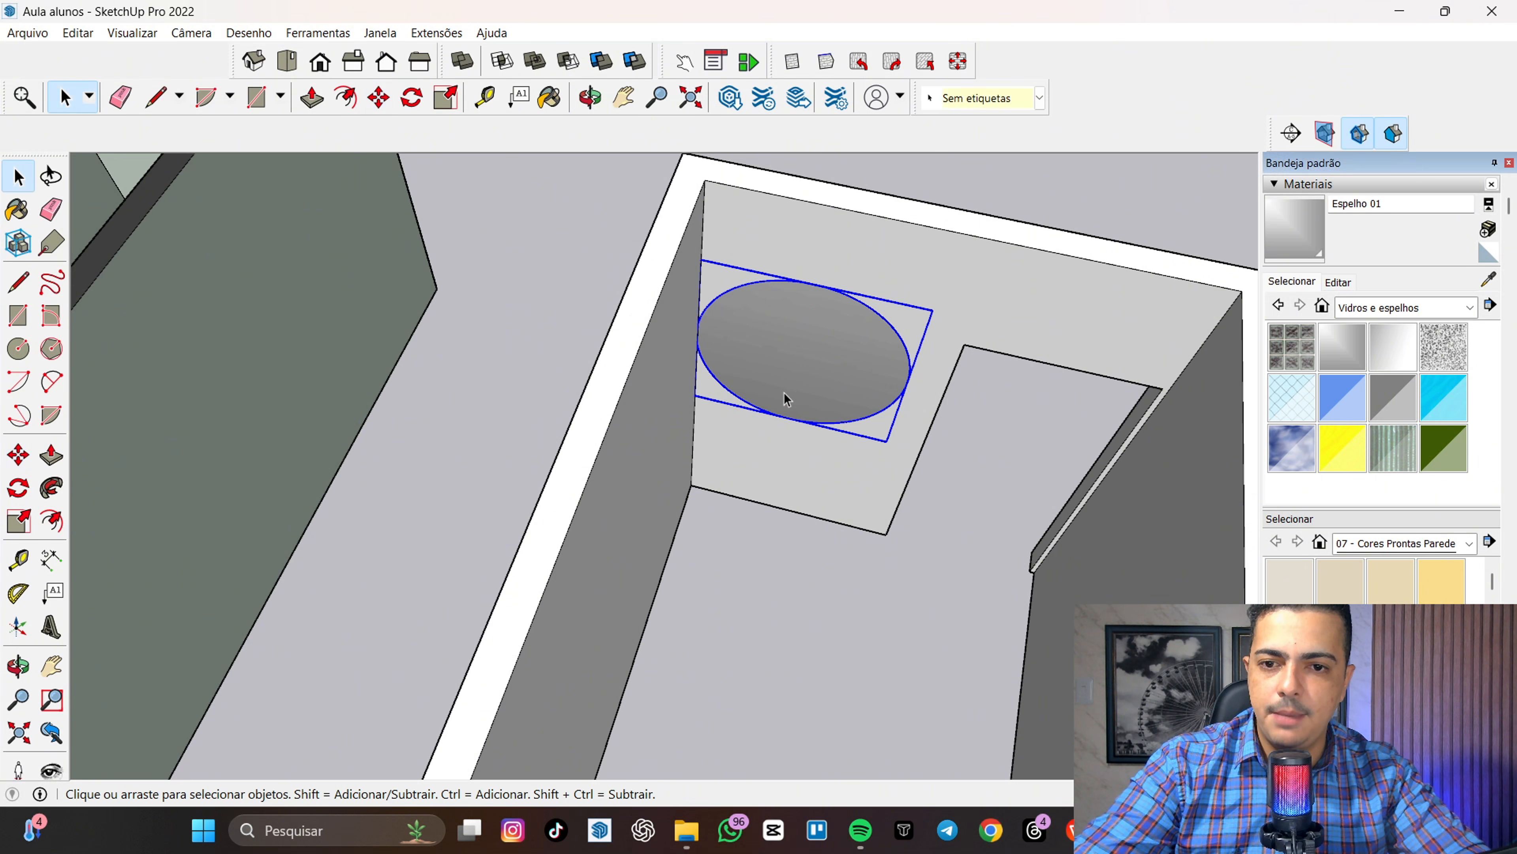
key(m)
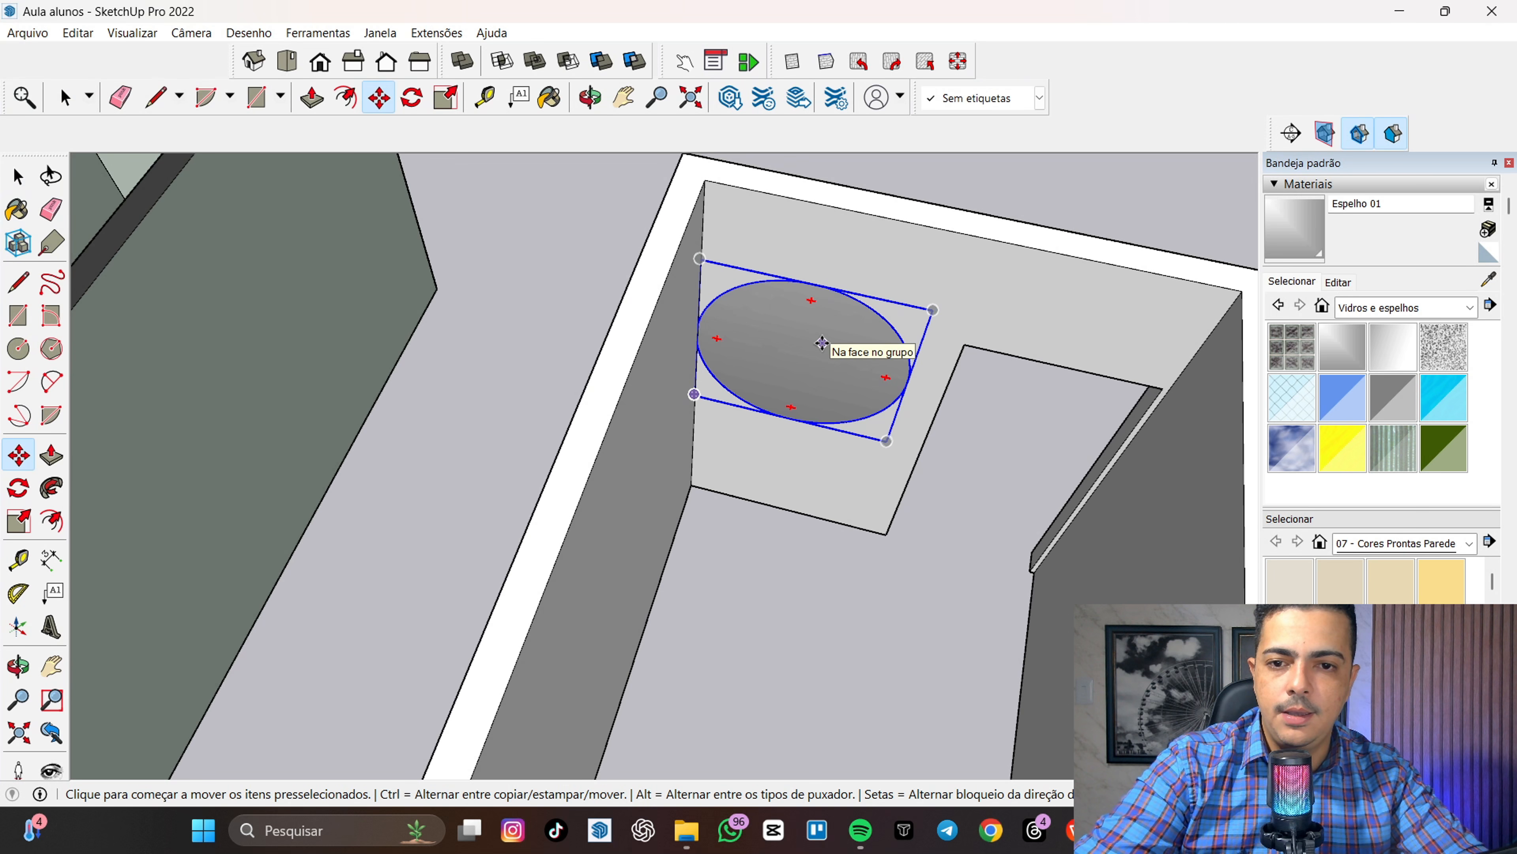
click(817, 341)
click(864, 355)
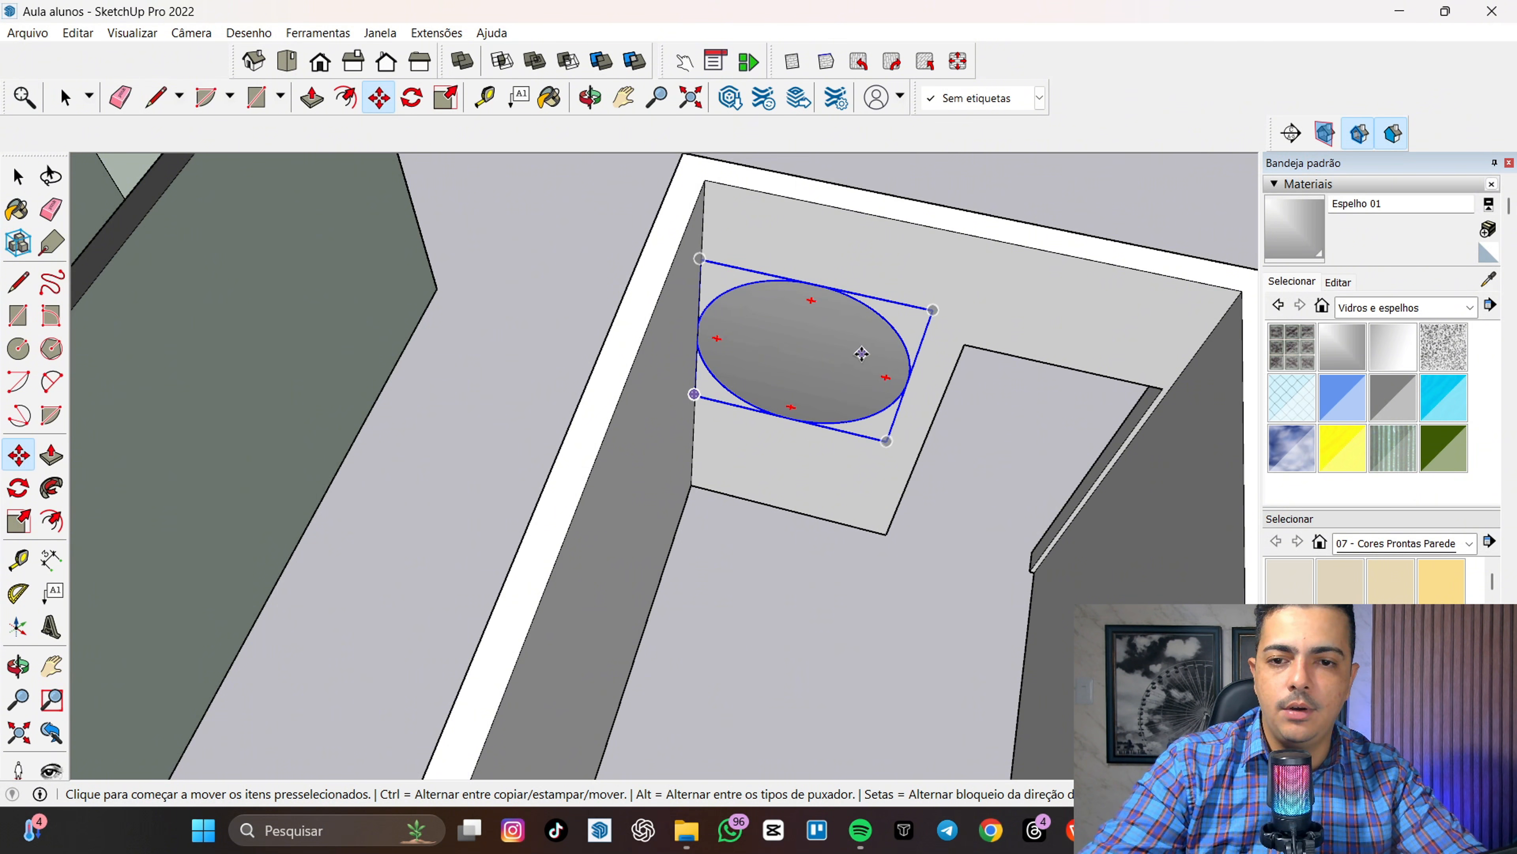
click(851, 363)
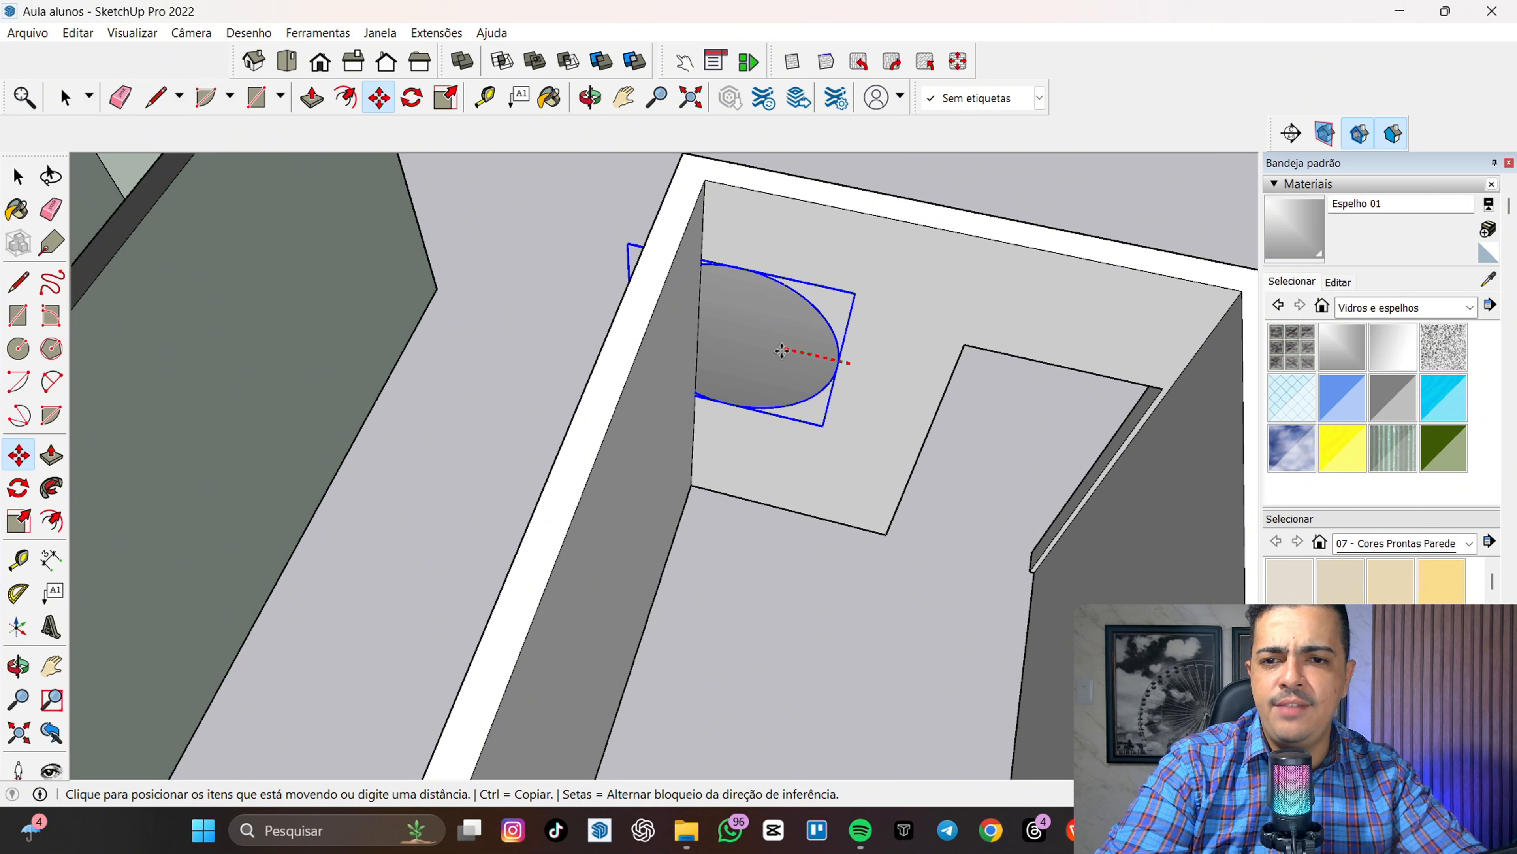
scroll(787, 353, up, 4)
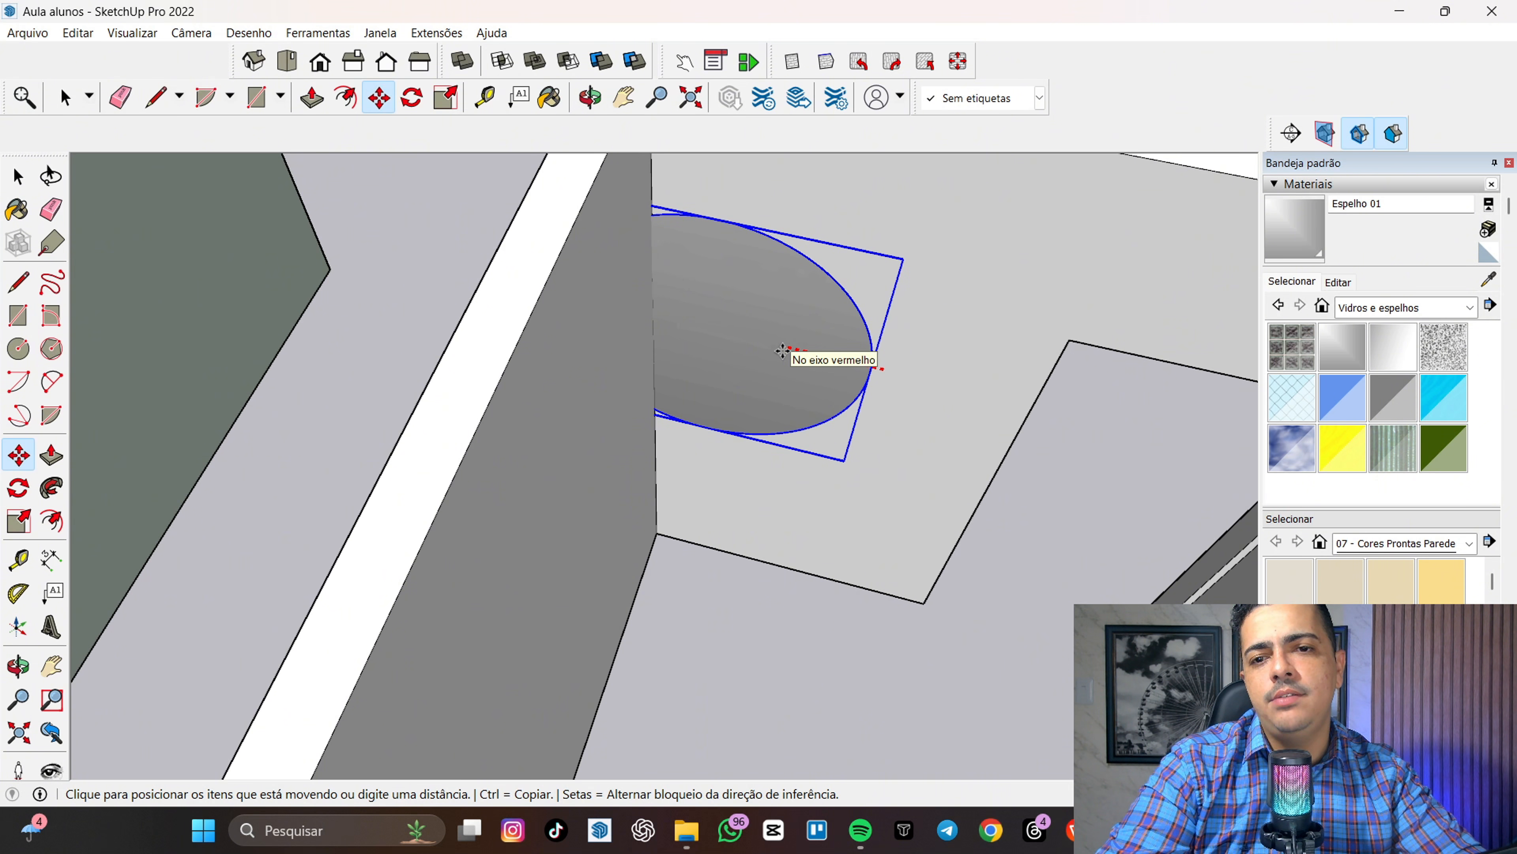
click(777, 352)
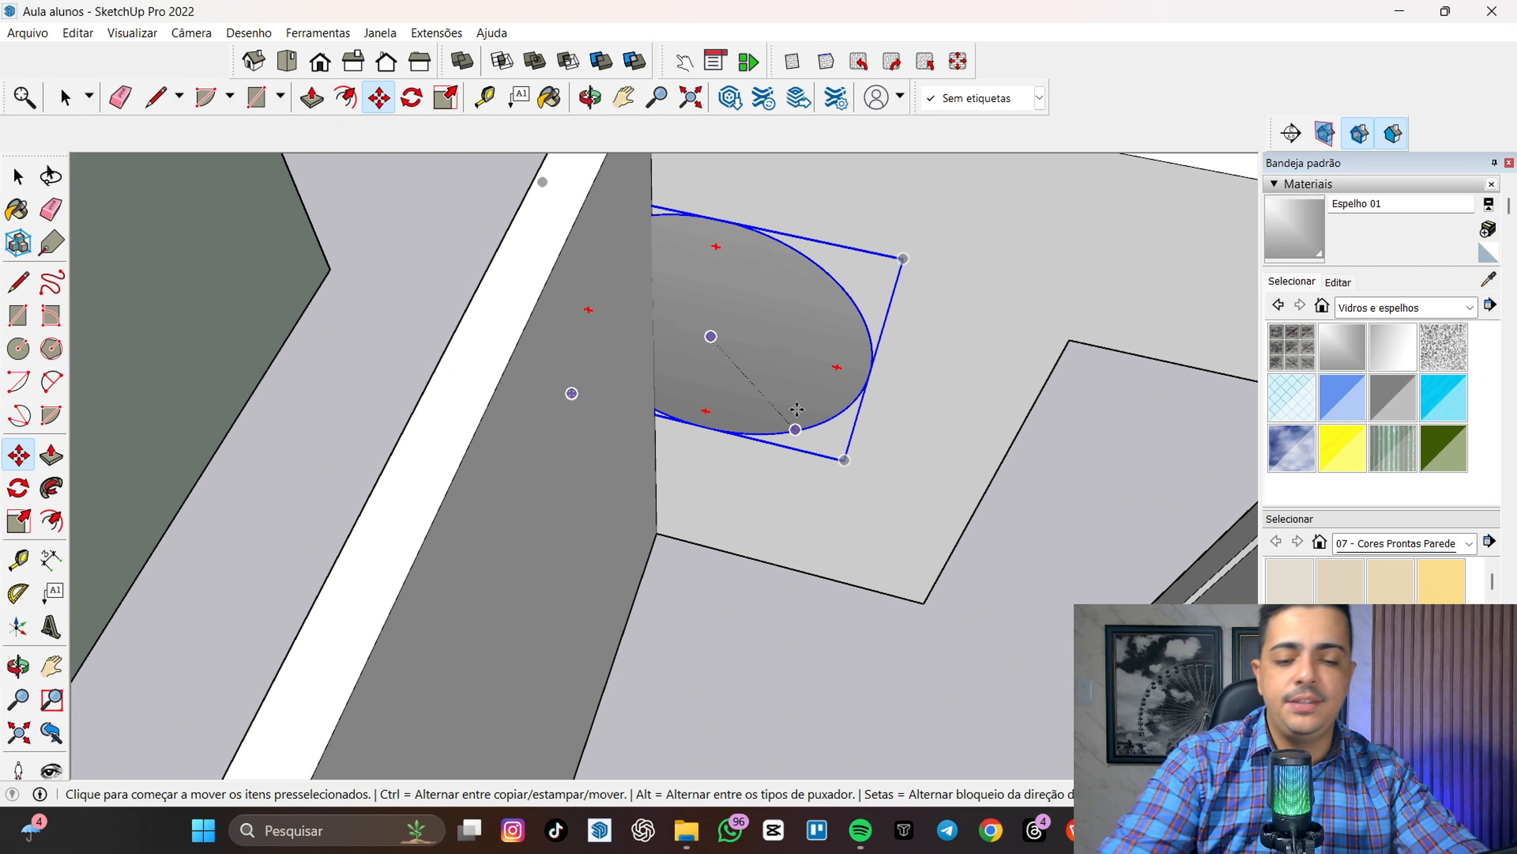
click(771, 350)
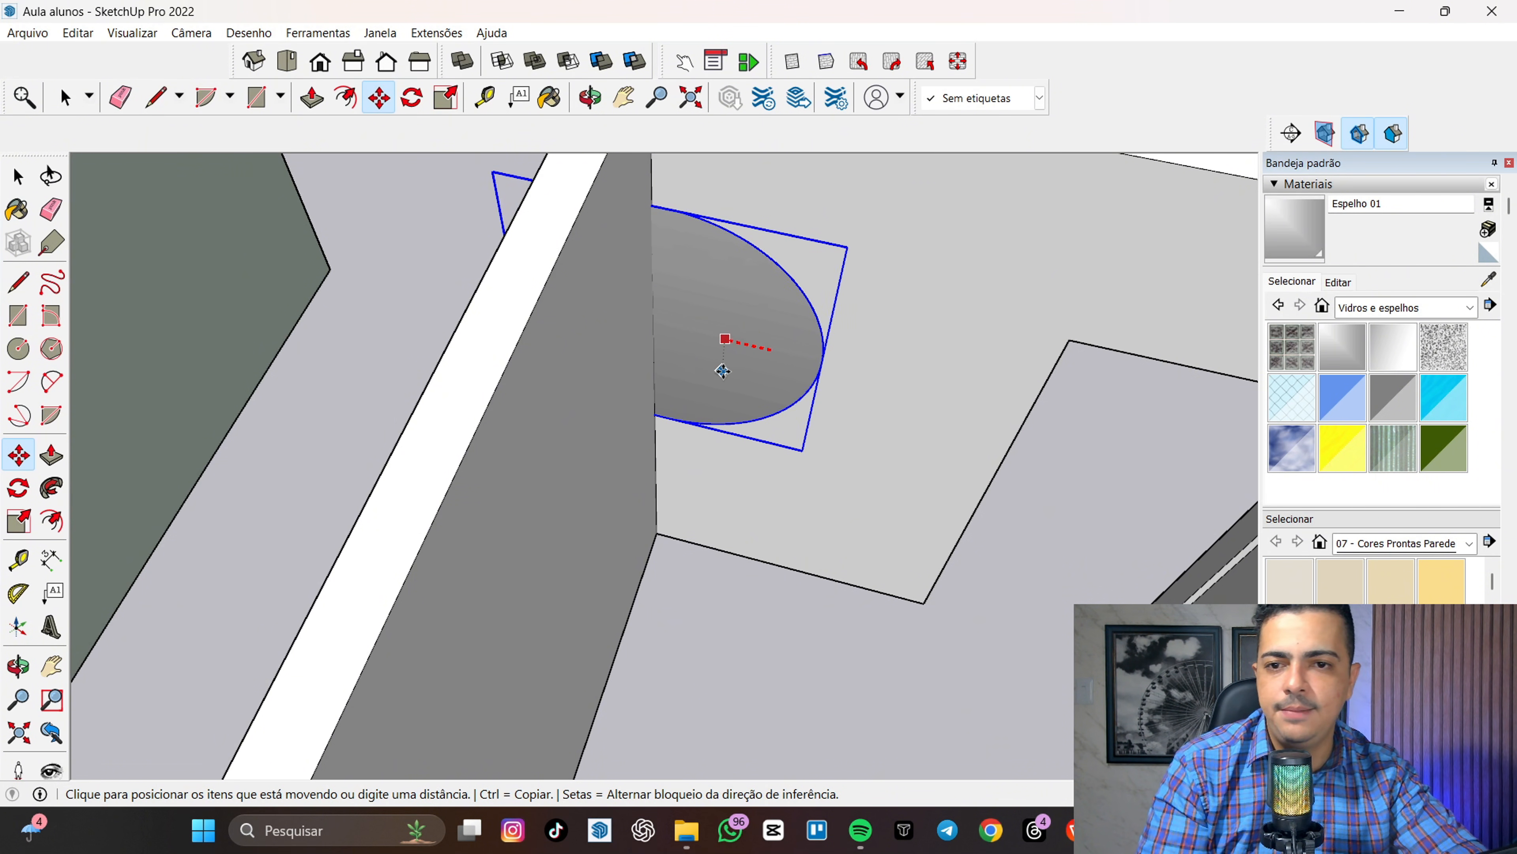
click(722, 365)
mouse_move(707, 485)
middle_down()
mouse_move(692, 457)
mouse_move(728, 430)
mouse_move(742, 477)
mouse_move(779, 466)
mouse_move(714, 434)
mouse_move(671, 664)
mouse_move(644, 637)
mouse_move(642, 557)
mouse_move(667, 542)
mouse_move(695, 553)
mouse_move(697, 487)
middle_up()
middle_drag(732, 535, 763, 476)
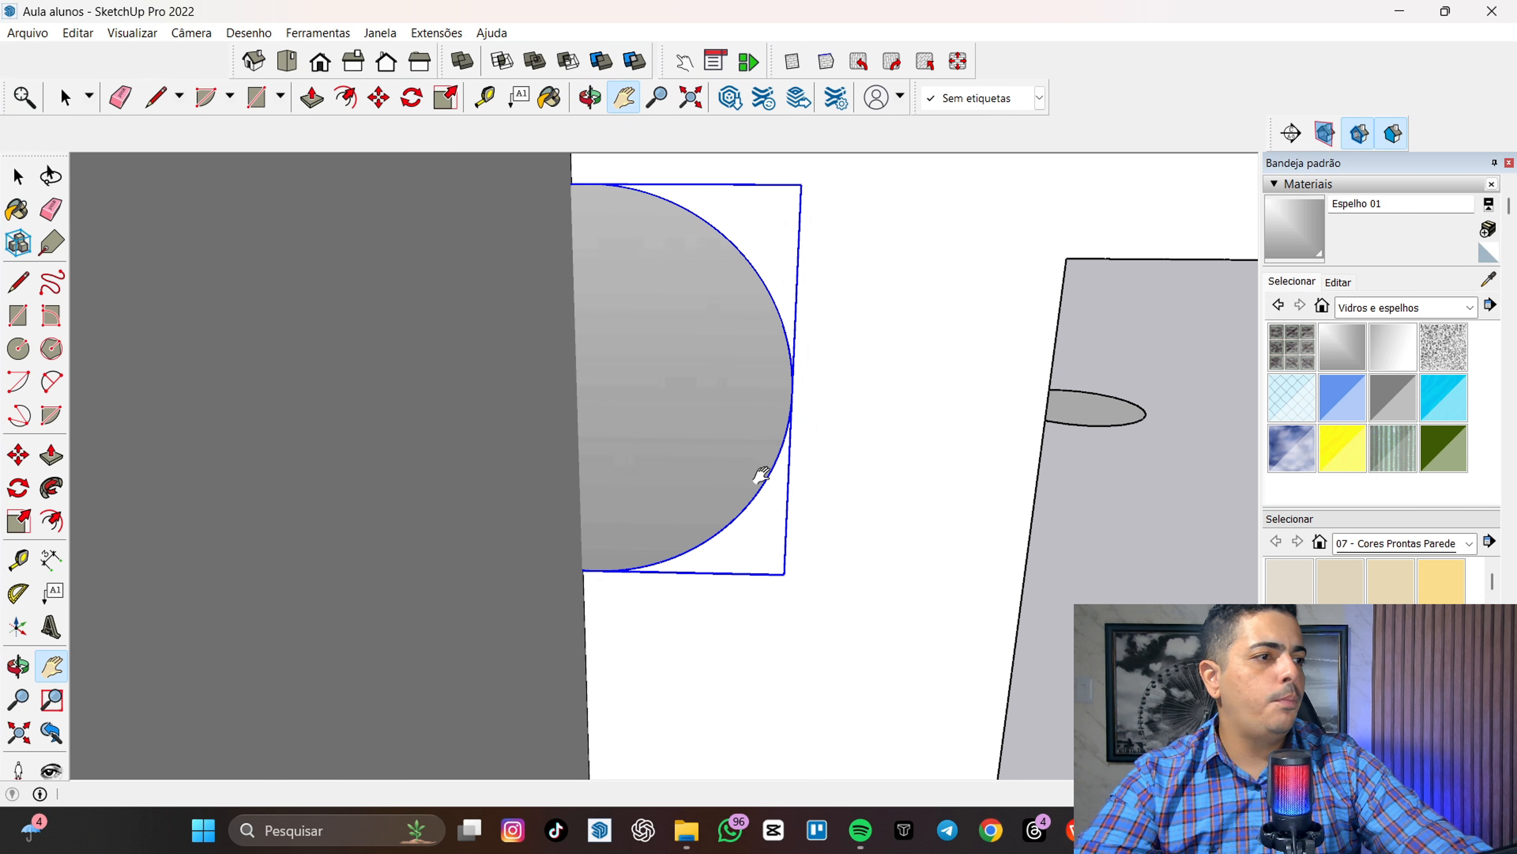
- Slide the mirror slightly out of the side wall along the red axis so that more than half the disc is exposed
key(m)
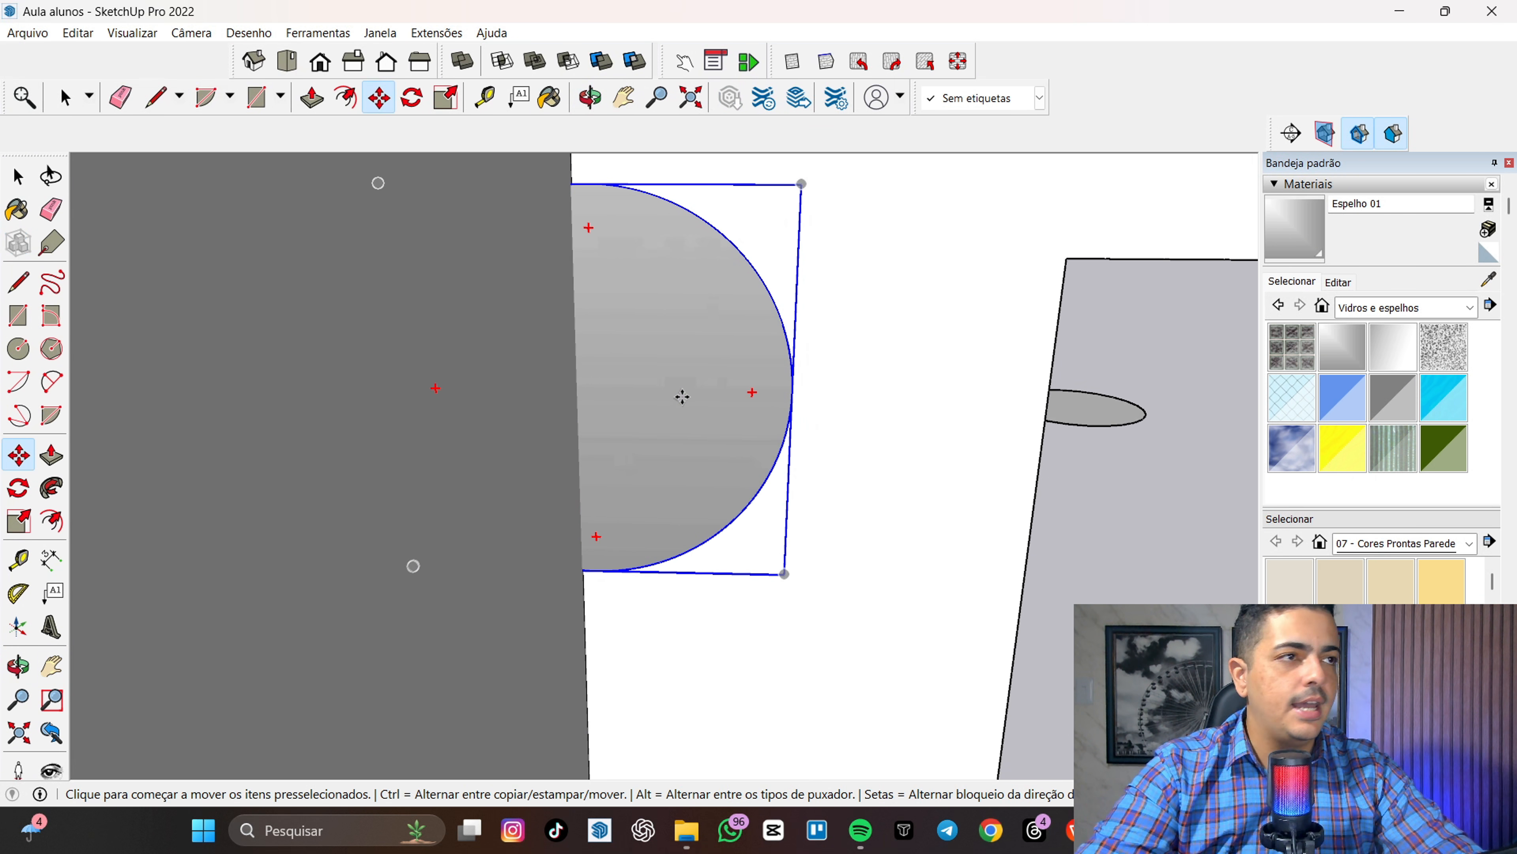
click(681, 394)
click(729, 398)
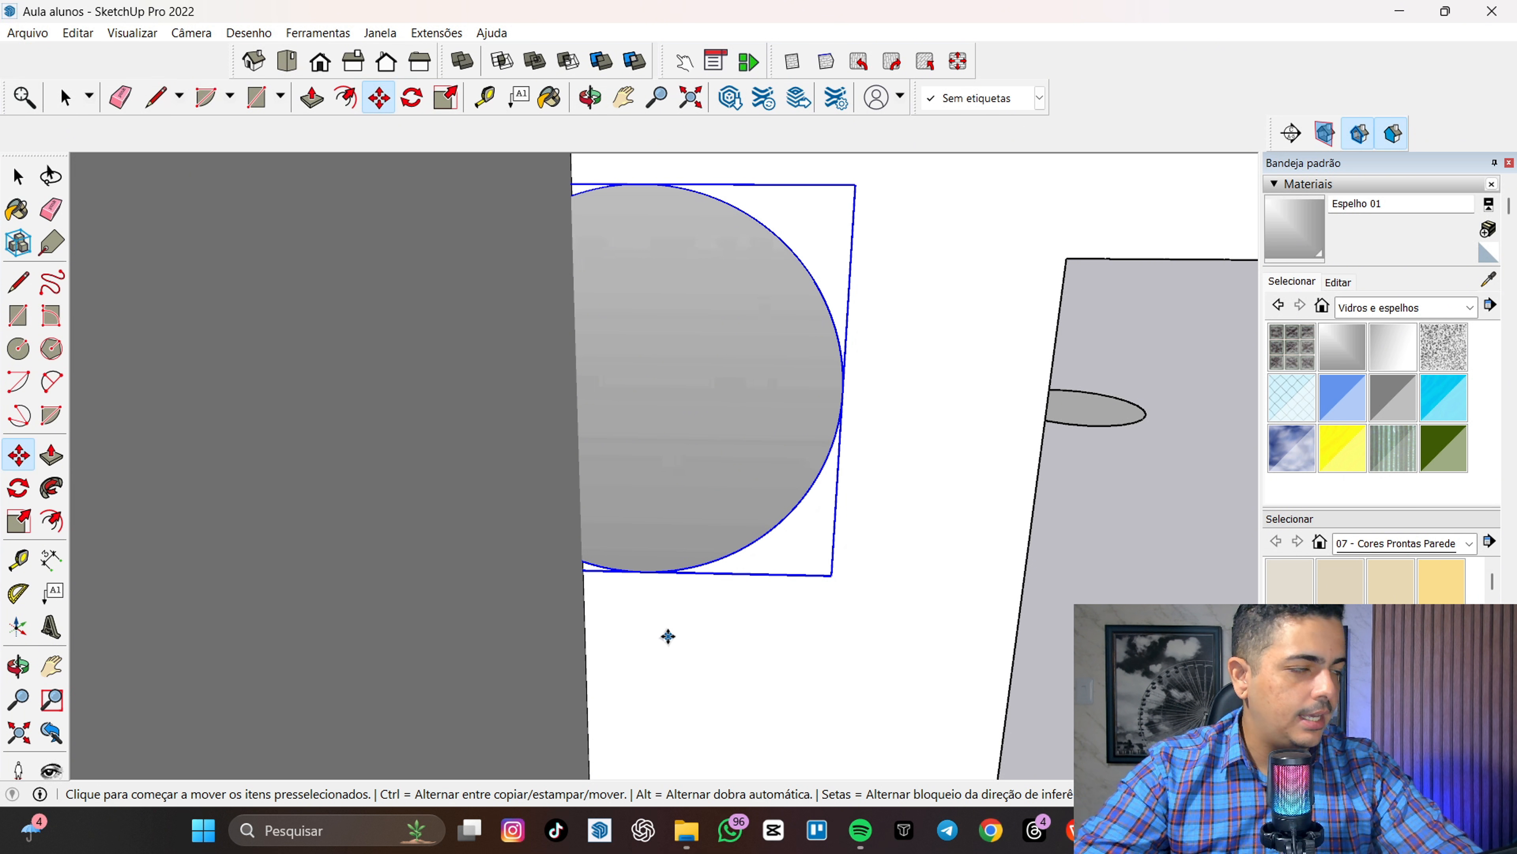
key(space)
click(767, 734)
- Open the mirror group for editing and draw a line across its front face along the side wall, from upper rim to lower rim
middle_drag(422, 503, 606, 563)
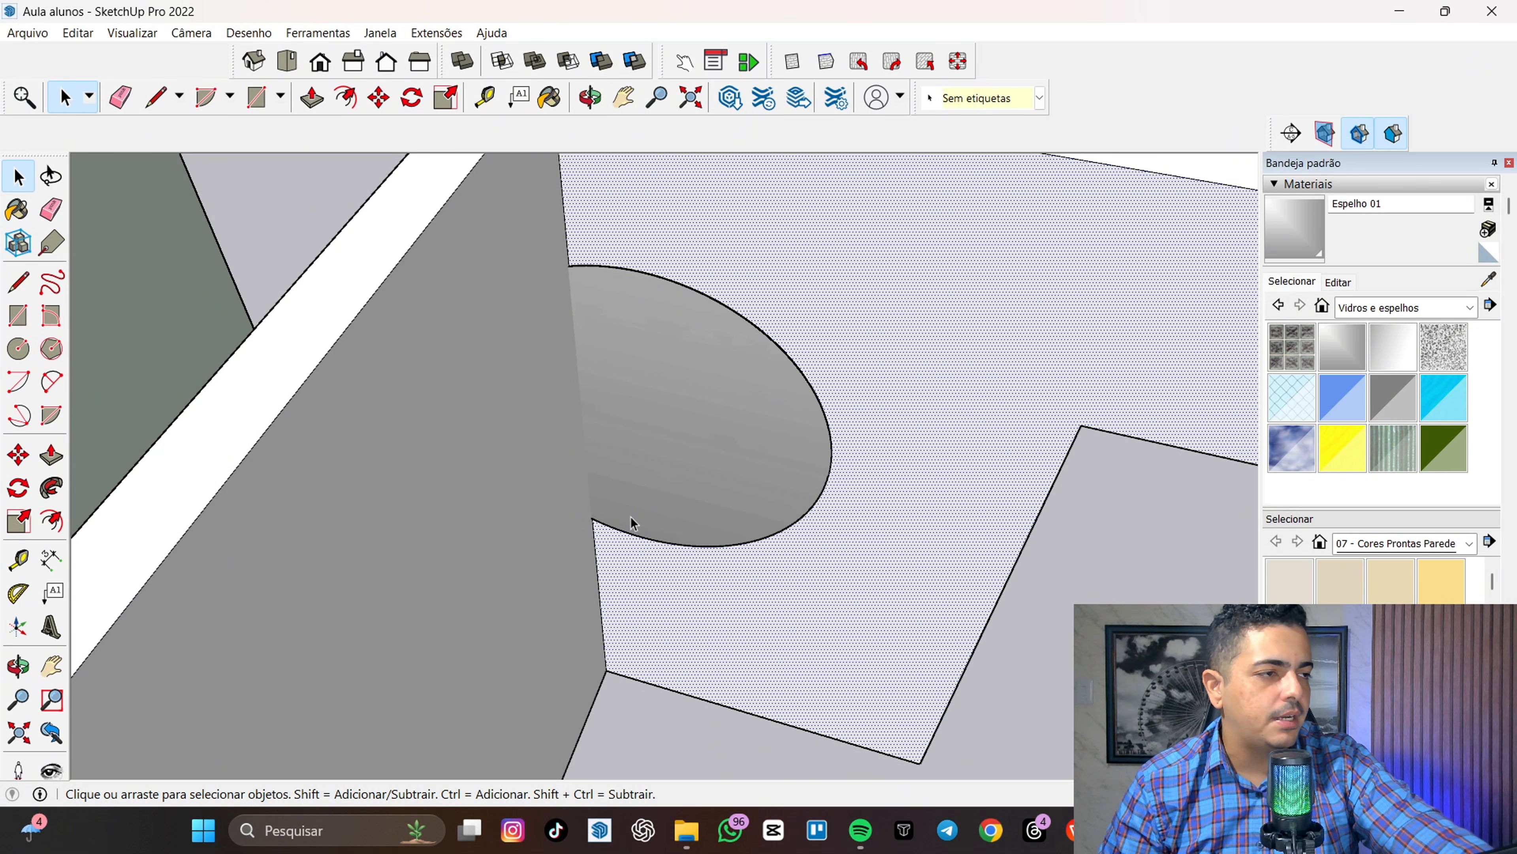
middle_drag(601, 526, 629, 424)
double_click(629, 418)
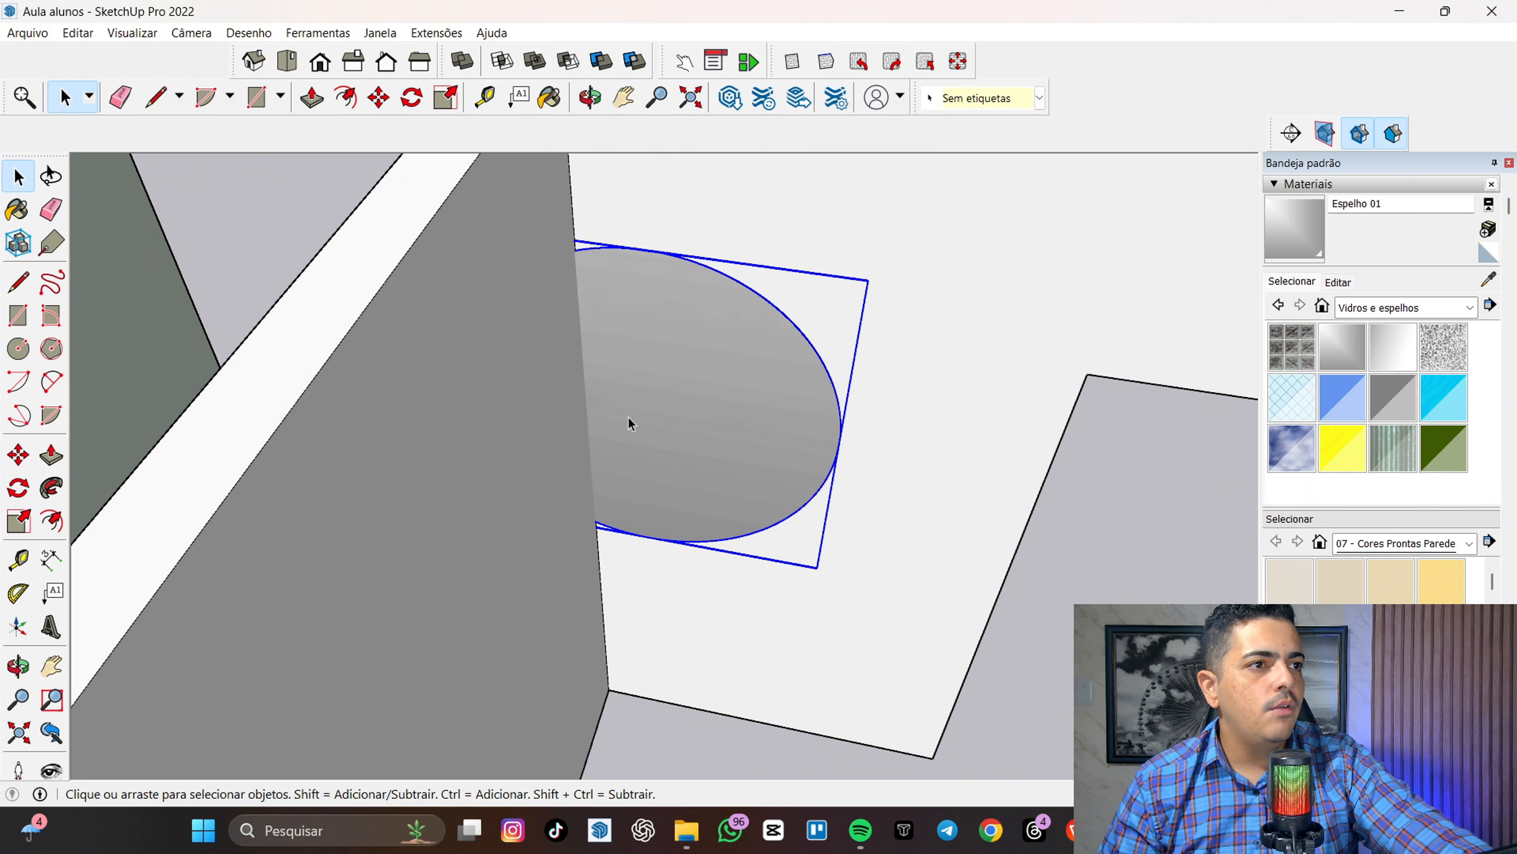
click(630, 419)
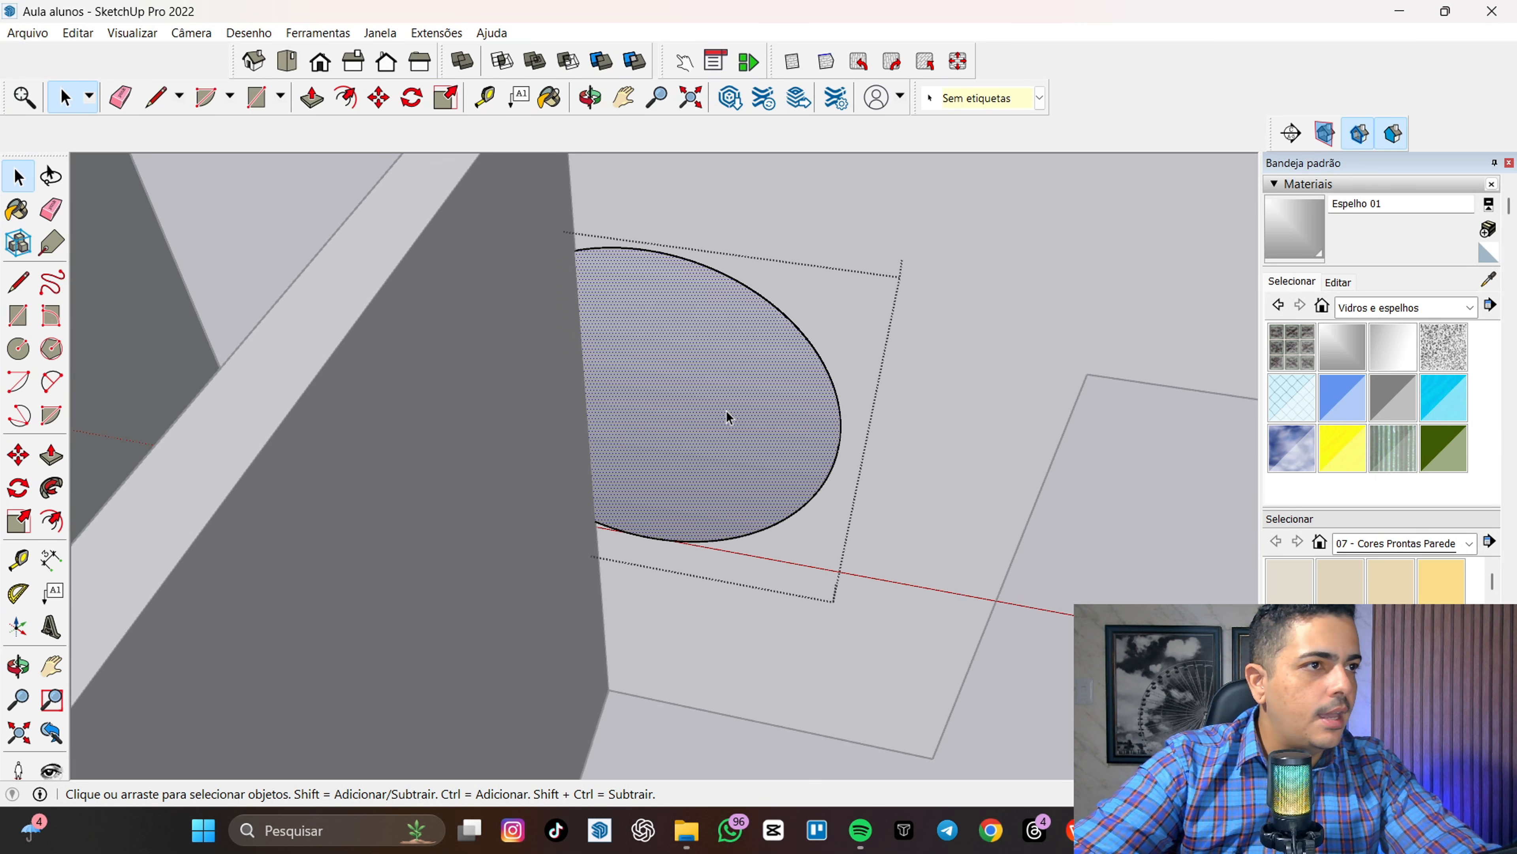
key(l)
scroll(567, 256, up, 5)
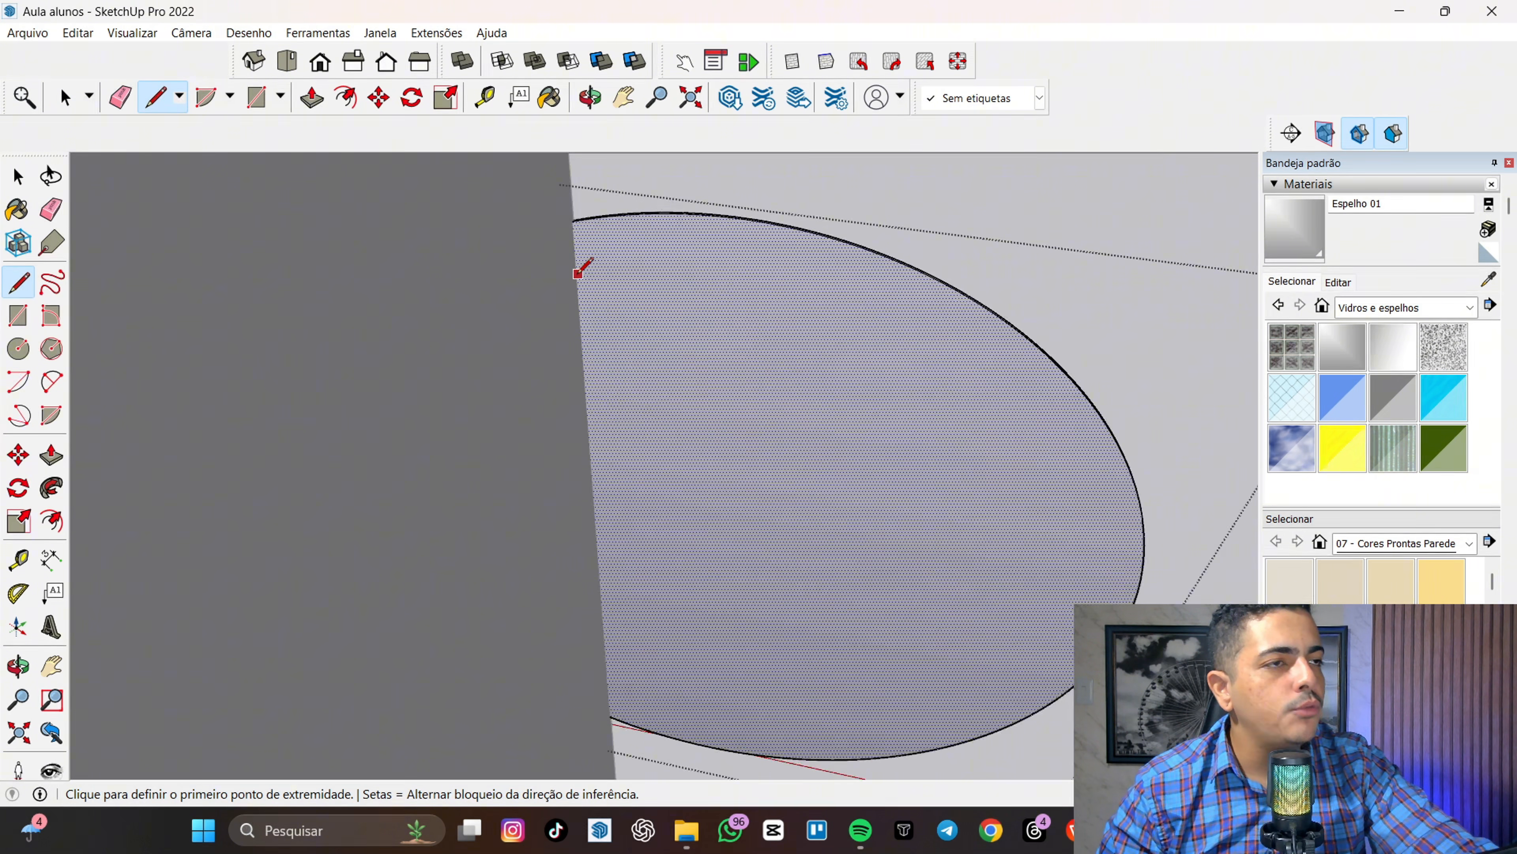
scroll(570, 194, up, 3)
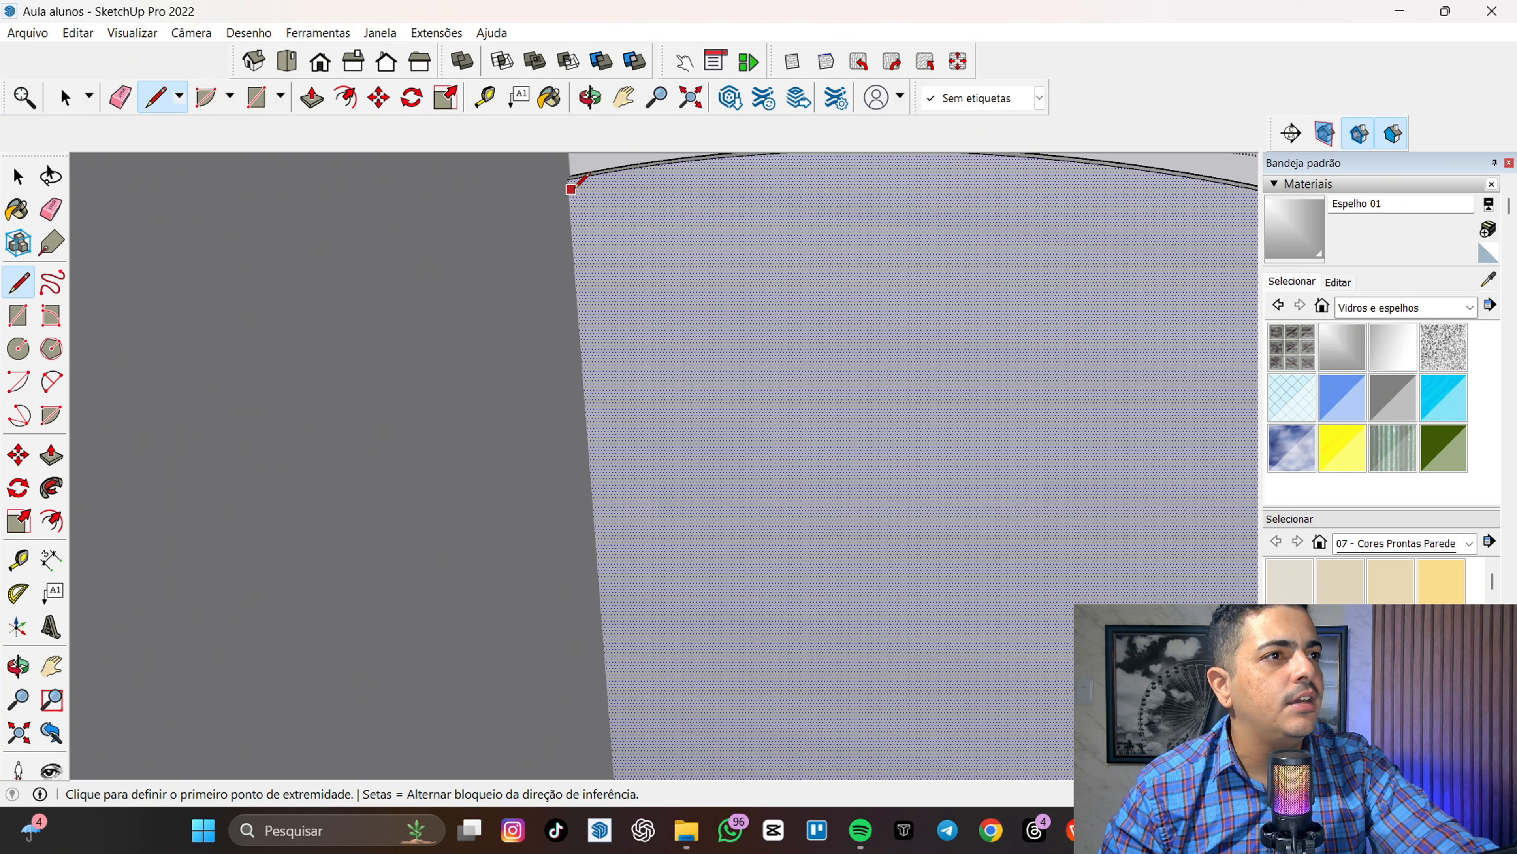
click(568, 175)
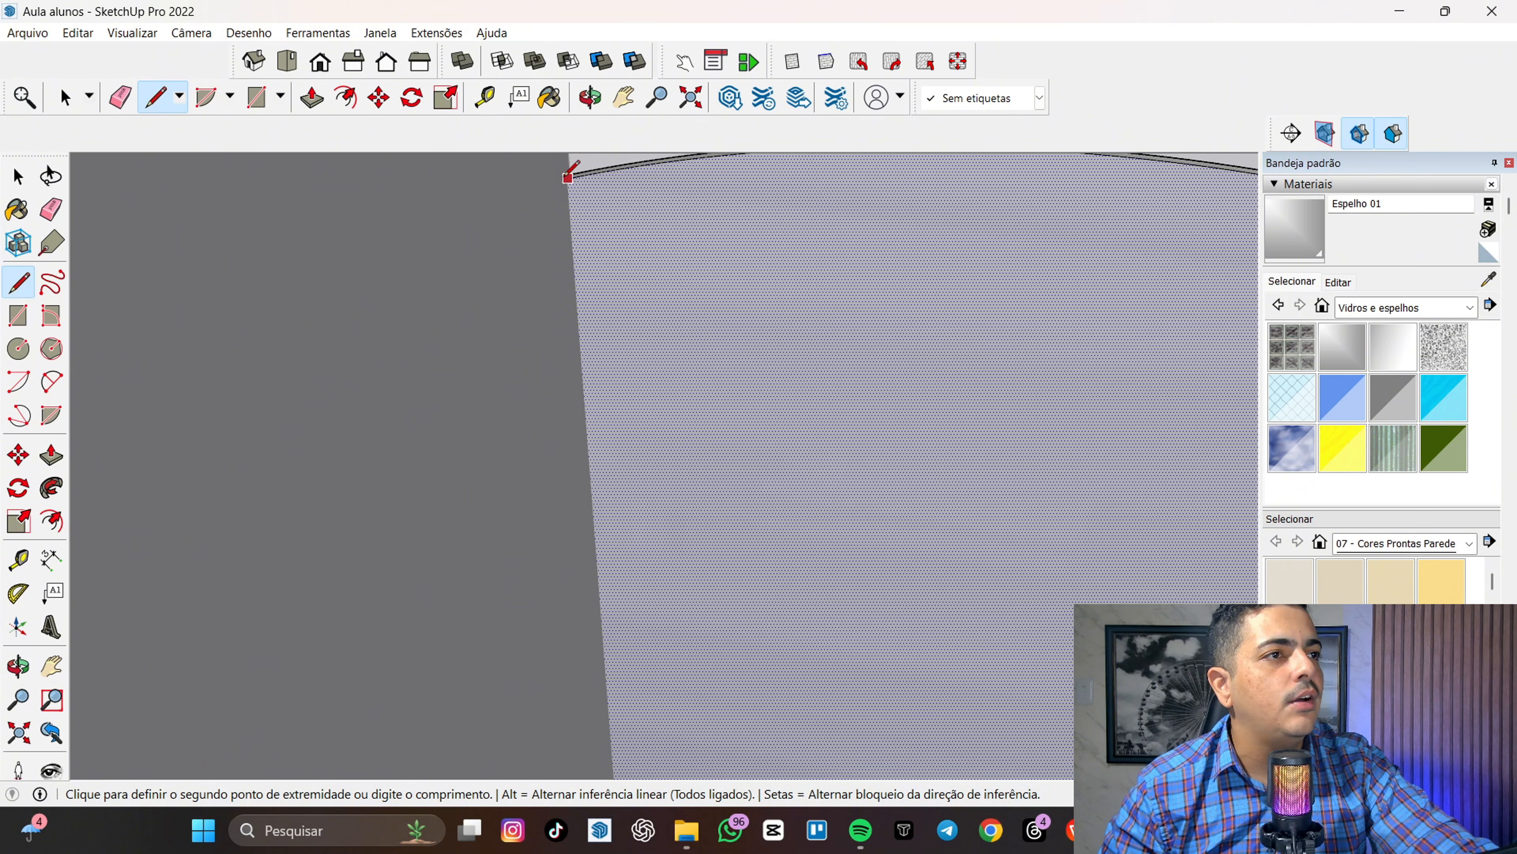
scroll(575, 220, down, 6)
scroll(604, 601, up, 4)
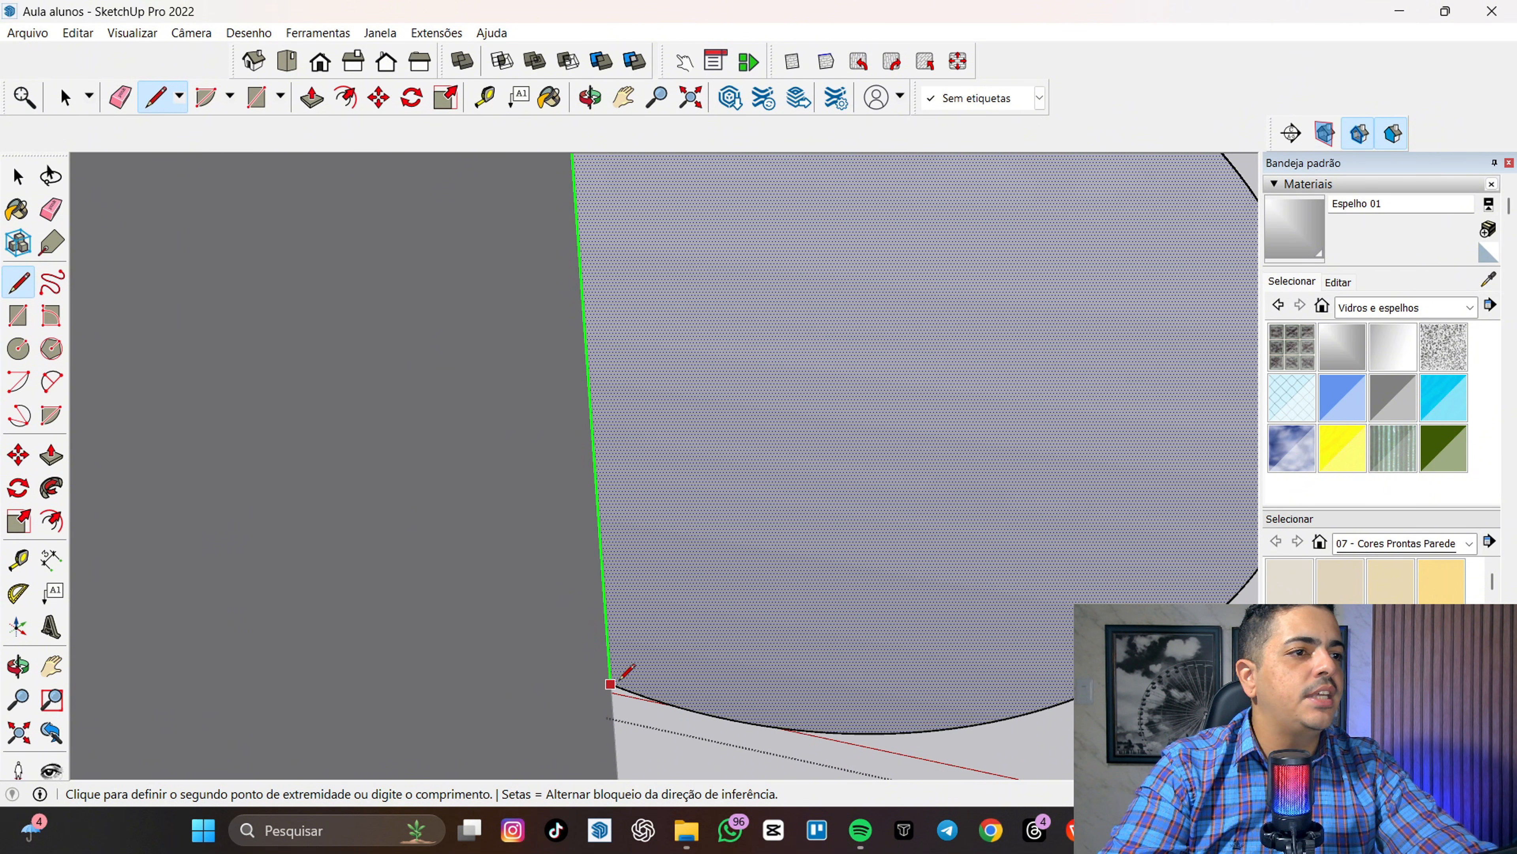
- Push the mirror segment beyond the side wall back through its full thickness to remove it
middle_drag(621, 694, 632, 515)
key(space)
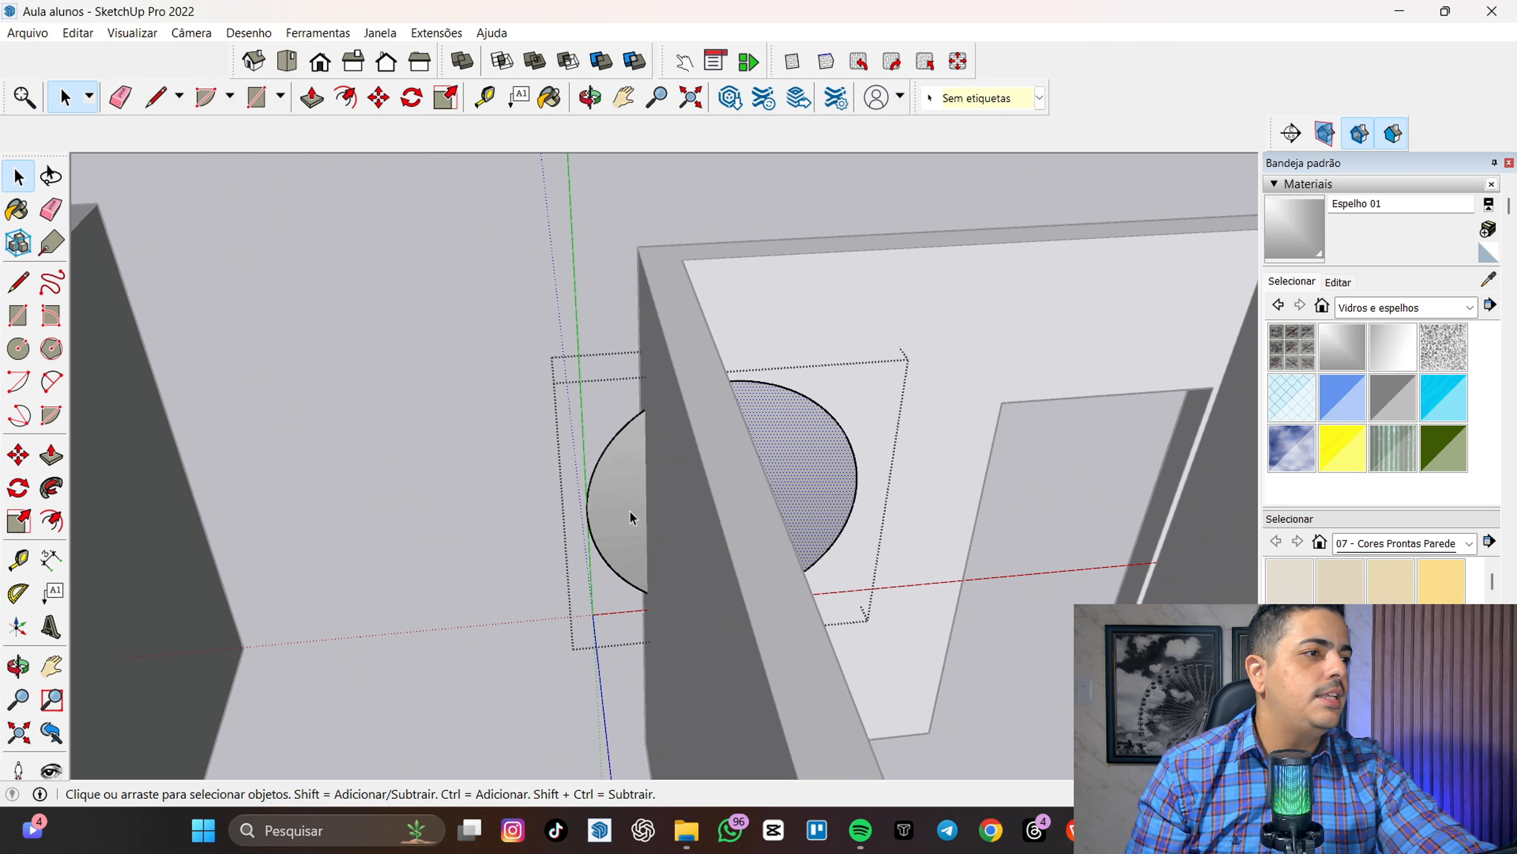
click(632, 518)
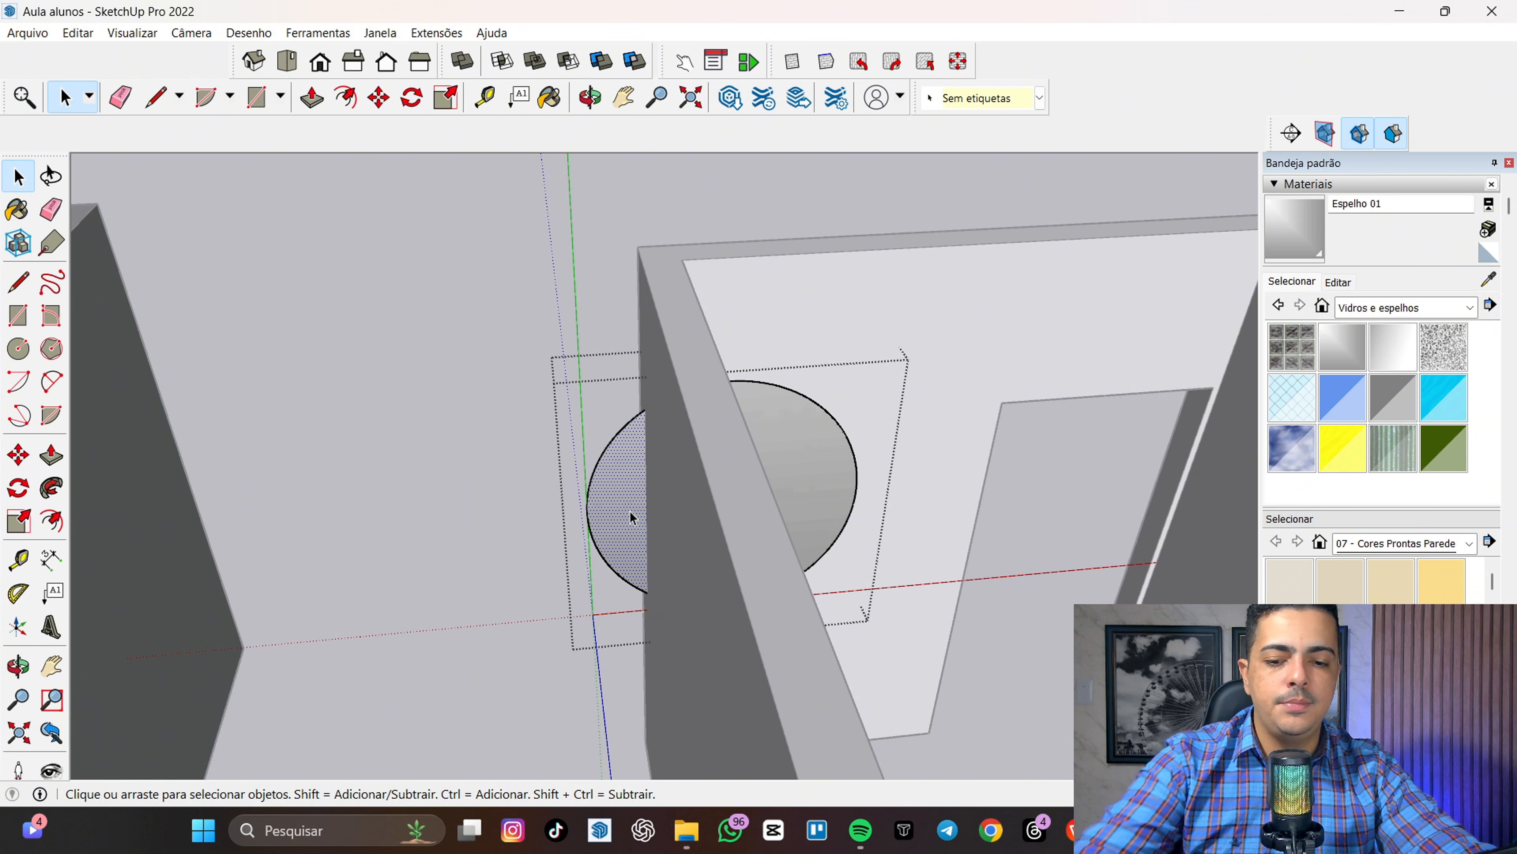
key(p)
click(626, 514)
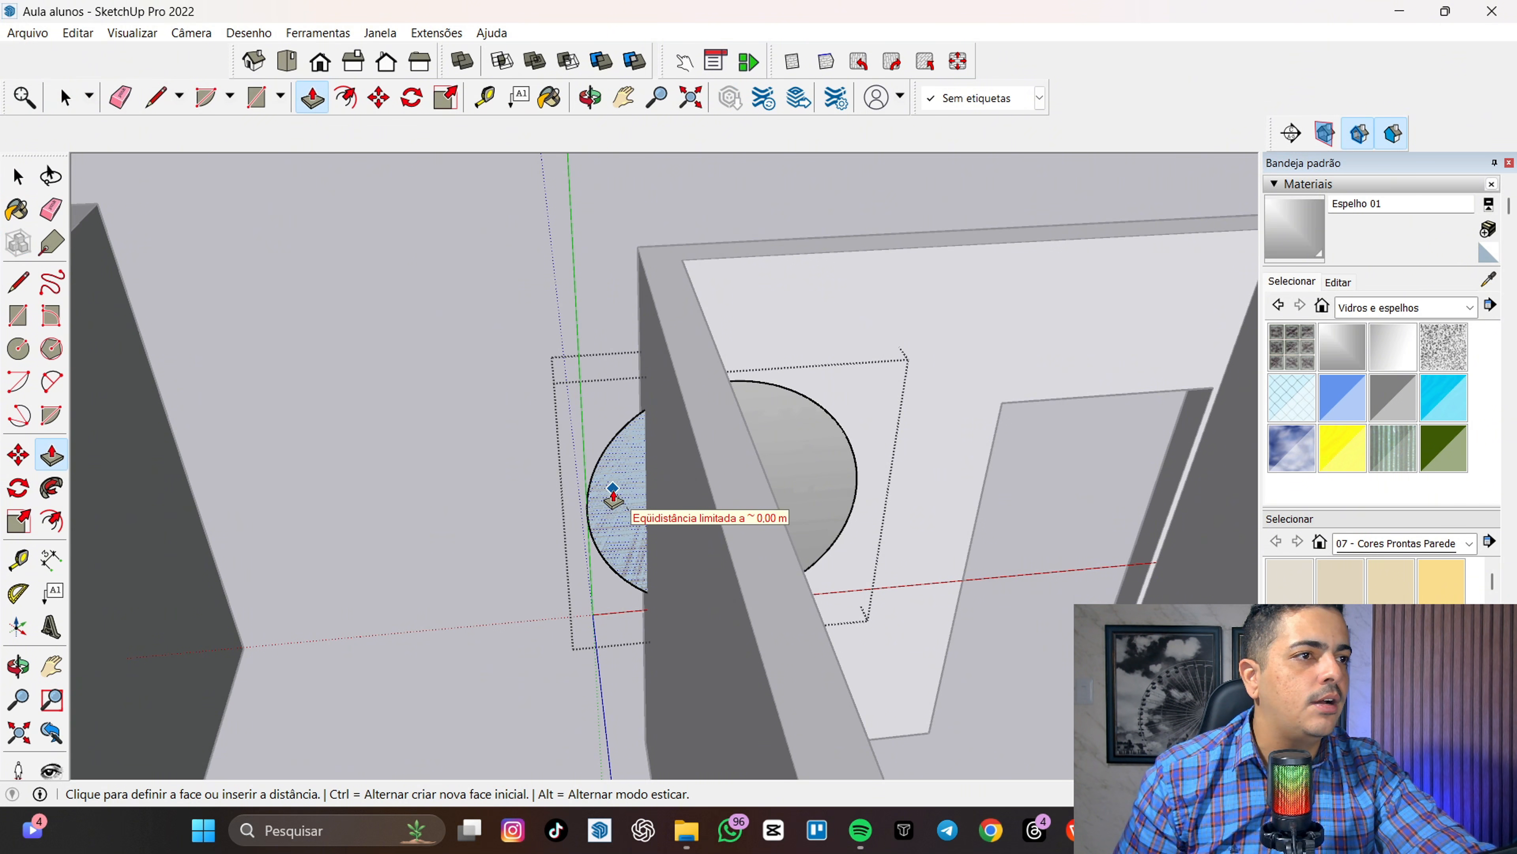
click(614, 498)
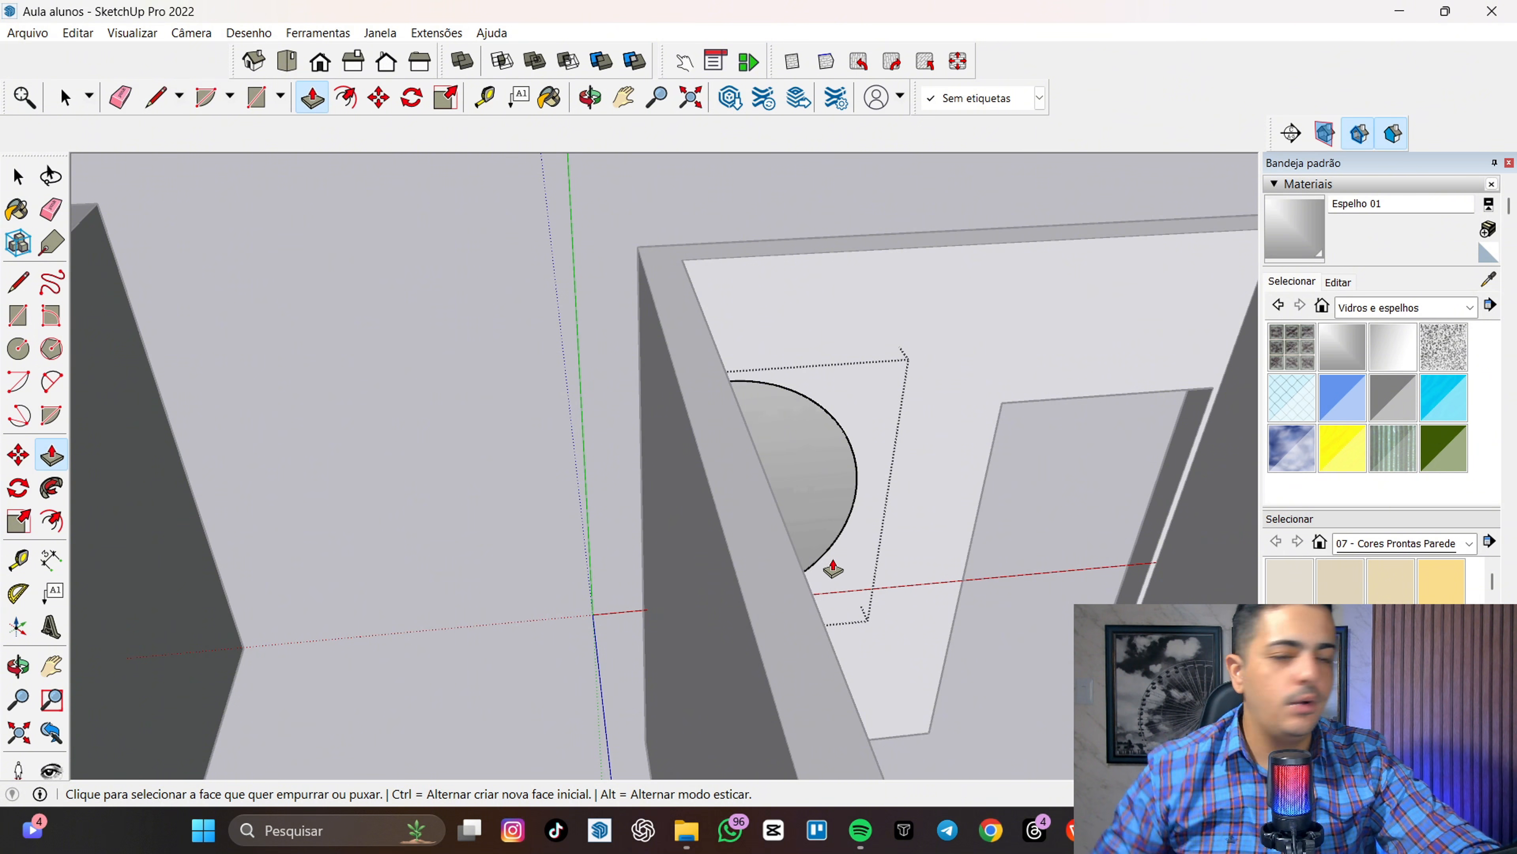
key(space)
middle_drag(872, 557, 773, 573)
click(777, 573)
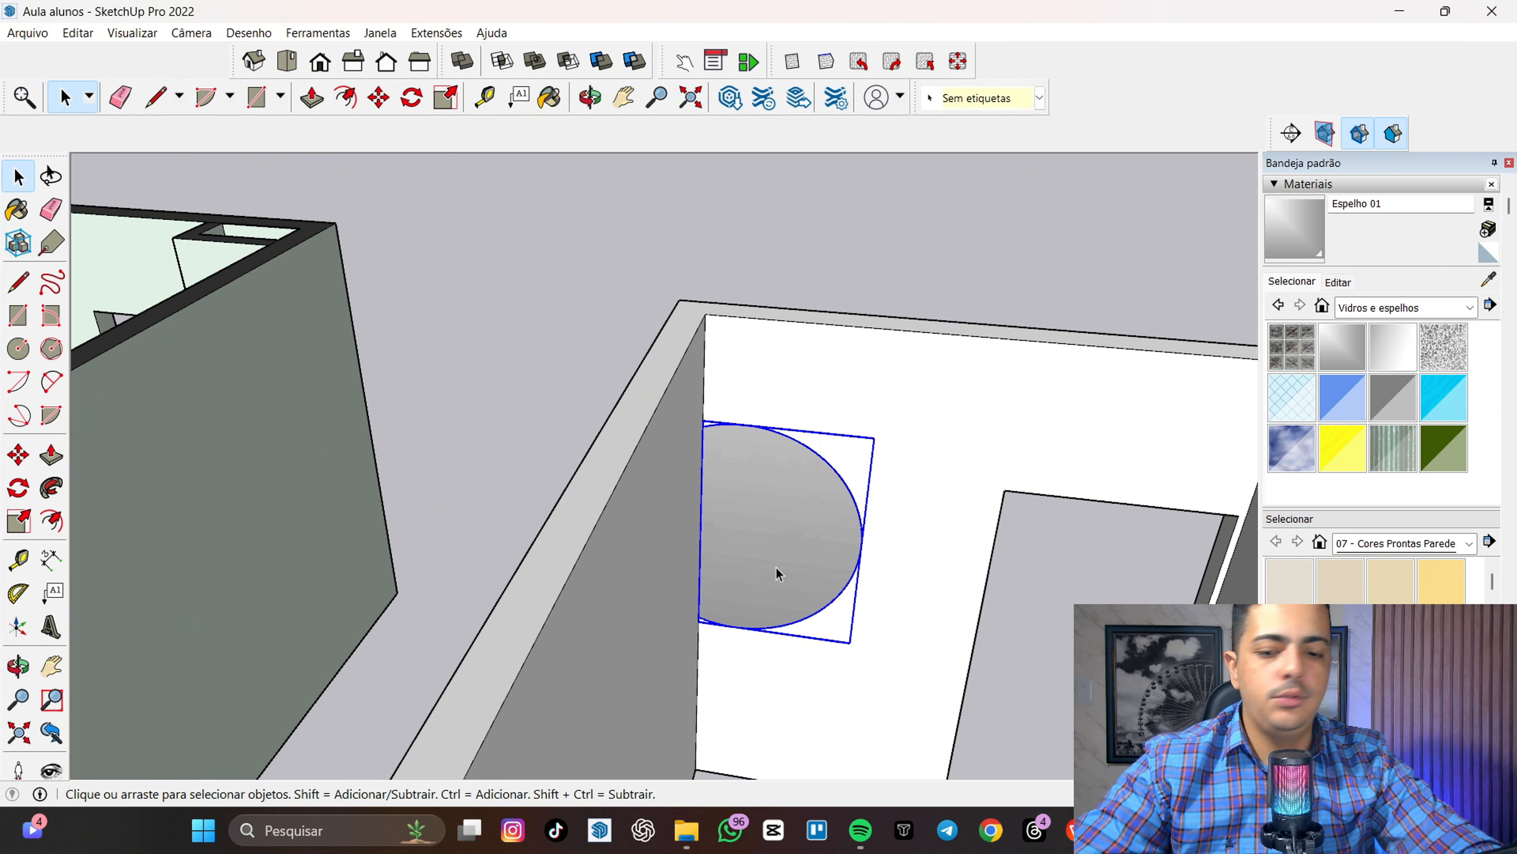
key(m)
click(776, 567)
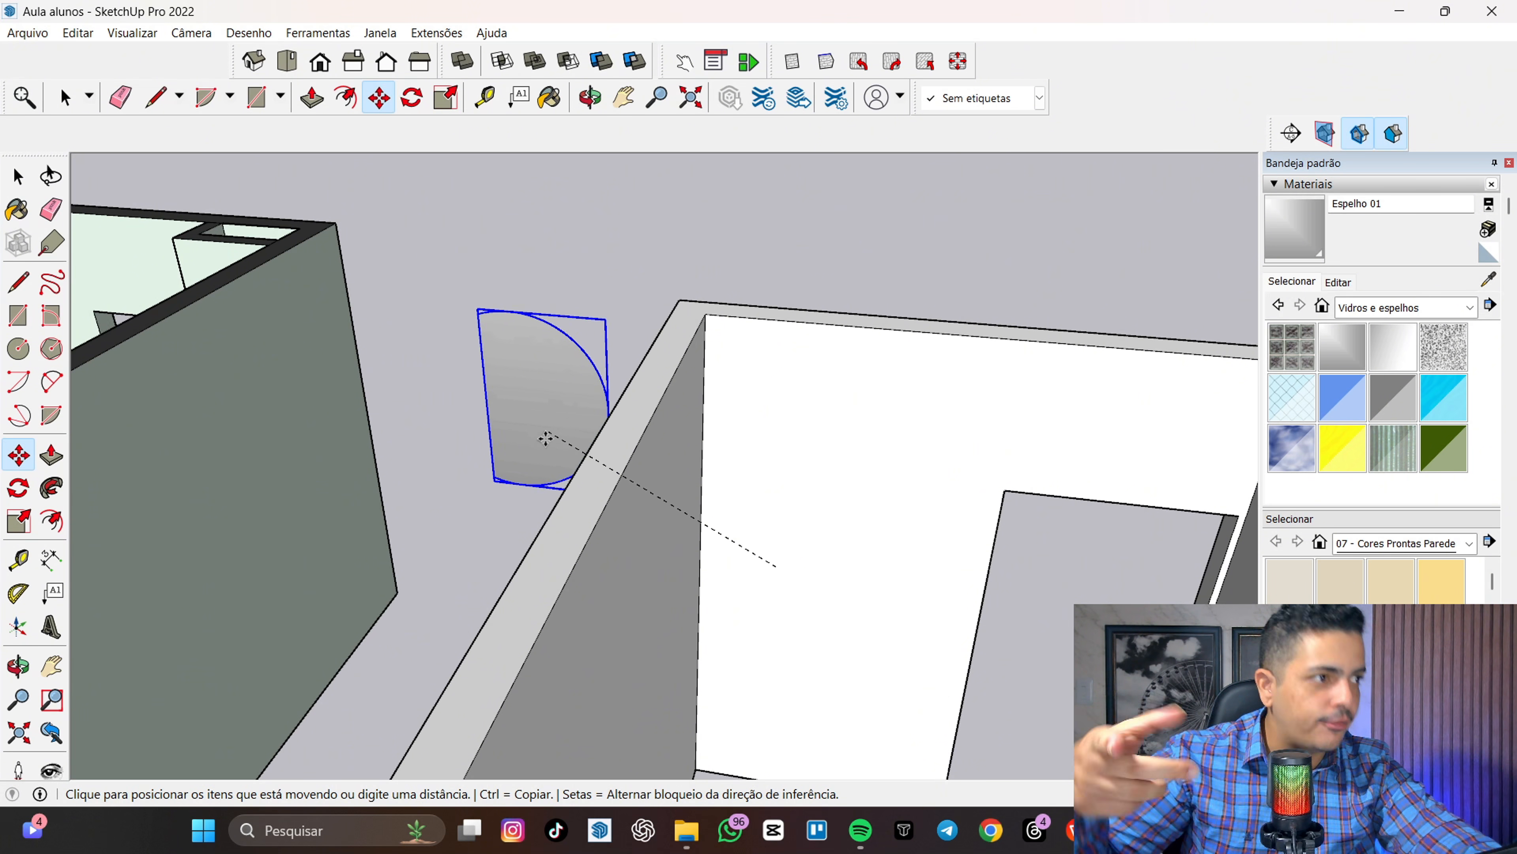
key(Escape)
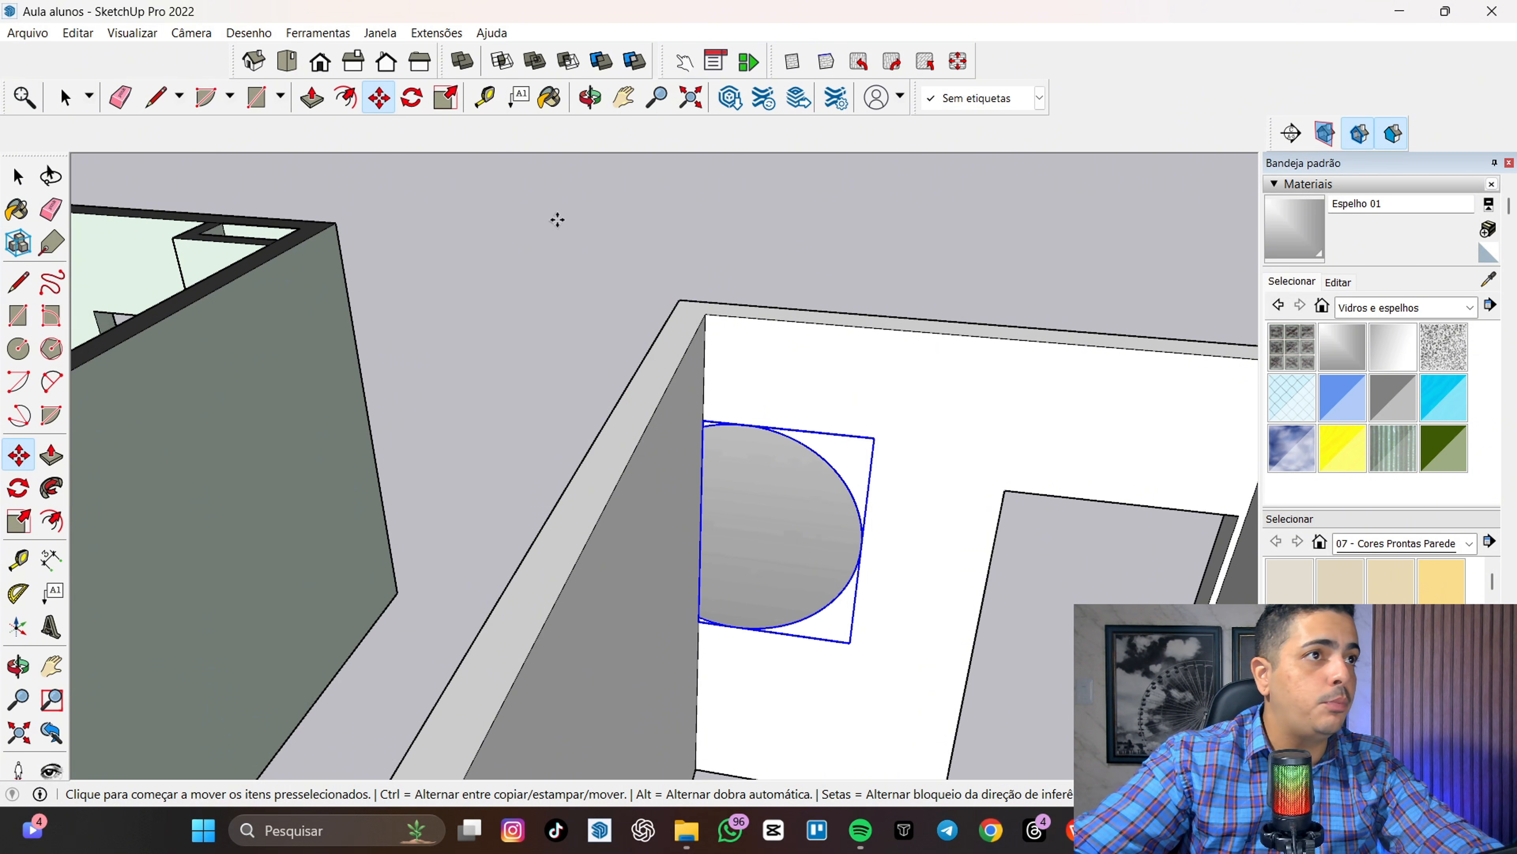